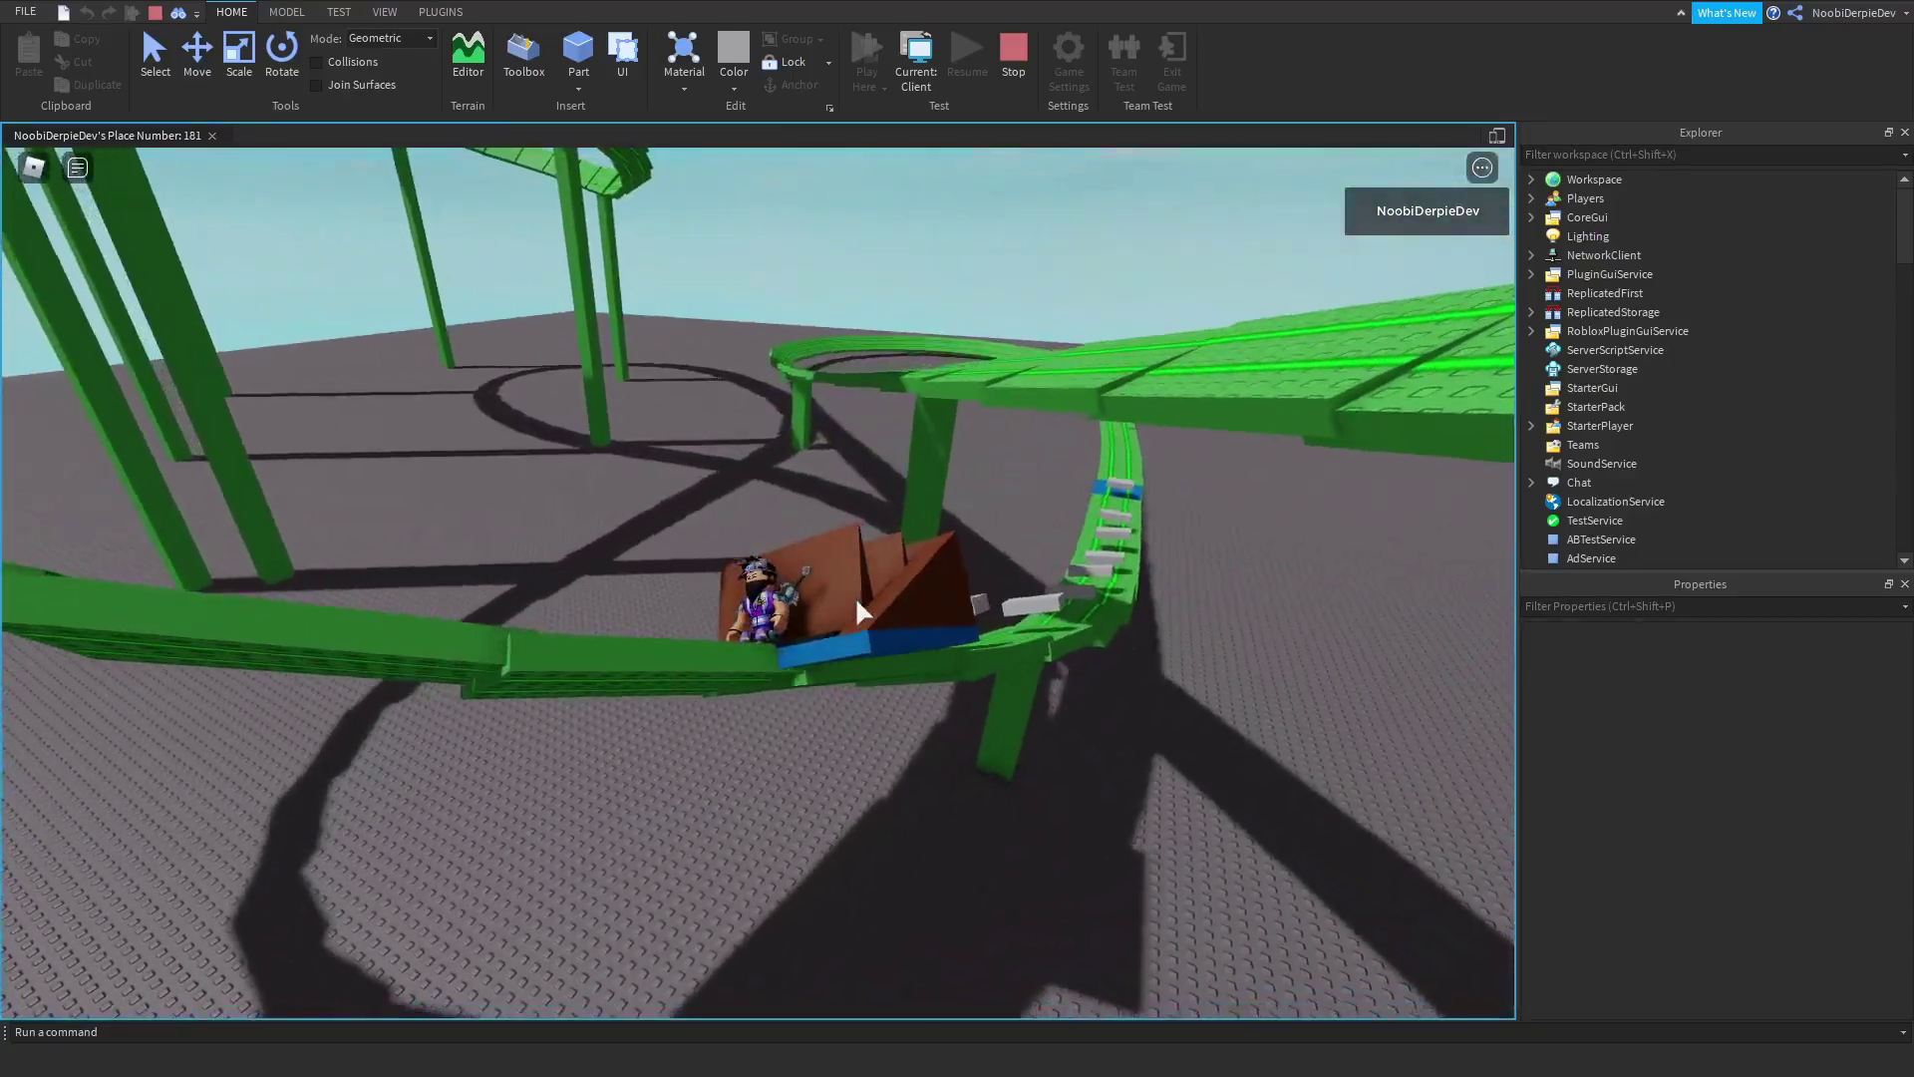
scroll(855, 597, down, 3)
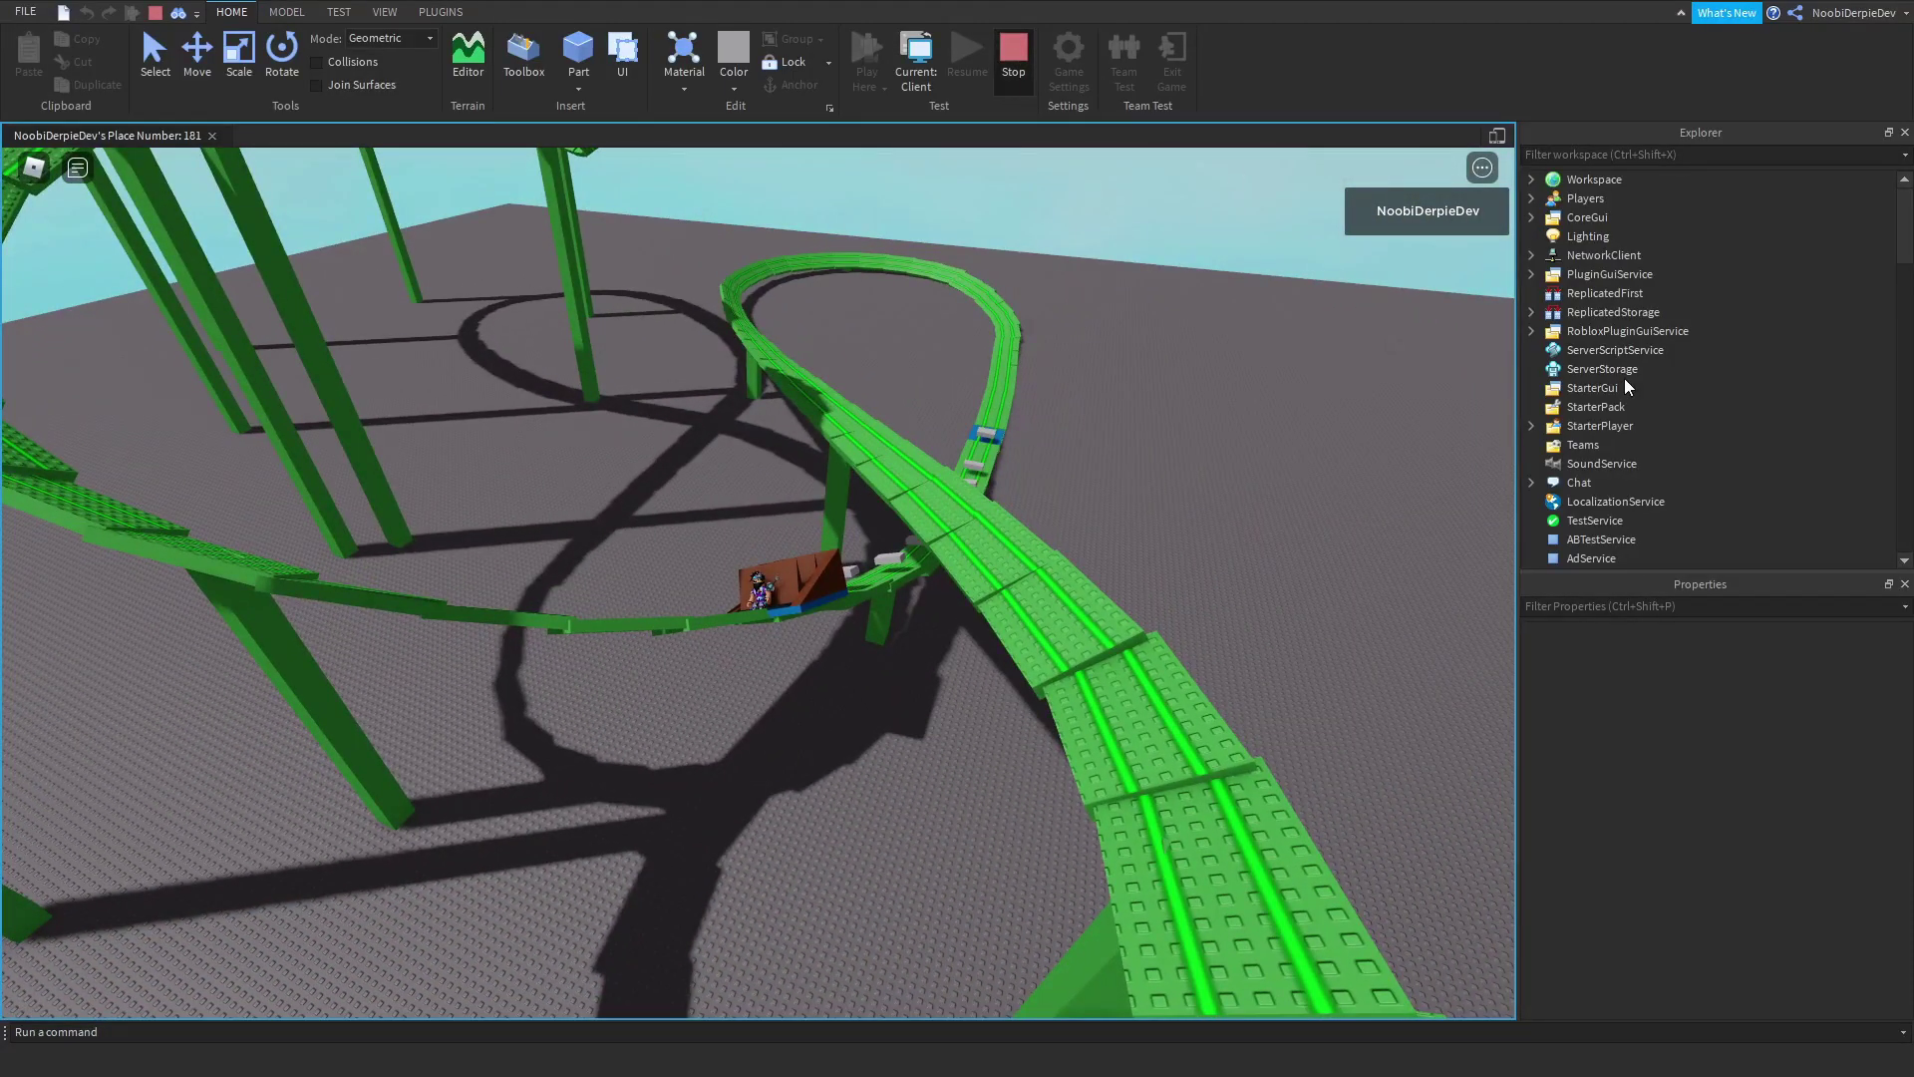
Step: Stop the coaster play test and select the Points model in Explorer
key(shift+F5)
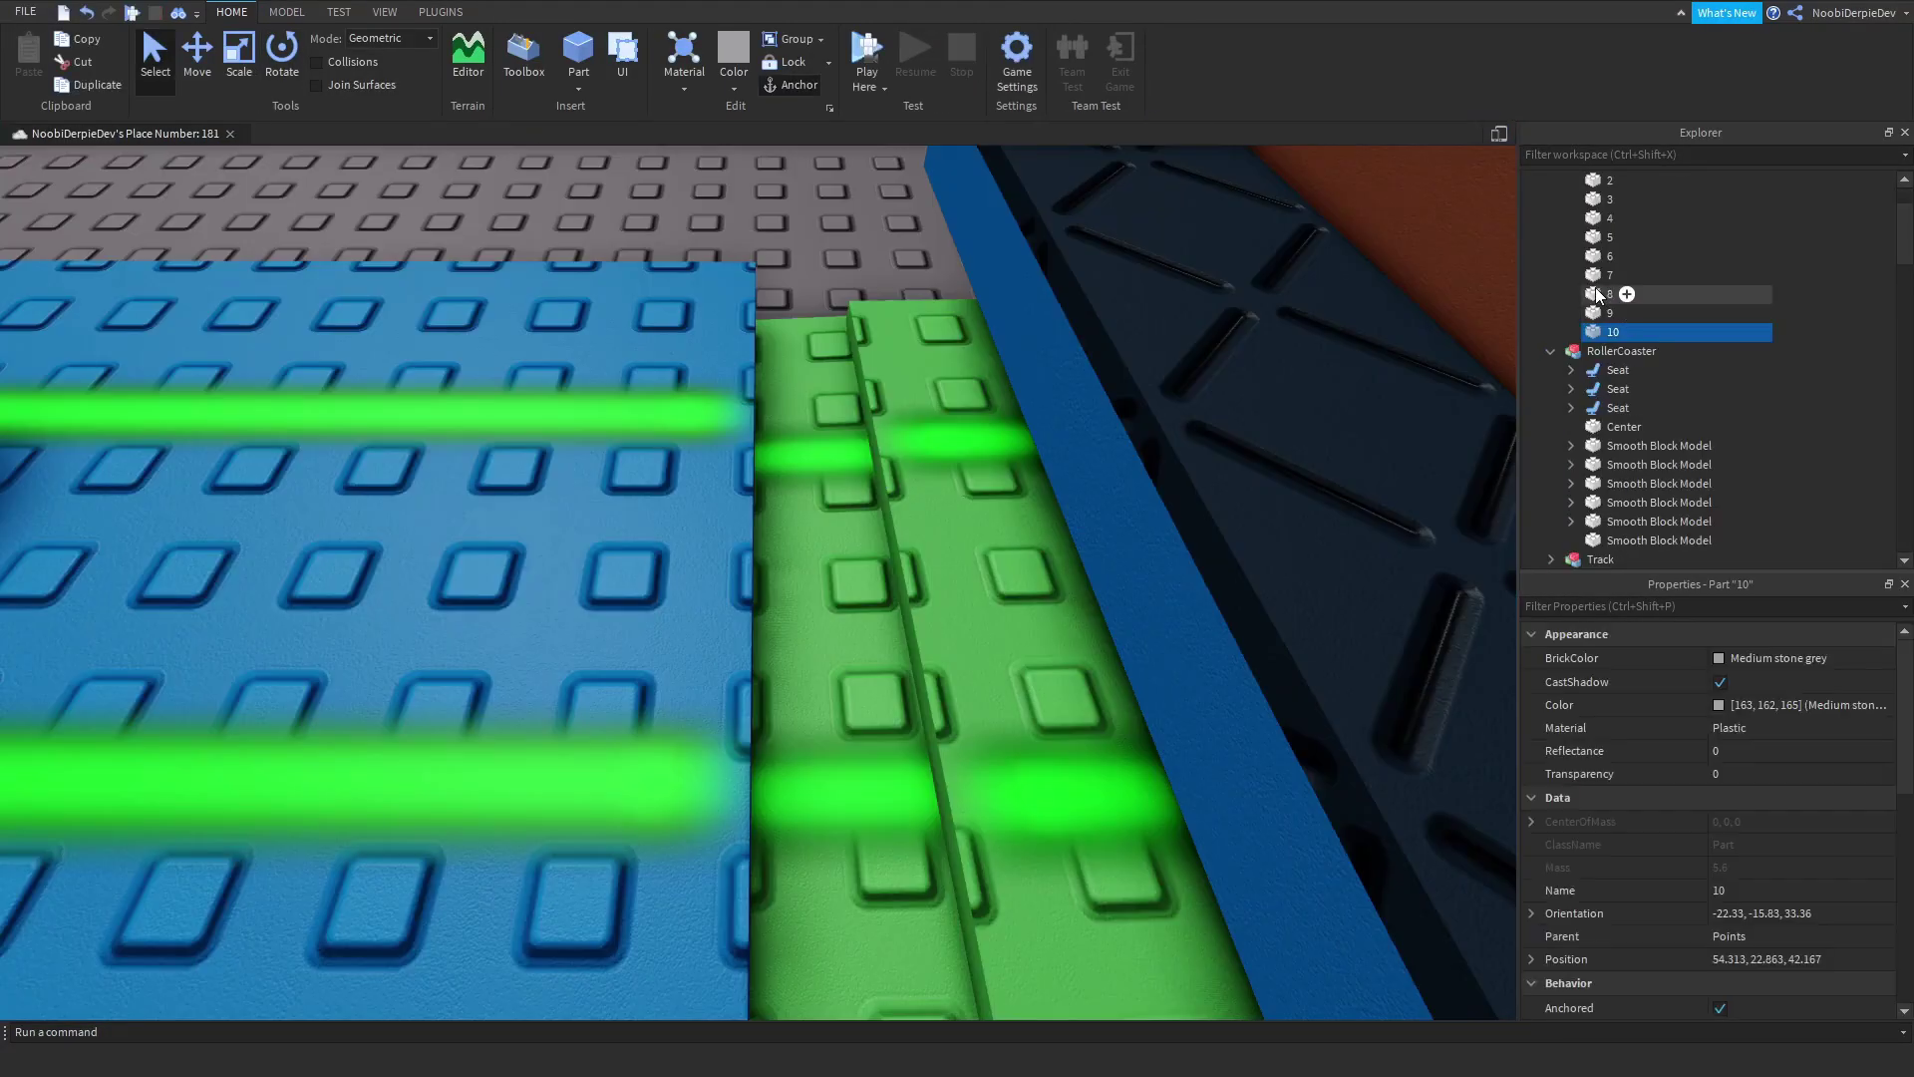
click(1575, 234)
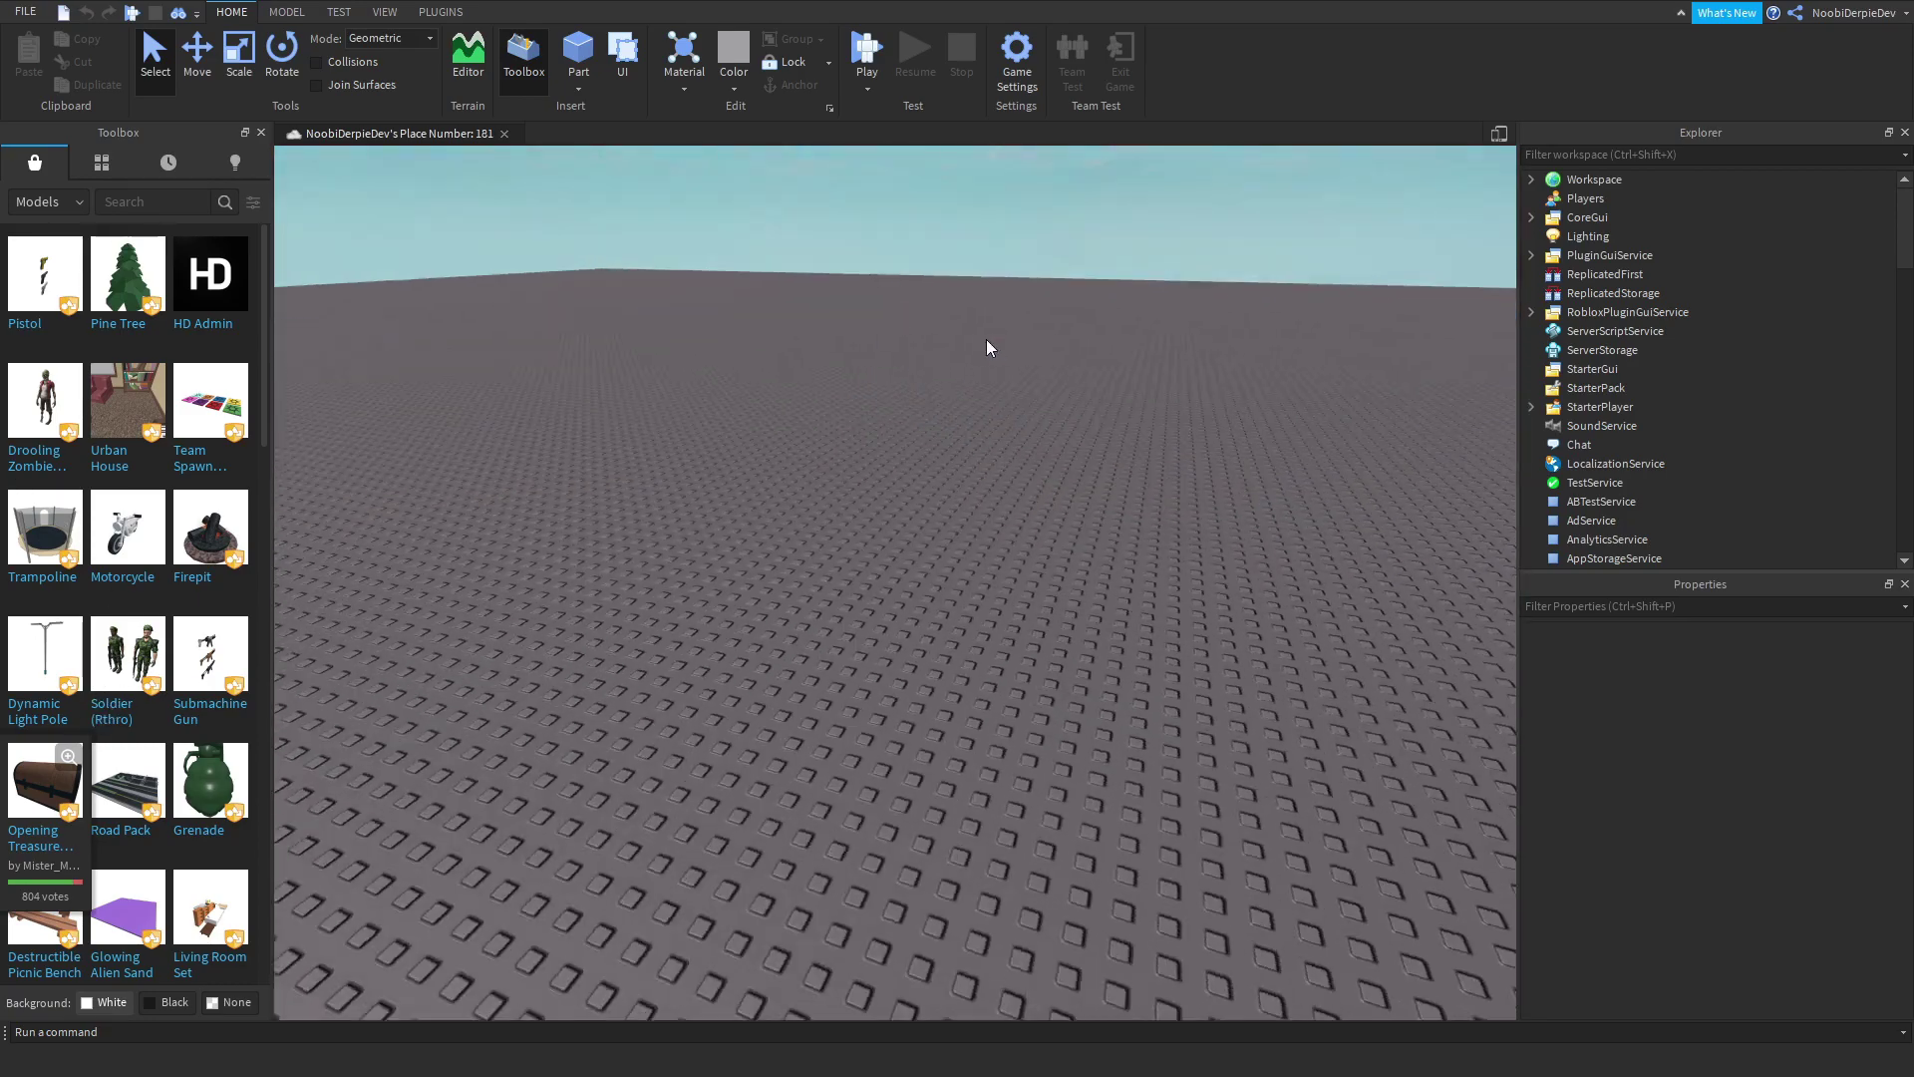
right_drag(985, 340, 985, 340)
click(167, 201)
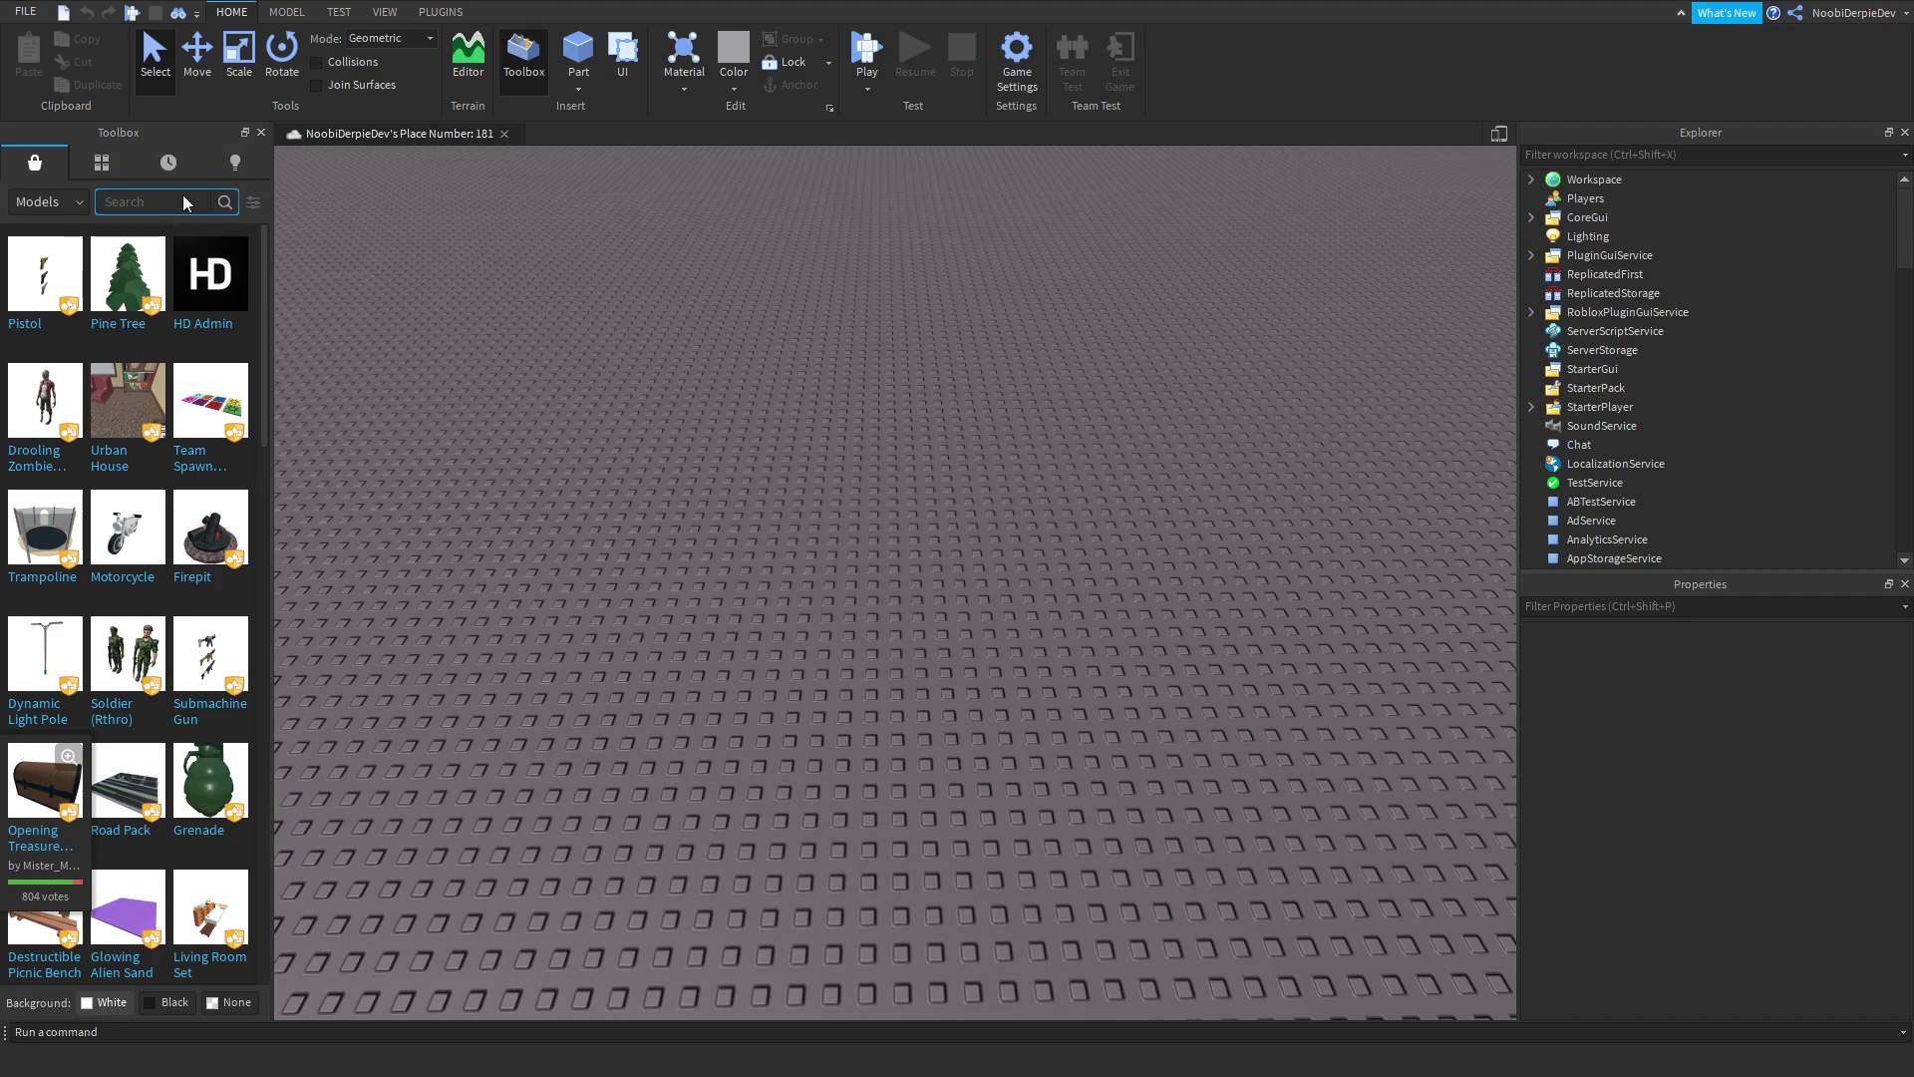
text(rollercoaster)
Step: Search the Toolbox for 'rollercoaster' and insert the 'small rollercoaster' model
key(Return)
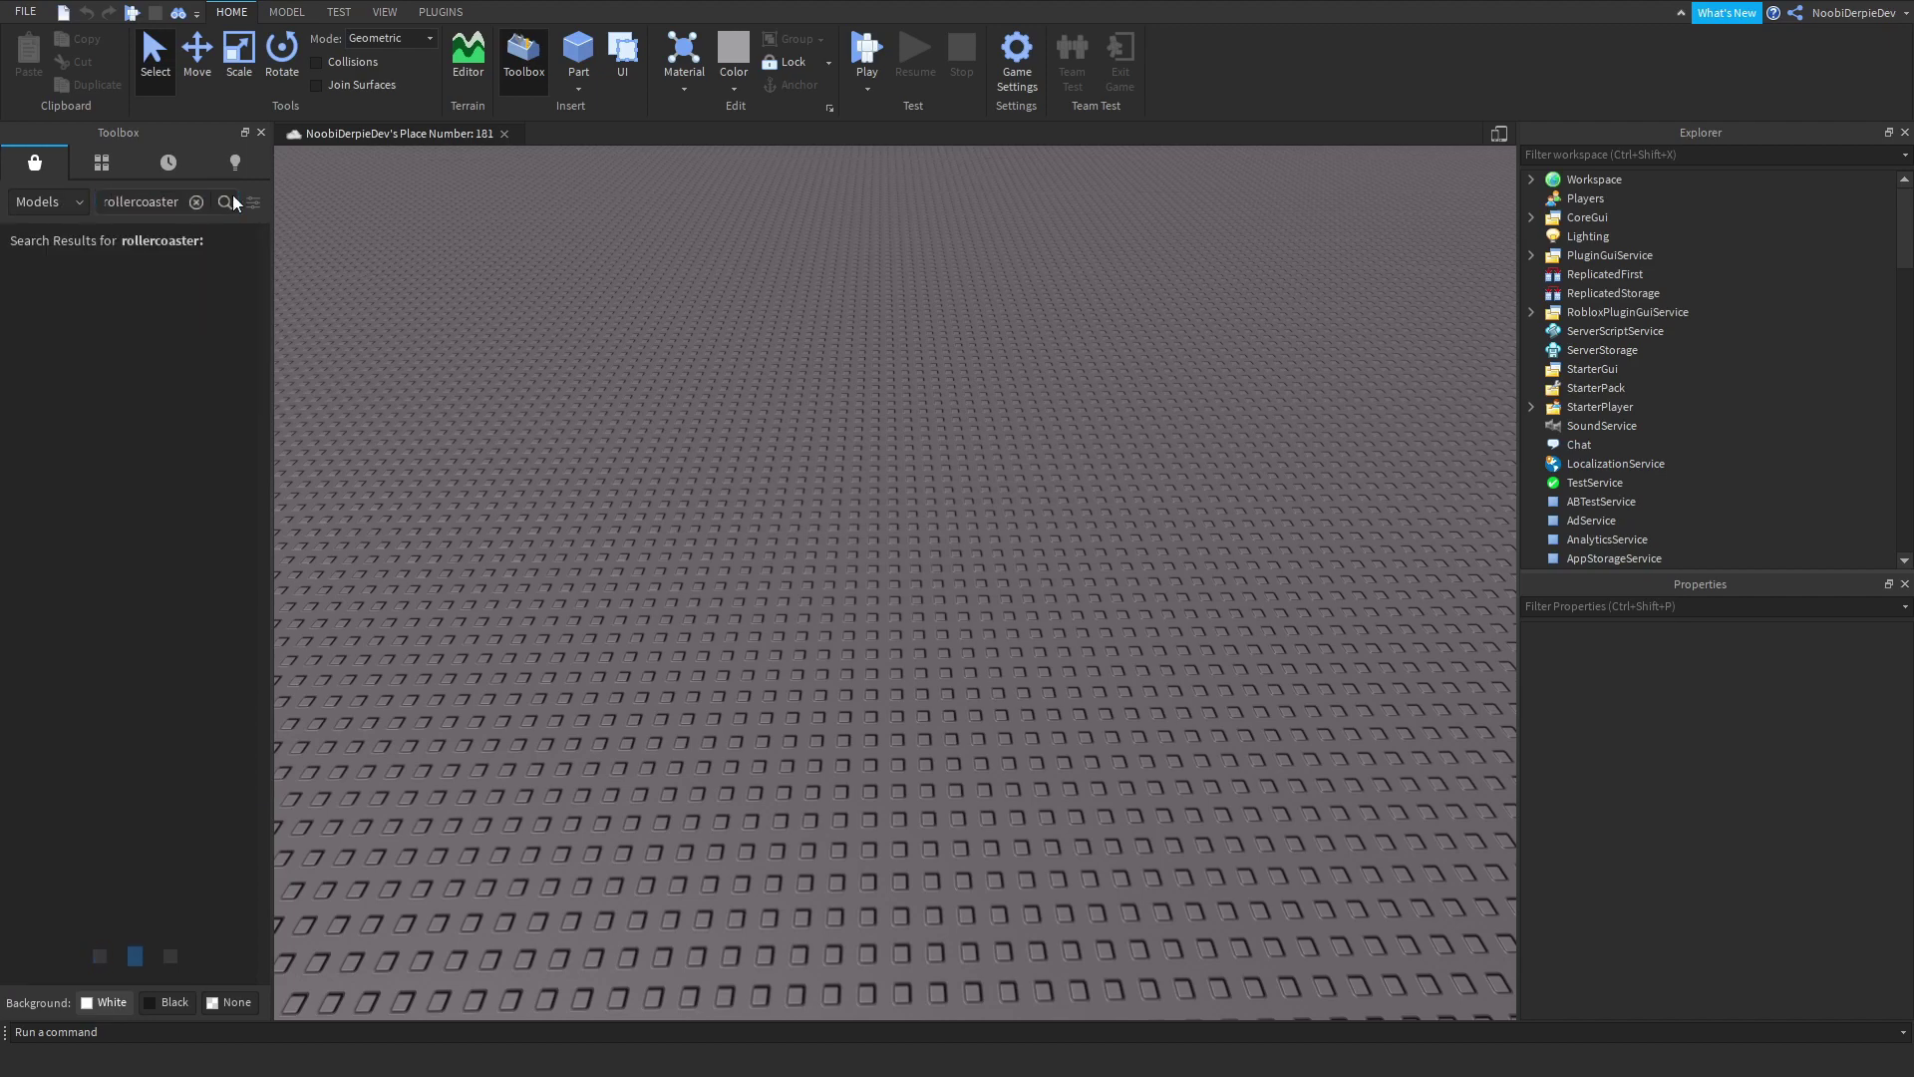
right_drag(605, 346, 549, 364)
scroll(454, 422, up, 3)
scroll(455, 422, up, 4)
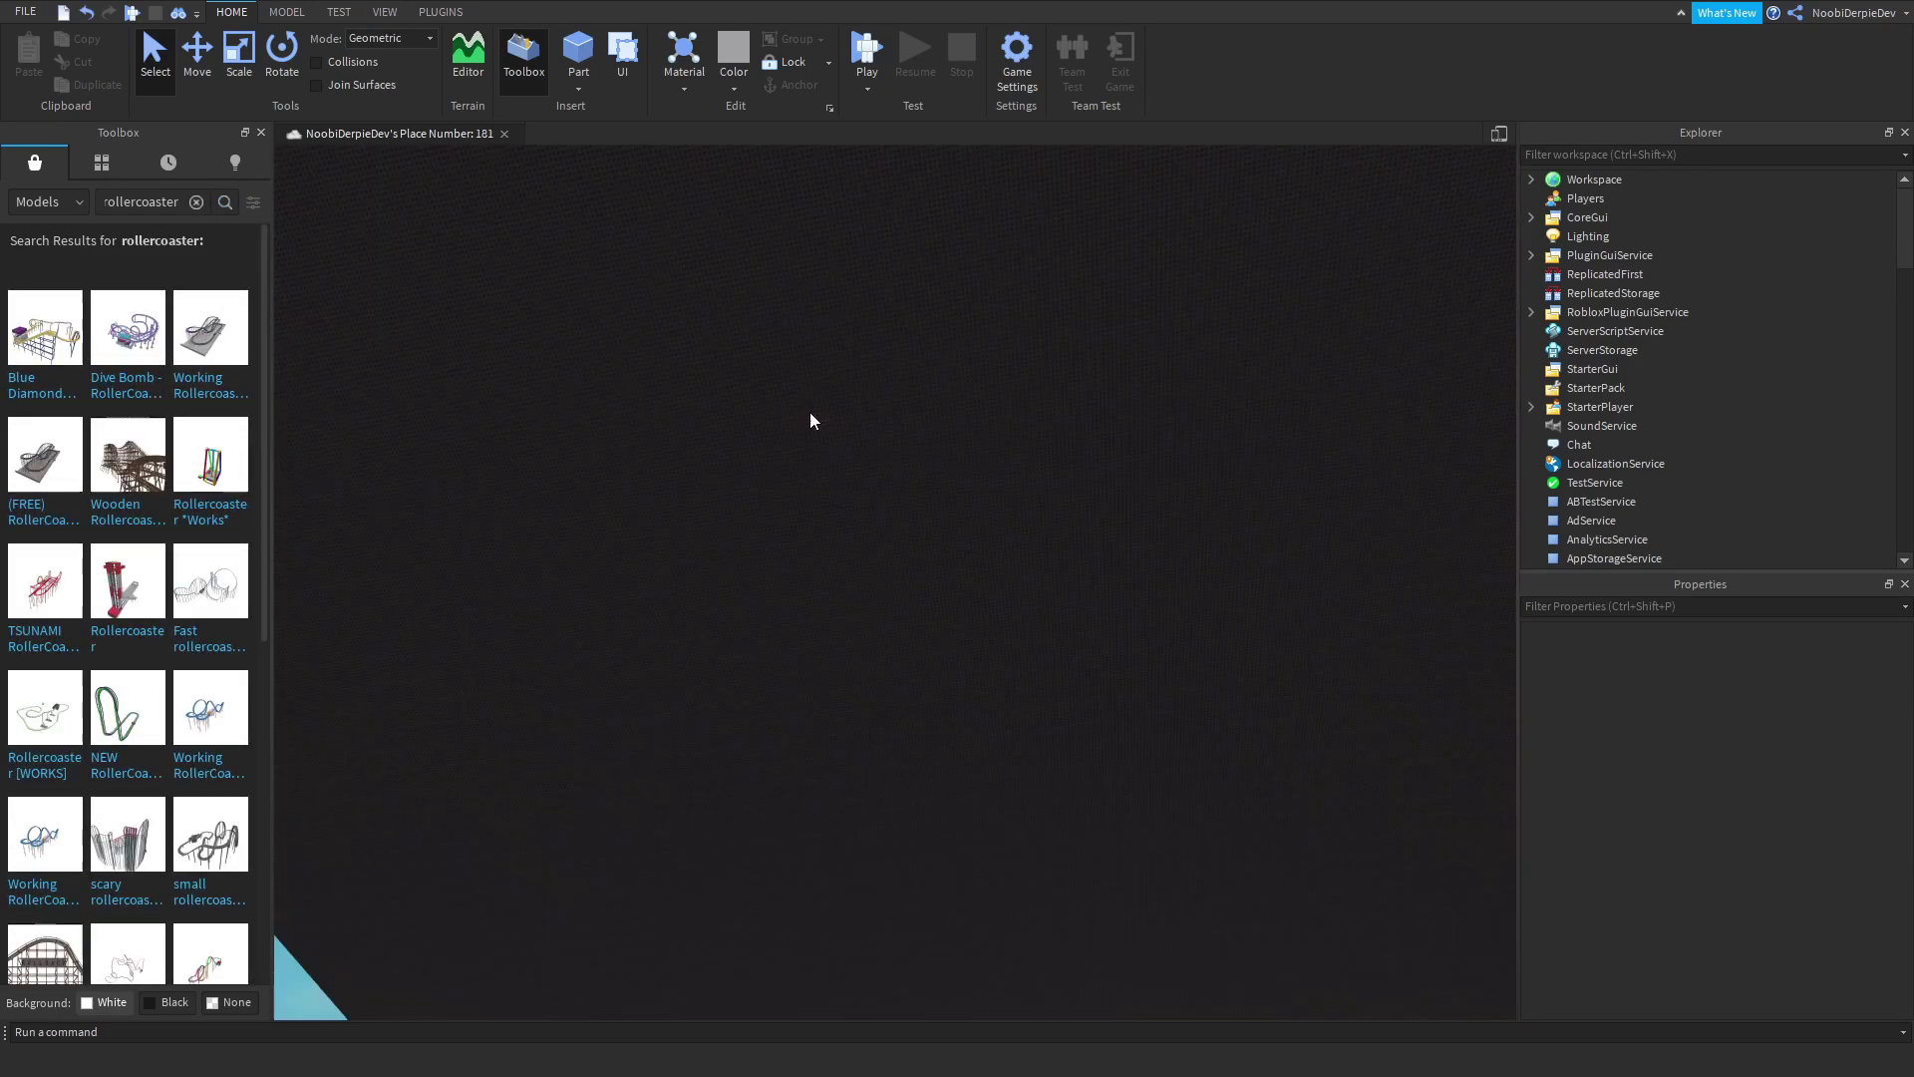
scroll(845, 448, up, 3)
scroll(846, 449, up, 3)
key(Delete)
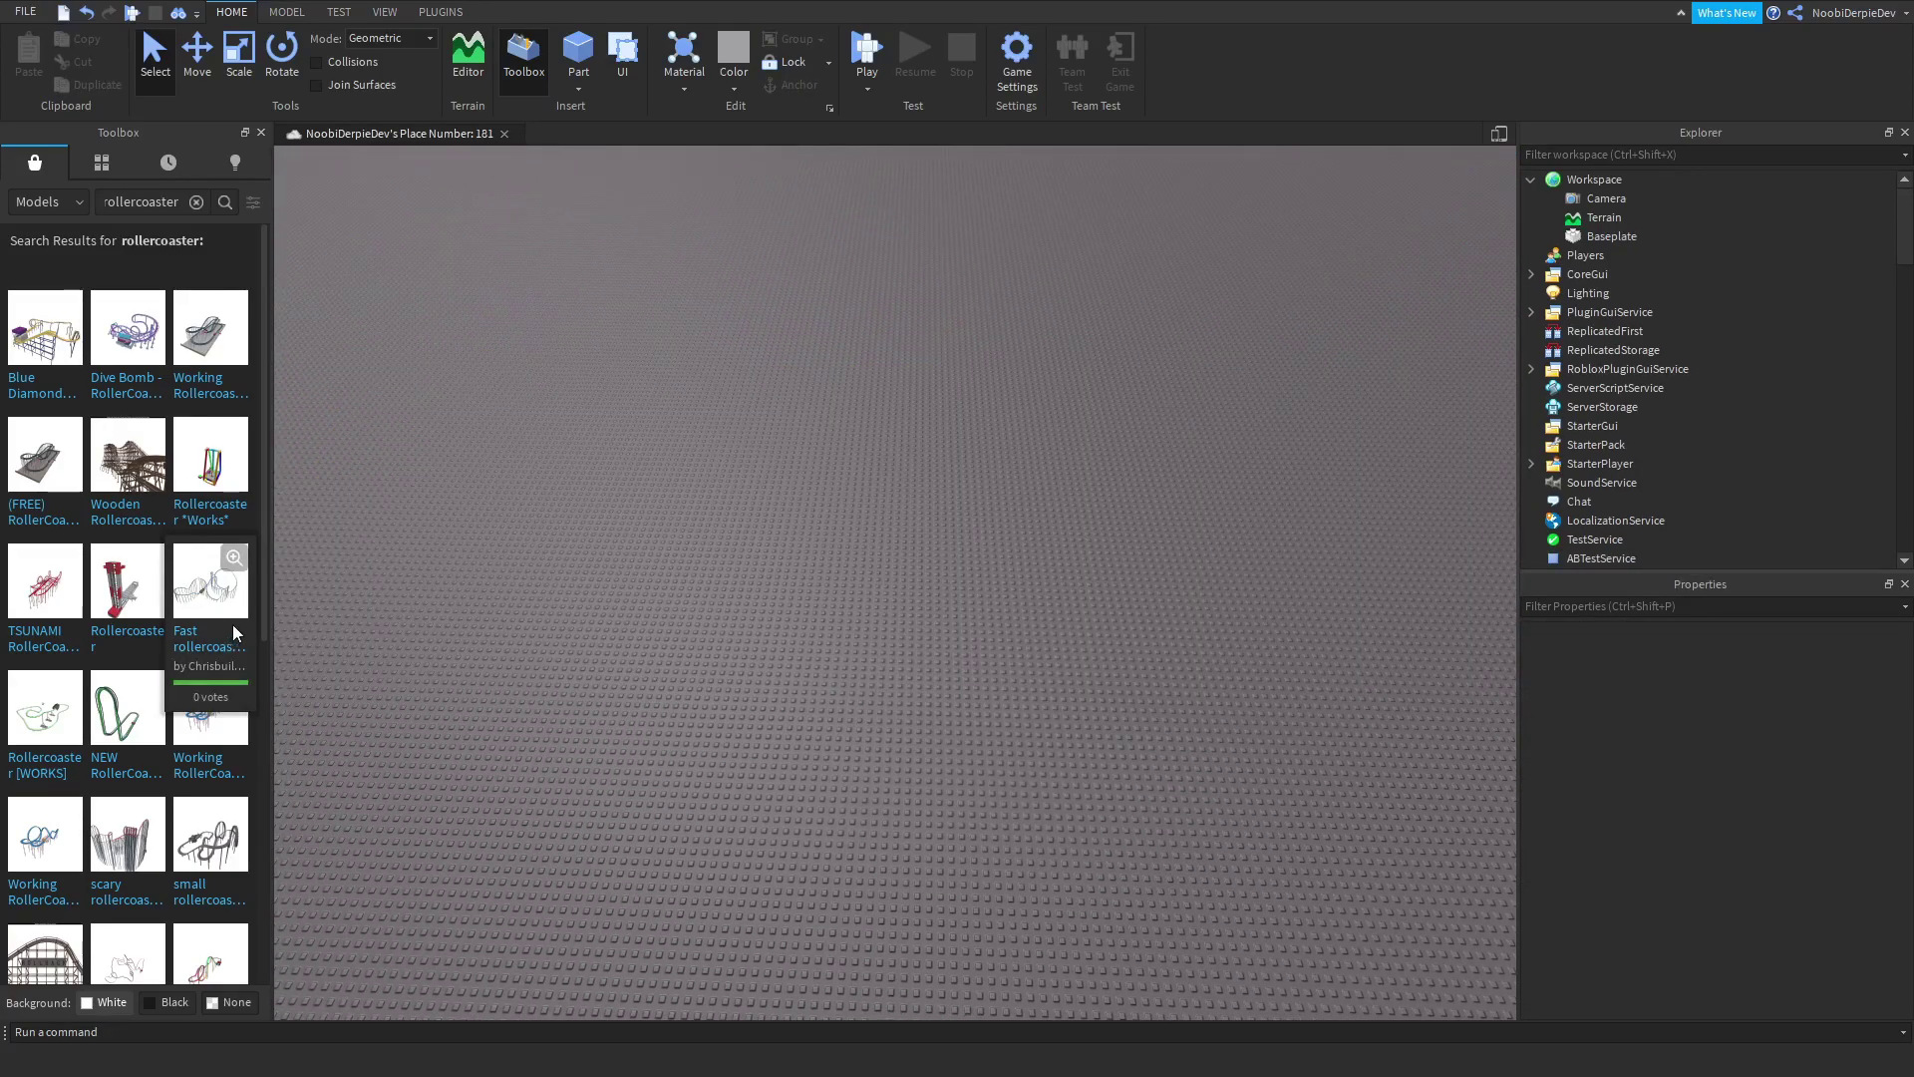
click(208, 834)
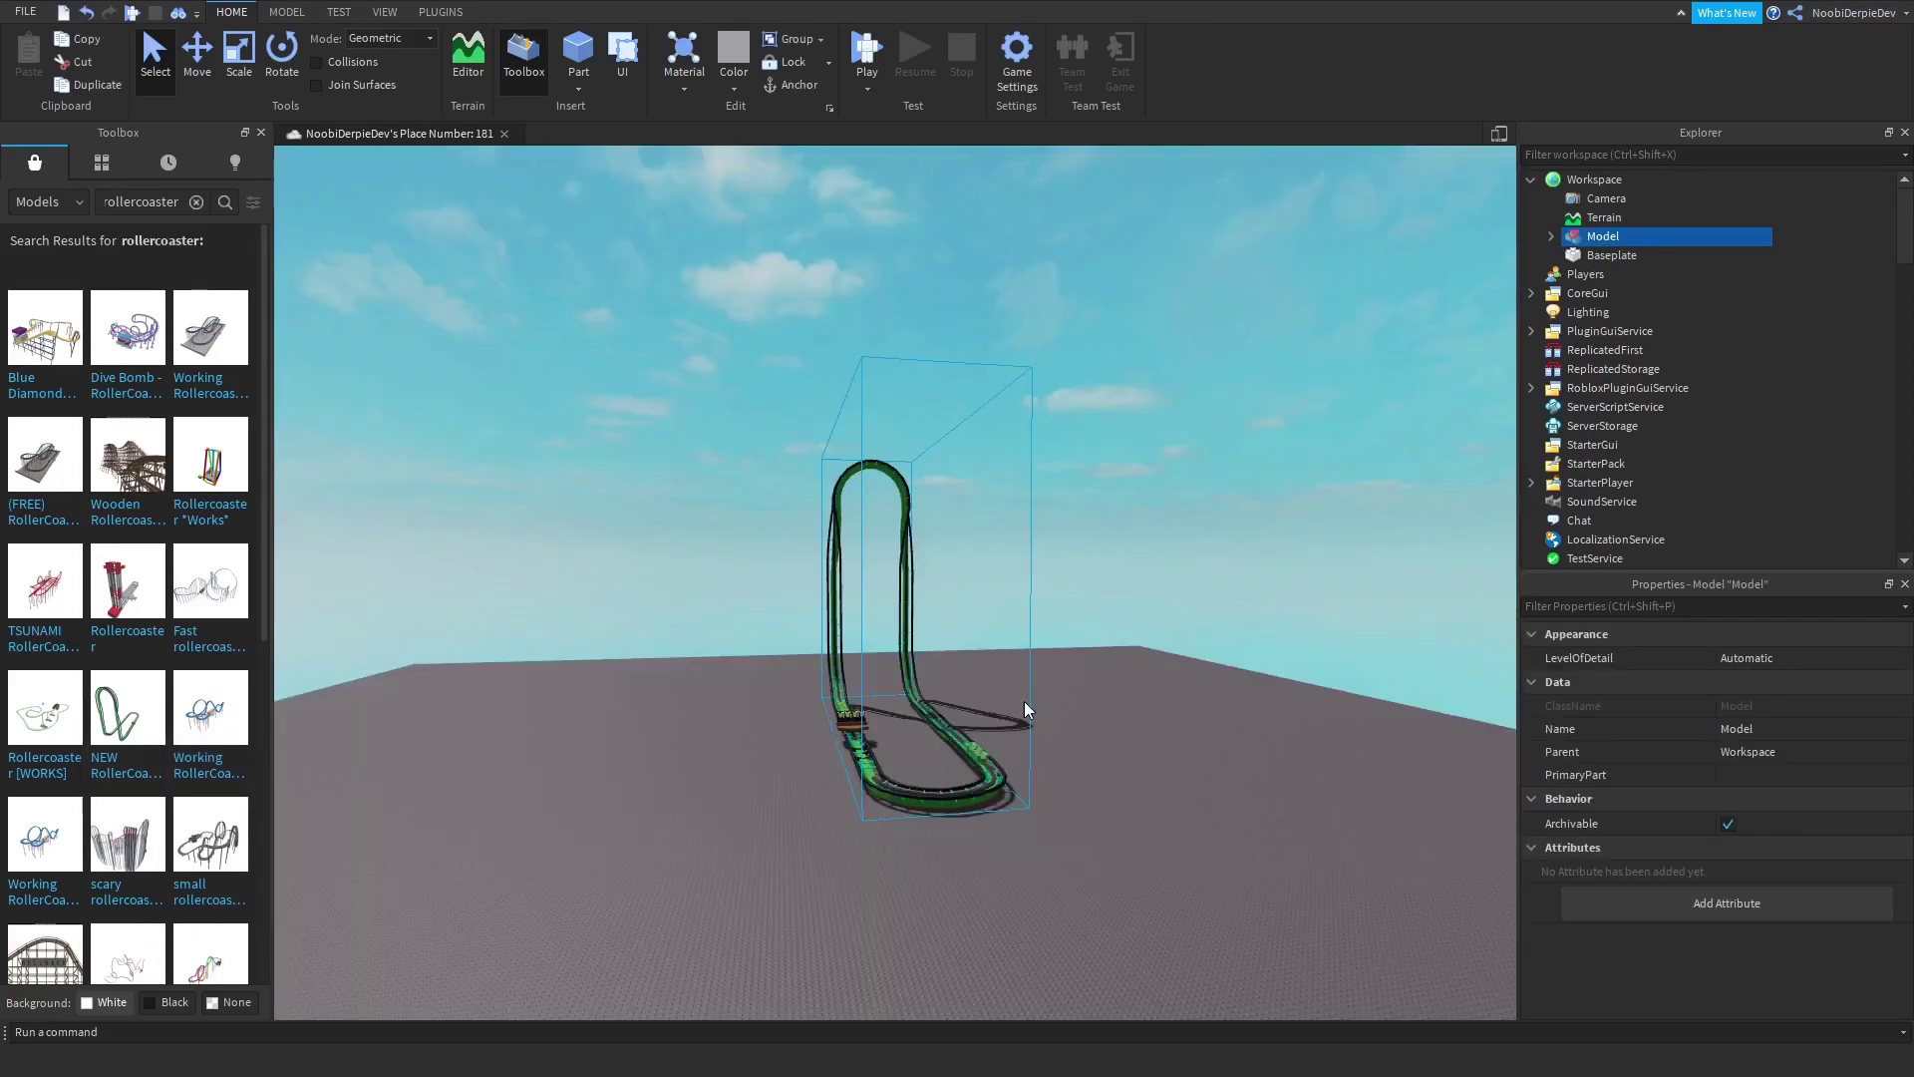
right_drag(1052, 698, 894, 726)
scroll(838, 749, up, 5)
scroll(972, 703, up, 5)
scroll(965, 733, up, 3)
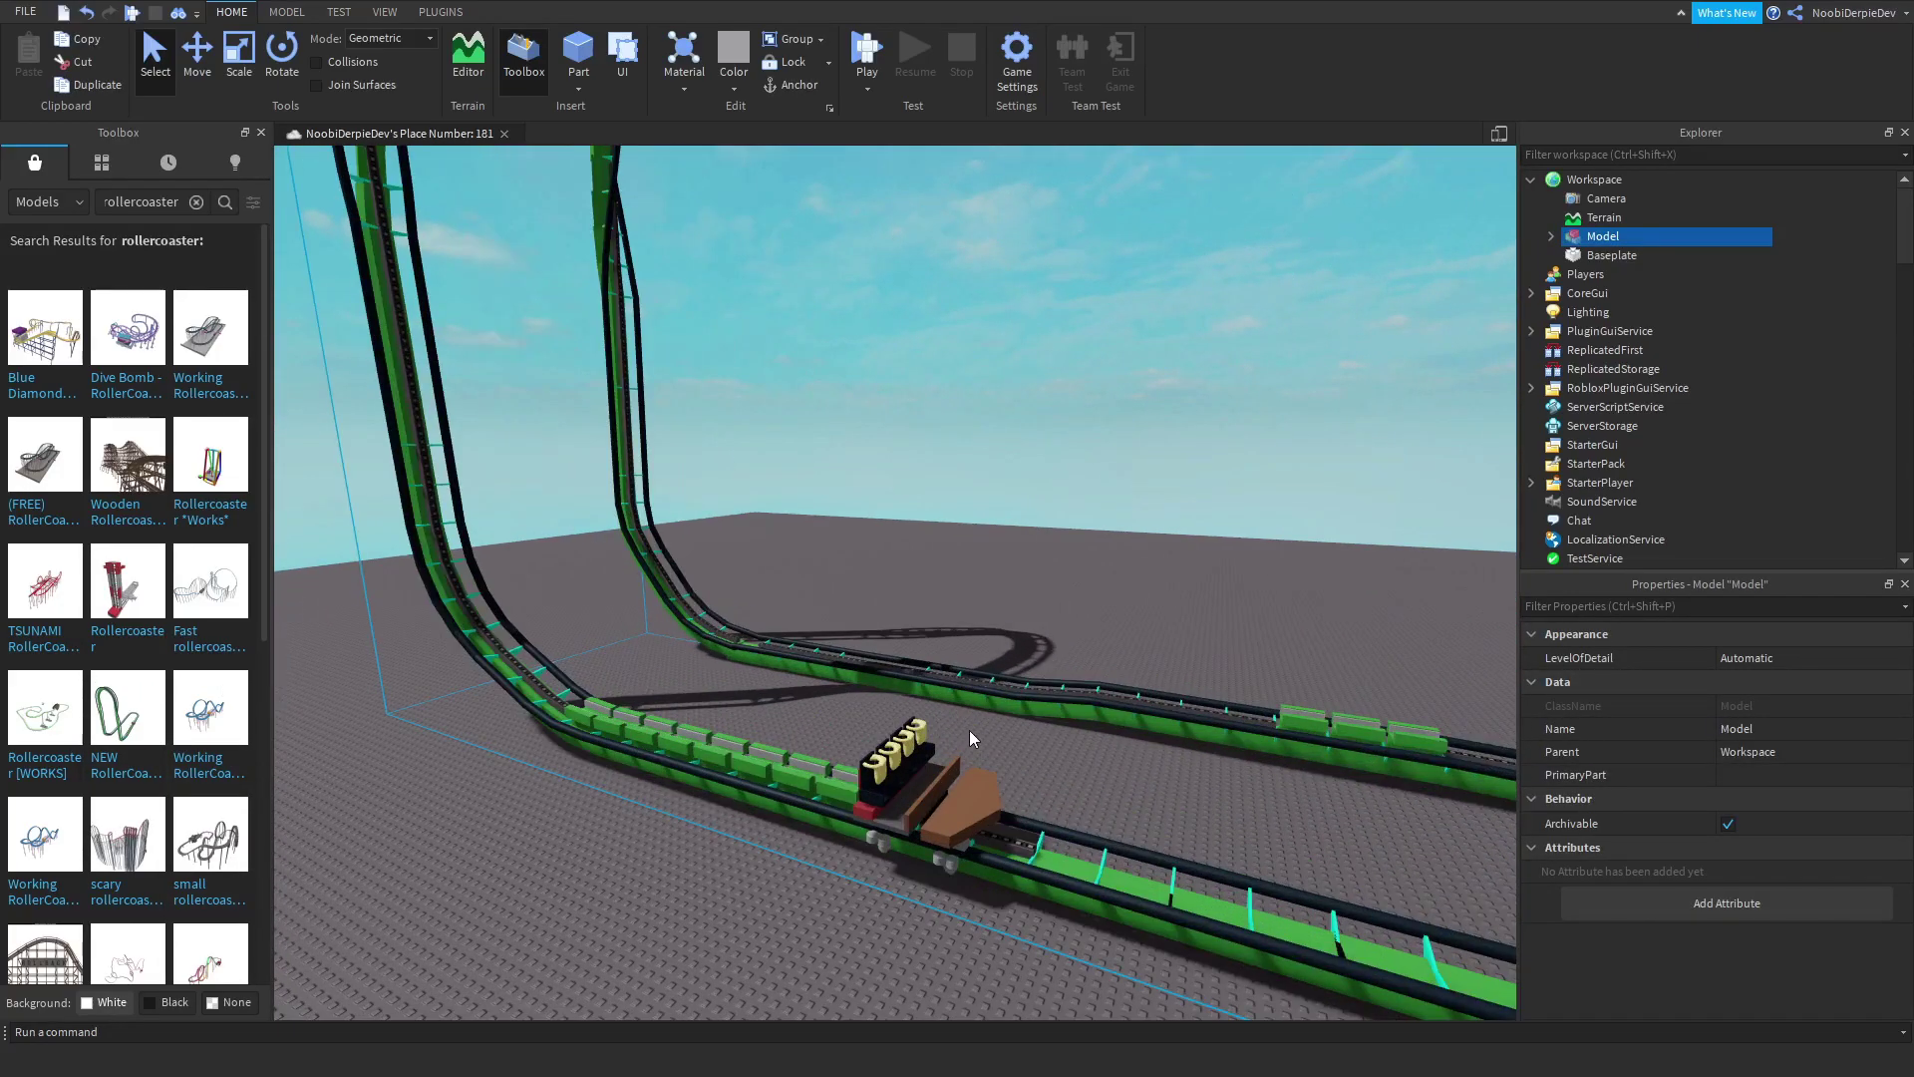
Step: Browse the coaster model's children, such as leftrail and ChainSegment, in Explorer
click(1550, 238)
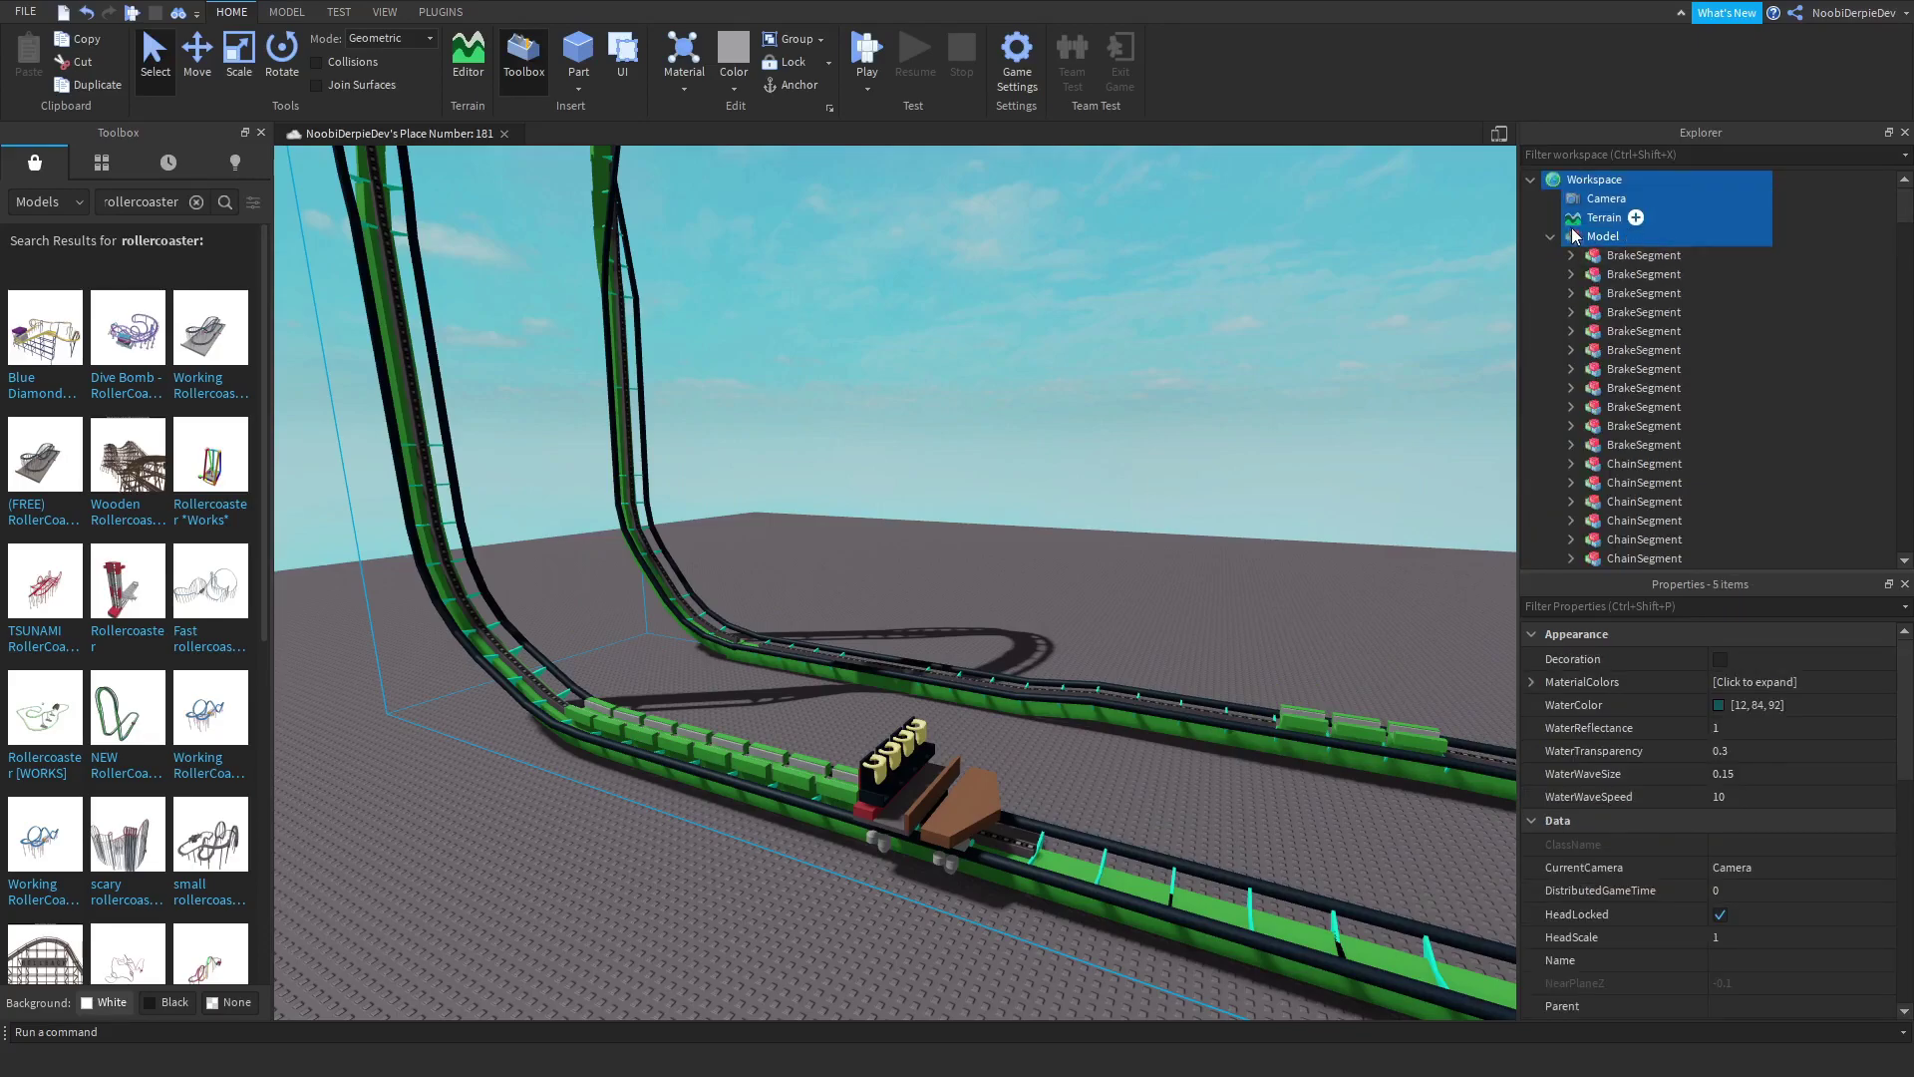
click(1546, 238)
key(F2)
click(1547, 237)
scroll(1615, 331, down, 5)
scroll(1616, 331, down, 3)
scroll(1612, 330, down, 3)
scroll(1595, 319, up, 3)
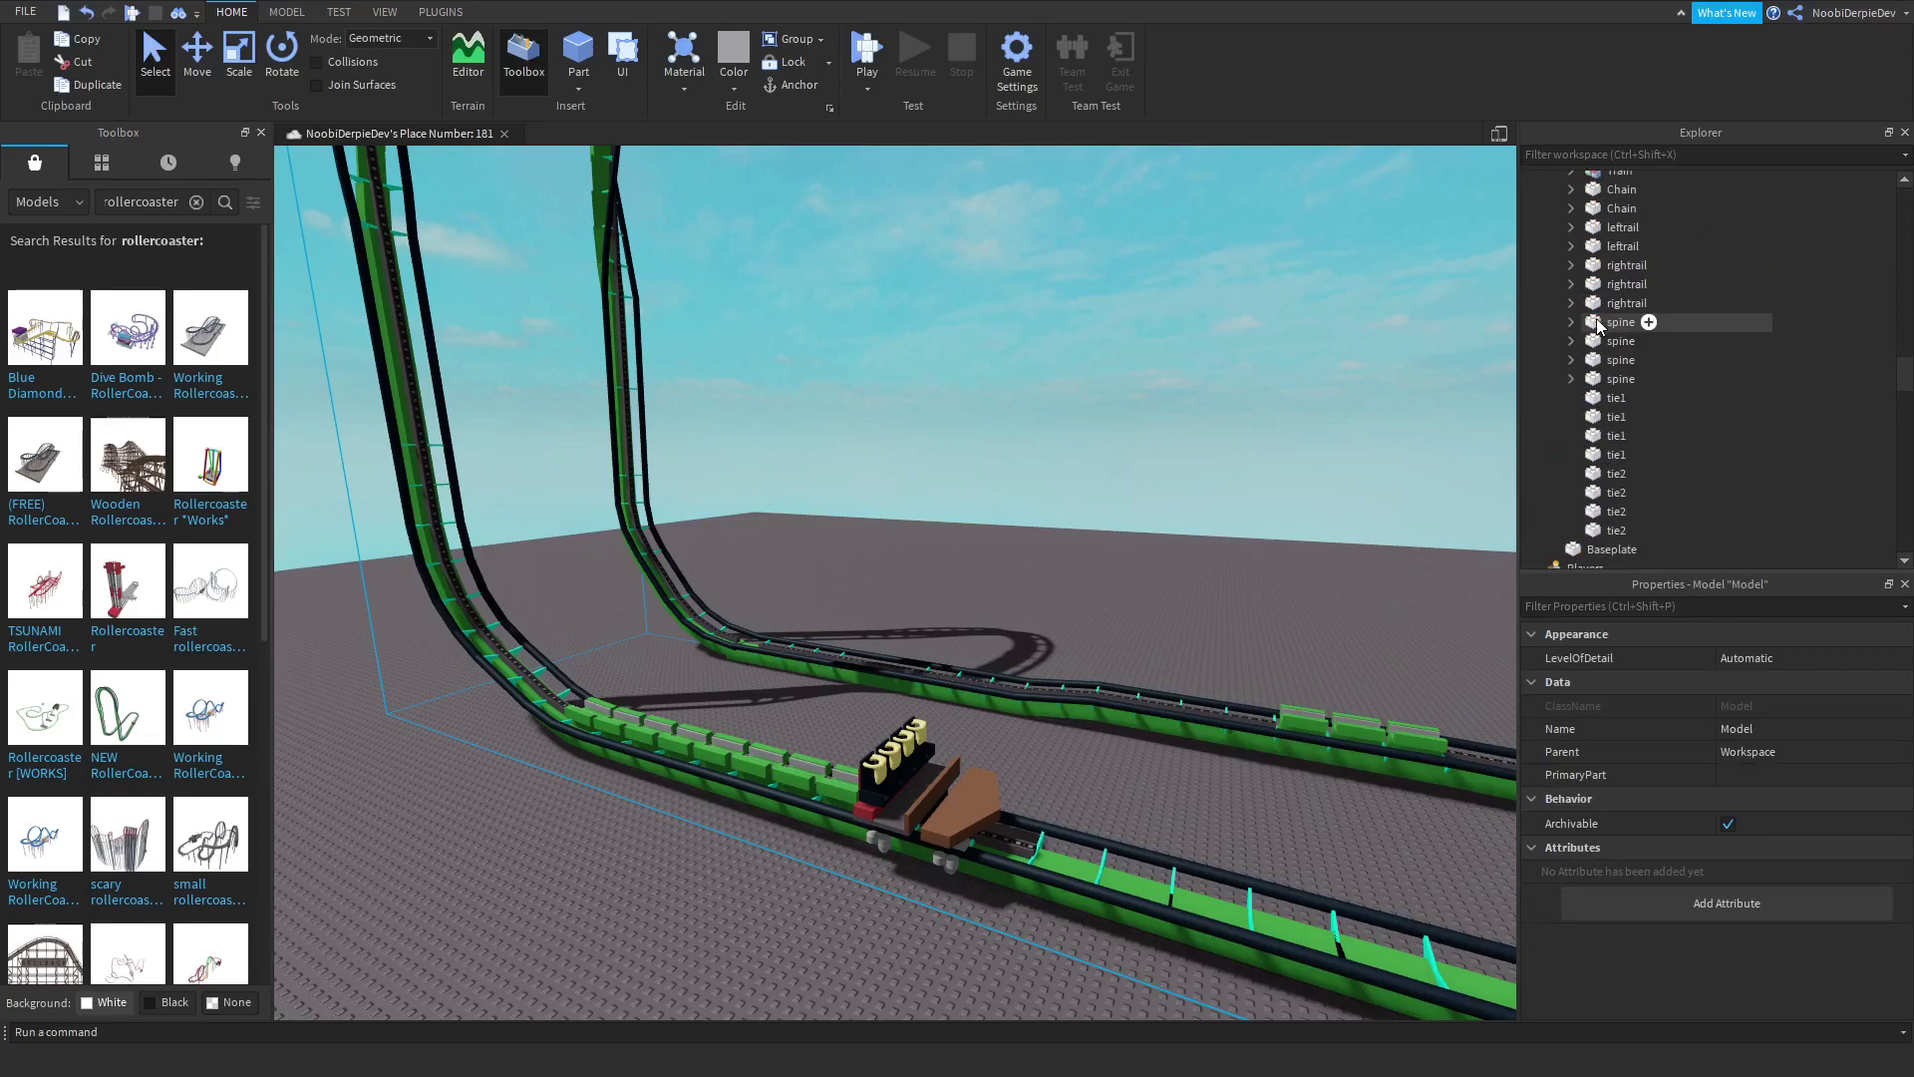
click(1600, 319)
scroll(1604, 257, up, 4)
click(1604, 257)
scroll(1604, 257, up, 3)
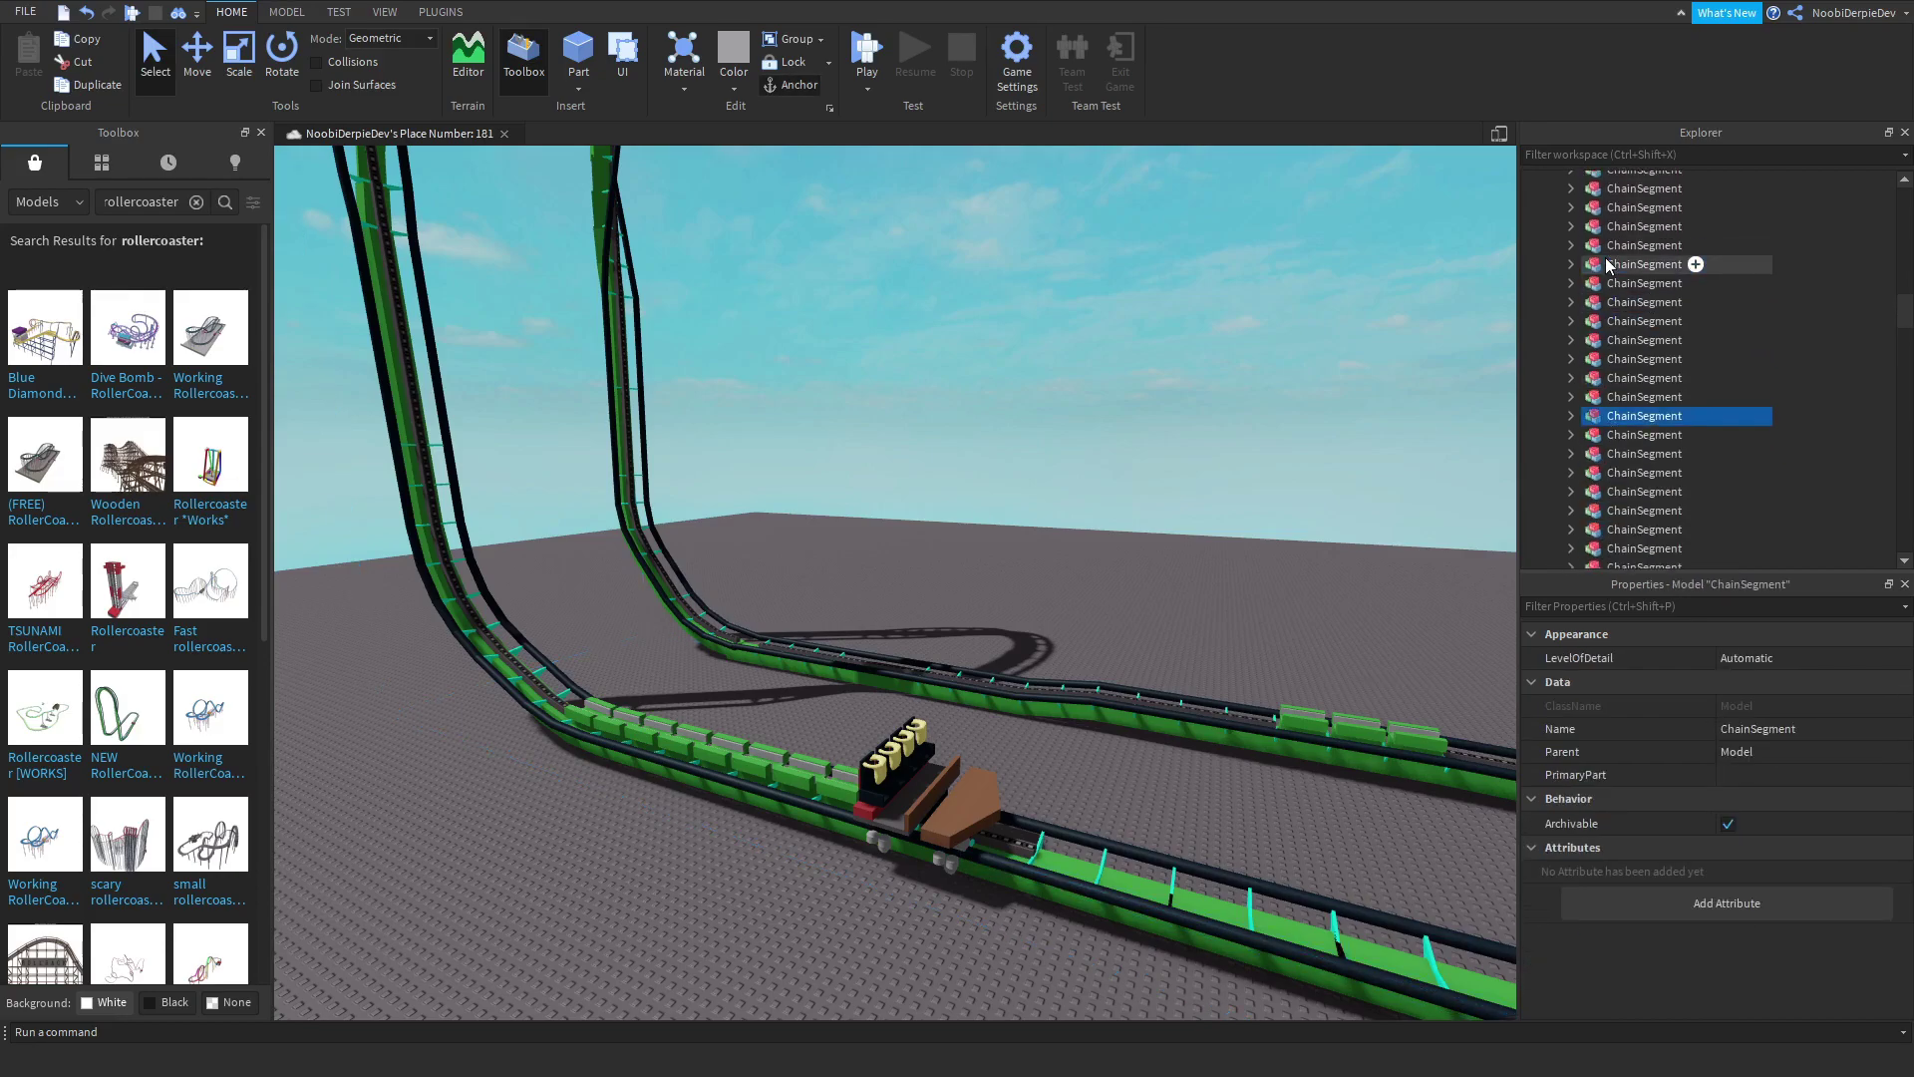
scroll(1605, 257, up, 3)
scroll(1605, 261, up, 3)
scroll(1608, 264, up, 3)
click(1603, 181)
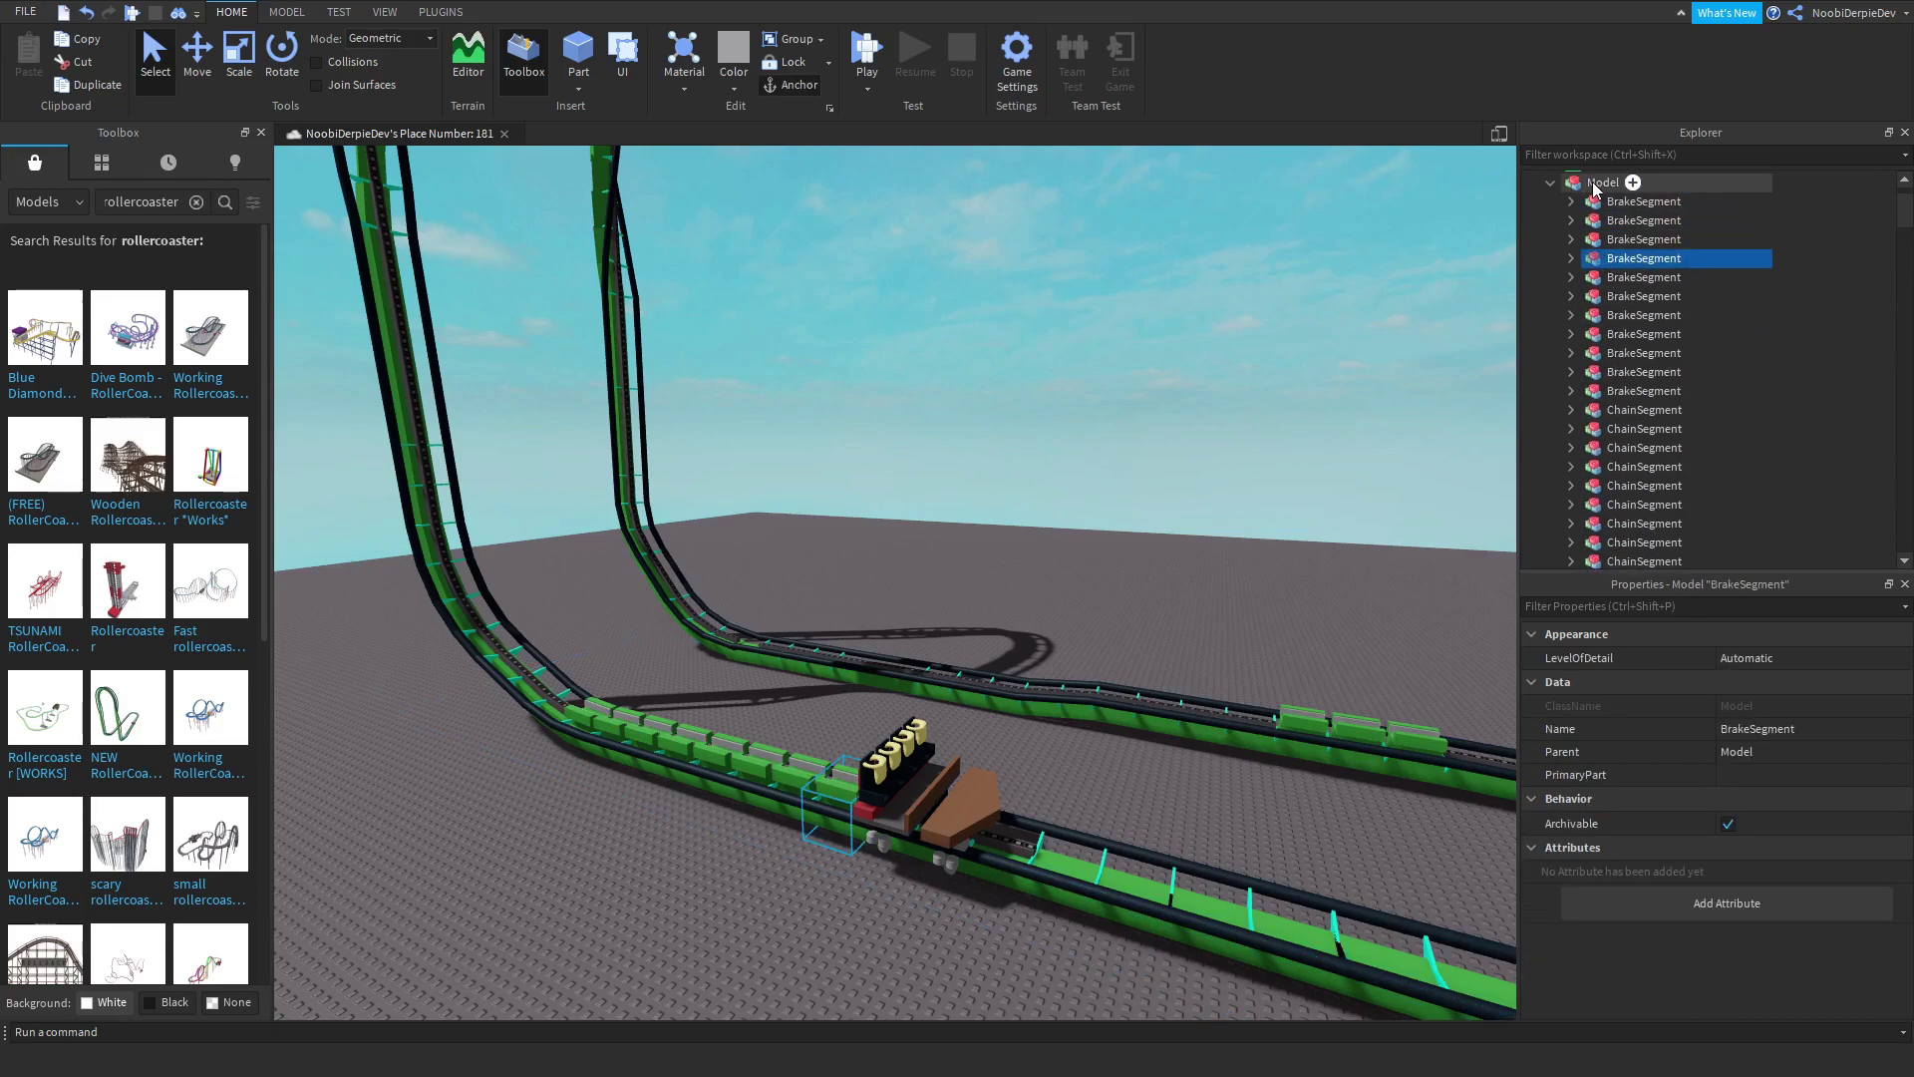
Step: Delete the train from the track and view the whole track
click(940, 746)
key(Delete)
mouse_move(1047, 493)
right_down()
mouse_move(985, 489)
mouse_move(824, 419)
right_up()
scroll(984, 489, down, 8)
scroll(825, 413, up, 10)
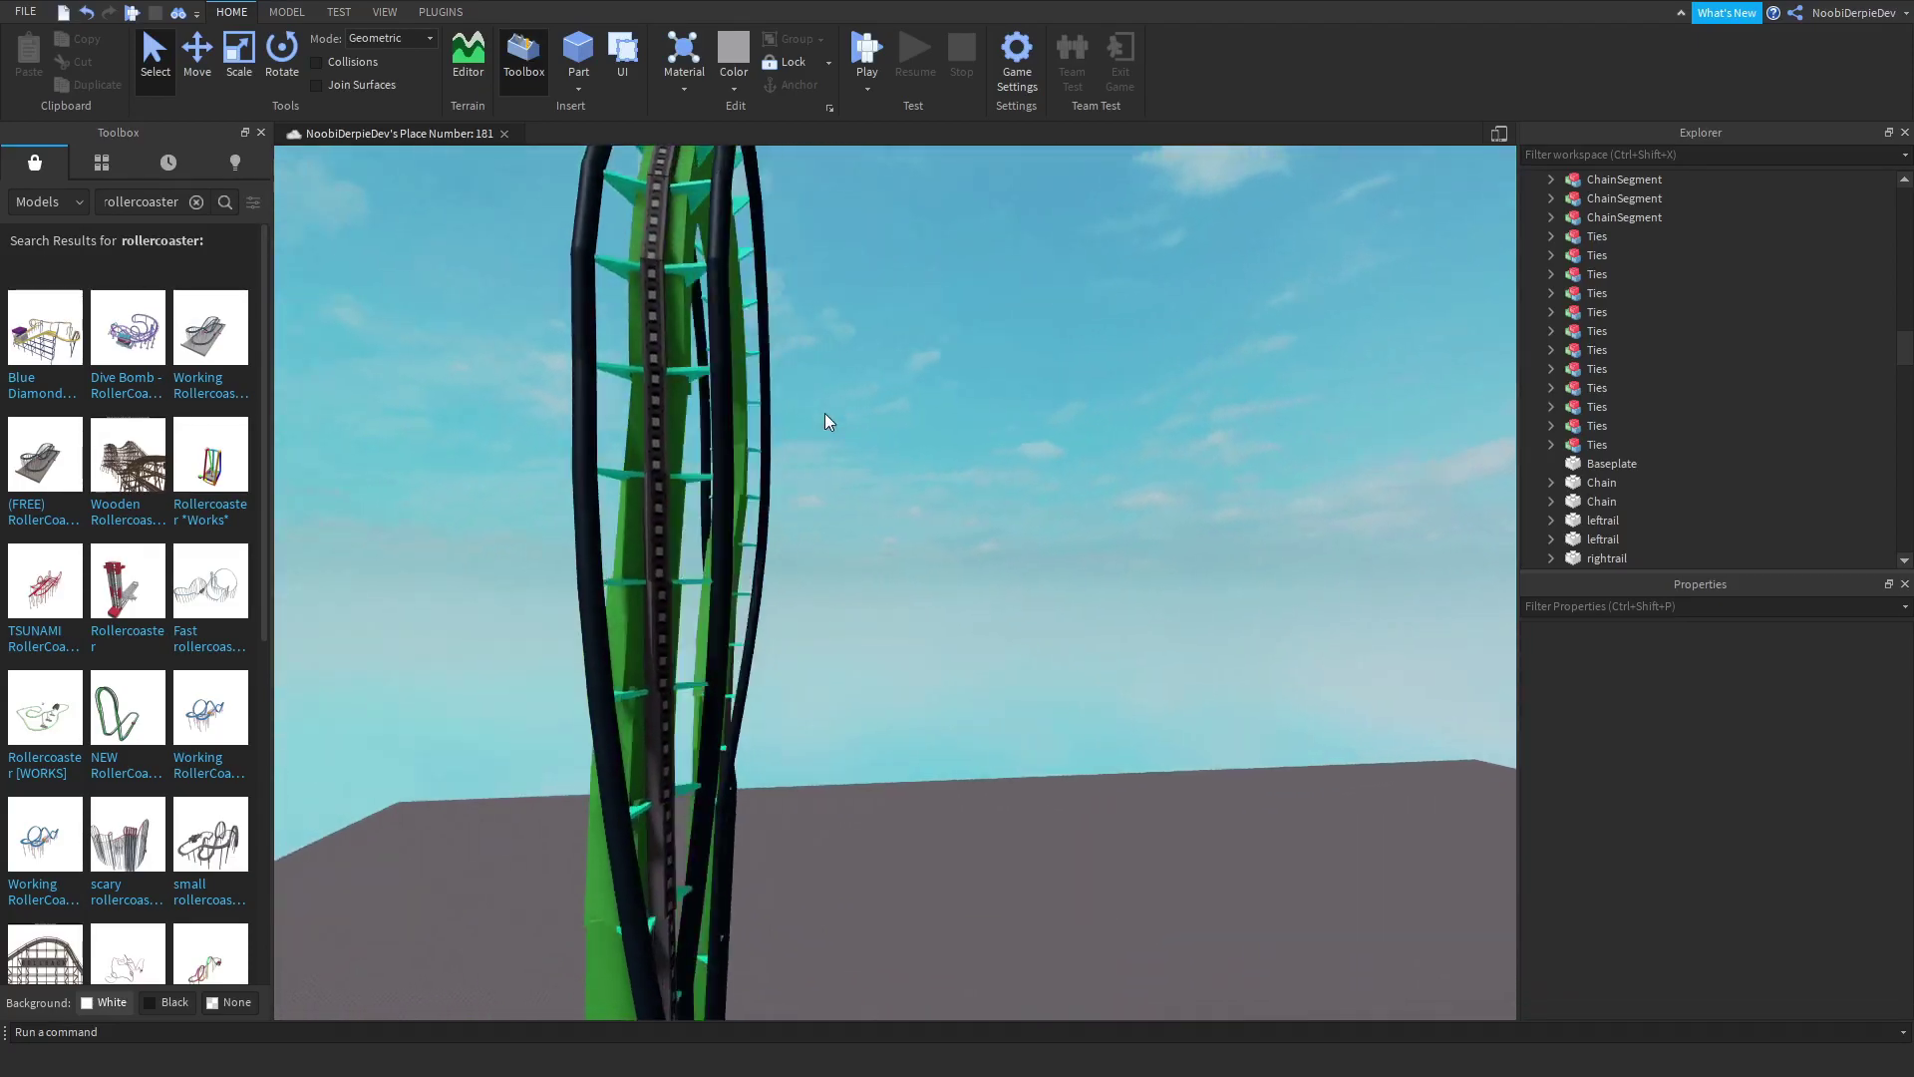
key(s)
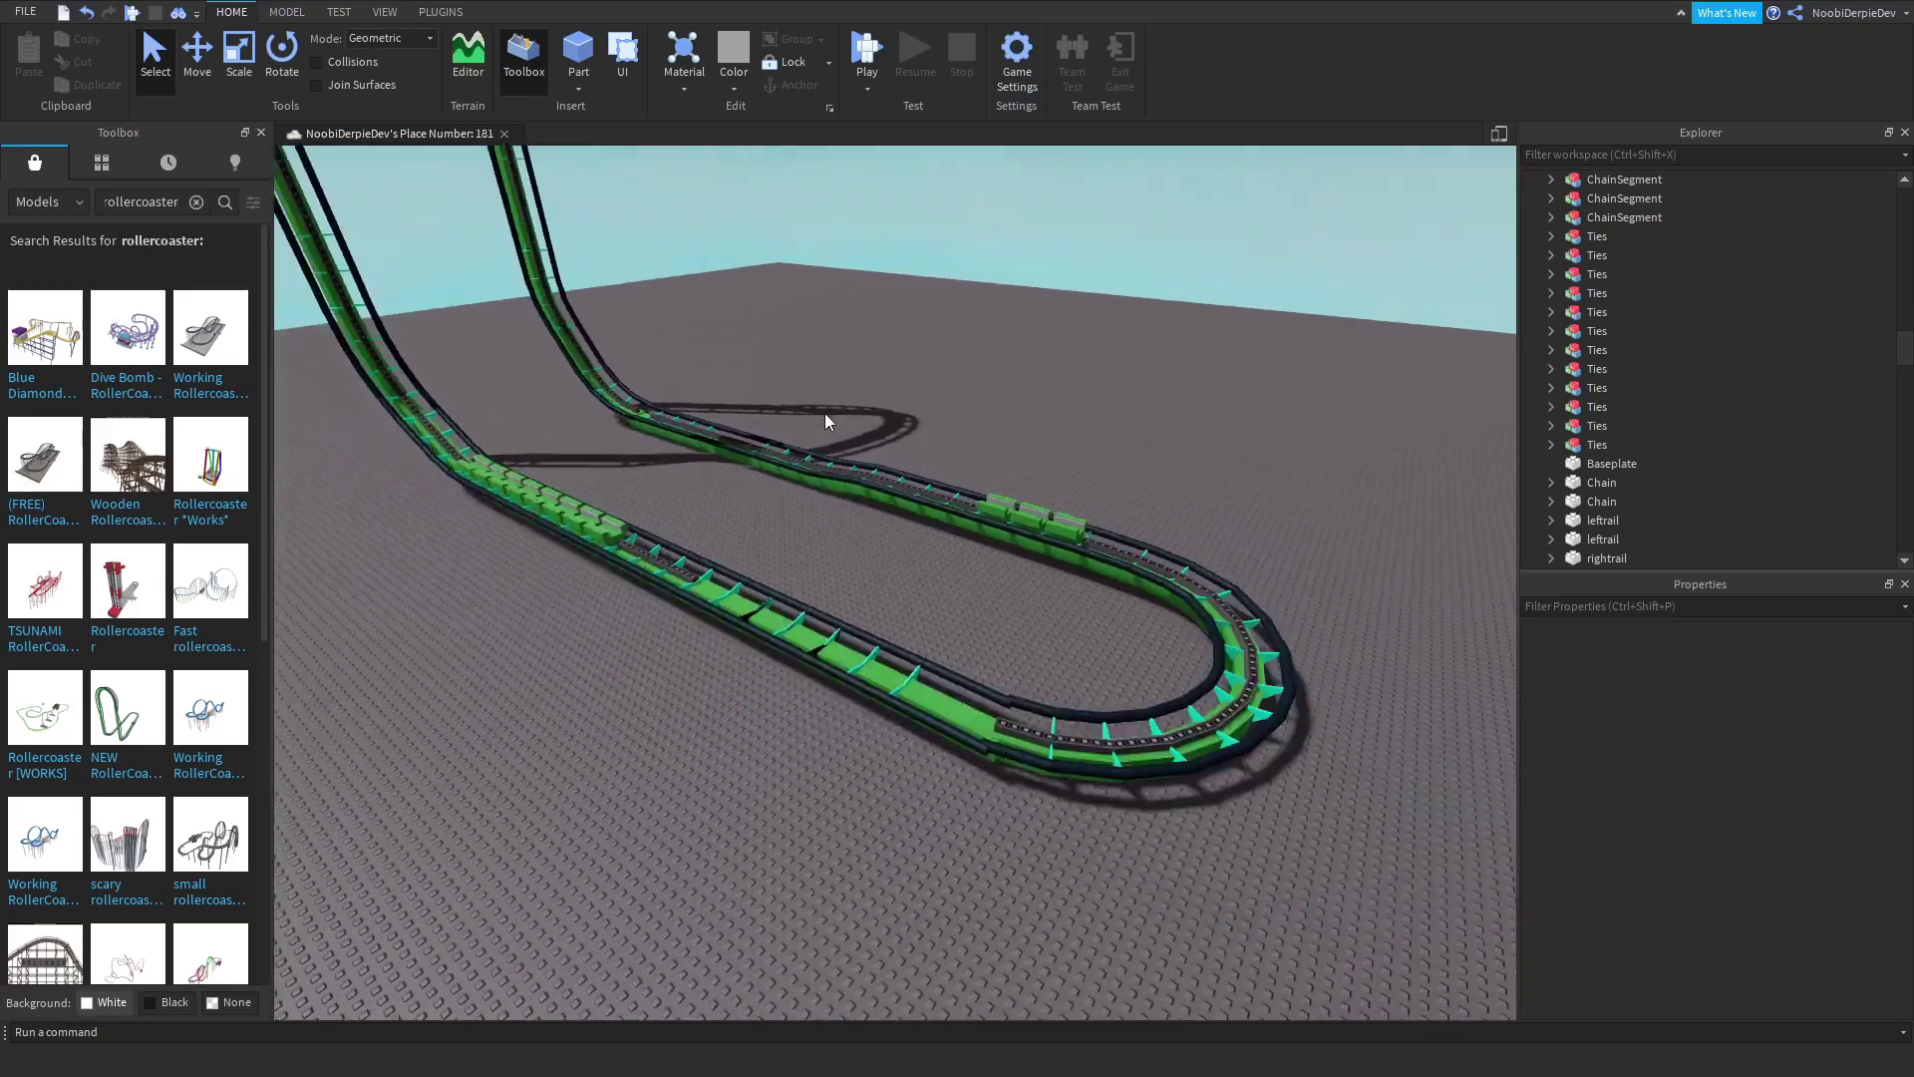
key(s)
scroll(763, 318, down, 3)
scroll(150, 600, down, 5)
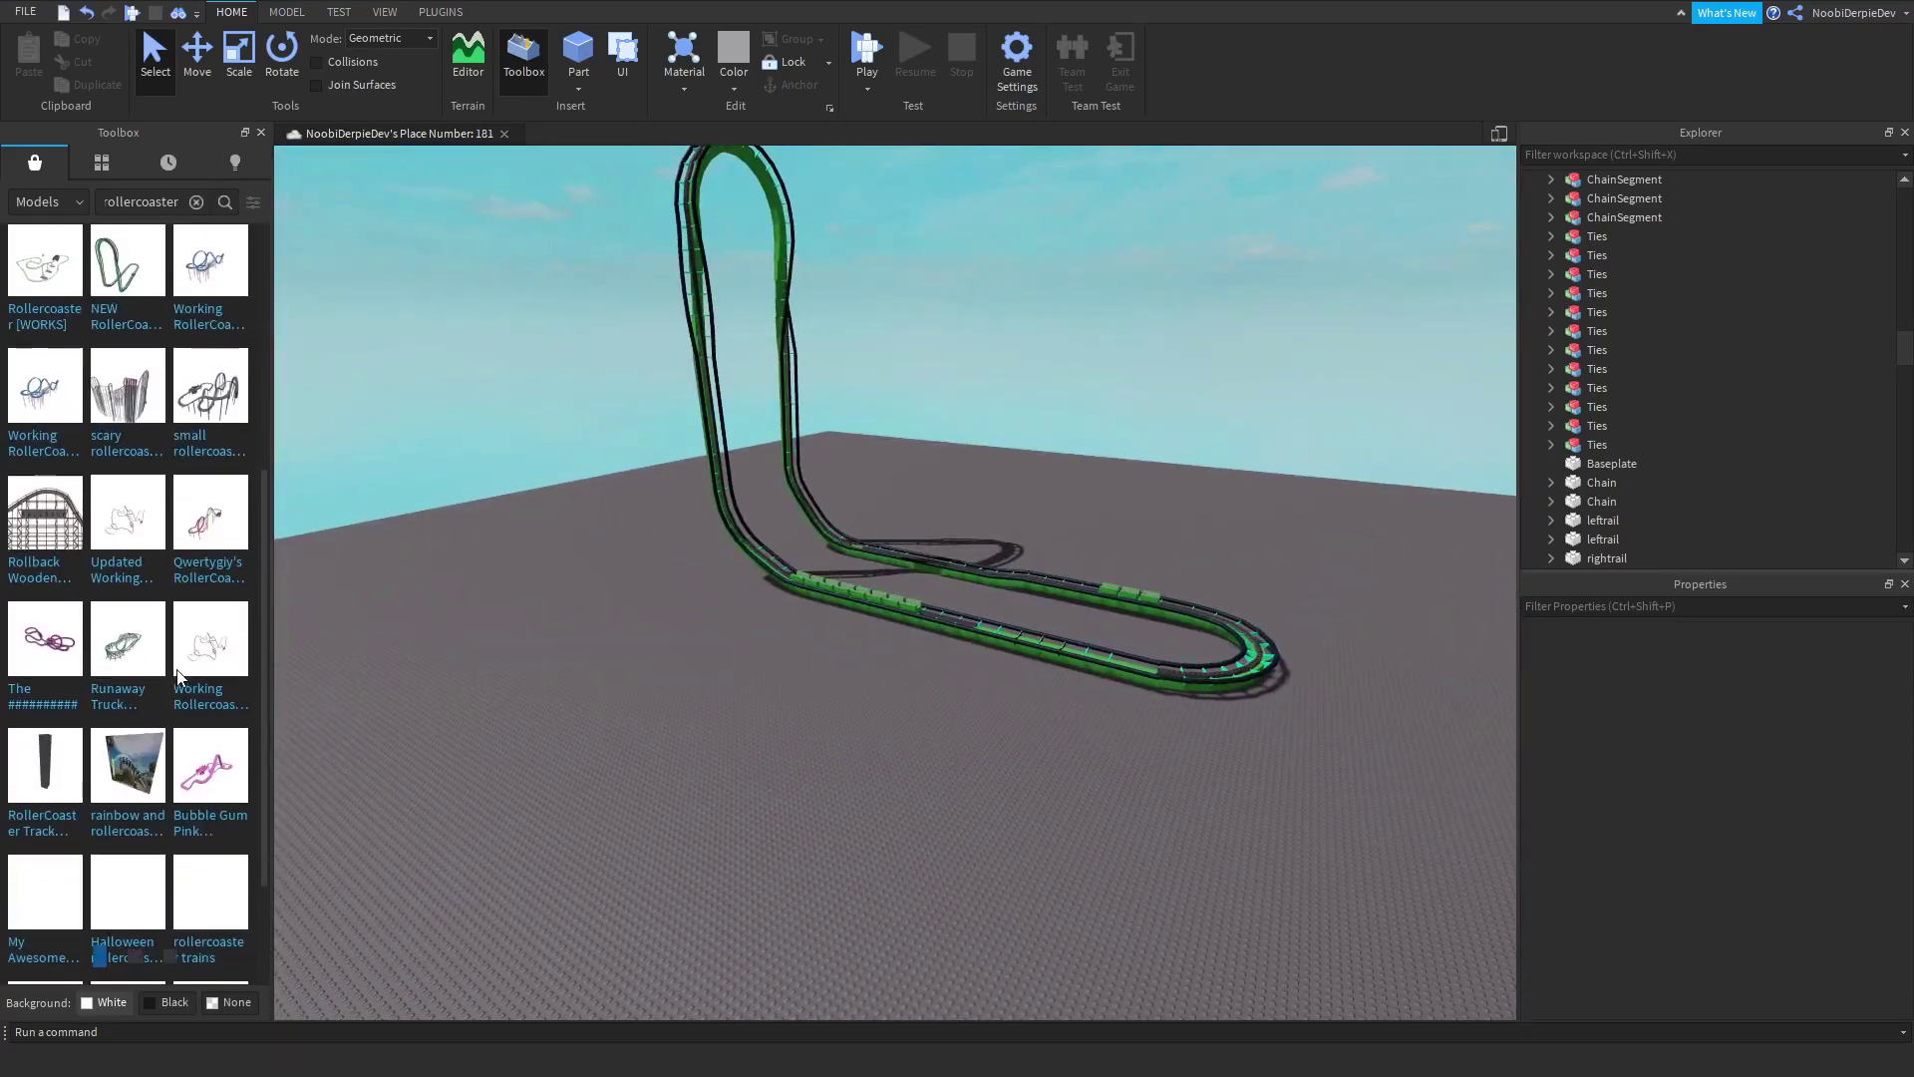
scroll(188, 650, down, 3)
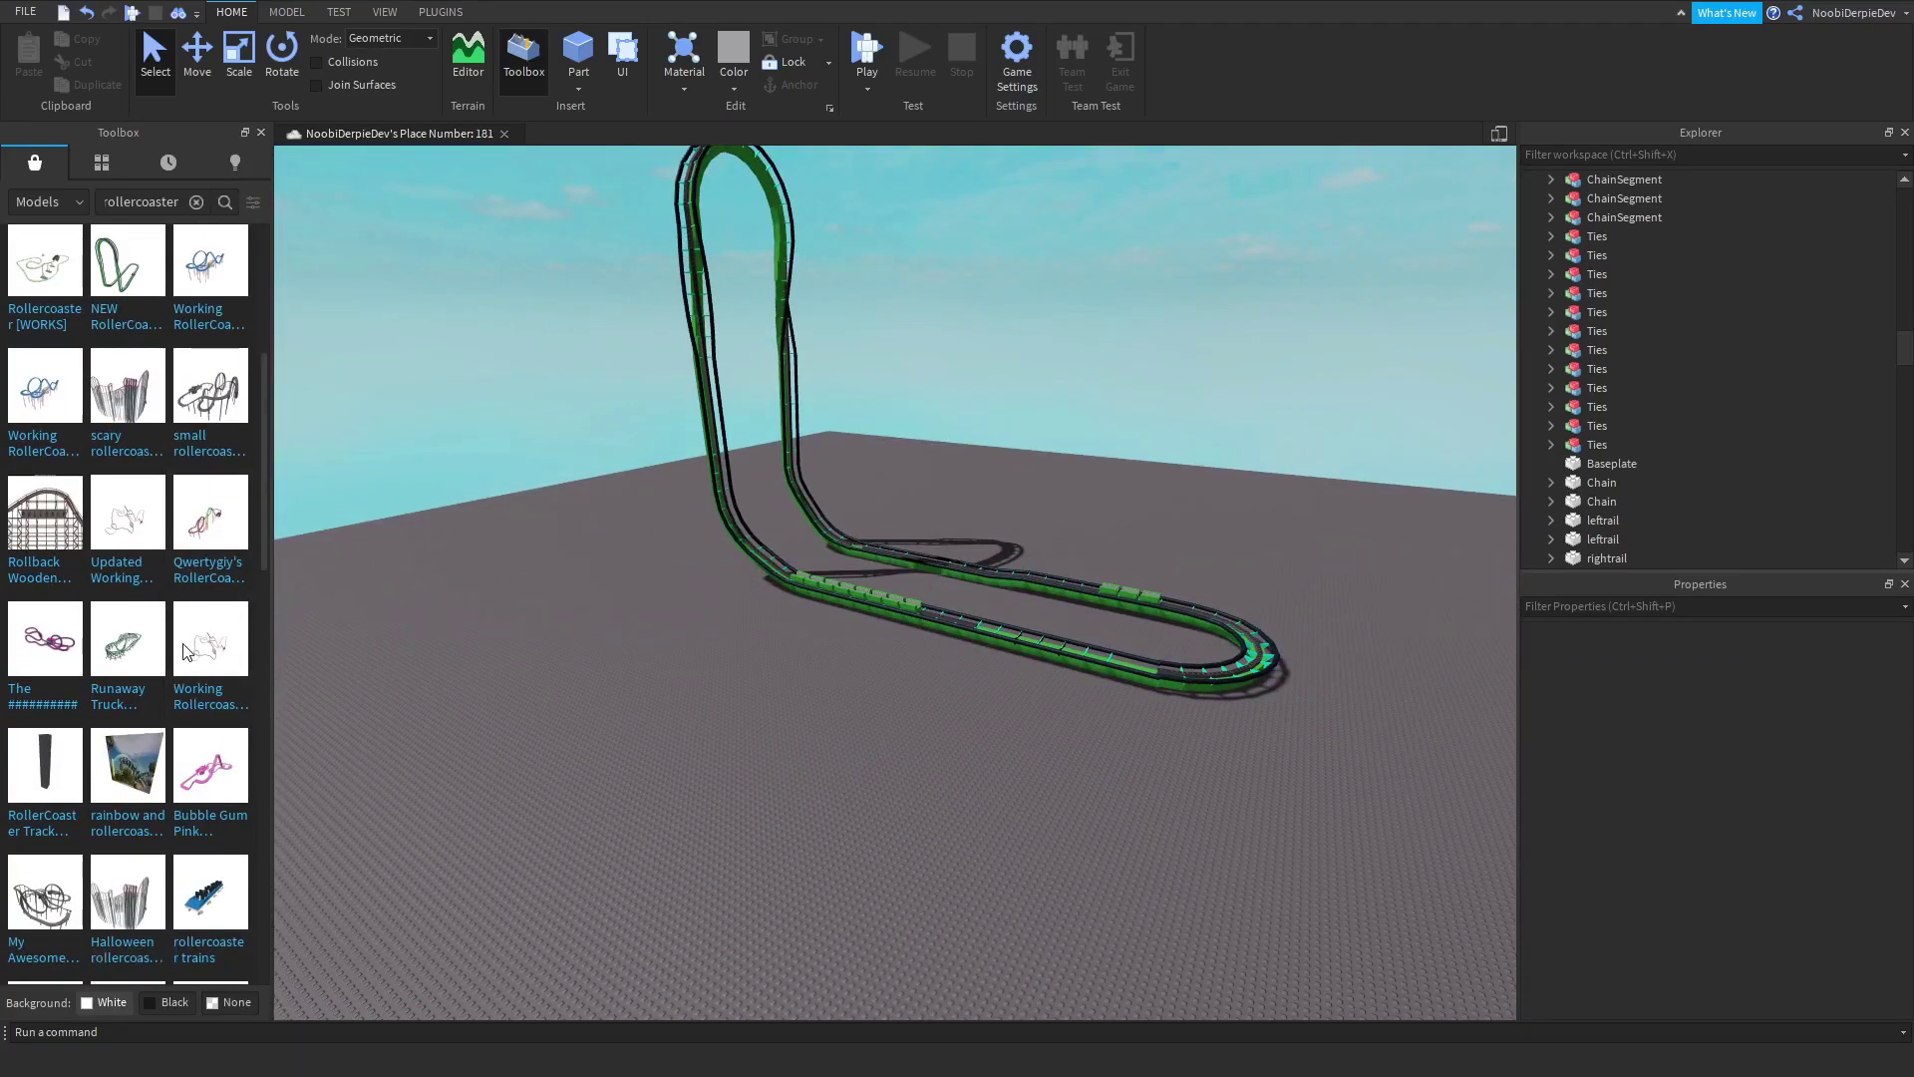
scroll(186, 649, down, 3)
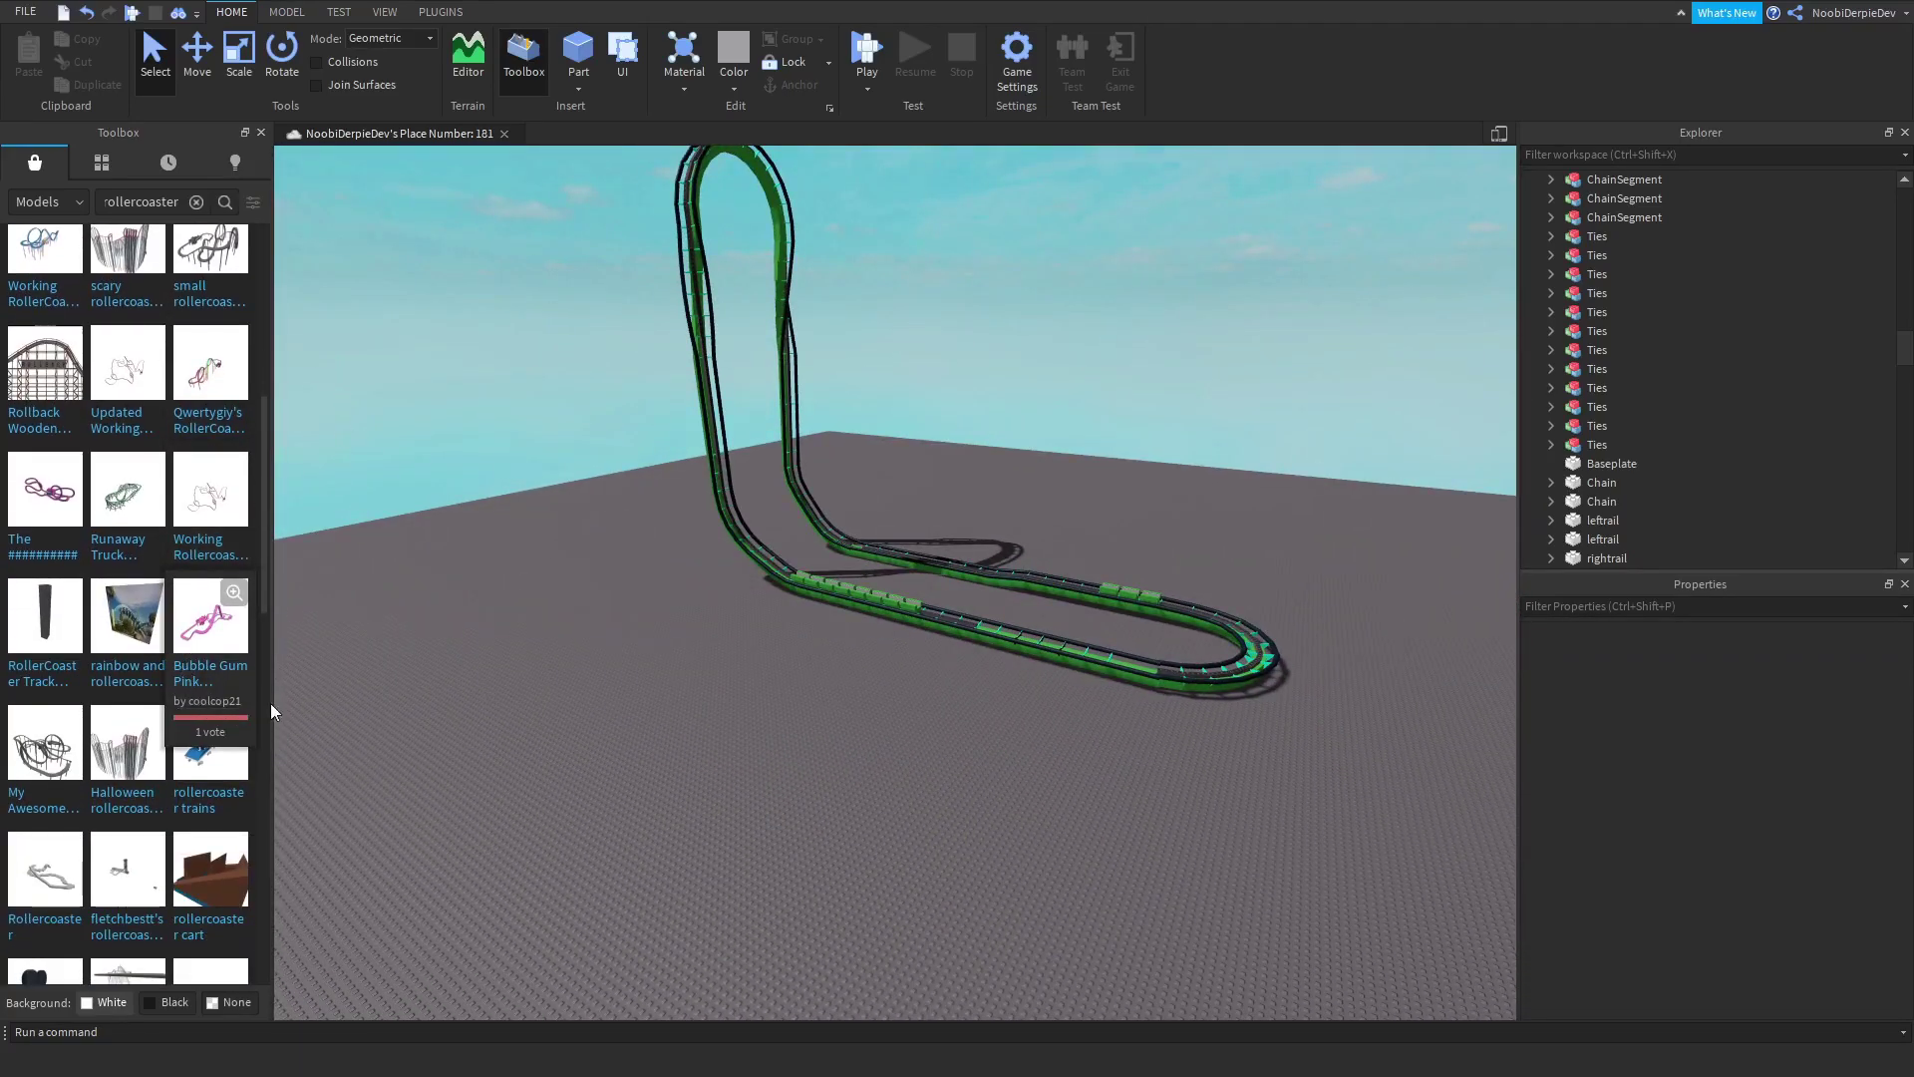
scroll(73, 665, down, 2)
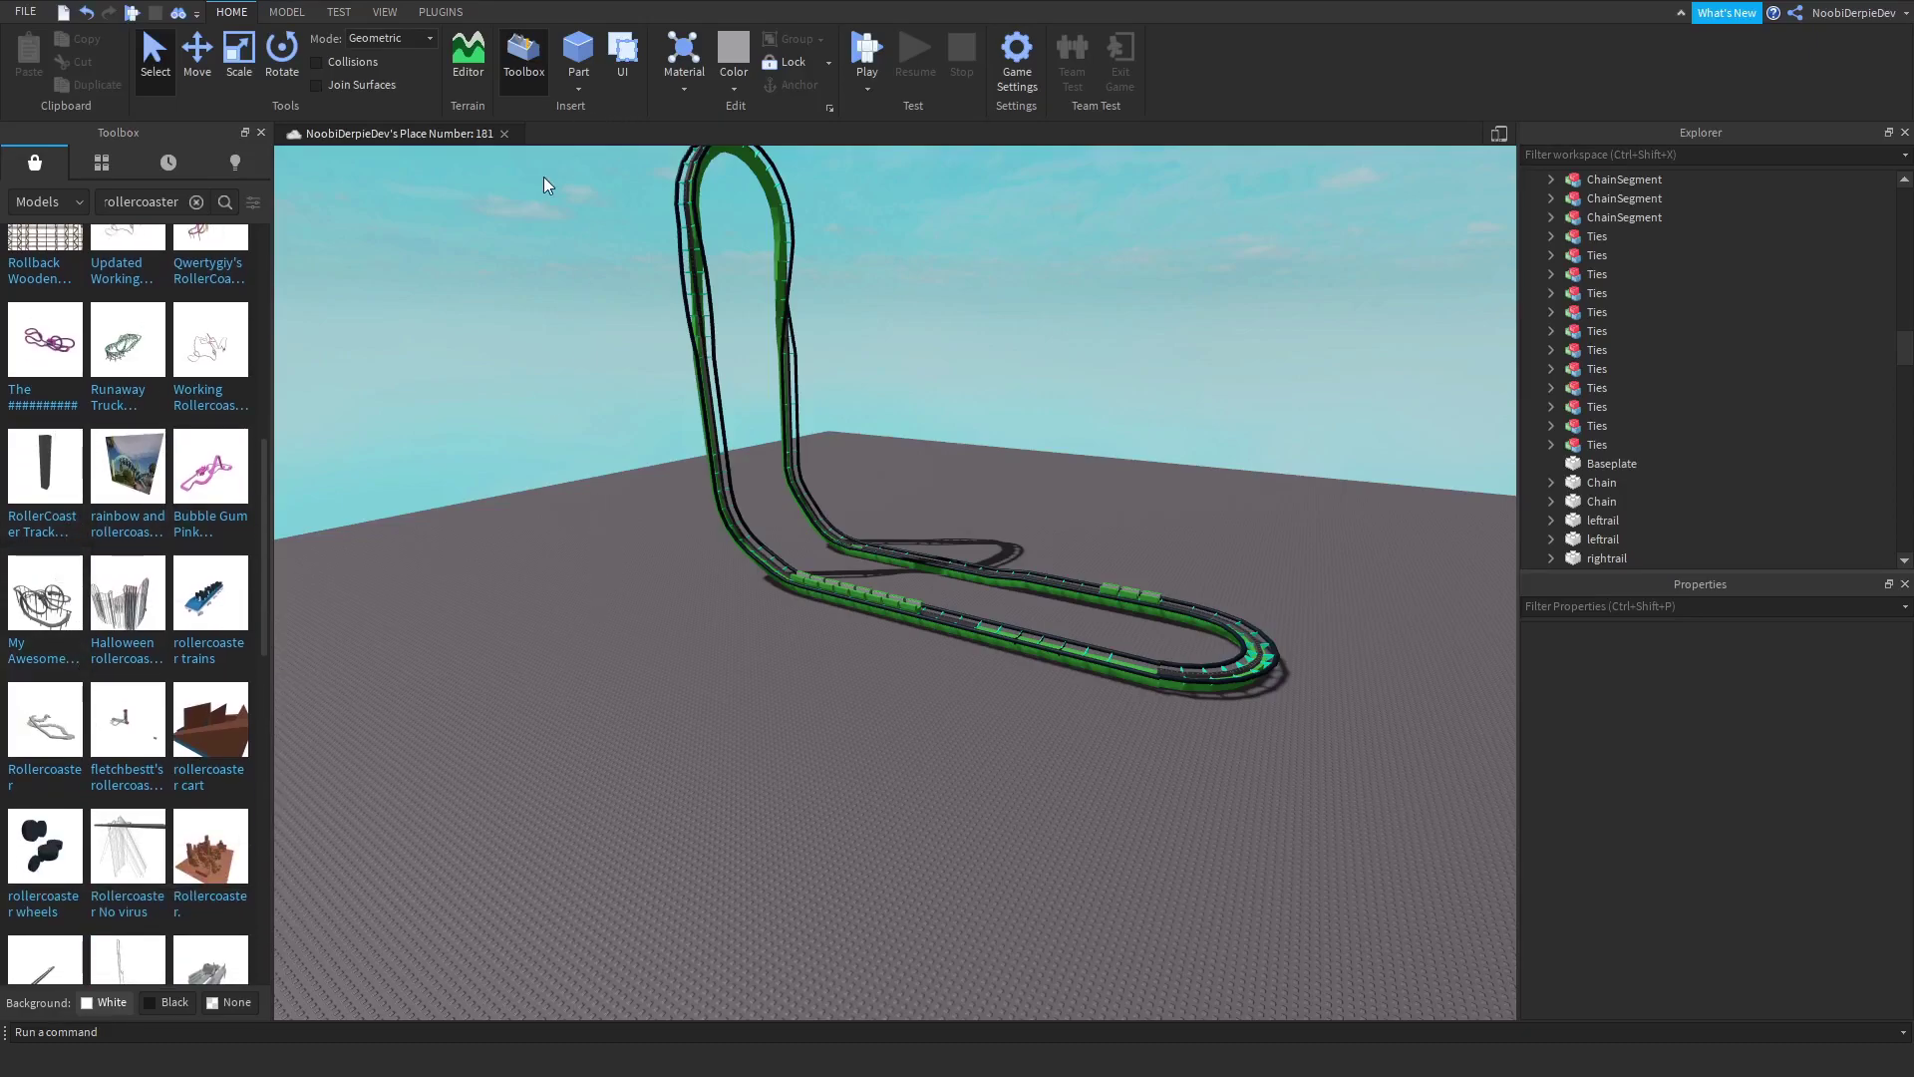
right_drag(542, 178, 634, 364)
Step: Box-select all parts of the coaster track and delete them
drag(634, 362, 1373, 908)
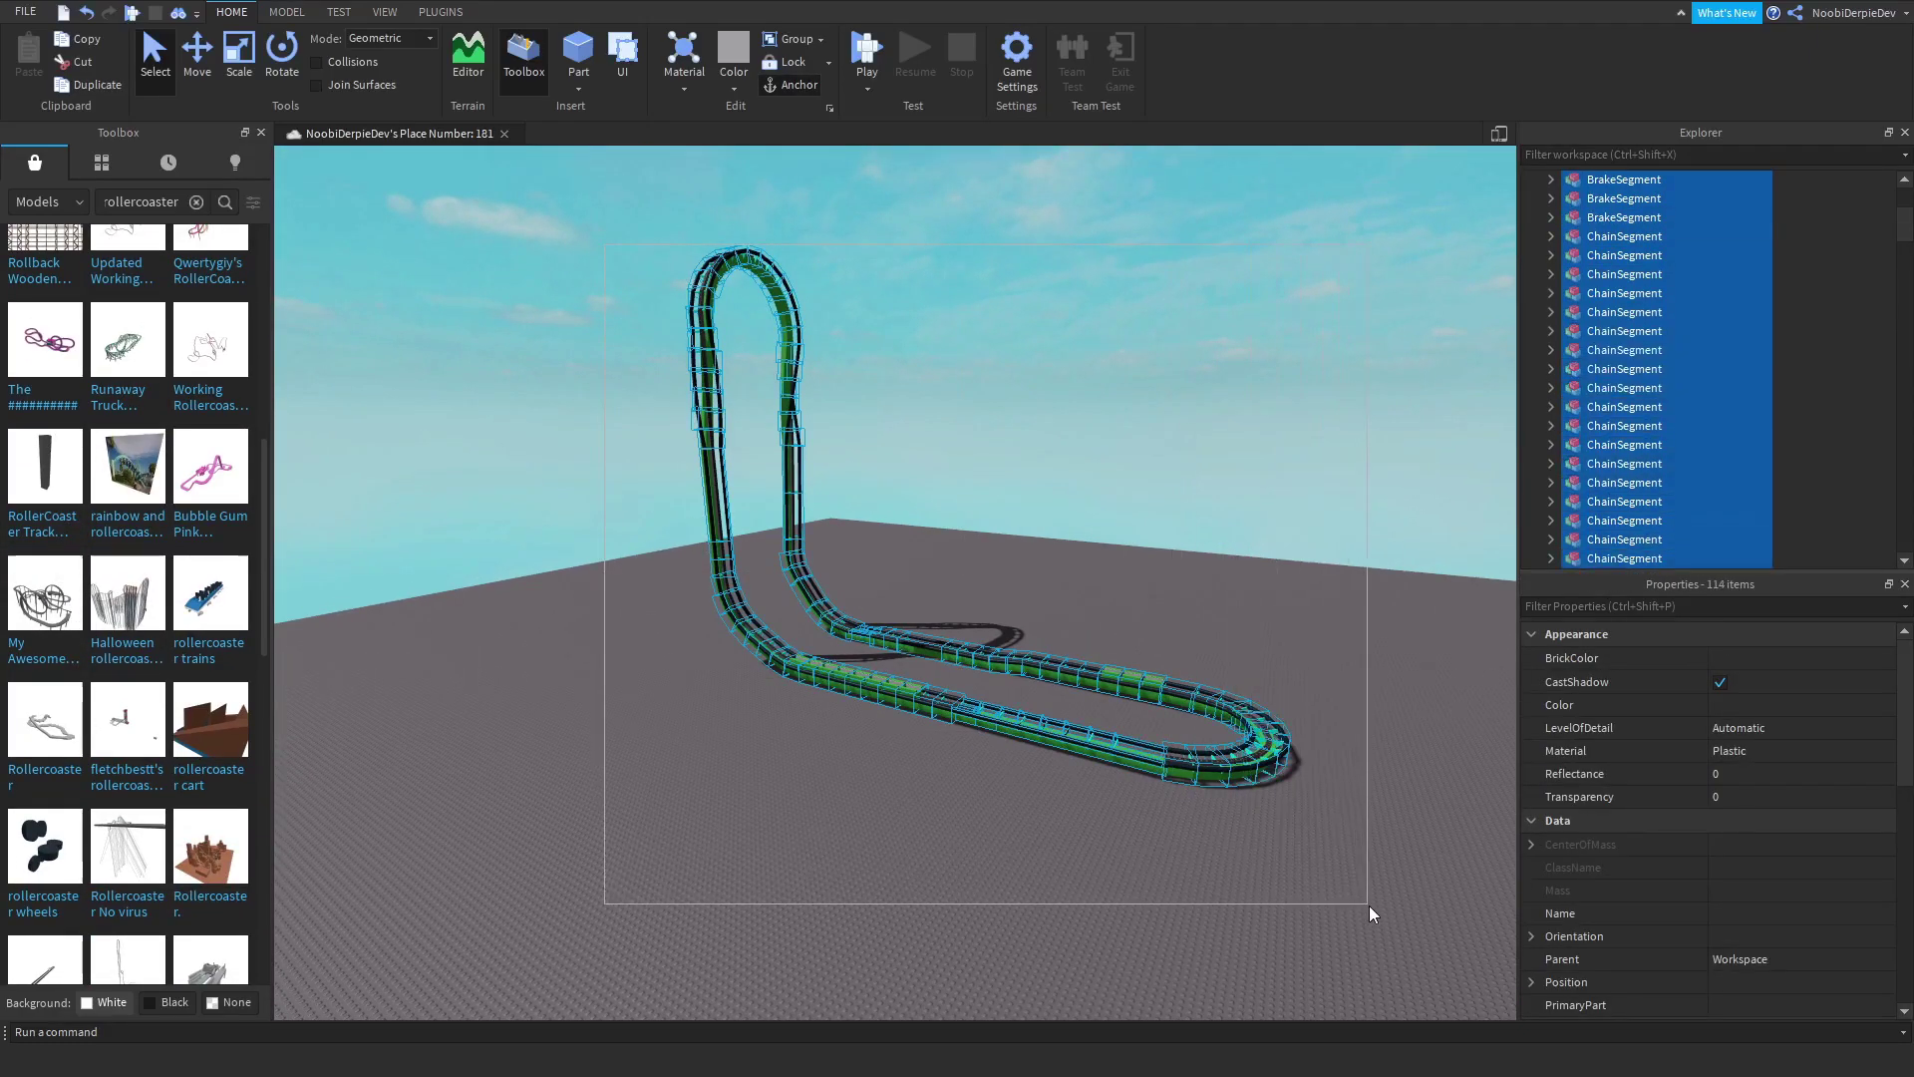
key(Delete)
scroll(134, 599, down, 2)
right_drag(742, 783, 690, 755)
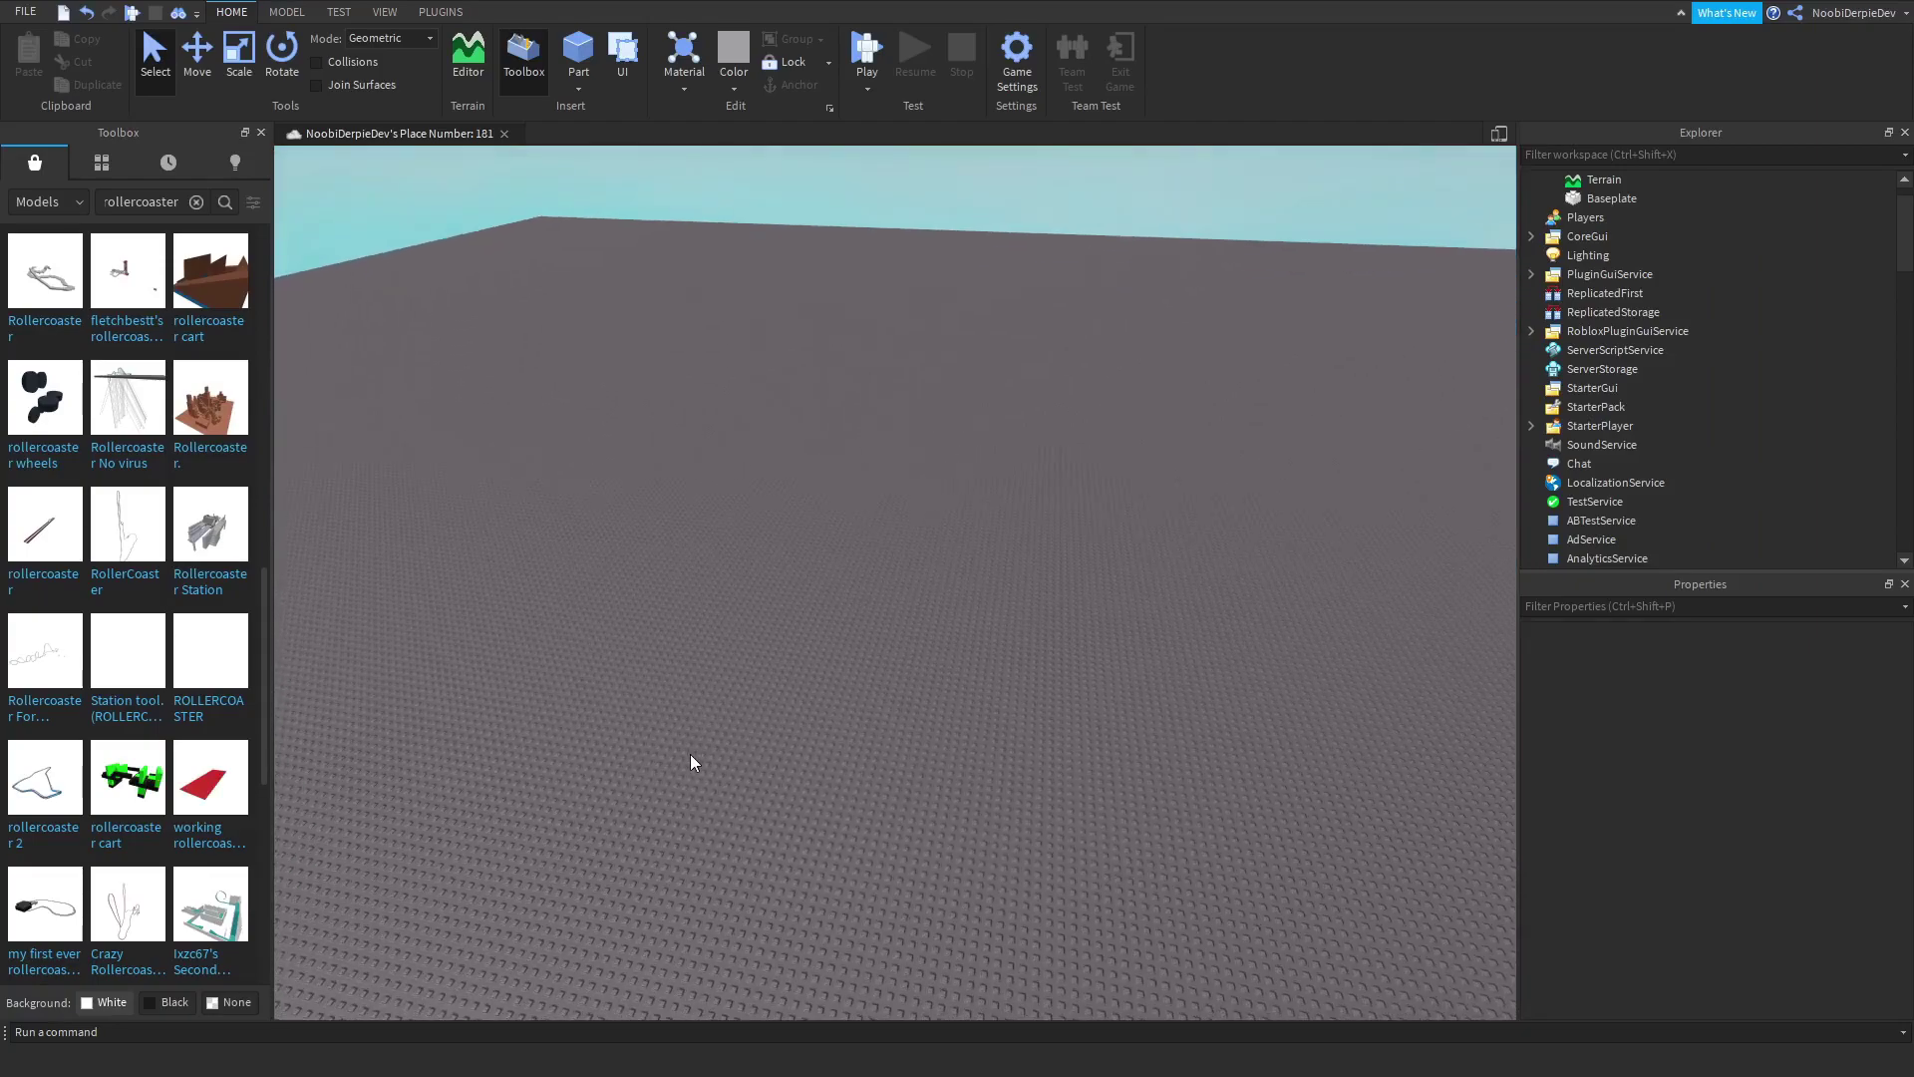
scroll(94, 628, down, 2)
scroll(135, 603, down, 3)
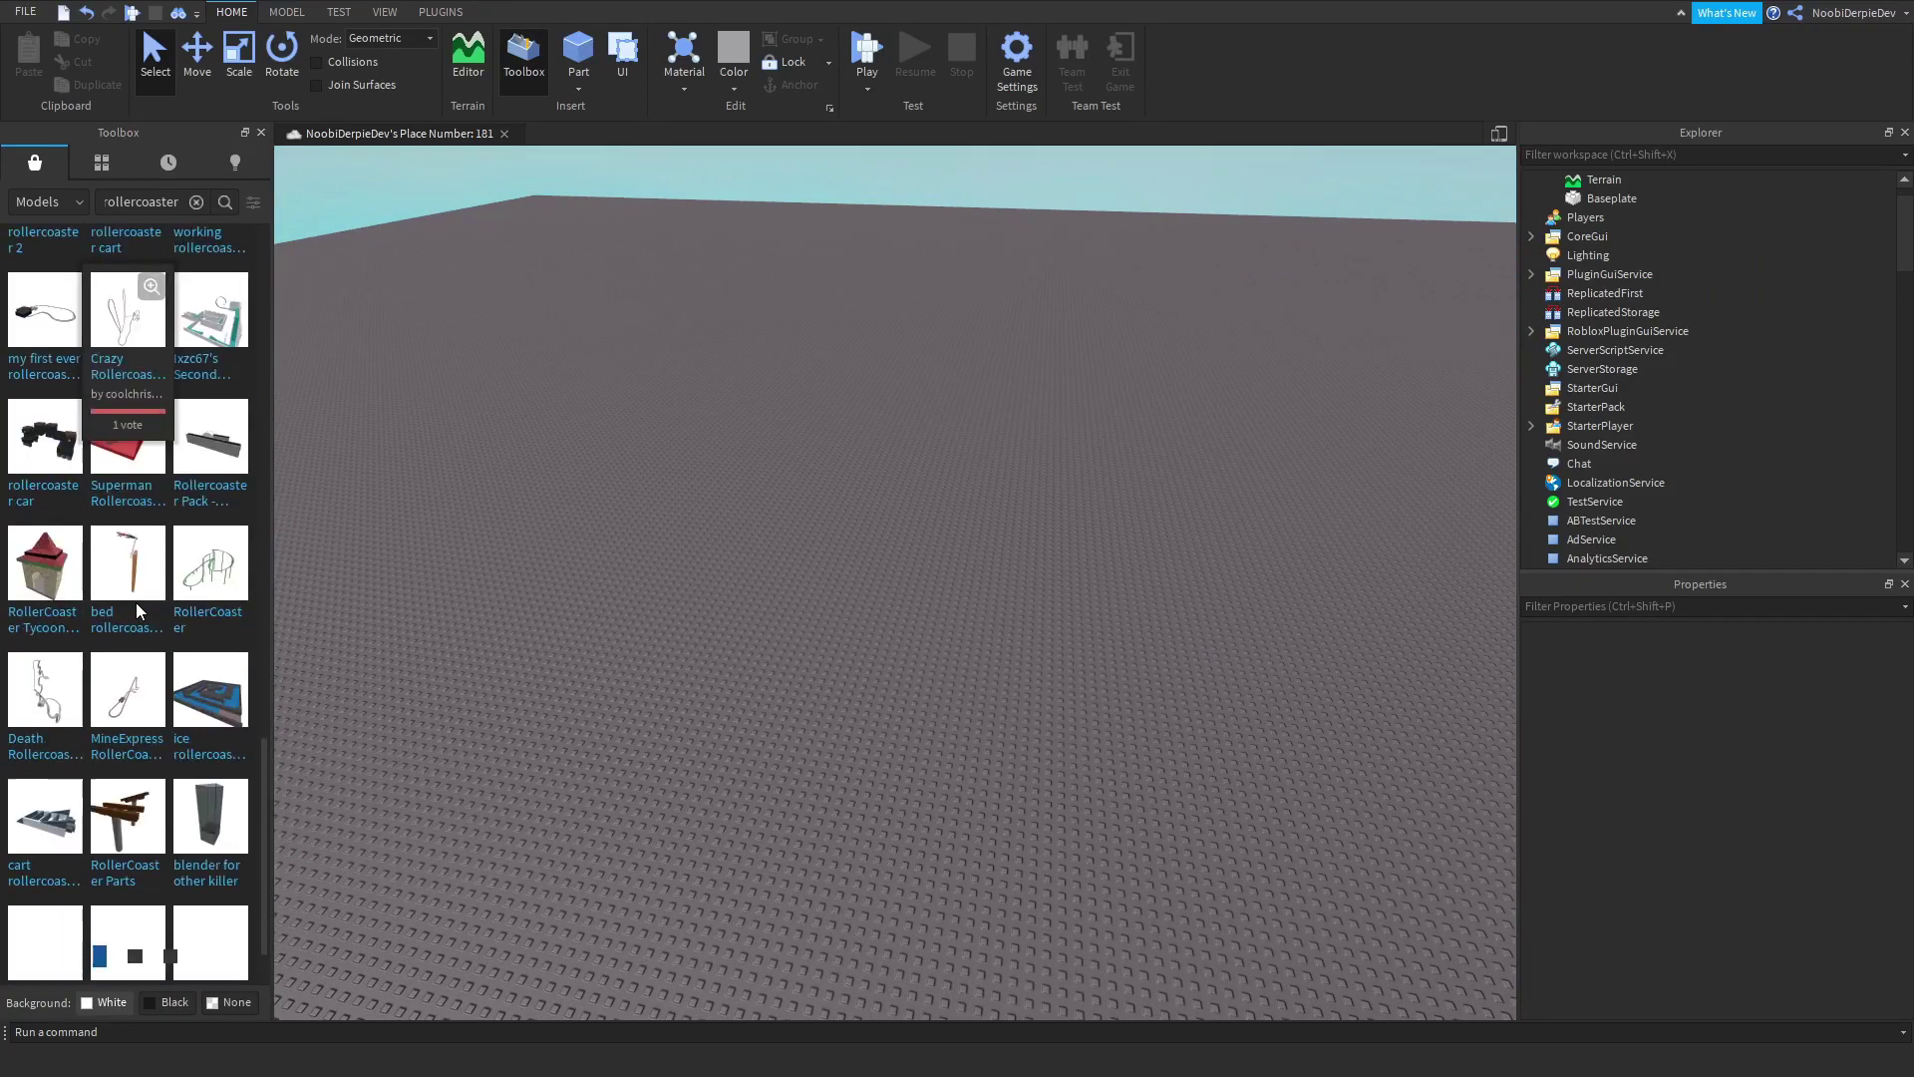
Step: Insert another Toolbox roller coaster model, then delete it
click(69, 696)
right_drag(869, 559, 854, 579)
key(Delete)
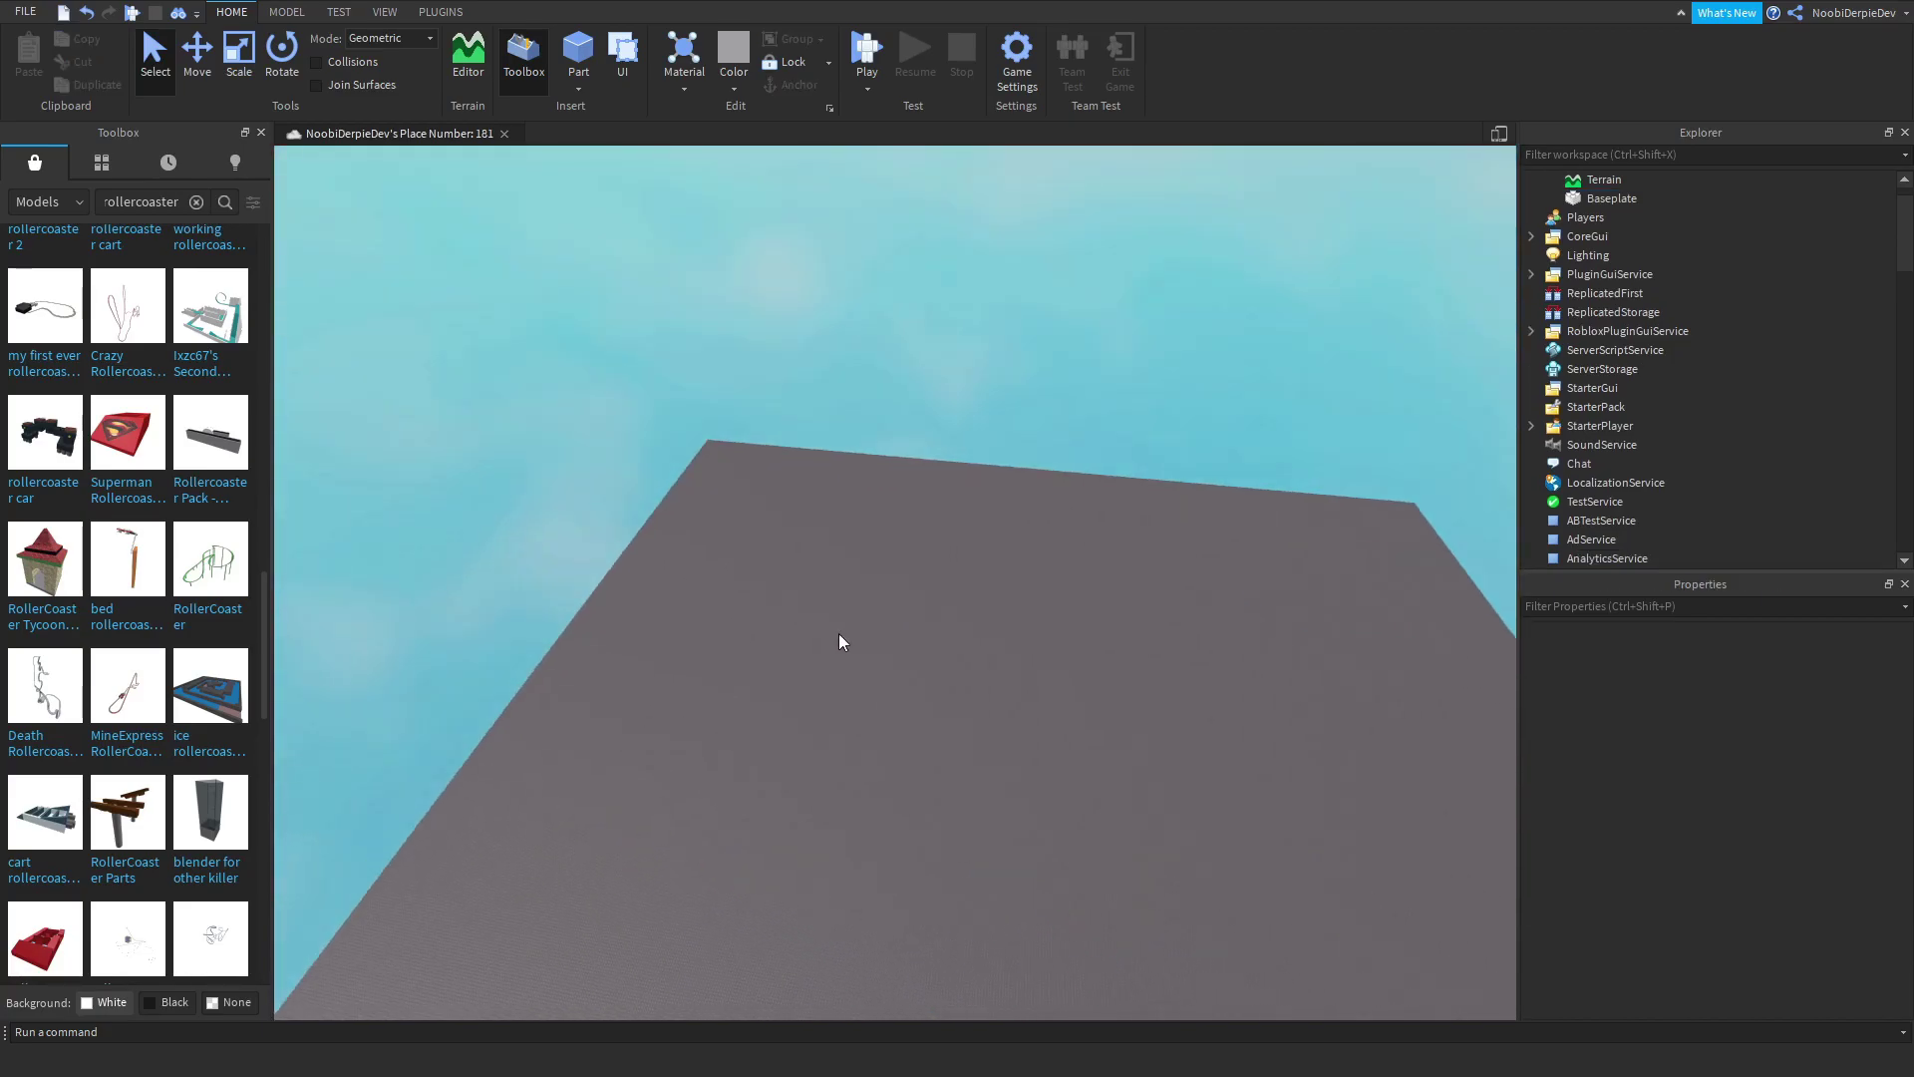
scroll(841, 633, up, 3)
right_drag(669, 614, 572, 606)
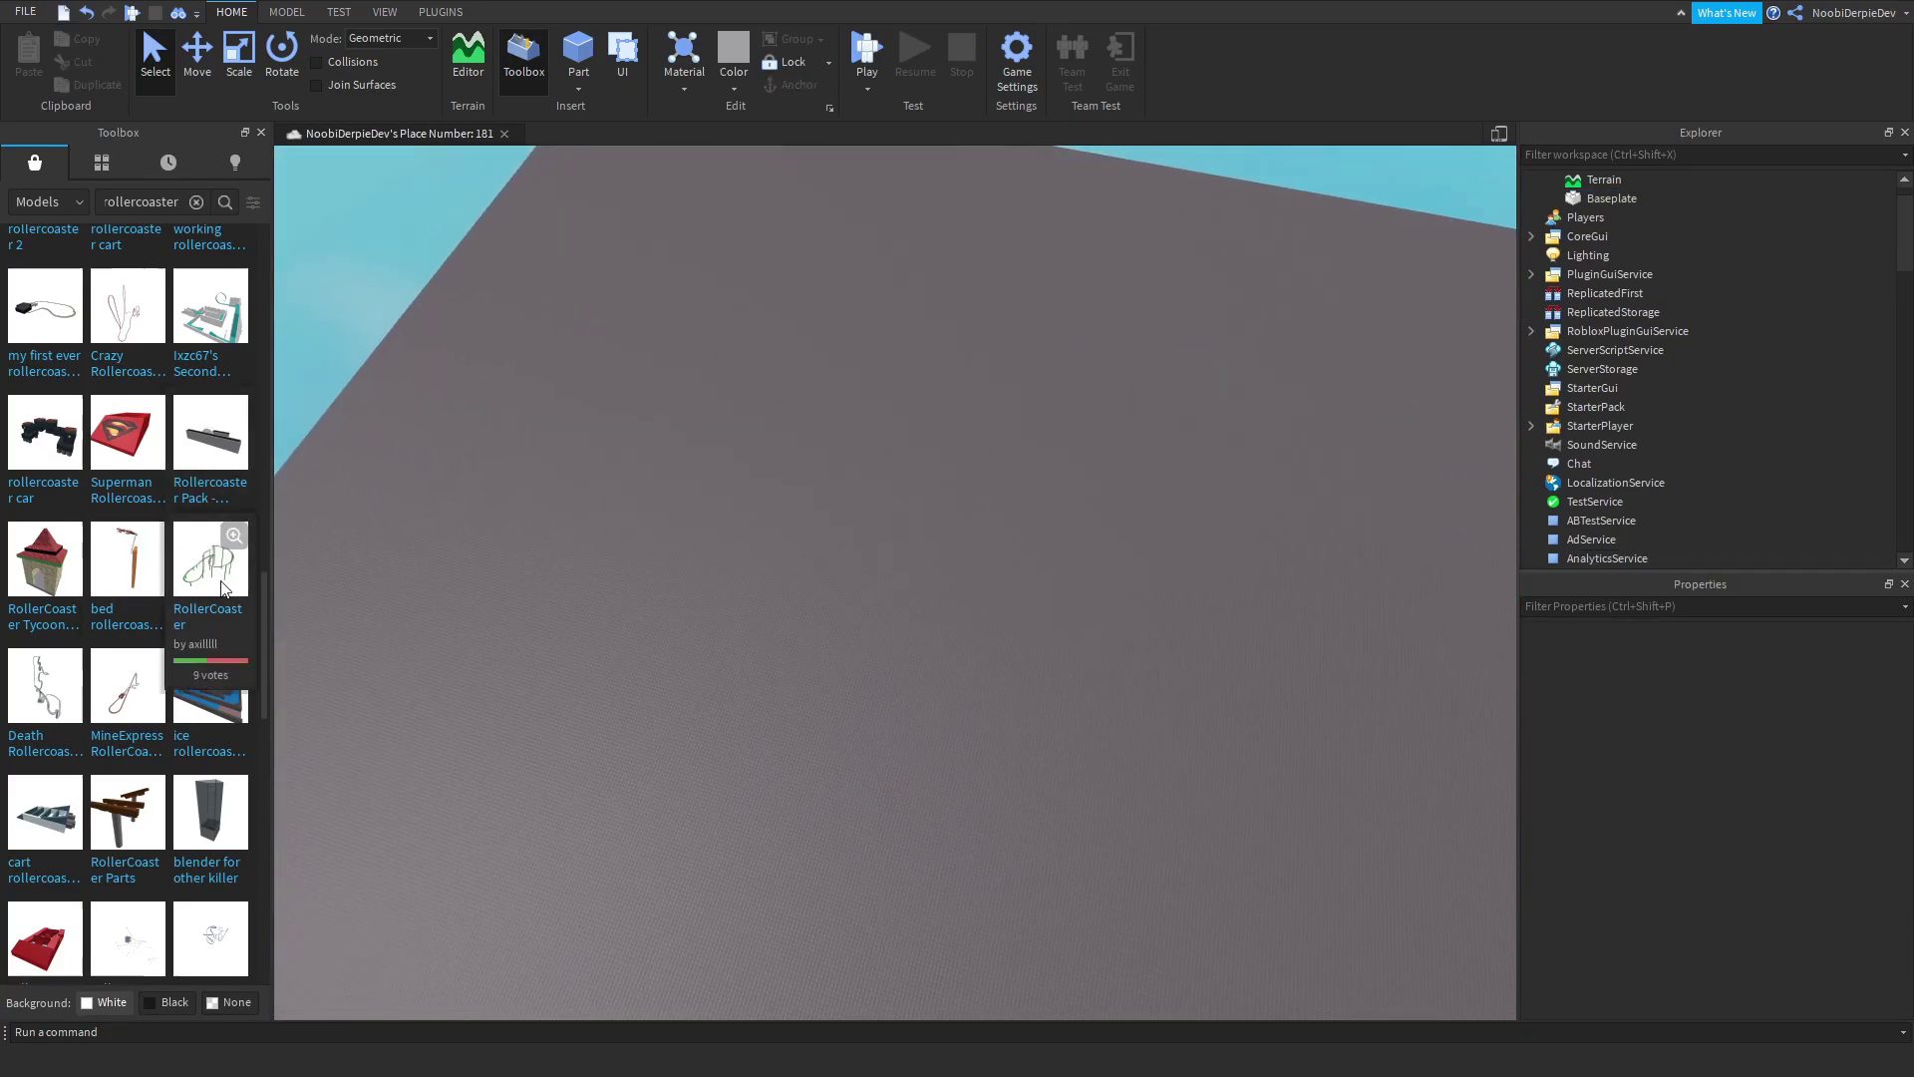
click(209, 566)
right_drag(434, 580, 837, 608)
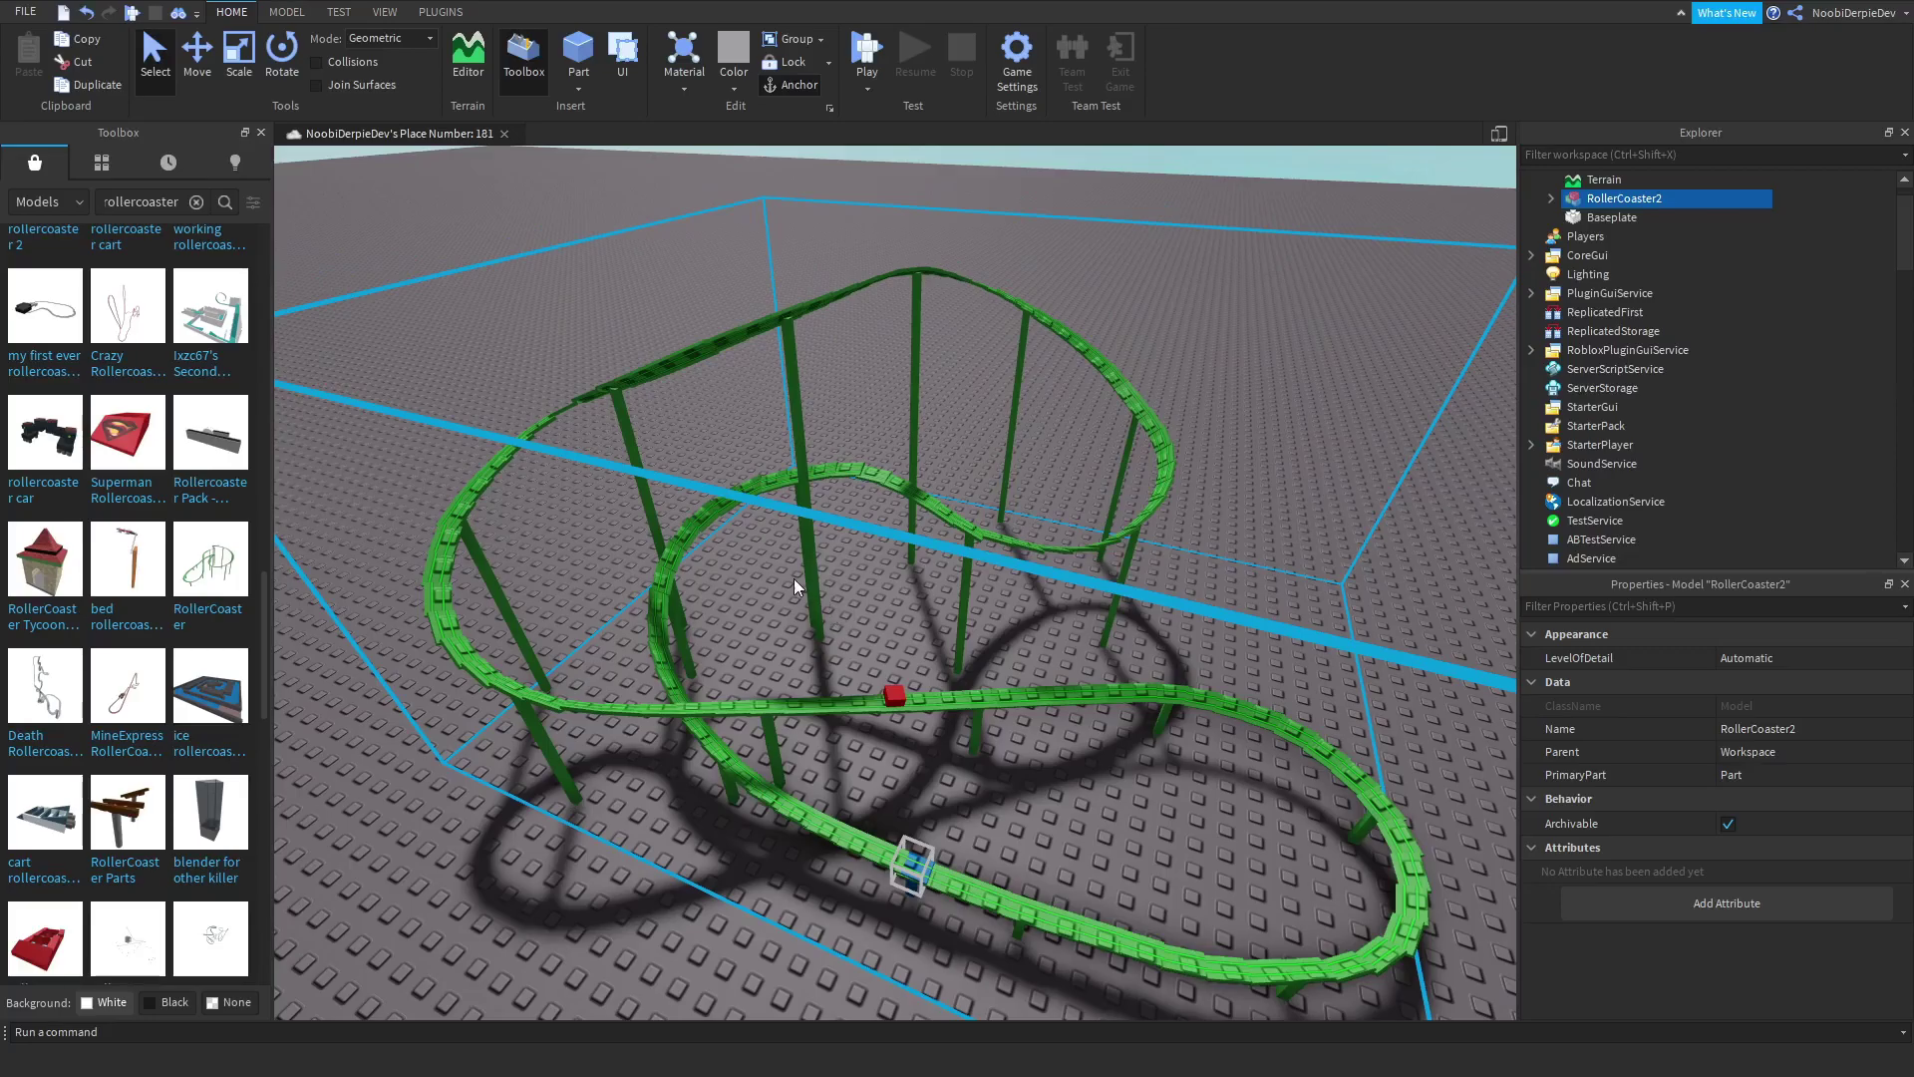
right_drag(579, 407, 649, 422)
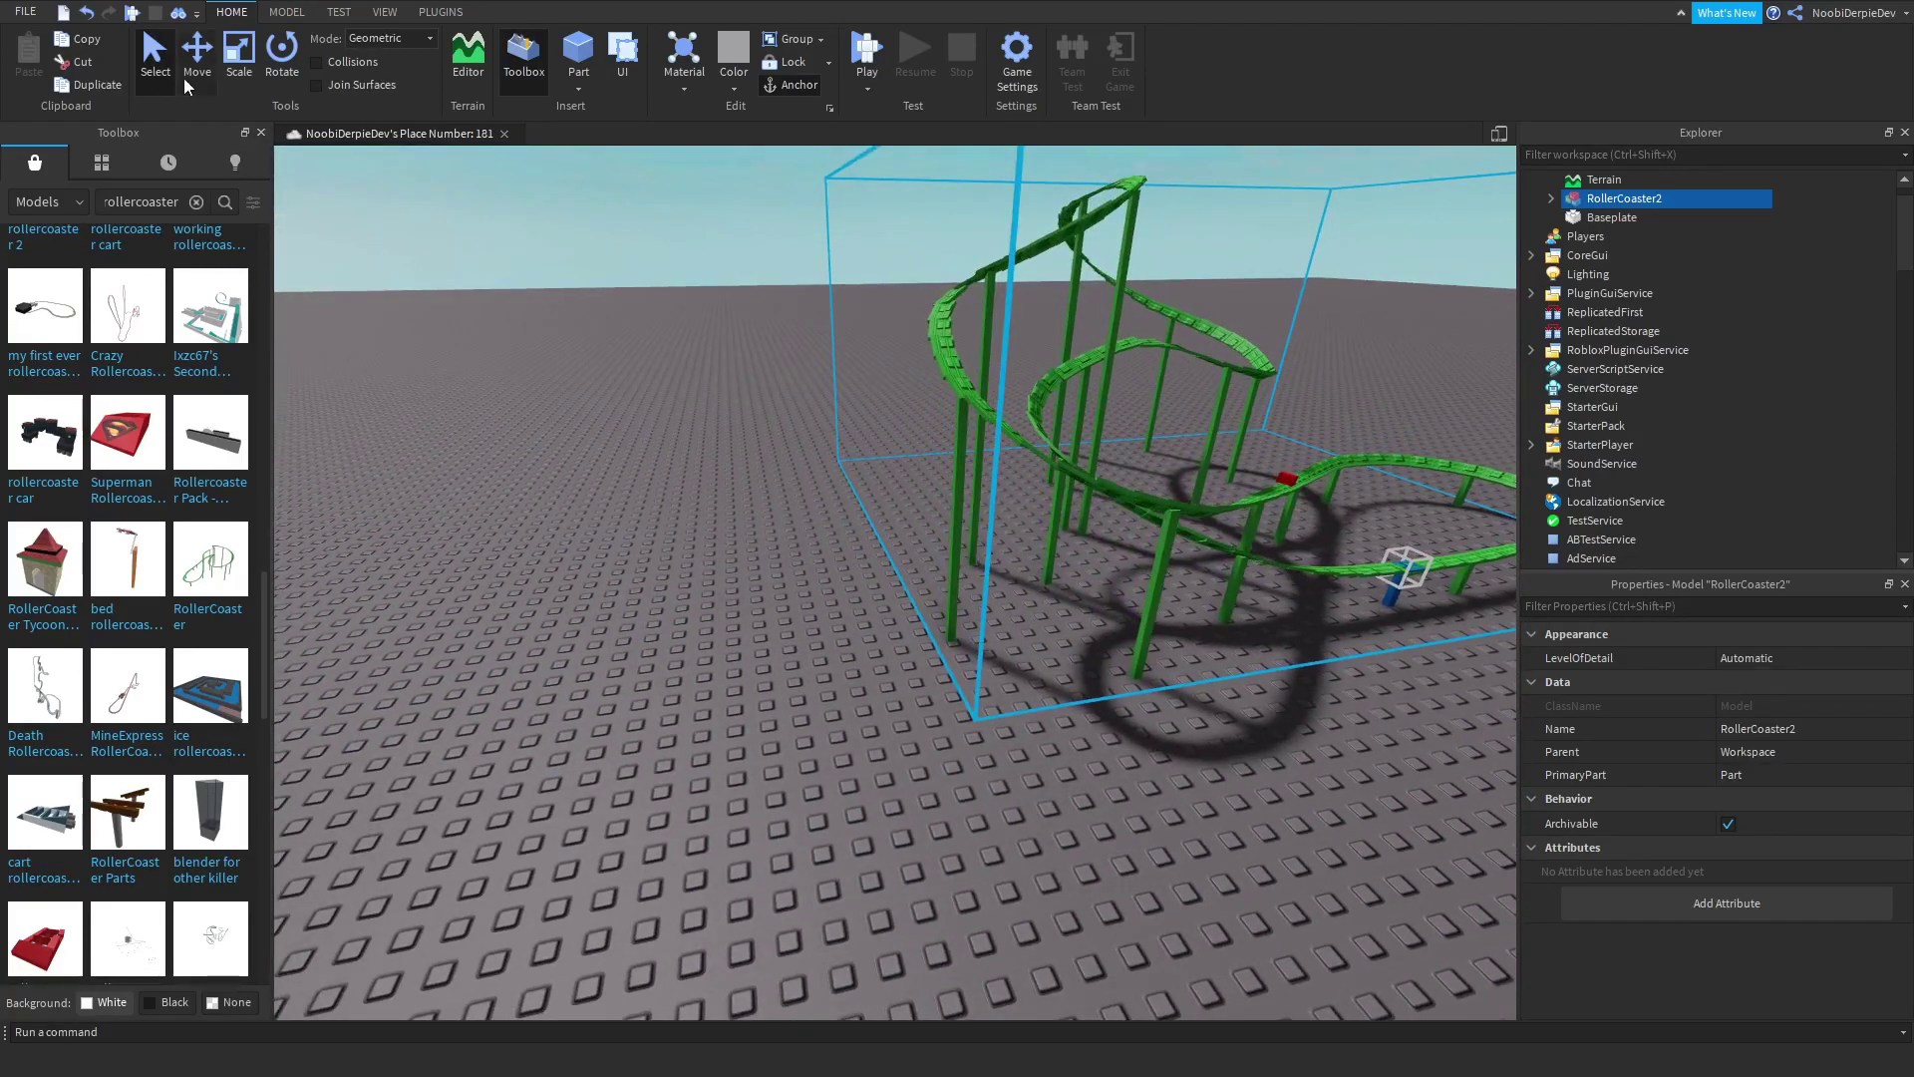
click(240, 60)
scroll(788, 426, down, 5)
drag(1016, 322, 1013, 354)
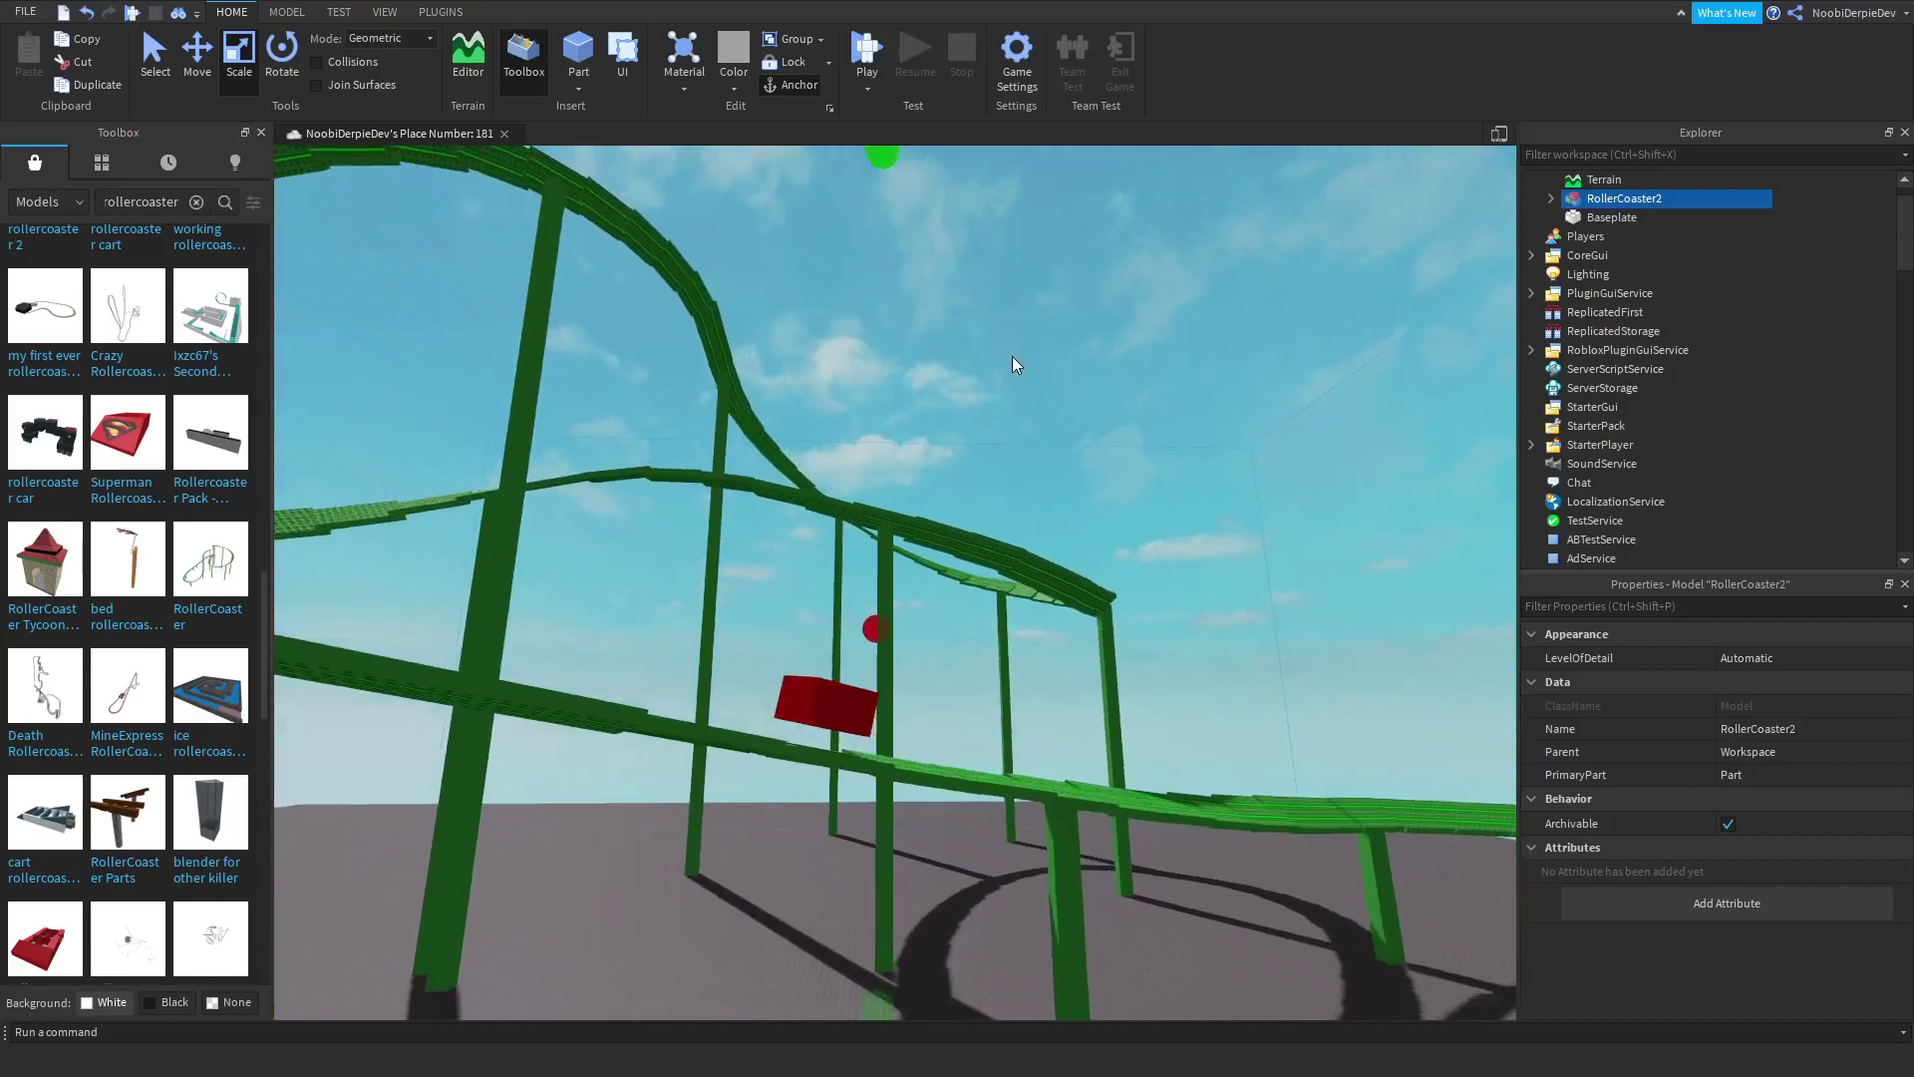
right_drag(1013, 355, 1436, 254)
click(1553, 198)
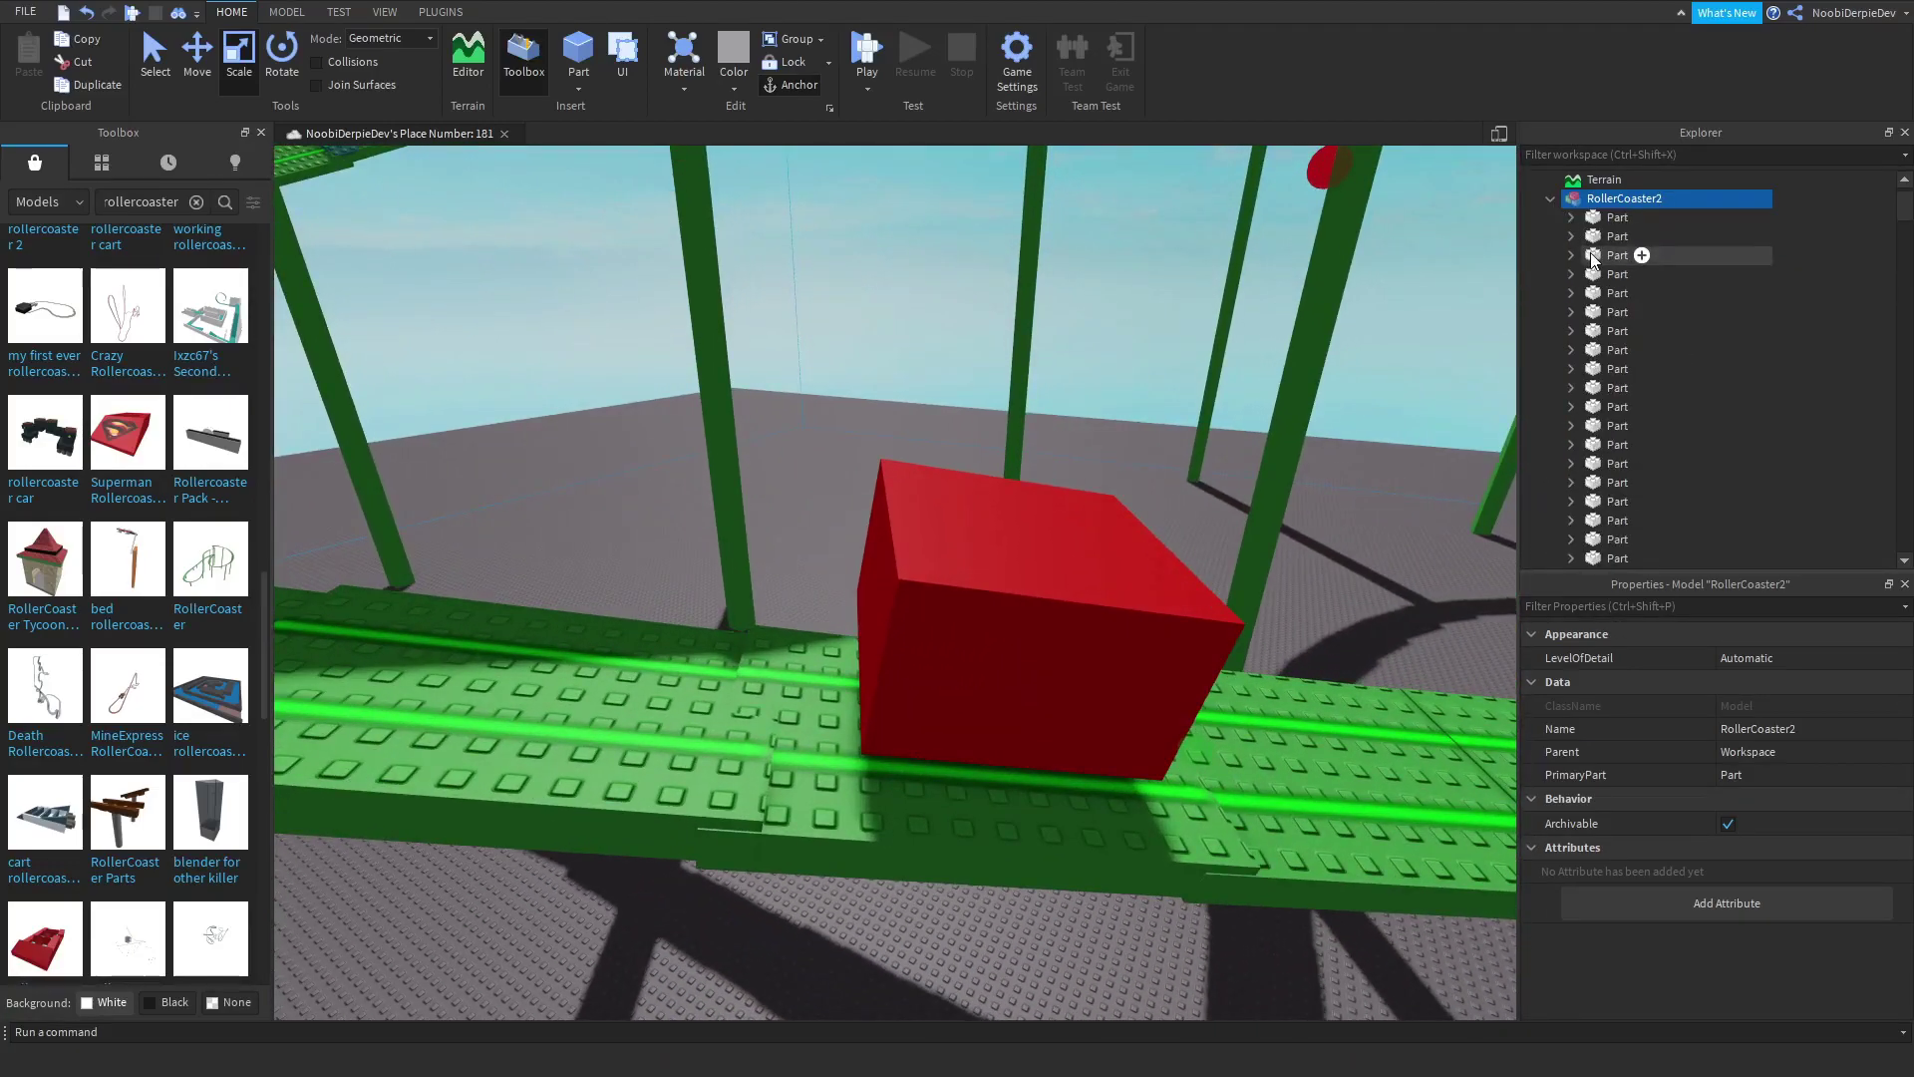
scroll(1600, 269, down, 3)
scroll(1601, 271, up, 3)
click(1598, 268)
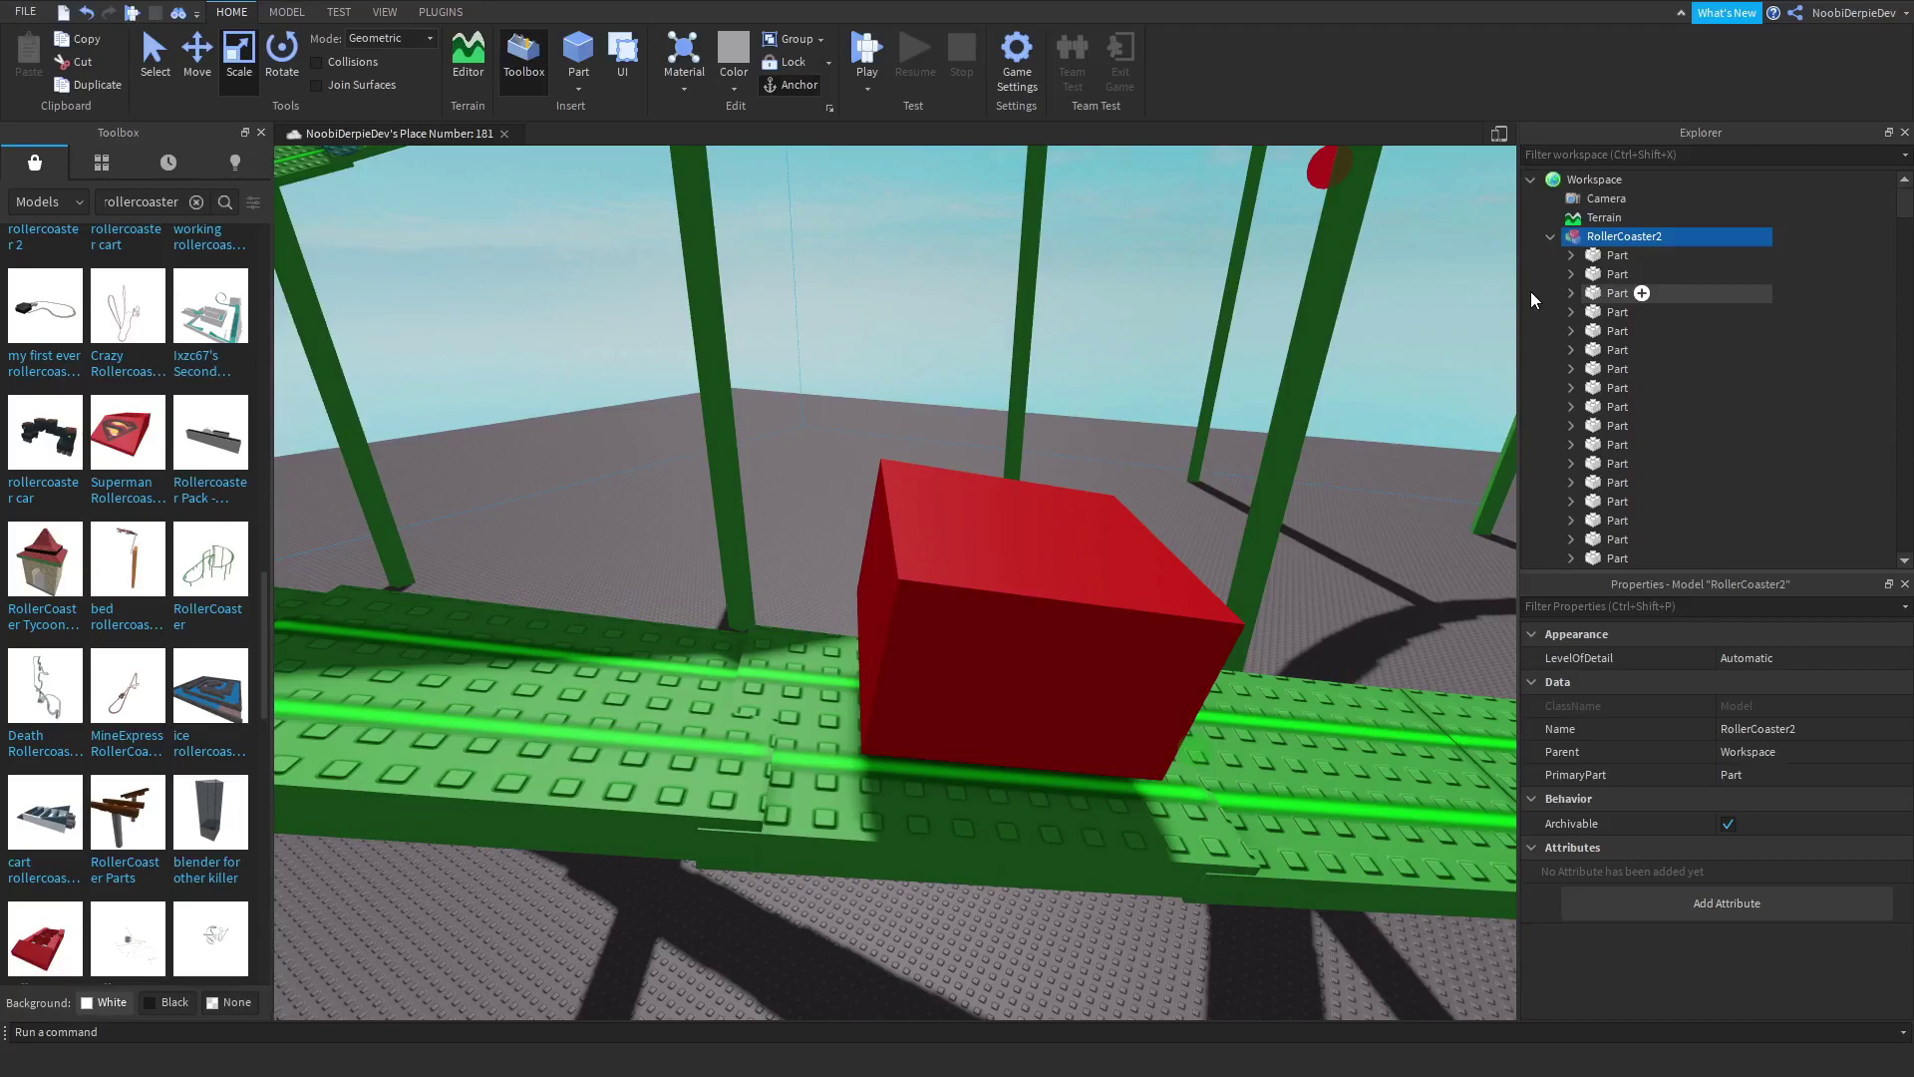
shift+click(1599, 268)
click(921, 493)
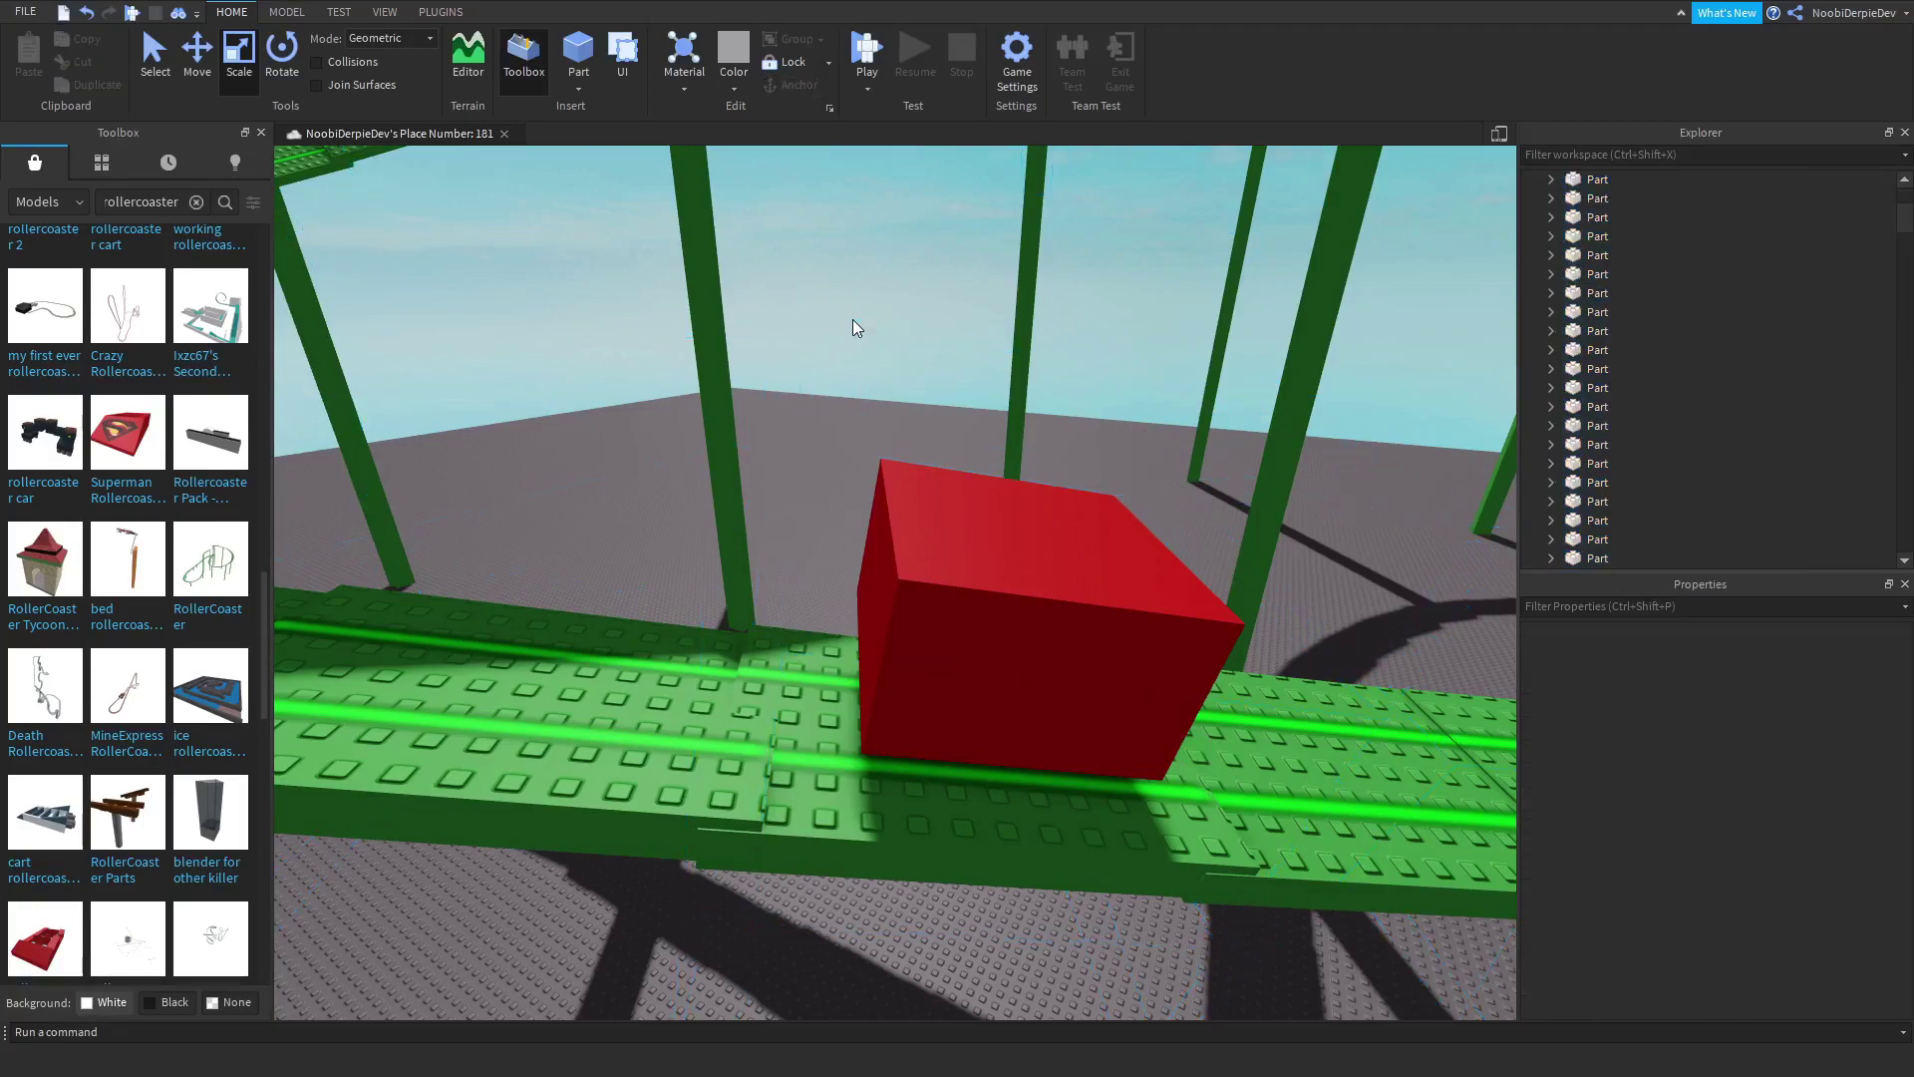
right_drag(975, 515, 1185, 455)
scroll(1563, 180, up, 3)
click(1597, 254)
key(Delete)
right_drag(972, 449, 1107, 300)
scroll(1048, 448, down, 5)
click(1032, 495)
right_drag(1033, 493, 1073, 518)
middle_drag(1072, 518, 1197, 509)
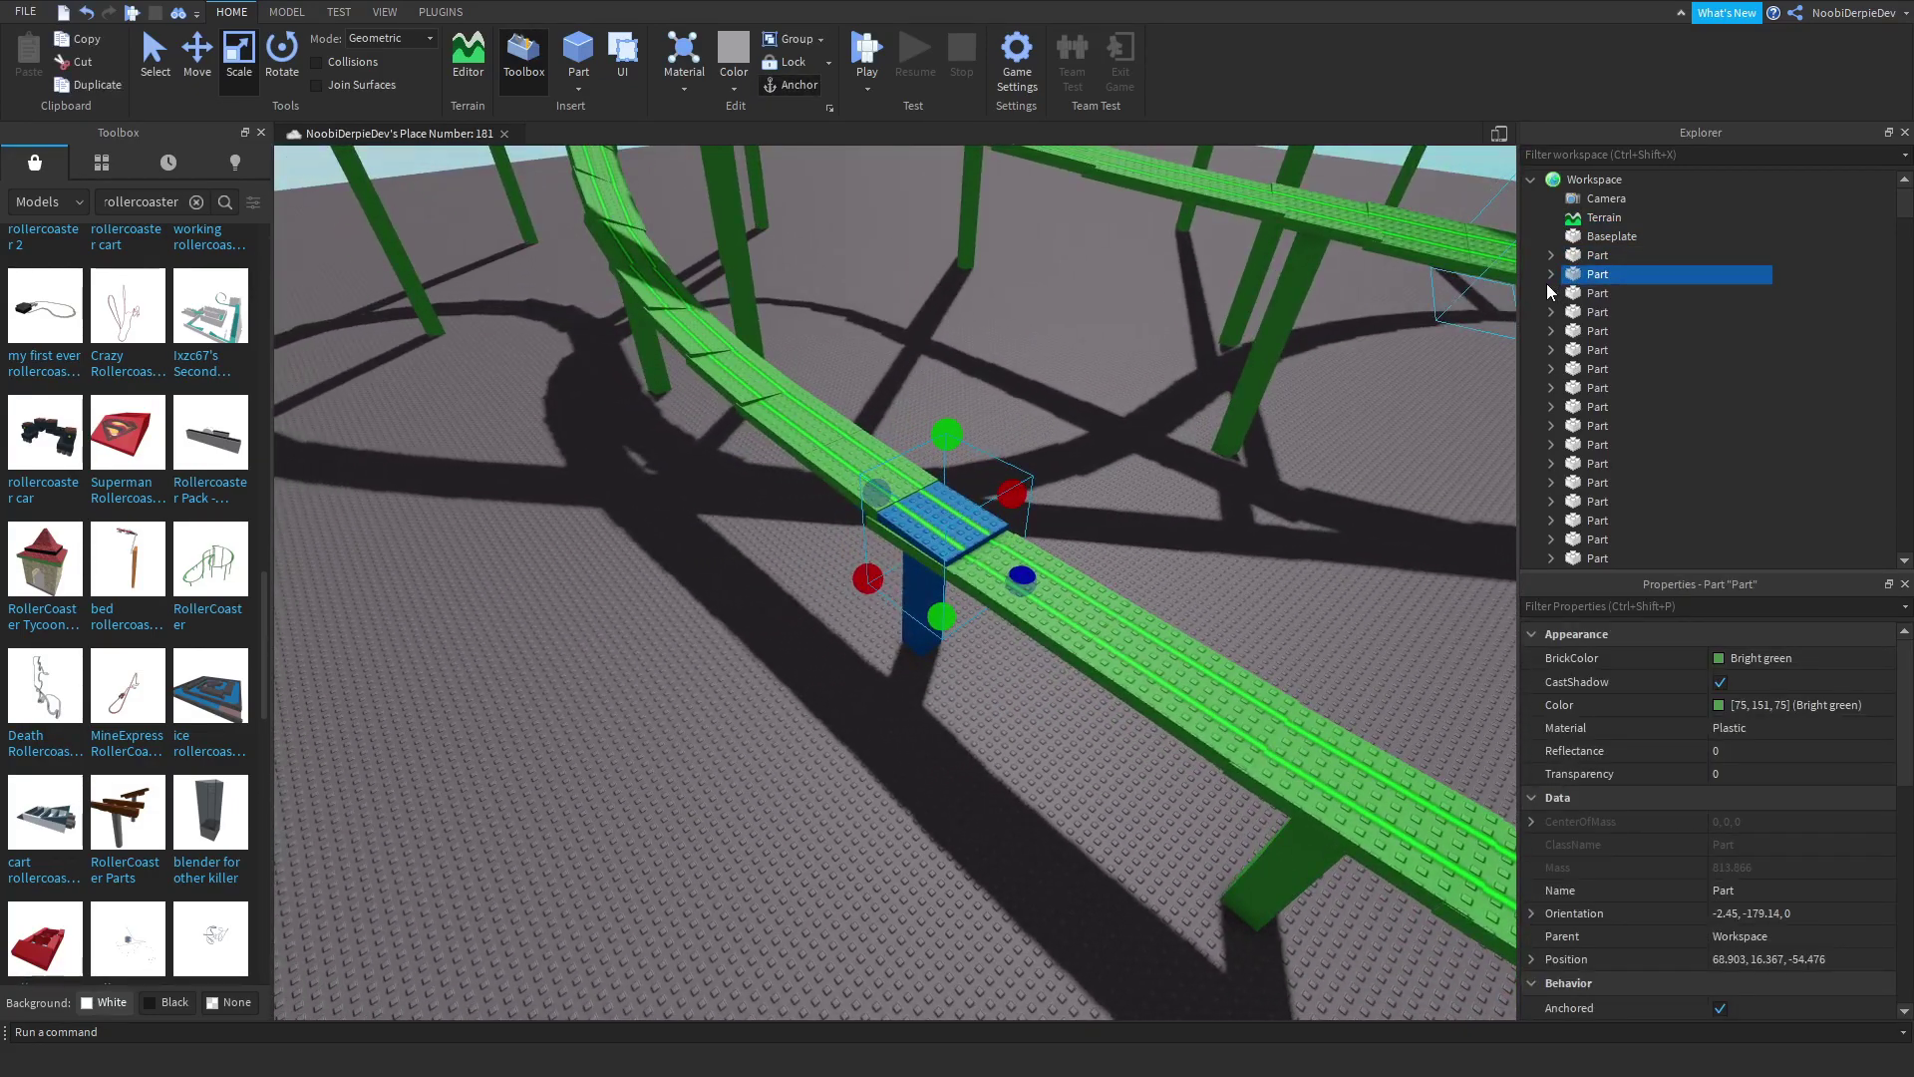
click(1550, 275)
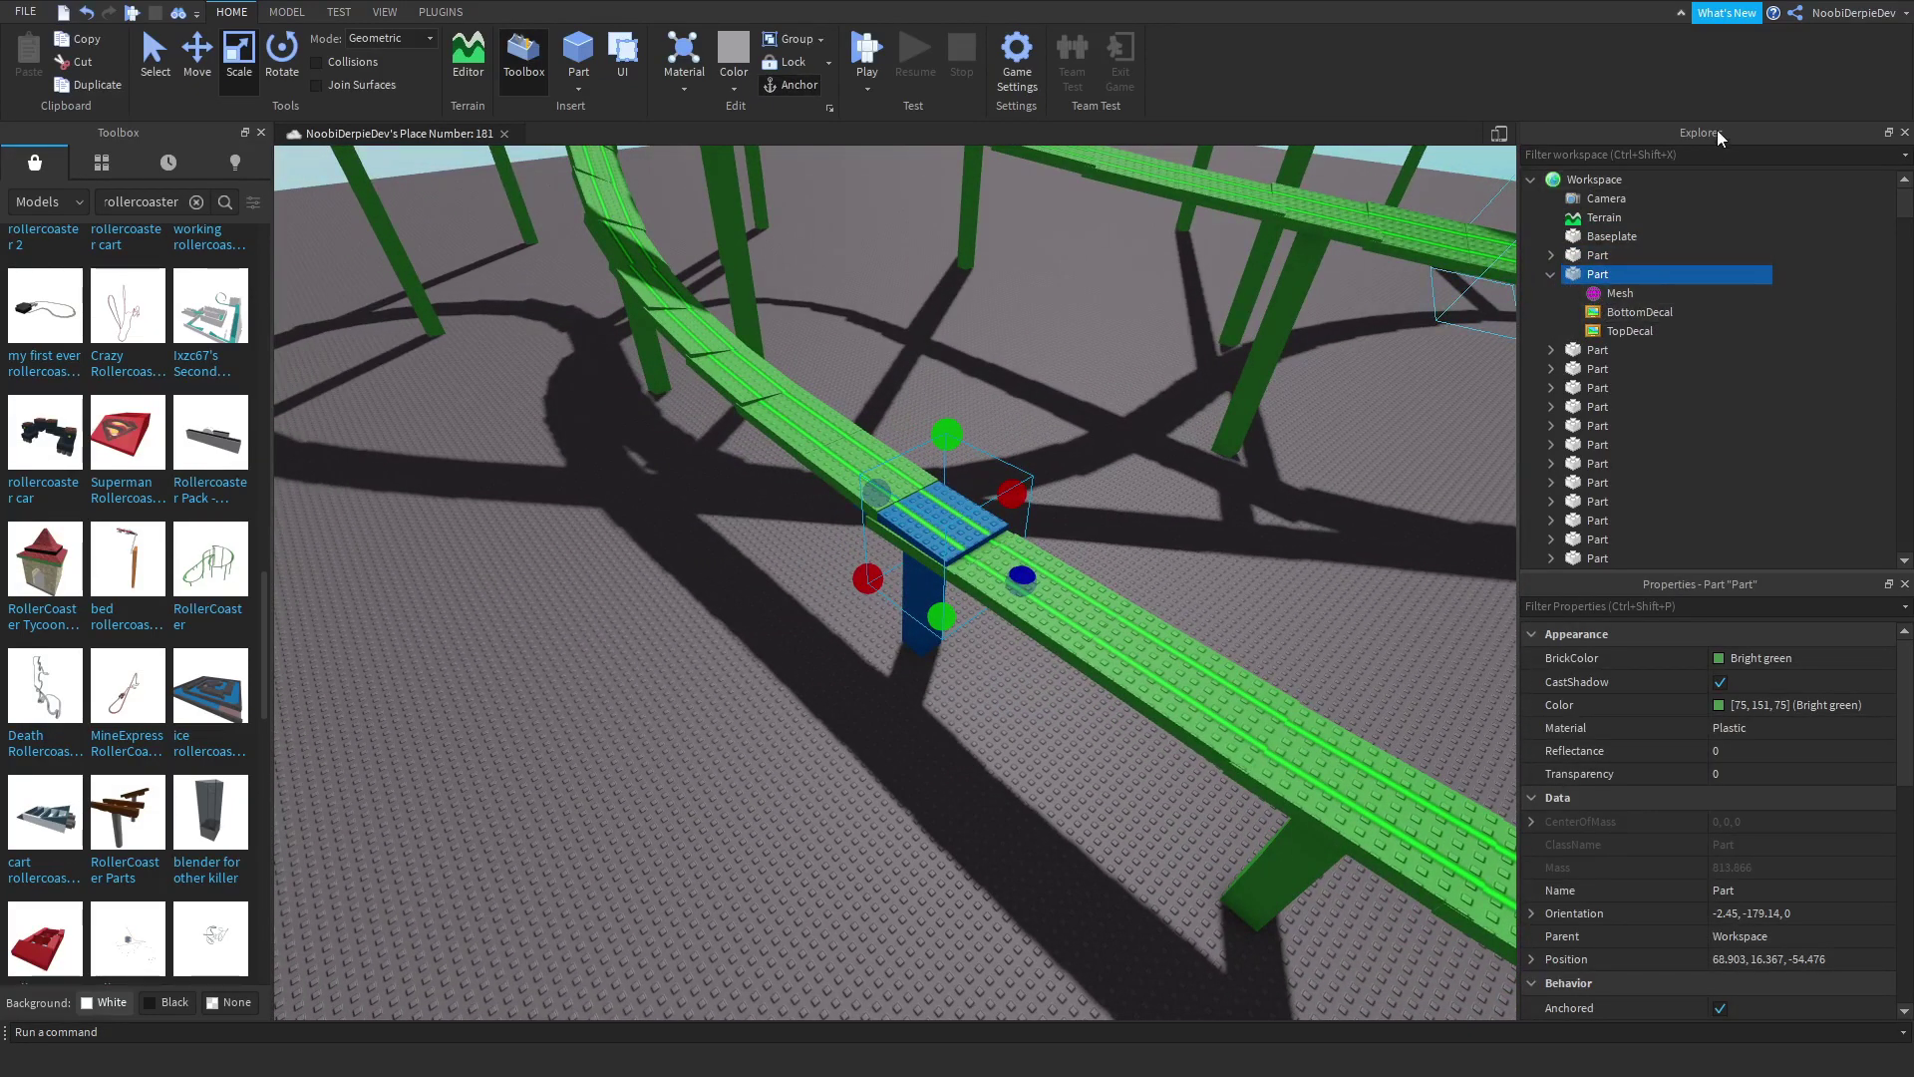
click(1644, 154)
text(fir)
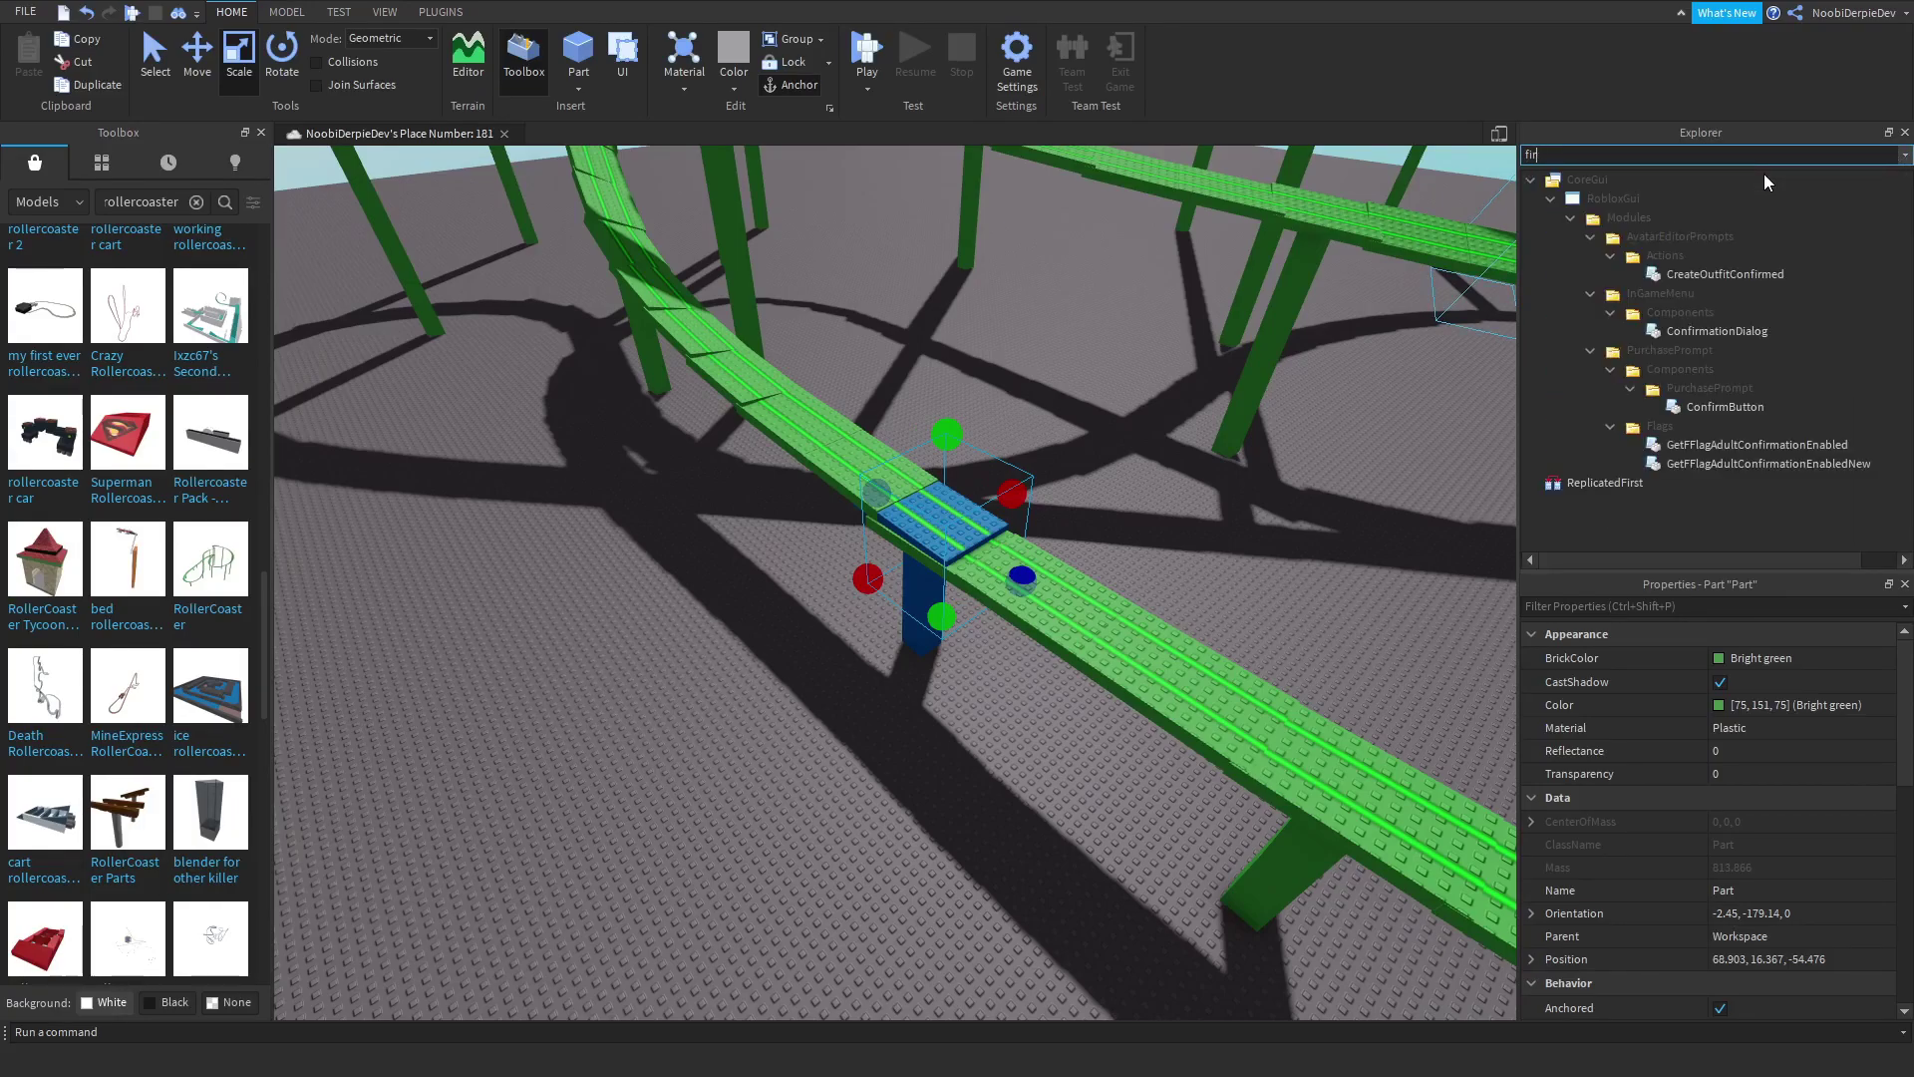
key(Escape)
scroll(695, 510, down, 5)
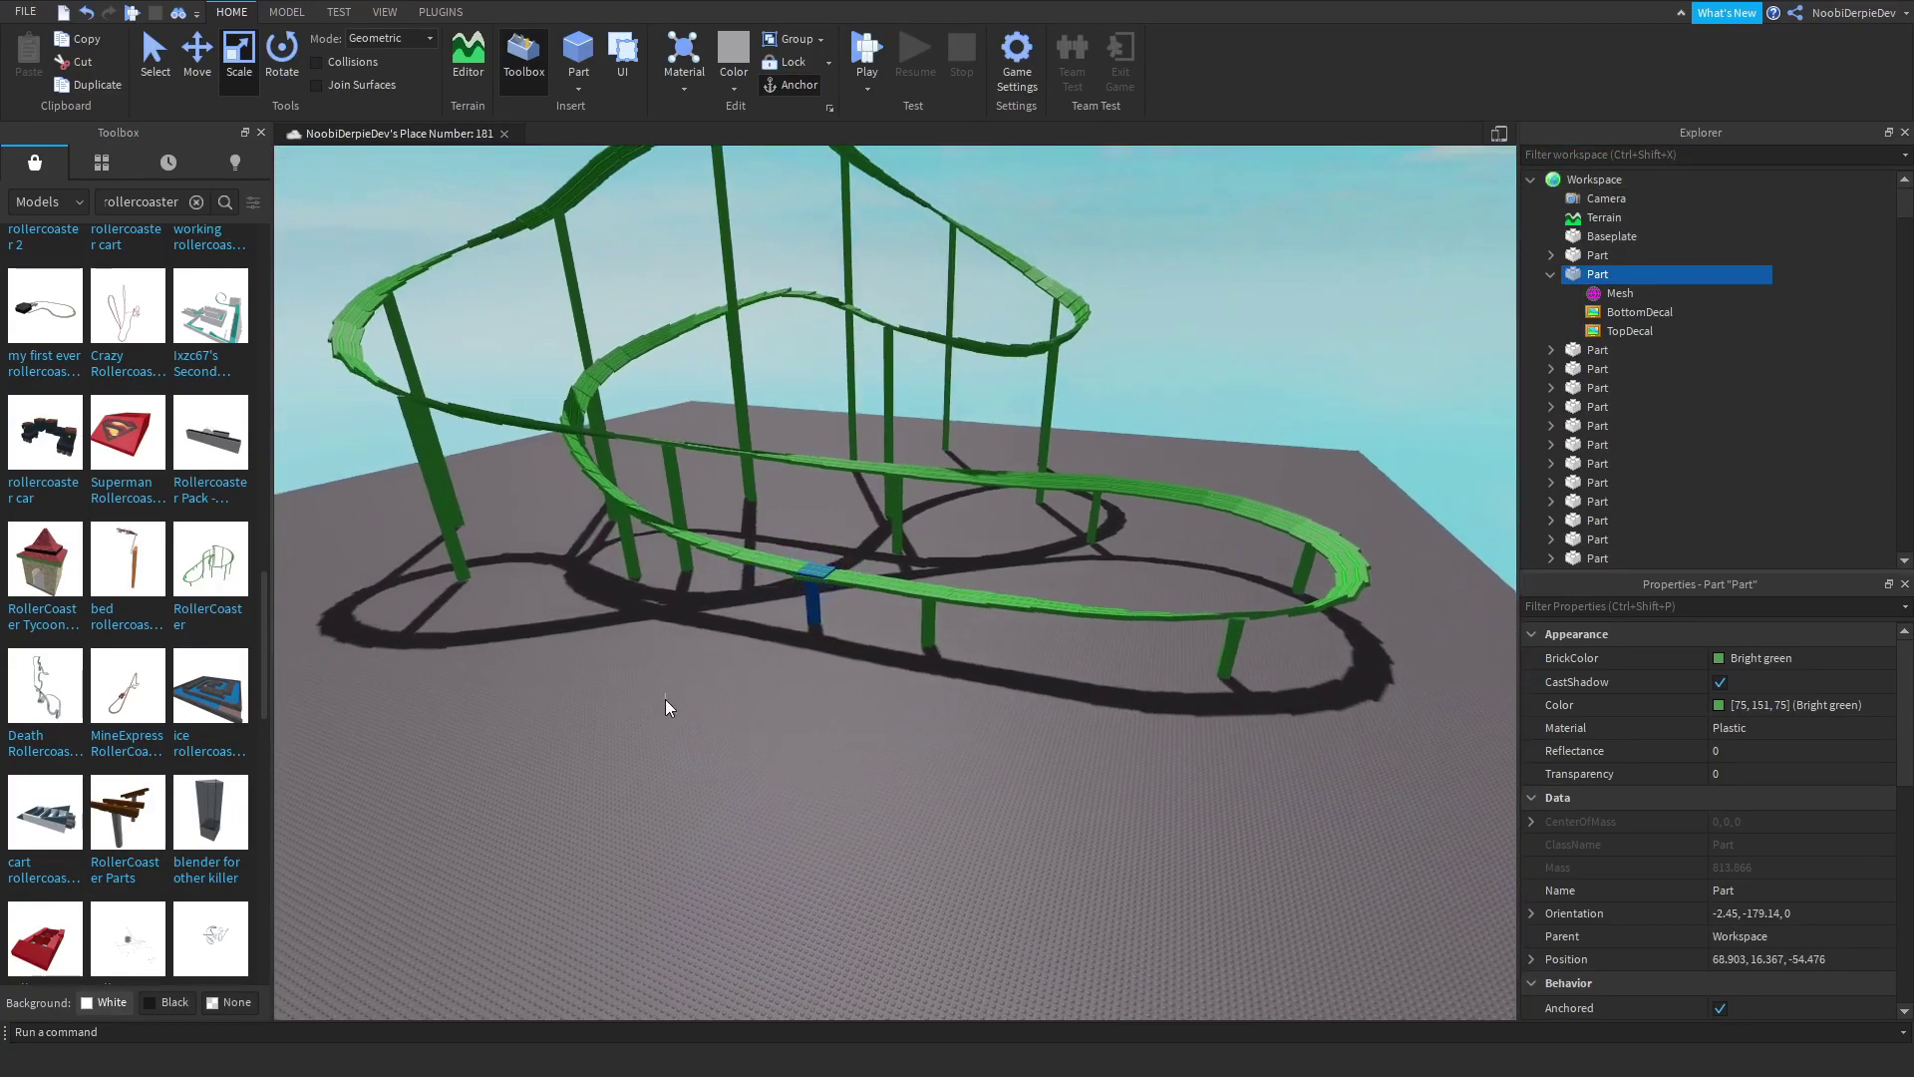
key(w)
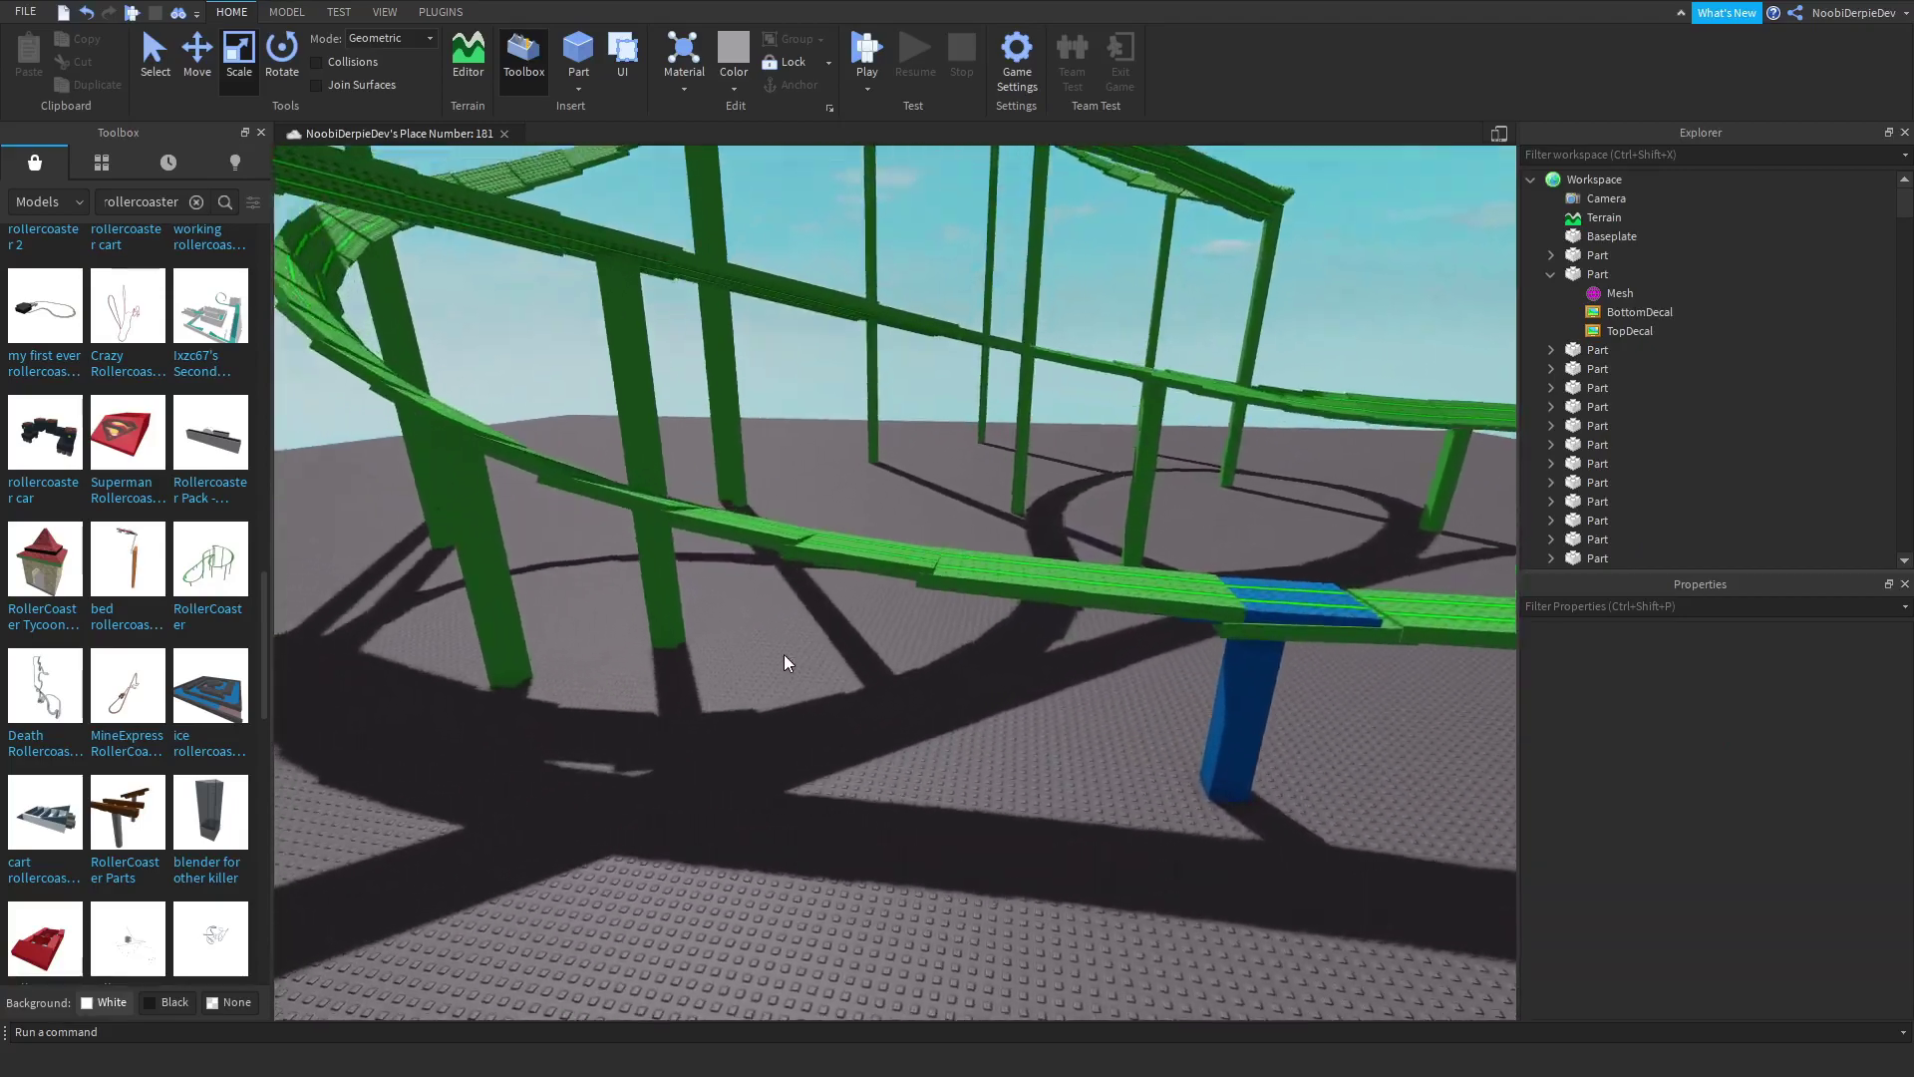
key(w)
mouse_move(785, 654)
right_down()
mouse_move(800, 662)
mouse_move(740, 475)
mouse_move(741, 493)
right_up()
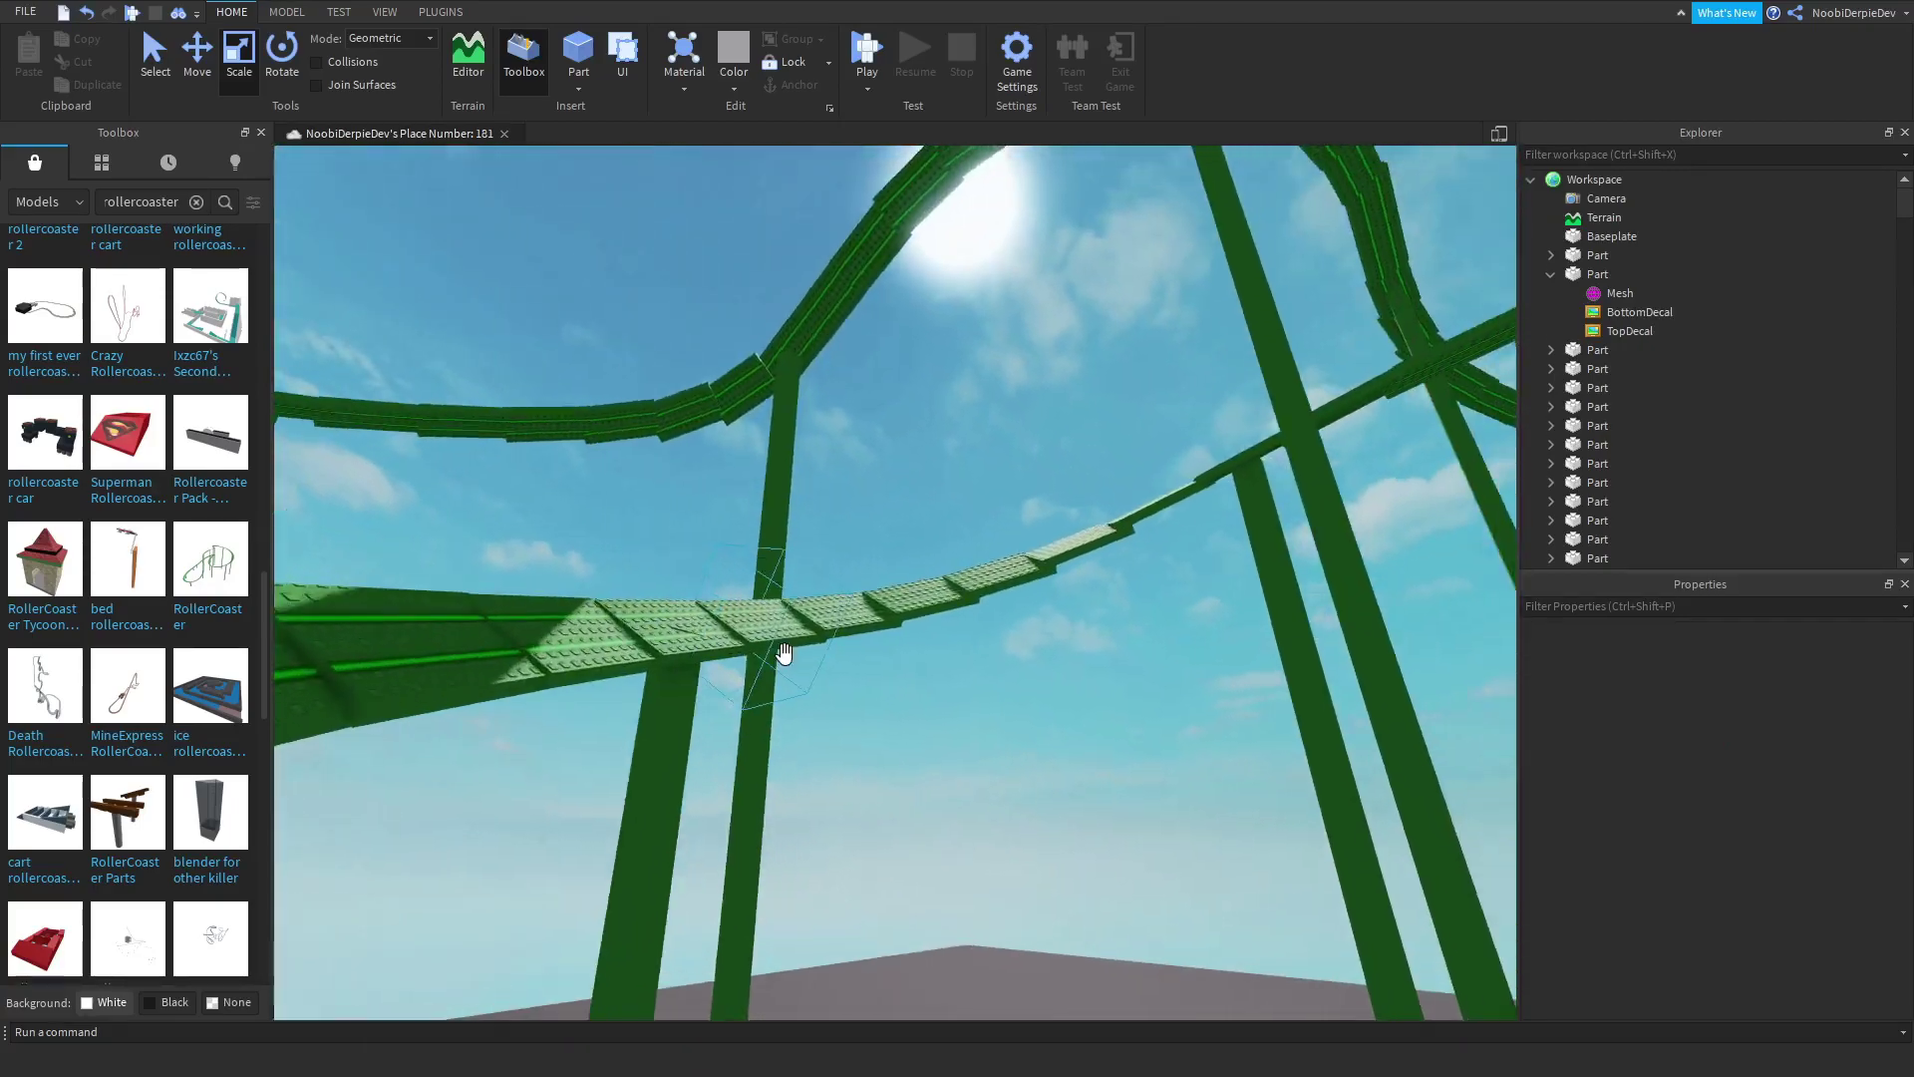
key(w)
key(w)
key(w)
key(w)
key(w)
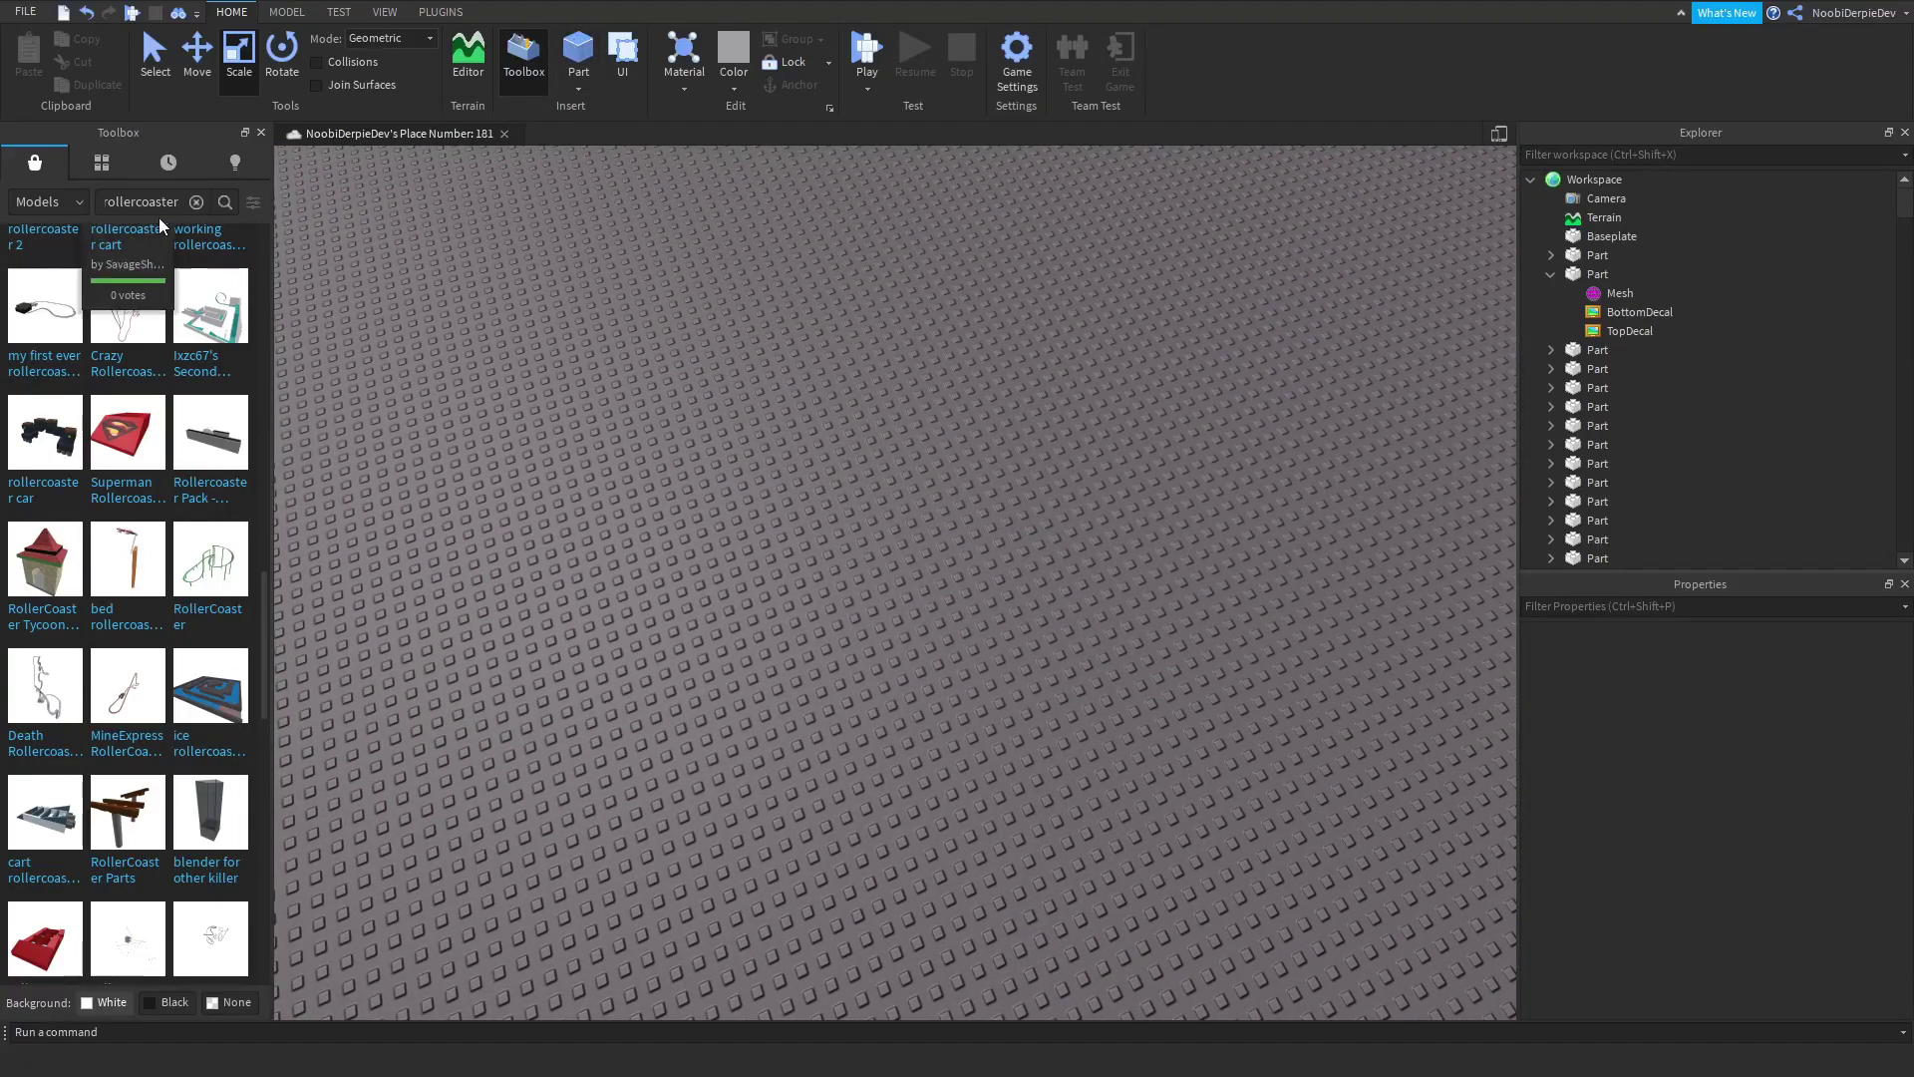
Step: Search the Toolbox for 'rollercoaster cart', insert a result, then delete it
click(118, 234)
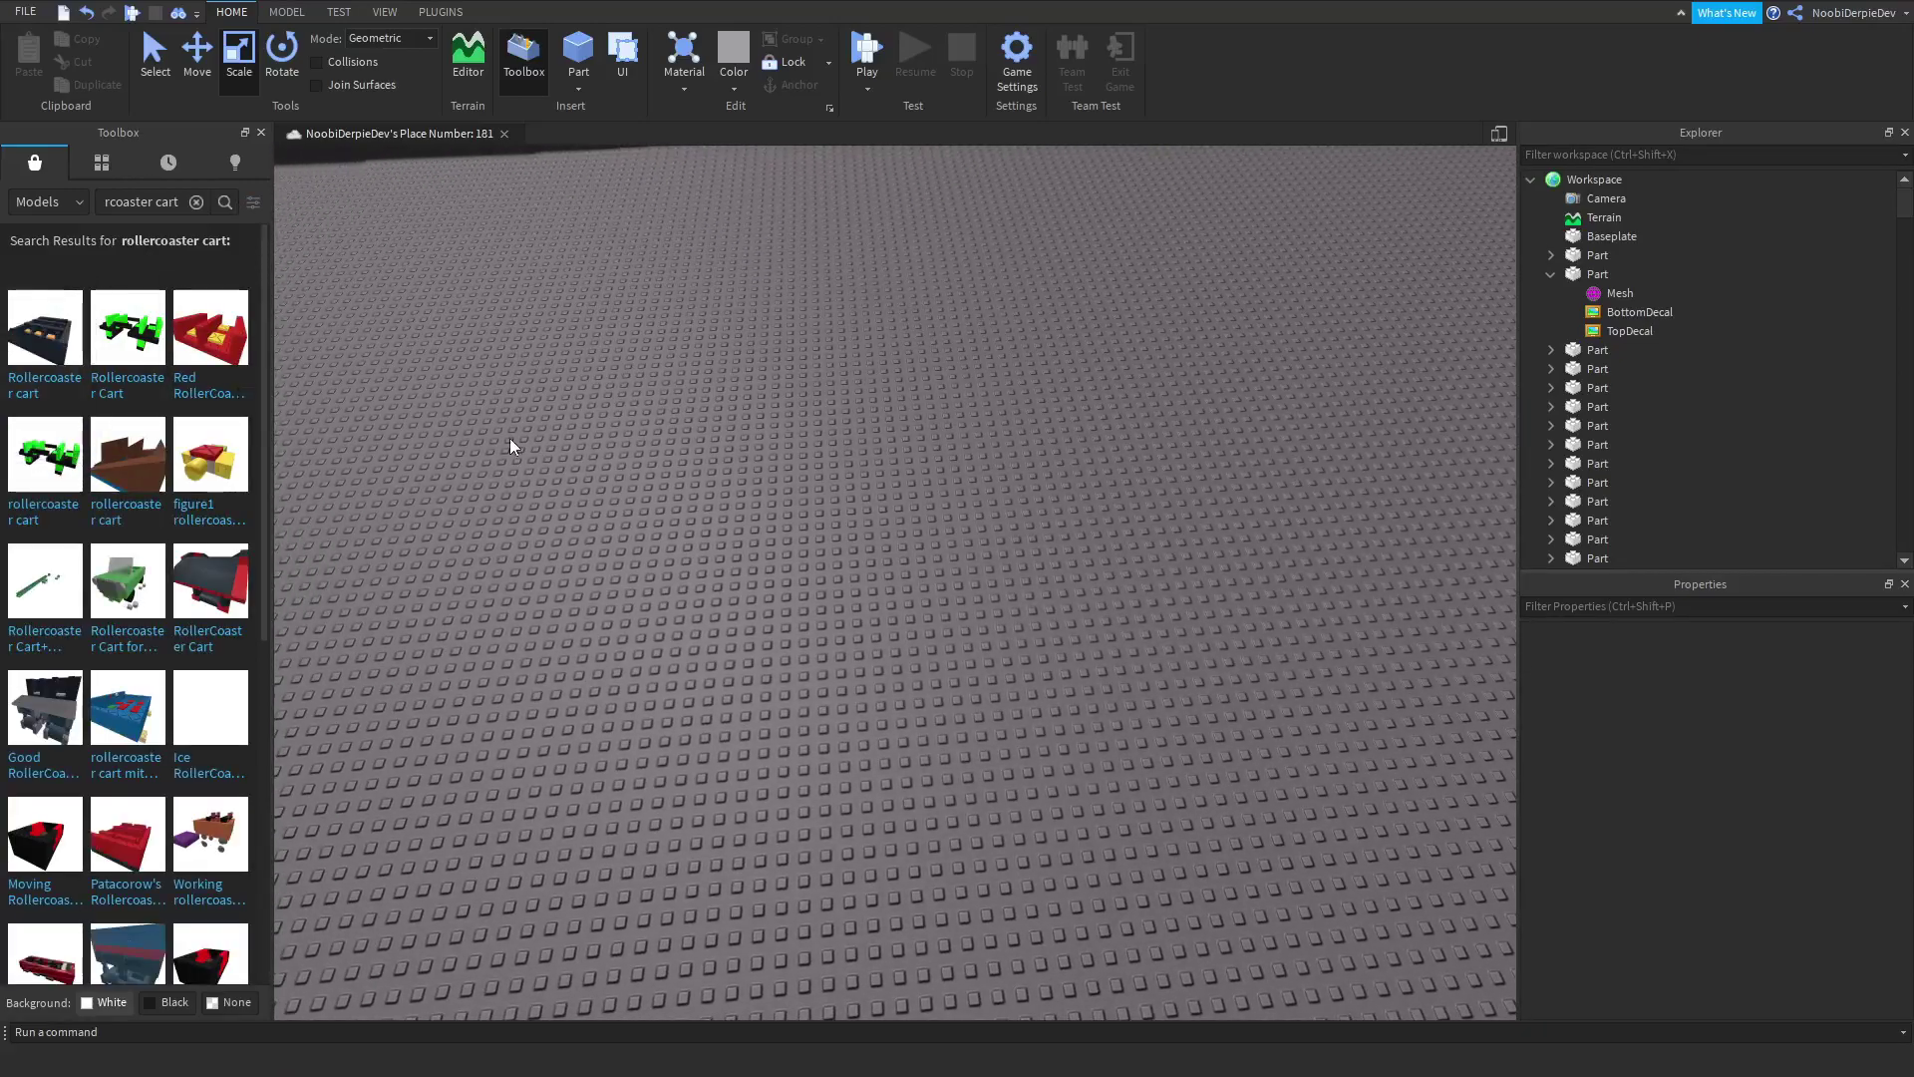
click(43, 330)
right_drag(946, 484, 552, 448)
key(Delete)
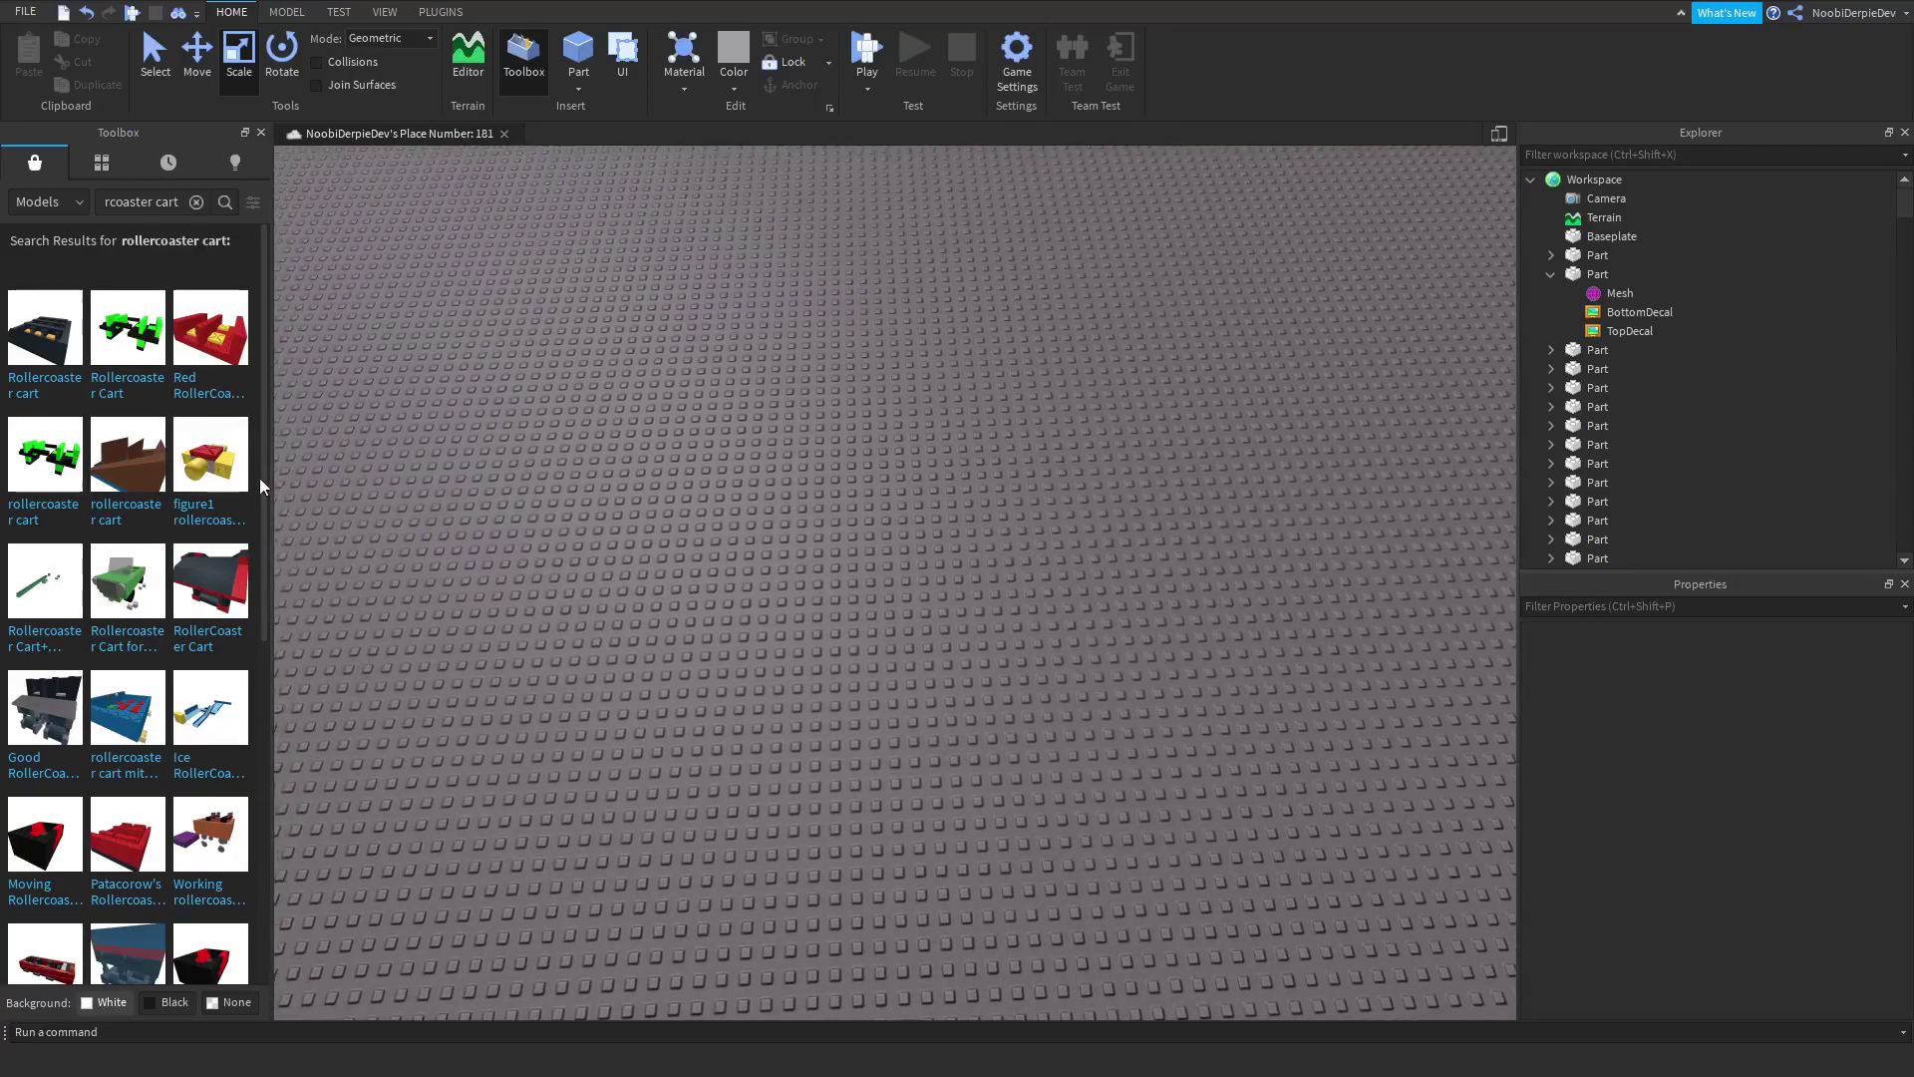
Step: Insert the brown cart, drag it onto the green track, and rotate it along the track
click(128, 459)
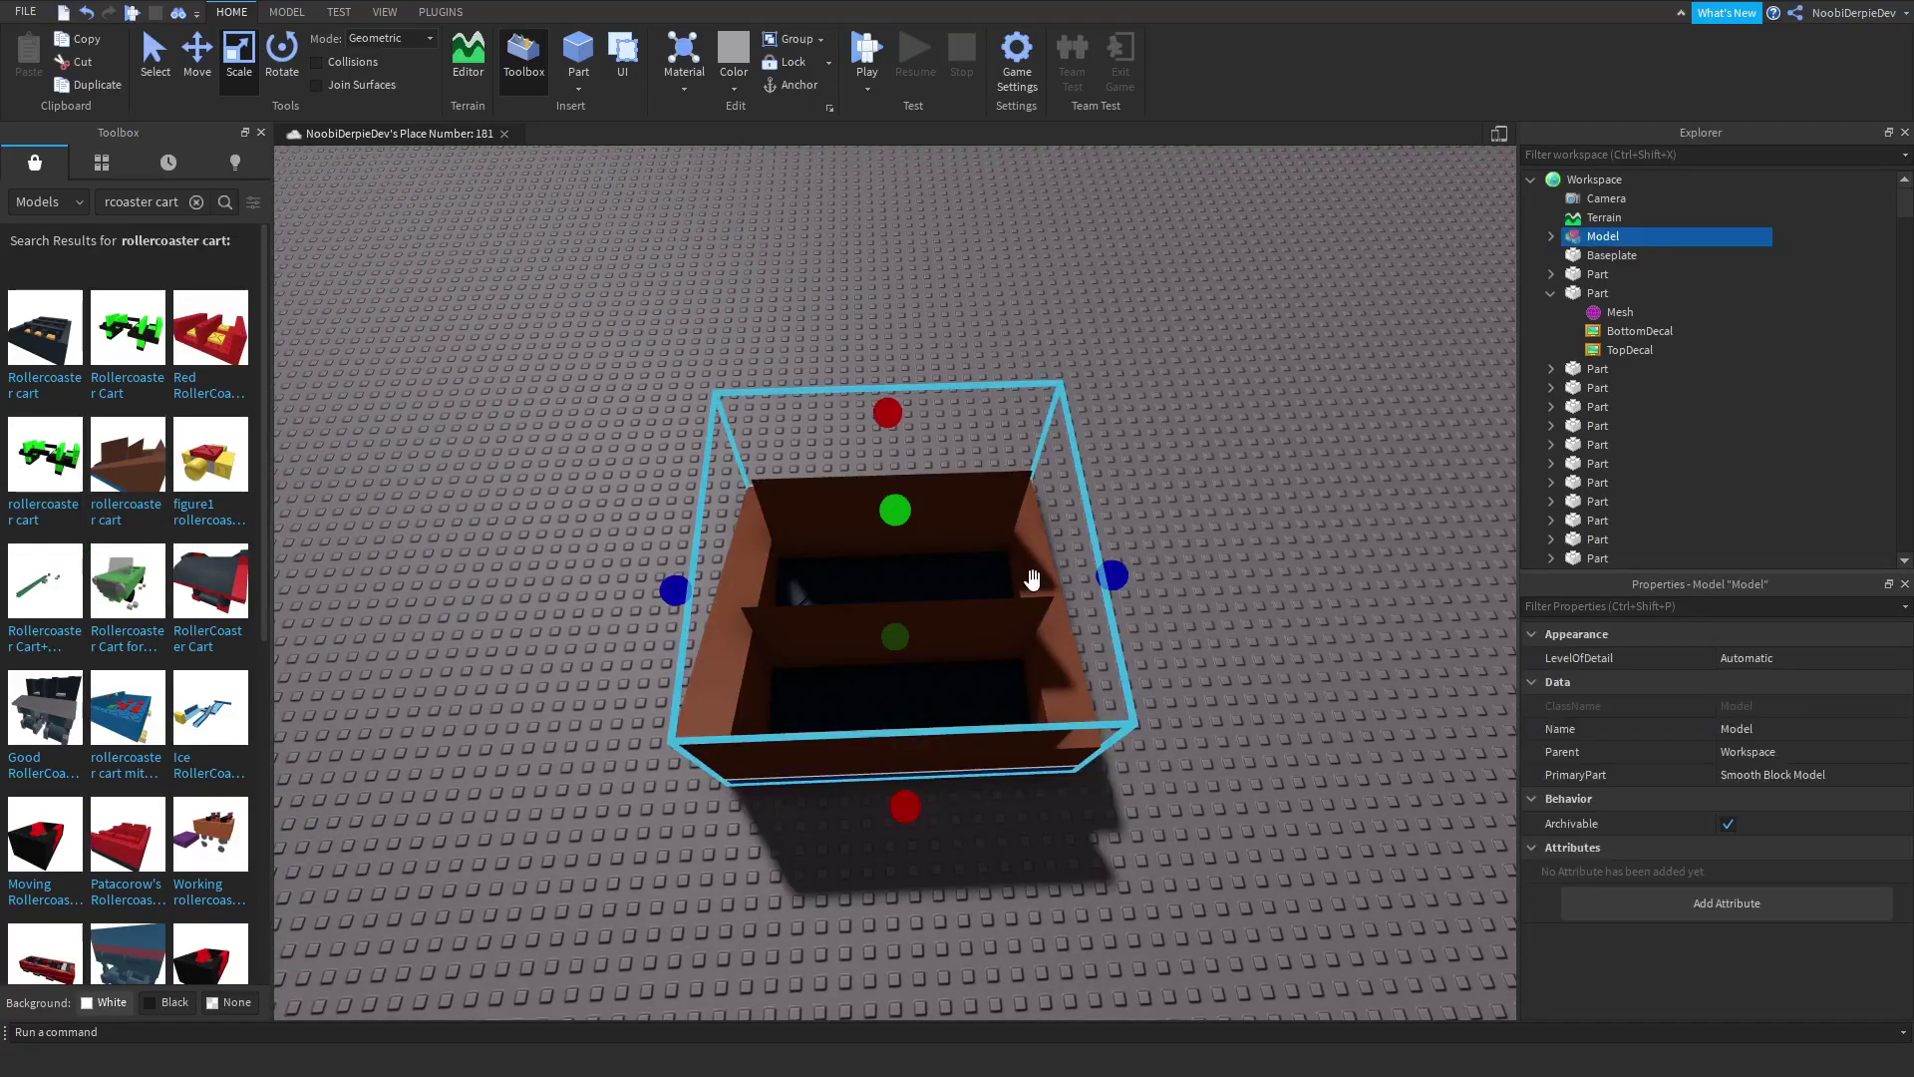
right_drag(1032, 568, 1038, 578)
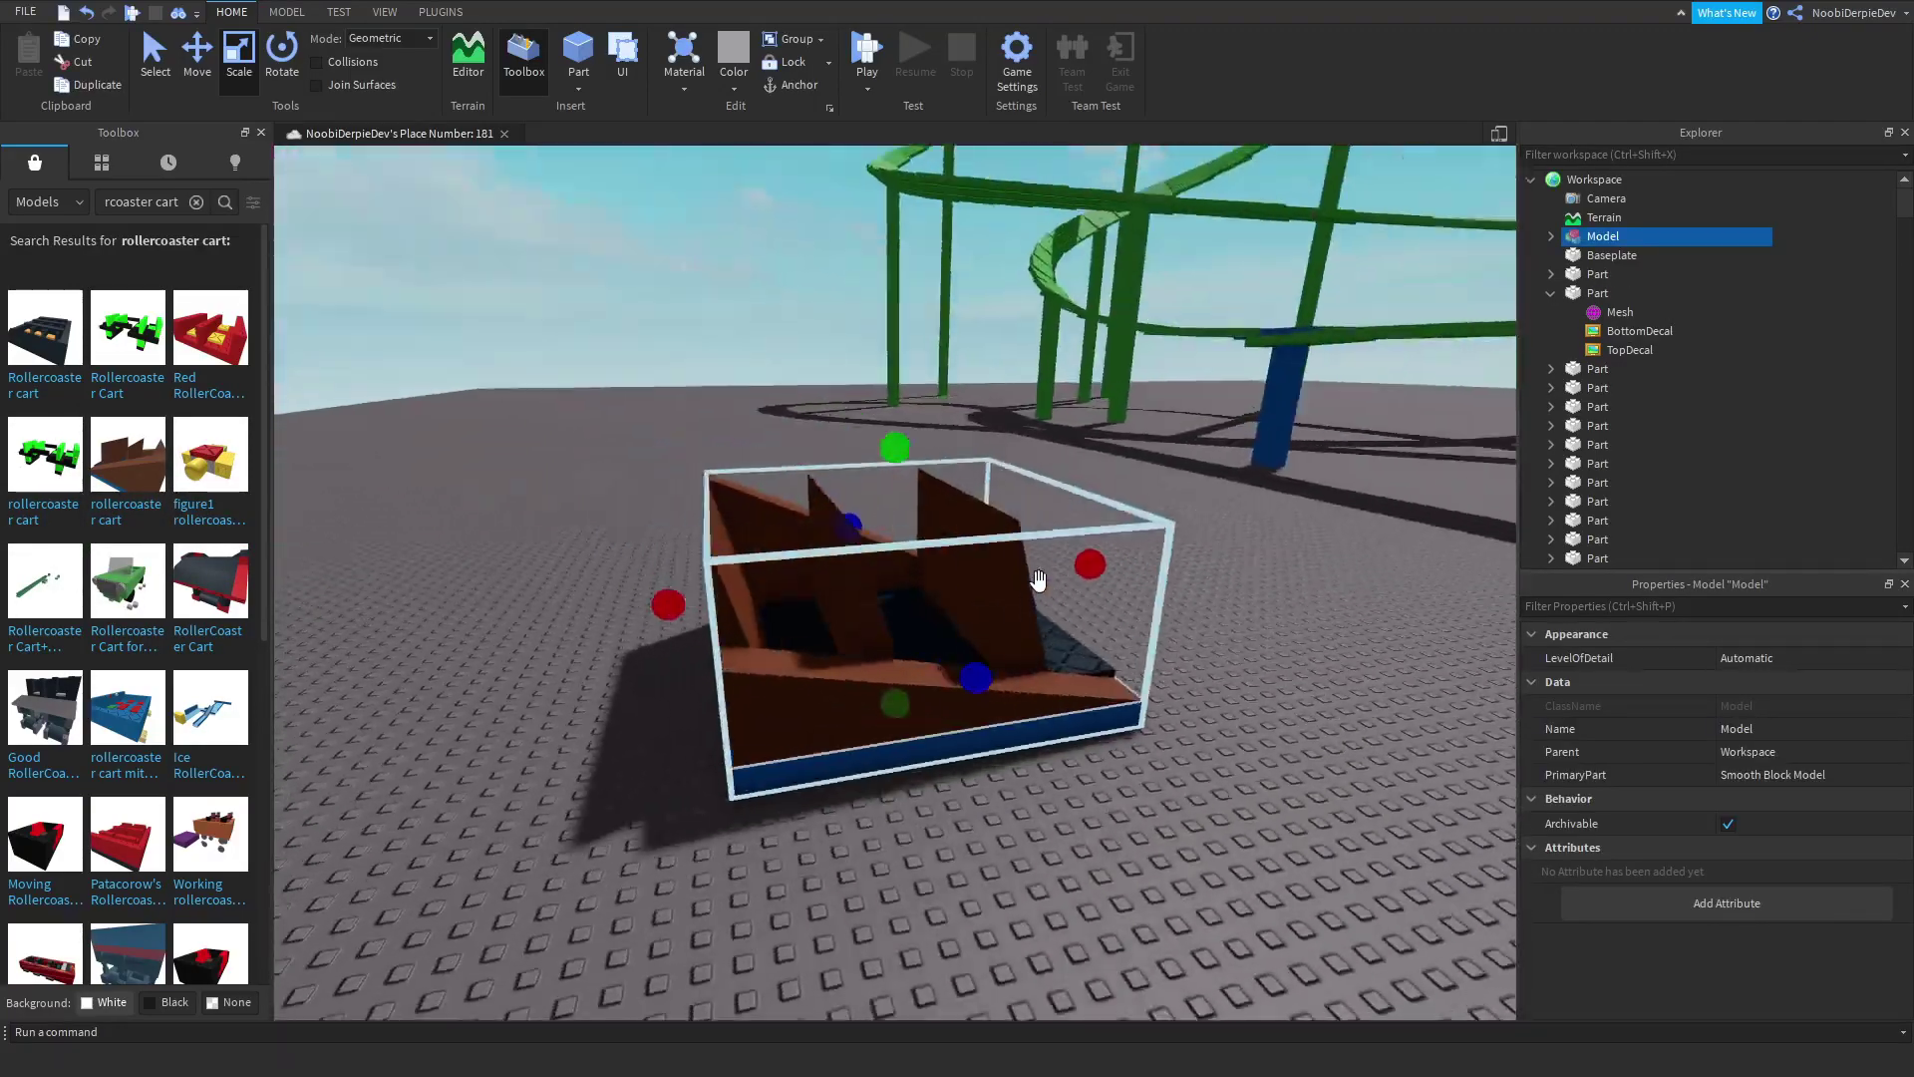
mouse_move(1038, 578)
mouse_down()
mouse_move(883, 505)
mouse_move(739, 469)
mouse_up()
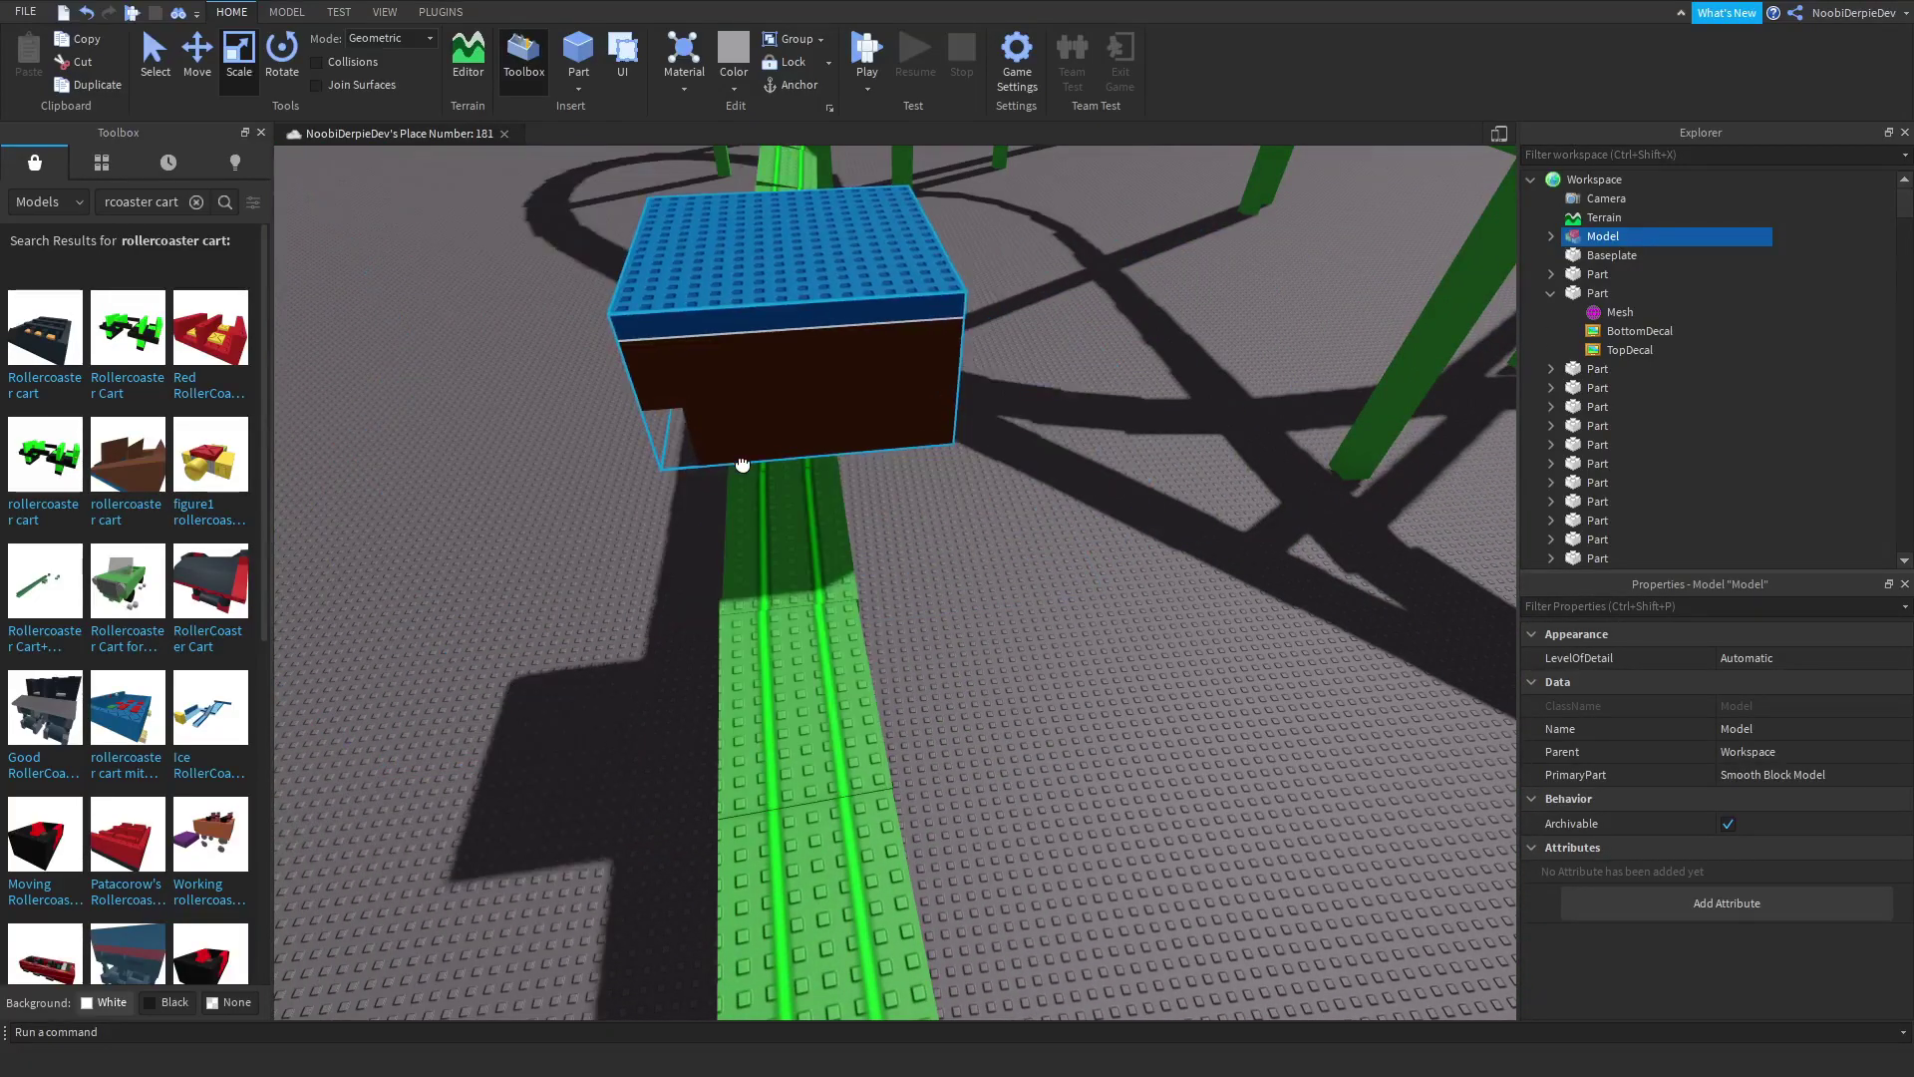
key(t)
key(r)
key(t)
key(t)
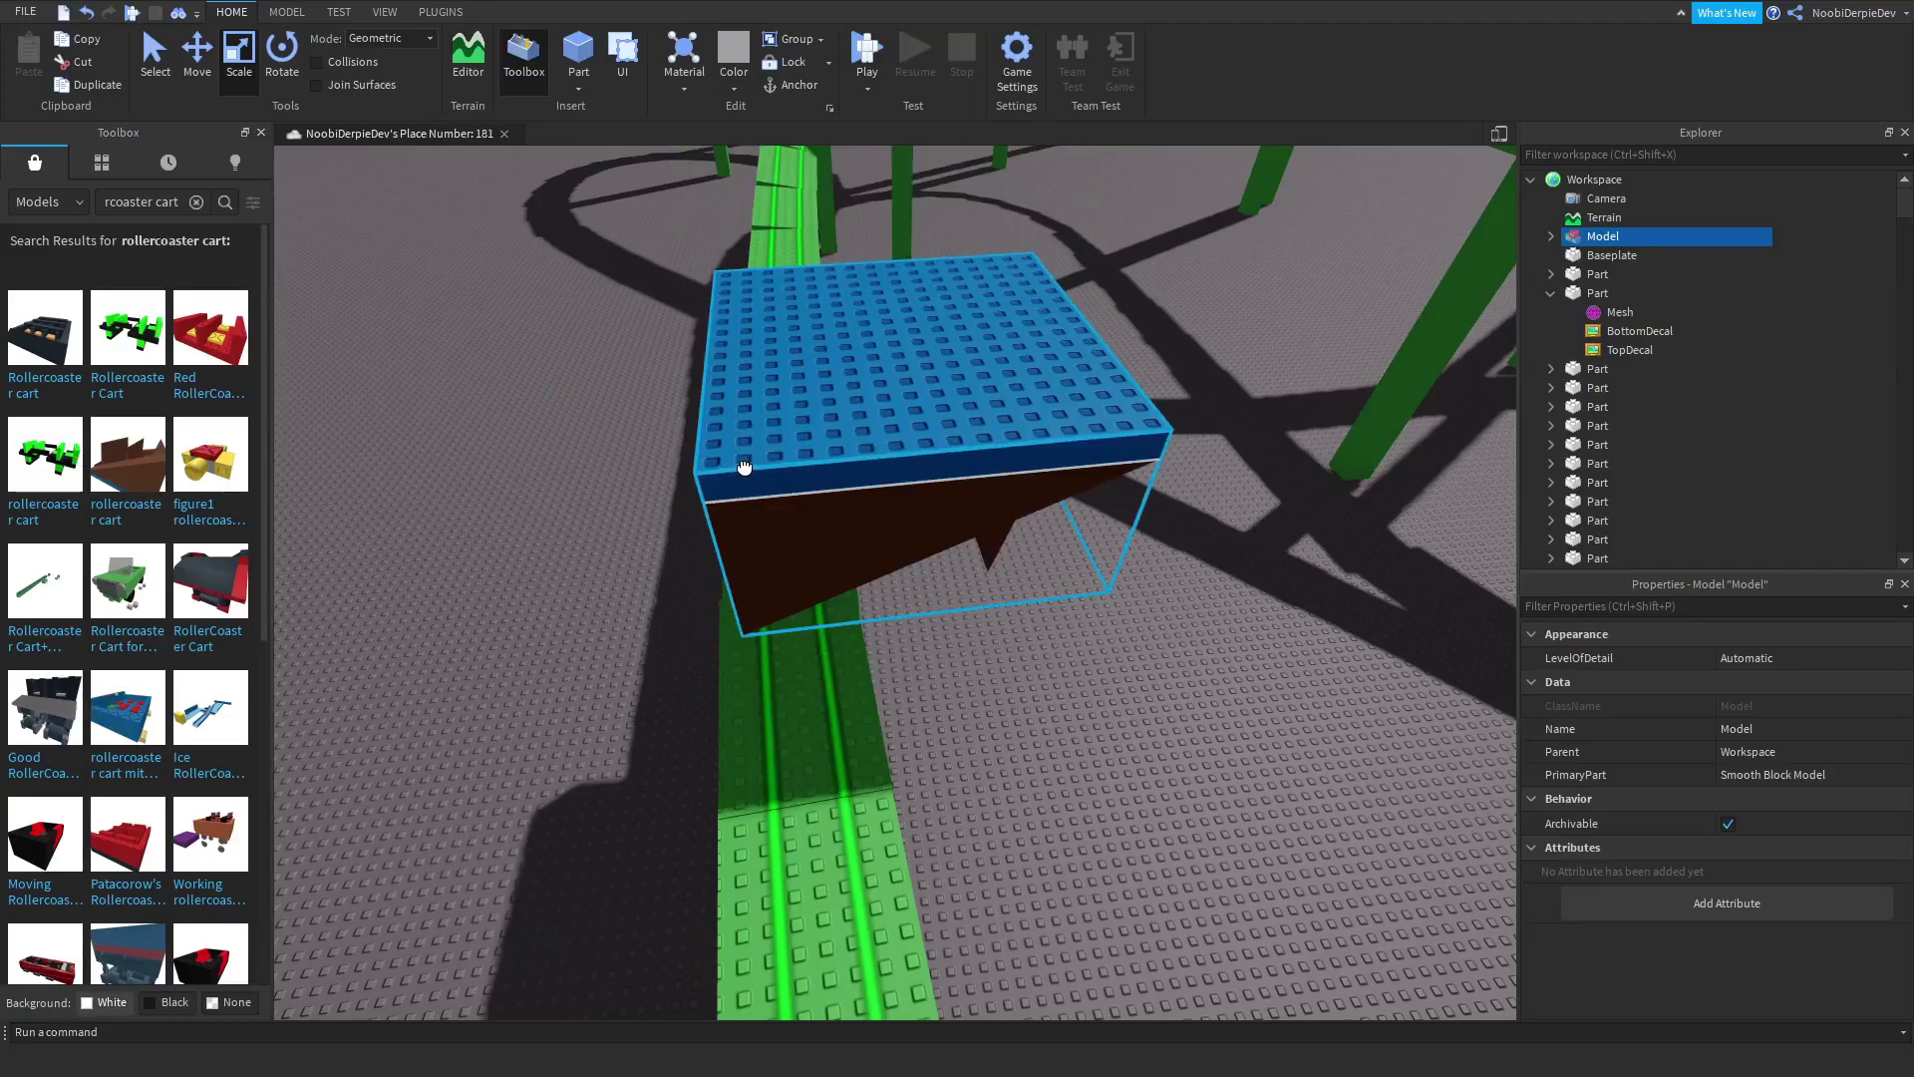
key(t)
key(r)
scroll(763, 494, down, 3)
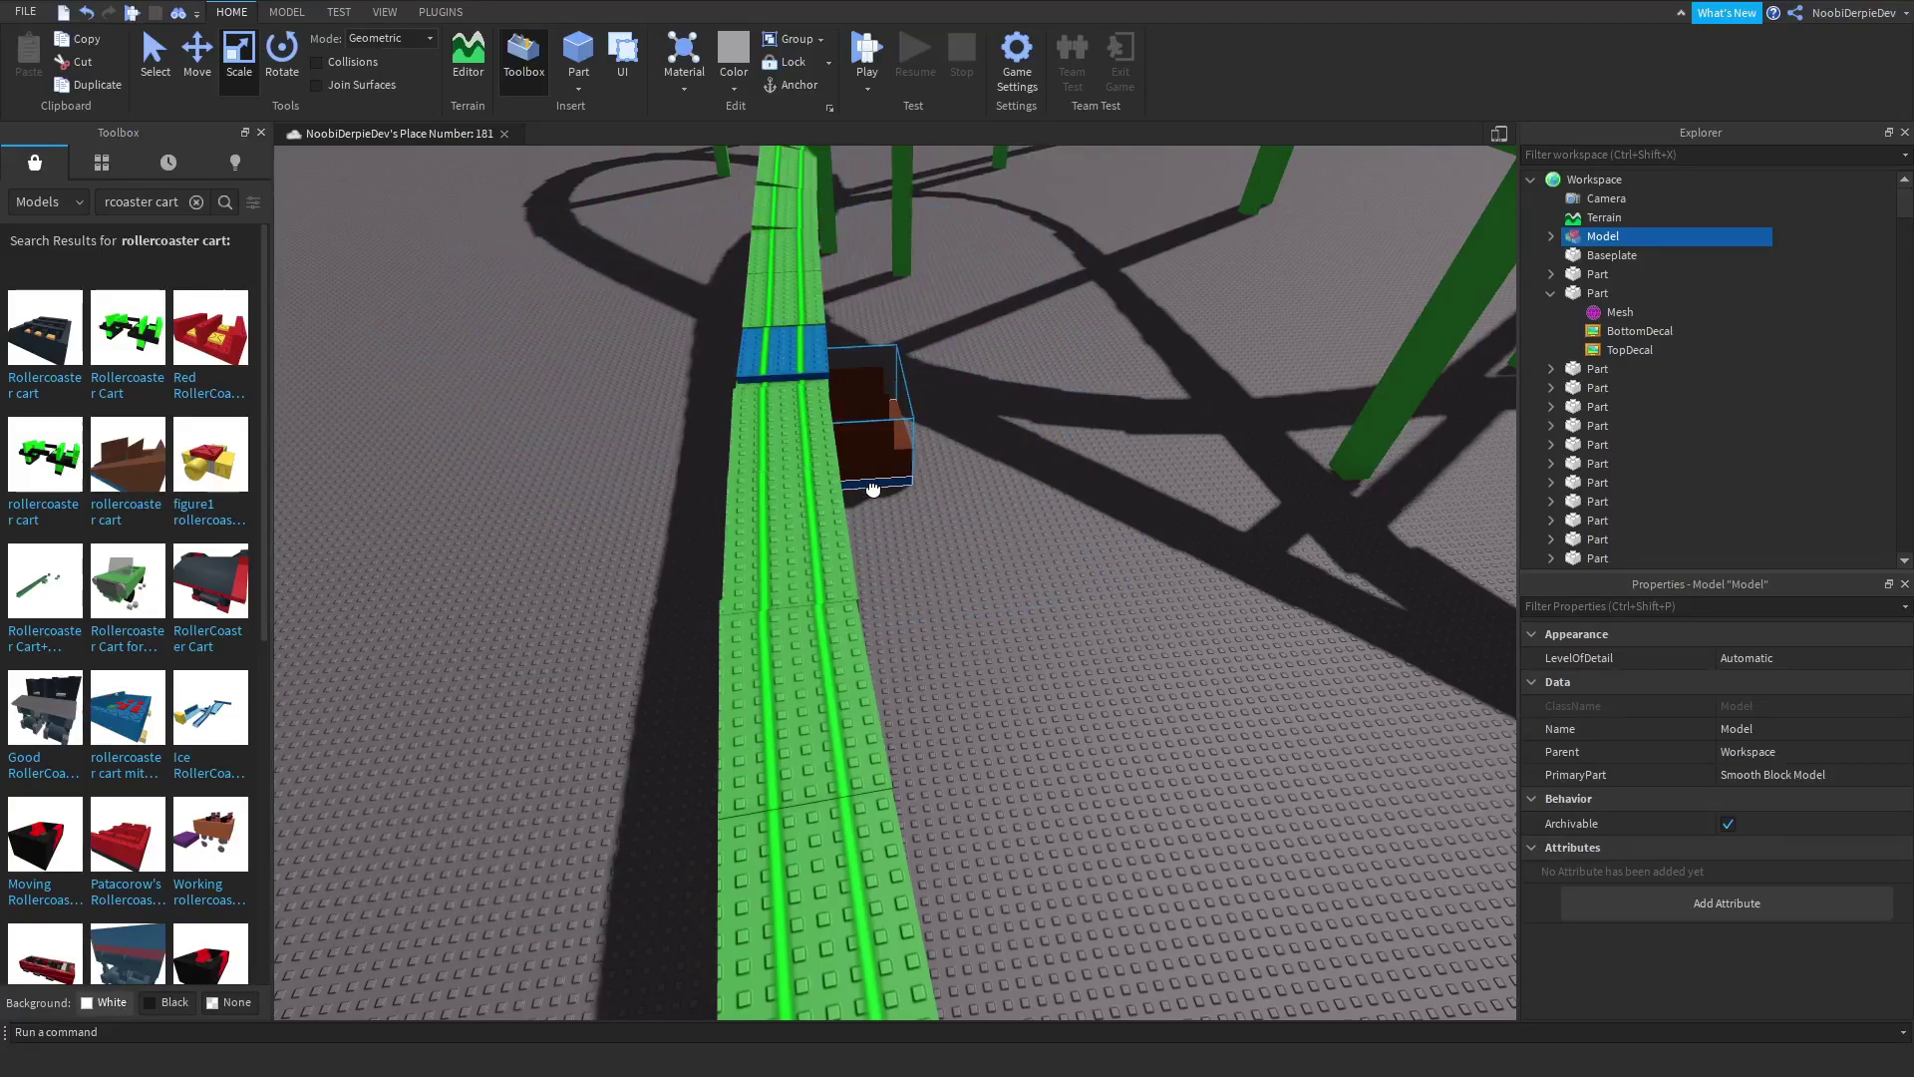
Step: Use the Move tool to seat the cart just above the track
mouse_move(763, 494)
right_down()
mouse_move(799, 576)
mouse_move(681, 678)
mouse_move(747, 450)
right_up()
click(799, 576)
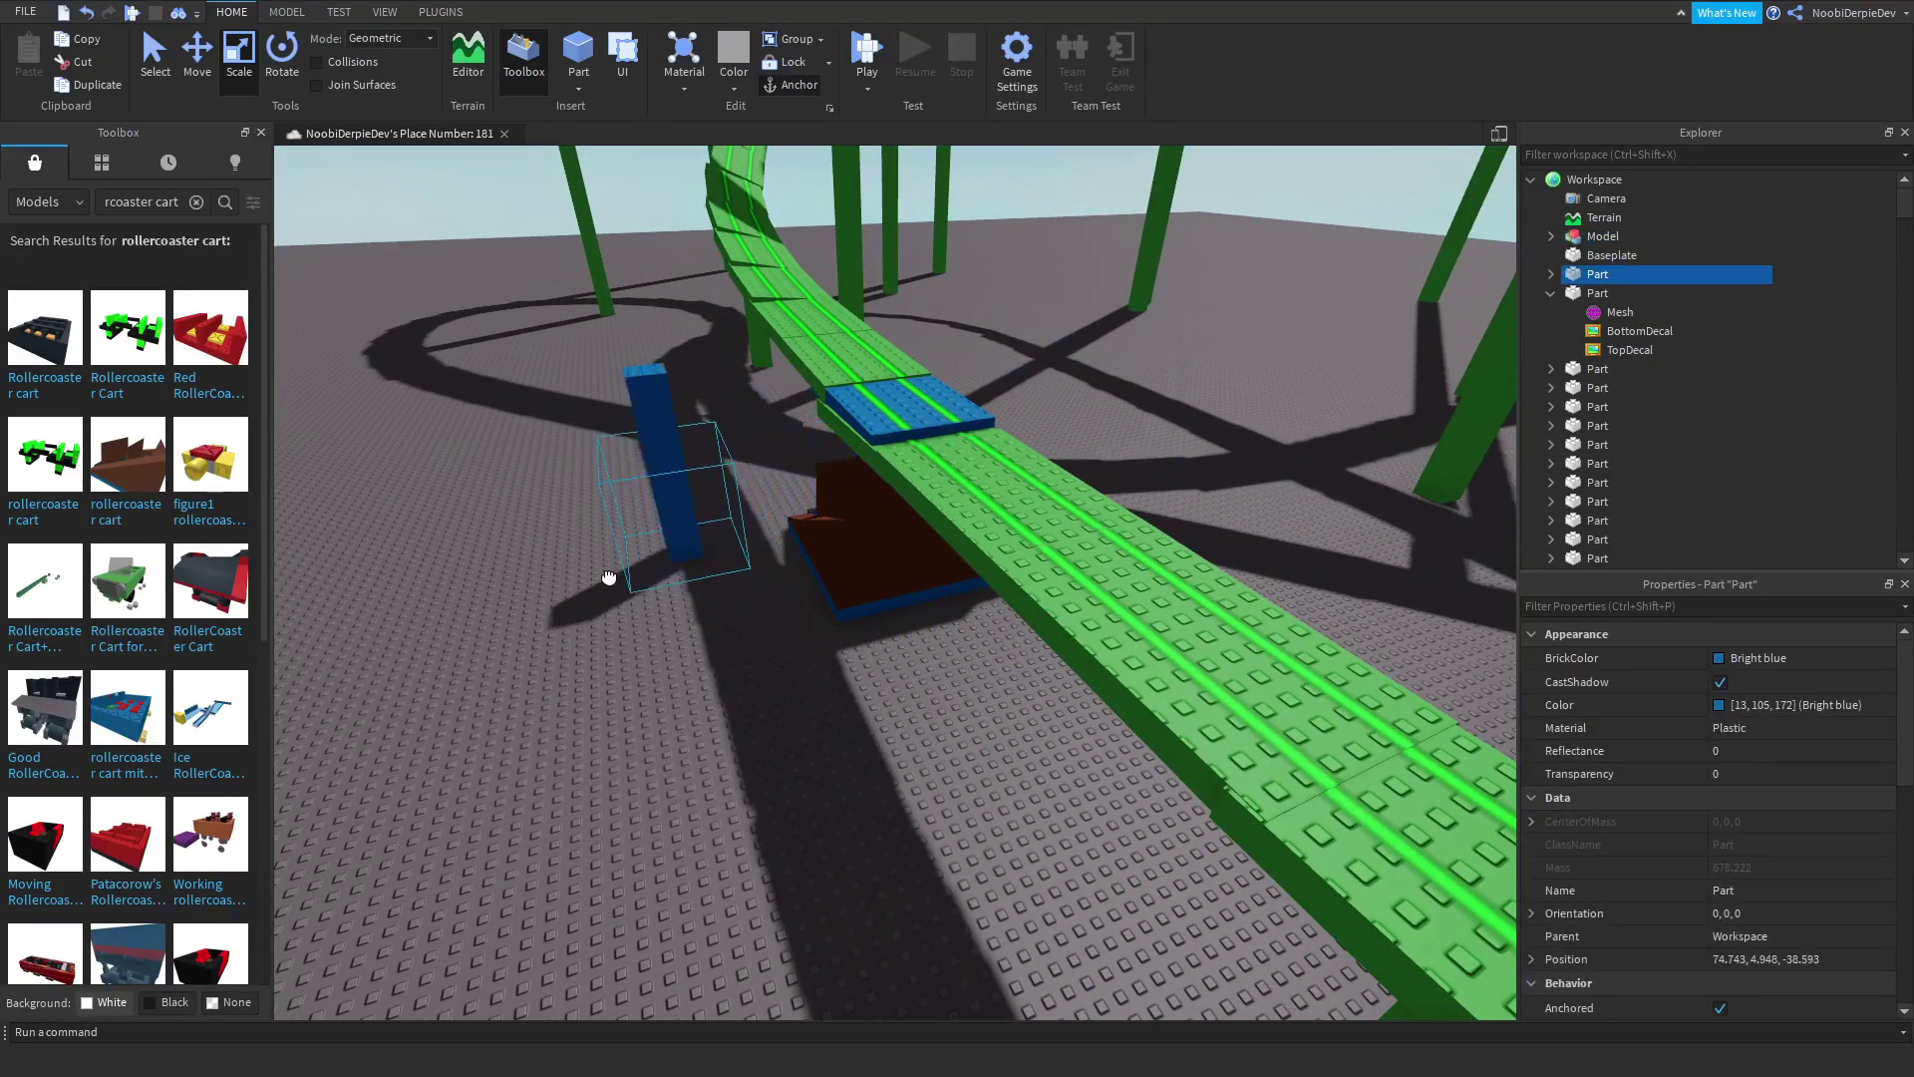
drag(629, 449, 838, 419)
scroll(837, 450, up, 4)
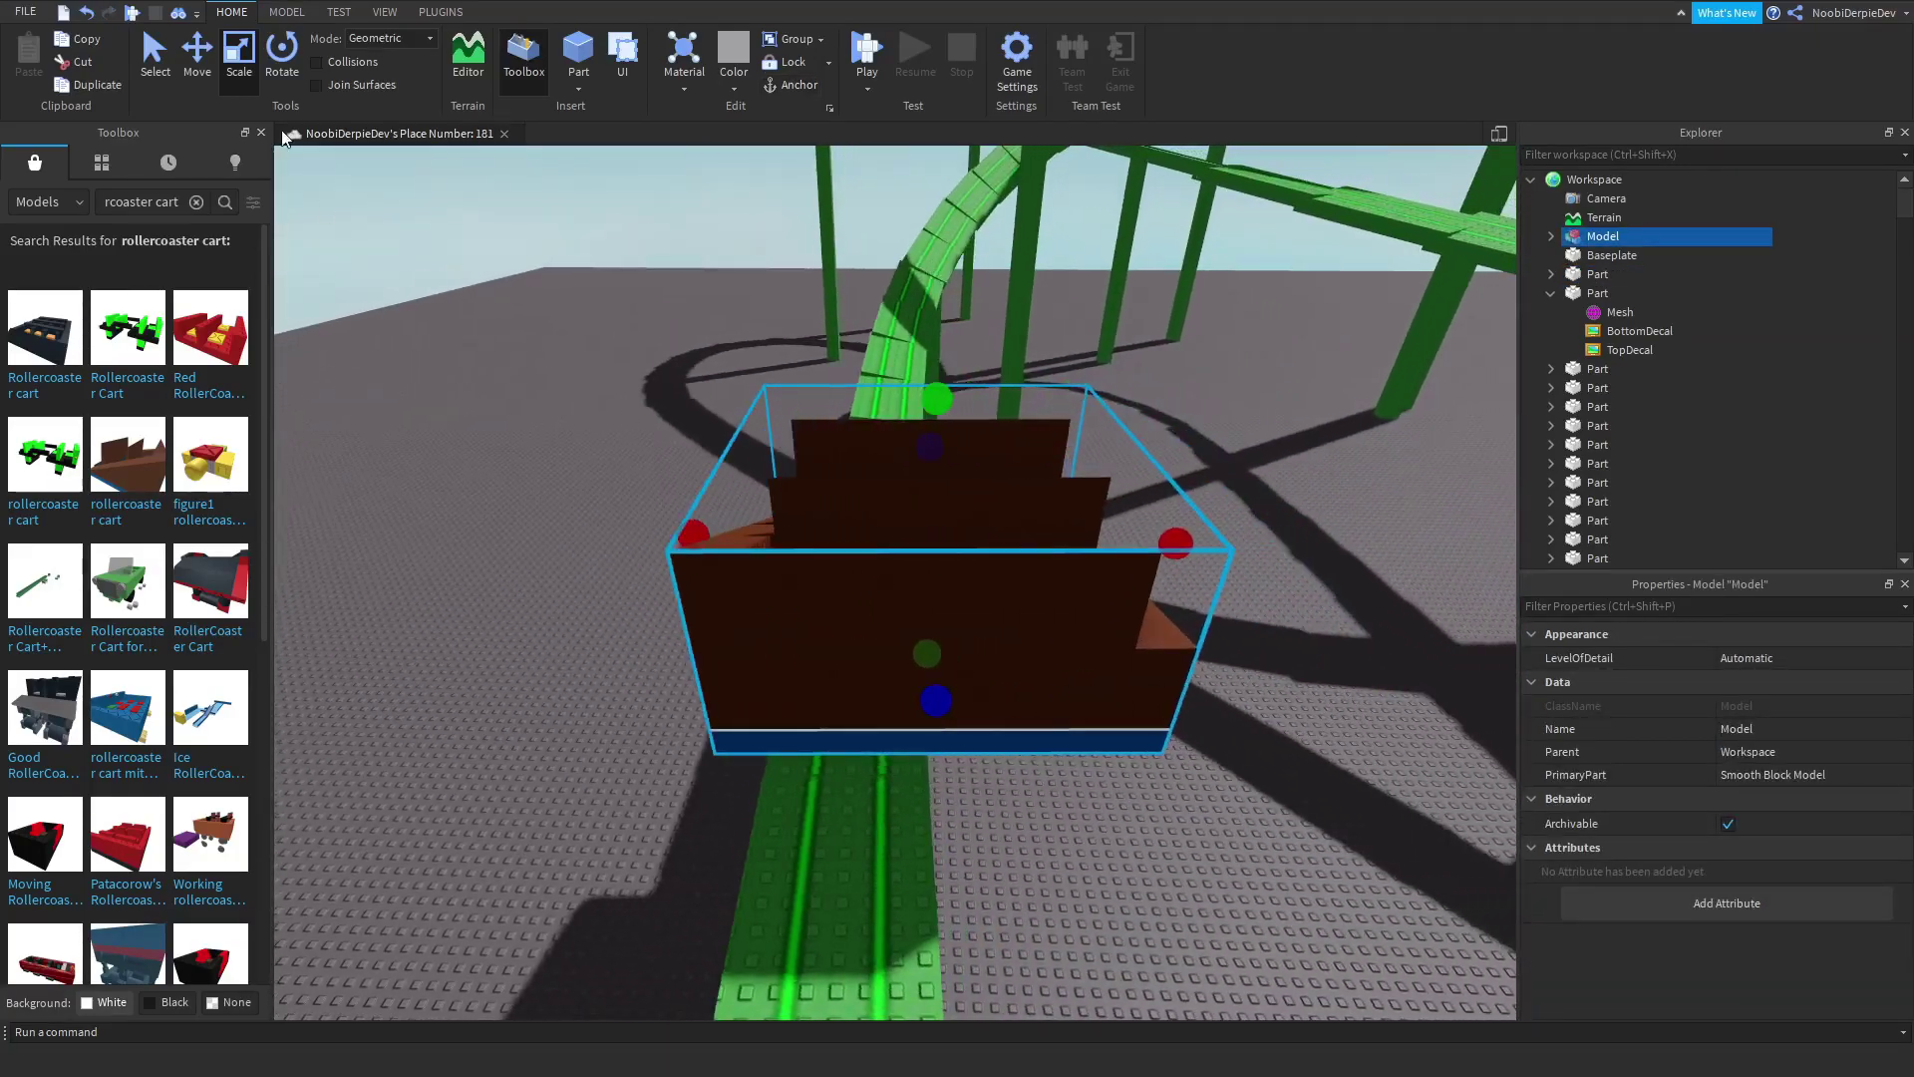
click(197, 58)
scroll(1117, 534, up, 3)
mouse_move(898, 598)
right_down()
mouse_move(1117, 534)
mouse_move(897, 568)
mouse_move(972, 585)
mouse_move(939, 616)
right_up()
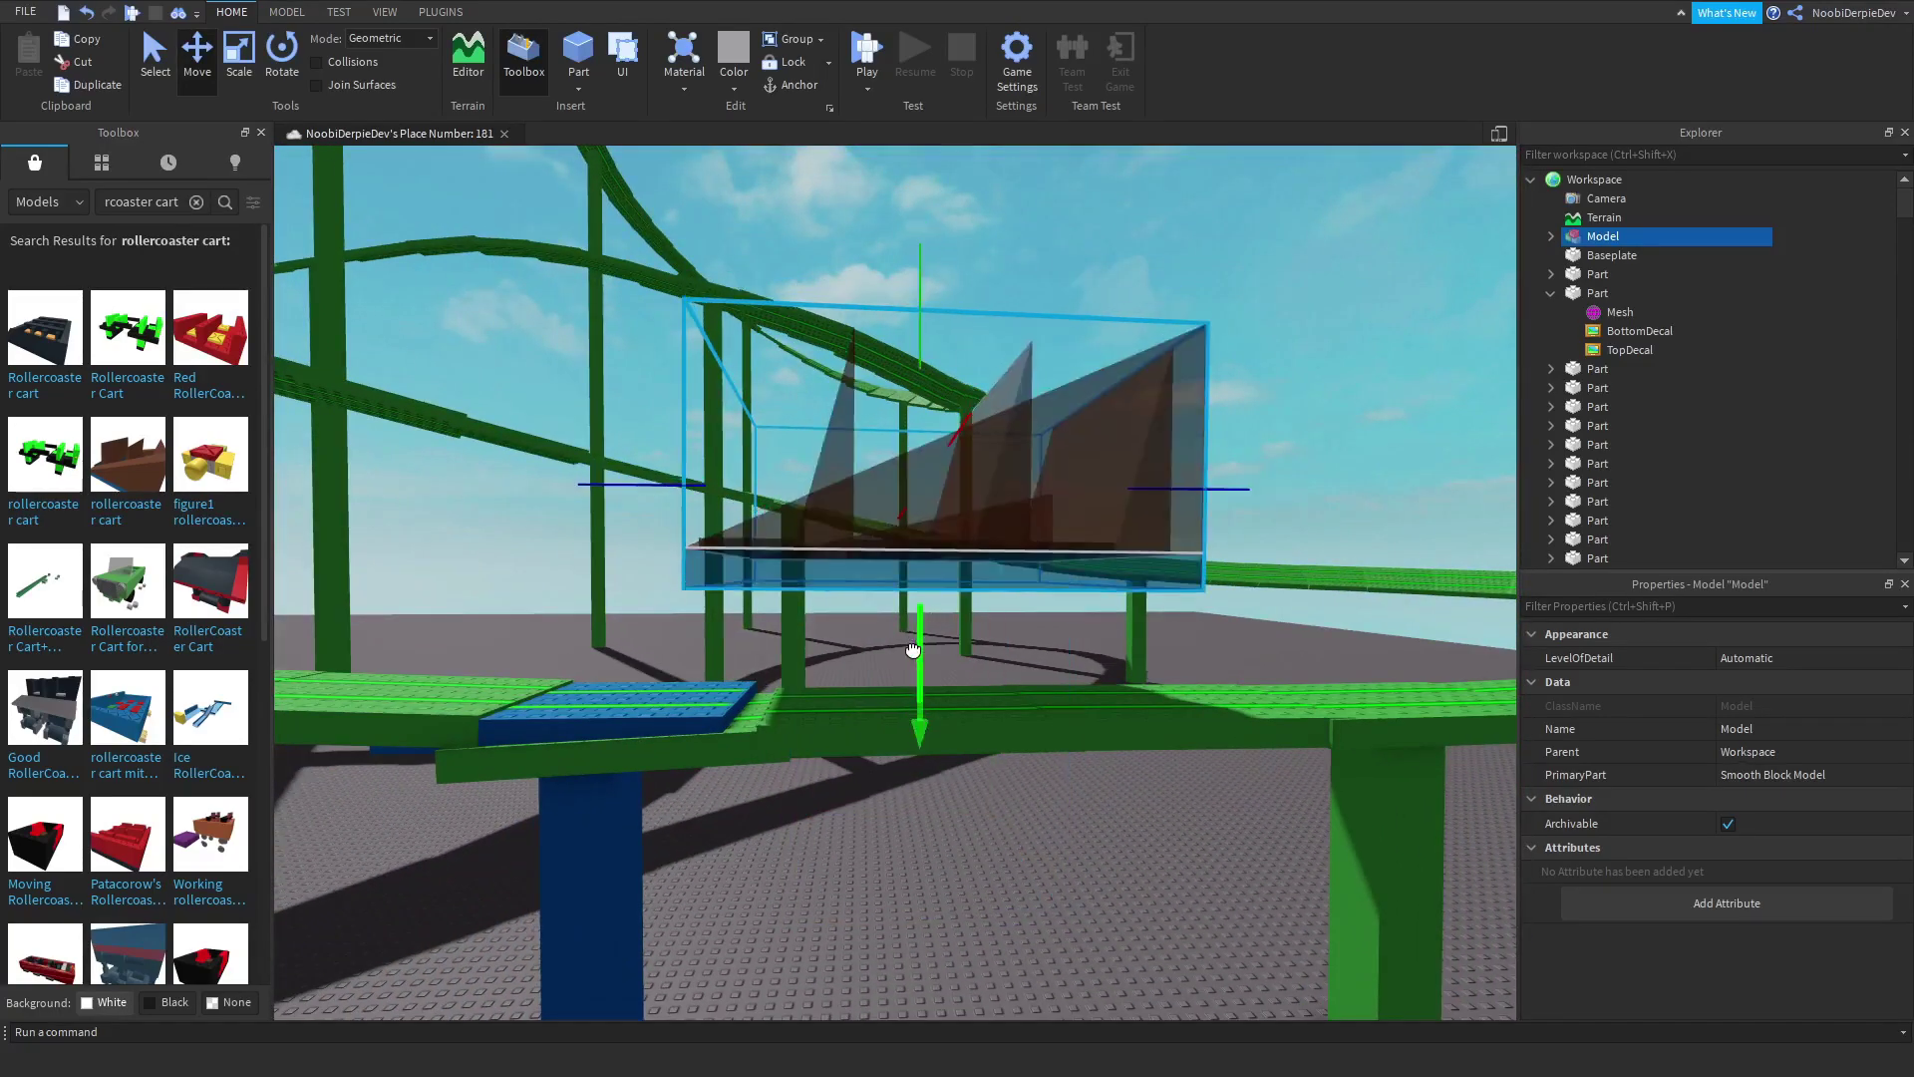
drag(911, 658, 915, 703)
right_drag(898, 598, 599, 450)
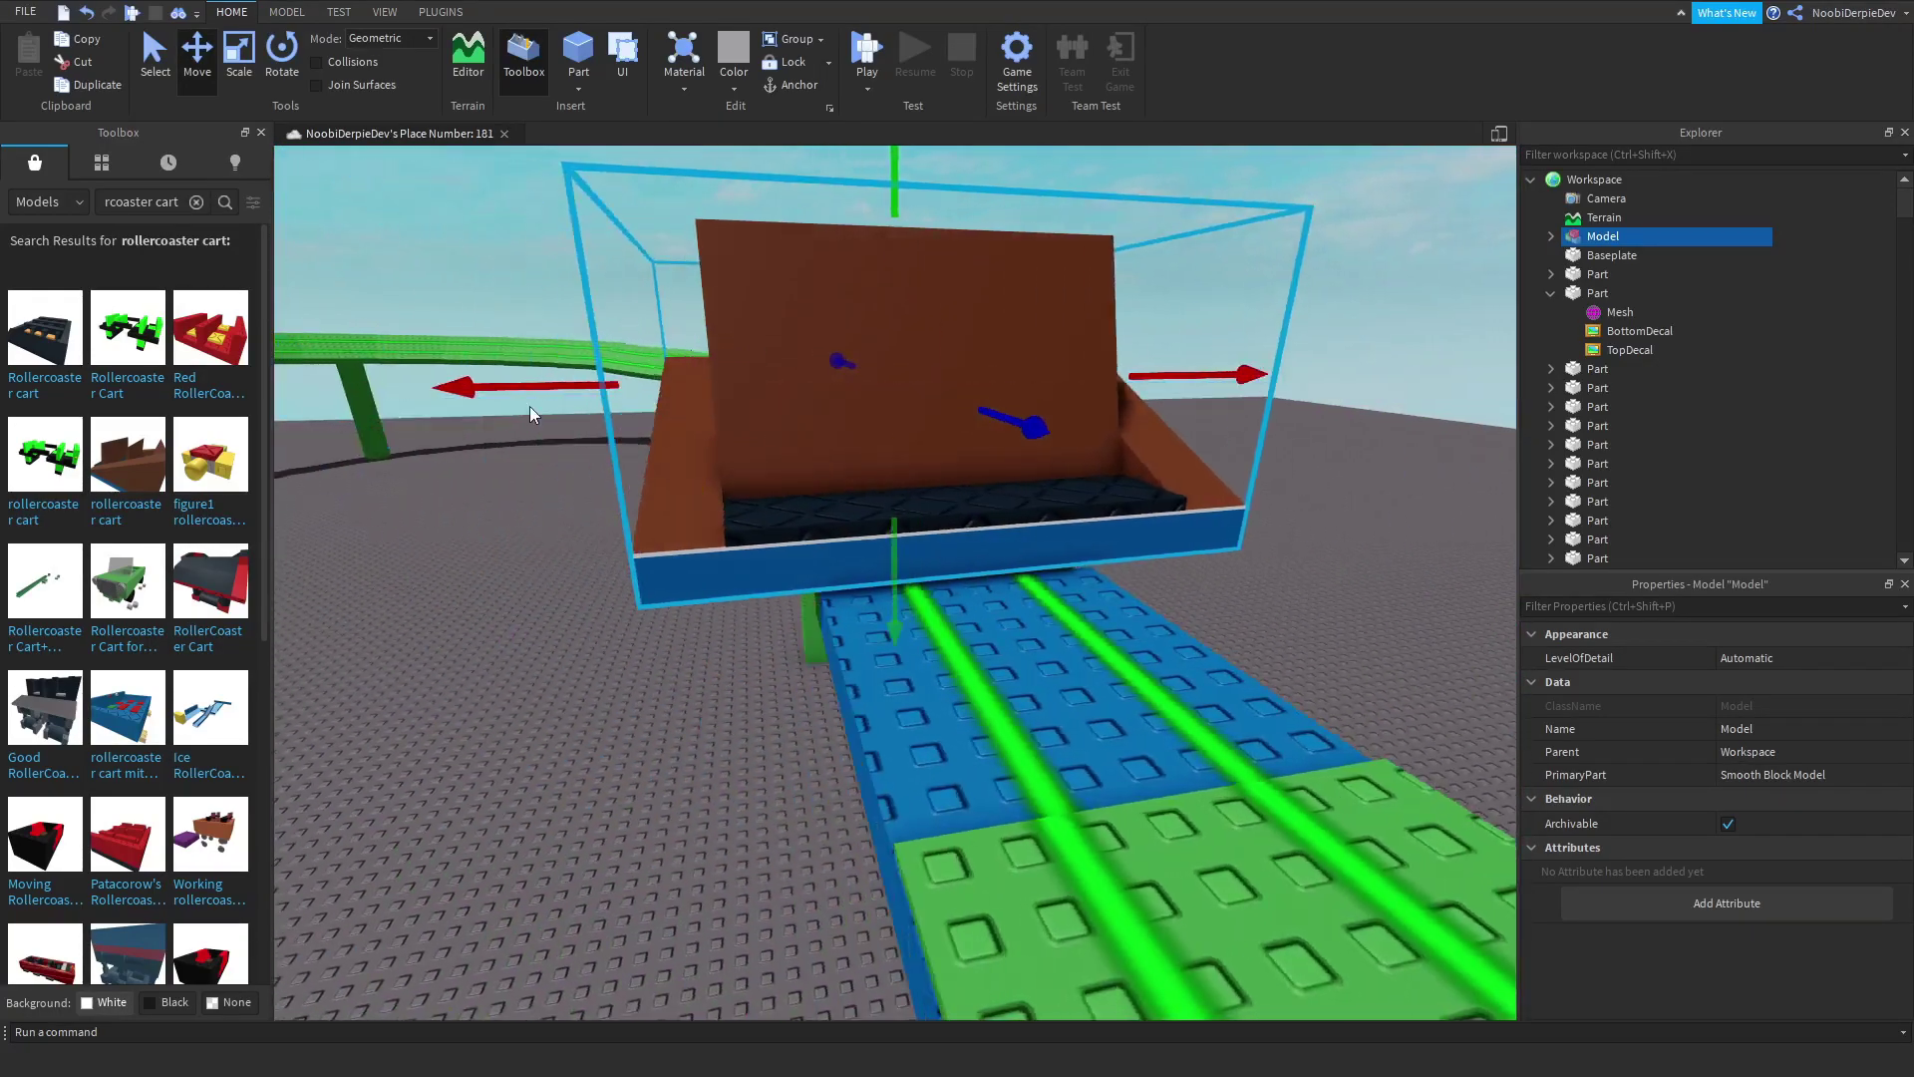
key(ctrl+3)
scroll(898, 449, down, 3)
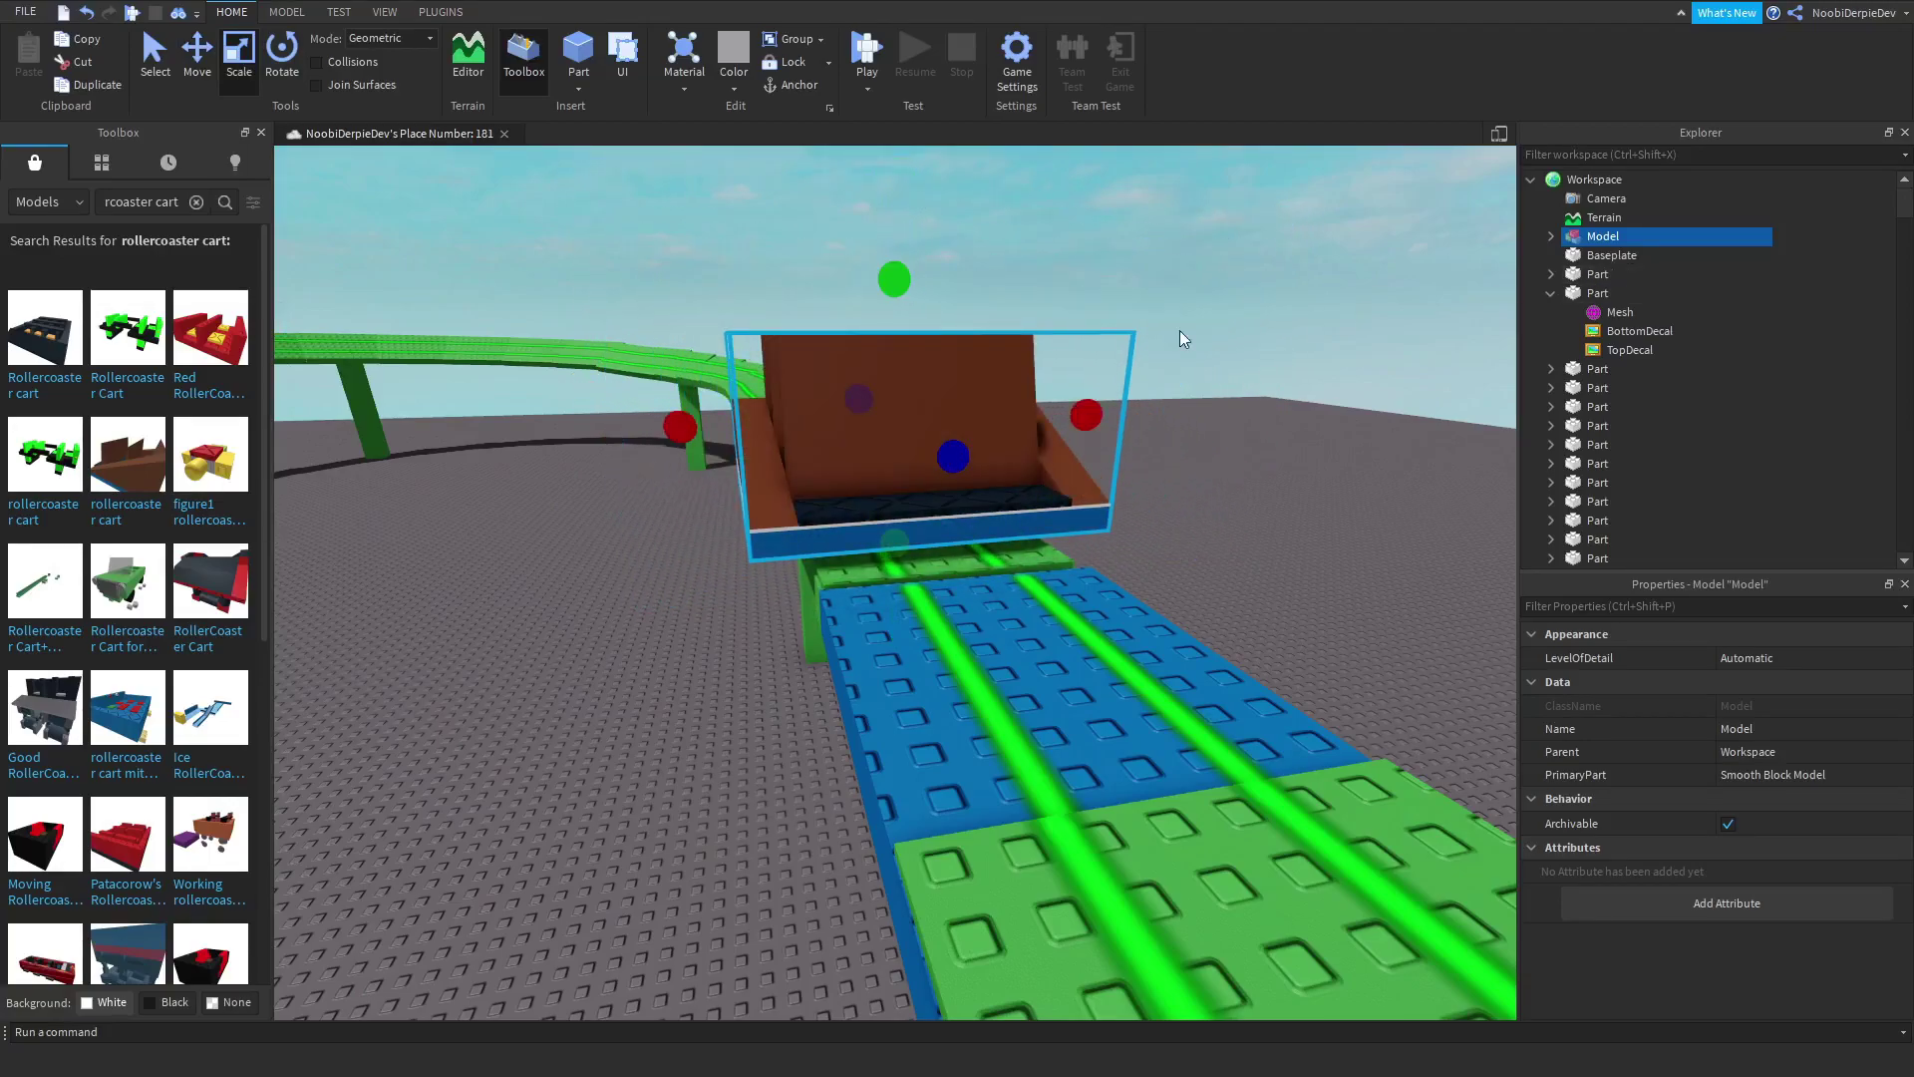
scroll(1057, 354, up, 3)
key(ctrl+2)
drag(896, 277, 882, 187)
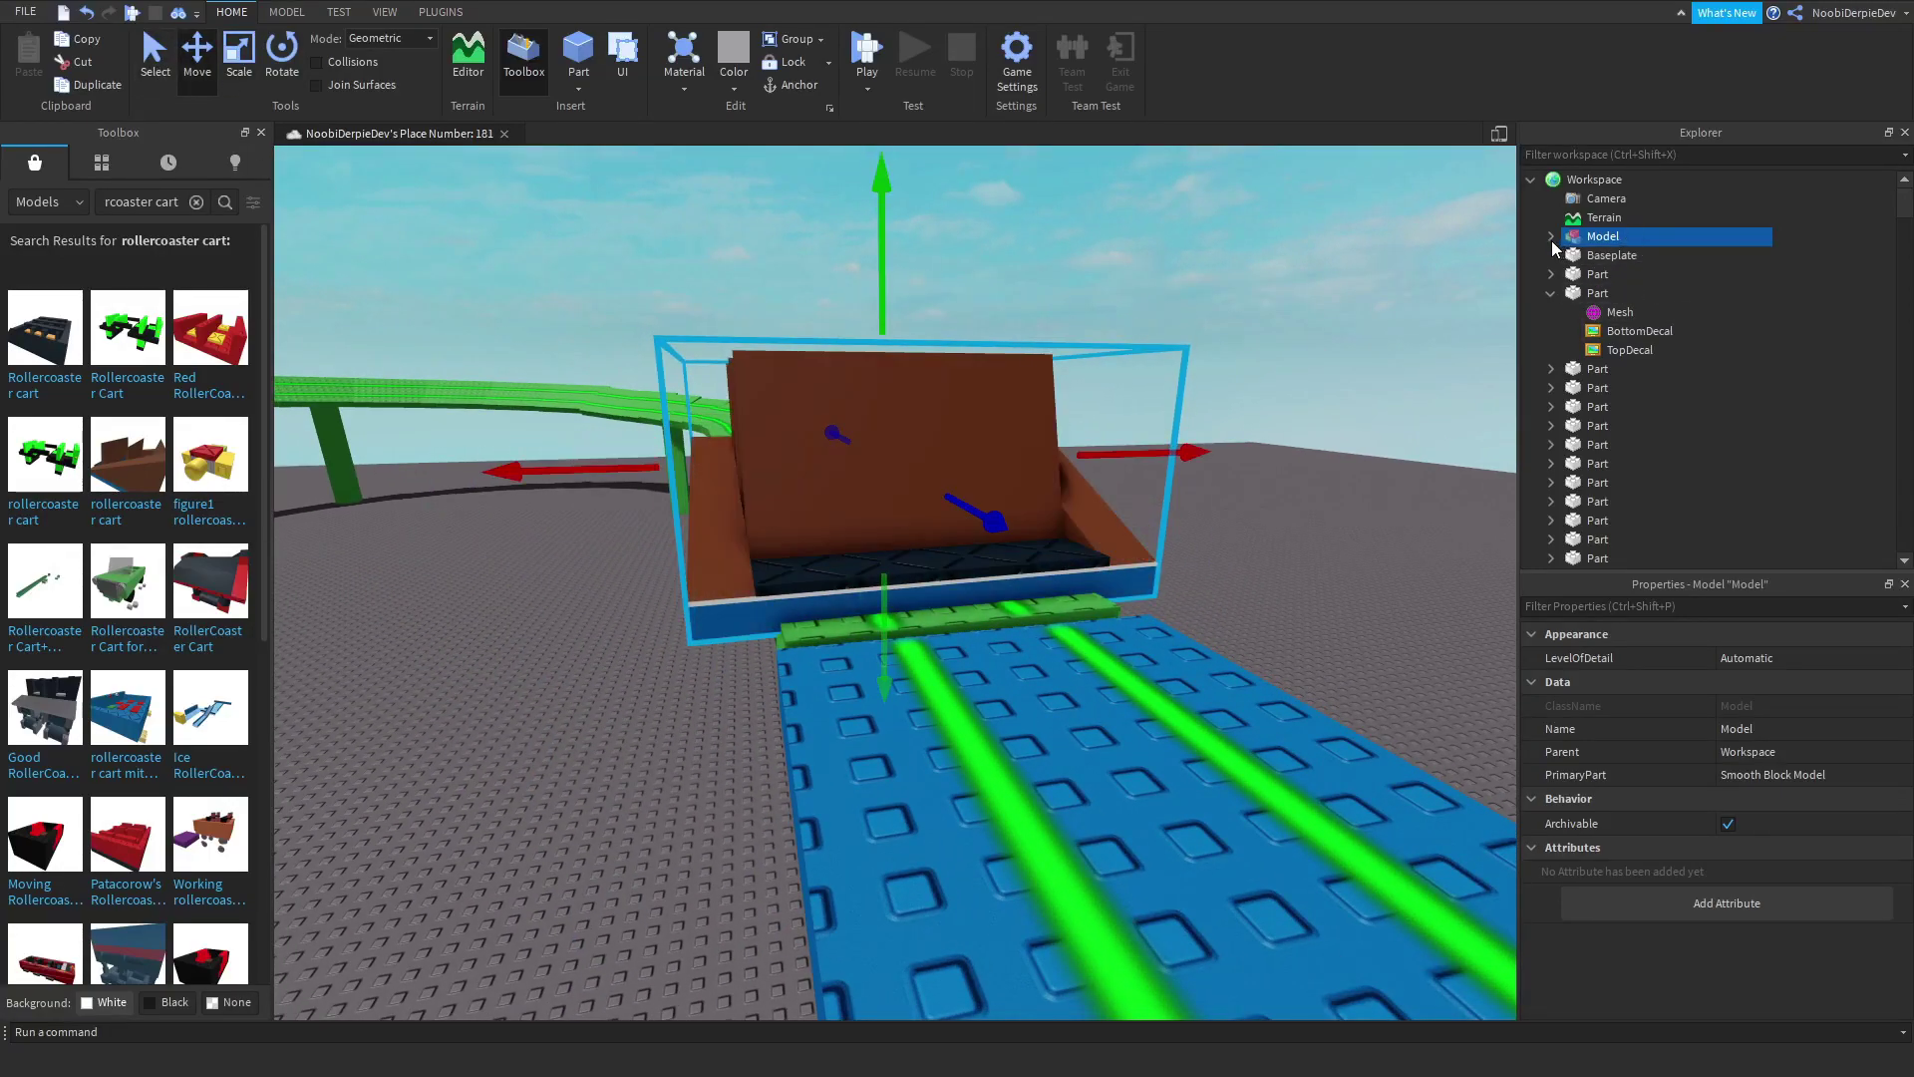
Step: Expand the cart in Explorer and ungroup its nested Model with Ctrl+U
click(1551, 242)
click(1616, 254)
right_drag(1064, 280, 1431, 317)
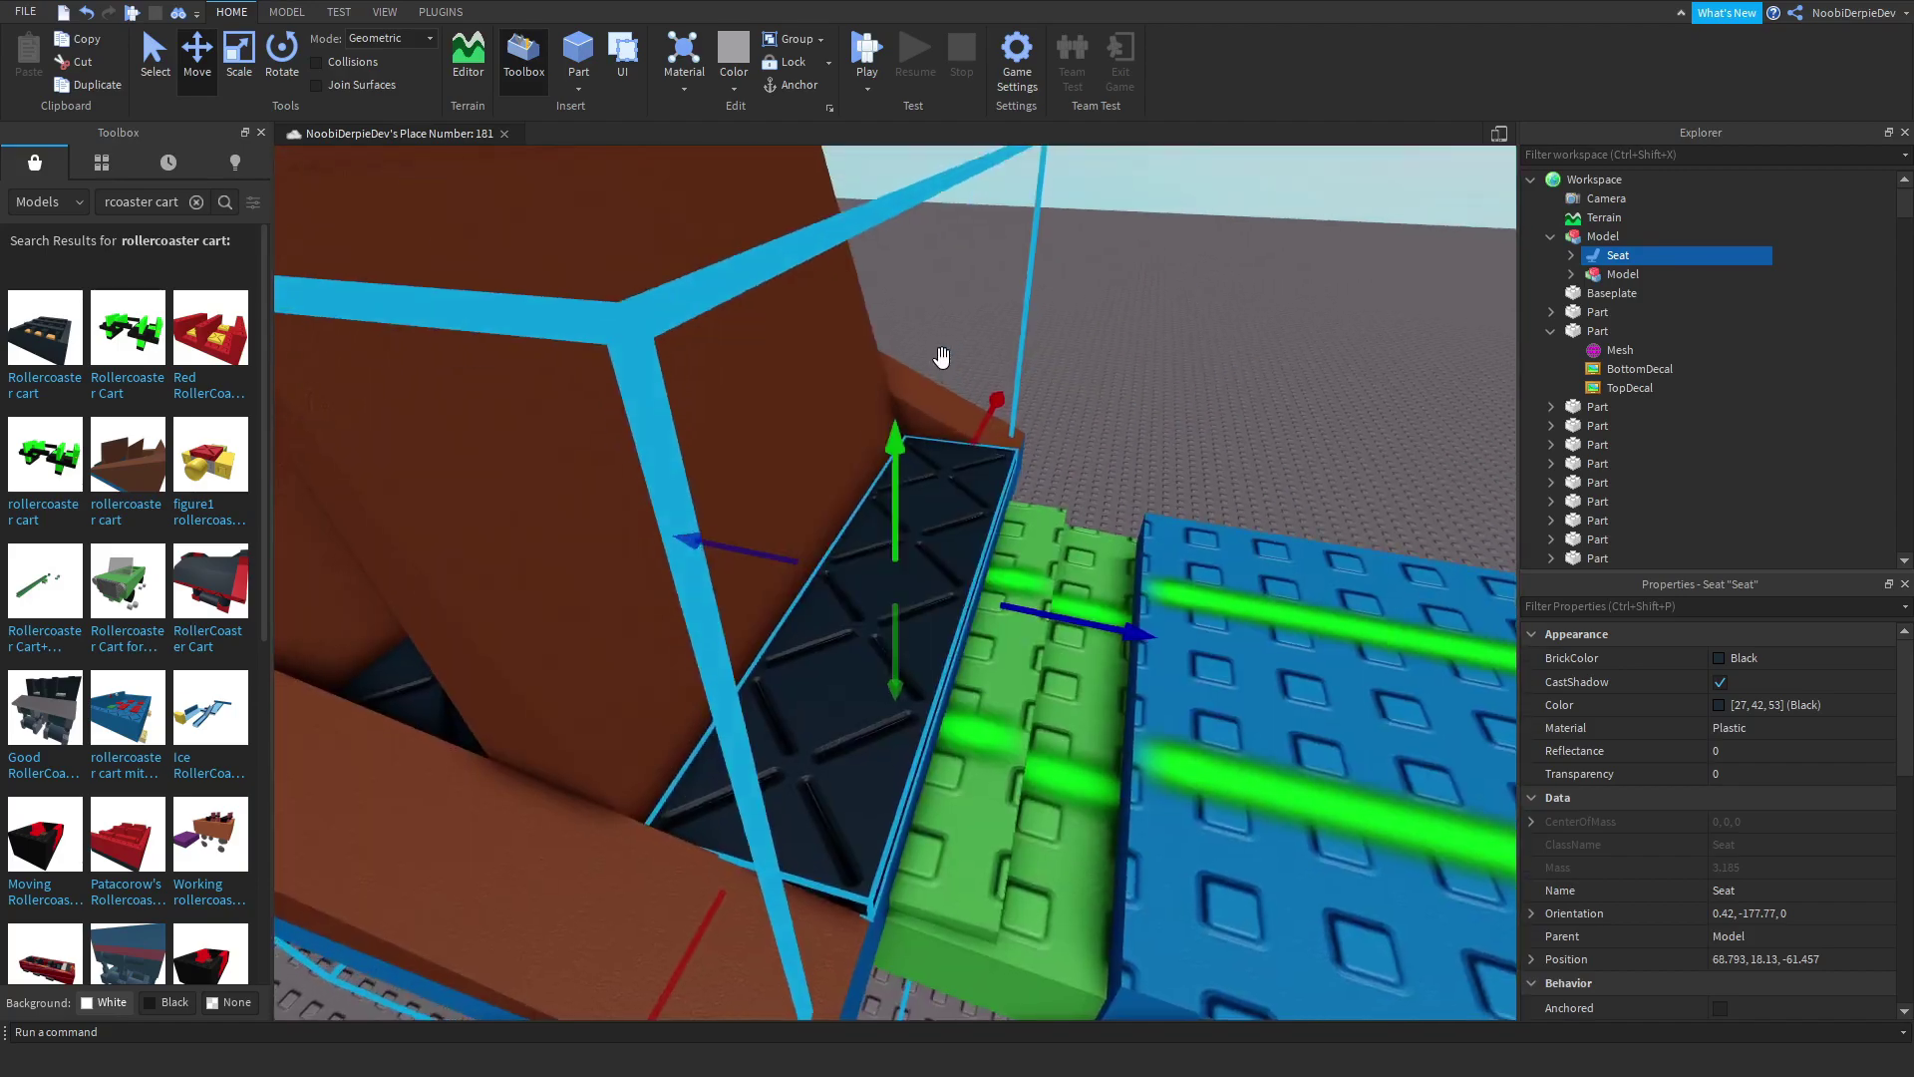
scroll(1431, 317, down, 4)
click(1591, 274)
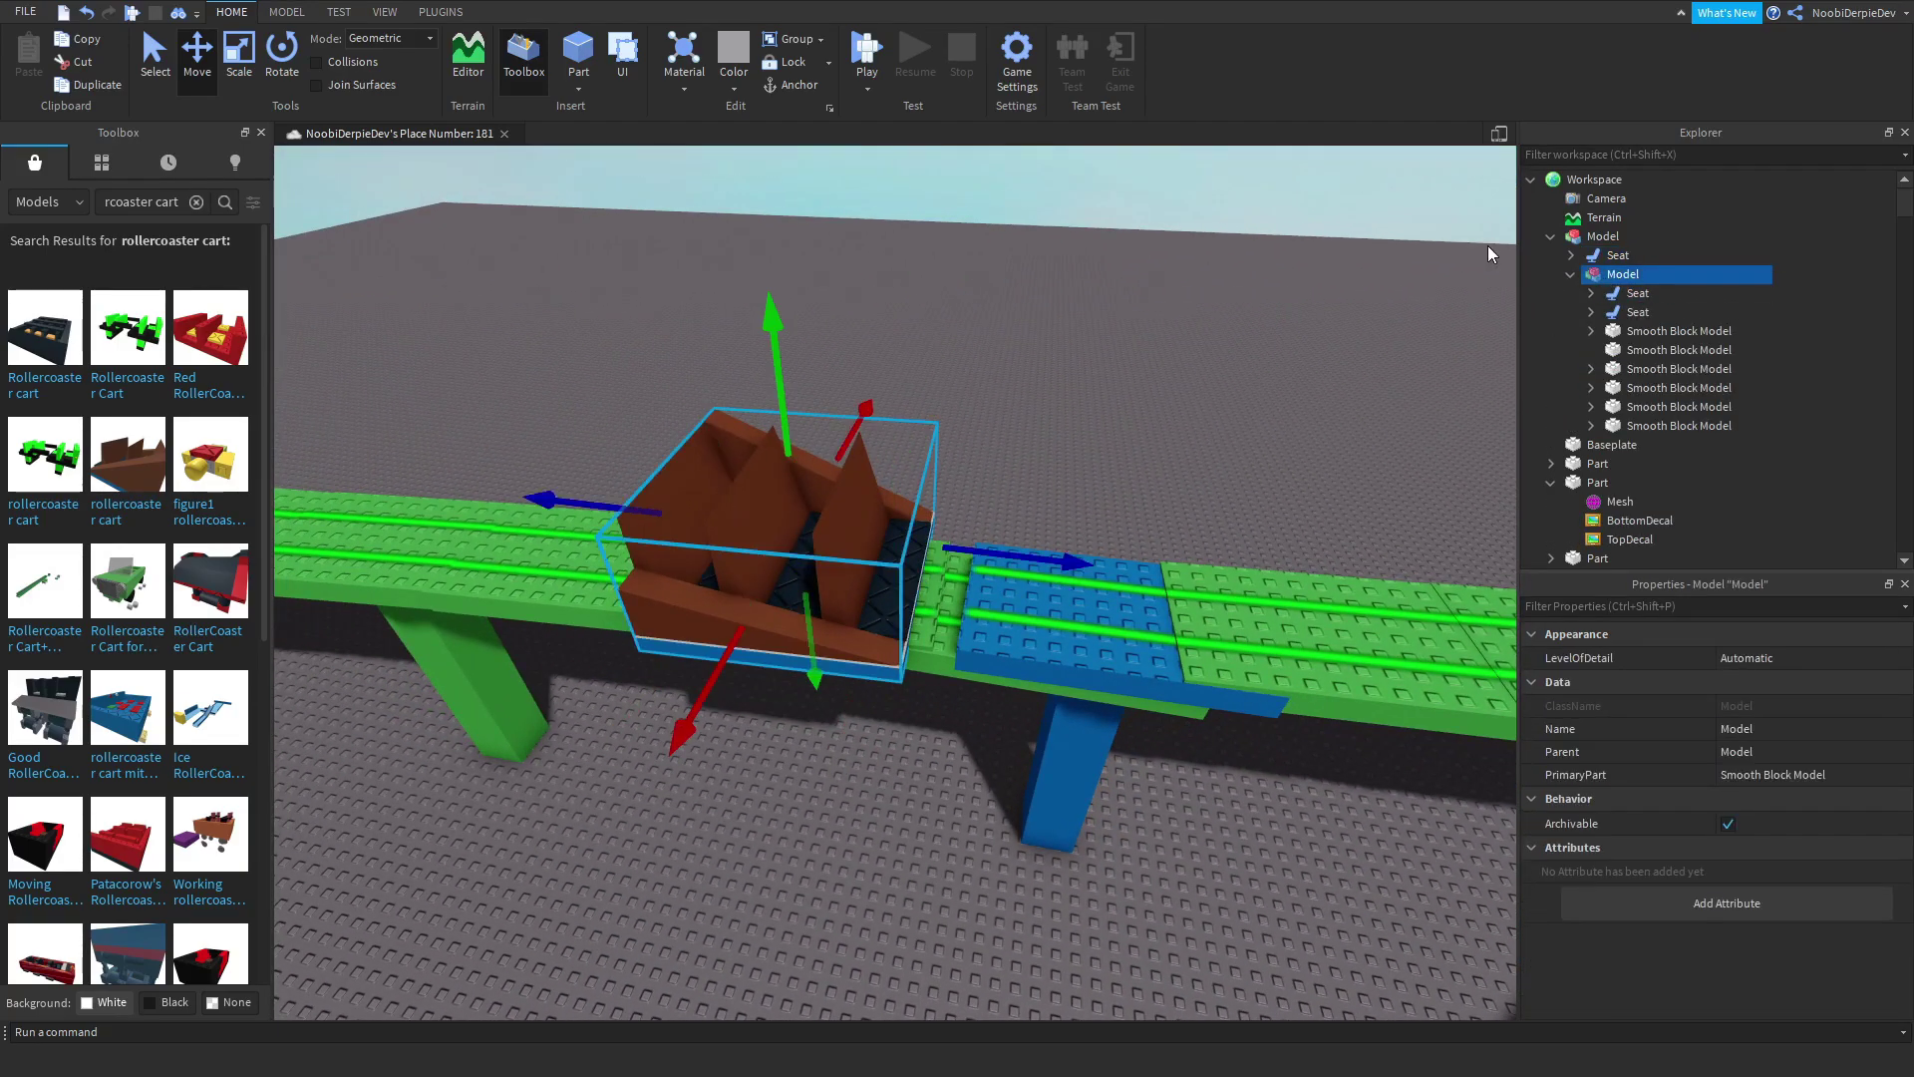
key(ctrl+u)
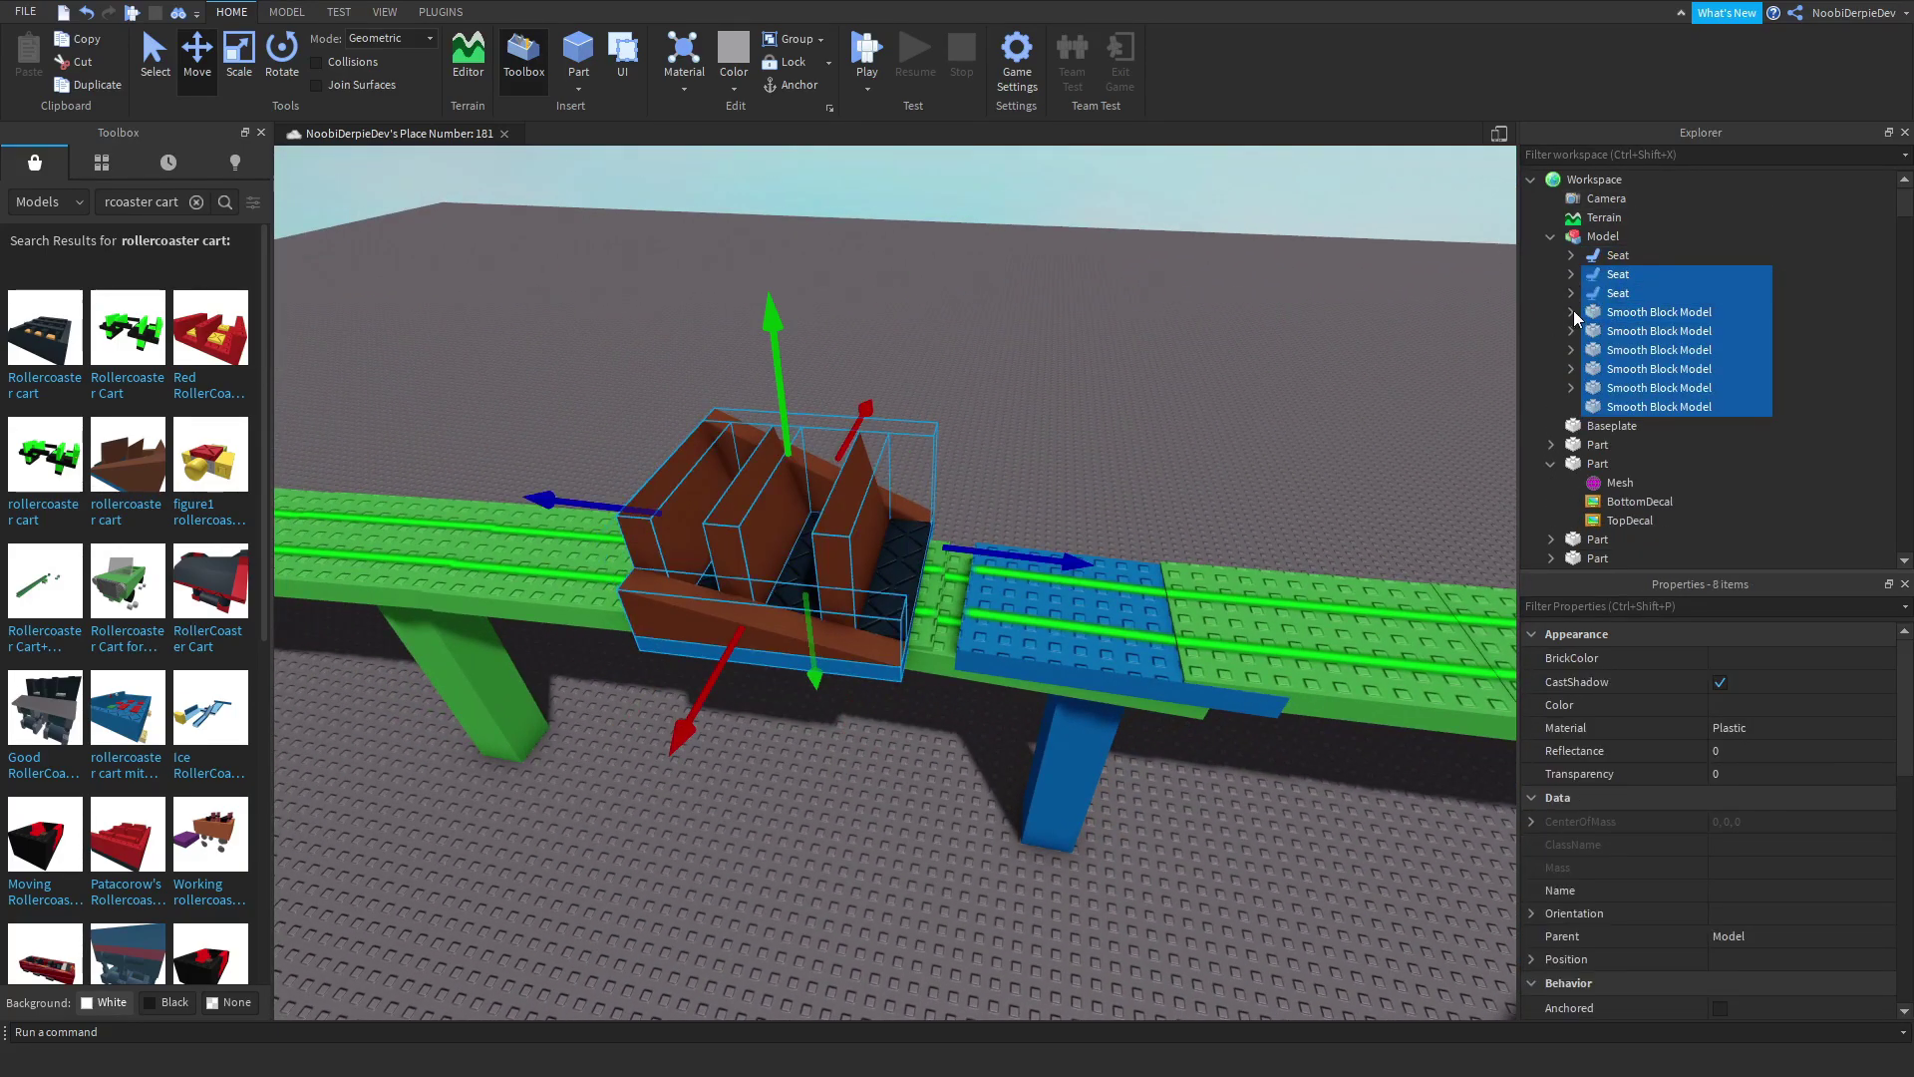
Step: Delete the Weld joints from each of the cart's Seats
click(1590, 311)
click(1570, 275)
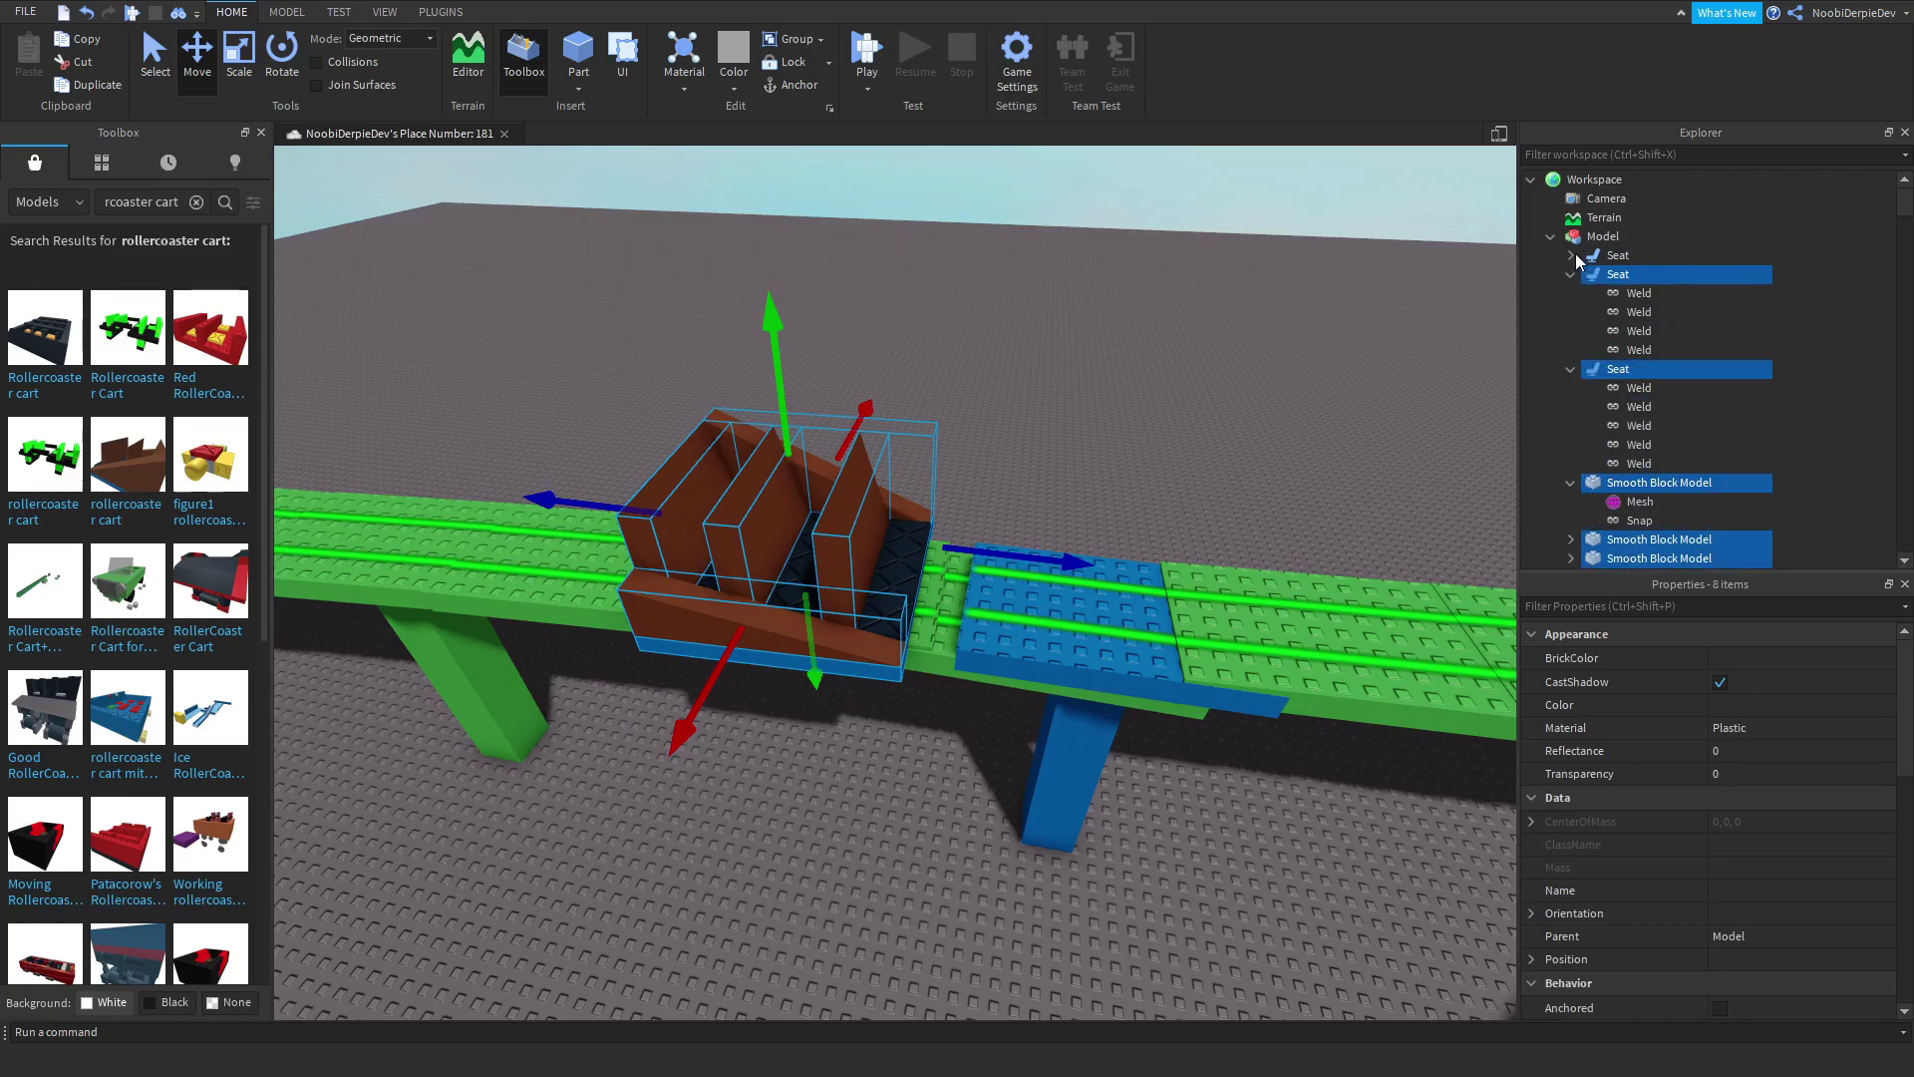
click(1638, 274)
shift+click(1638, 331)
key(Delete)
click(1638, 294)
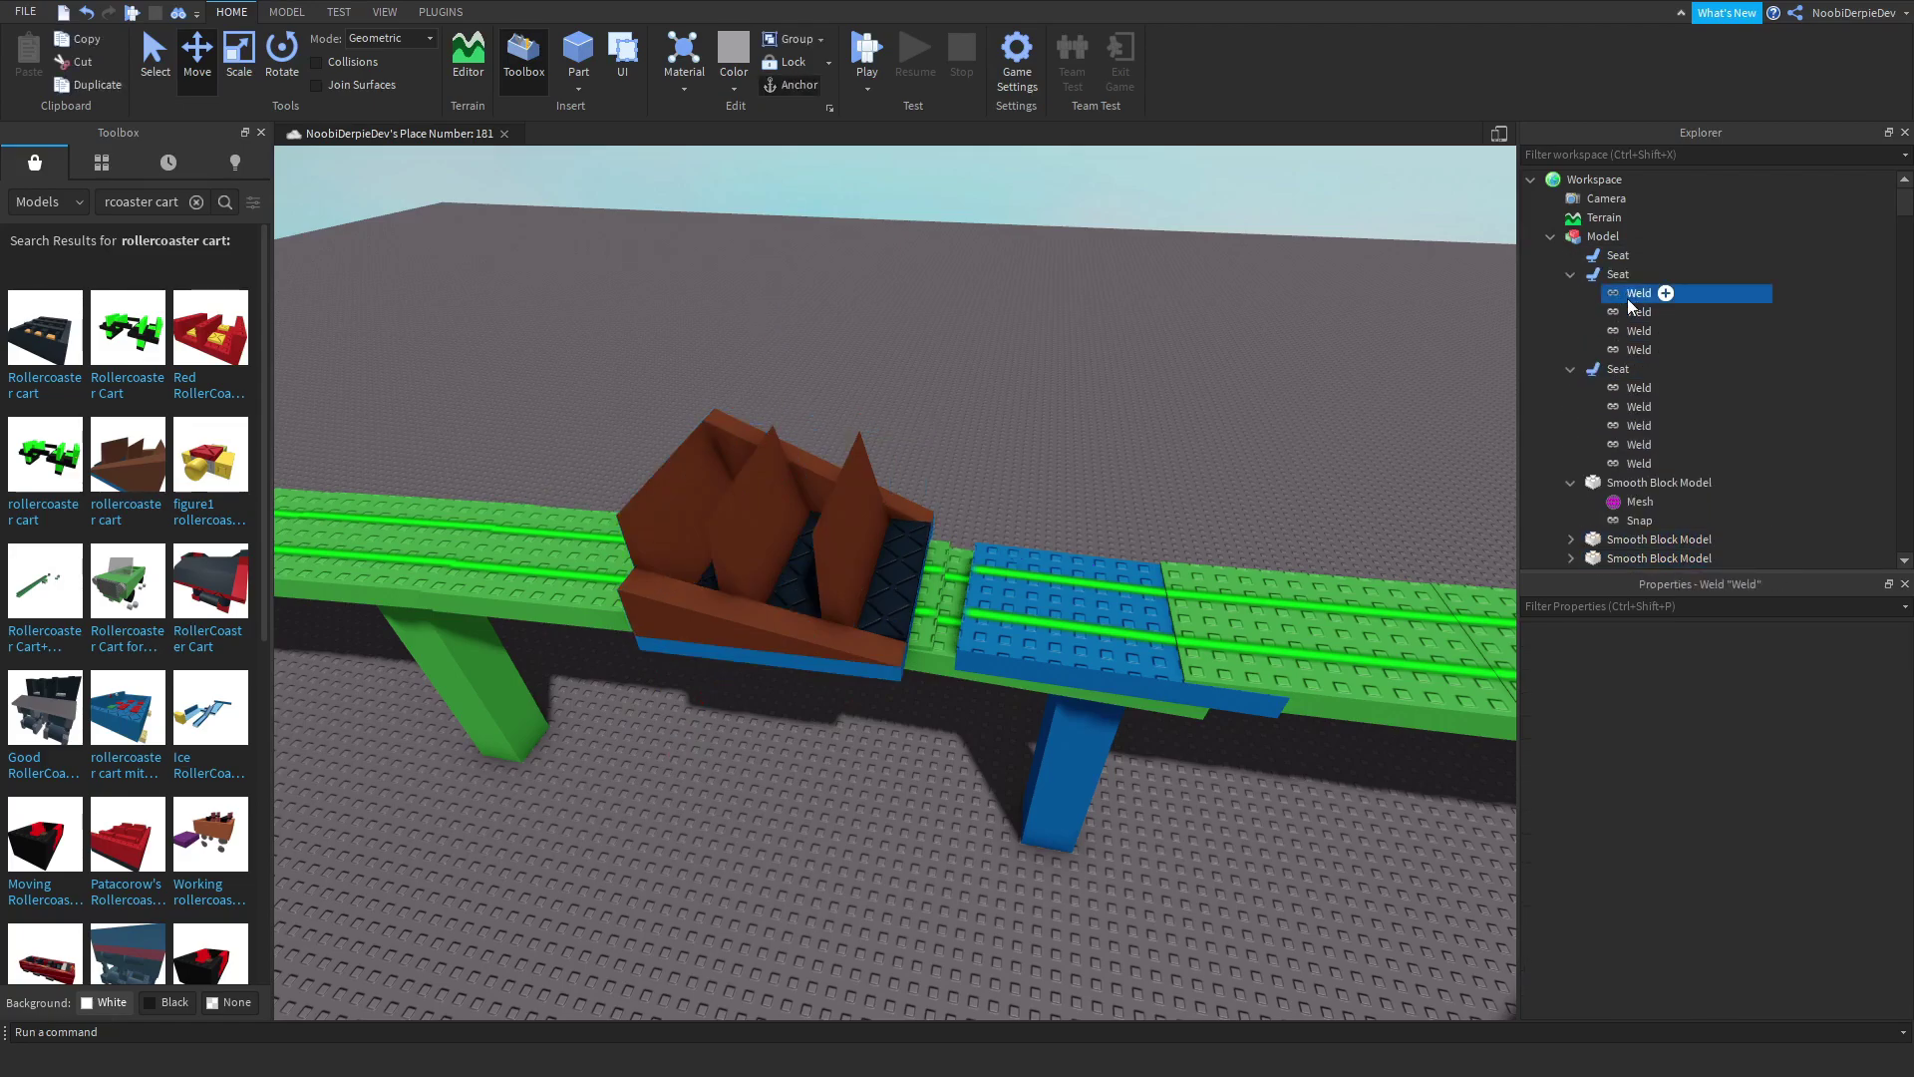
shift+click(1638, 348)
key(Delete)
click(1638, 311)
shift+click(1638, 387)
key(Delete)
click(1618, 293)
key(Delete)
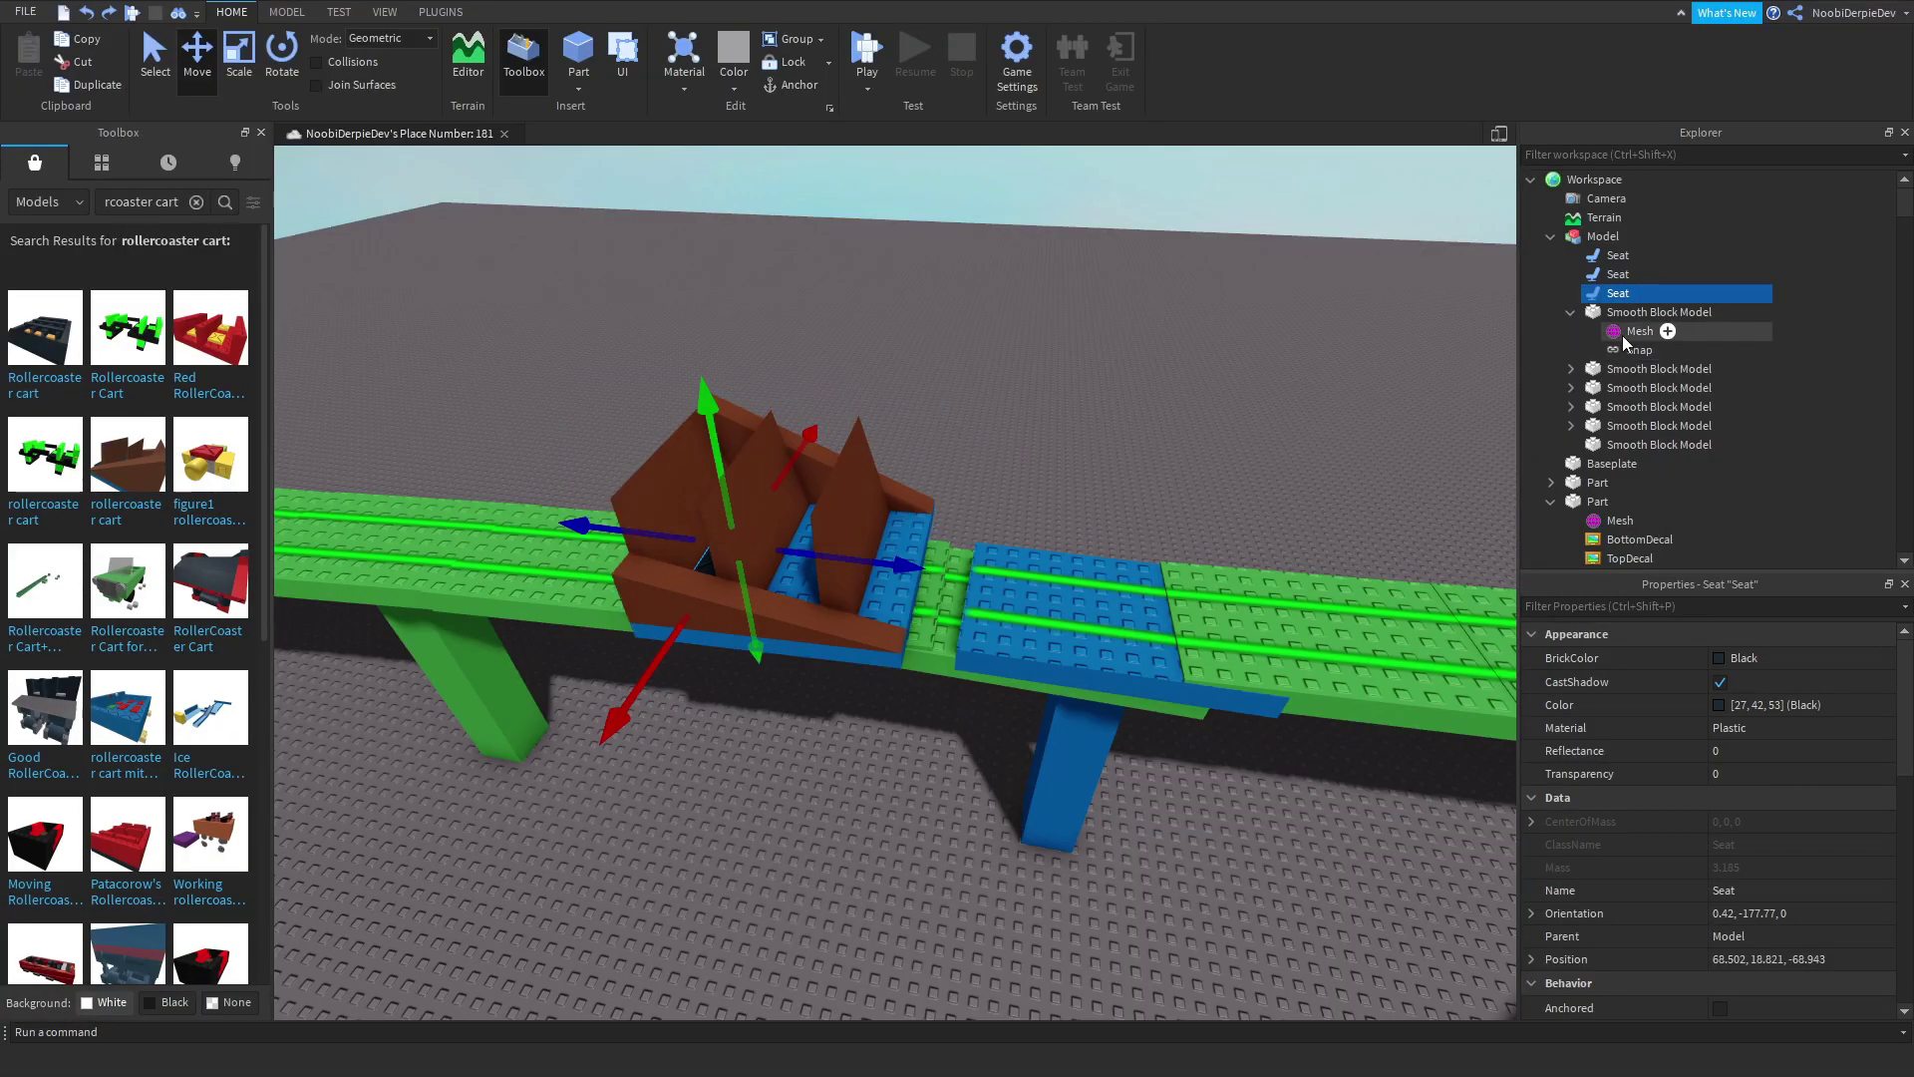
Step: Delete the Snap and Weld joints from each Smooth Block Model
click(1639, 349)
key(Delete)
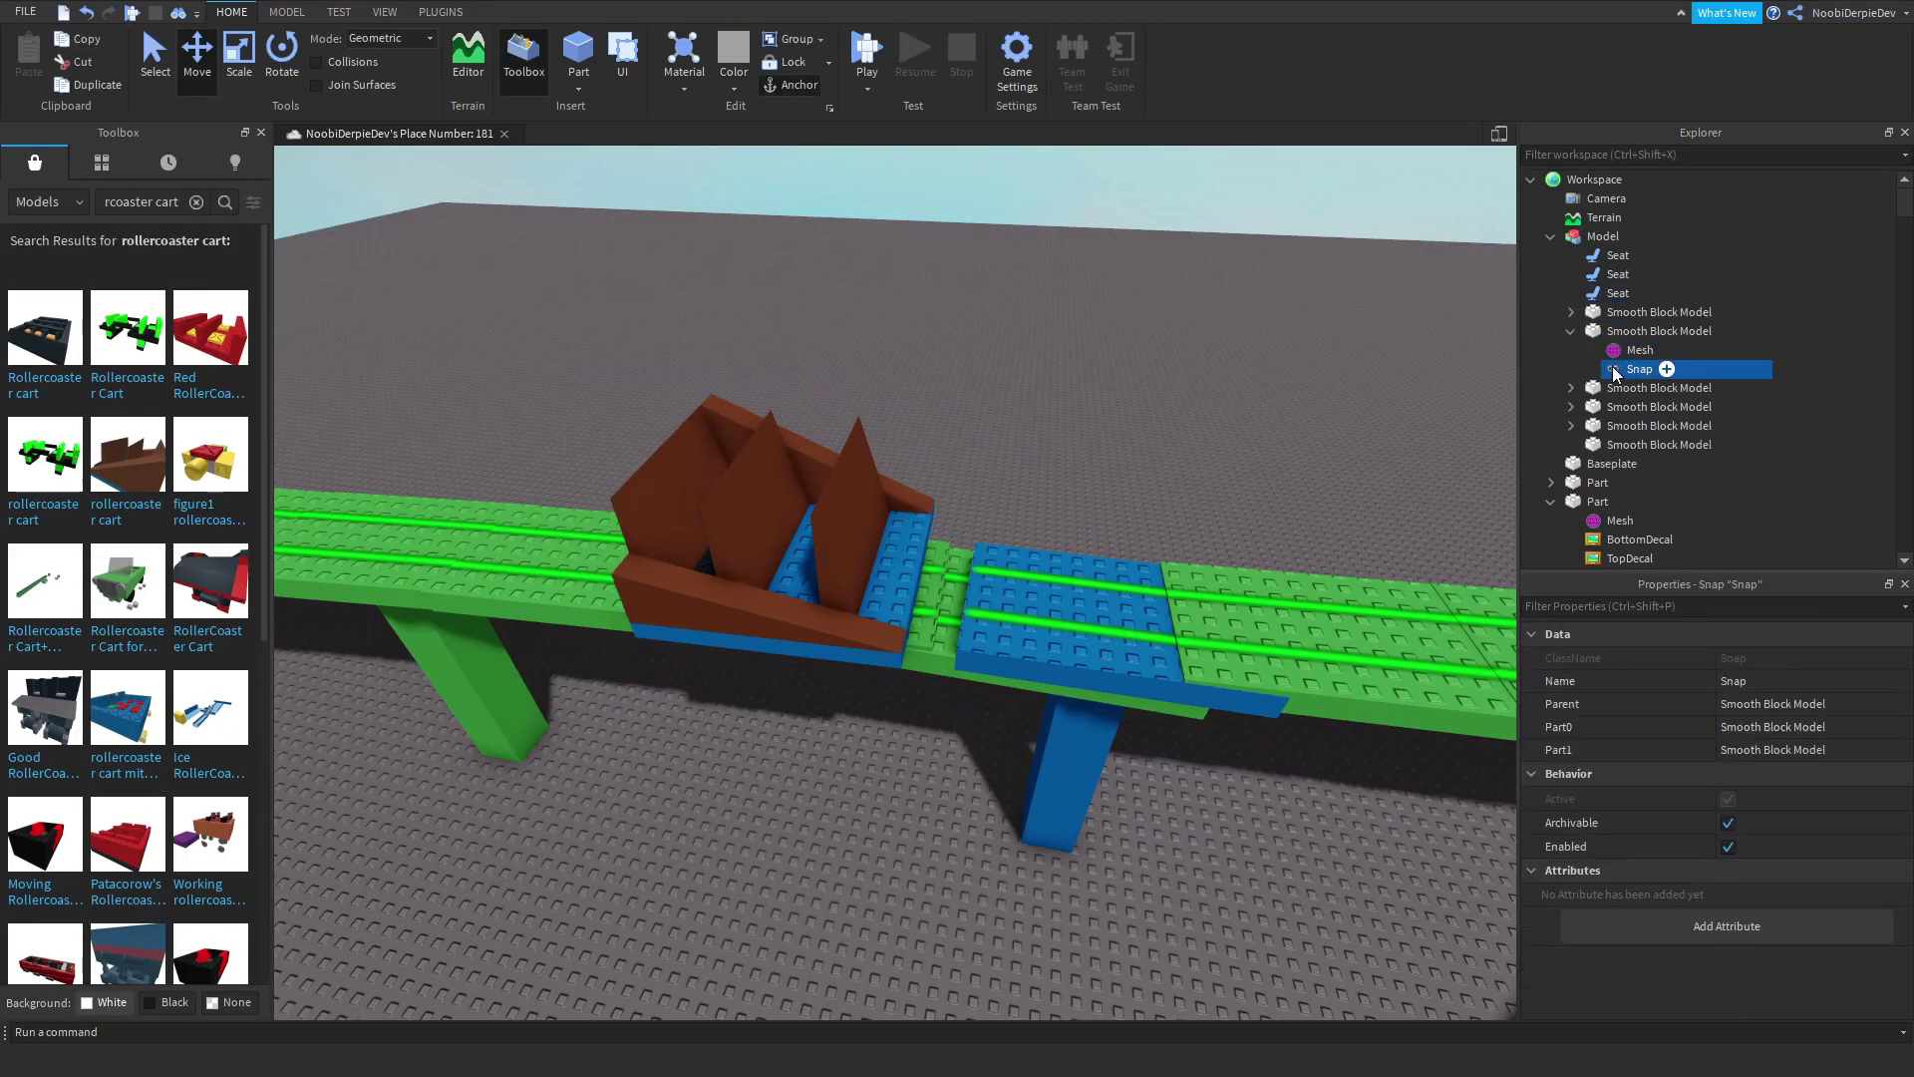
click(1566, 313)
click(1571, 331)
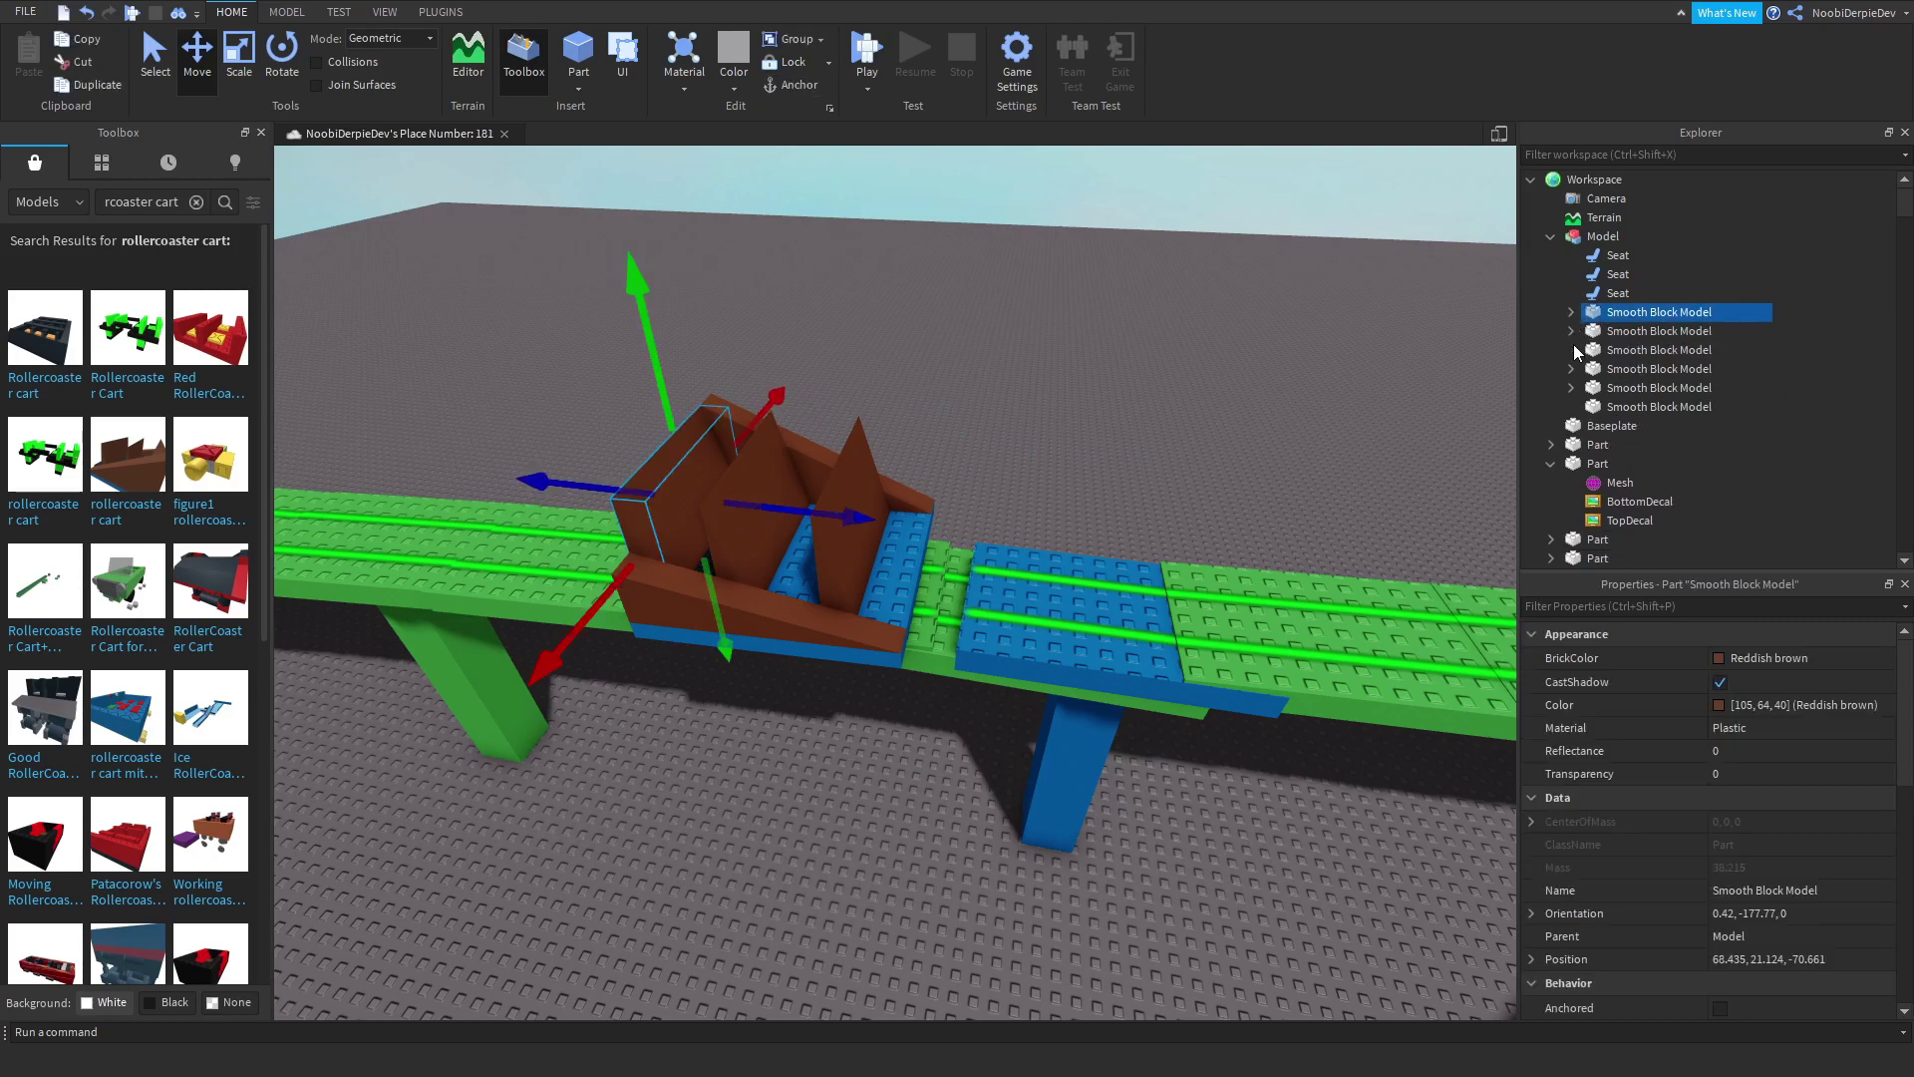
click(1571, 350)
click(1639, 388)
key(Delete)
click(1638, 388)
key(Delete)
click(1570, 368)
click(1570, 405)
click(1639, 426)
key(Delete)
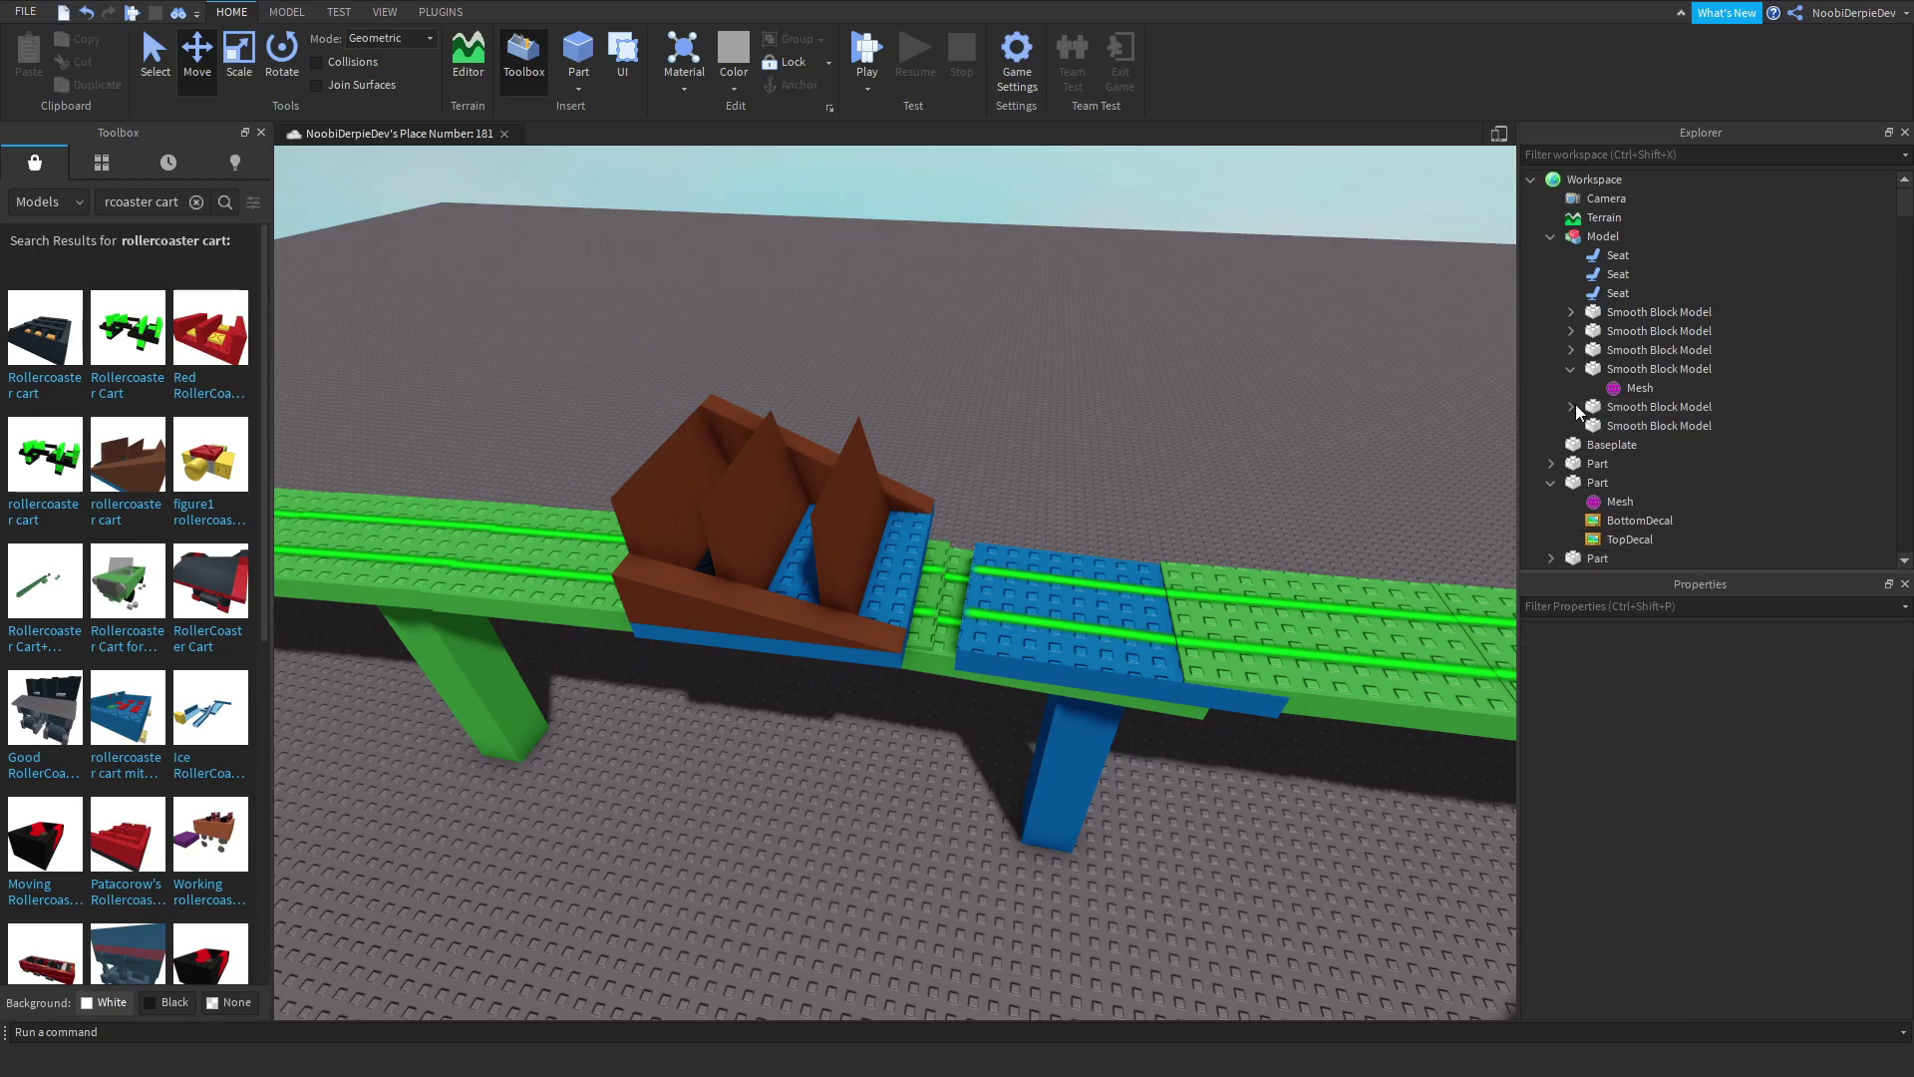
click(1570, 387)
Step: Select the cart model, collapse Workspace, and view the cart on the track
click(1603, 236)
click(1531, 180)
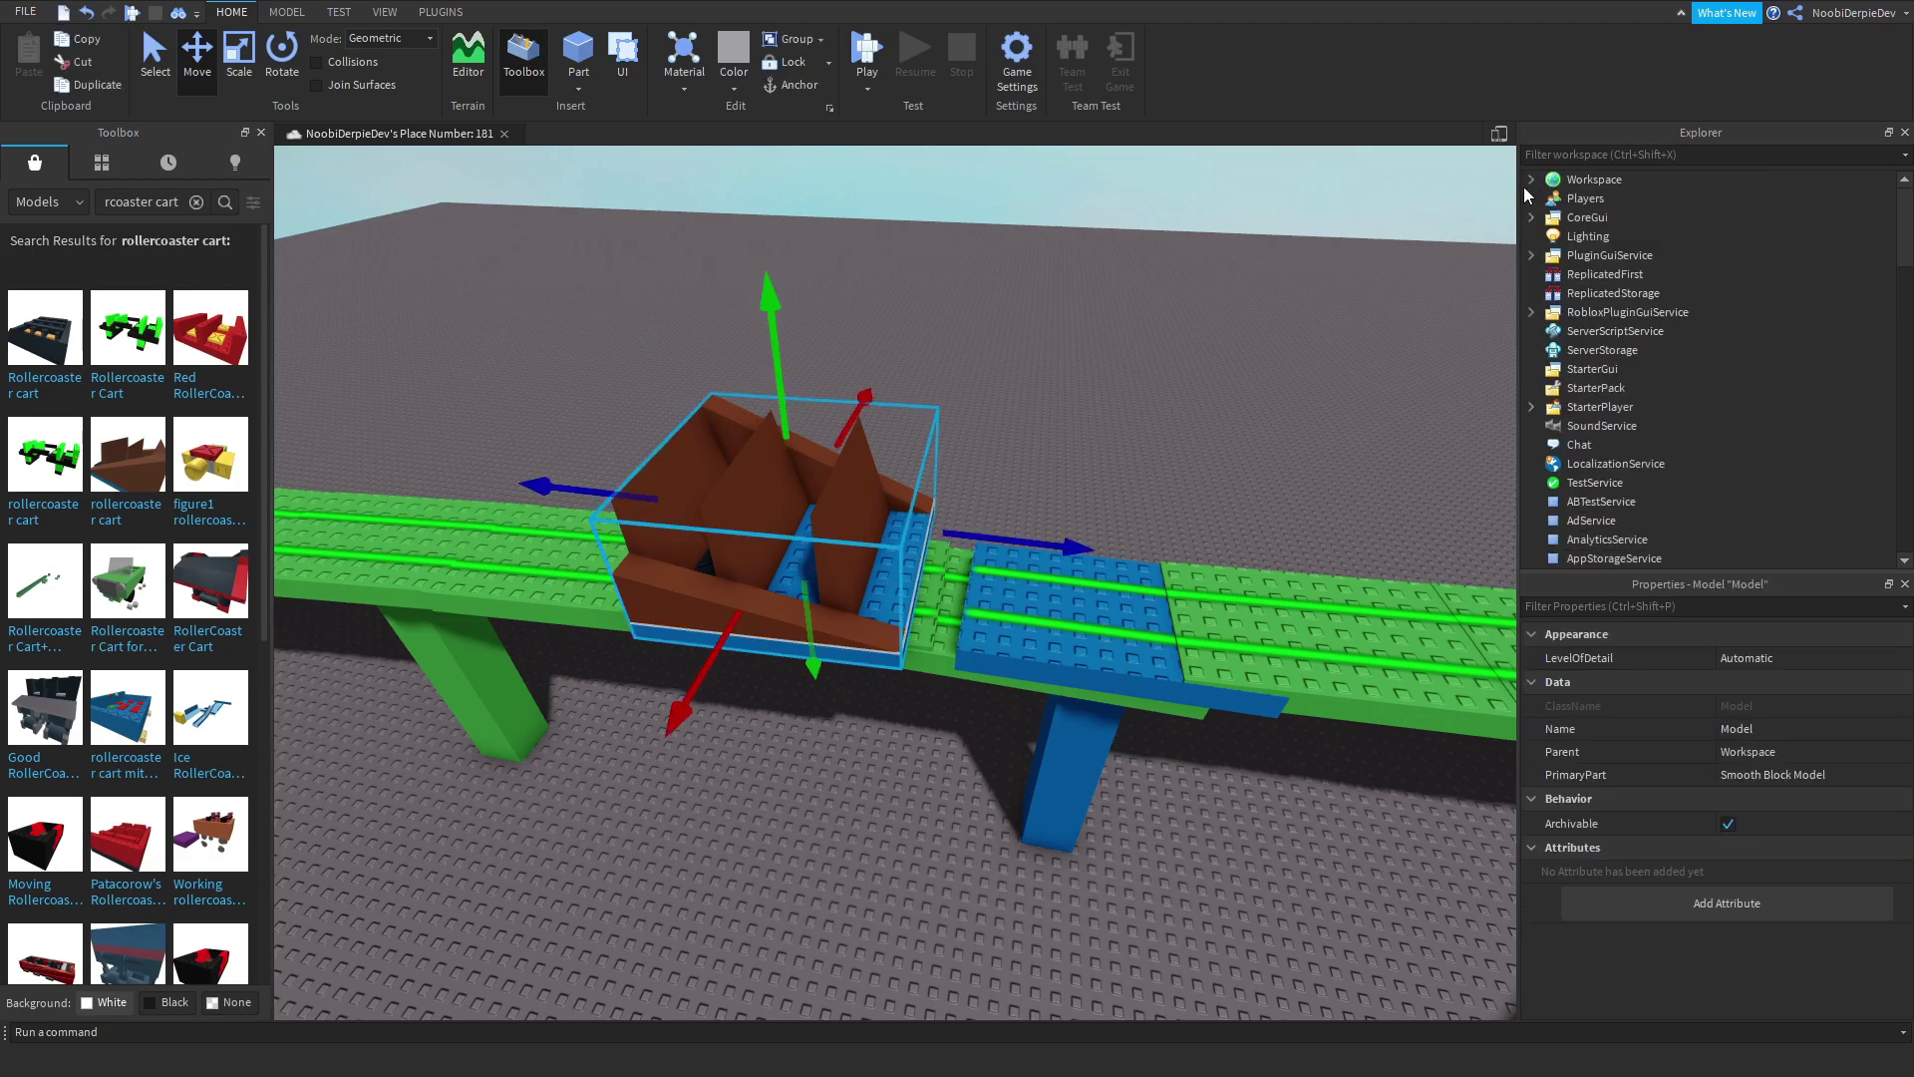
mouse_move(898, 450)
right_down()
mouse_move(1030, 366)
mouse_move(748, 523)
right_up()
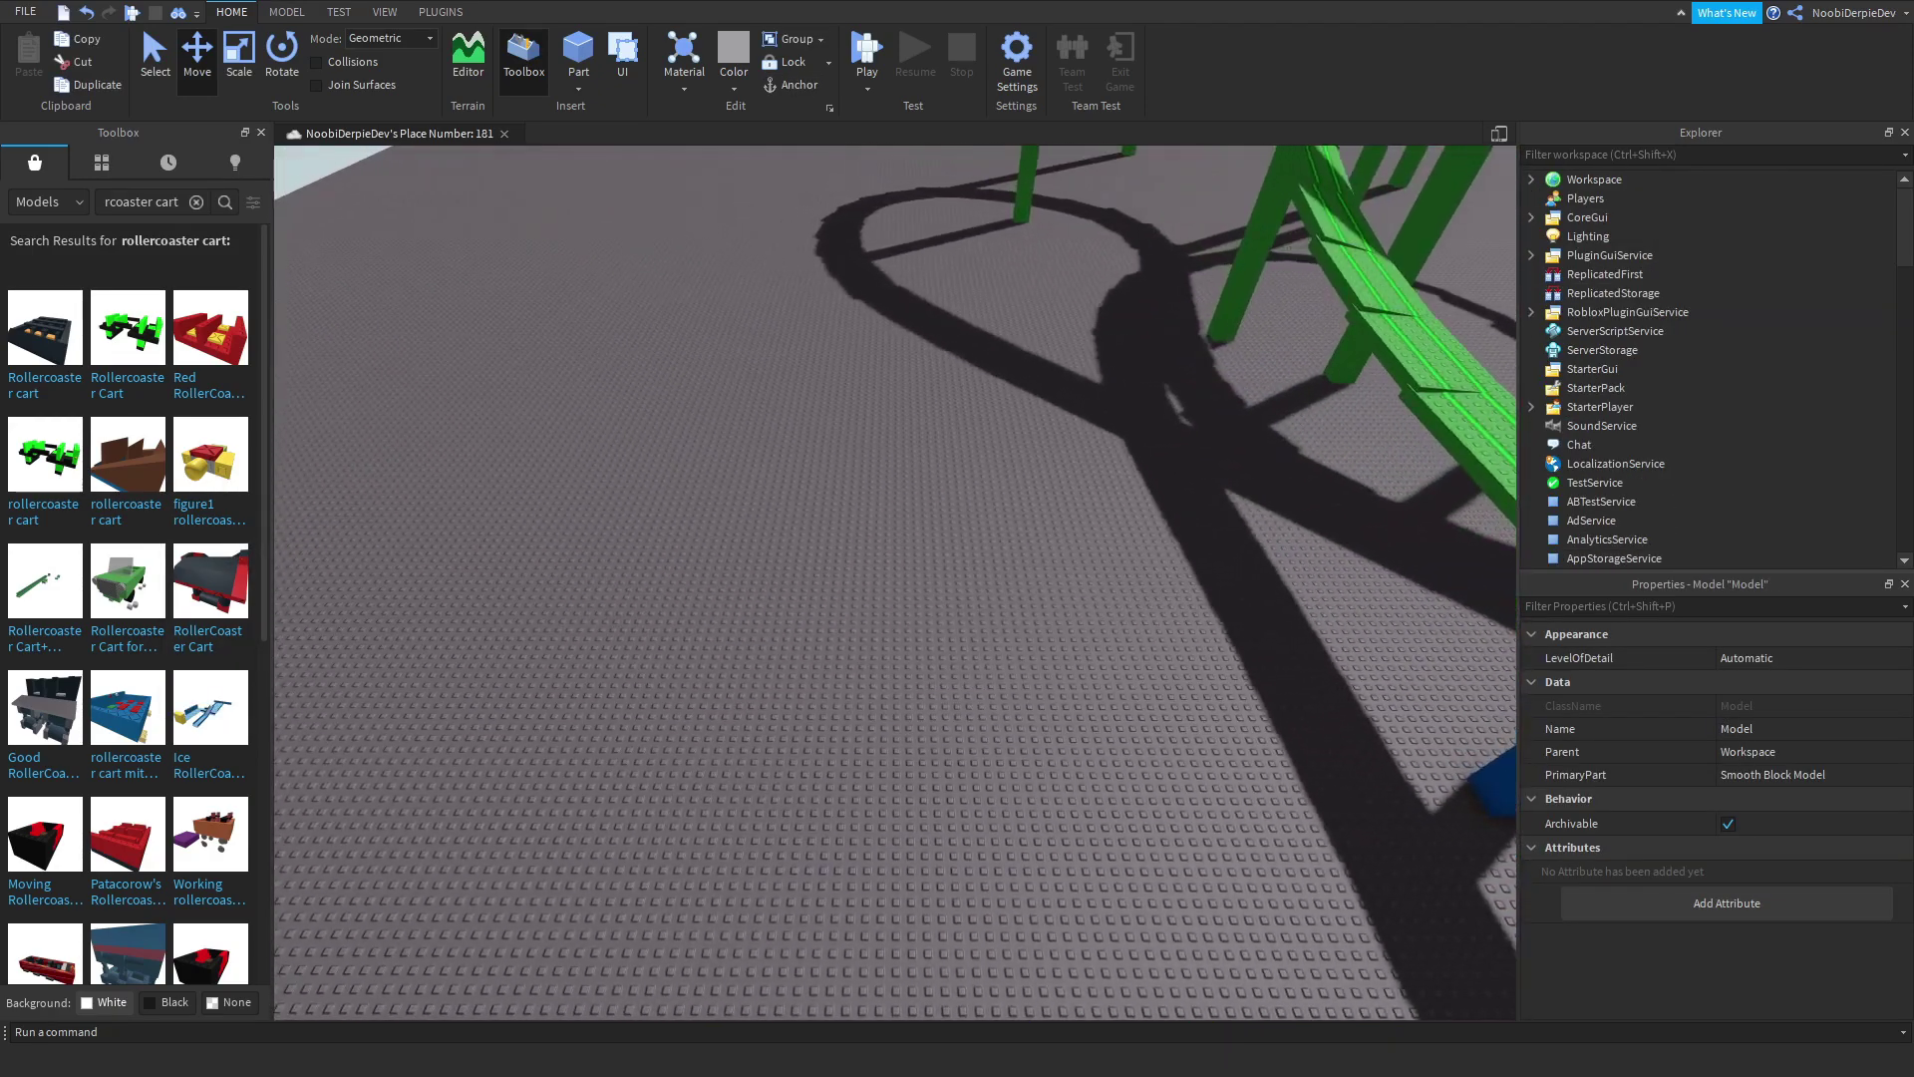
mouse_move(898, 523)
right_down()
mouse_move(407, 644)
mouse_move(598, 523)
right_up()
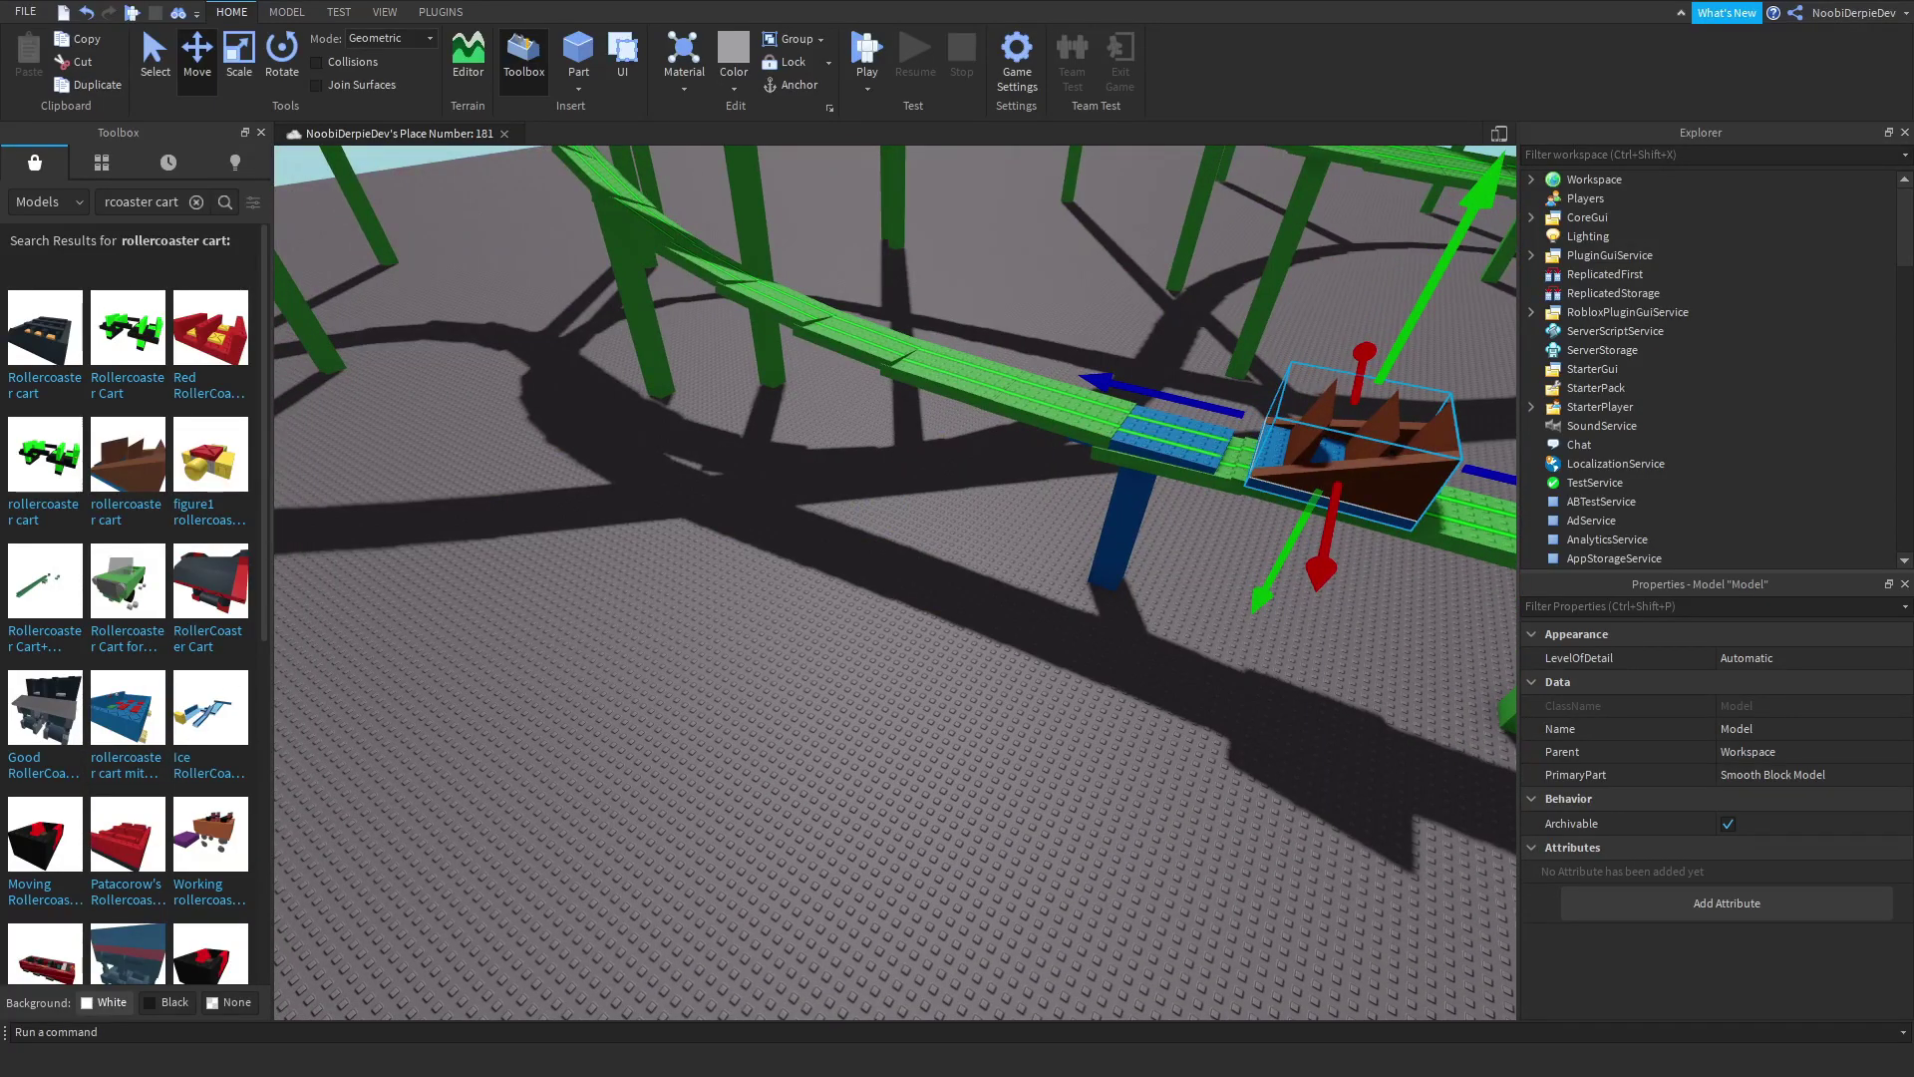
Step: Add a Script named MoveCoaster to ServerScriptService and close the Toolbox
click(1615, 330)
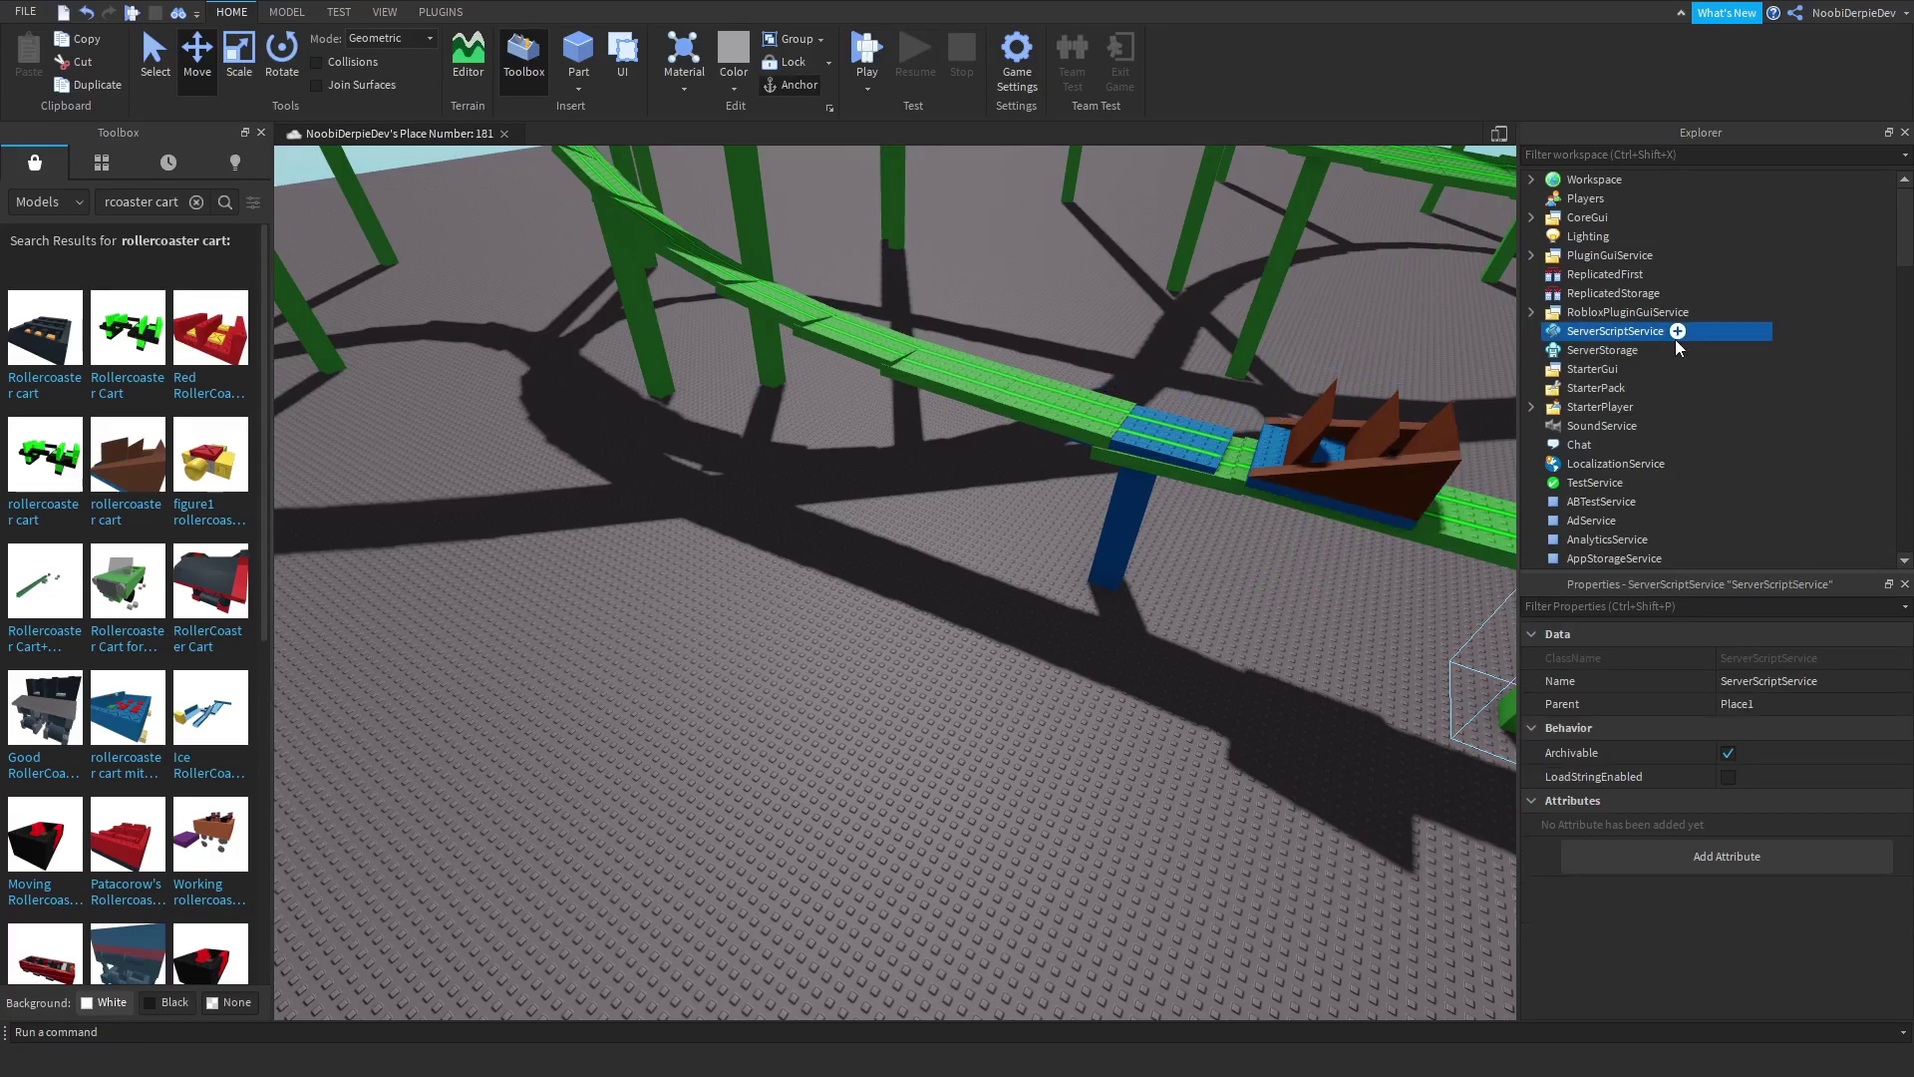
click(1675, 331)
click(1571, 423)
text(MoveCoaster)
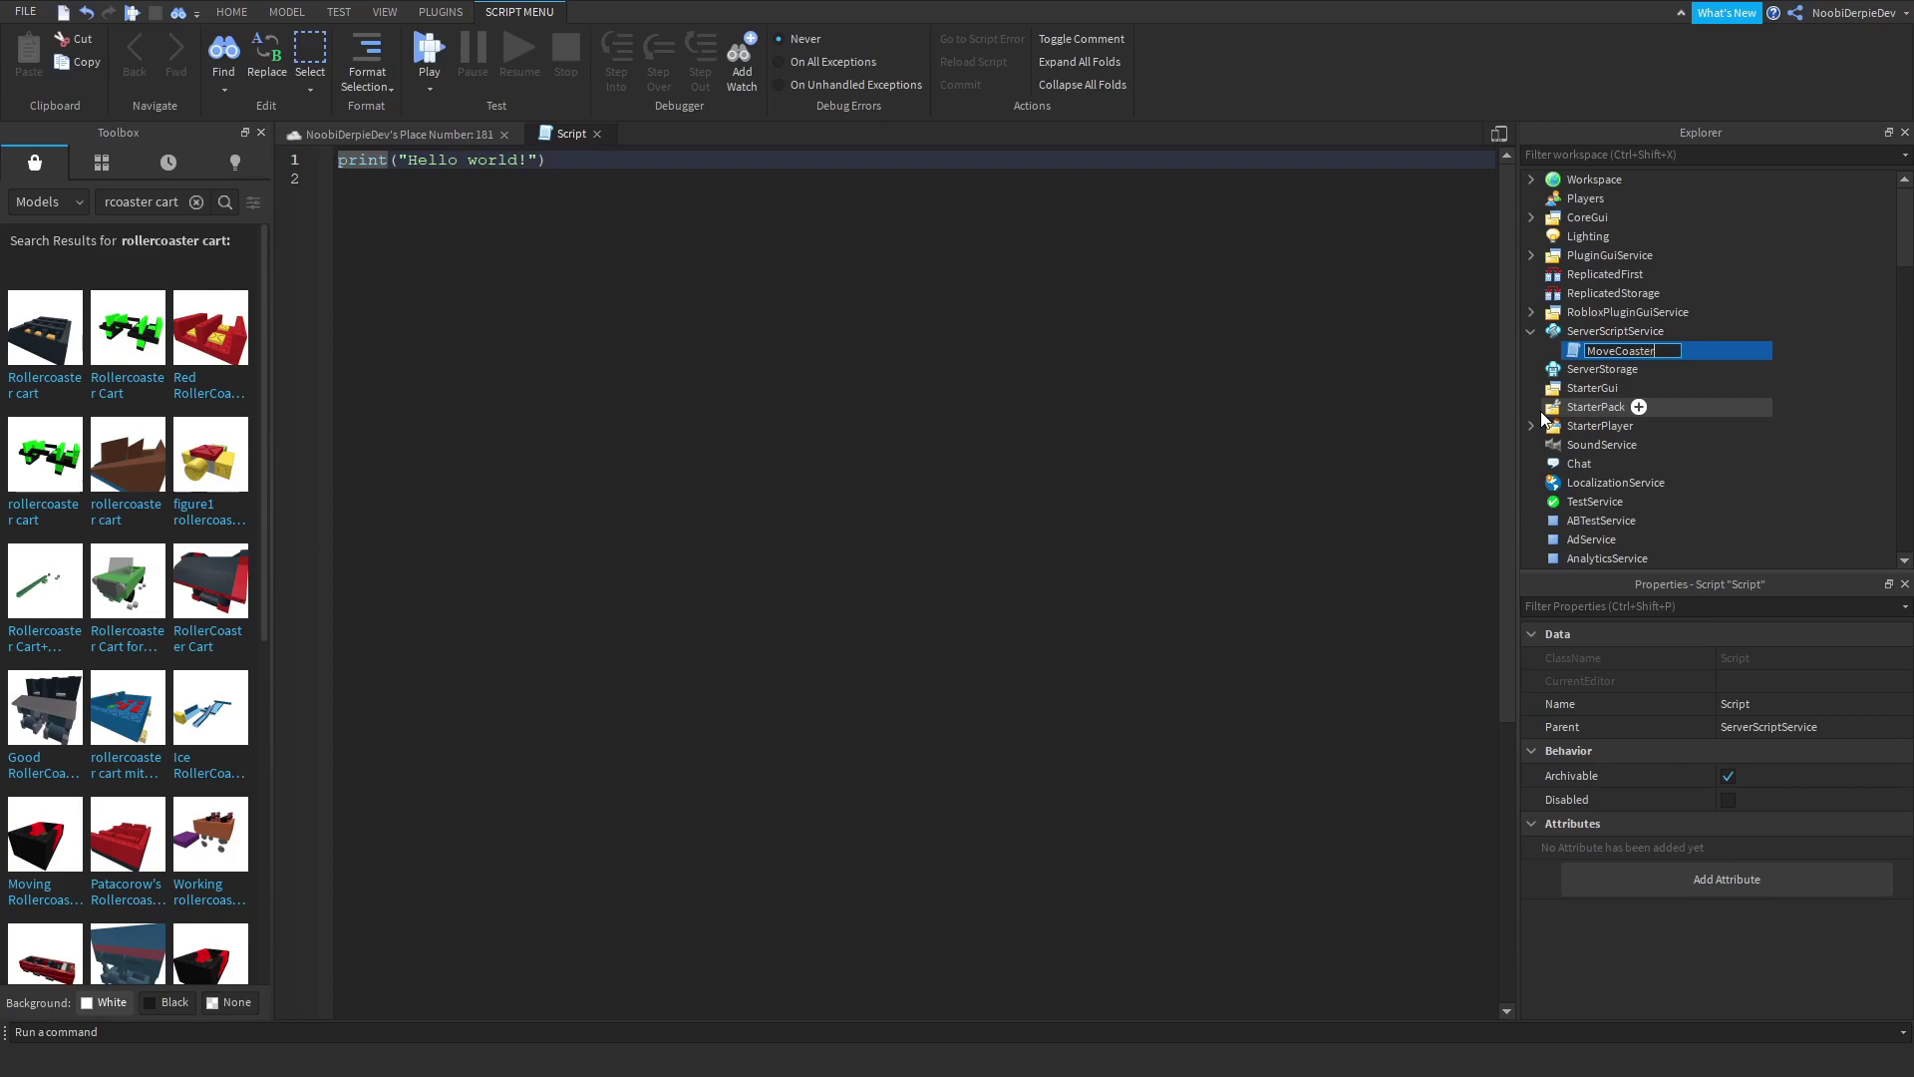
key(Return)
click(247, 133)
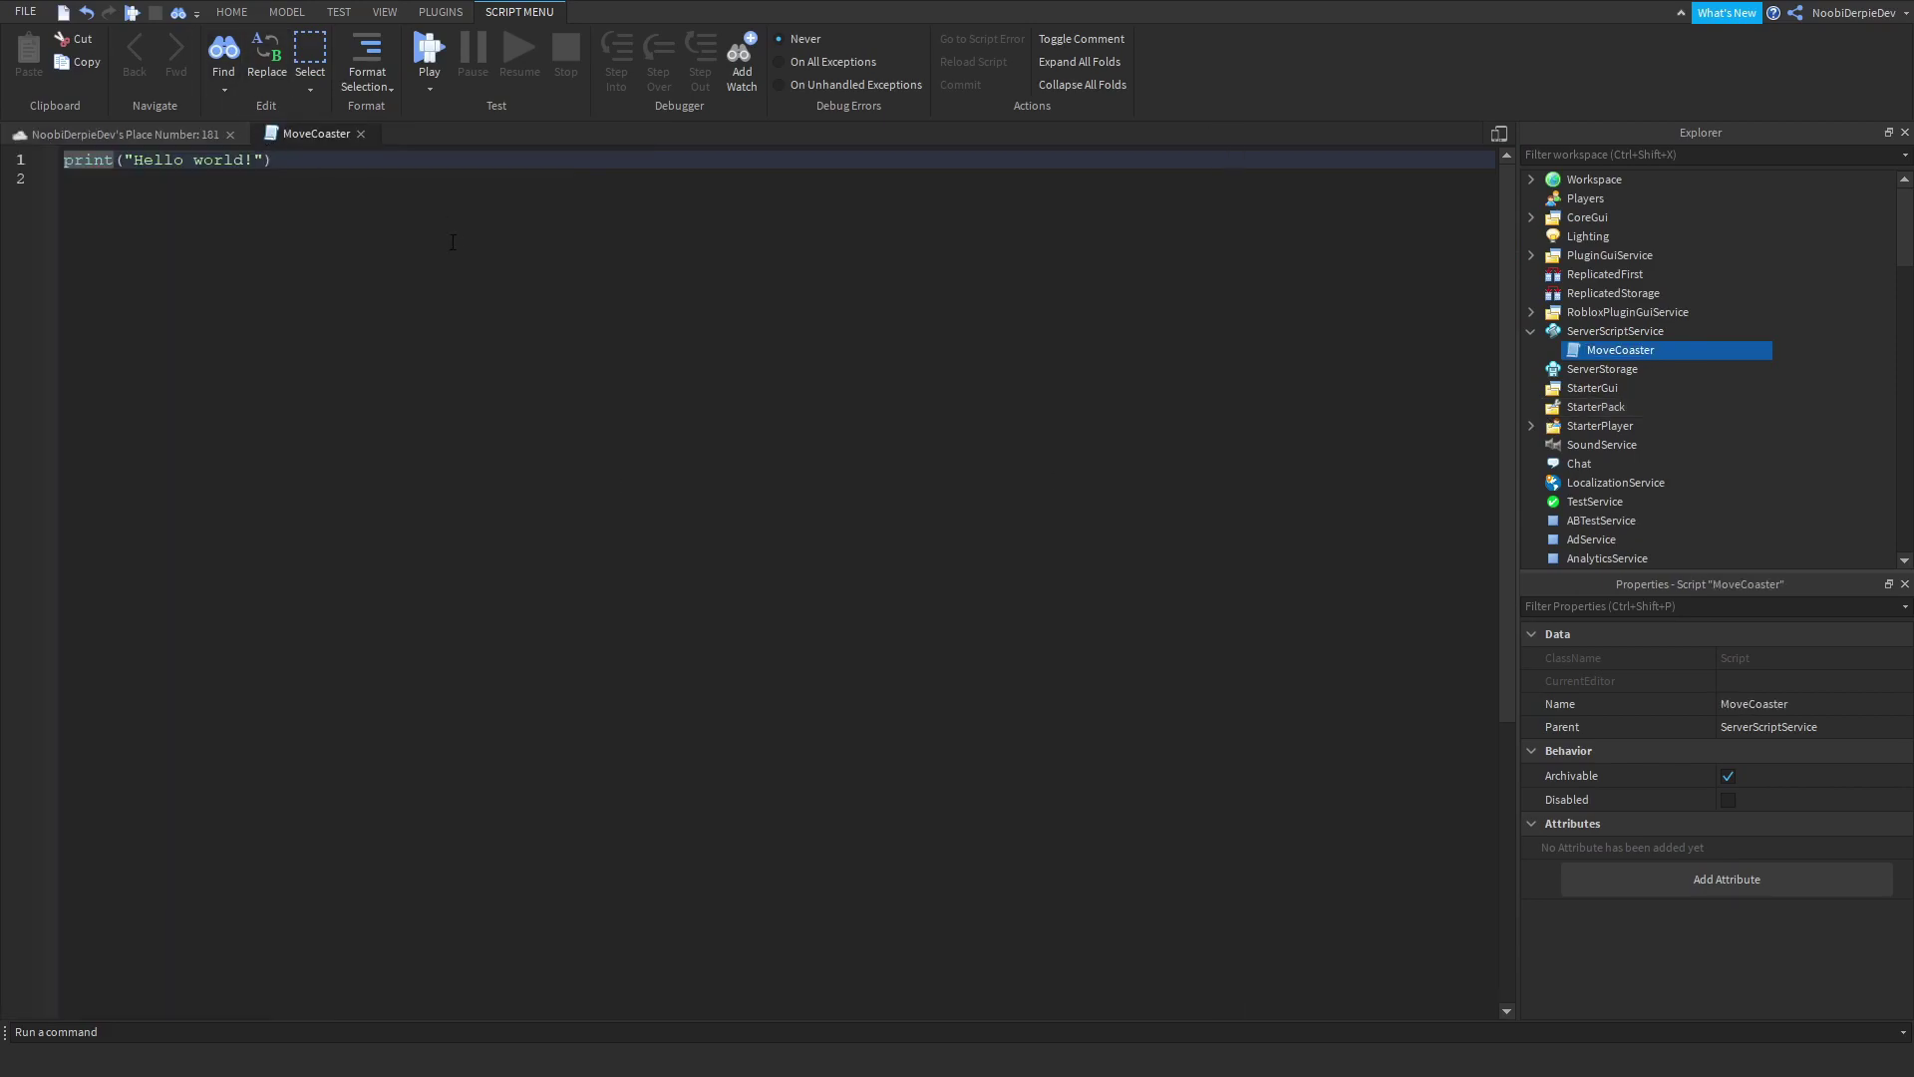
ctrl+scroll(748, 449, up, 3)
Step: Replace the placeholder code with TweenService and Workspace Points variable declarations
key(ctrl+a)
text(local TweenService )
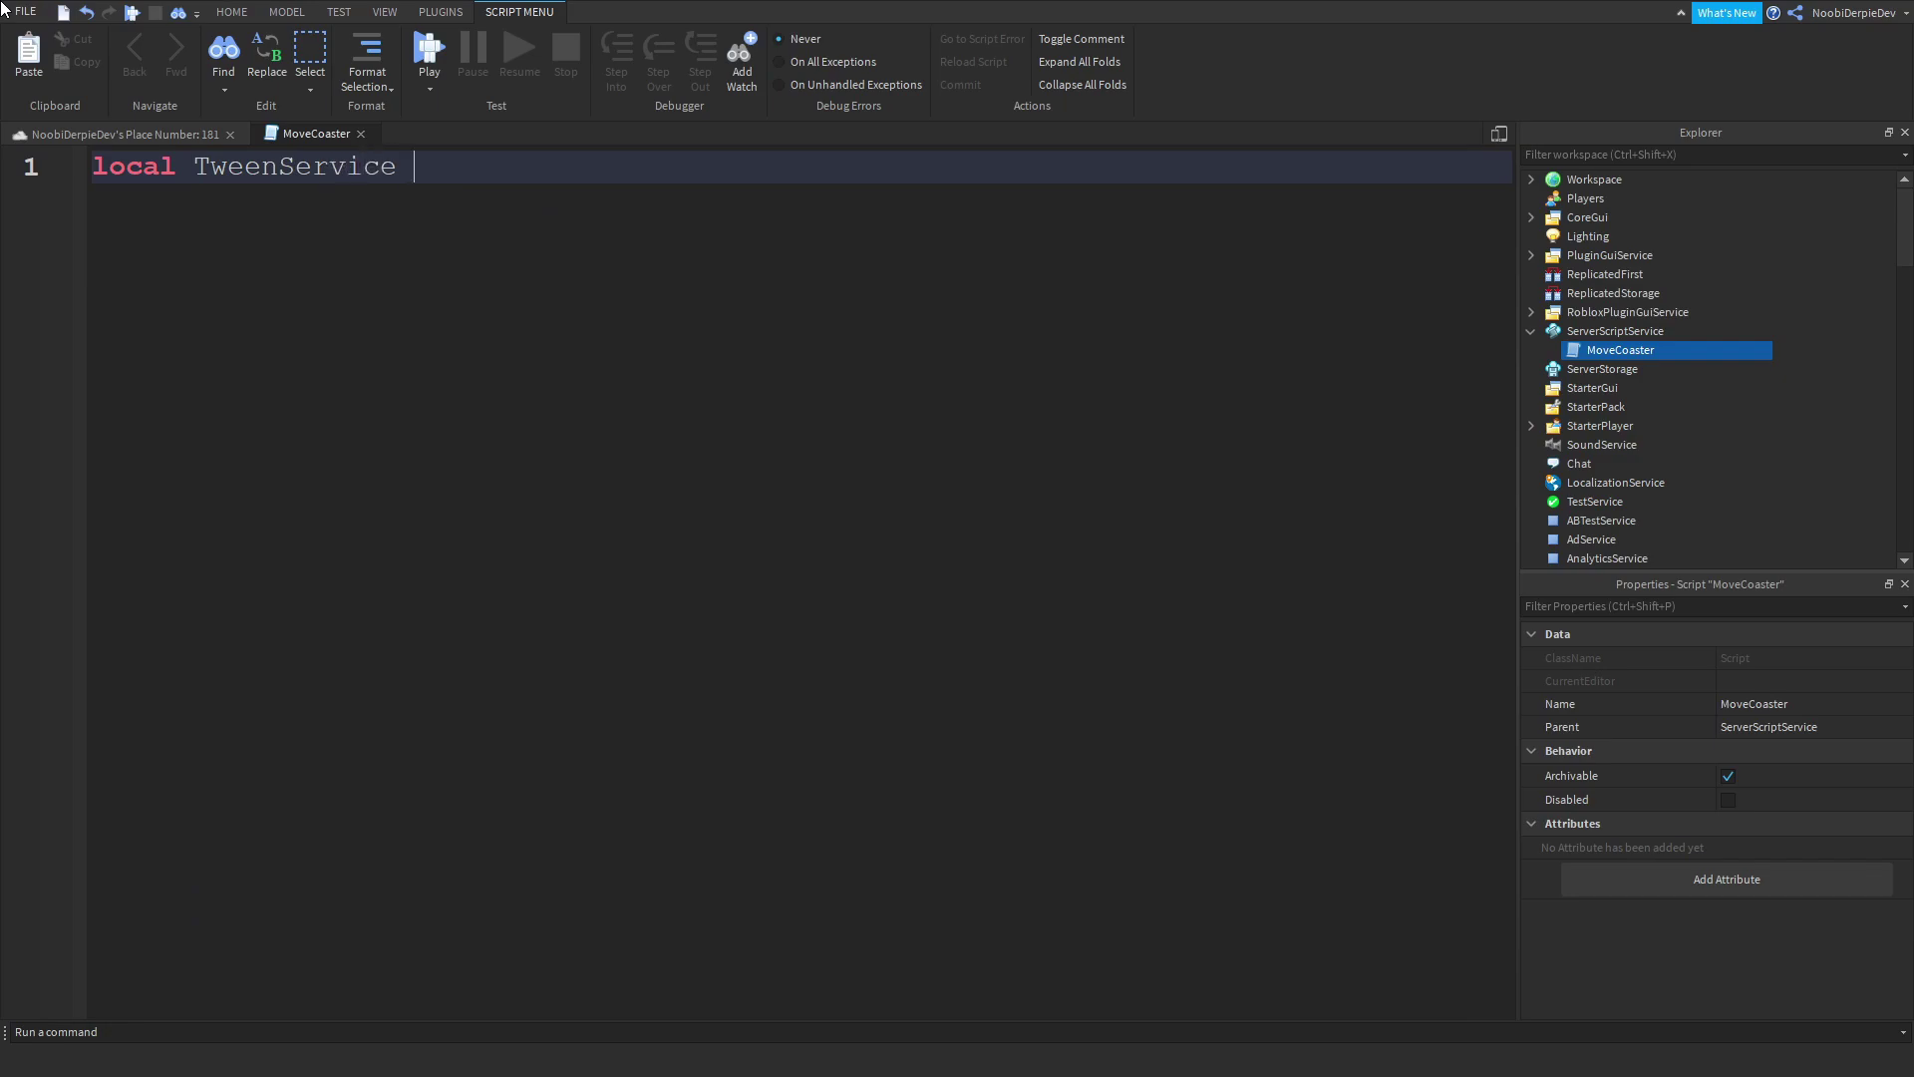
text(= game:Gets\)
key(Return)
key(BackSpace)
key(BackSpace)
text(er)
key(Tab)
text(tween)
key(Tab)
key(Return)
key(Return)
text(l)
key(BackSpace)
text(= gam)
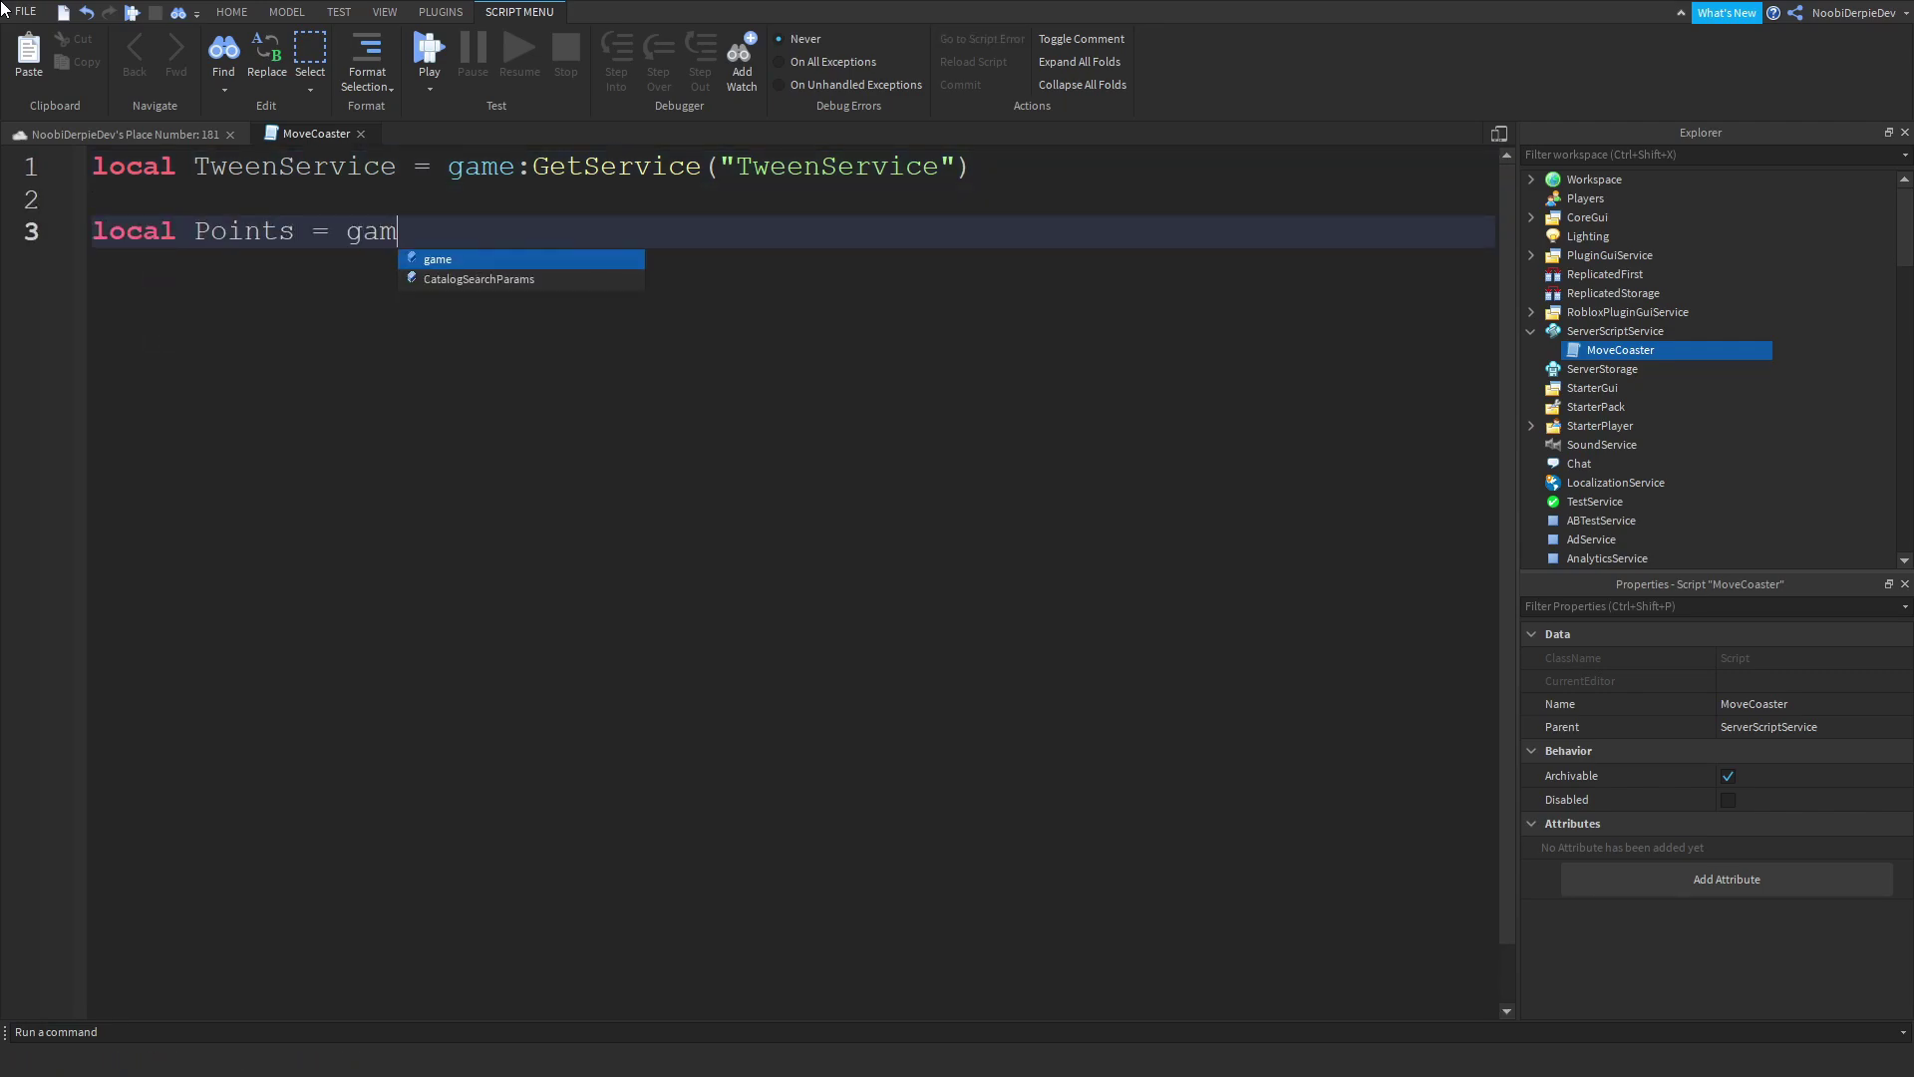
text(e.wor)
key(Tab)
text(.Points)
key(Return)
text(local Coaster = game.Workspace.)
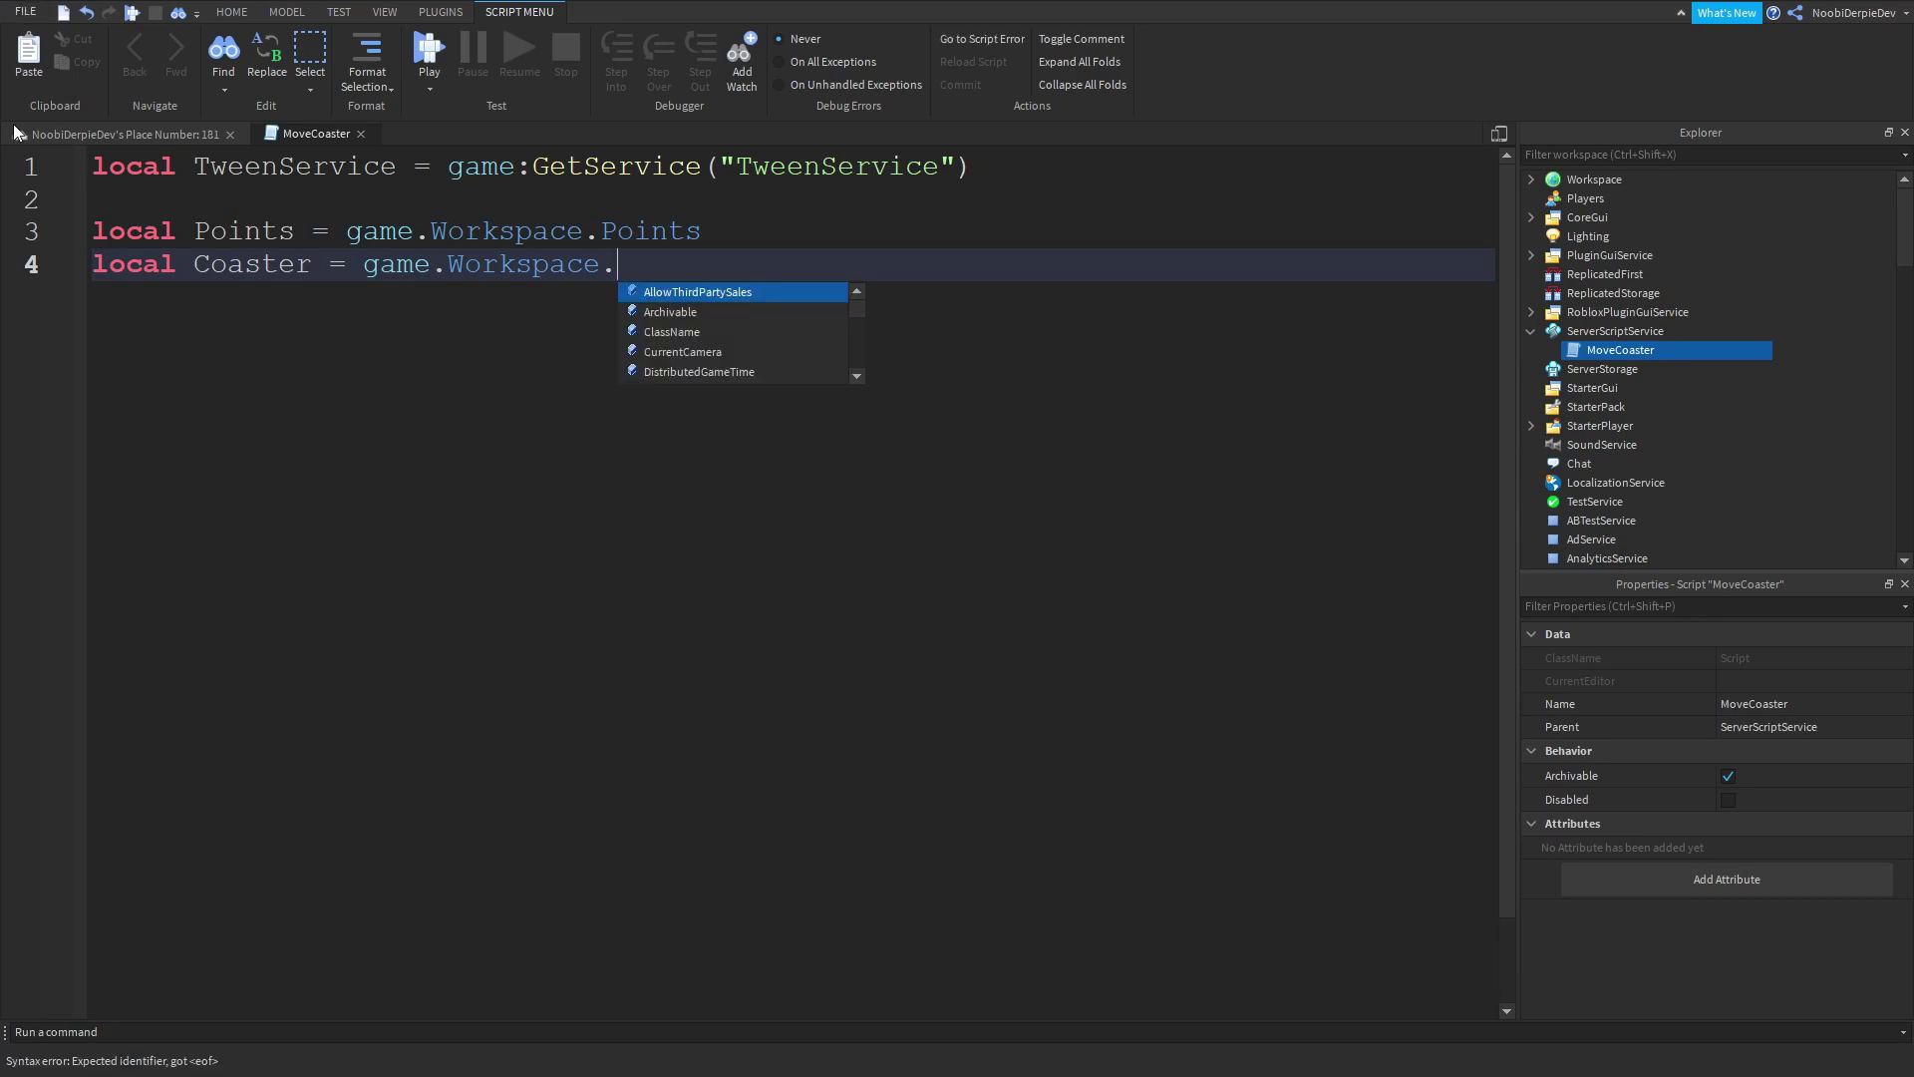
Step: Rename the cart Model in Workspace to RollerCoaster
click(126, 132)
click(1531, 179)
click(1603, 235)
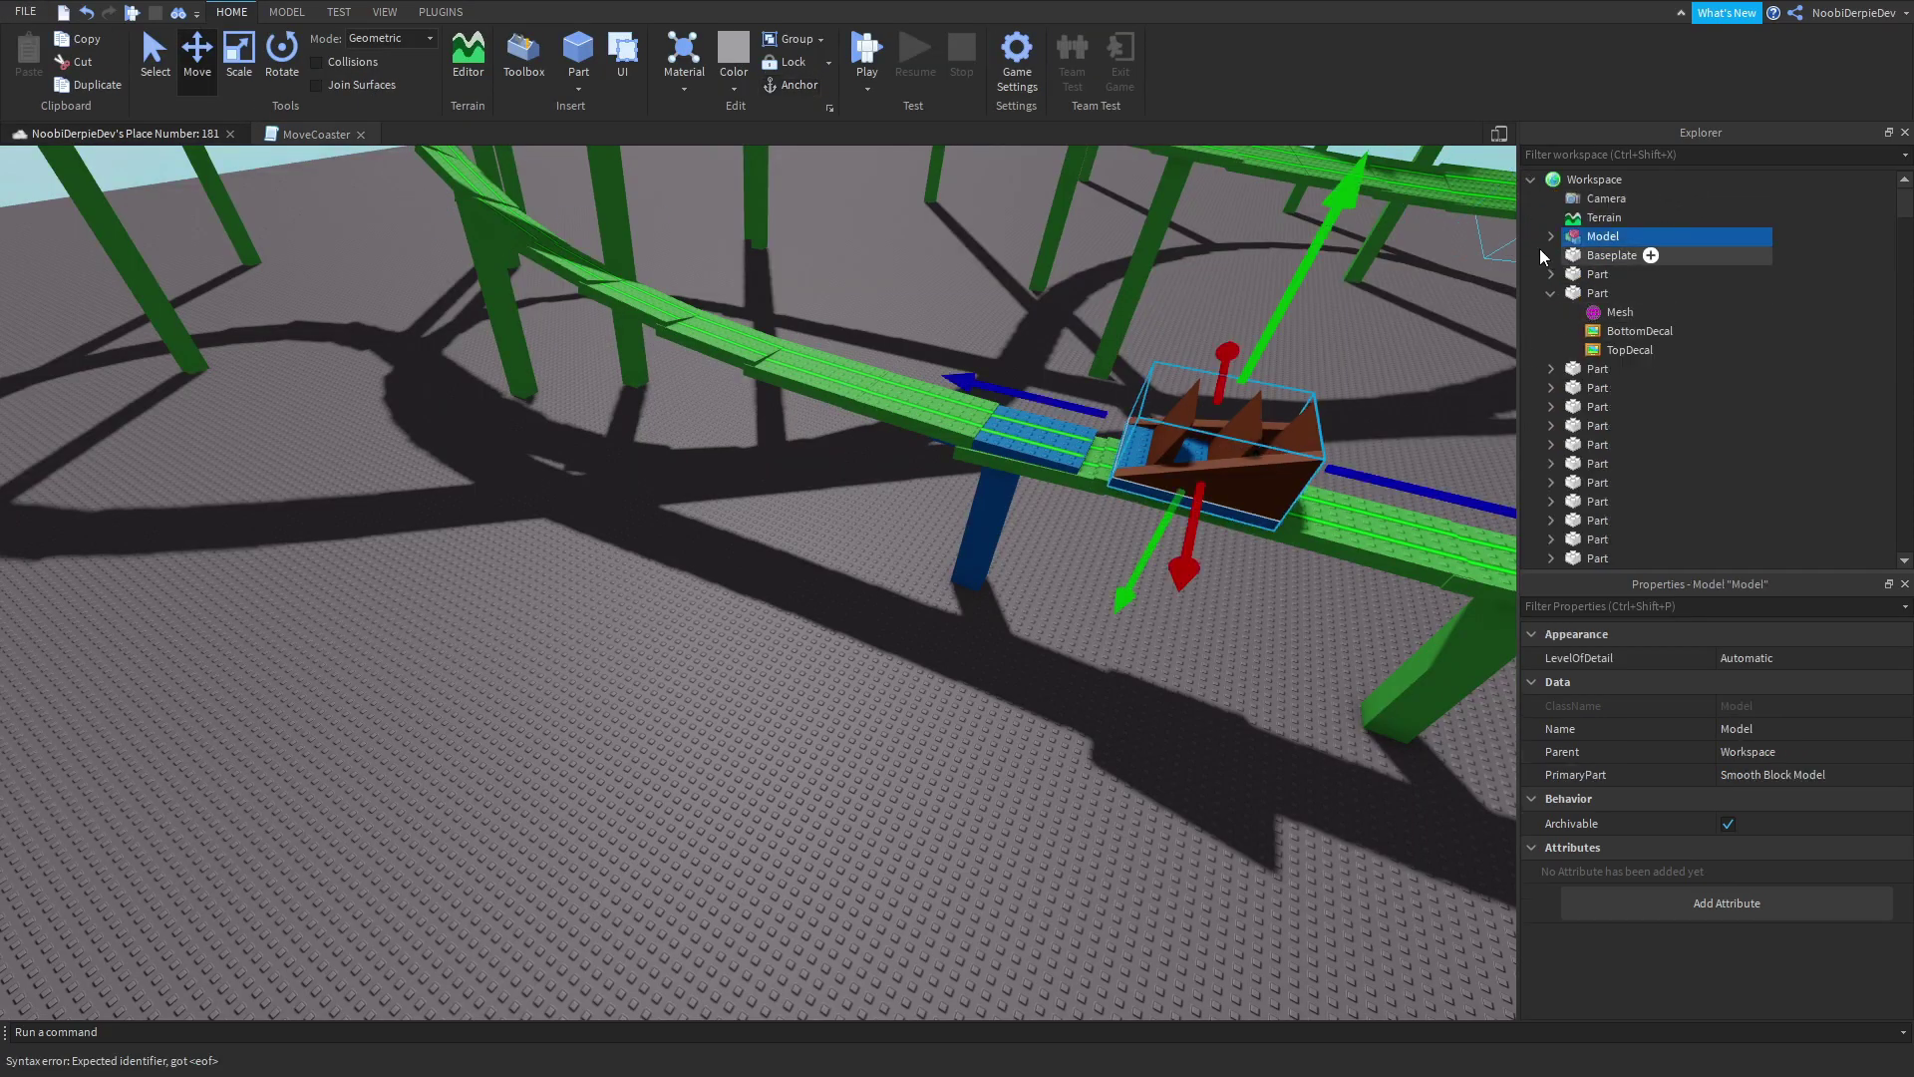
double_click(1587, 235)
text(Roller)
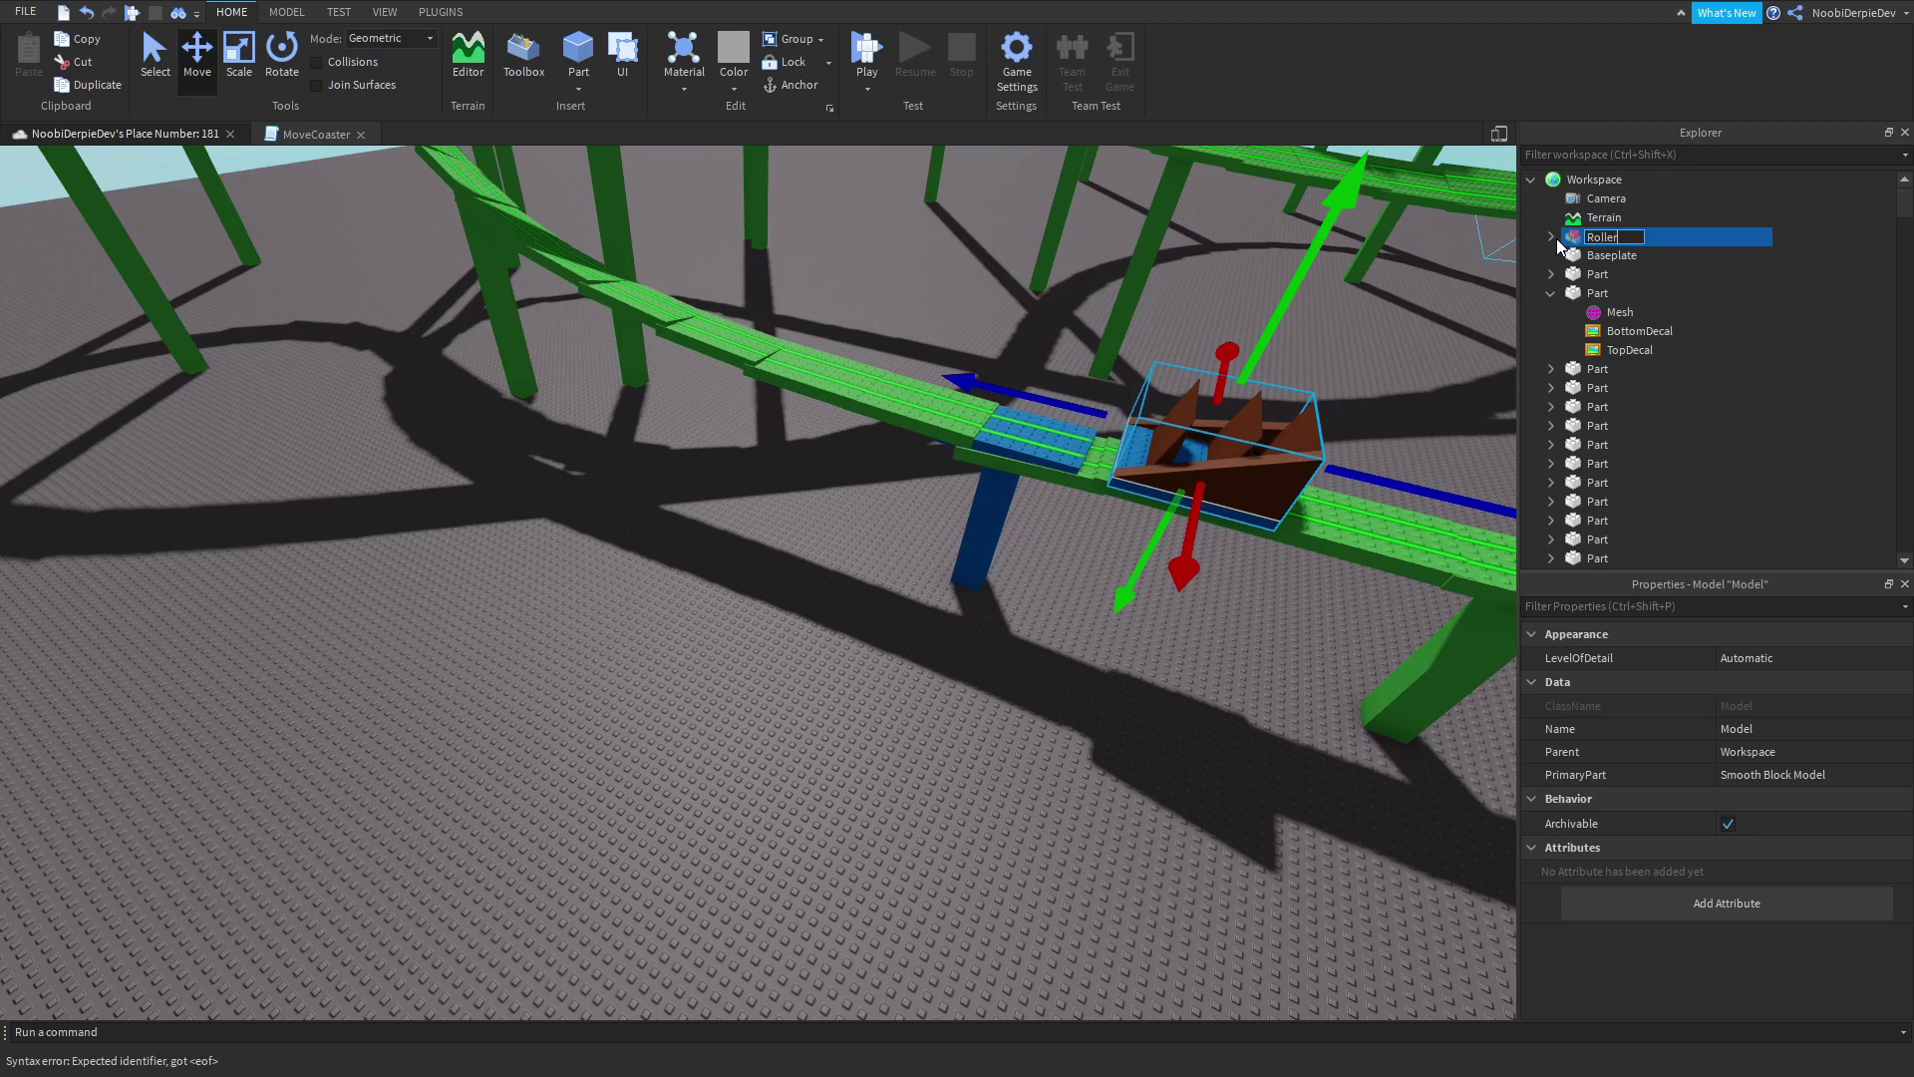
text(Coaster)
key(Return)
mouse_move(1466, 247)
right_down()
mouse_move(1396, 257)
mouse_move(1048, 448)
right_up()
scroll(1048, 450, up, 3)
Step: Insert a Part into RollerCoaster and scale it to surround the cart
click(1550, 237)
double_click(1621, 238)
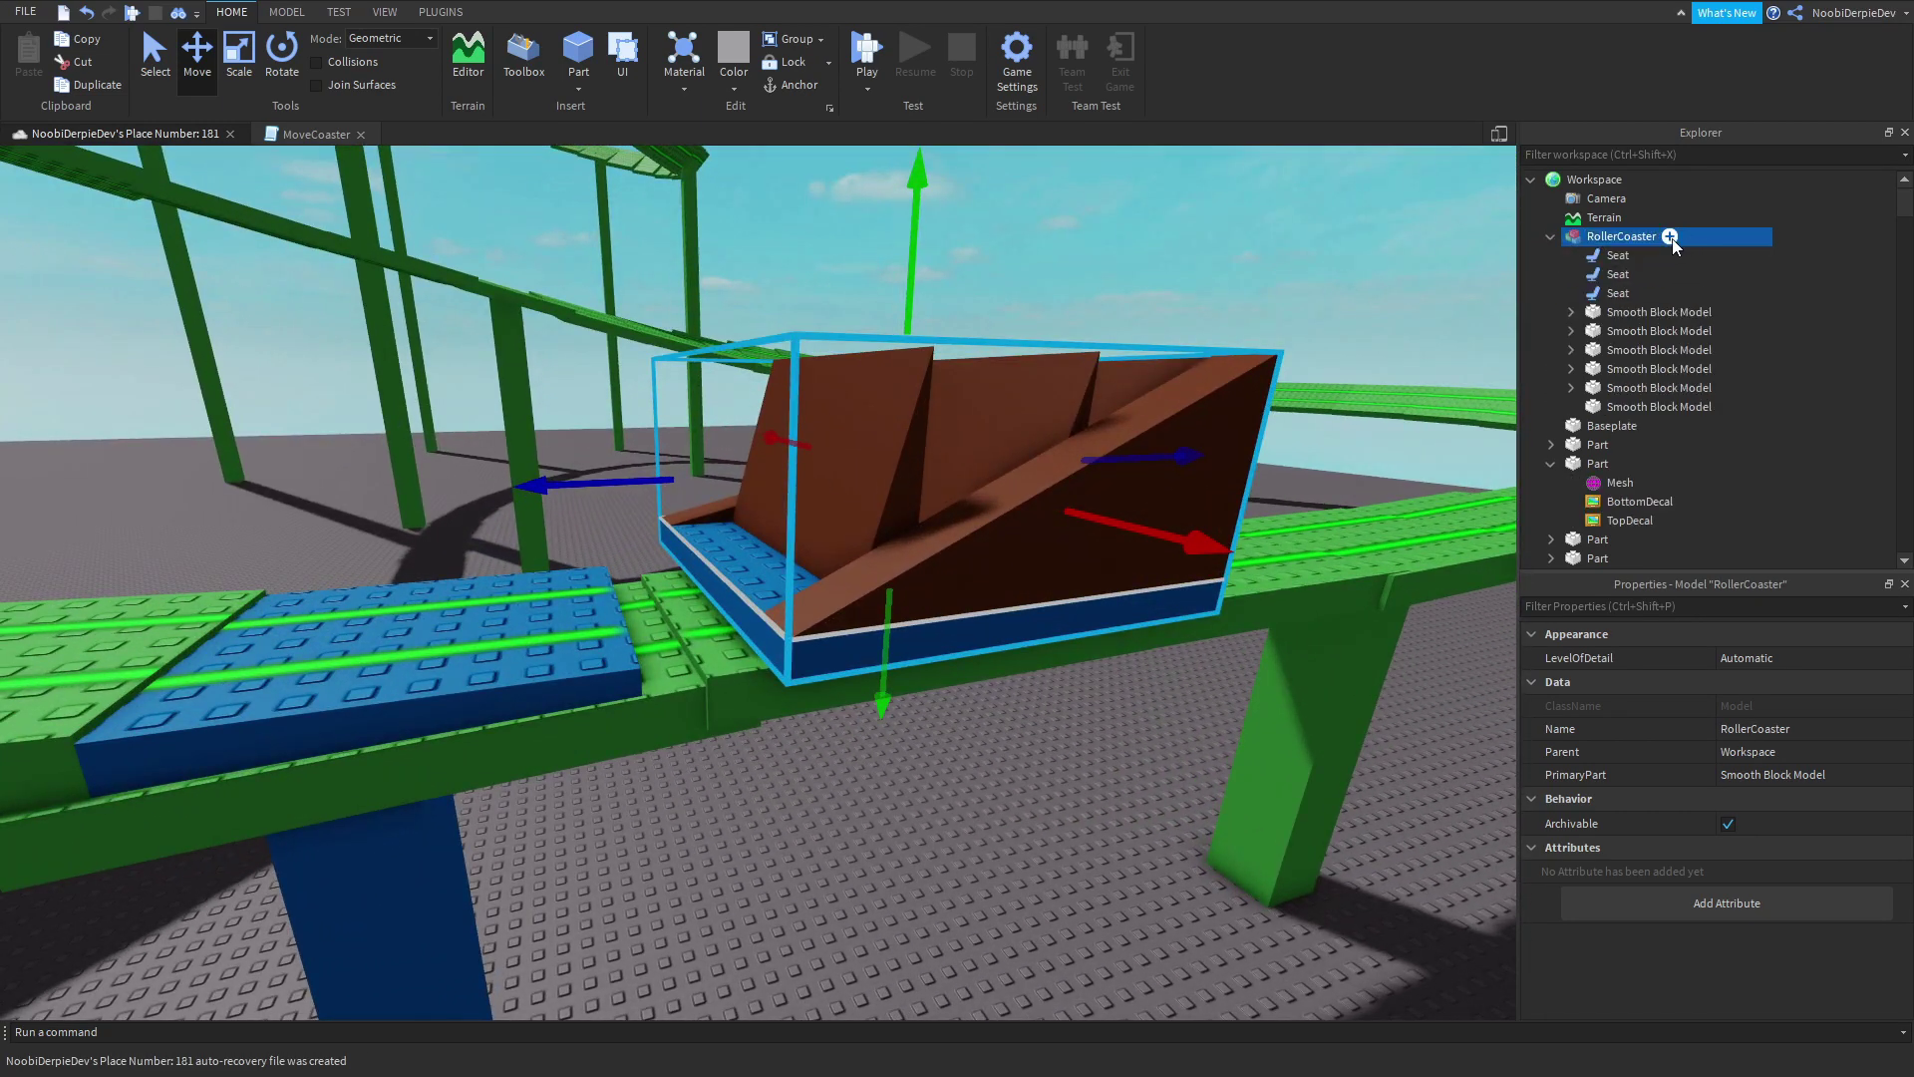
click(1671, 236)
click(1634, 260)
mouse_move(928, 404)
right_down()
mouse_move(881, 389)
mouse_move(673, 450)
right_up()
key(ctrl+3)
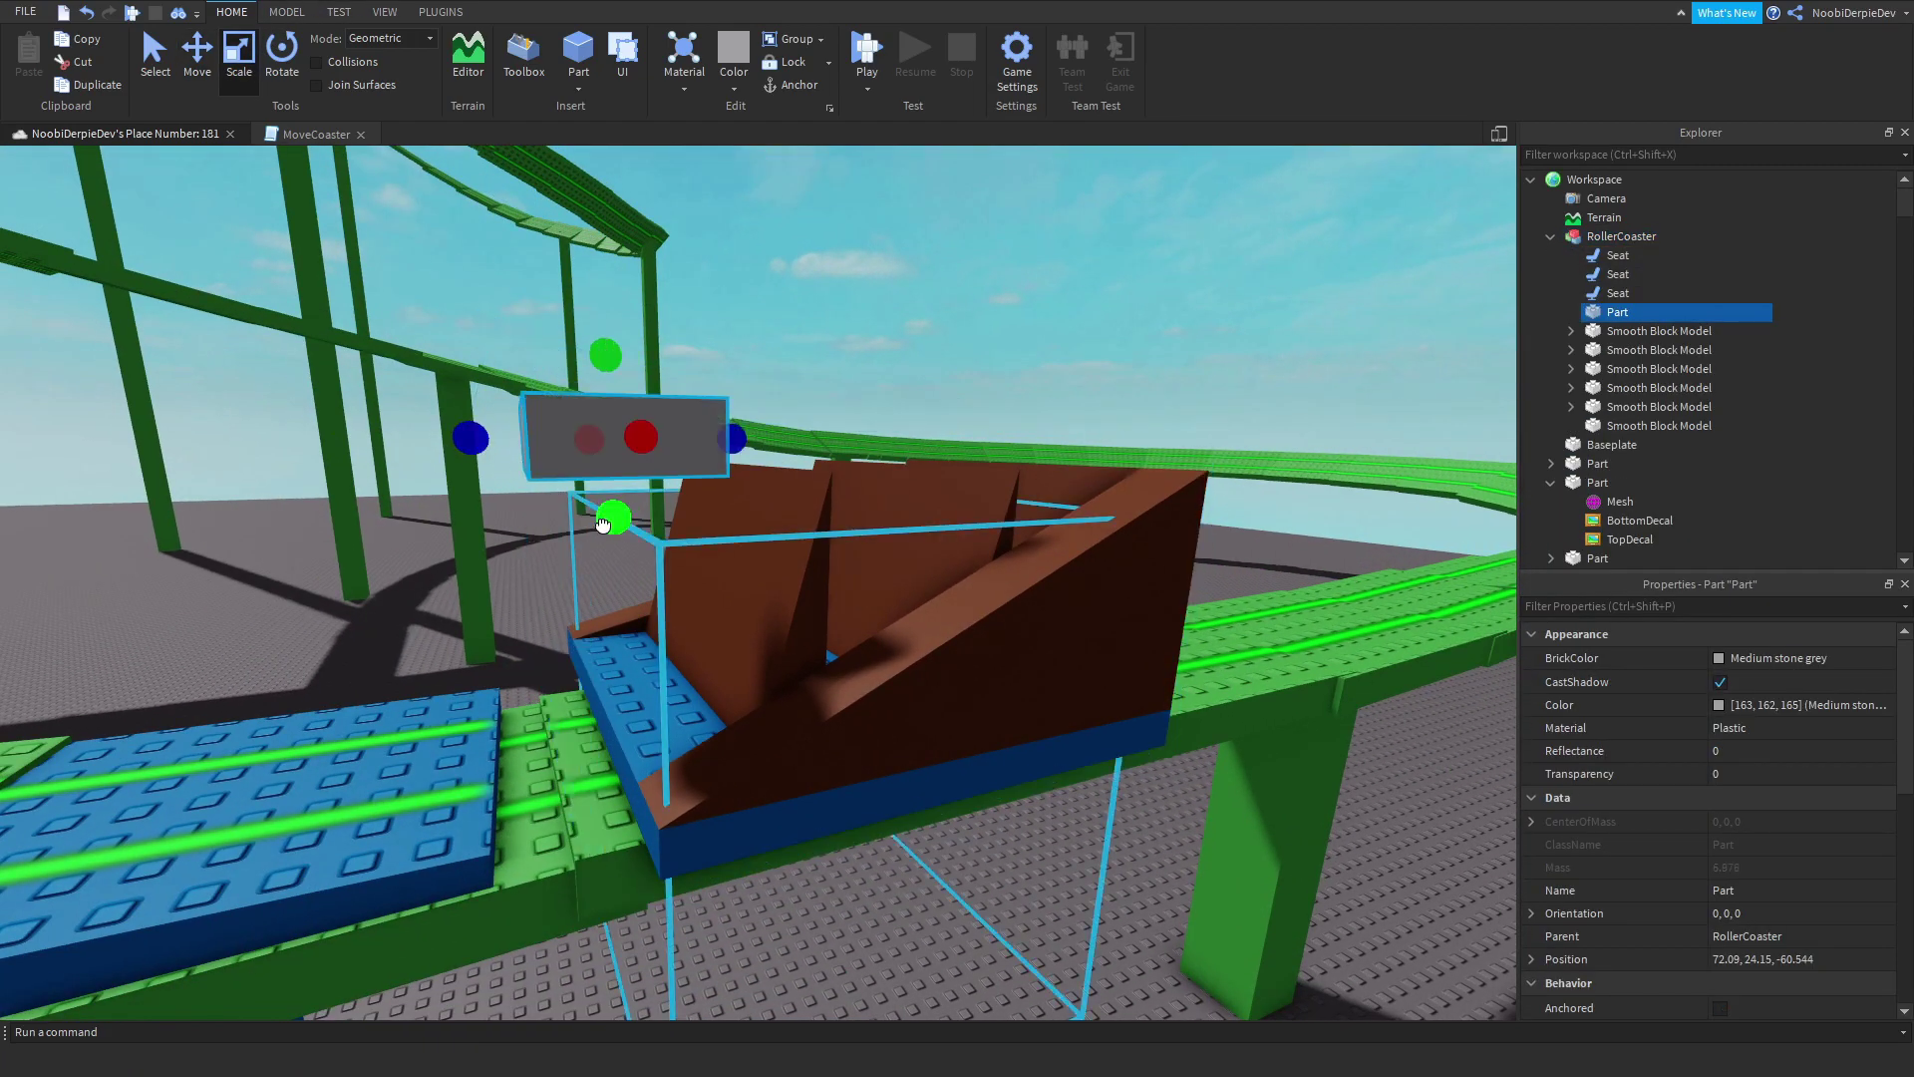
drag(613, 517, 517, 644)
mouse_move(749, 598)
right_down()
mouse_move(448, 568)
mouse_move(795, 586)
mouse_move(838, 494)
mouse_move(898, 500)
mouse_move(801, 494)
mouse_move(839, 600)
mouse_move(749, 494)
mouse_move(919, 486)
mouse_move(786, 464)
mouse_move(883, 495)
mouse_move(905, 471)
mouse_move(995, 472)
mouse_move(957, 450)
right_up()
Step: Rename the part Center with Transparency 1, Anchored on, and CanCollide off
click(927, 464)
click(1618, 312)
text(Center)
key(Return)
click(1736, 773)
text(1)
key(Return)
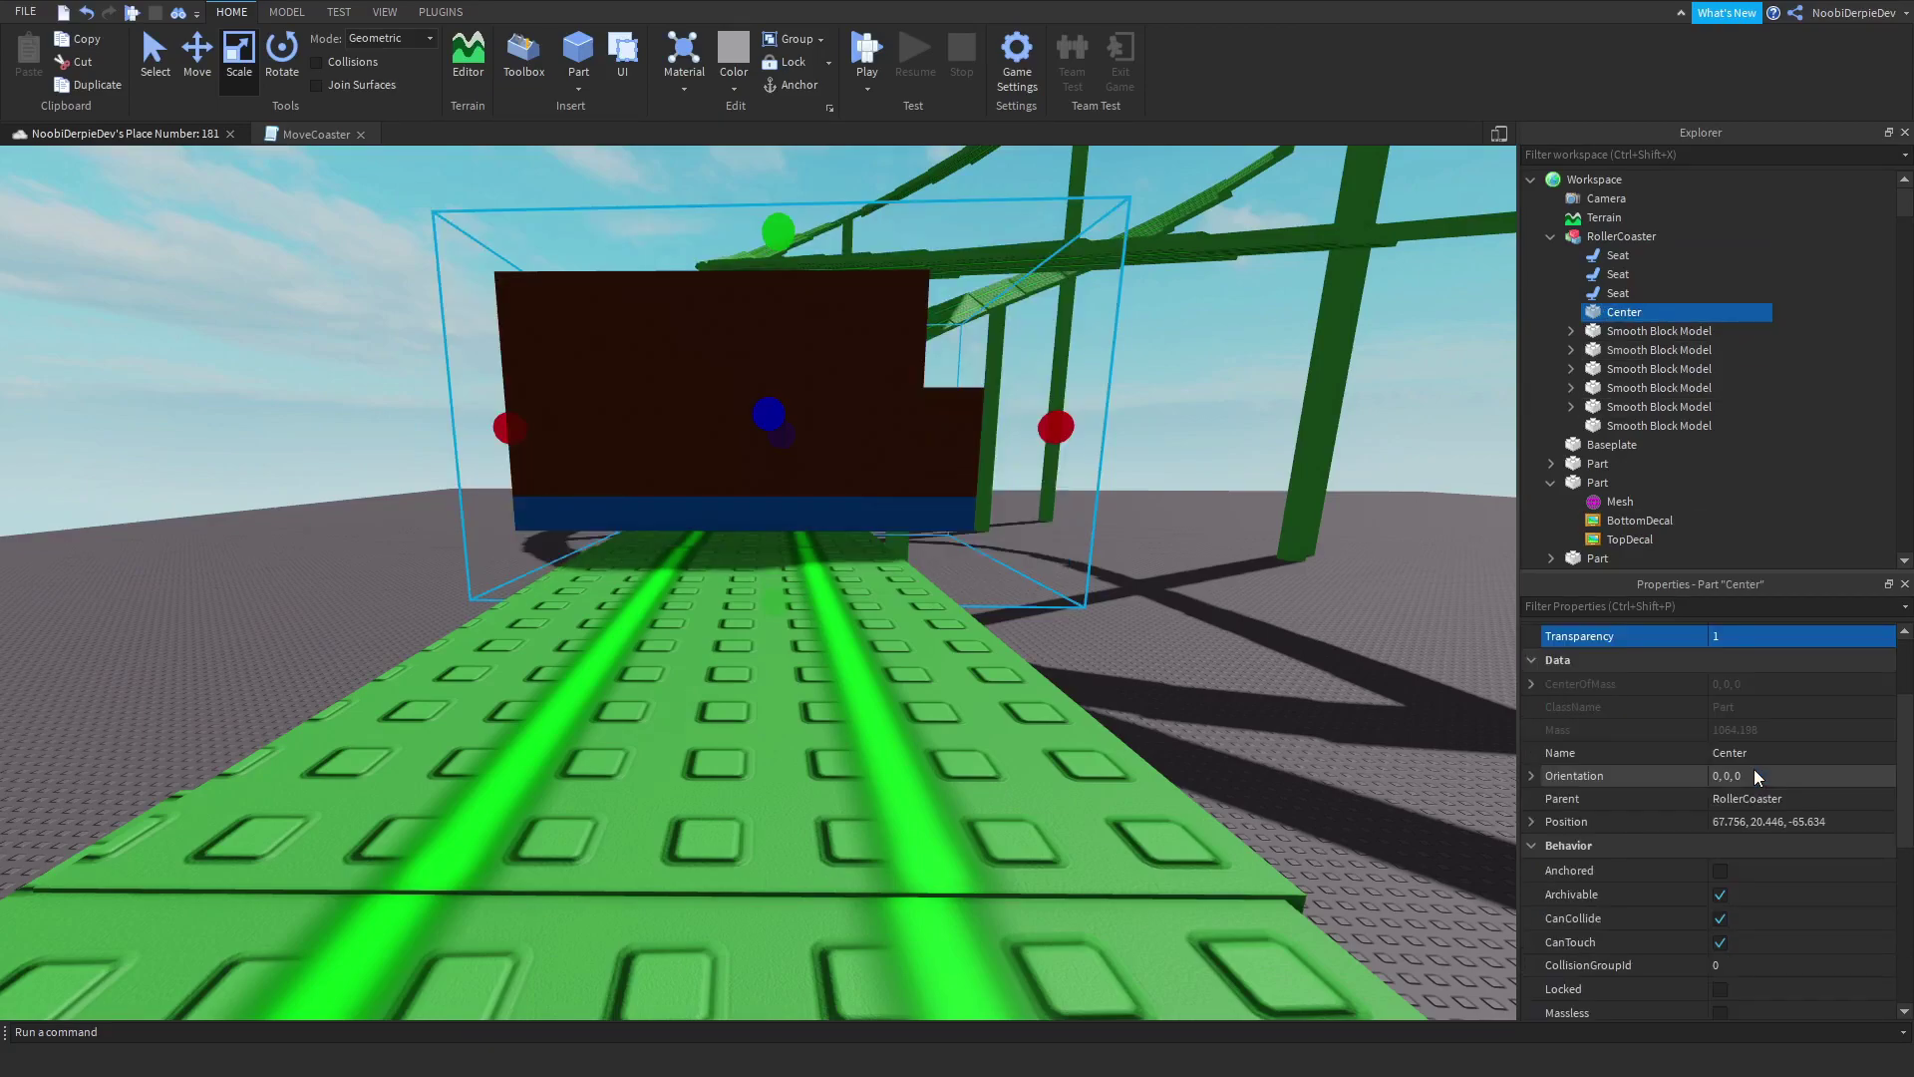
scroll(1741, 749, down, 1)
click(1720, 802)
click(1721, 849)
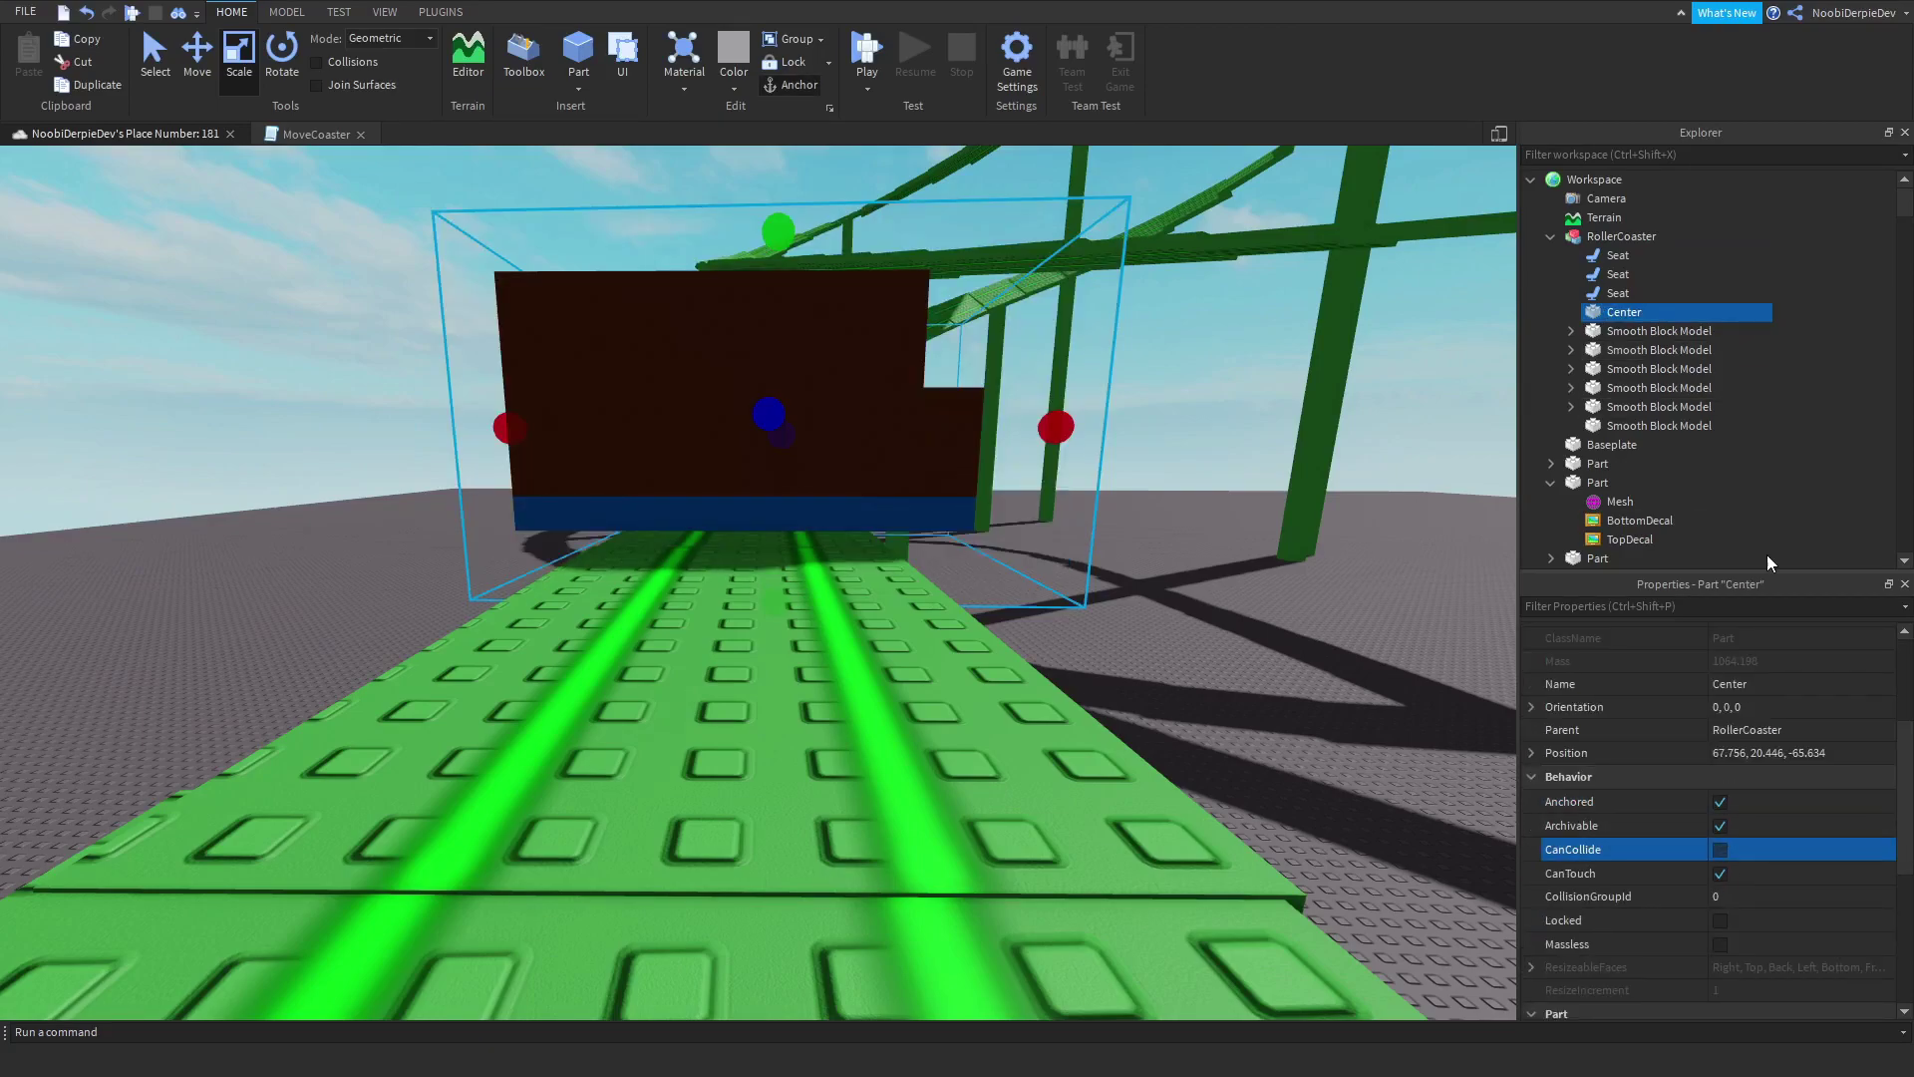
Step: Set Center as RollerCoaster's PrimaryPart
click(1620, 236)
click(1757, 772)
click(1622, 311)
right_drag(1023, 449, 1023, 333)
scroll(1024, 332, down, 3)
scroll(1634, 426, down, 2)
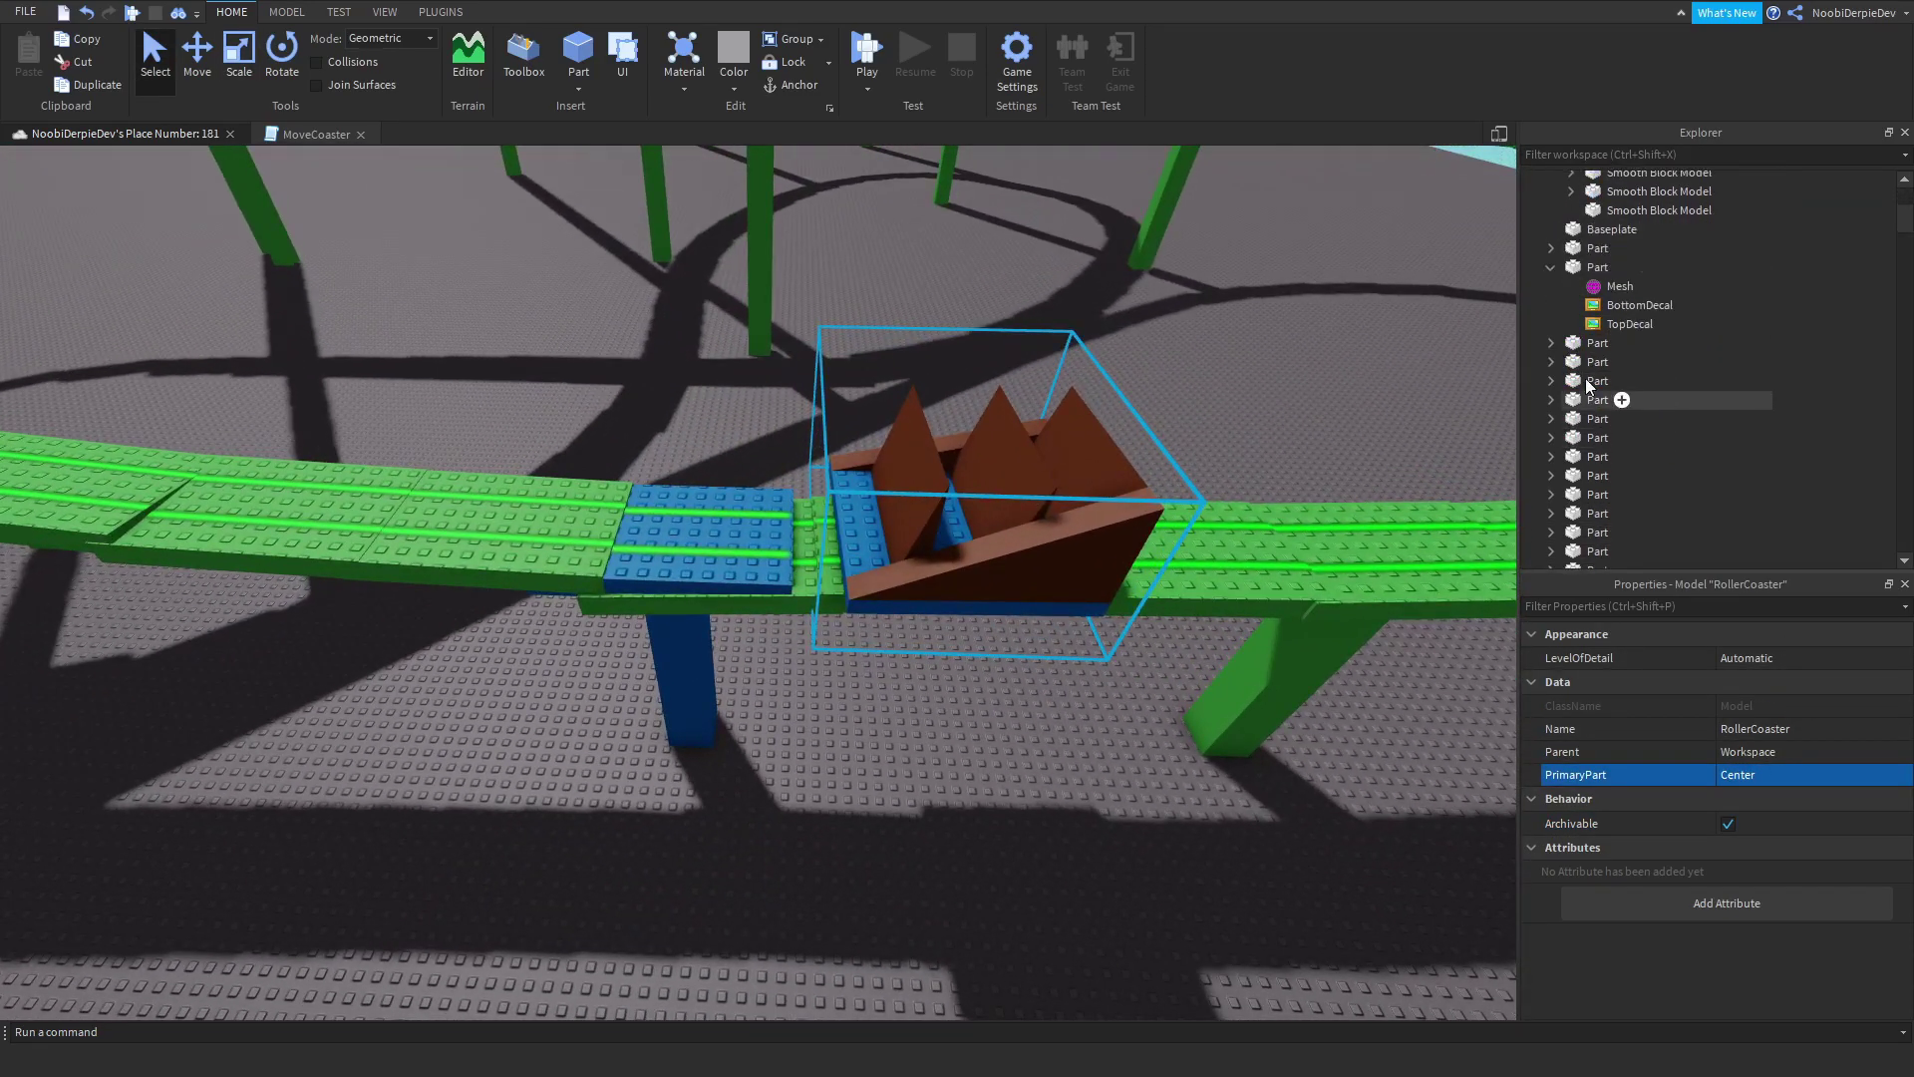
scroll(1635, 374, up, 2)
click(1535, 181)
Step: Declare the Coaster, NewPoint, Speed and debounce variables in MoveCoaster
double_click(1620, 351)
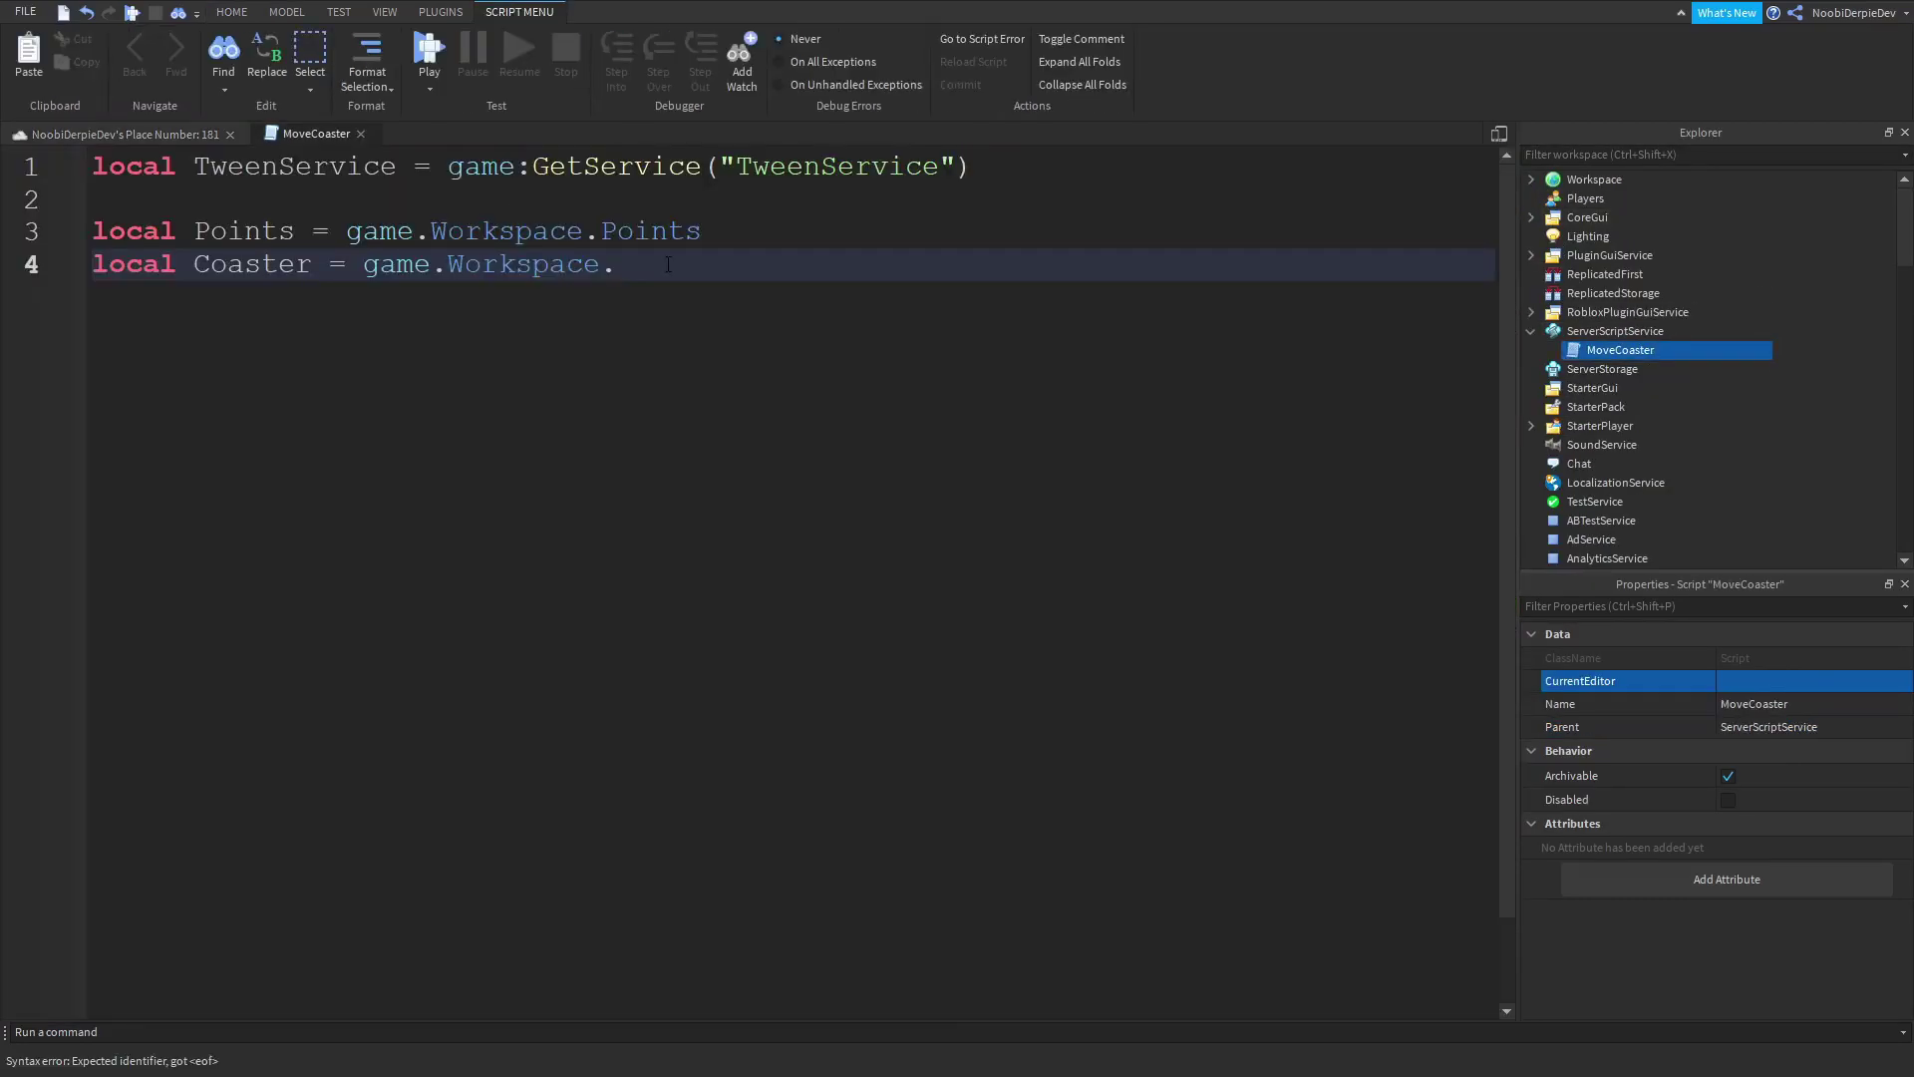
mouse_move(666, 266)
text(Rol)
key(Tab)
key(Return)
key(Return)
text(local NewPoint = 1)
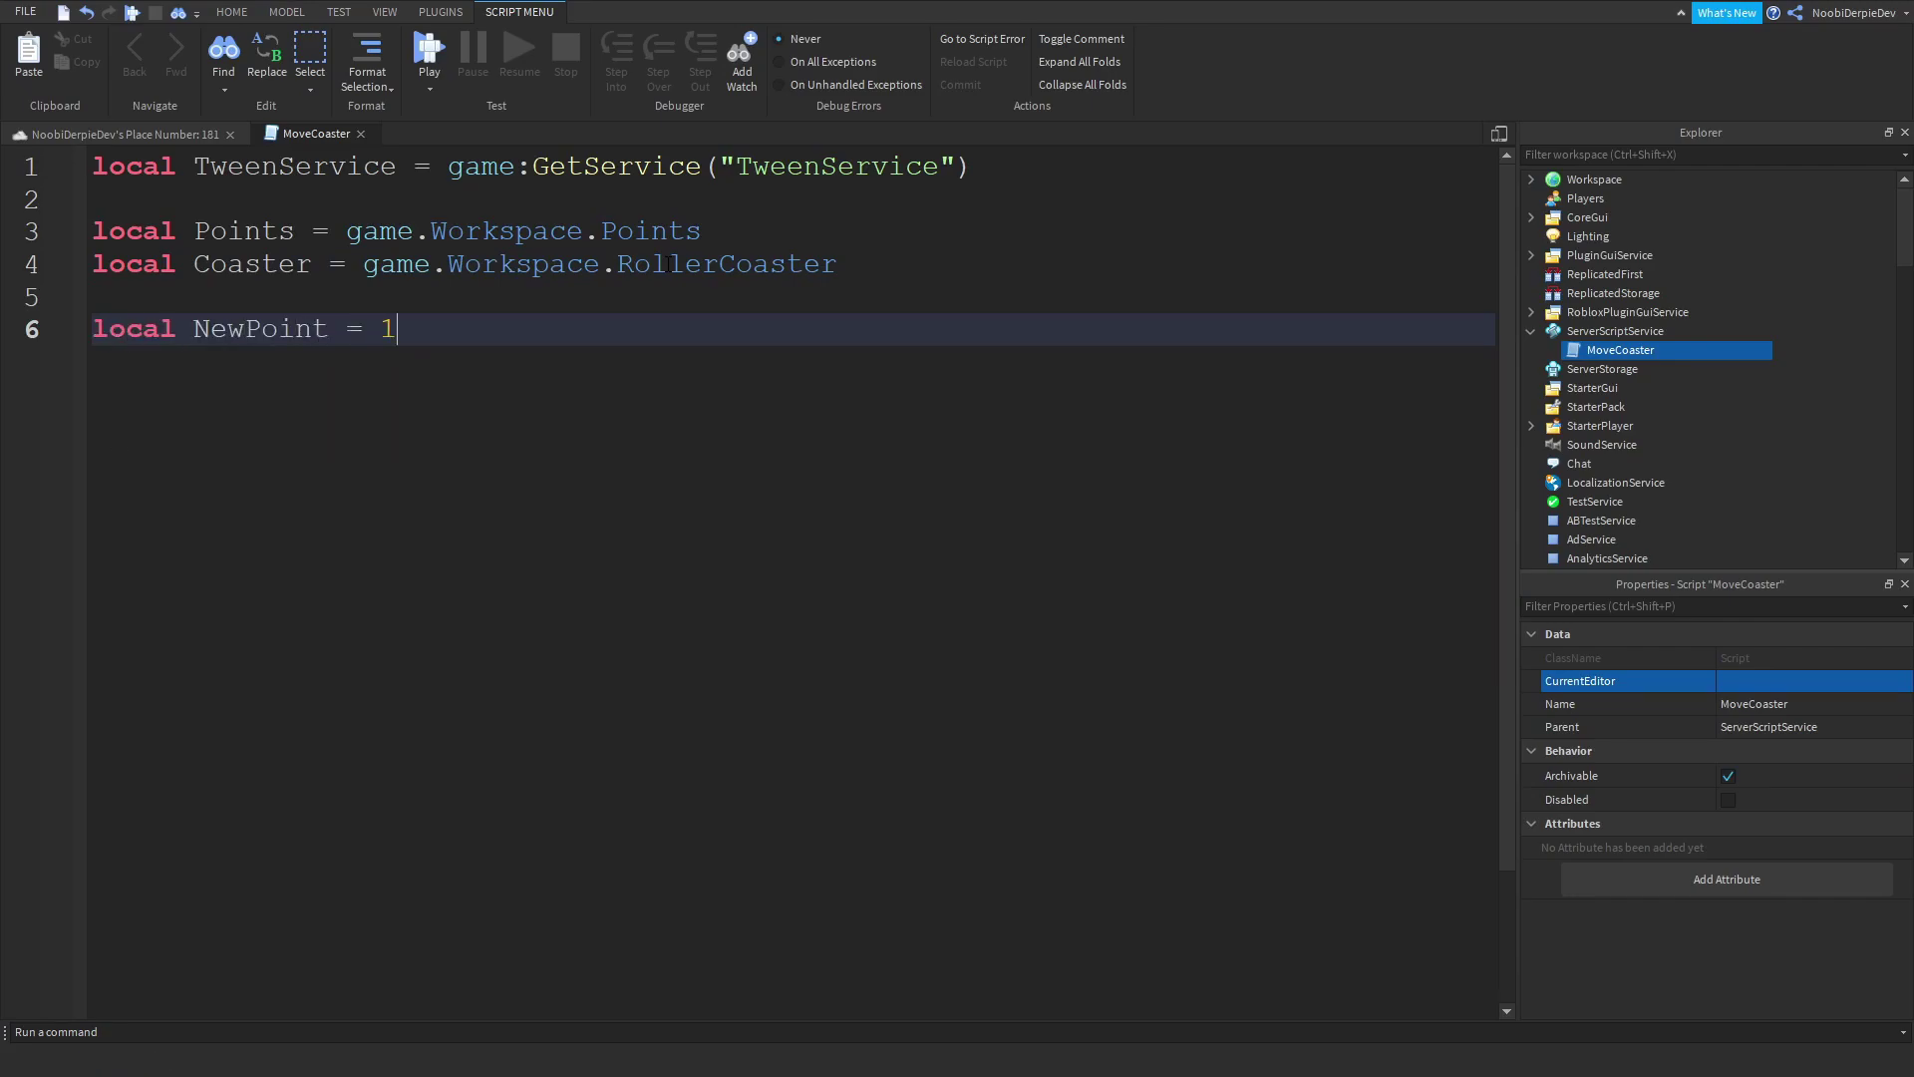
key(Return)
text(l)
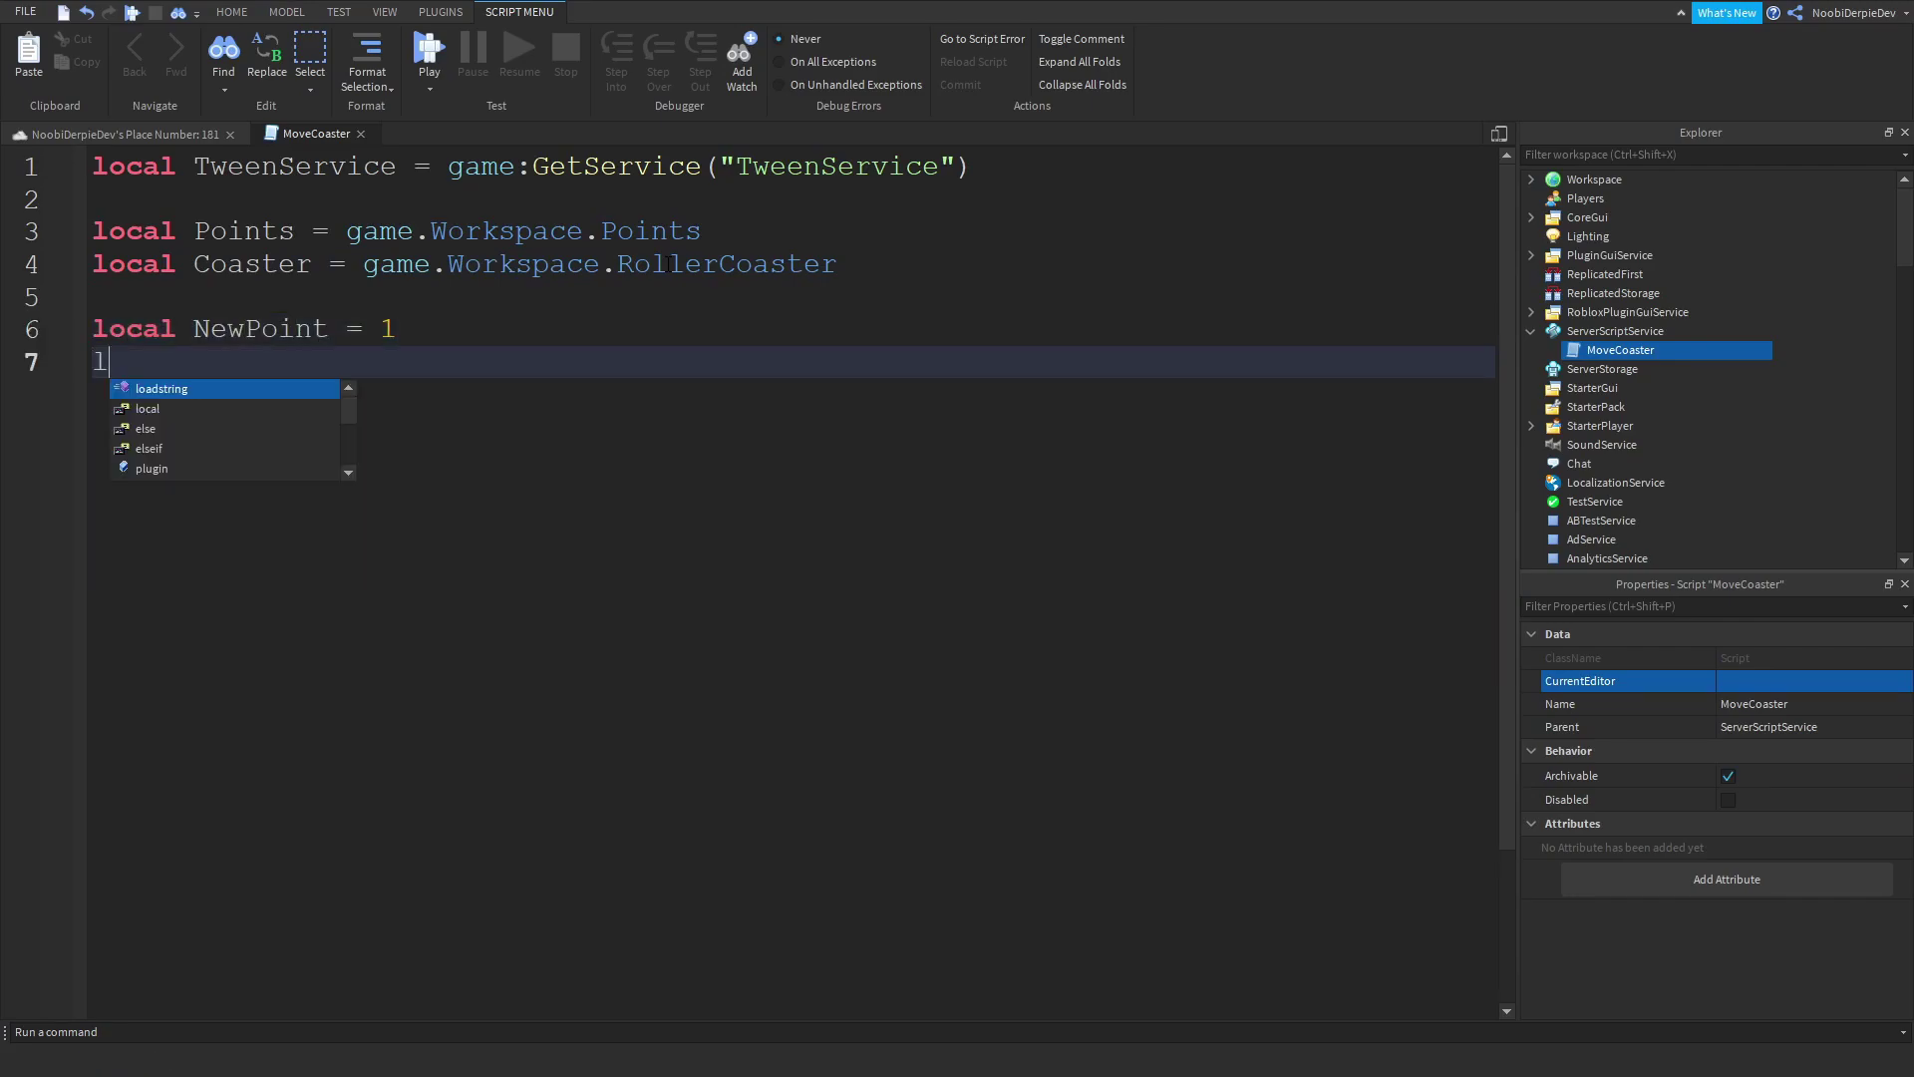
text(ocal s)
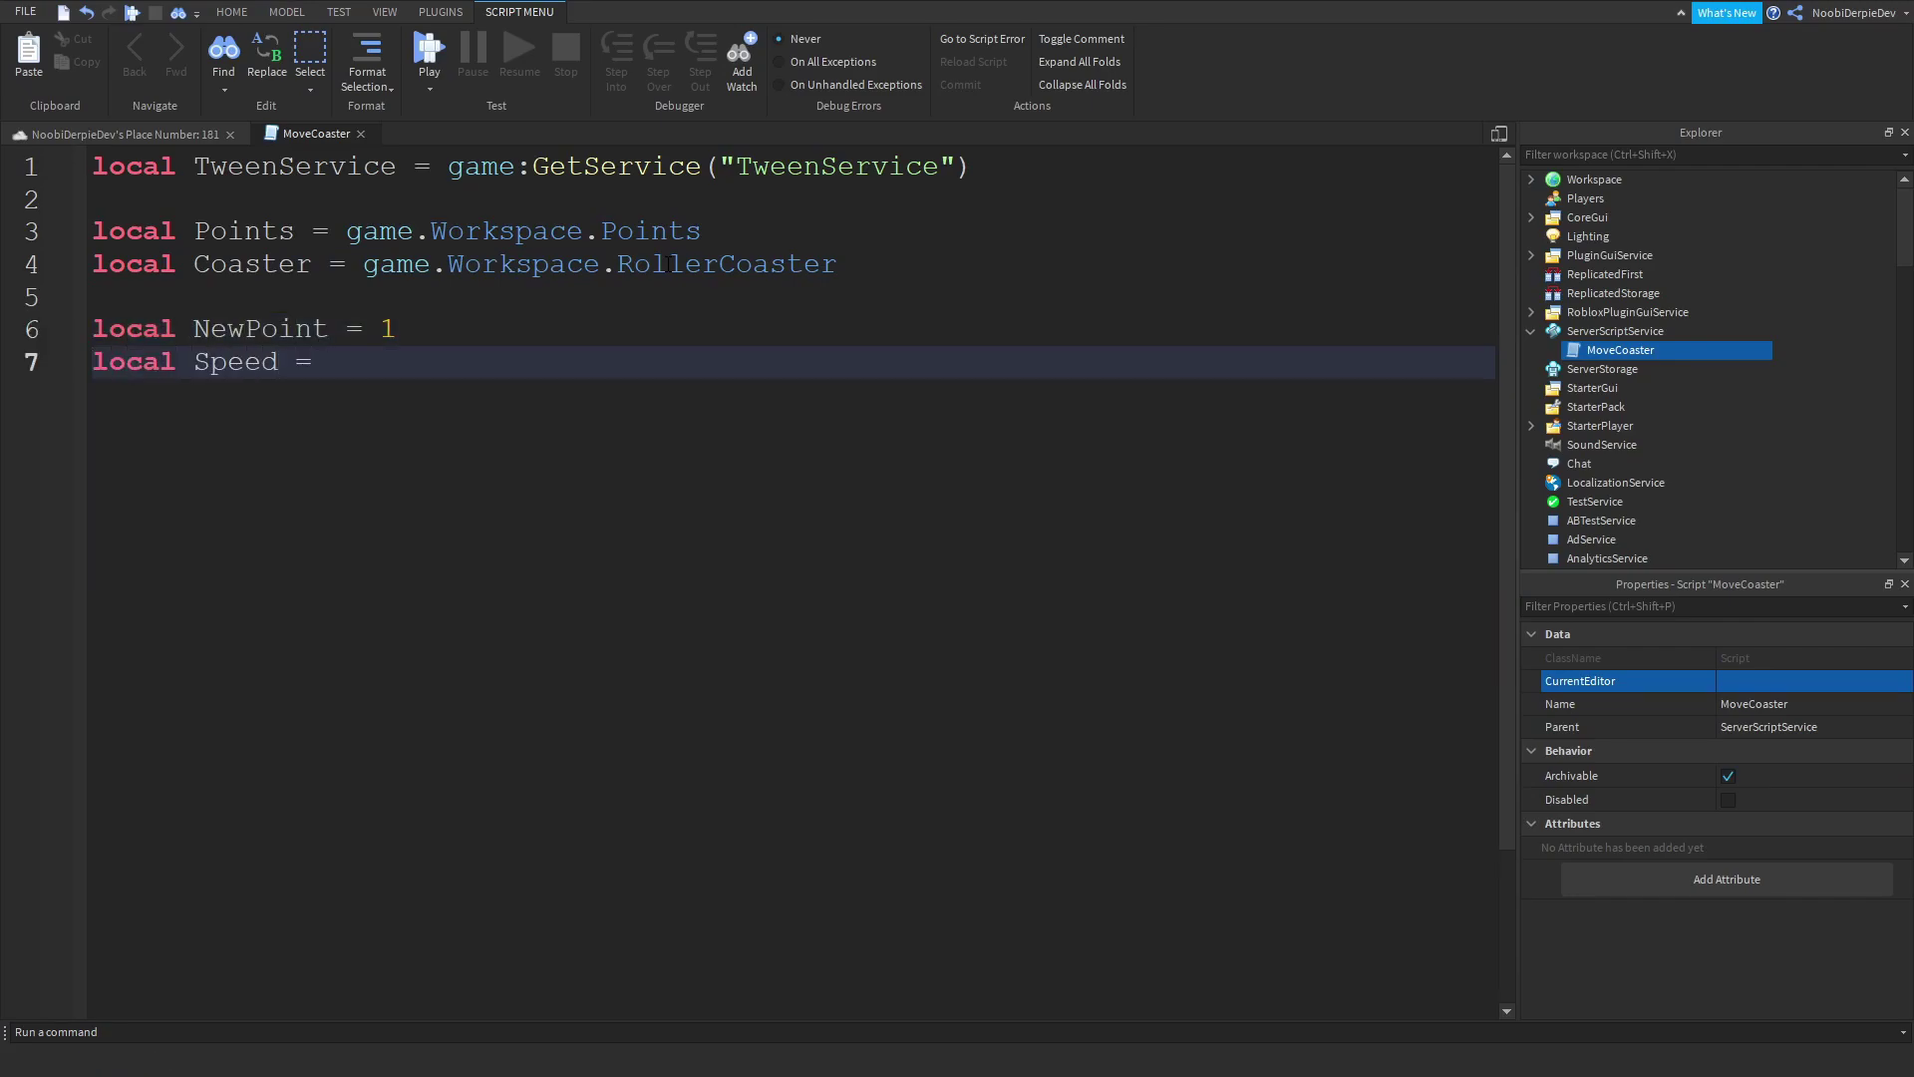
text(50)
key(Return)
key(Return)
text(local debounce = false)
key(Return)
key(Return)
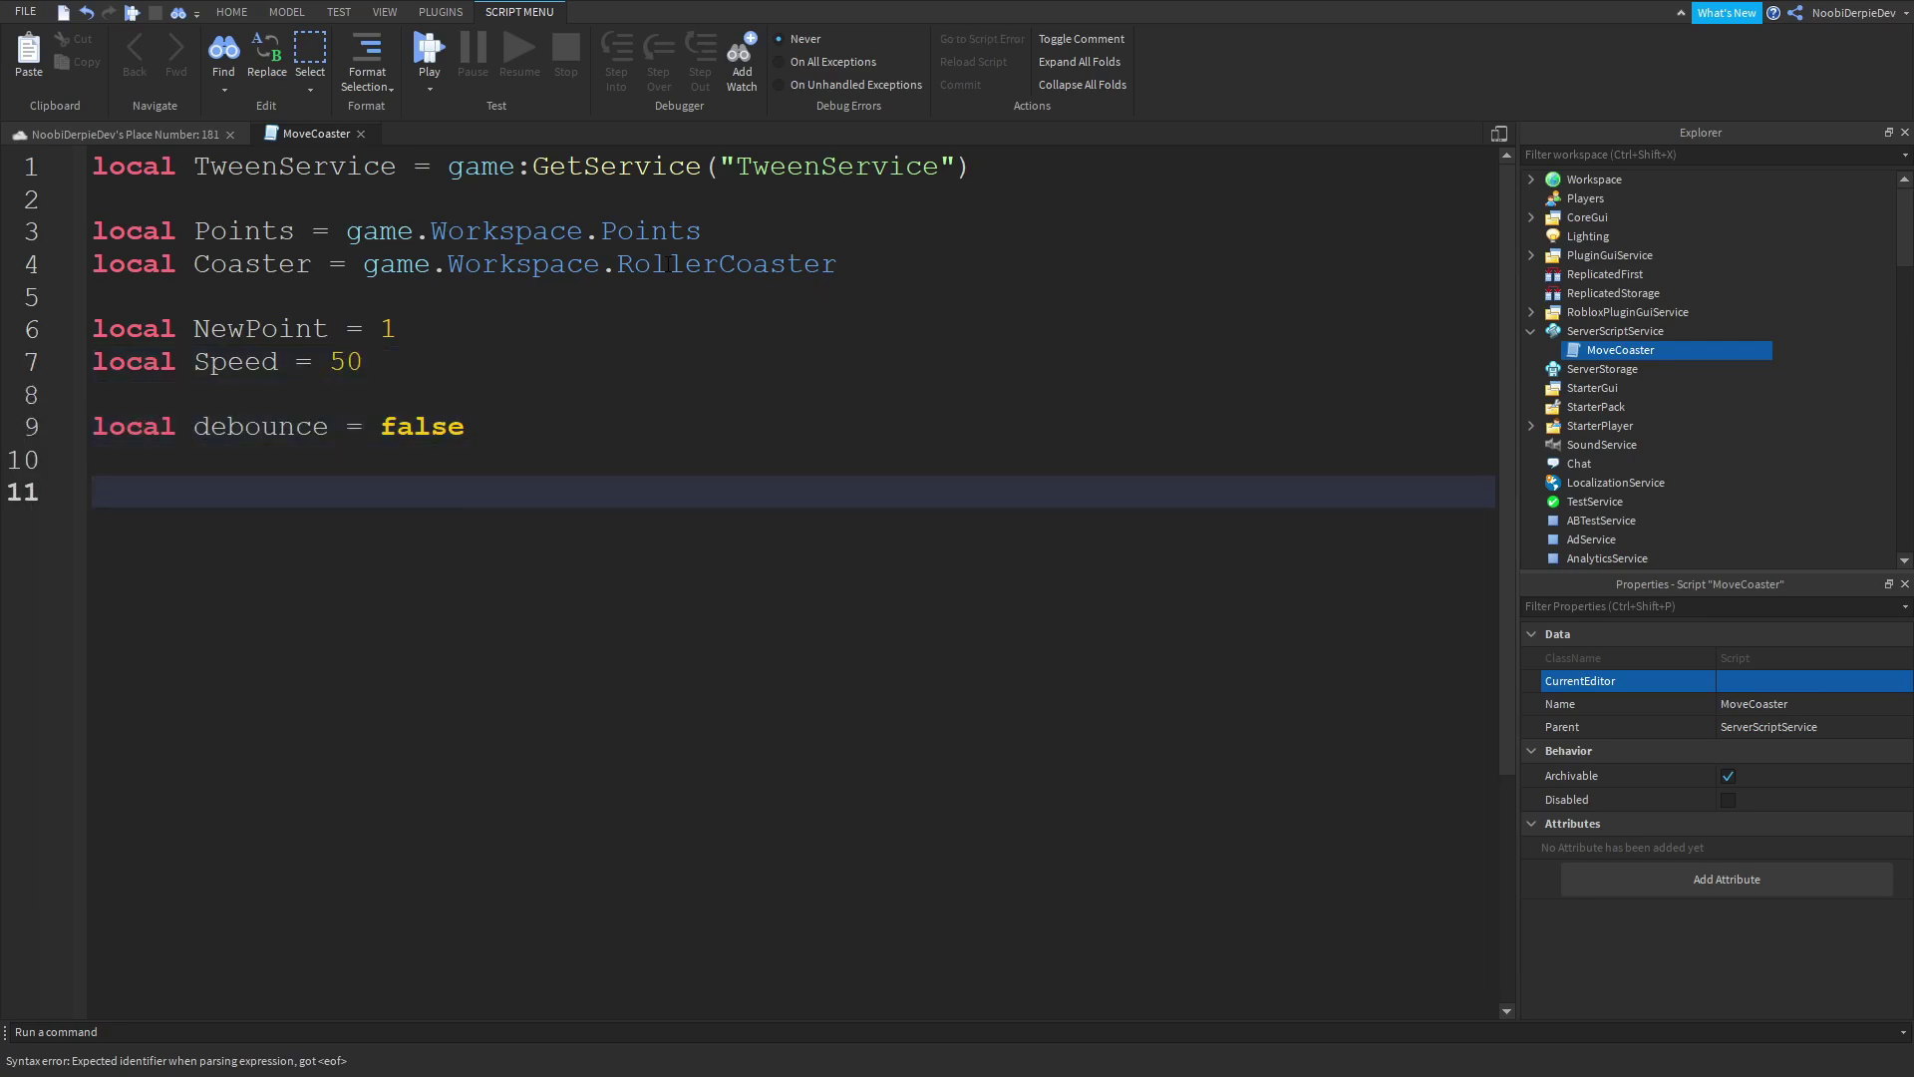
text(Coaster.PrimaryPart = coaster.center)
Step: Make Center the coaster's PrimaryPart and position it with SetPrimaryPartCFrame
key(Return)
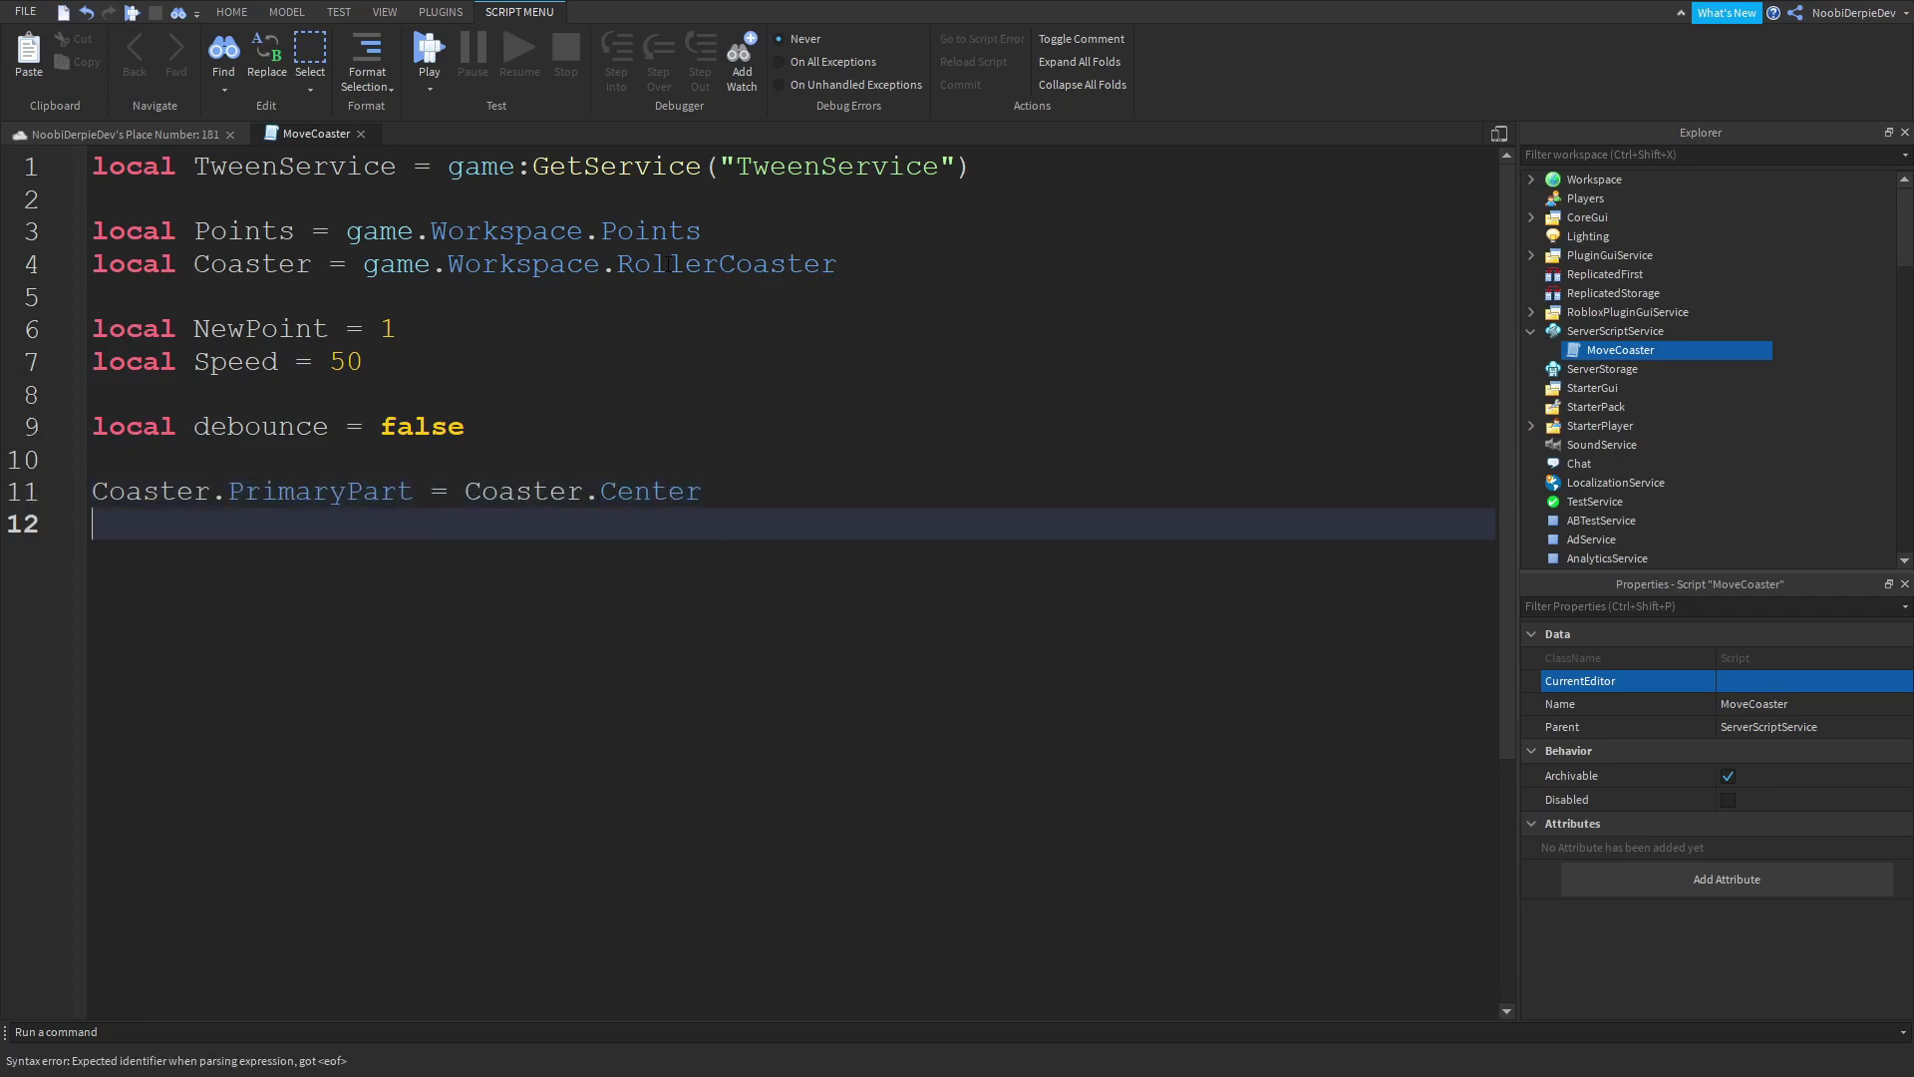
text(coaster:SetP)
key(Return)
text(Coaster.)
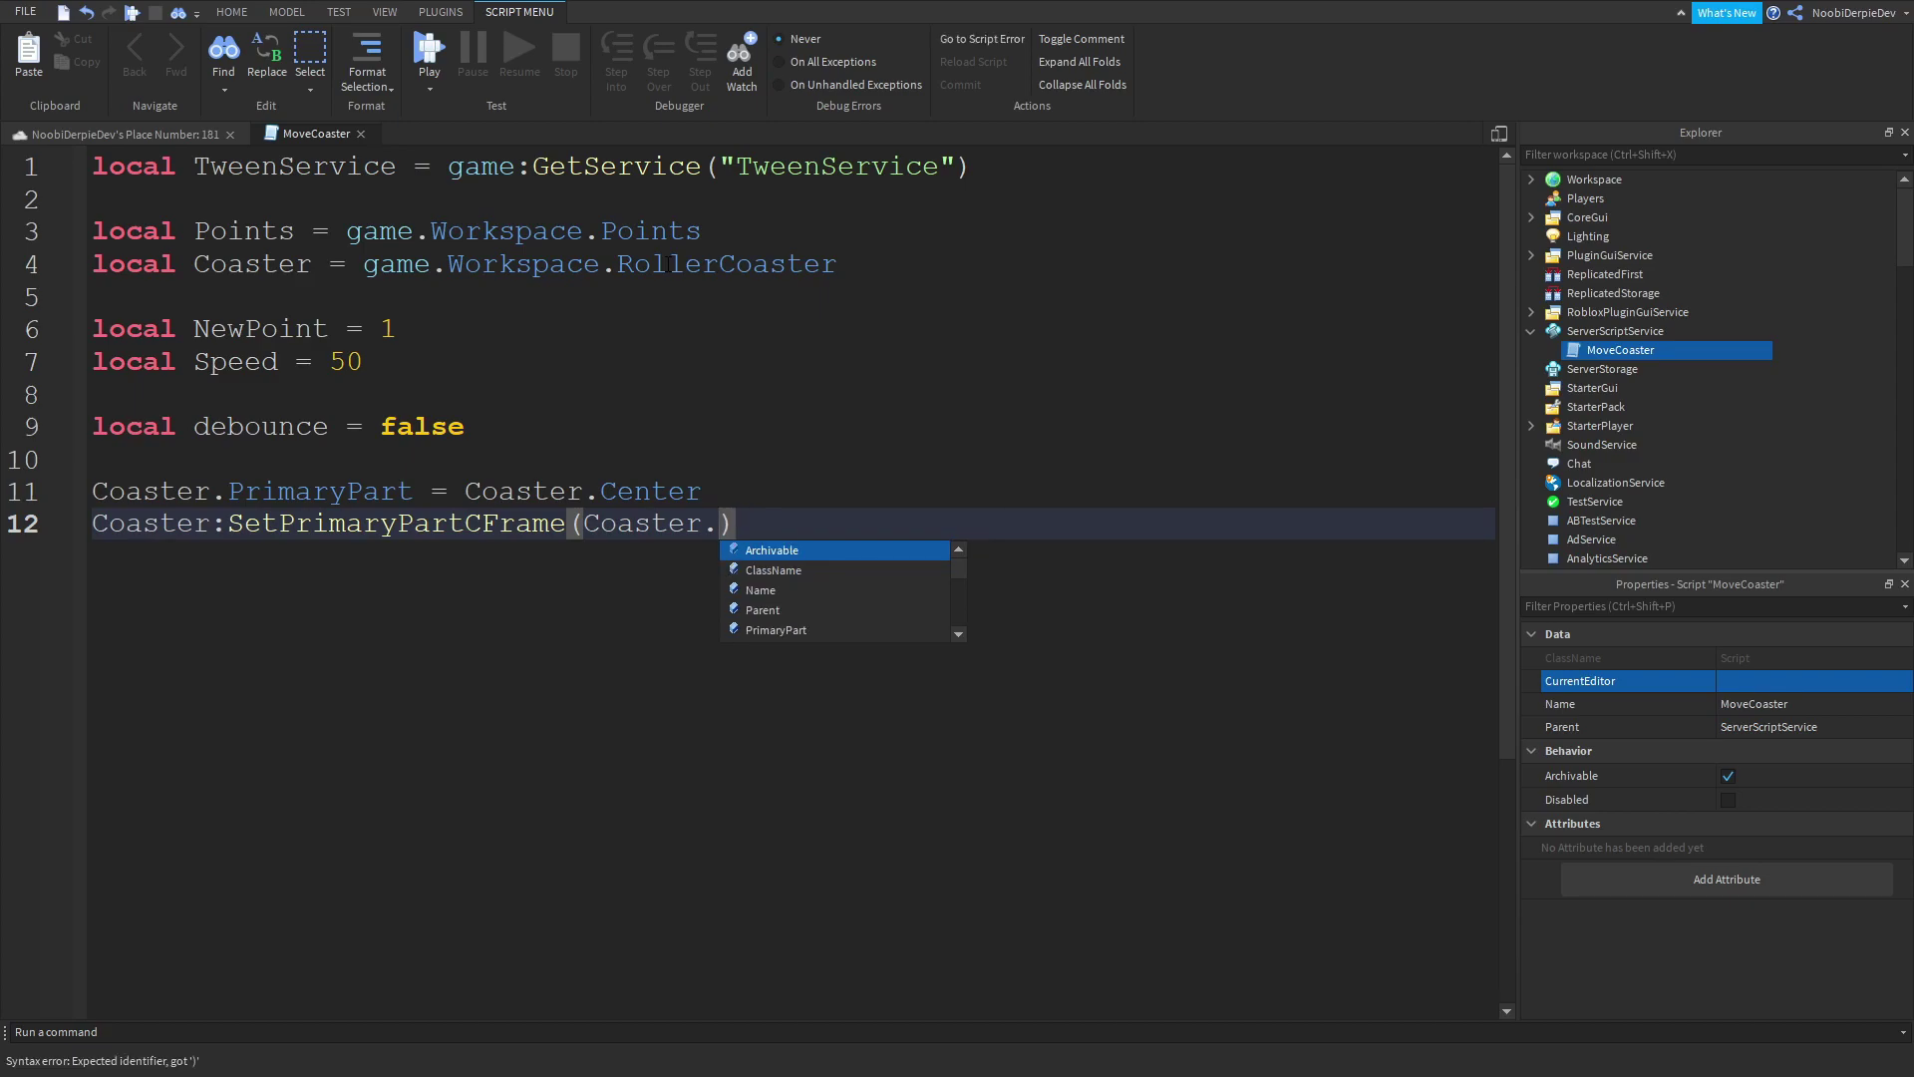
text(Center.Ch)
key(Return)
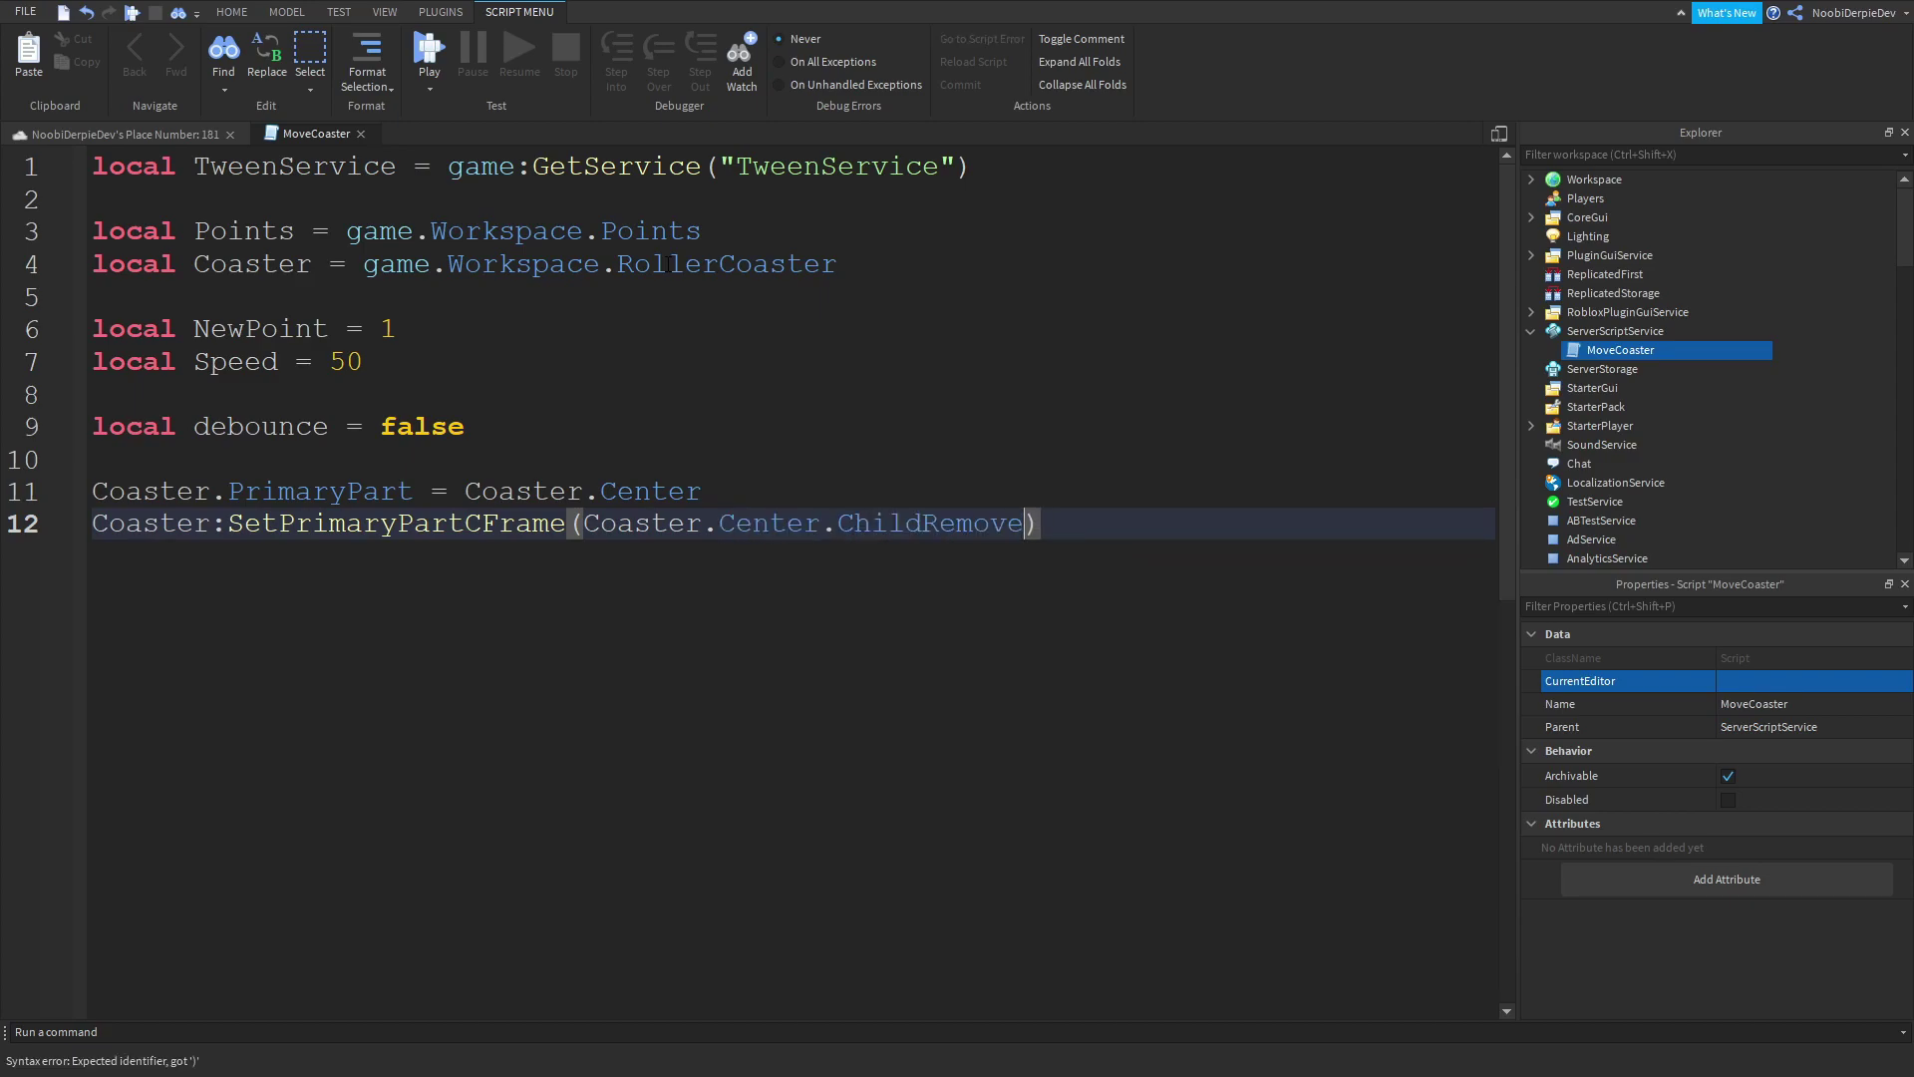
key(BackSpace)
key(BackSpace)
text(Fr)
key(Return)
key(End)
Step: Write function GetTime(Distance, Speed) returning Time as Distance divided by Speed
key(Return)
key(Return)
text(function G)
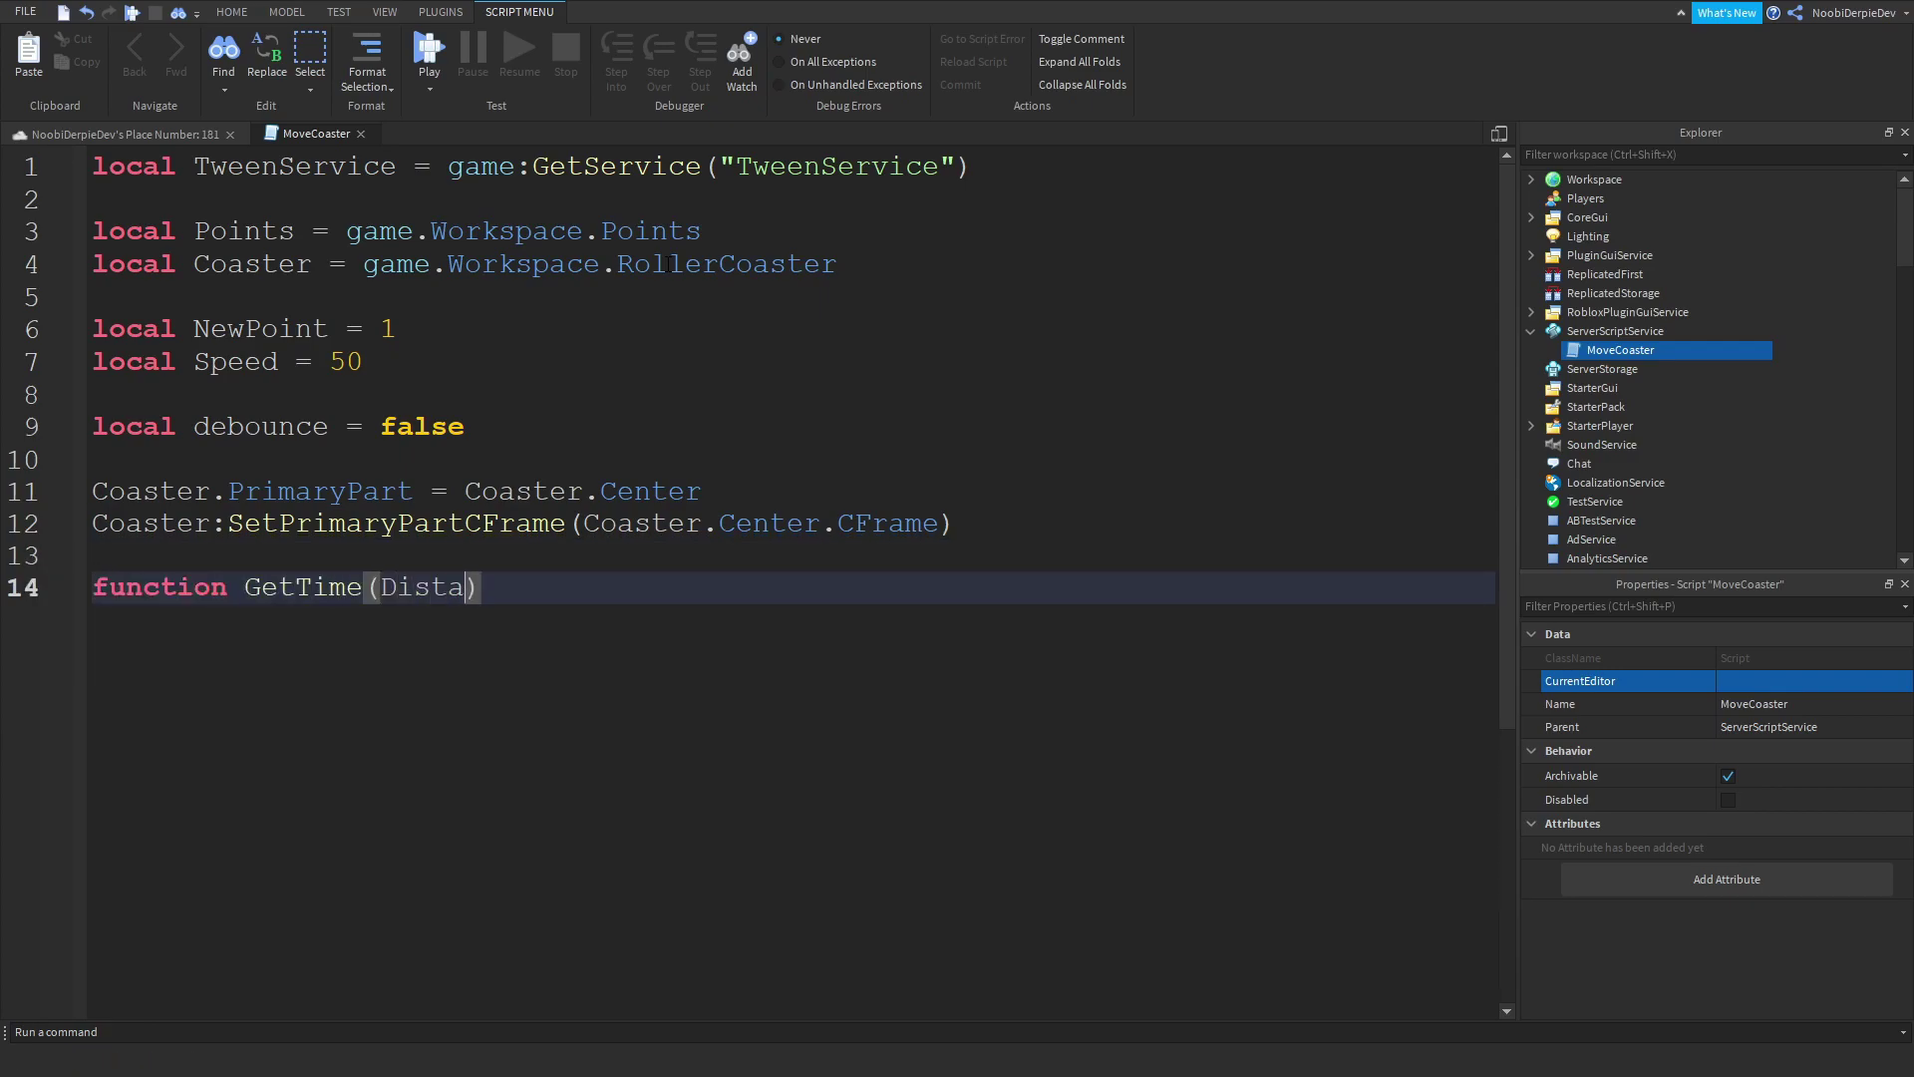
text( spee)
key(BackSpace)
key(BackSpace)
key(BackSpace)
key(BackSpace)
text(Speed)
key(End)
key(Return)
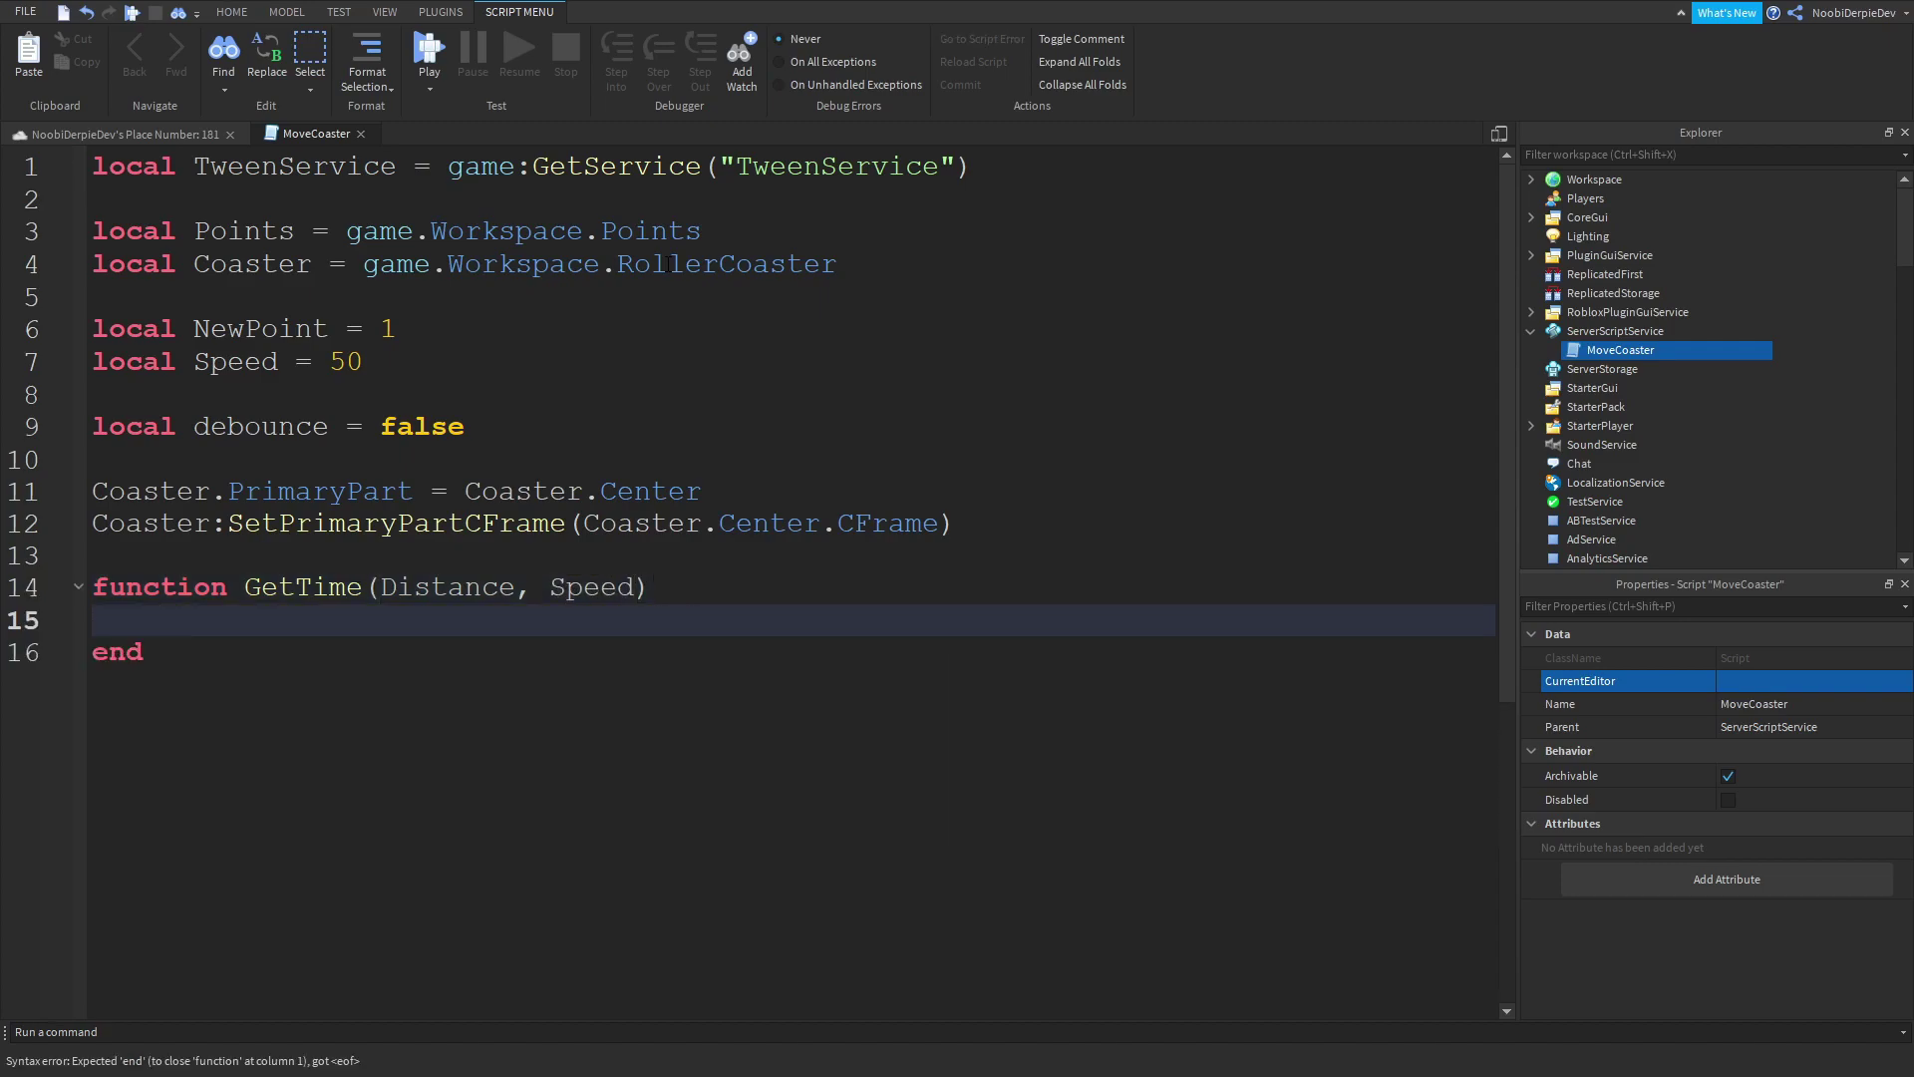
text(local Tim)
text(di)
key(Tab)
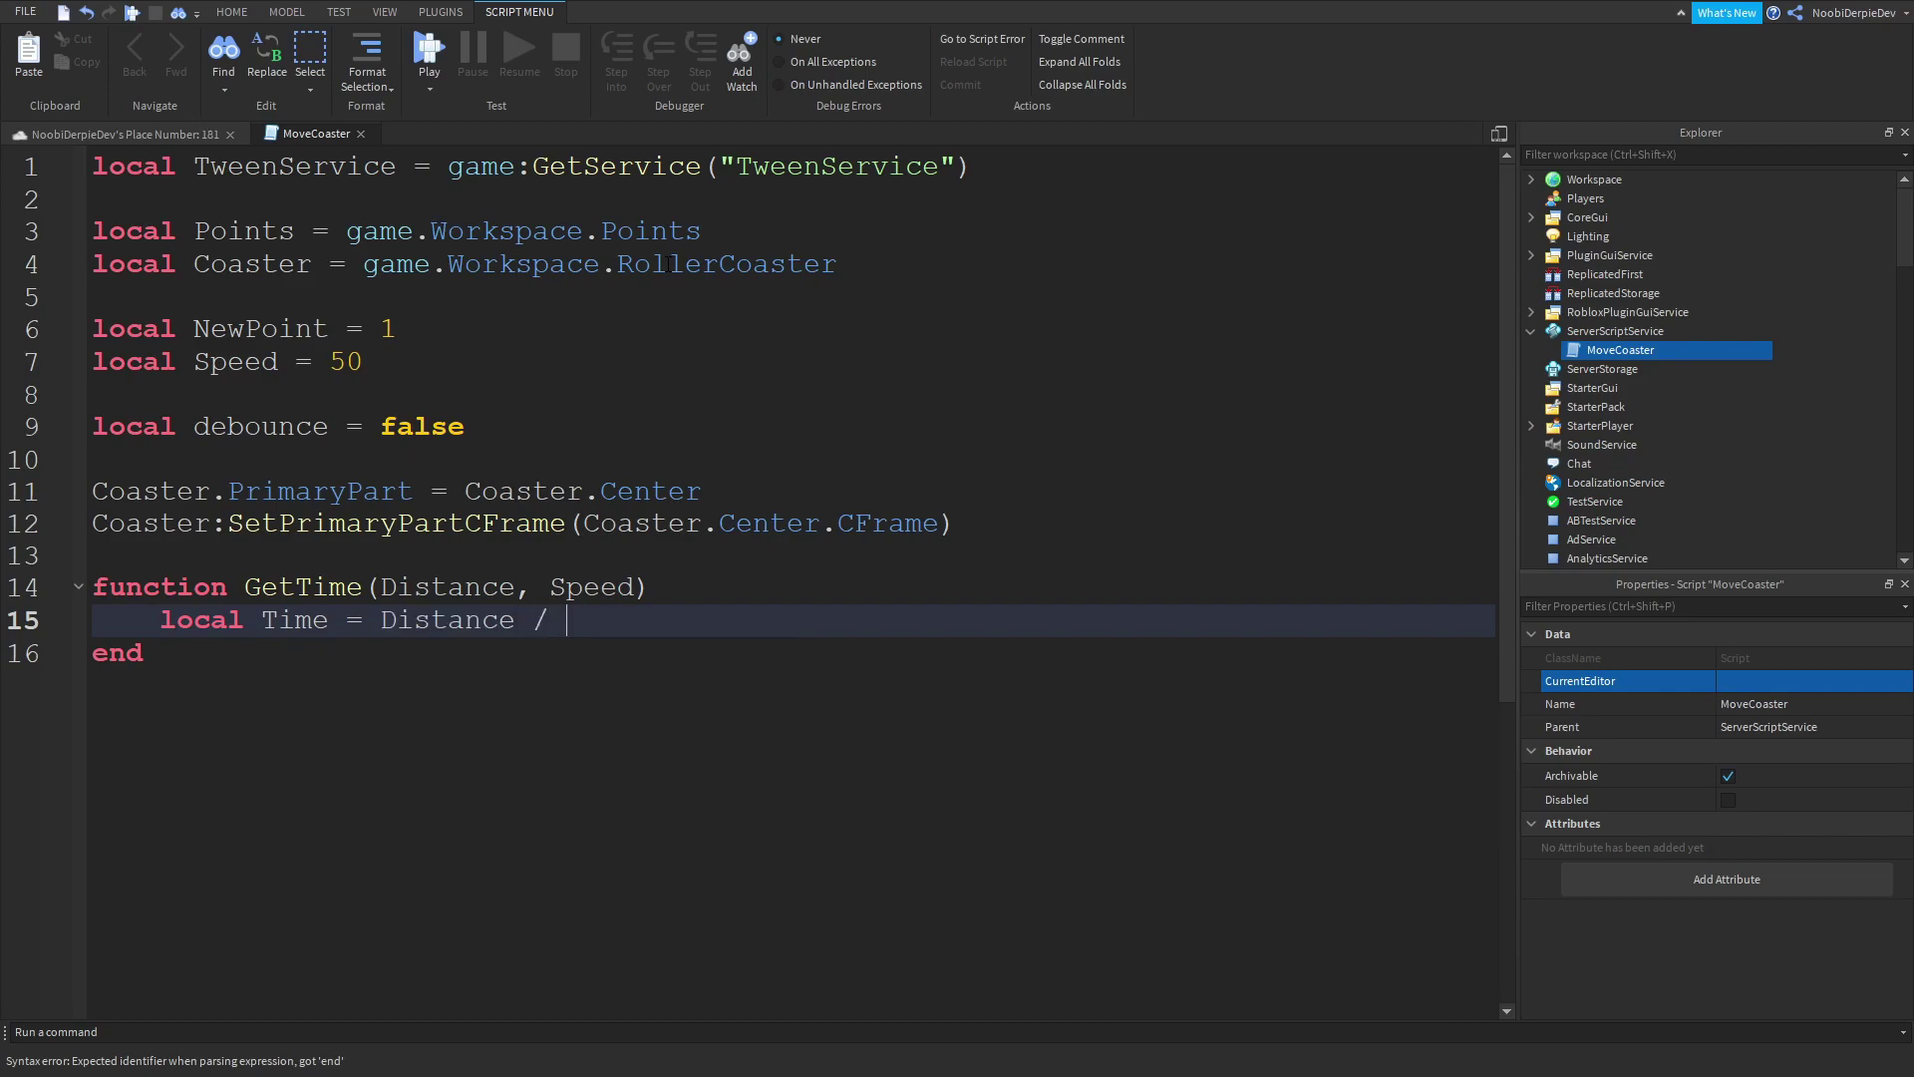
text(Spe)
key(Tab)
key(Return)
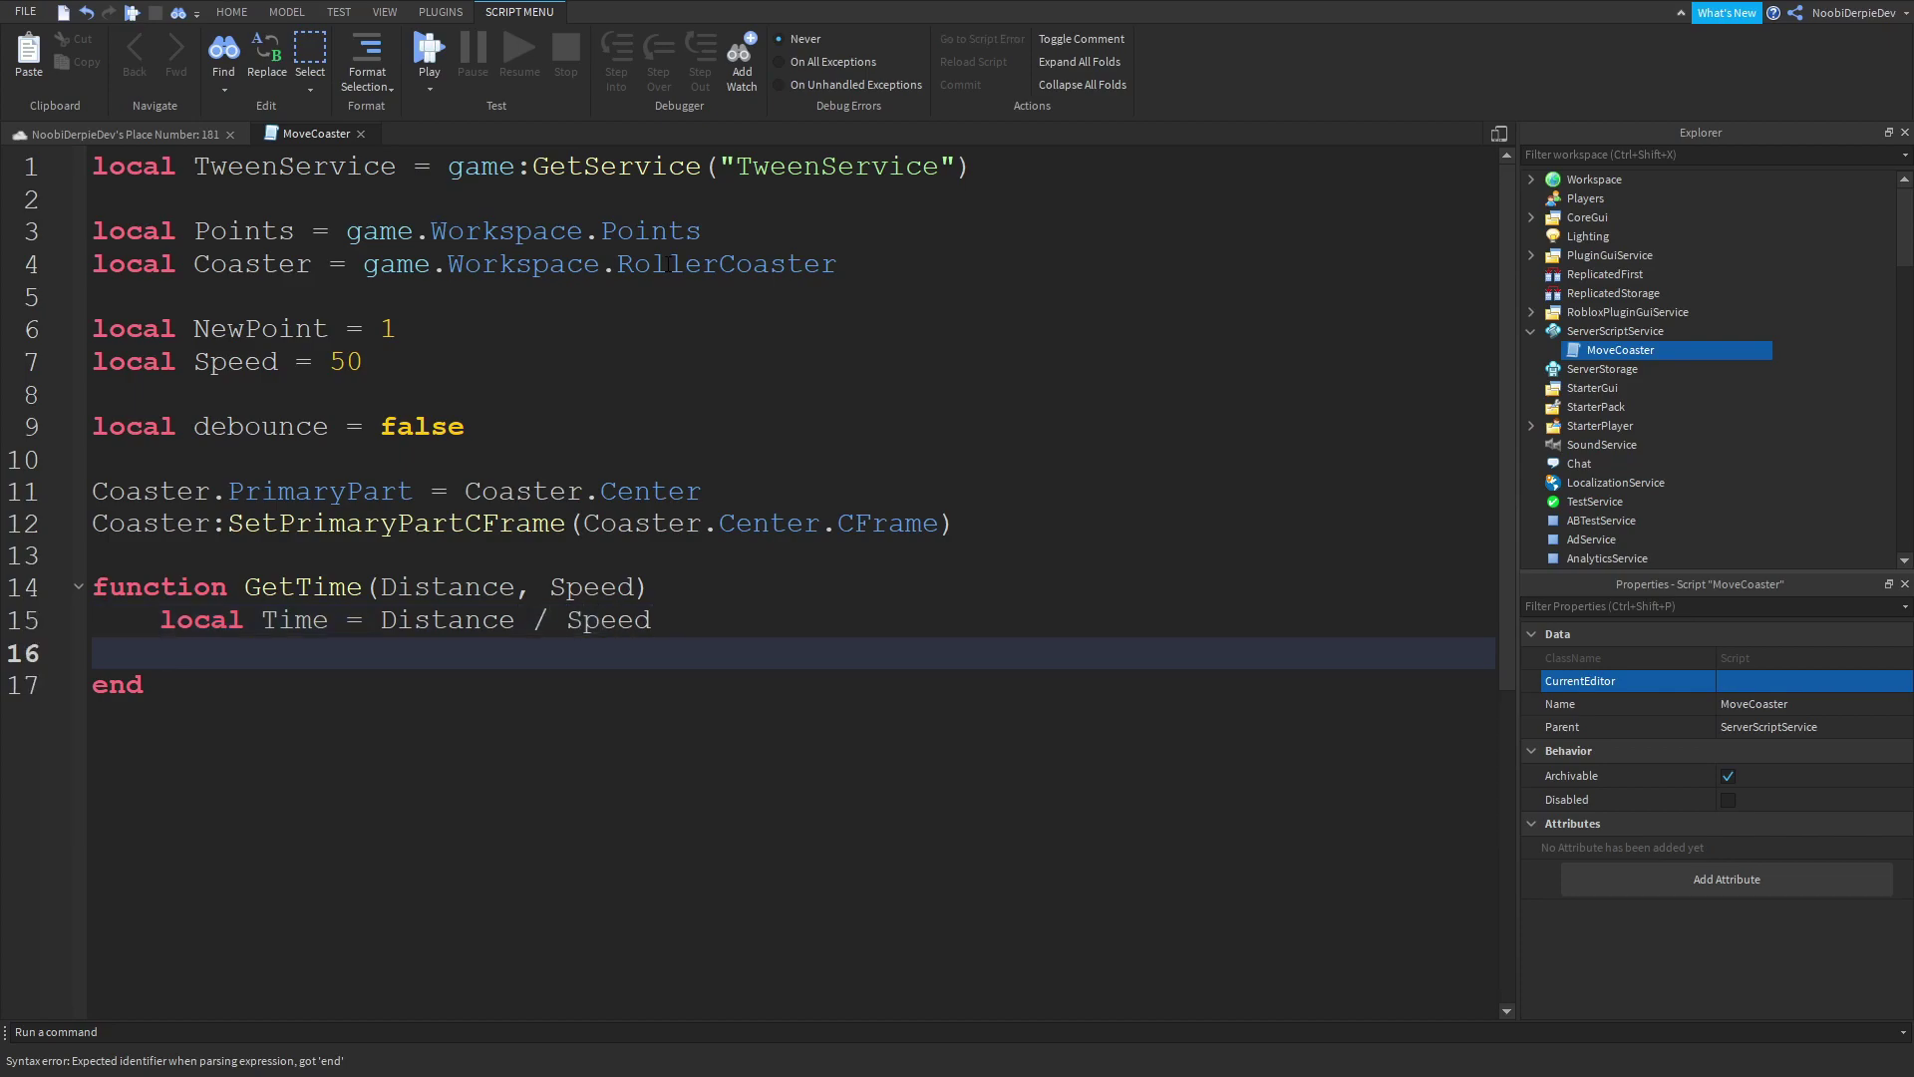
text(reut)
text(turn Tim)
key(Tab)
key(Down)
key(End)
key(Return)
key(Return)
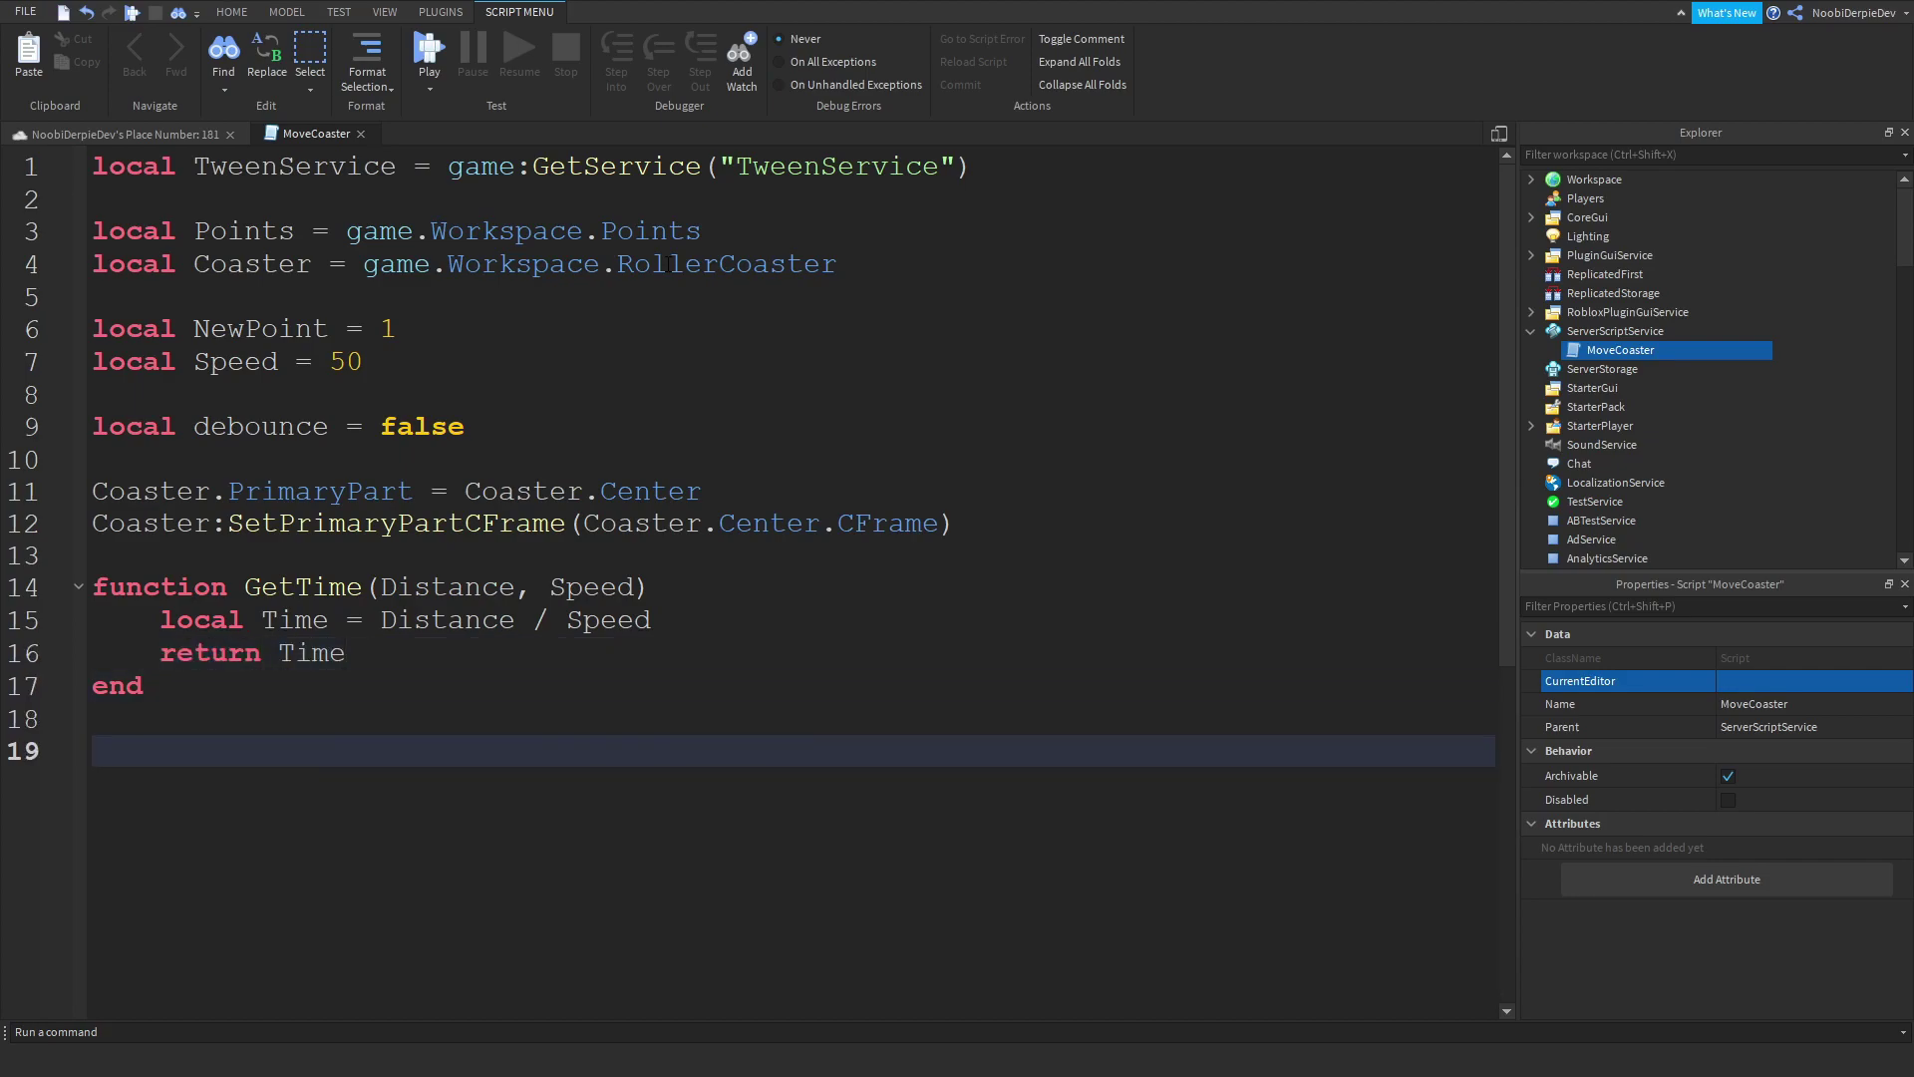
text(function WeldCoaster)
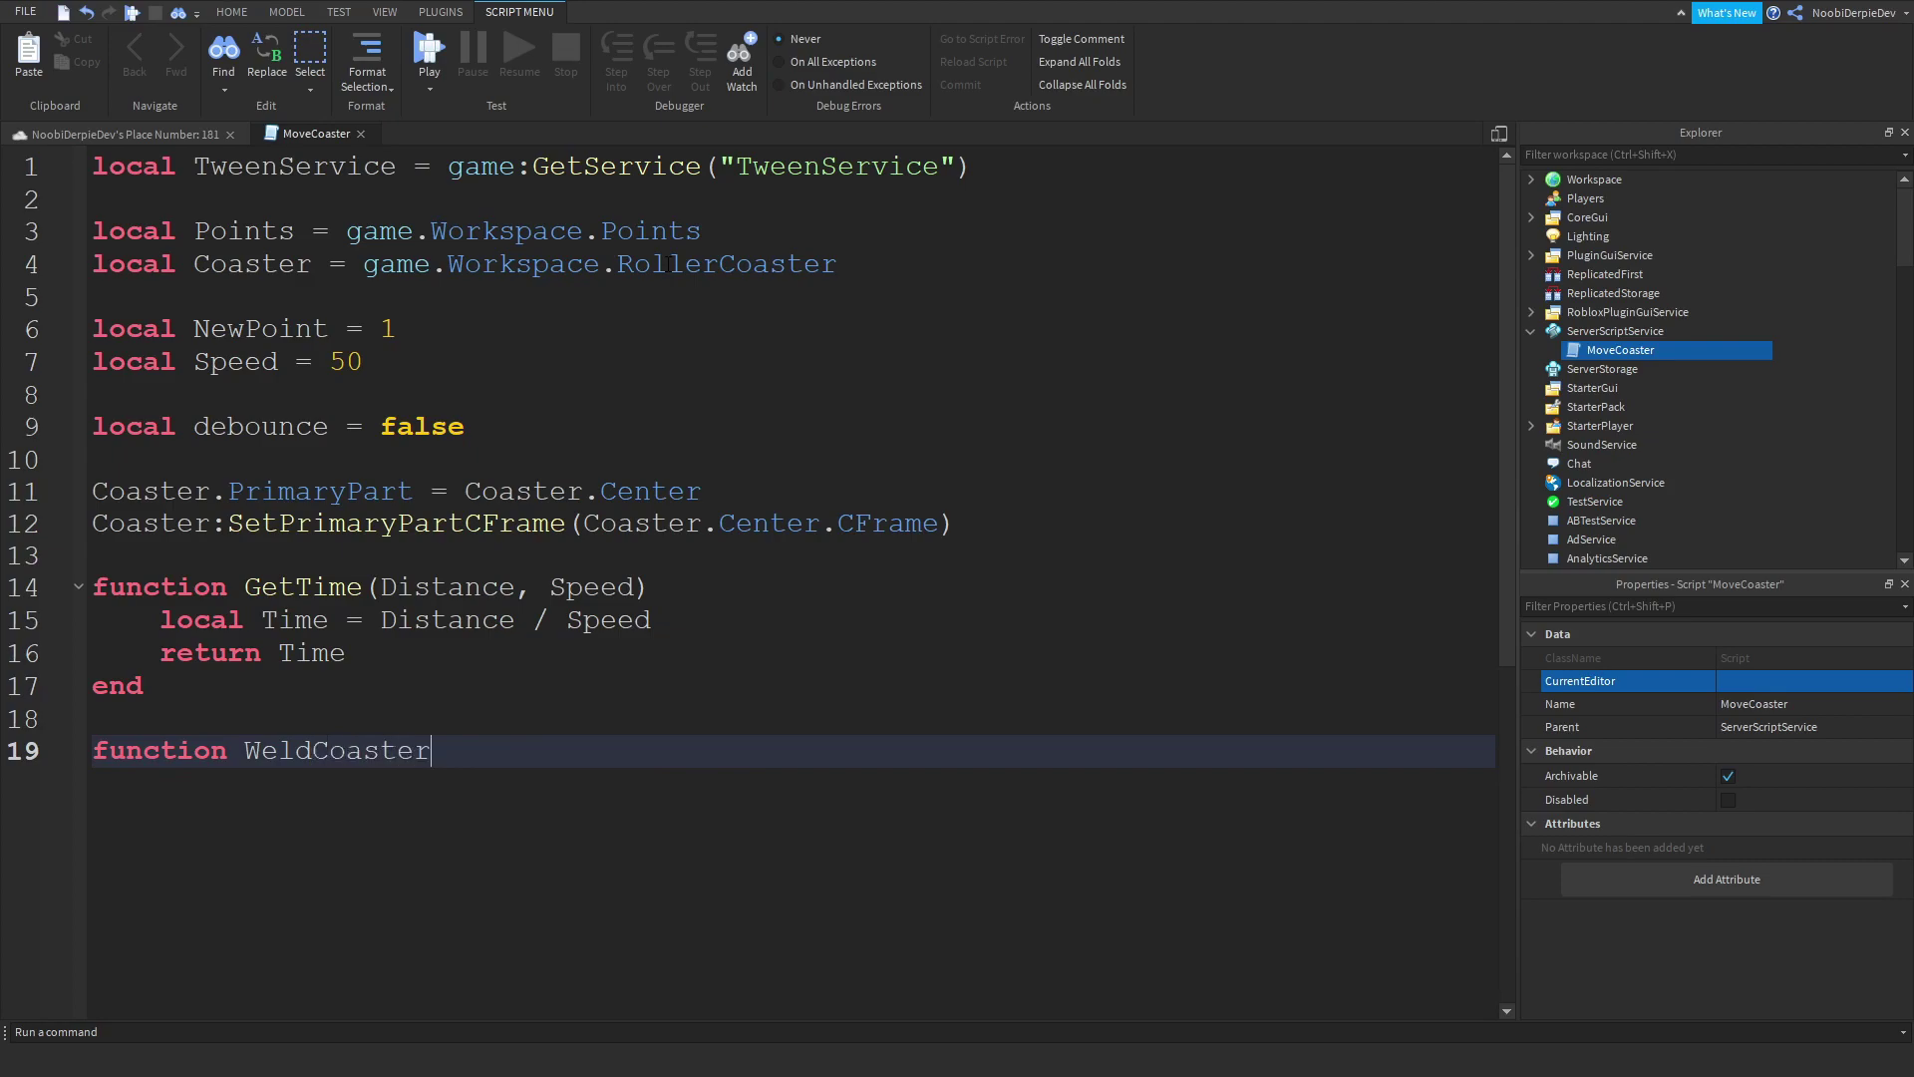
text(())
Step: Loop over Coaster:GetChildren(), skipping the PrimaryPart with an if check
key(Return)
scroll(748, 523, down, 3)
ctrl+scroll(749, 525, up, 2)
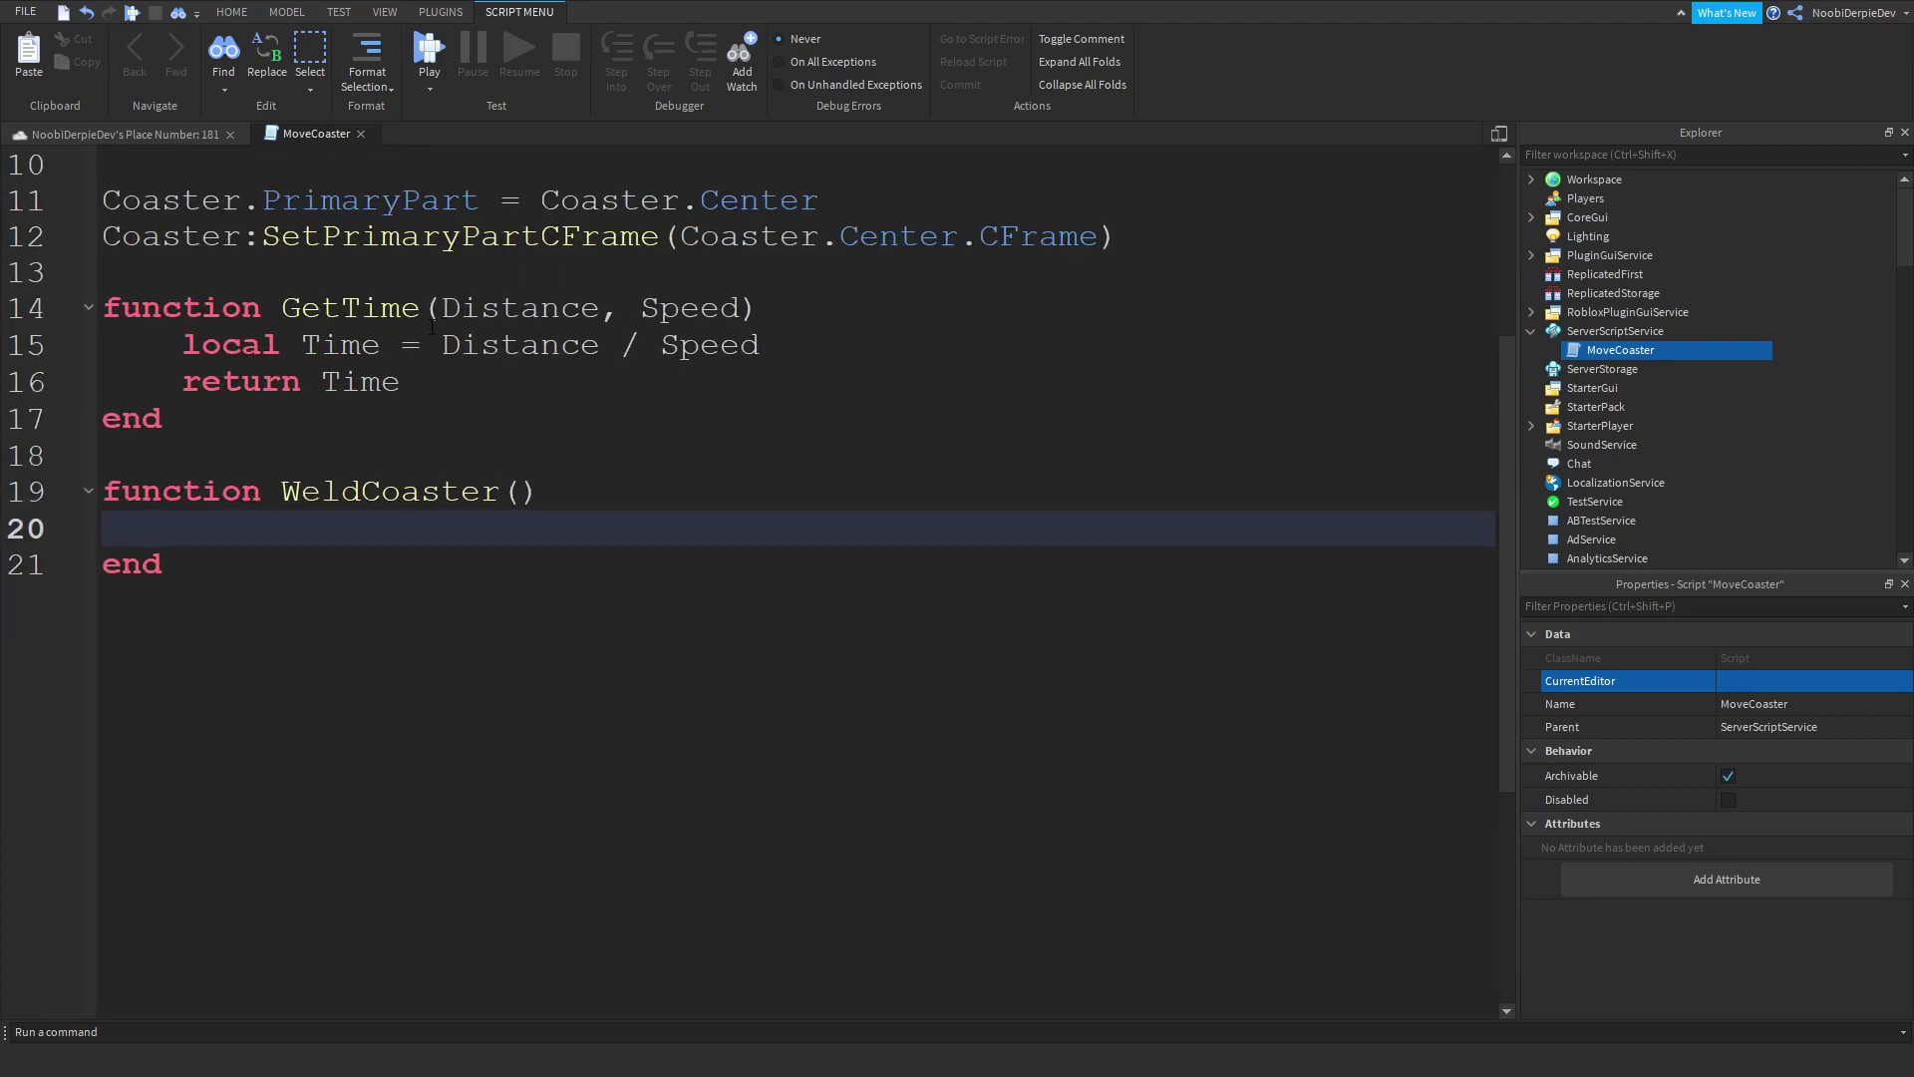
text(fori = 1, #)
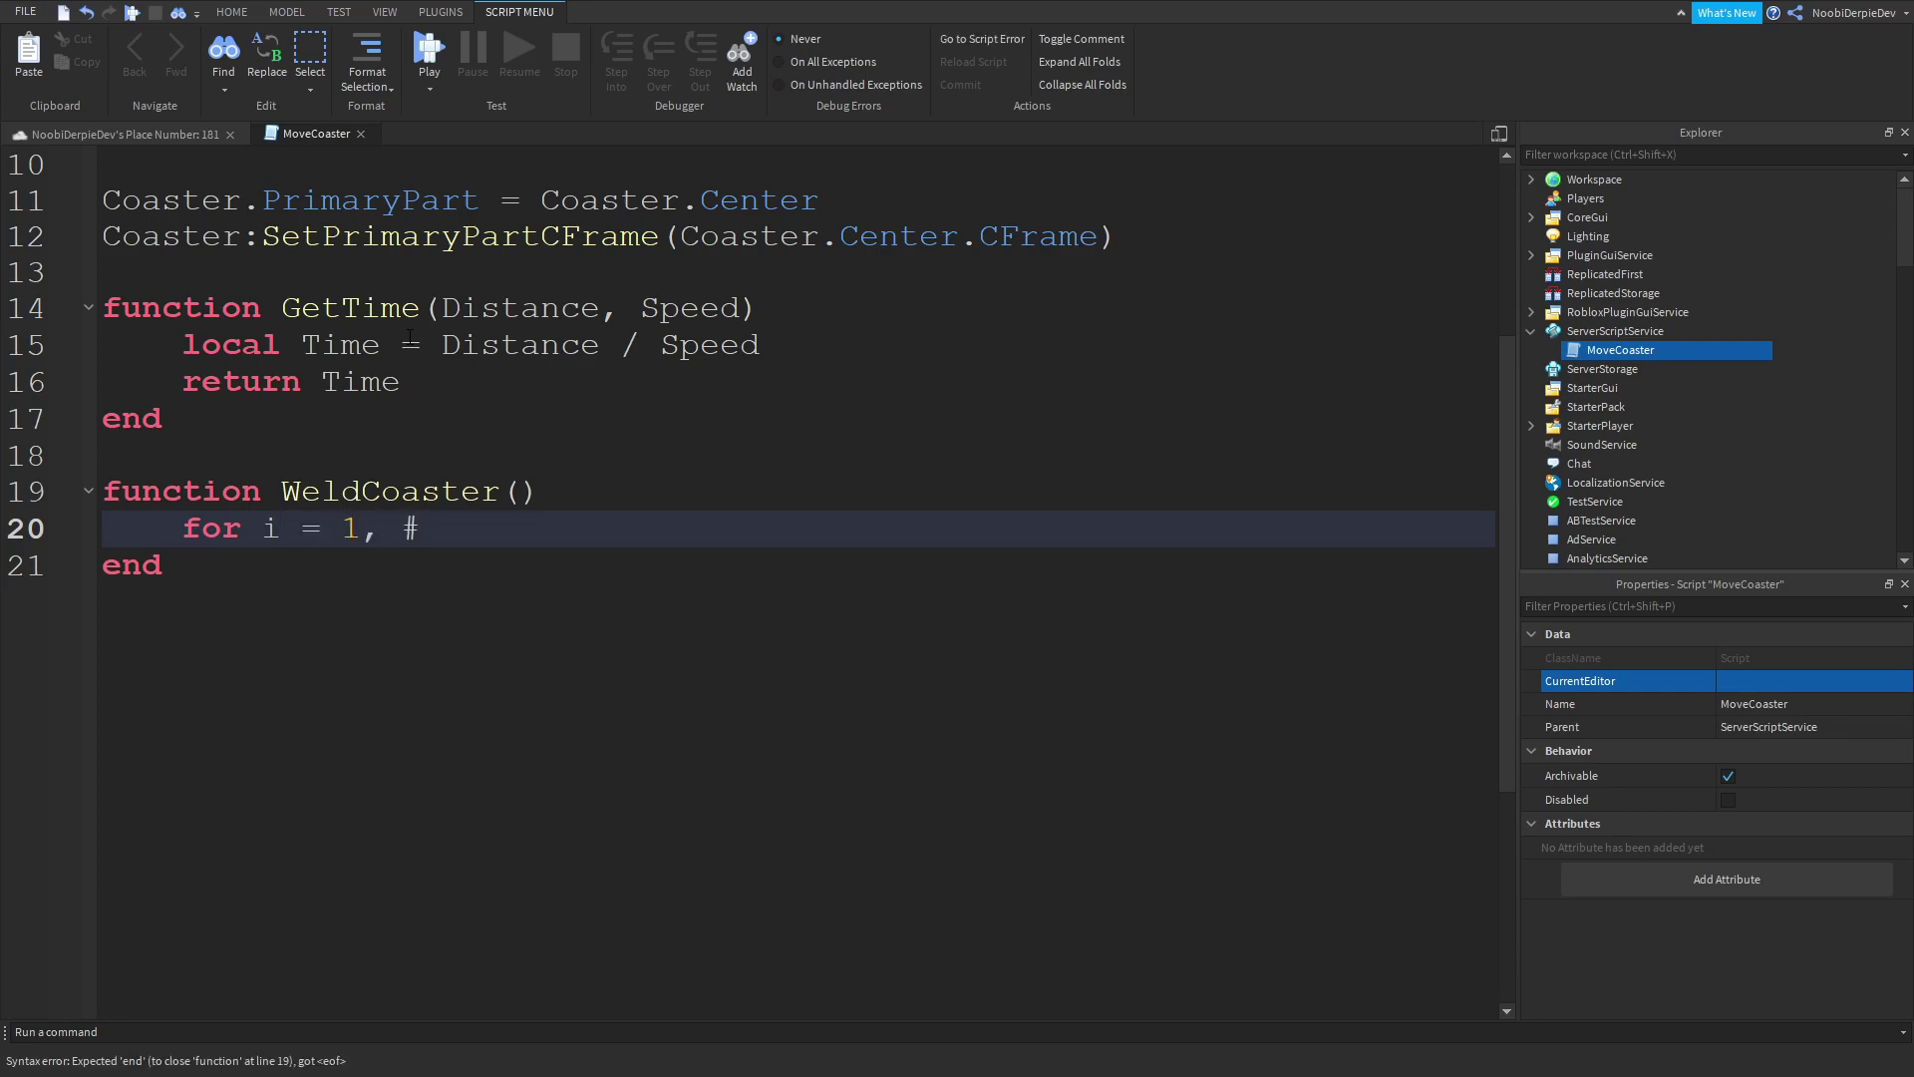
text(Coaster:Ge)
key(Tab)
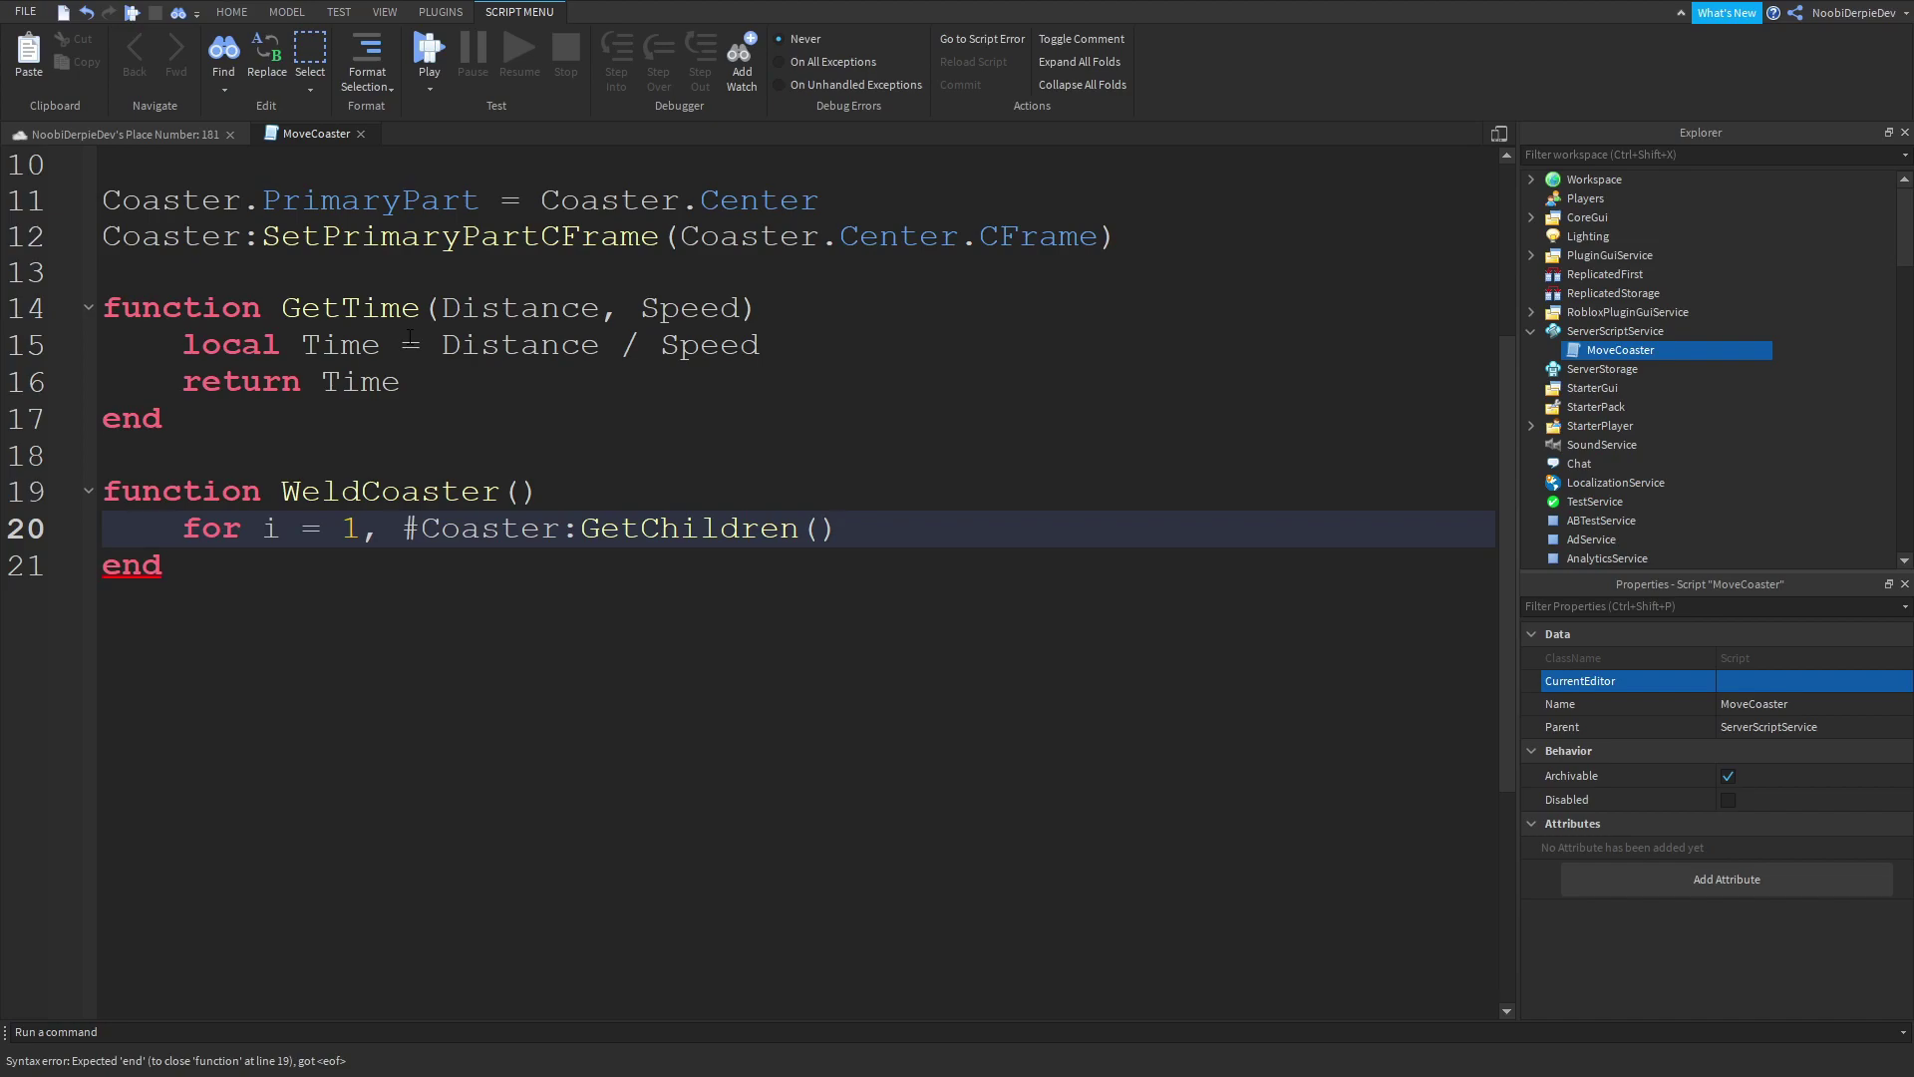
text( do)
key(Return)
text(if)
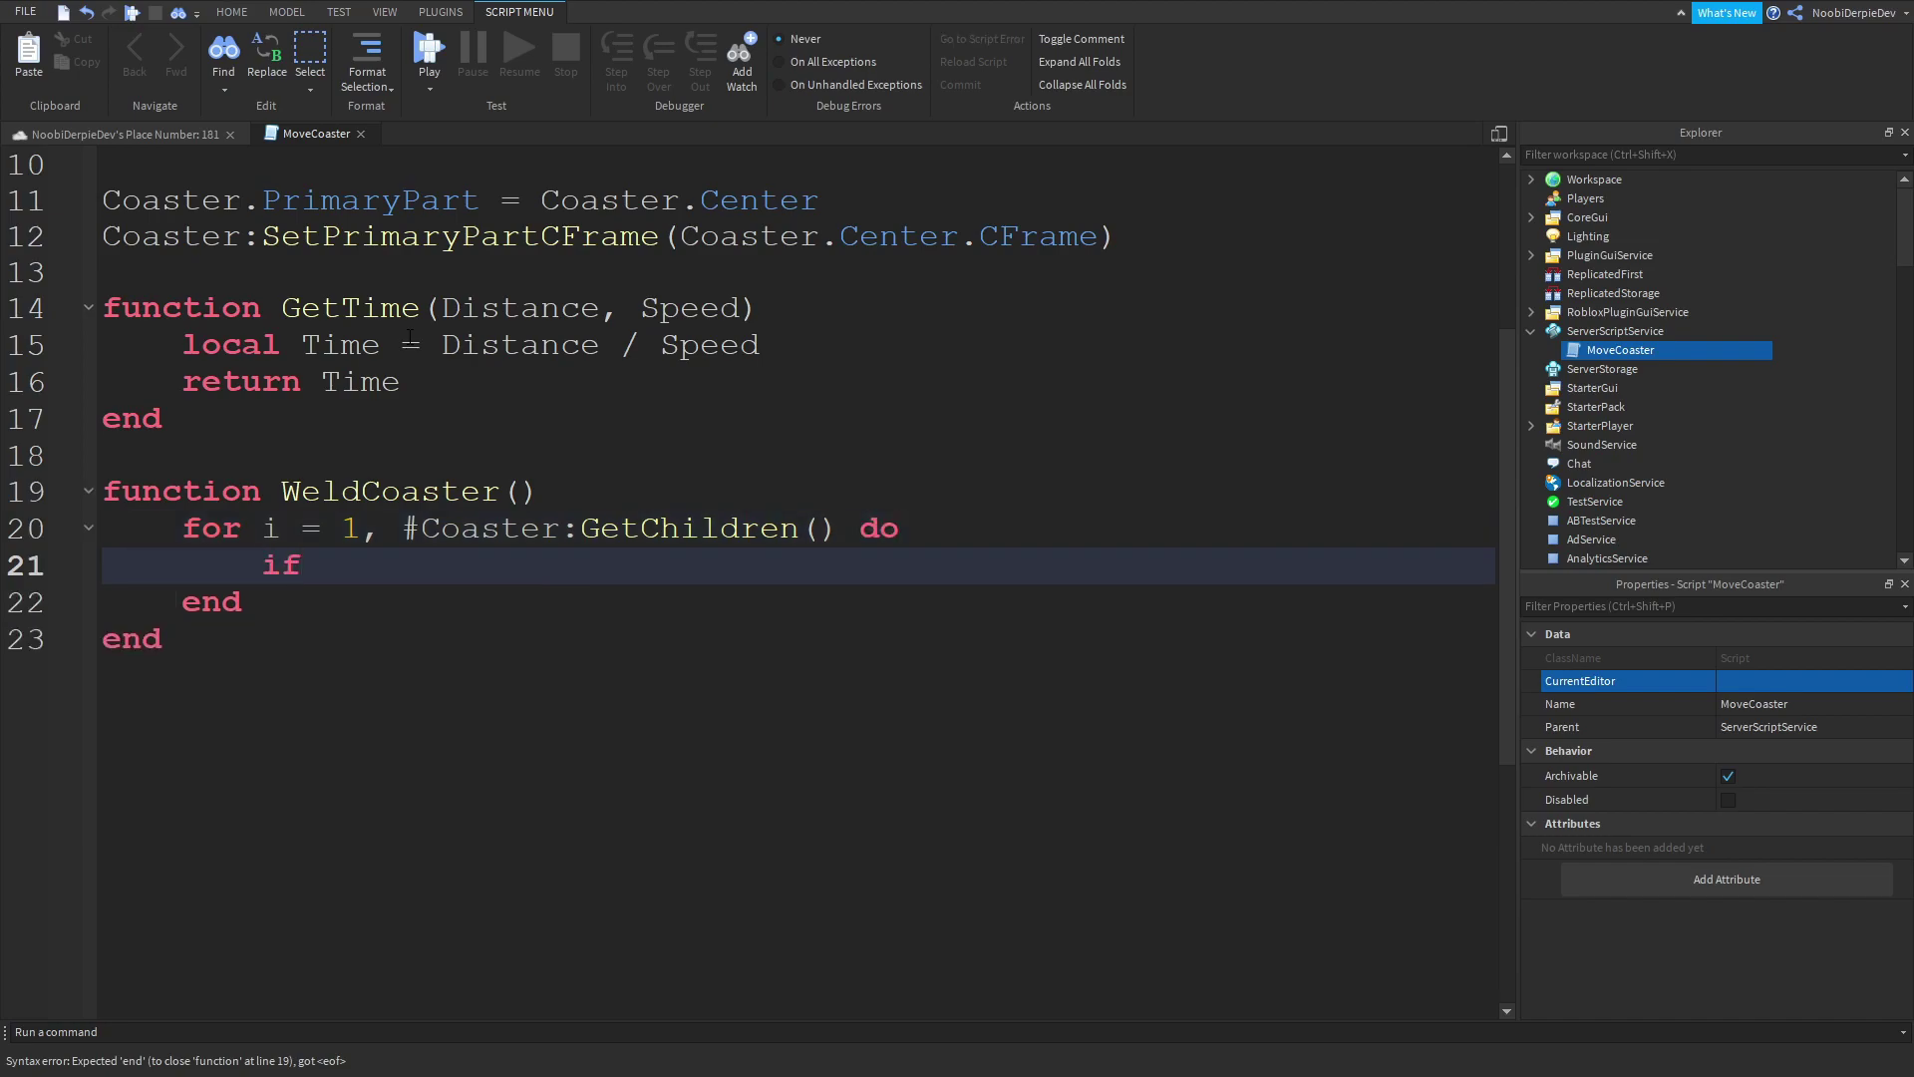
text(Coaster:Get)
key(Tab)
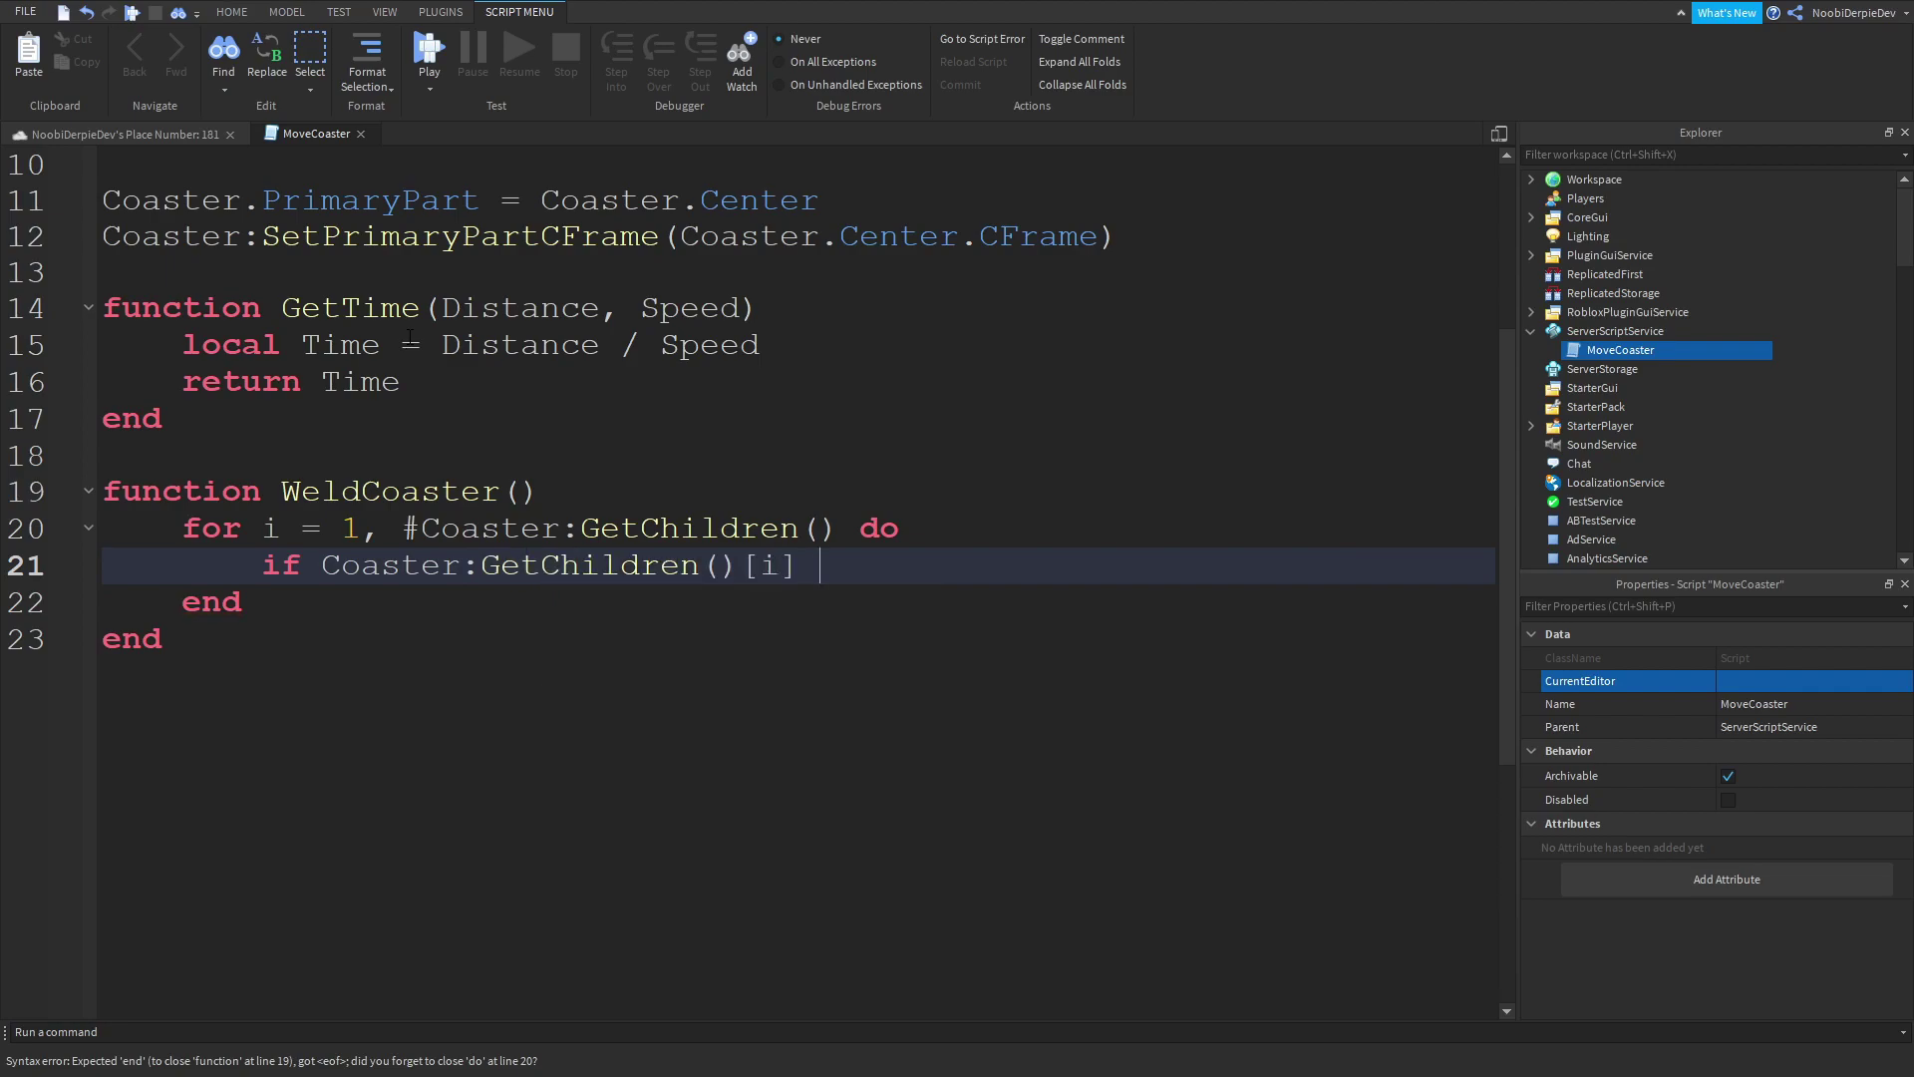
text(Plane.)
key(BackSpace)
key(BackSpace)
text(Coaster.Prima)
key(Tab)
text(t)
key(Tab)
Step: Create a new WeldConstraint for each non-primary part
key(Return)
text(local WInstance.new("Weld"))
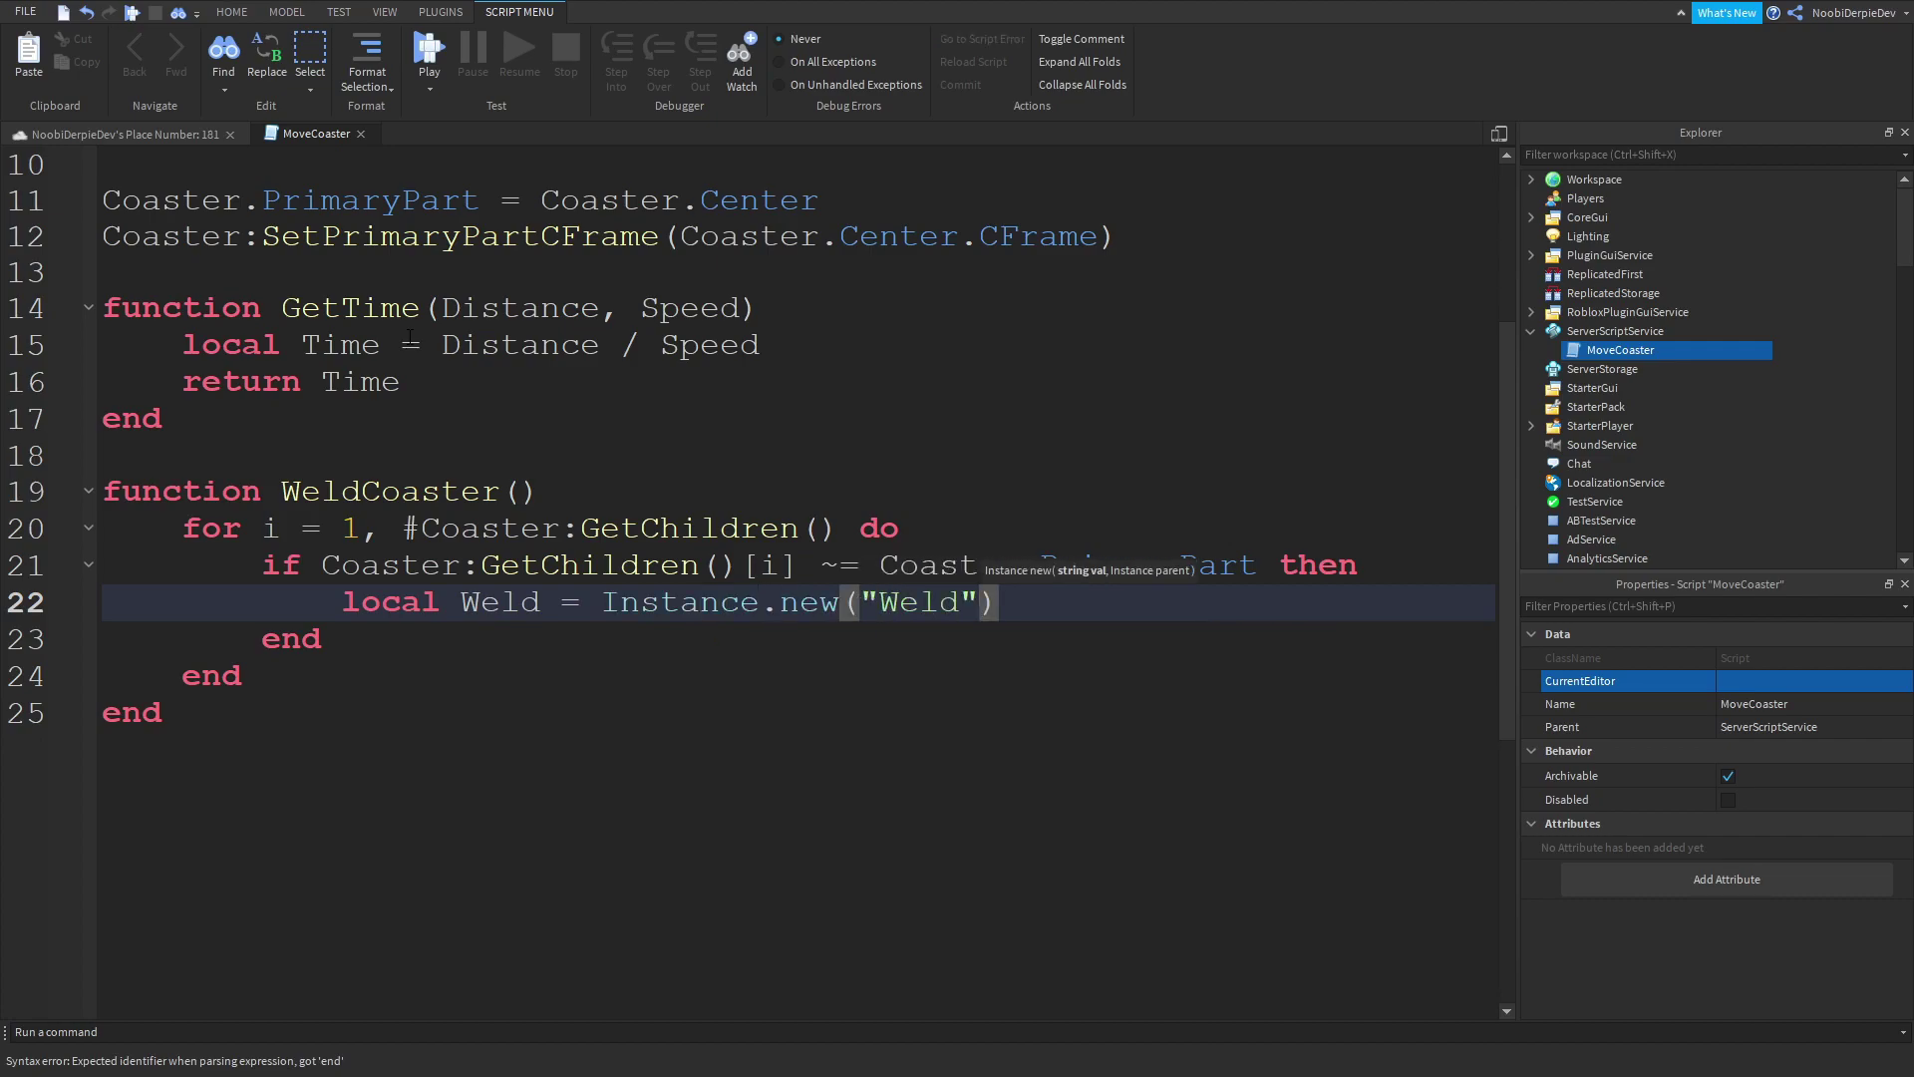
text(C)
key(Tab)
key(End)
key(Return)
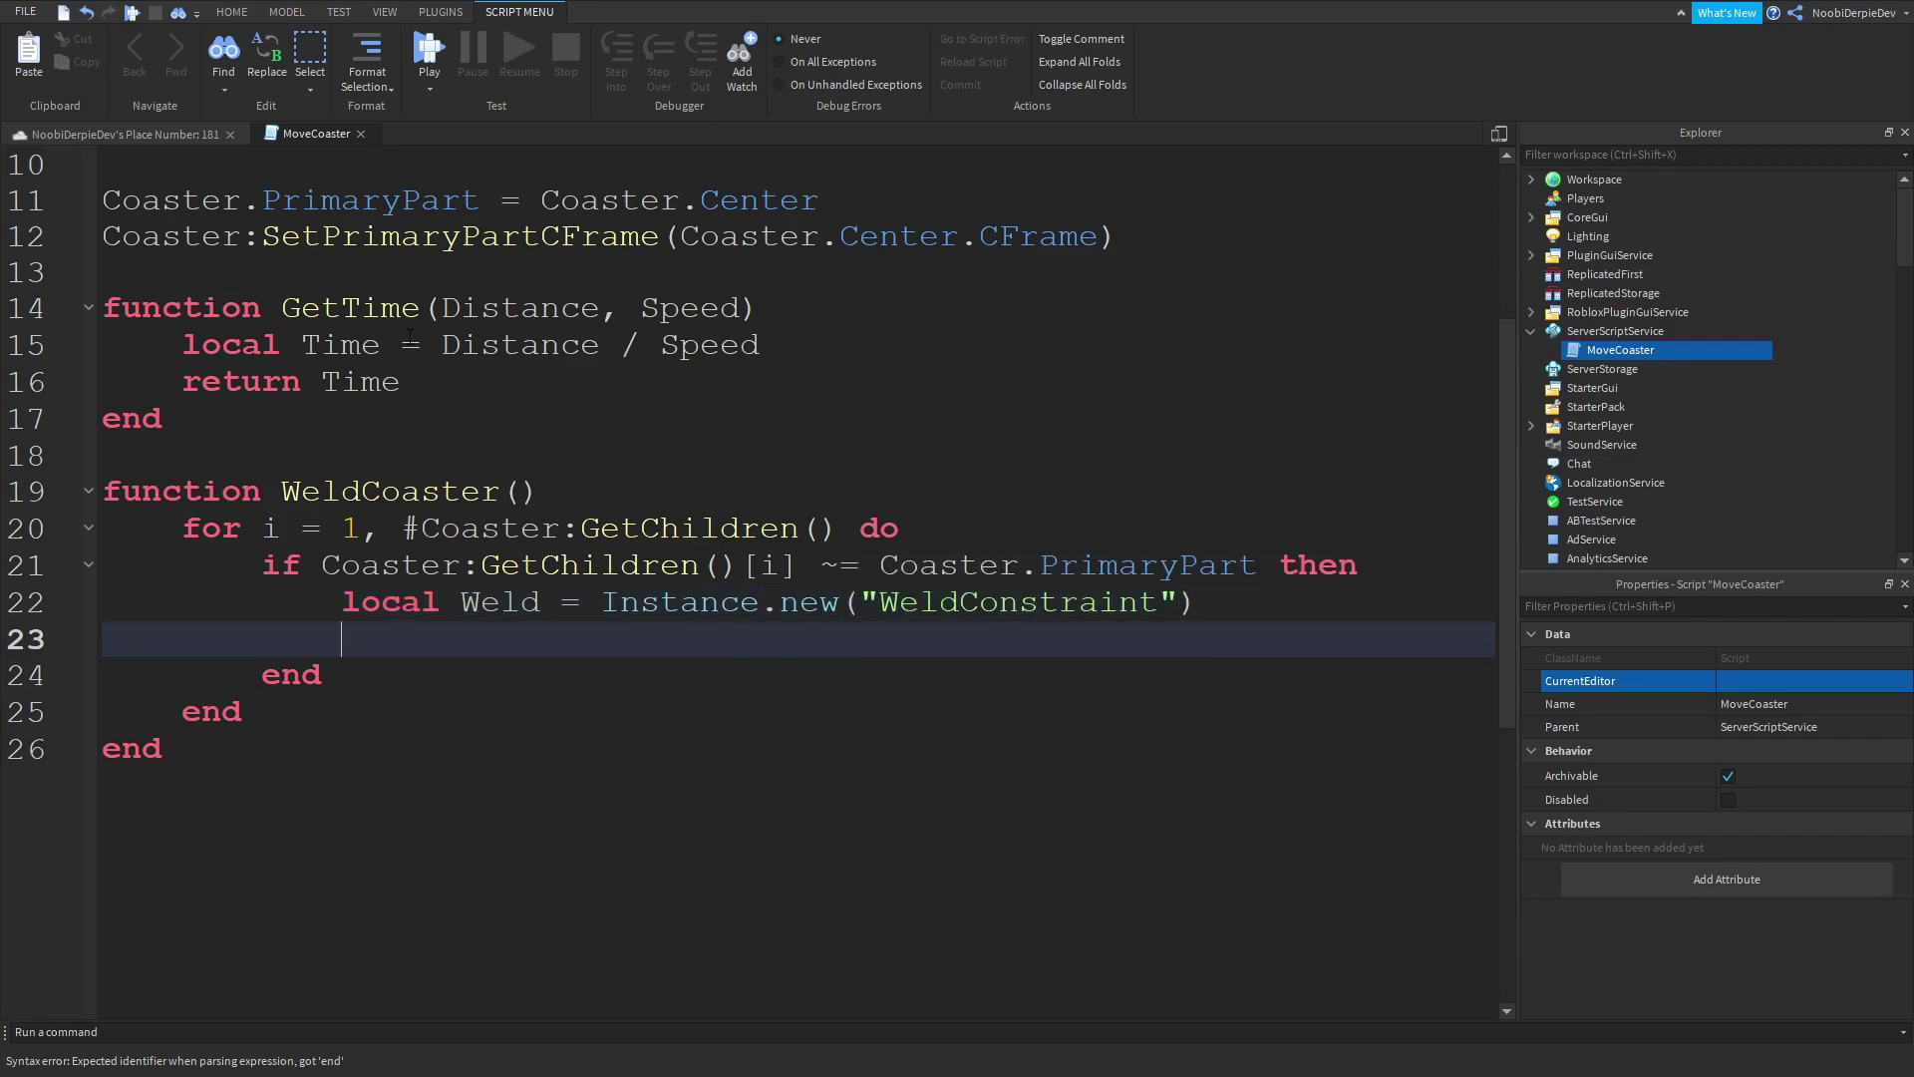
text(Weld.p)
key(Escape)
key(Down)
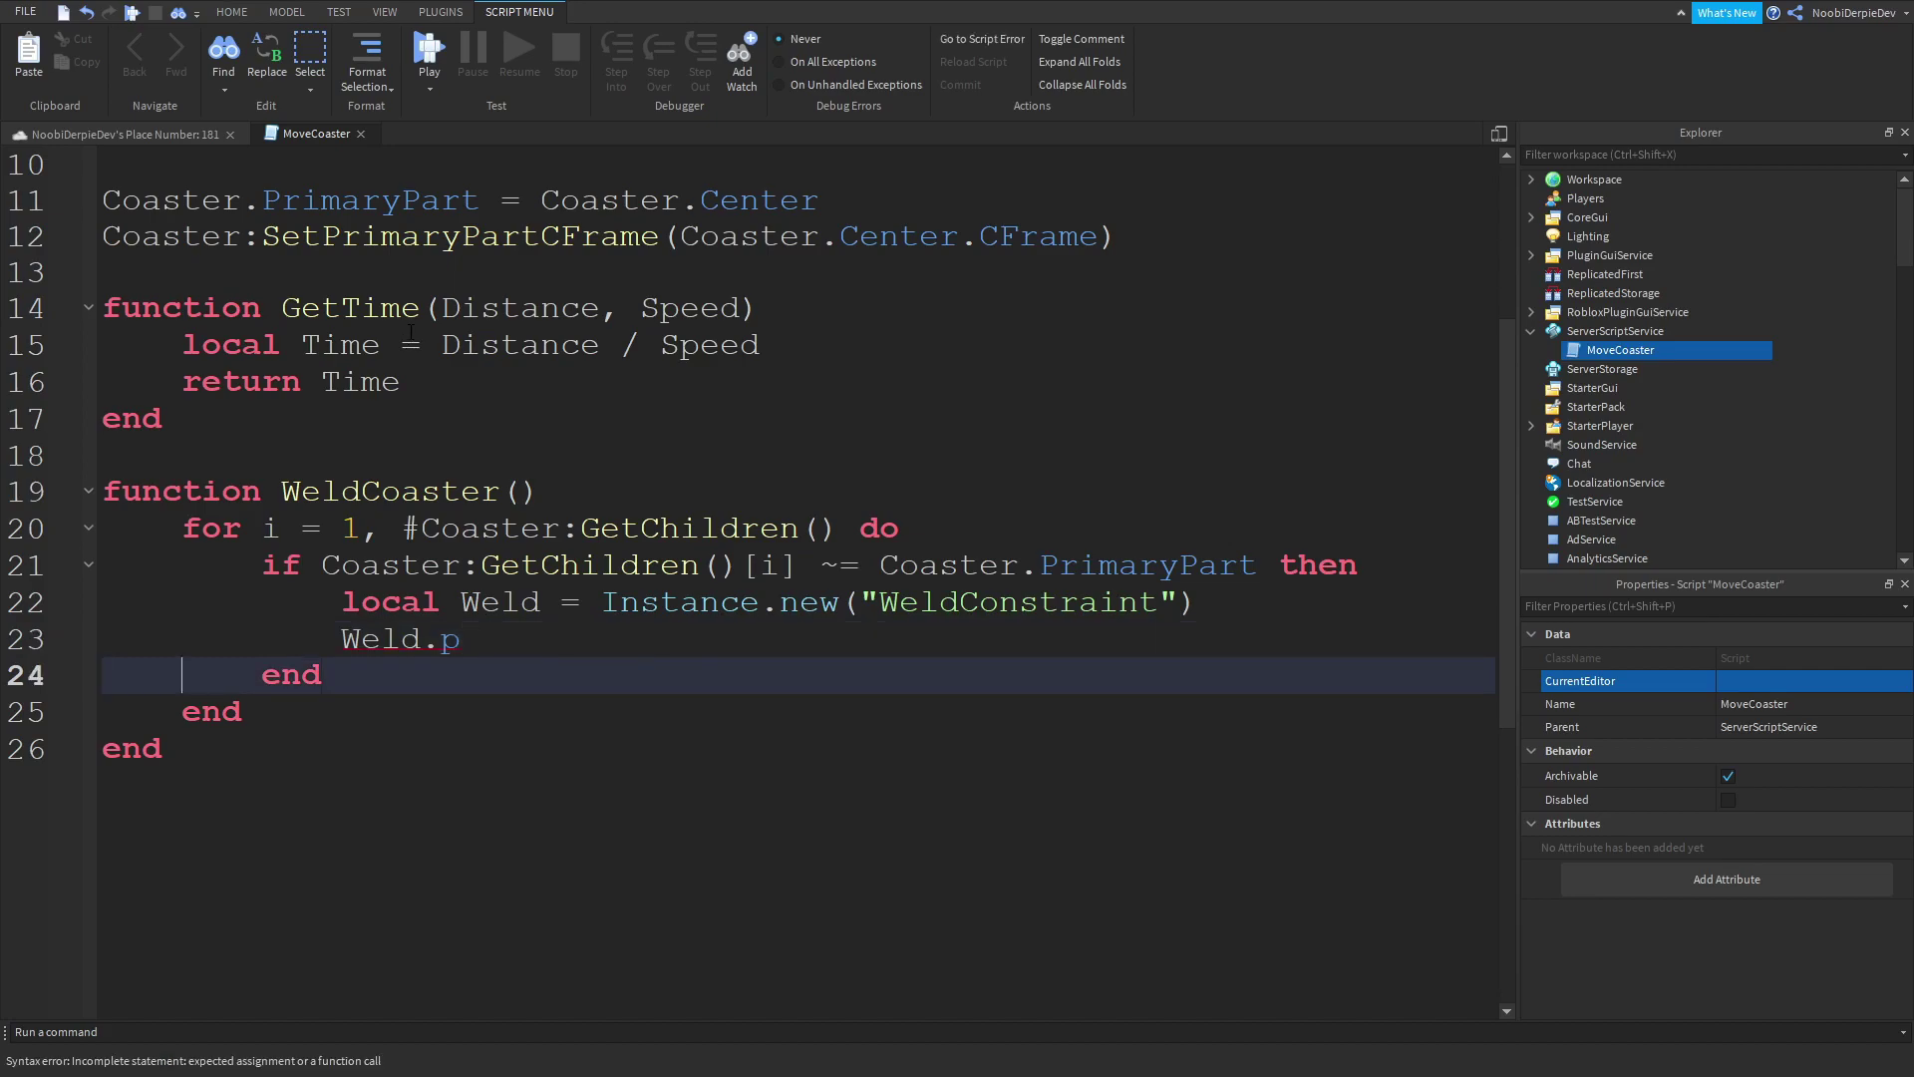
click(489, 640)
Step: Set Weld.Part0 to Coaster:GetChildren()[i], and Part1 and Parent to Coaster.PrimaryPart
key(BackSpace)
text(Part0)
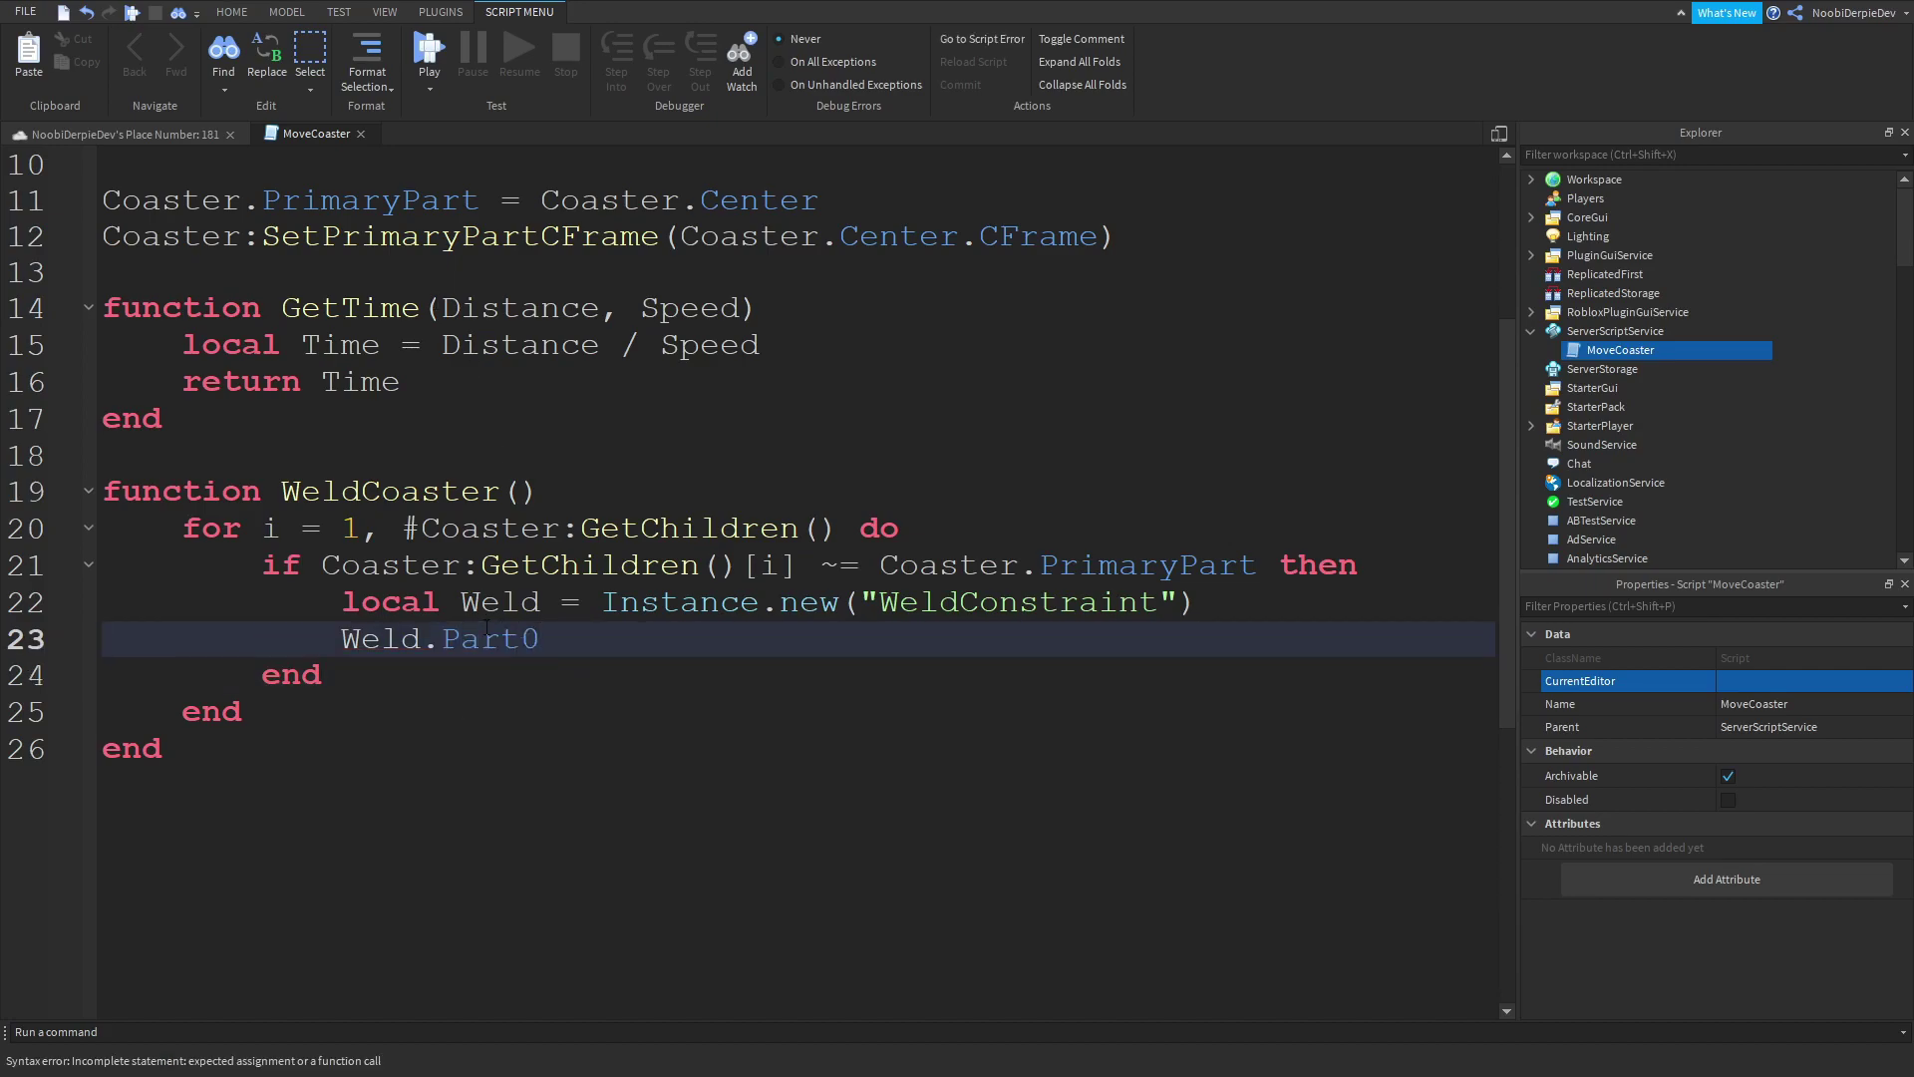
text( = pla)
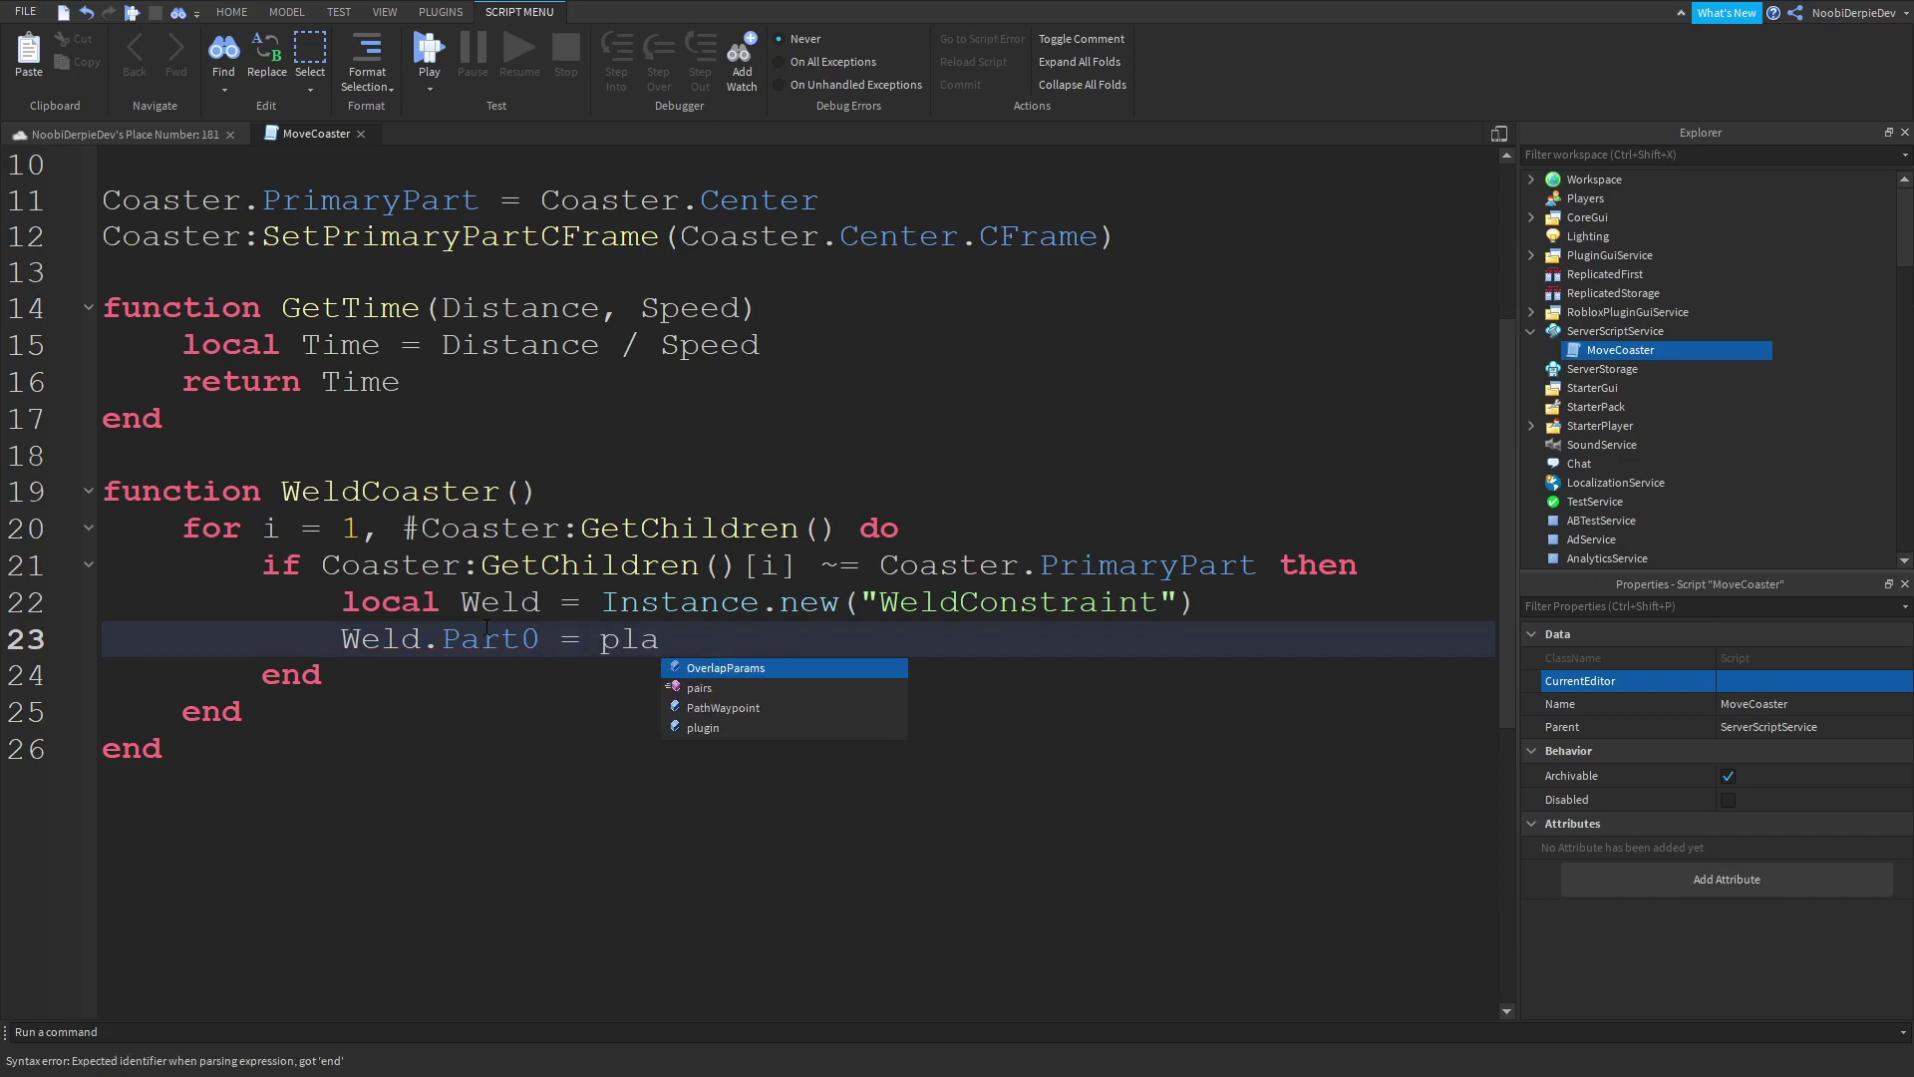
key(BackSpace)
key(BackSpace)
key(BackSpace)
text(coaster)
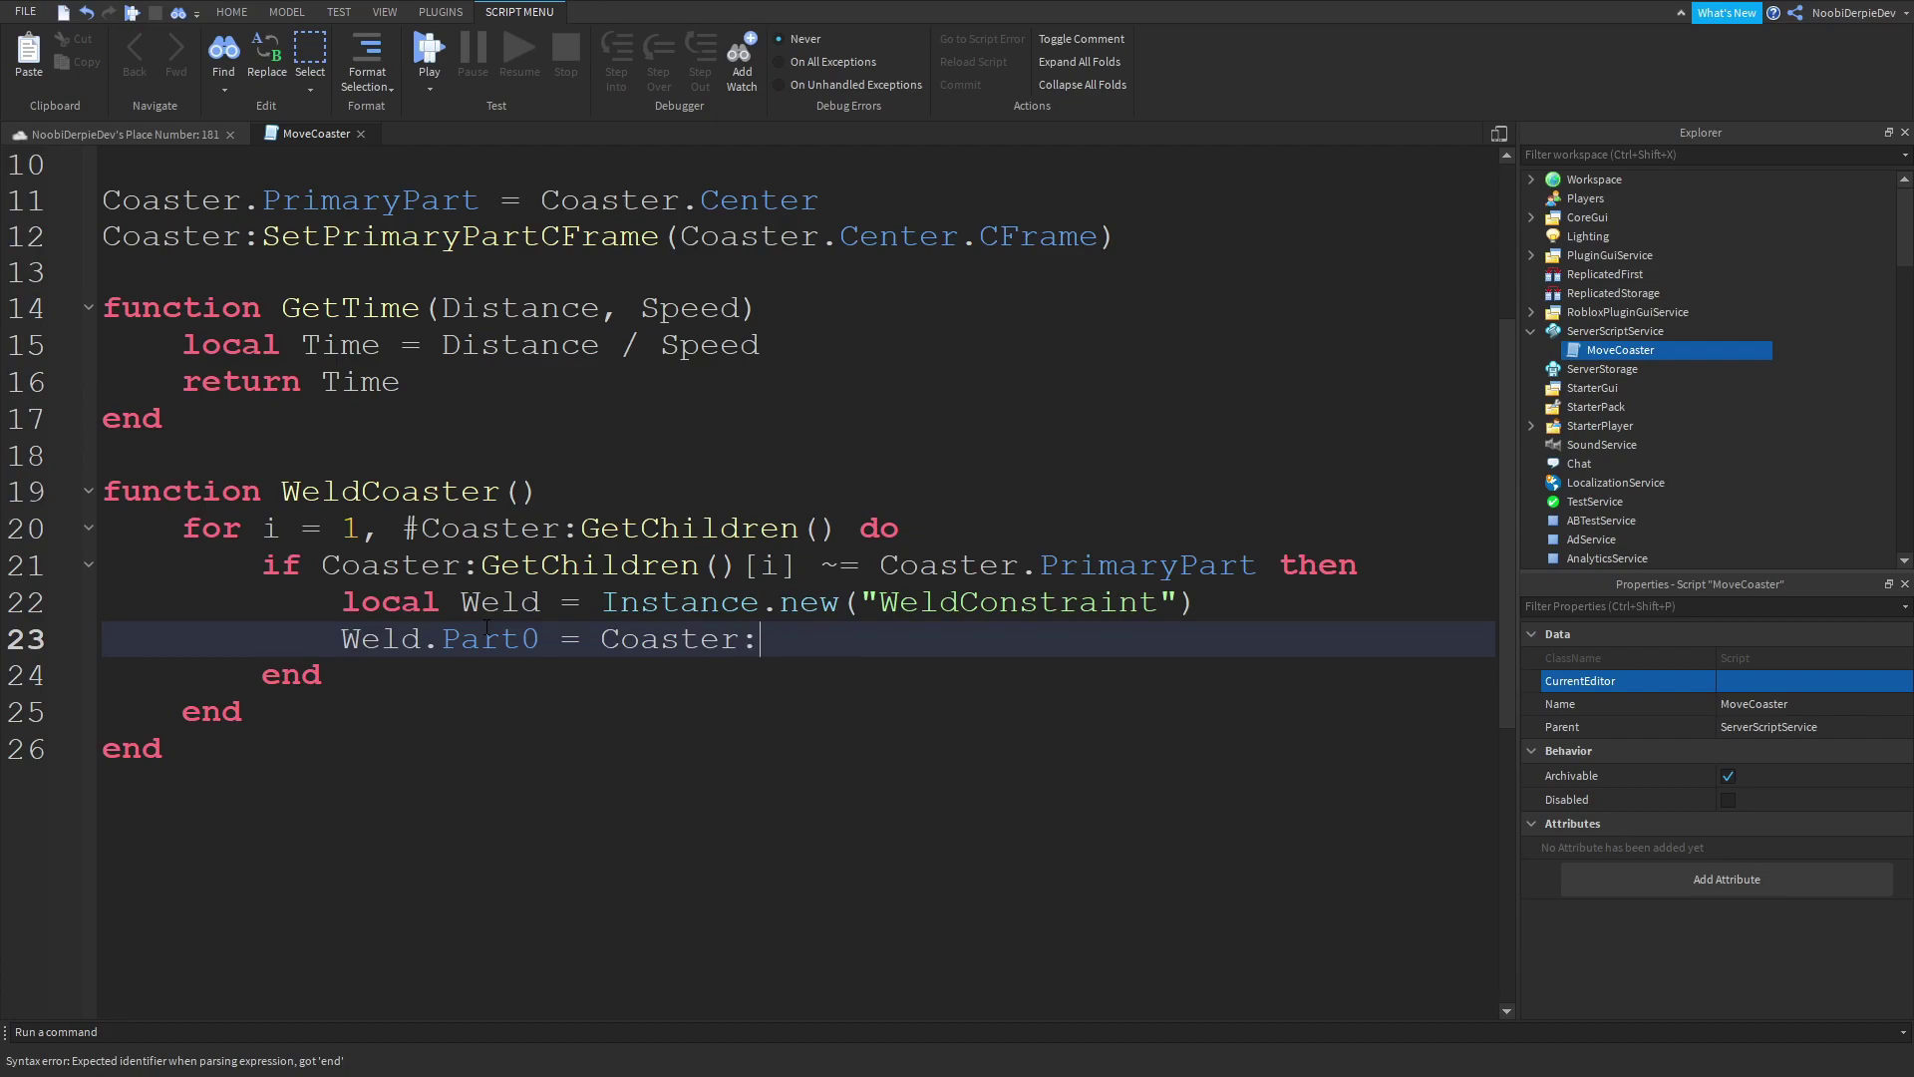
text(:Get)
key(Tab)
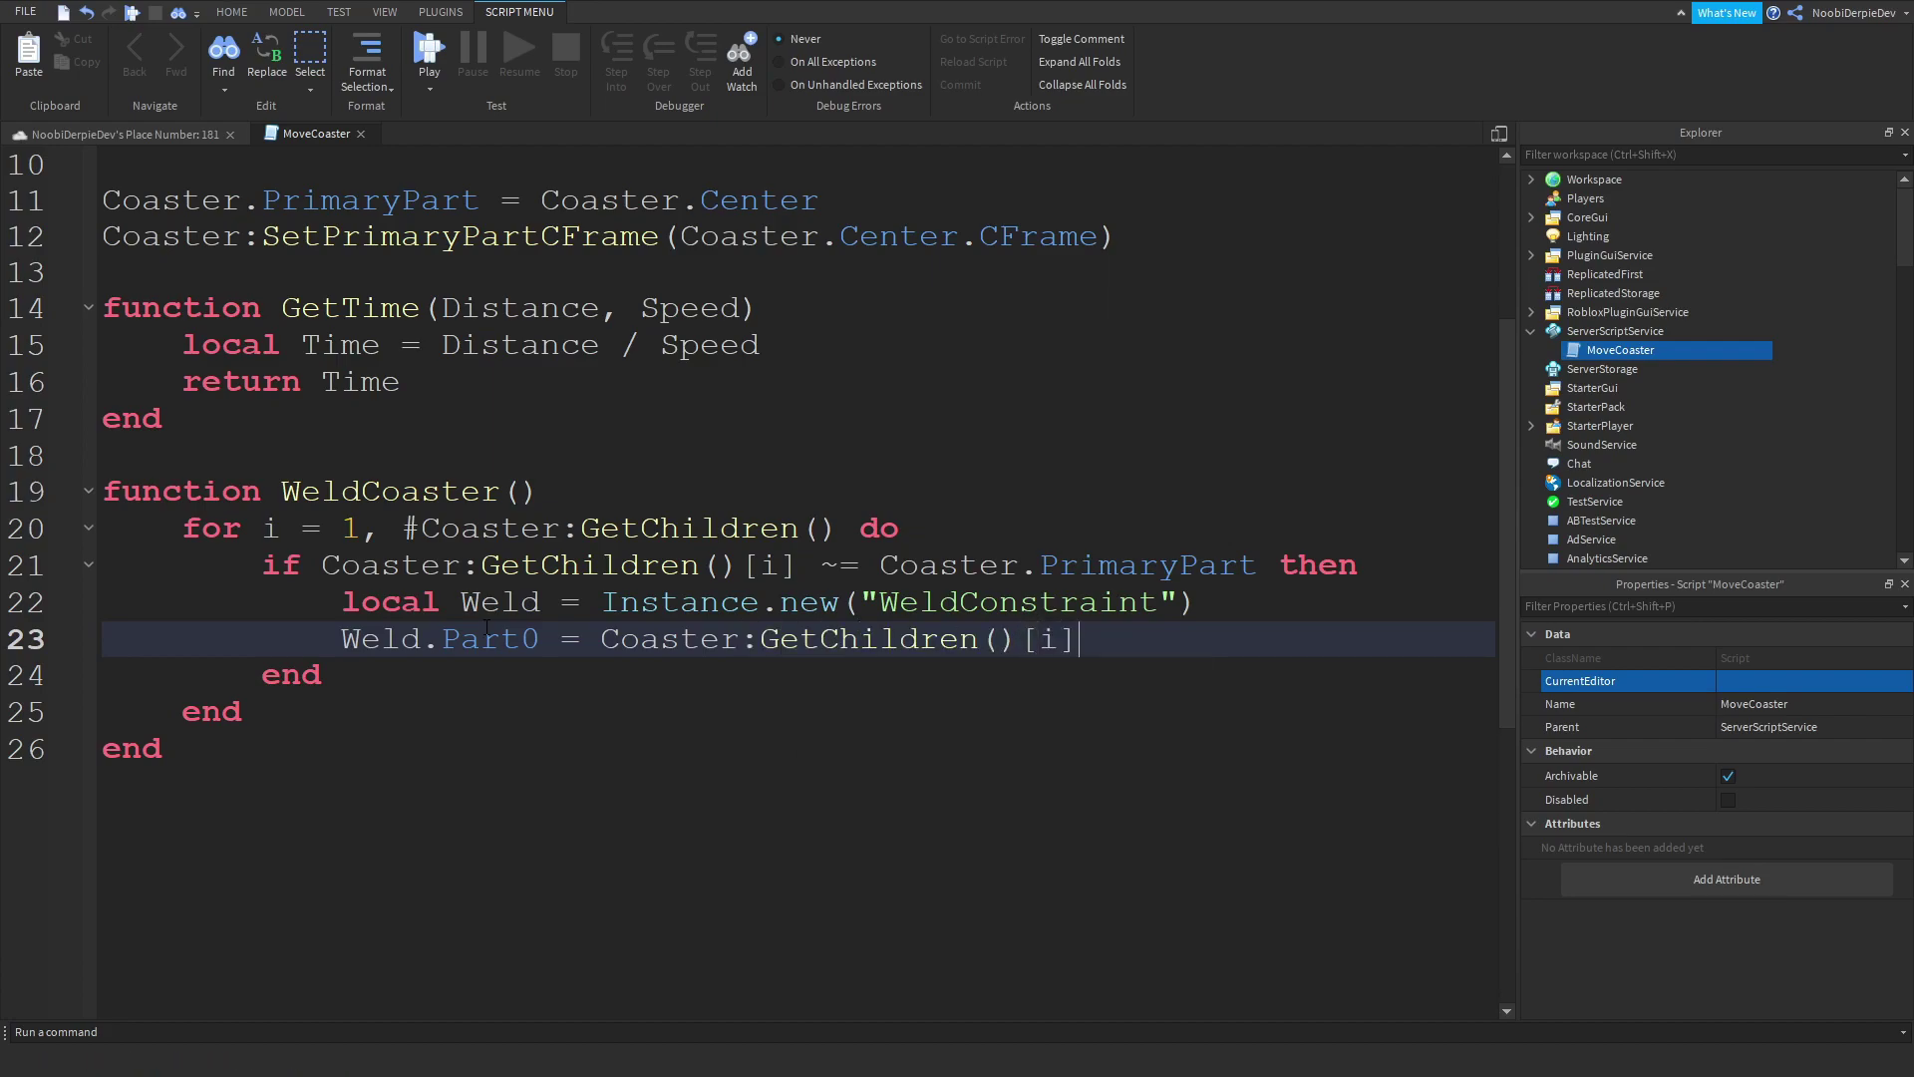
key(Return)
text(weld)
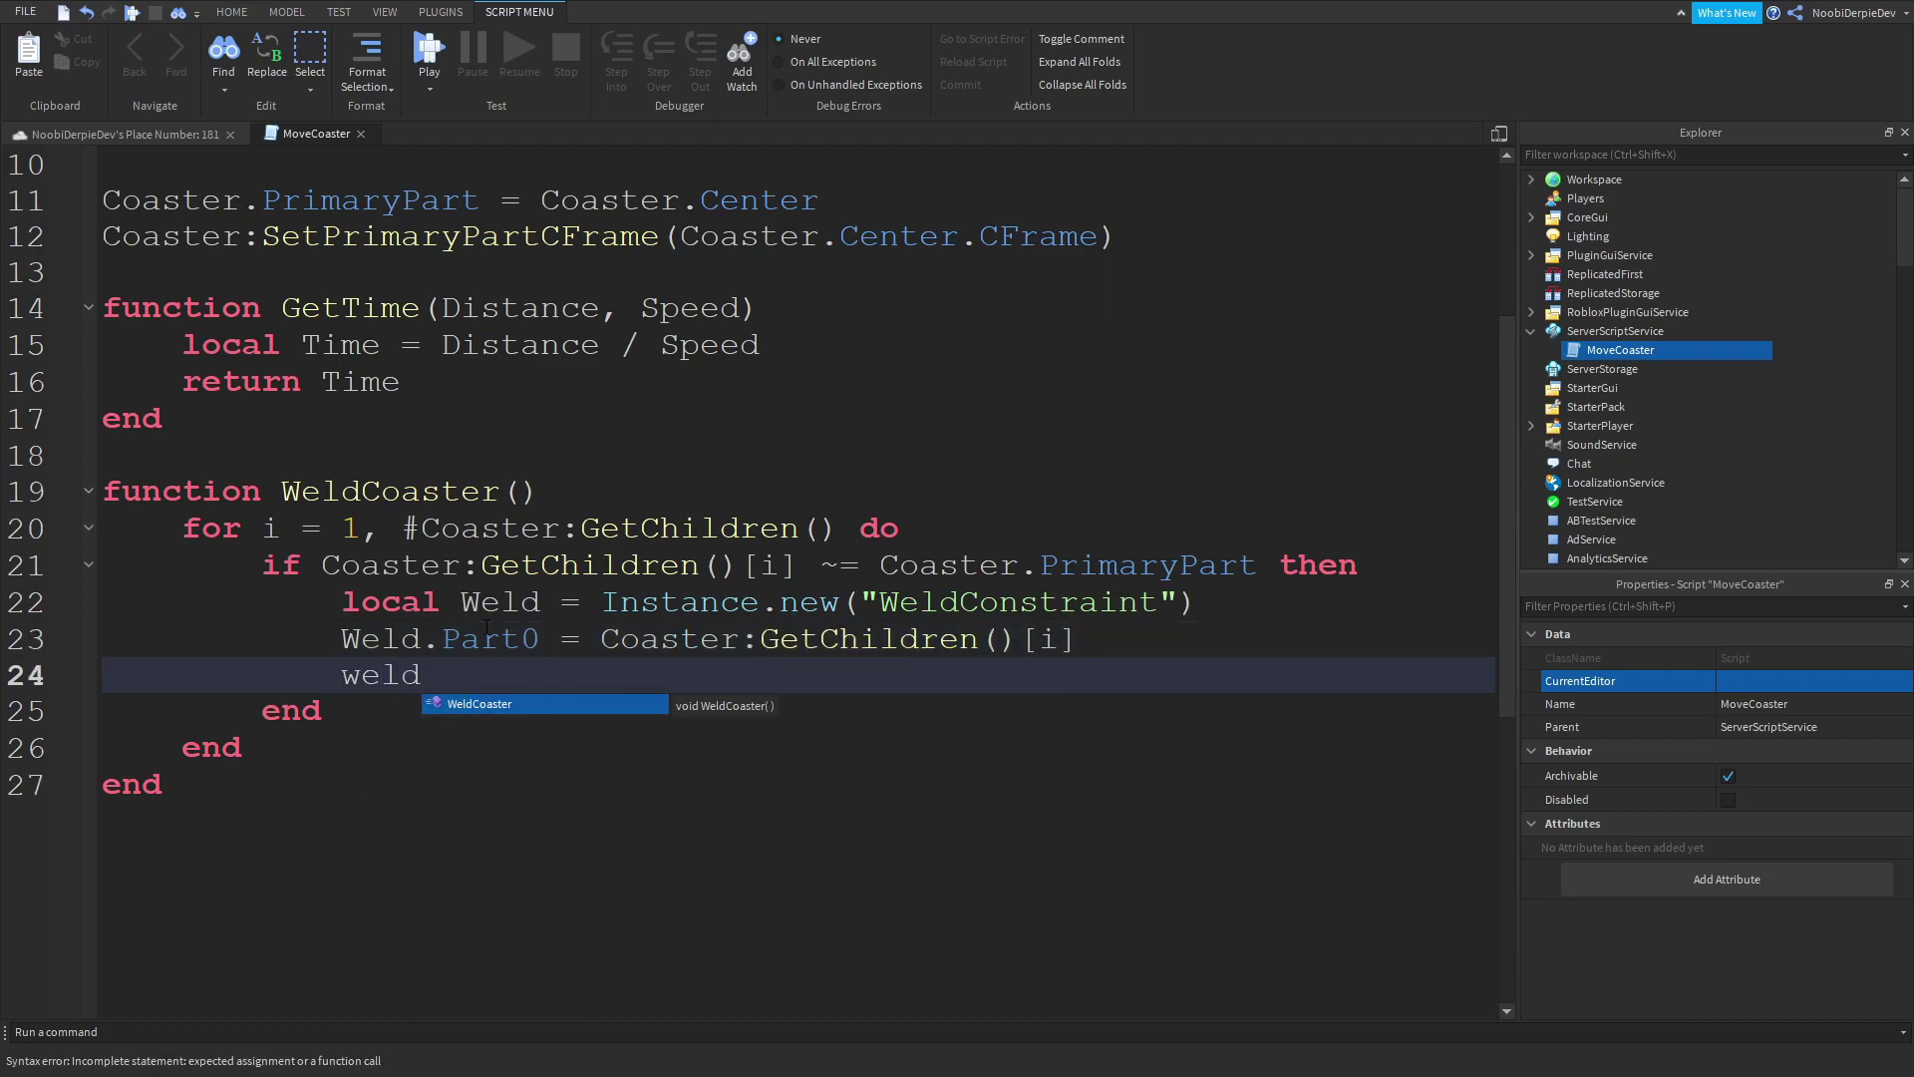
key(BackSpace)
key(BackSpace)
key(BackSpace)
text(Weld.Part1)
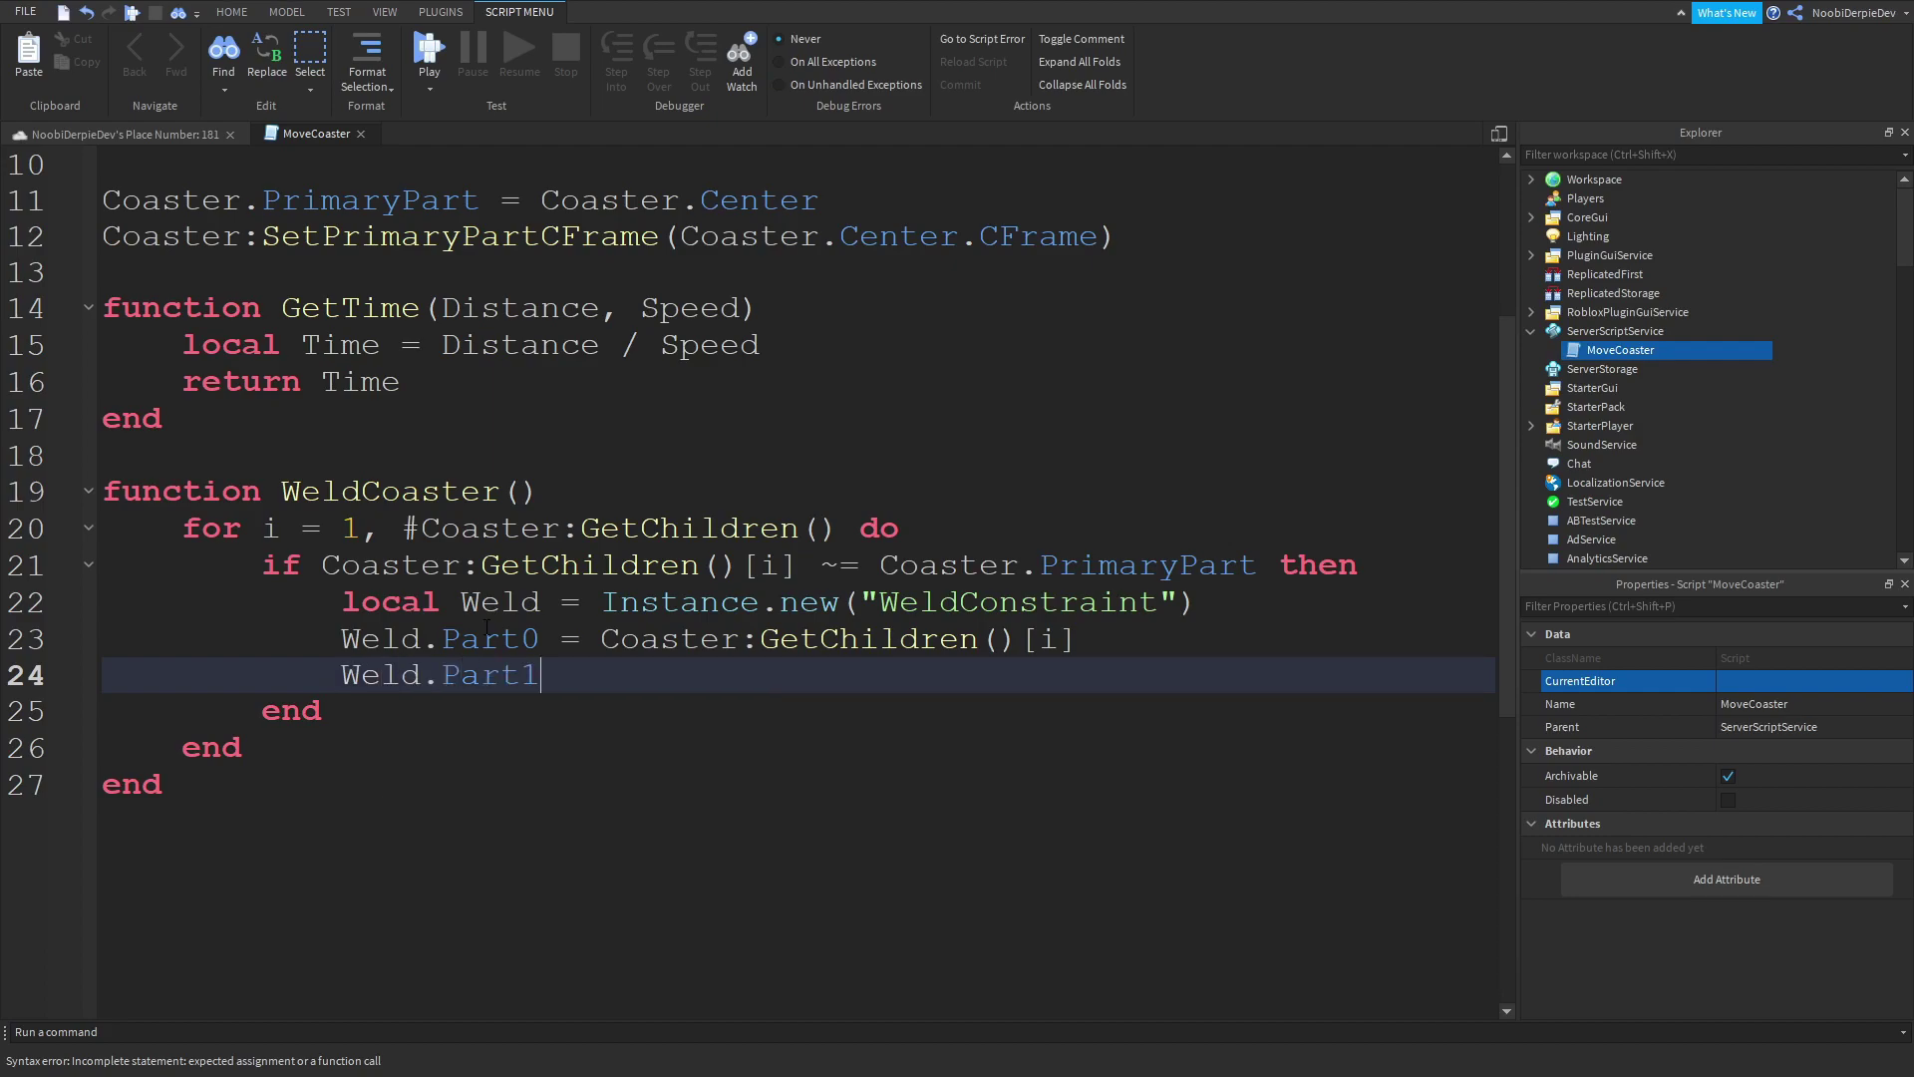
text( = )
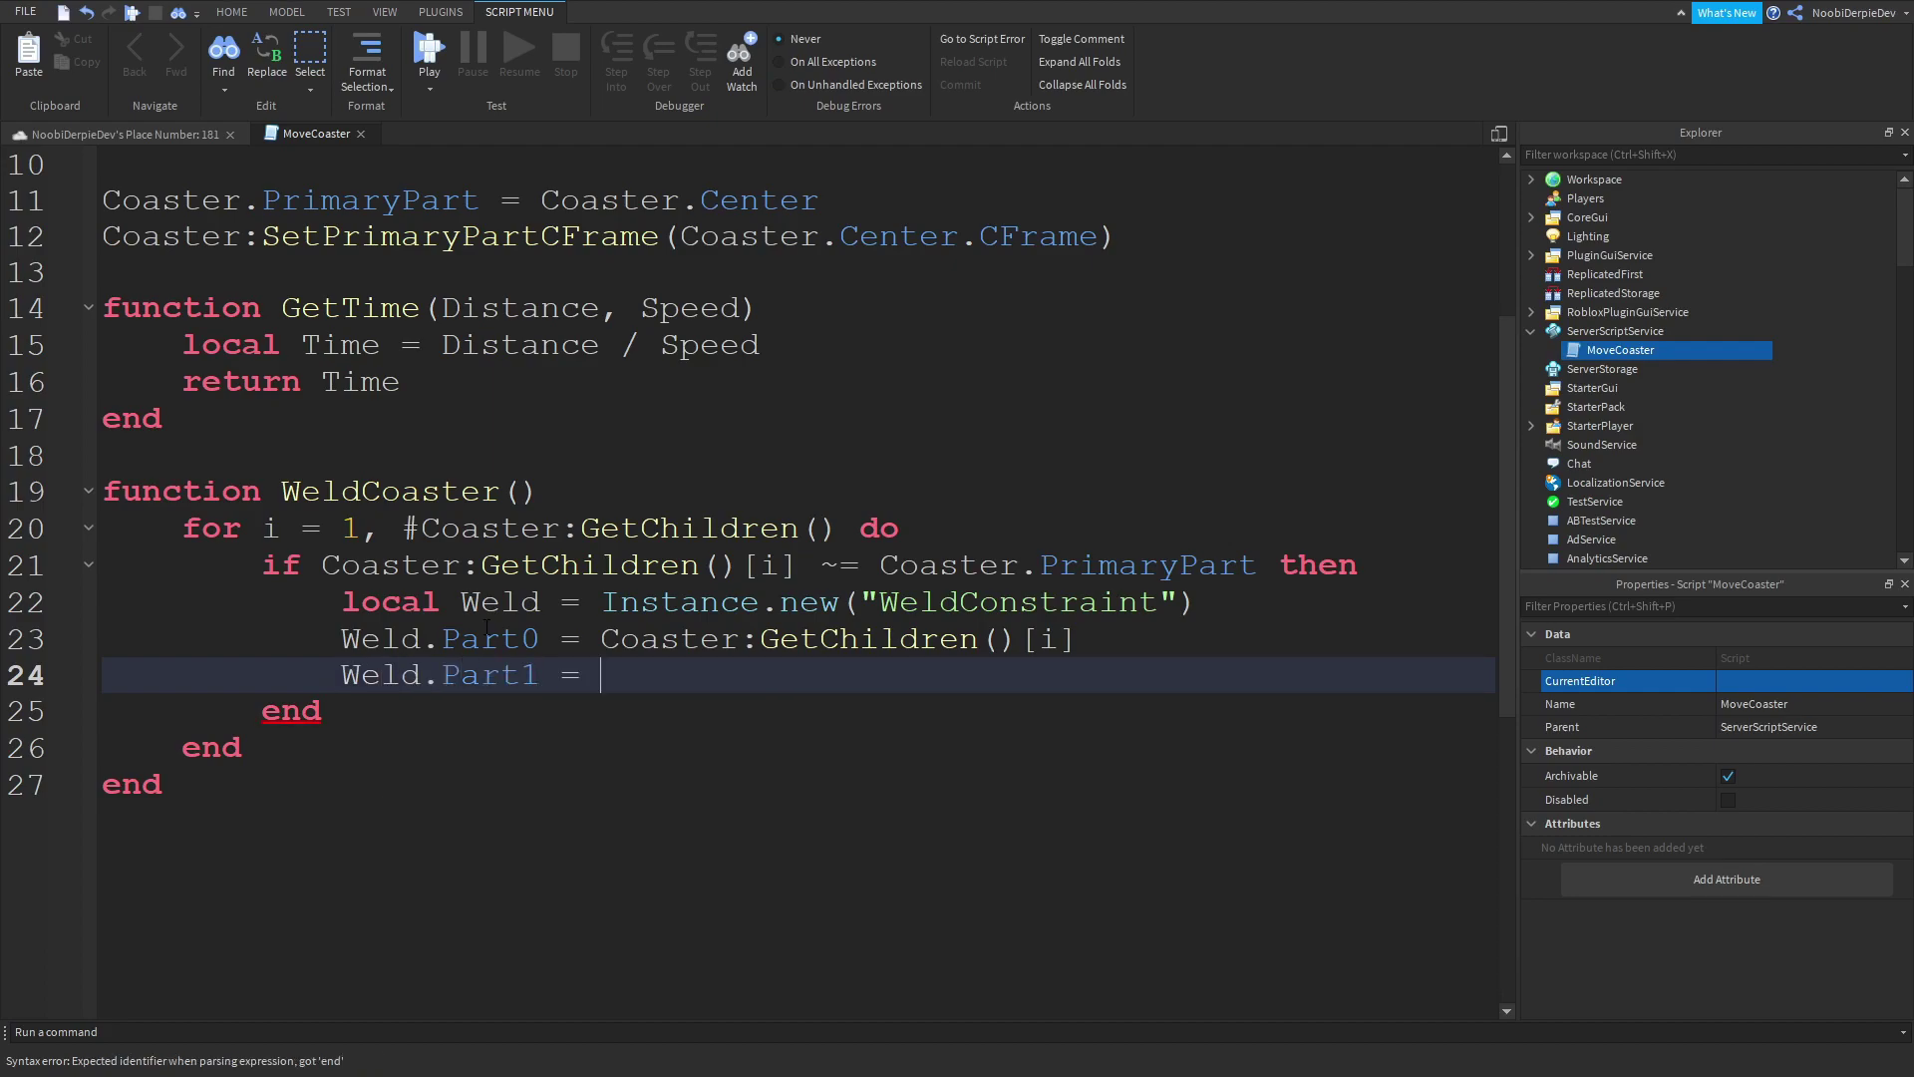
text(Coaster.PRimary)
key(Tab)
key(Return)
text(weld.Par)
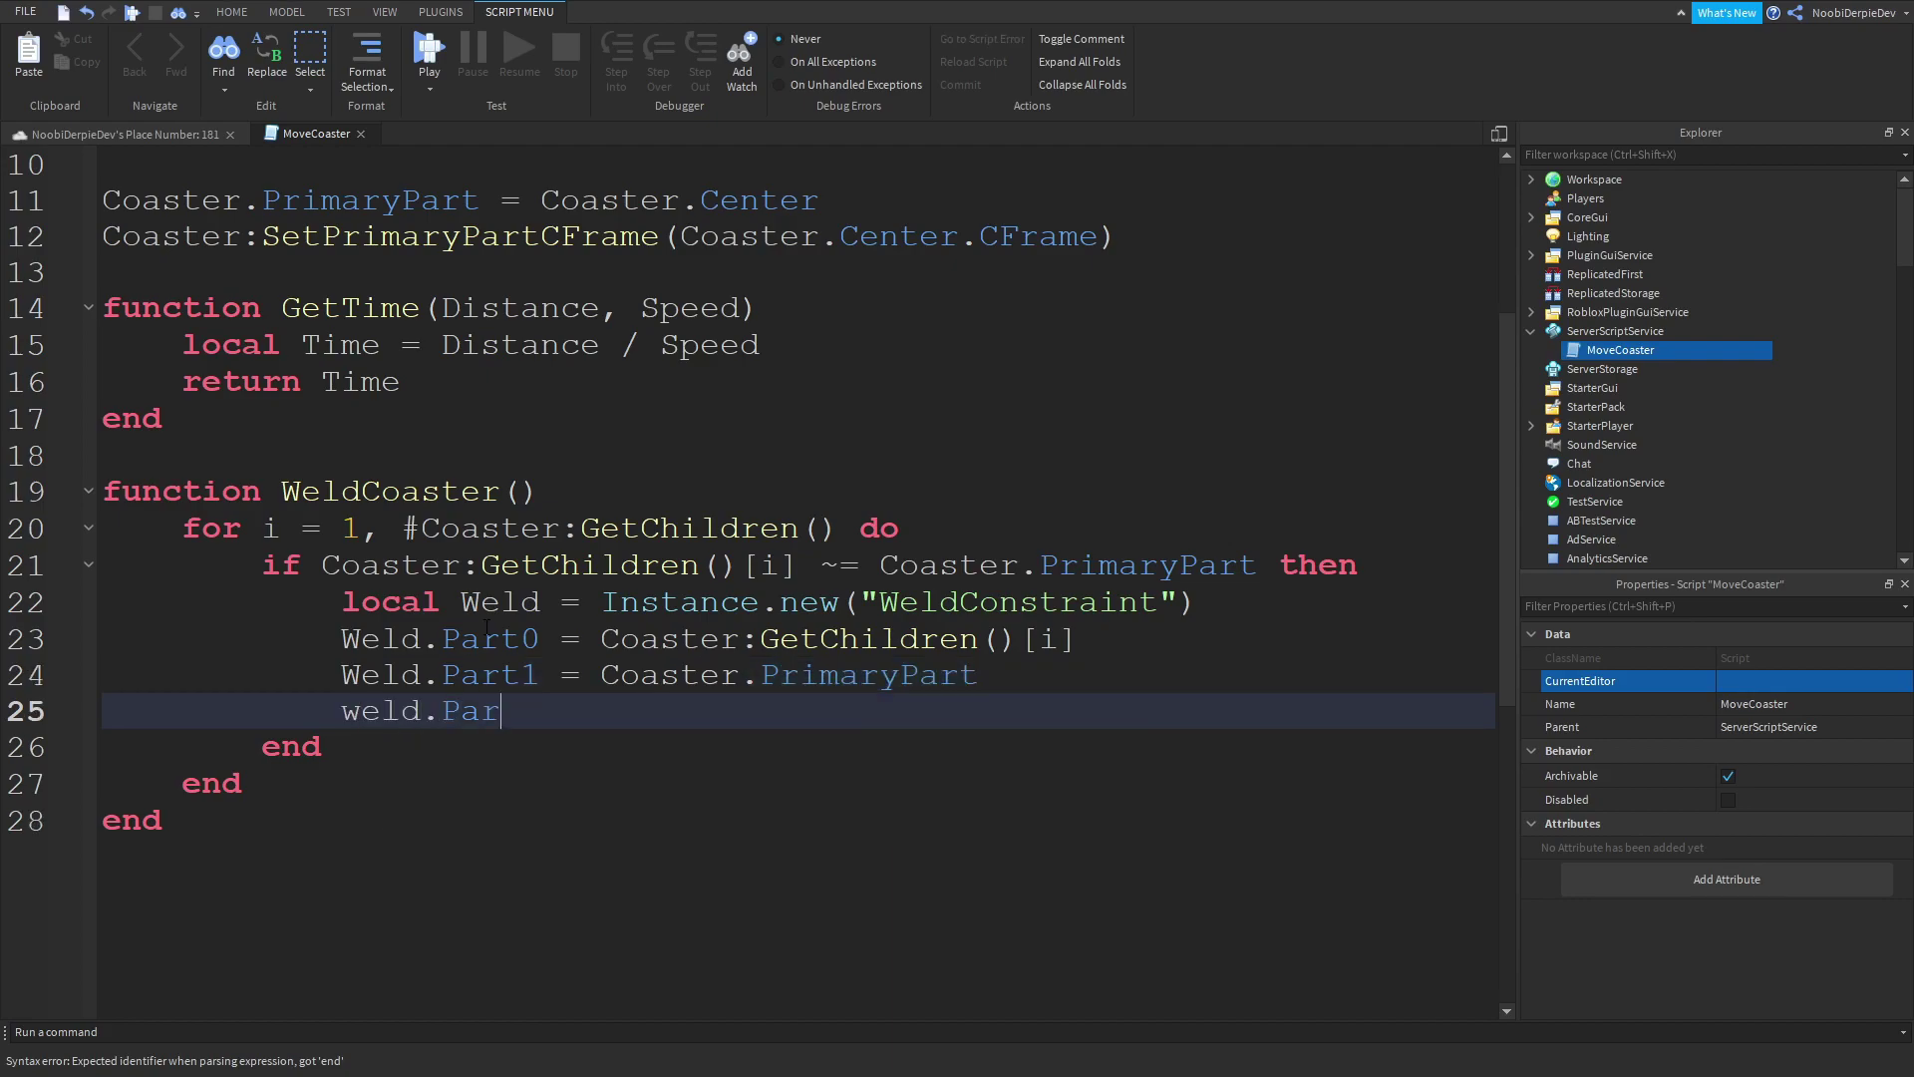
key(BackSpace)
key(BackSpace)
key(BackSpace)
text(Weld.Parent)
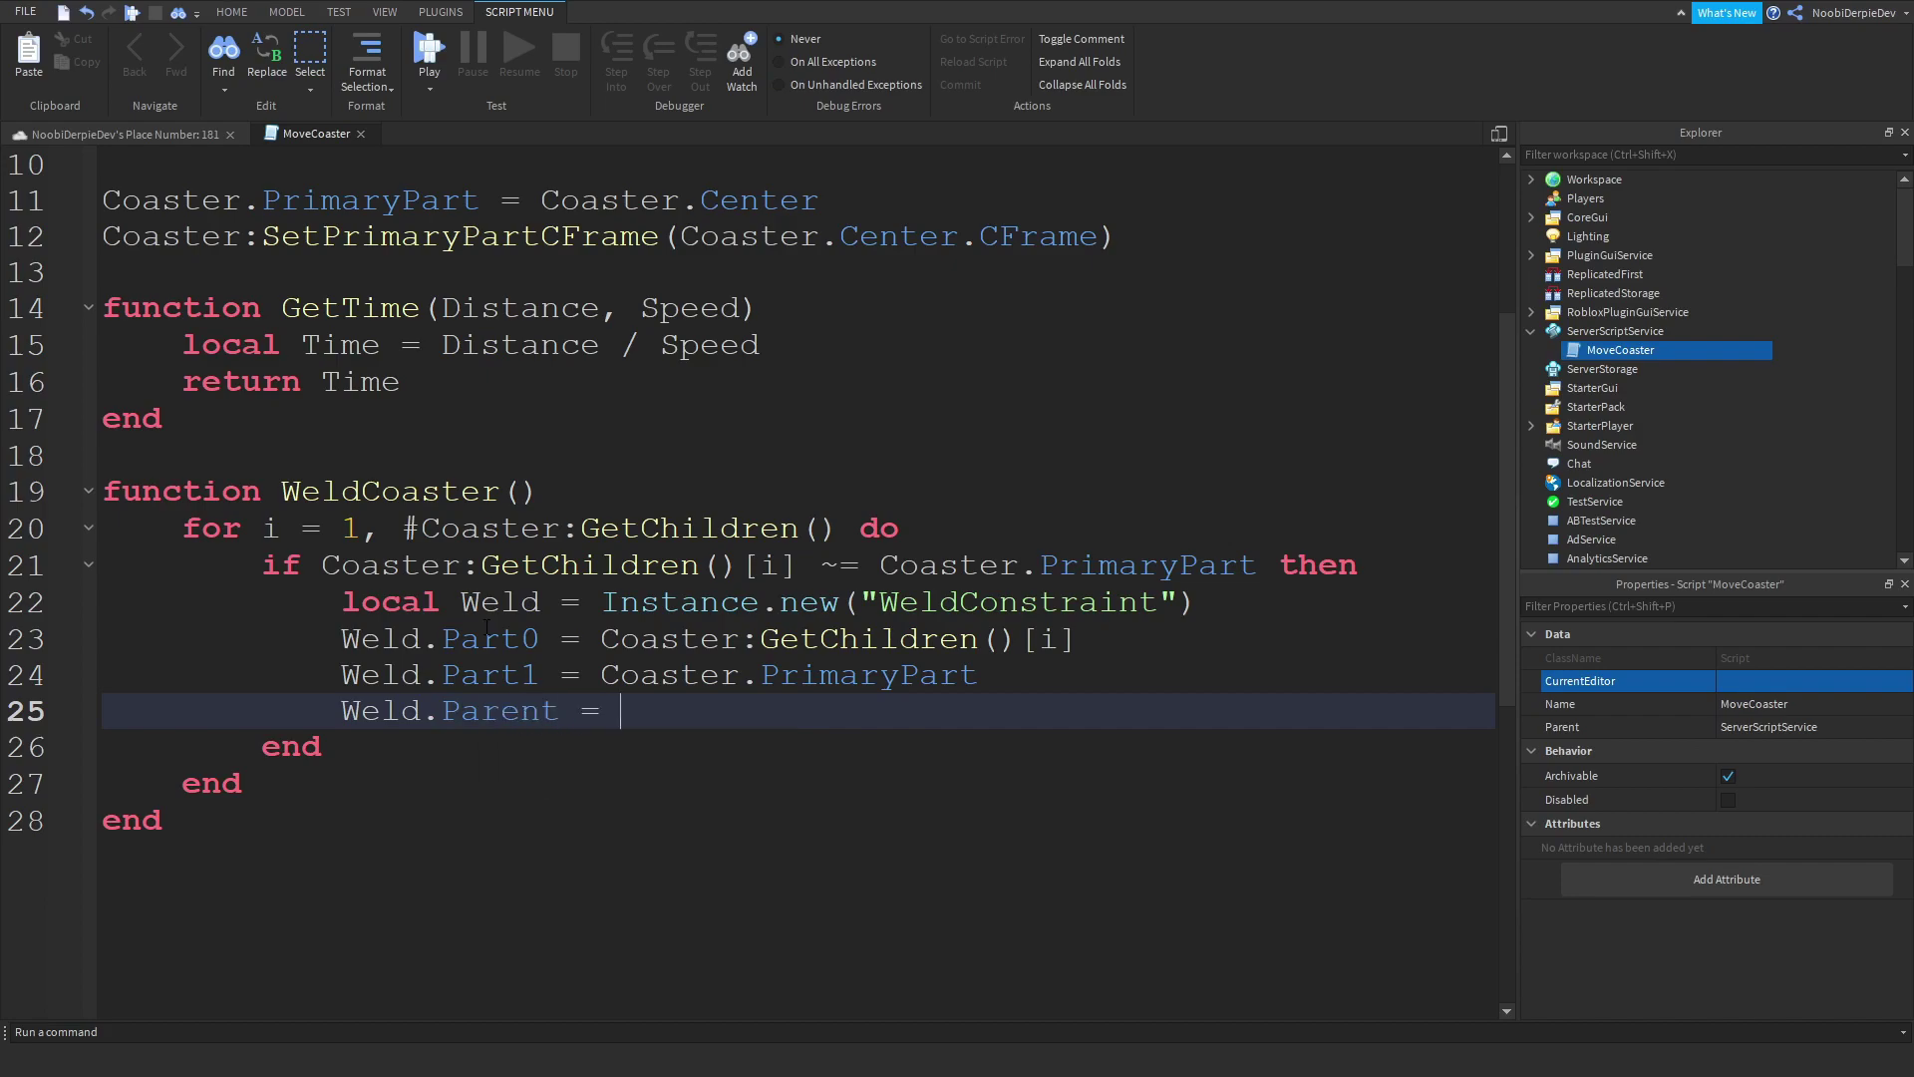
text( = Coaster.Primaryp)
key(Tab)
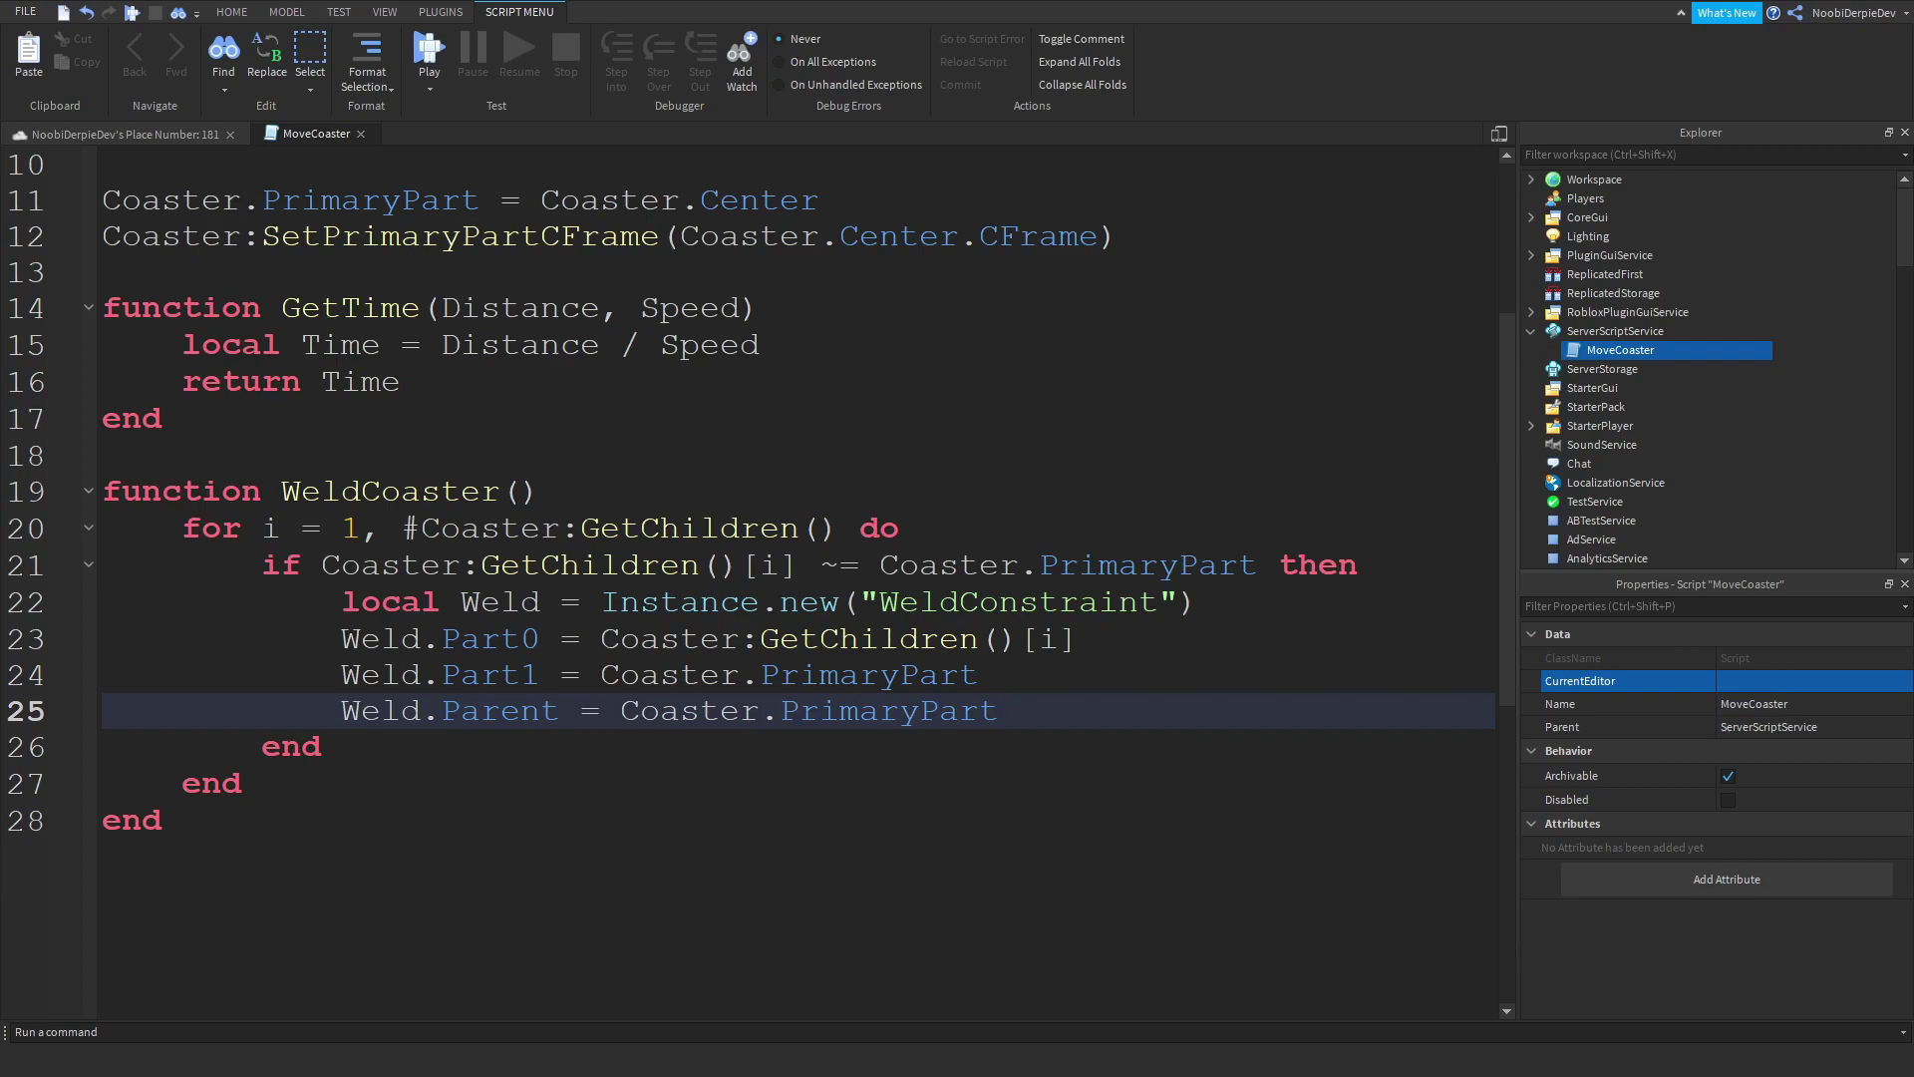
scroll(89, 643, down, 3)
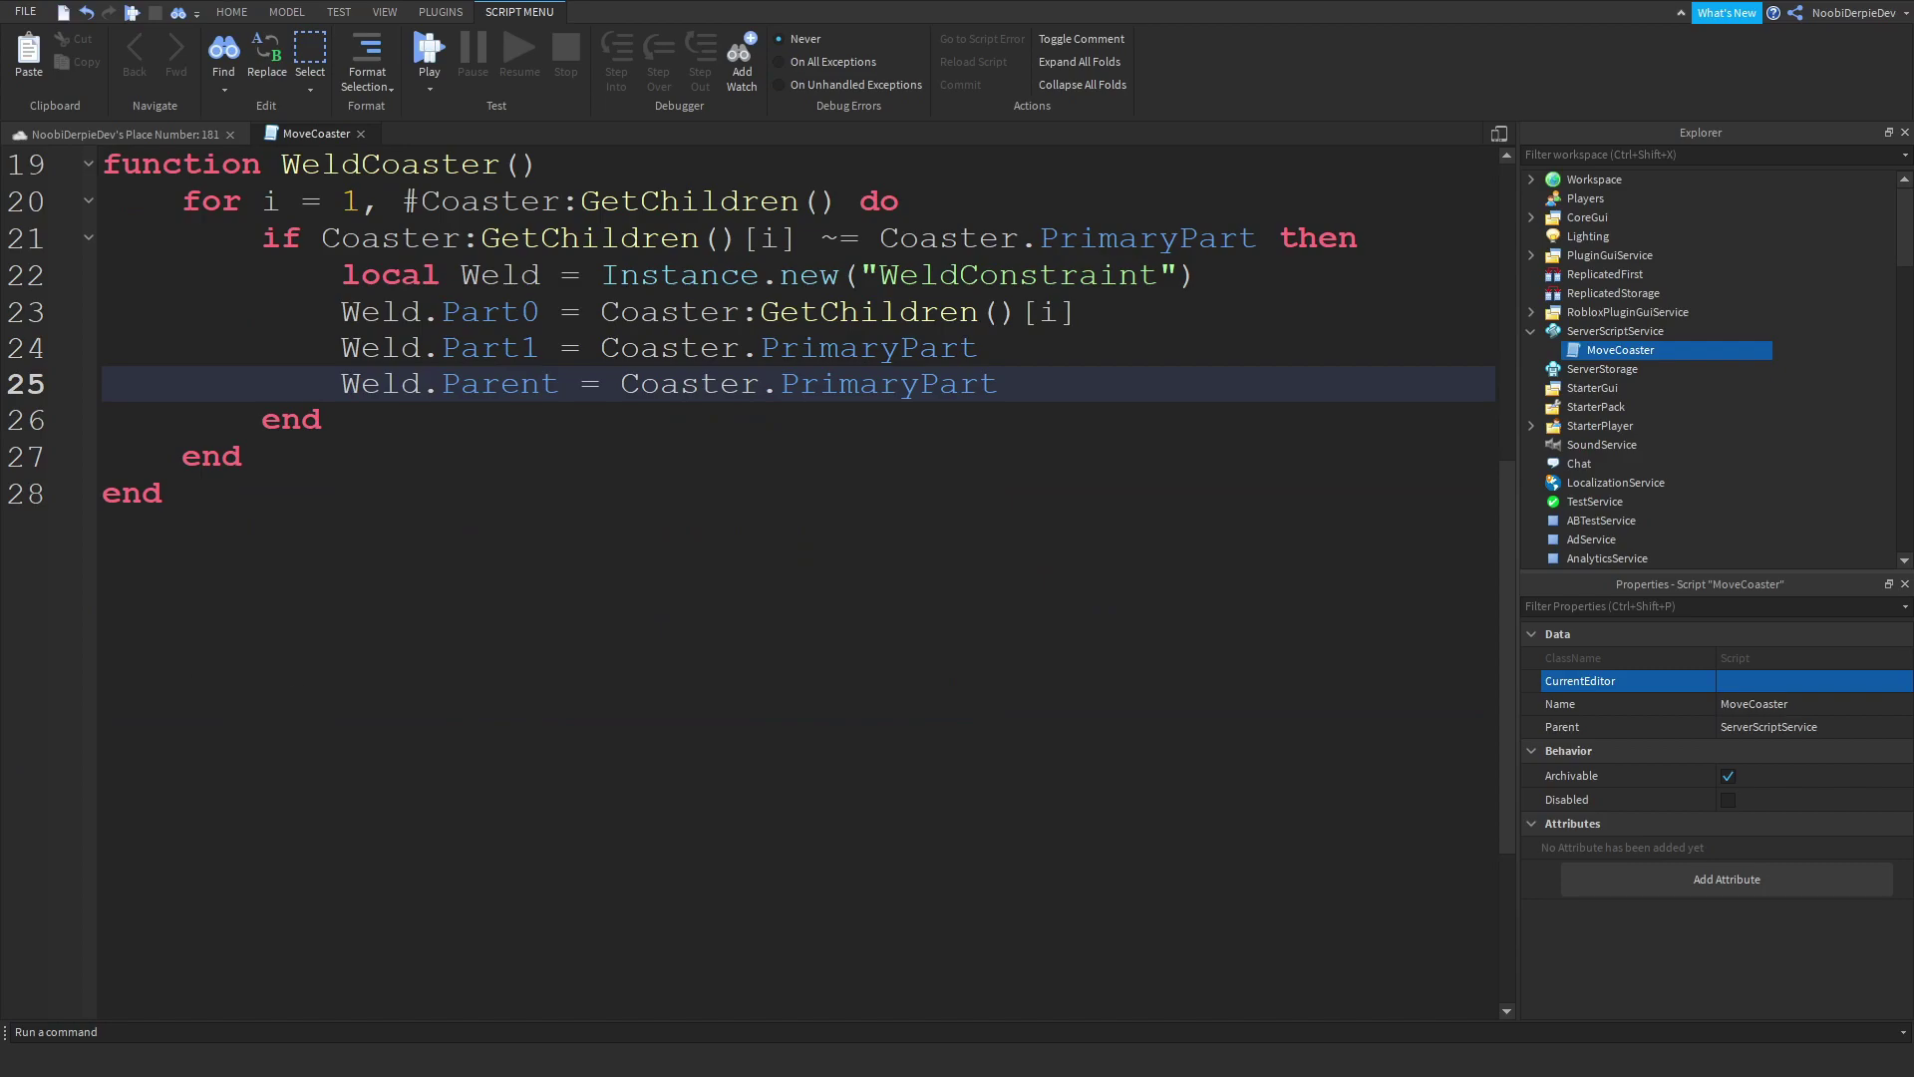
drag(246, 457, 232, 494)
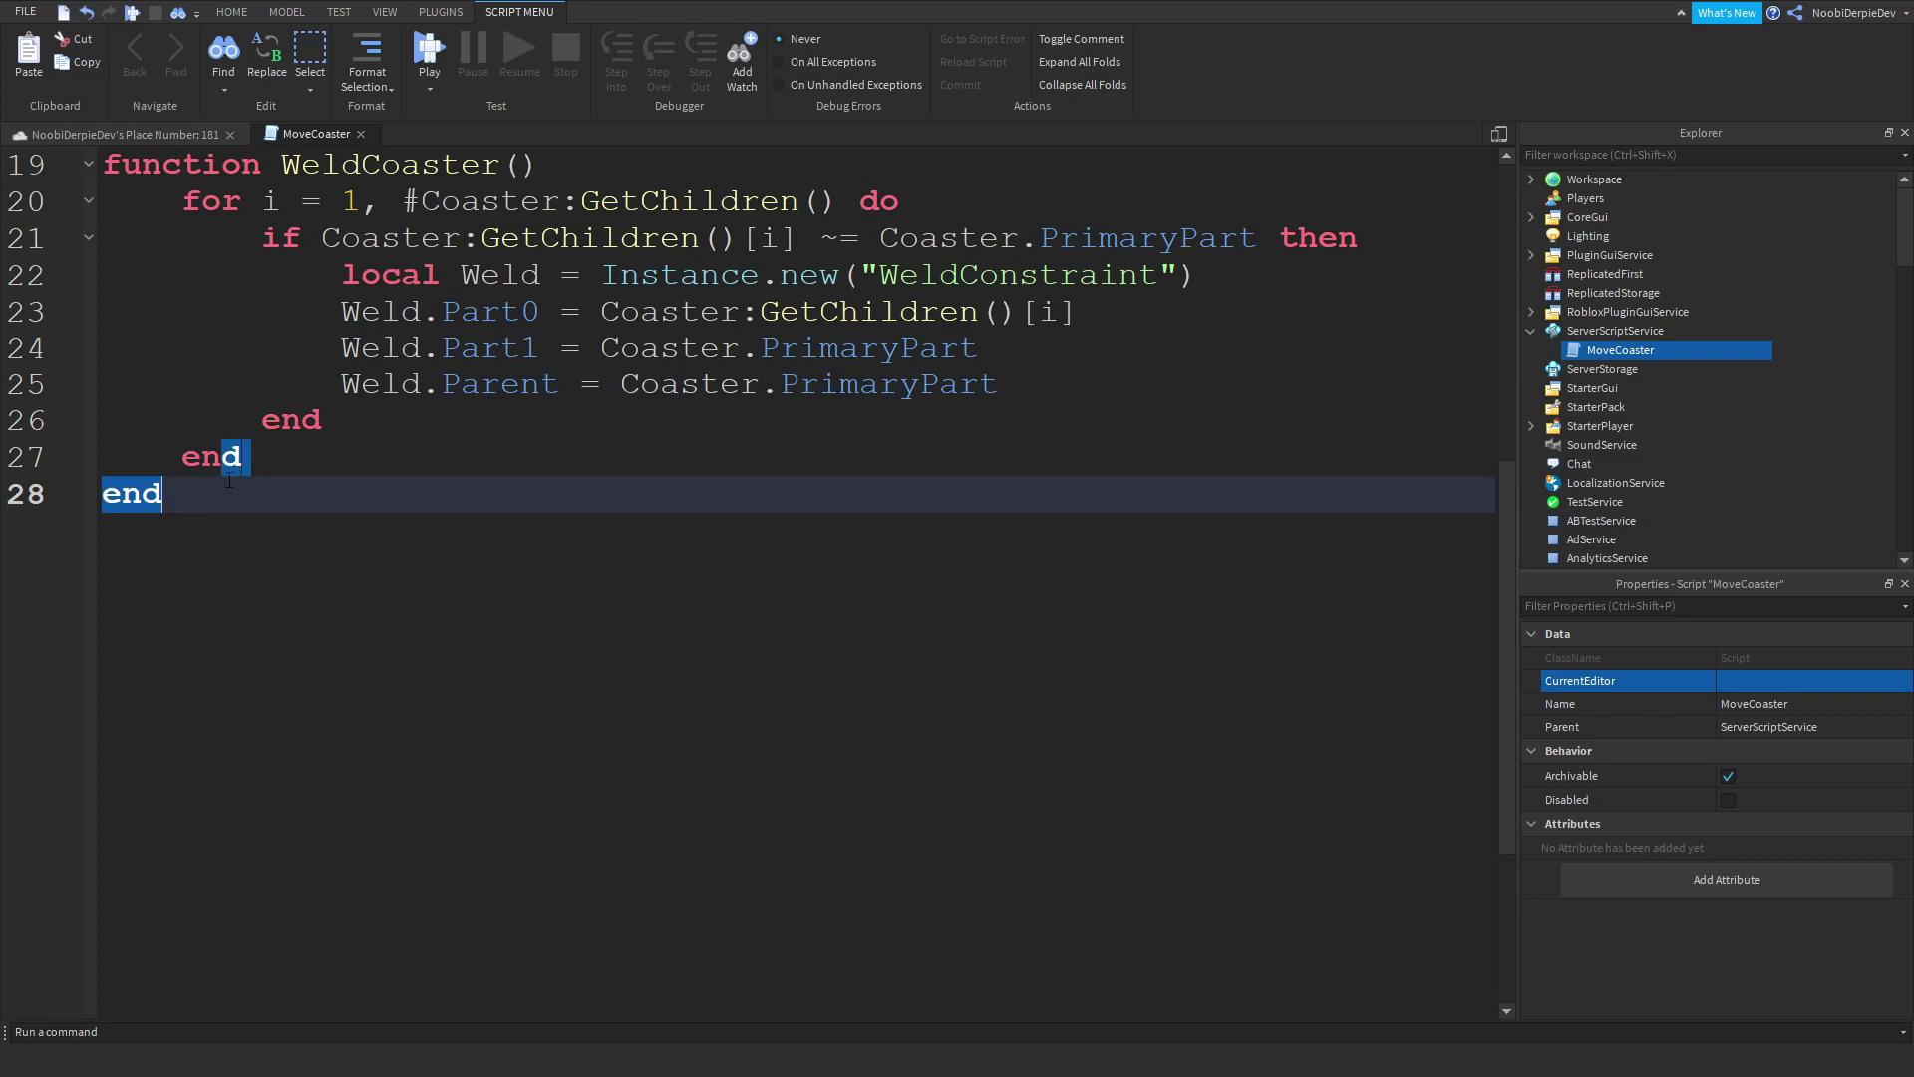
click(229, 482)
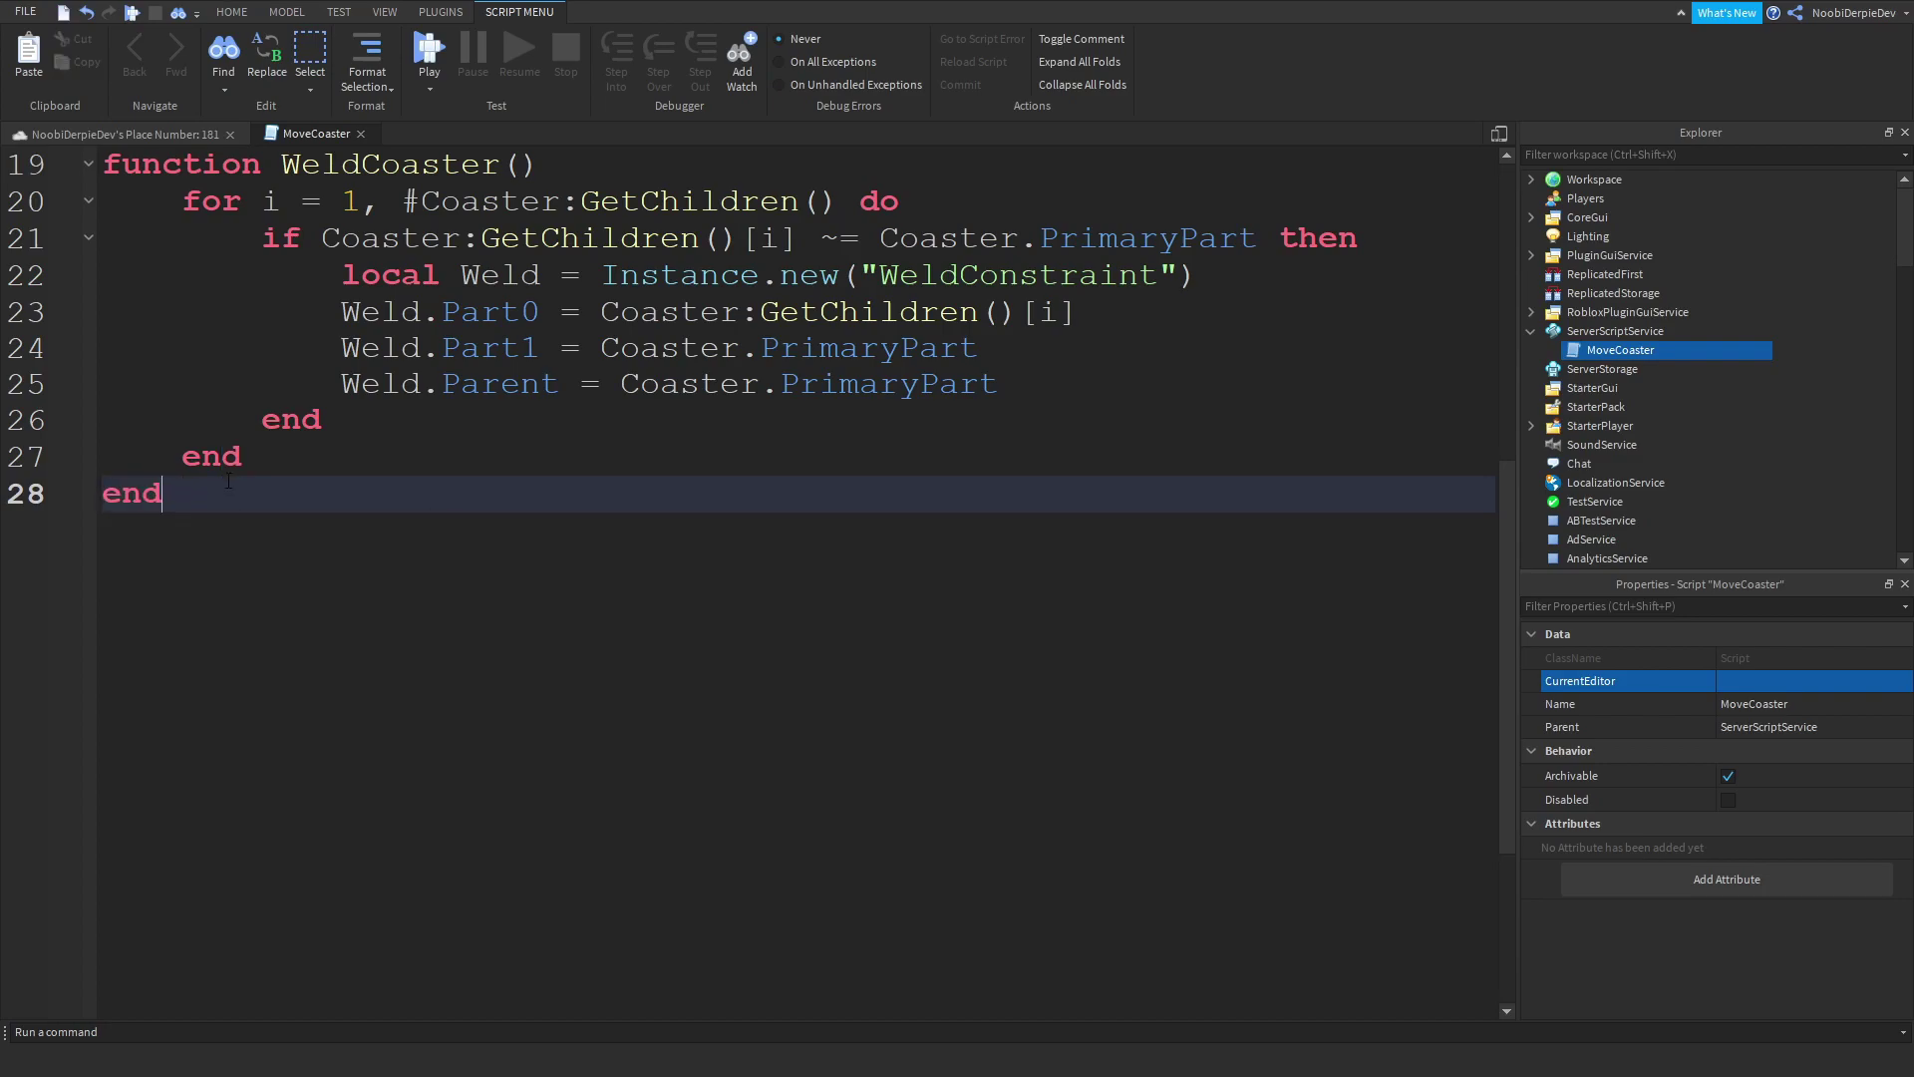
Step: Add function MoveCoaster() that increments NewPoint by 1
key(Return)
key(Return)
text(function Move)
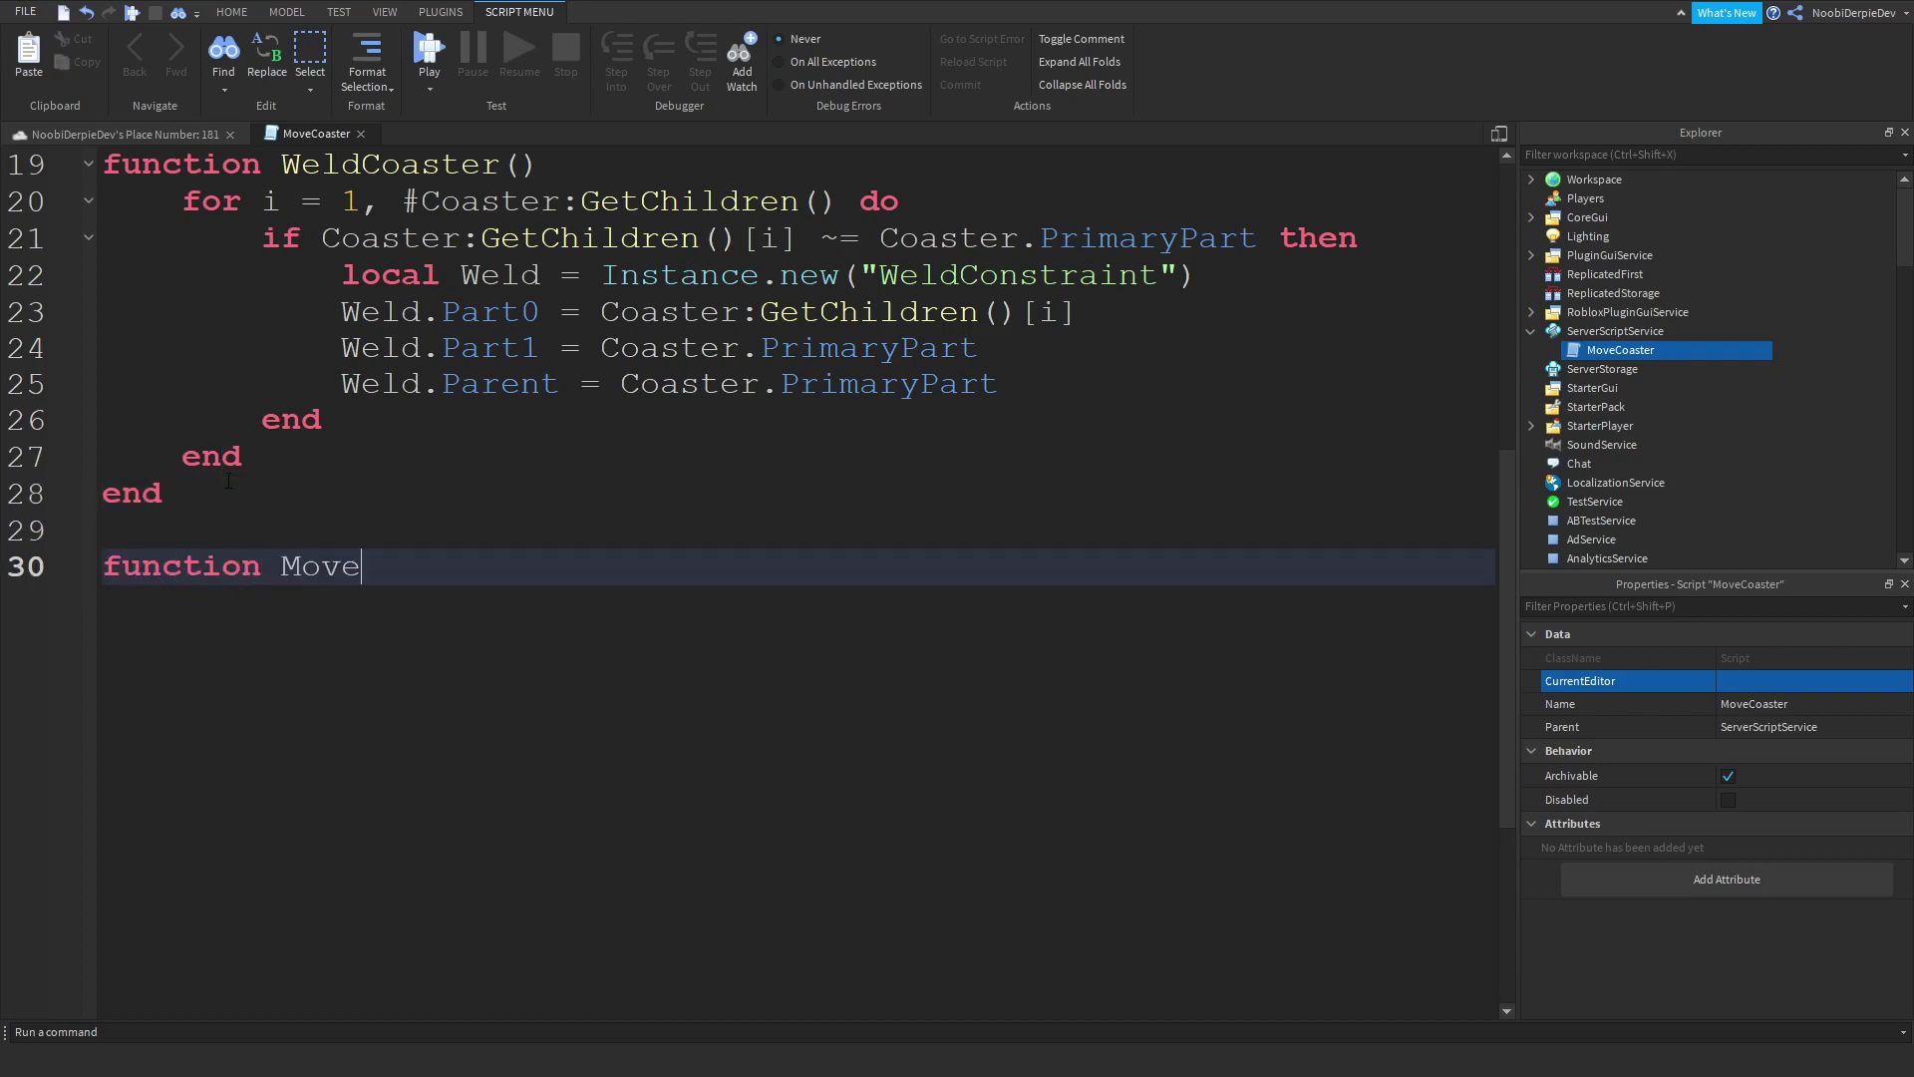
text(Coaster())
key(Return)
text(N)
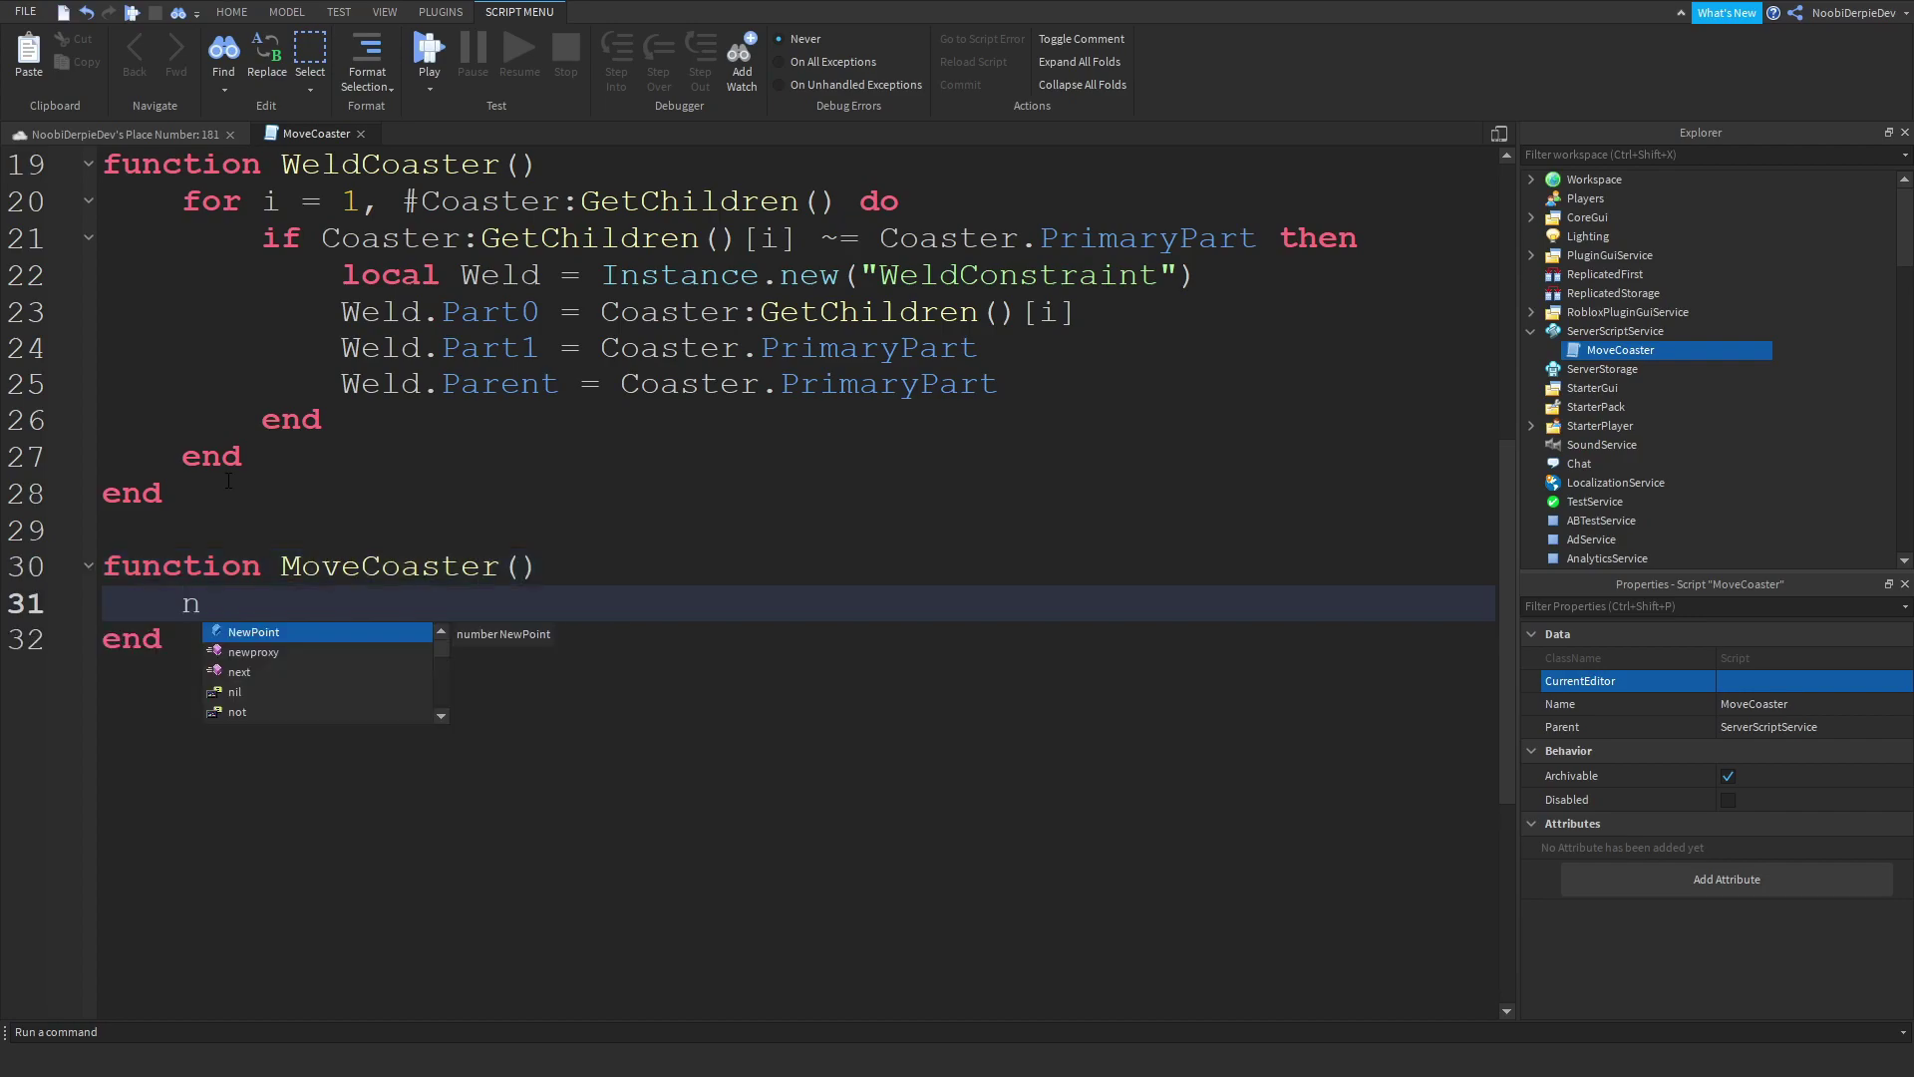
text(ewPoint +=)
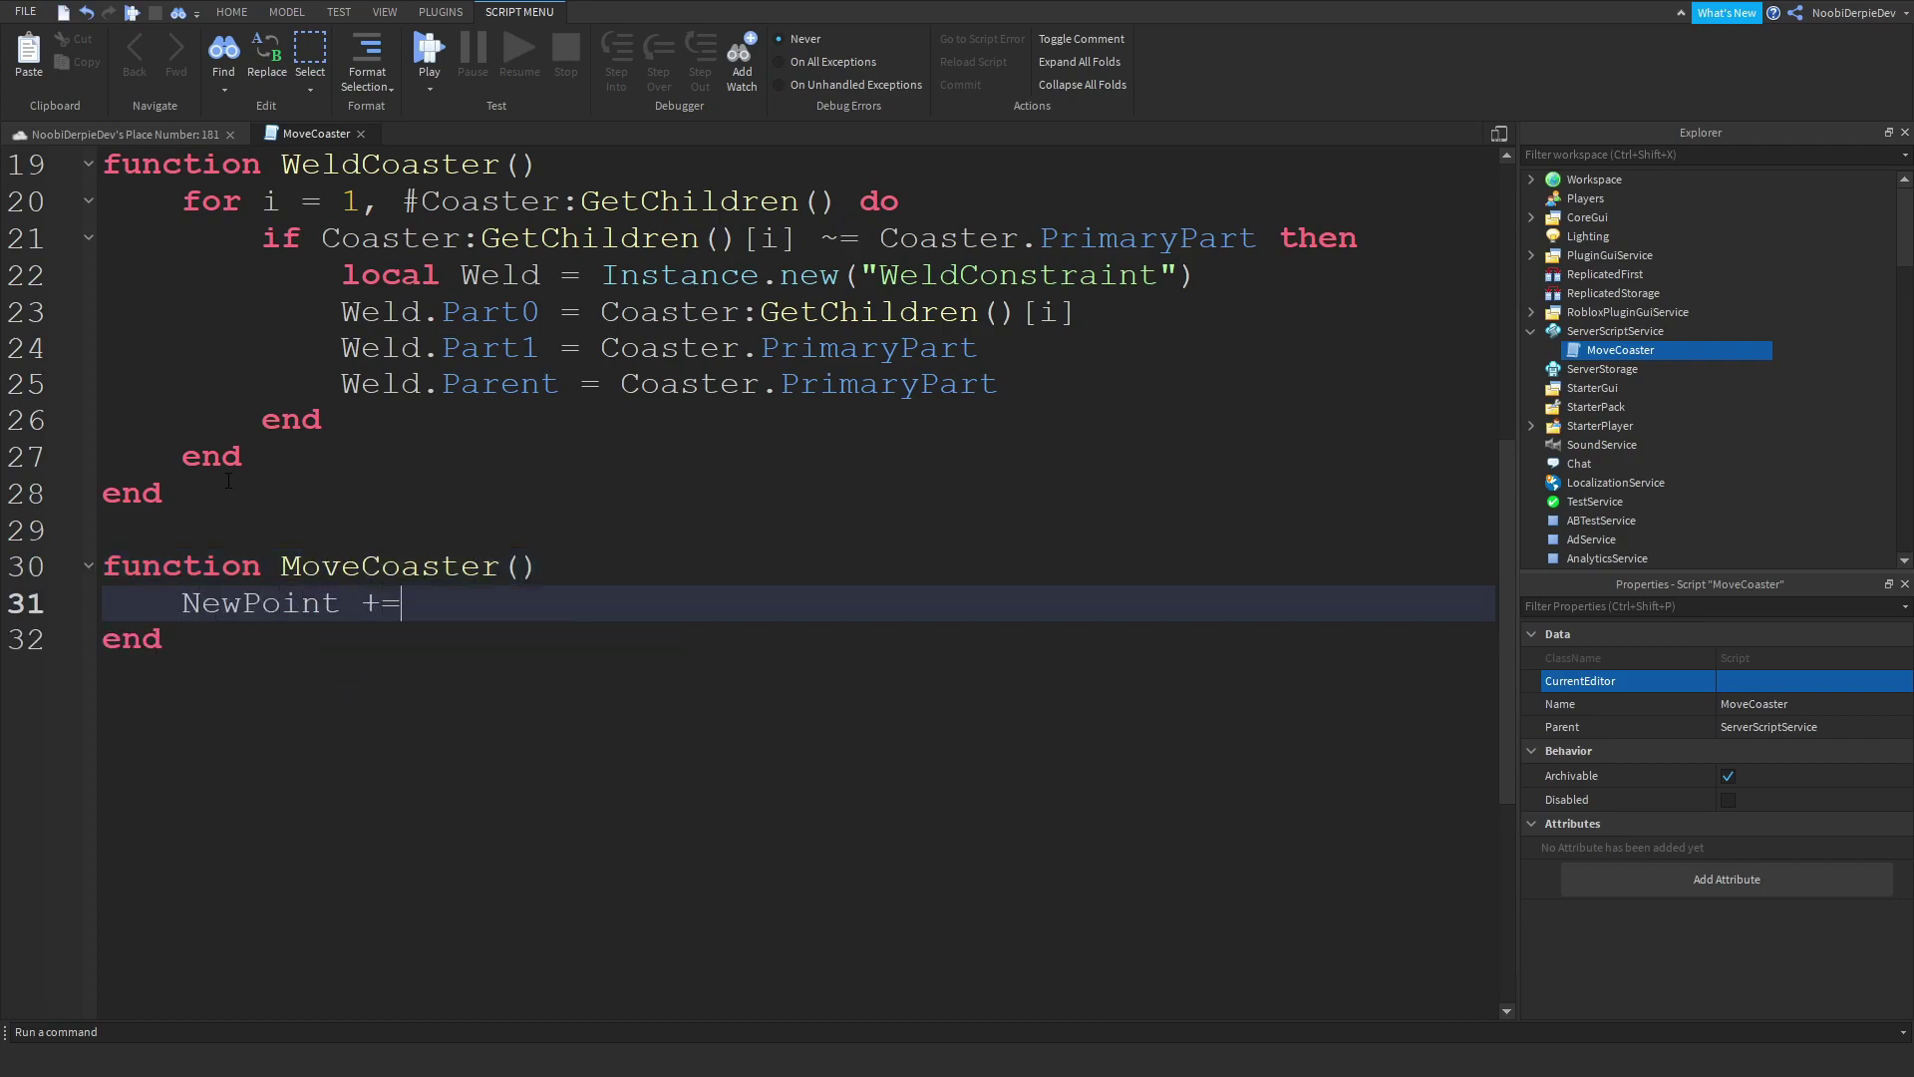
text( 1)
key(Return)
key(Return)
text(if not Points:FindFirstChi)
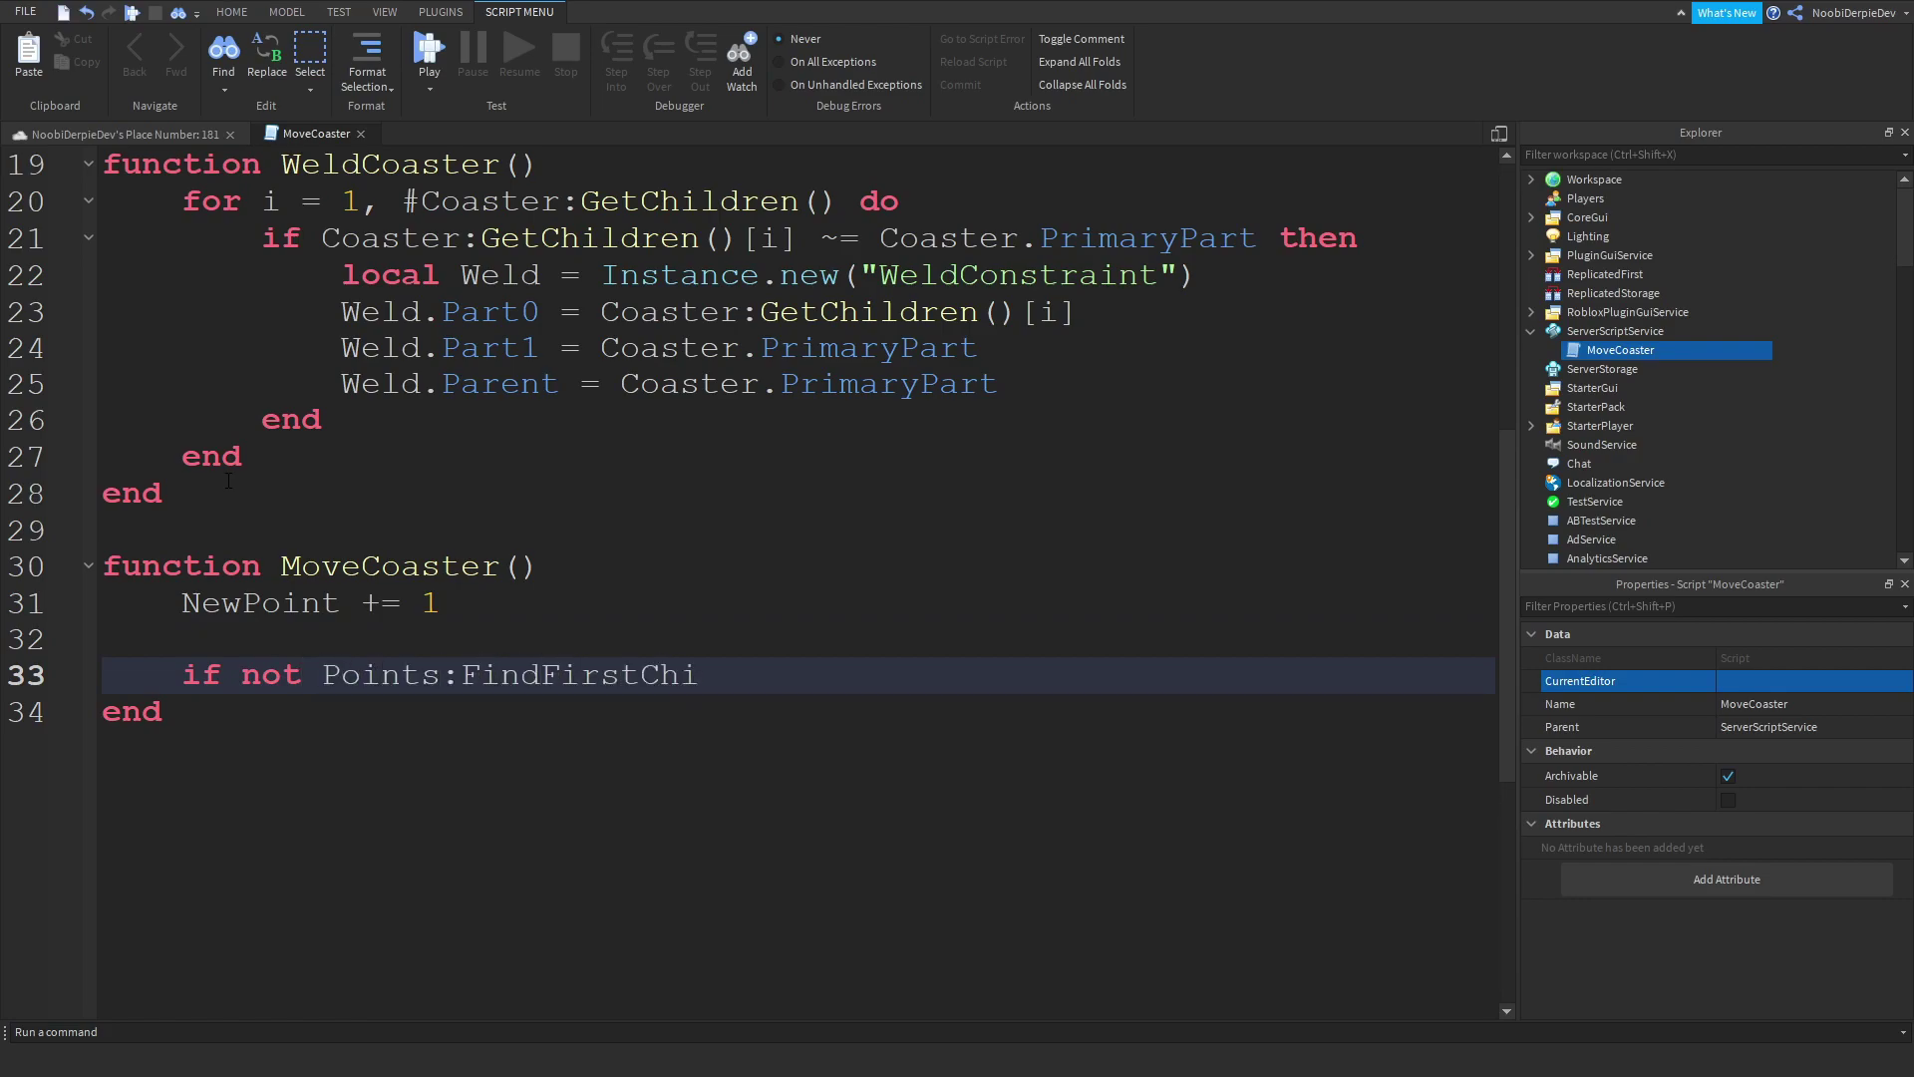
text(ld("")
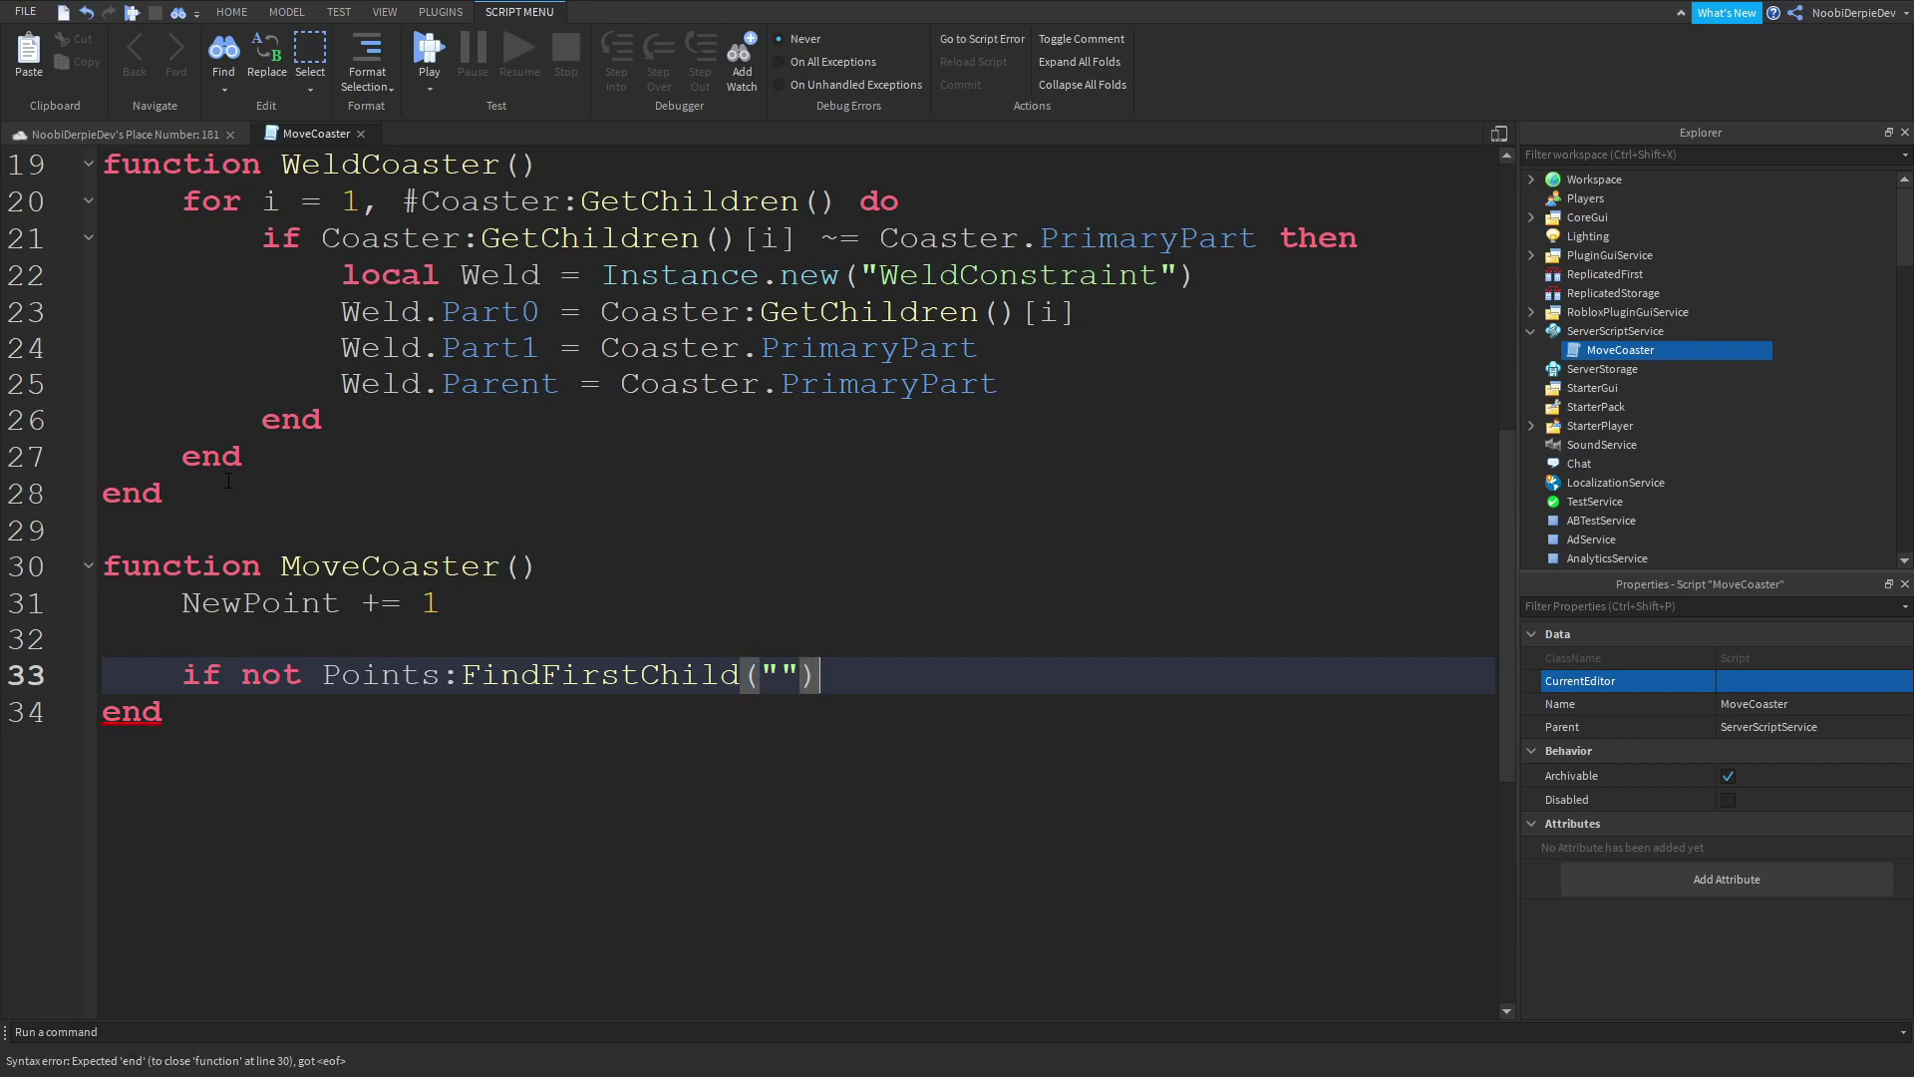
text(..NewPoint)
Step: Add an if-not FindFirstChild block with wait(5), NewPoint = 1, CFrame reset and wait(10)
key(Right)
text(then)
key(Return)
text(wait(5))
key(Return)
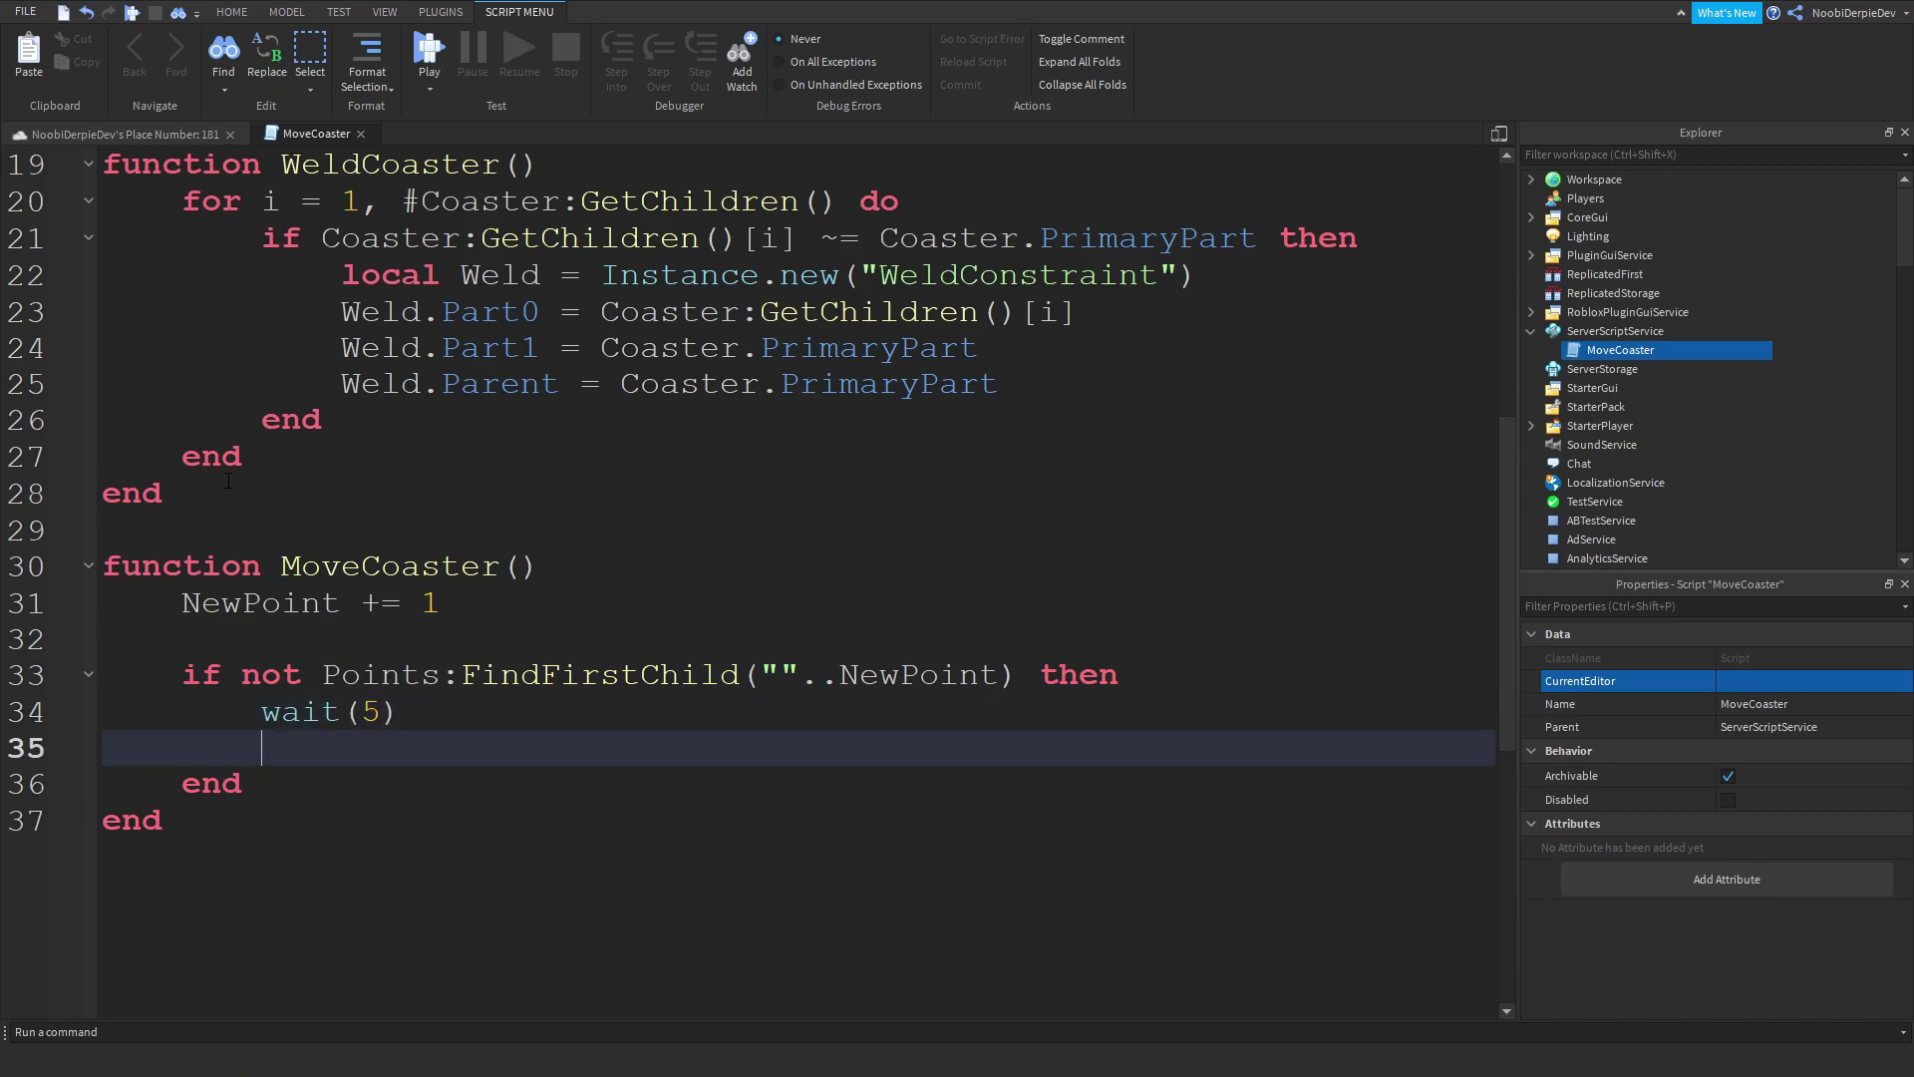
text(NewPoint = 1)
key(Return)
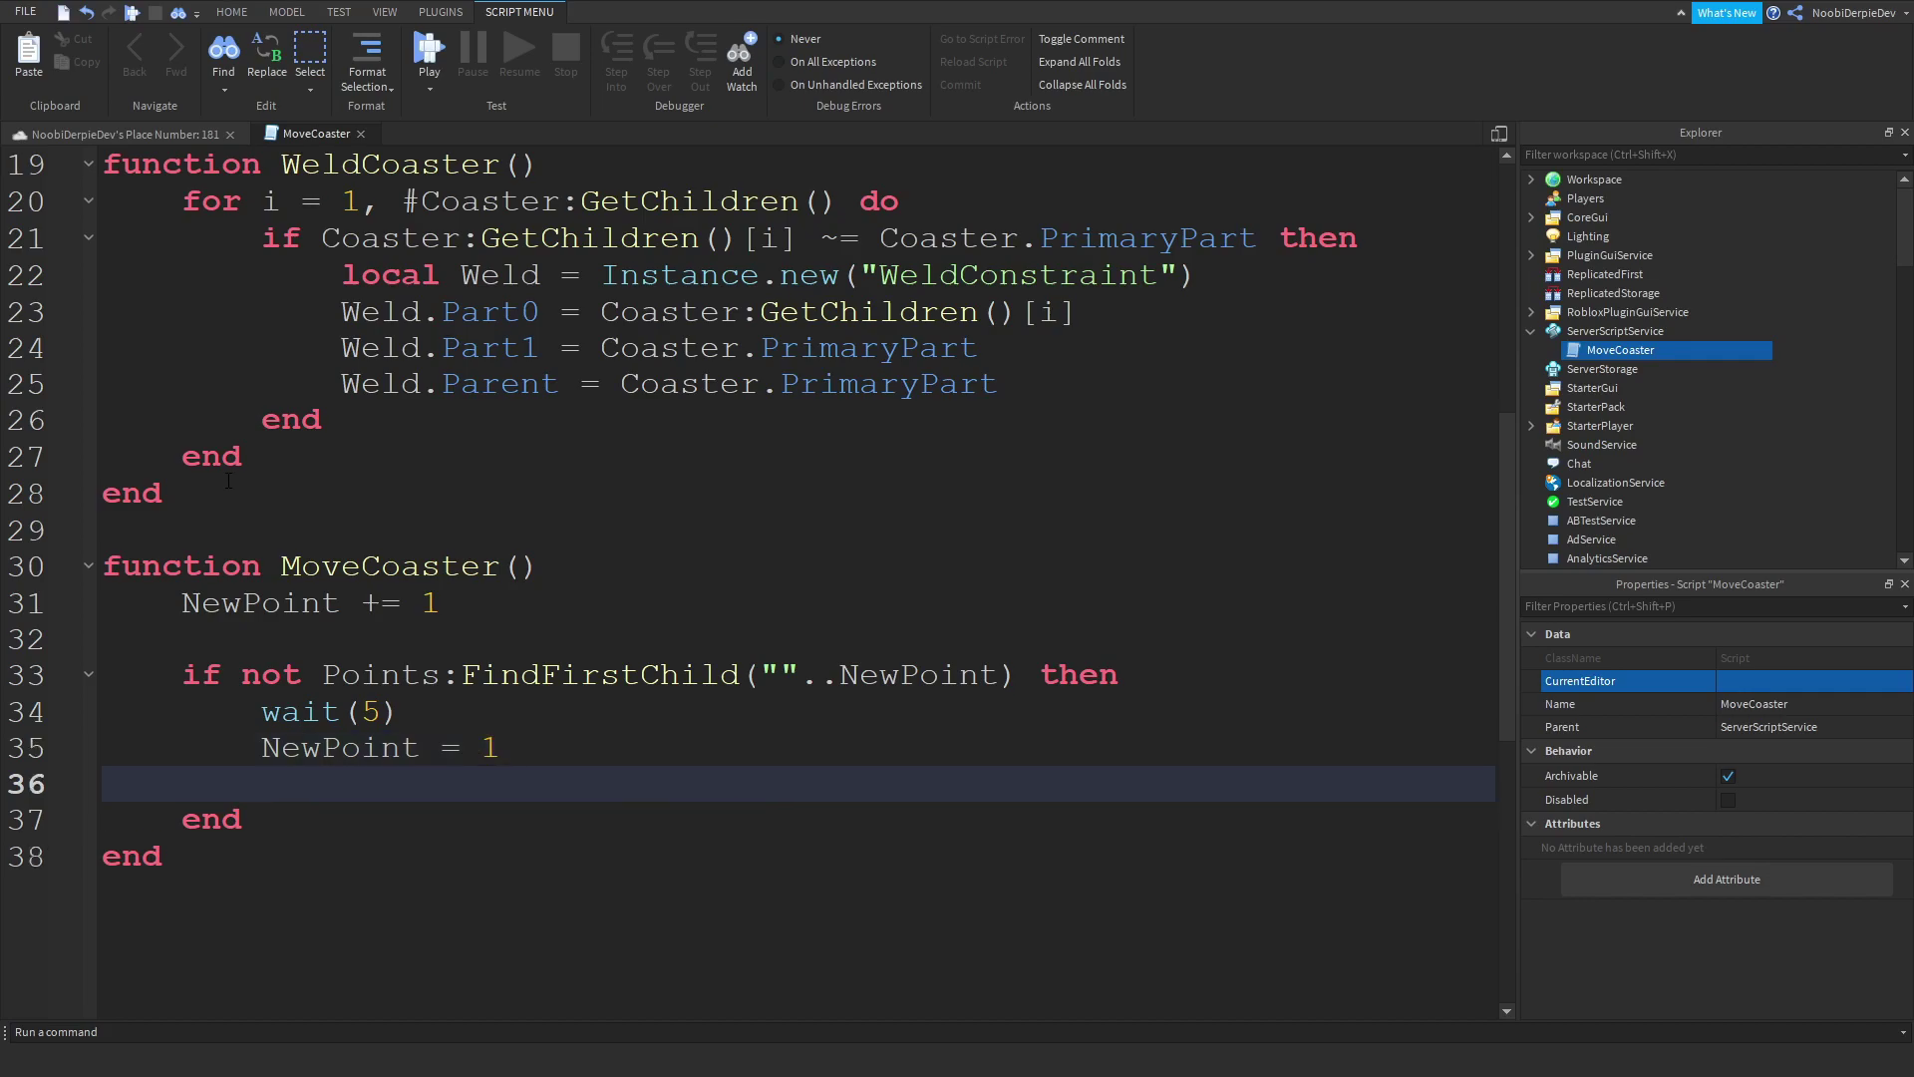
text(Coaster.Prim)
key(Tab)
text(.CFrame = Points:WaitFor)
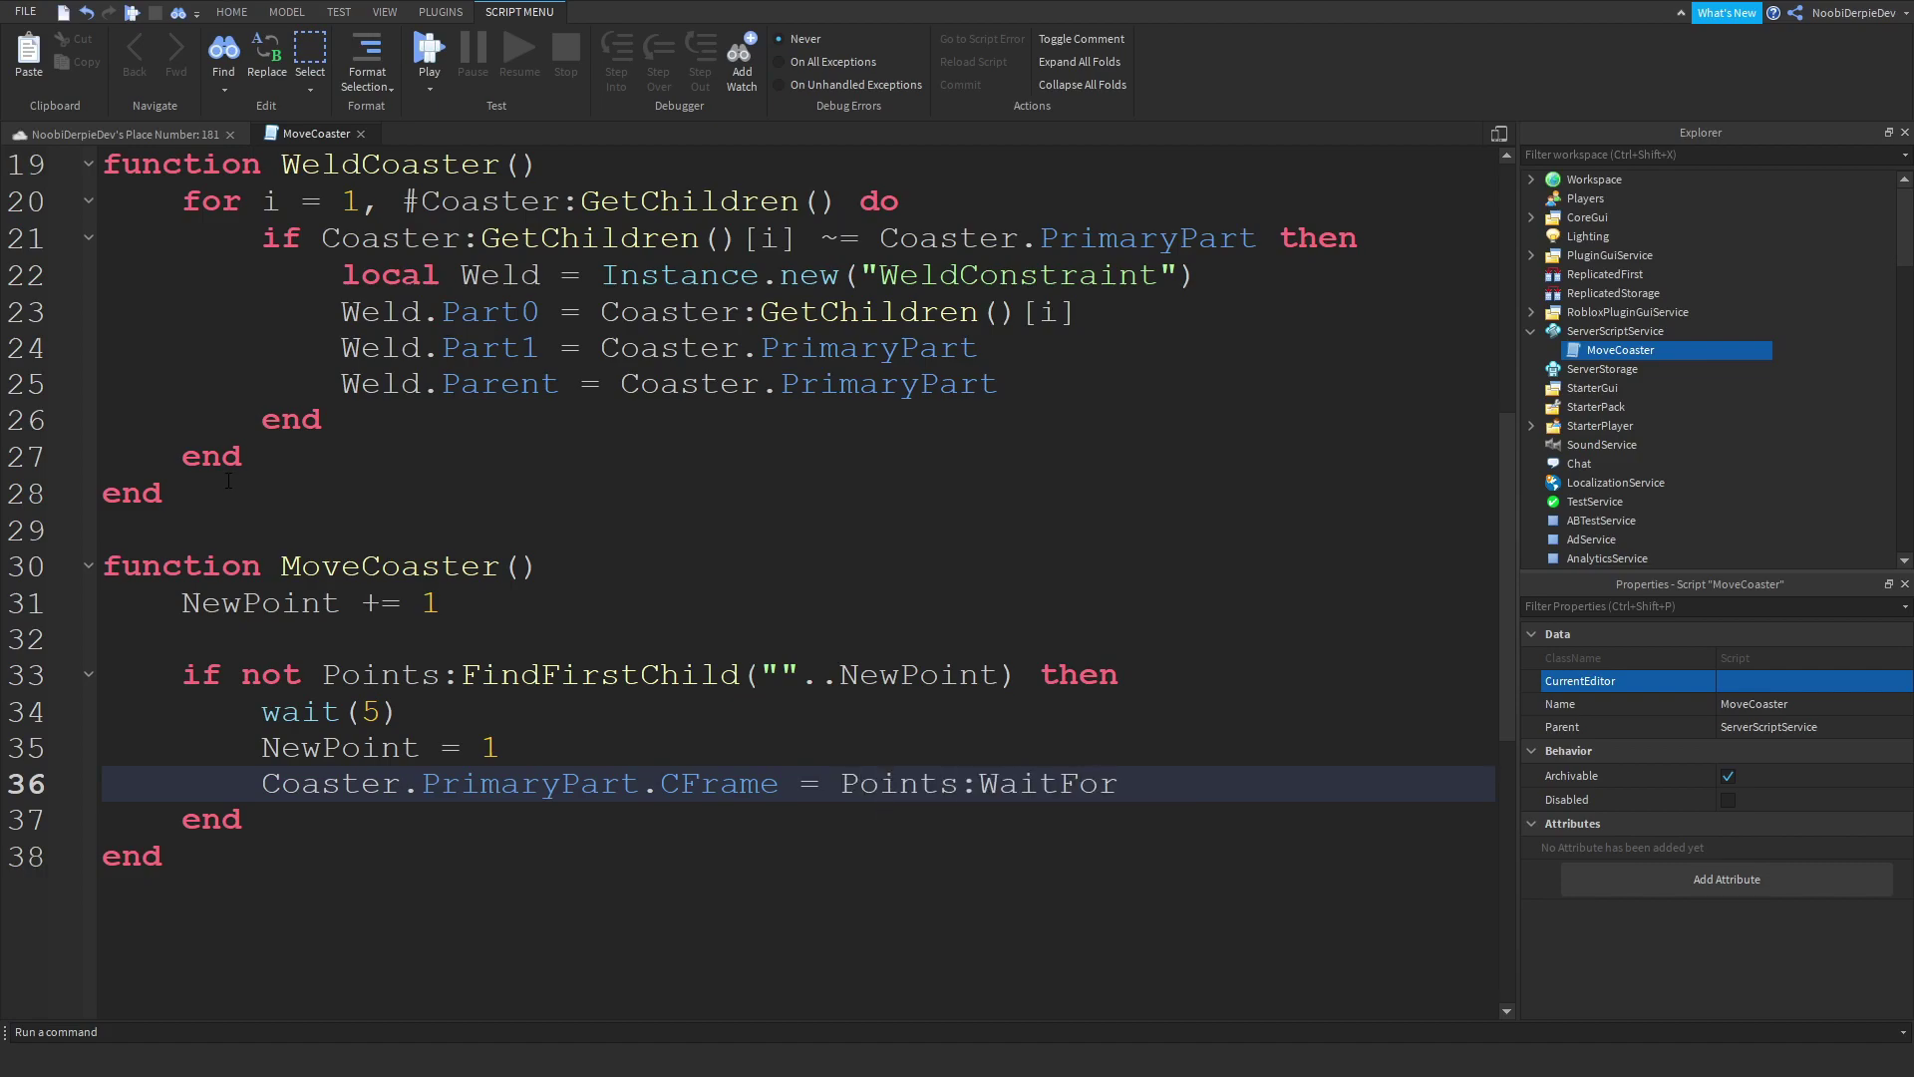
text(Child("1").CFra)
text(me)
key(Return)
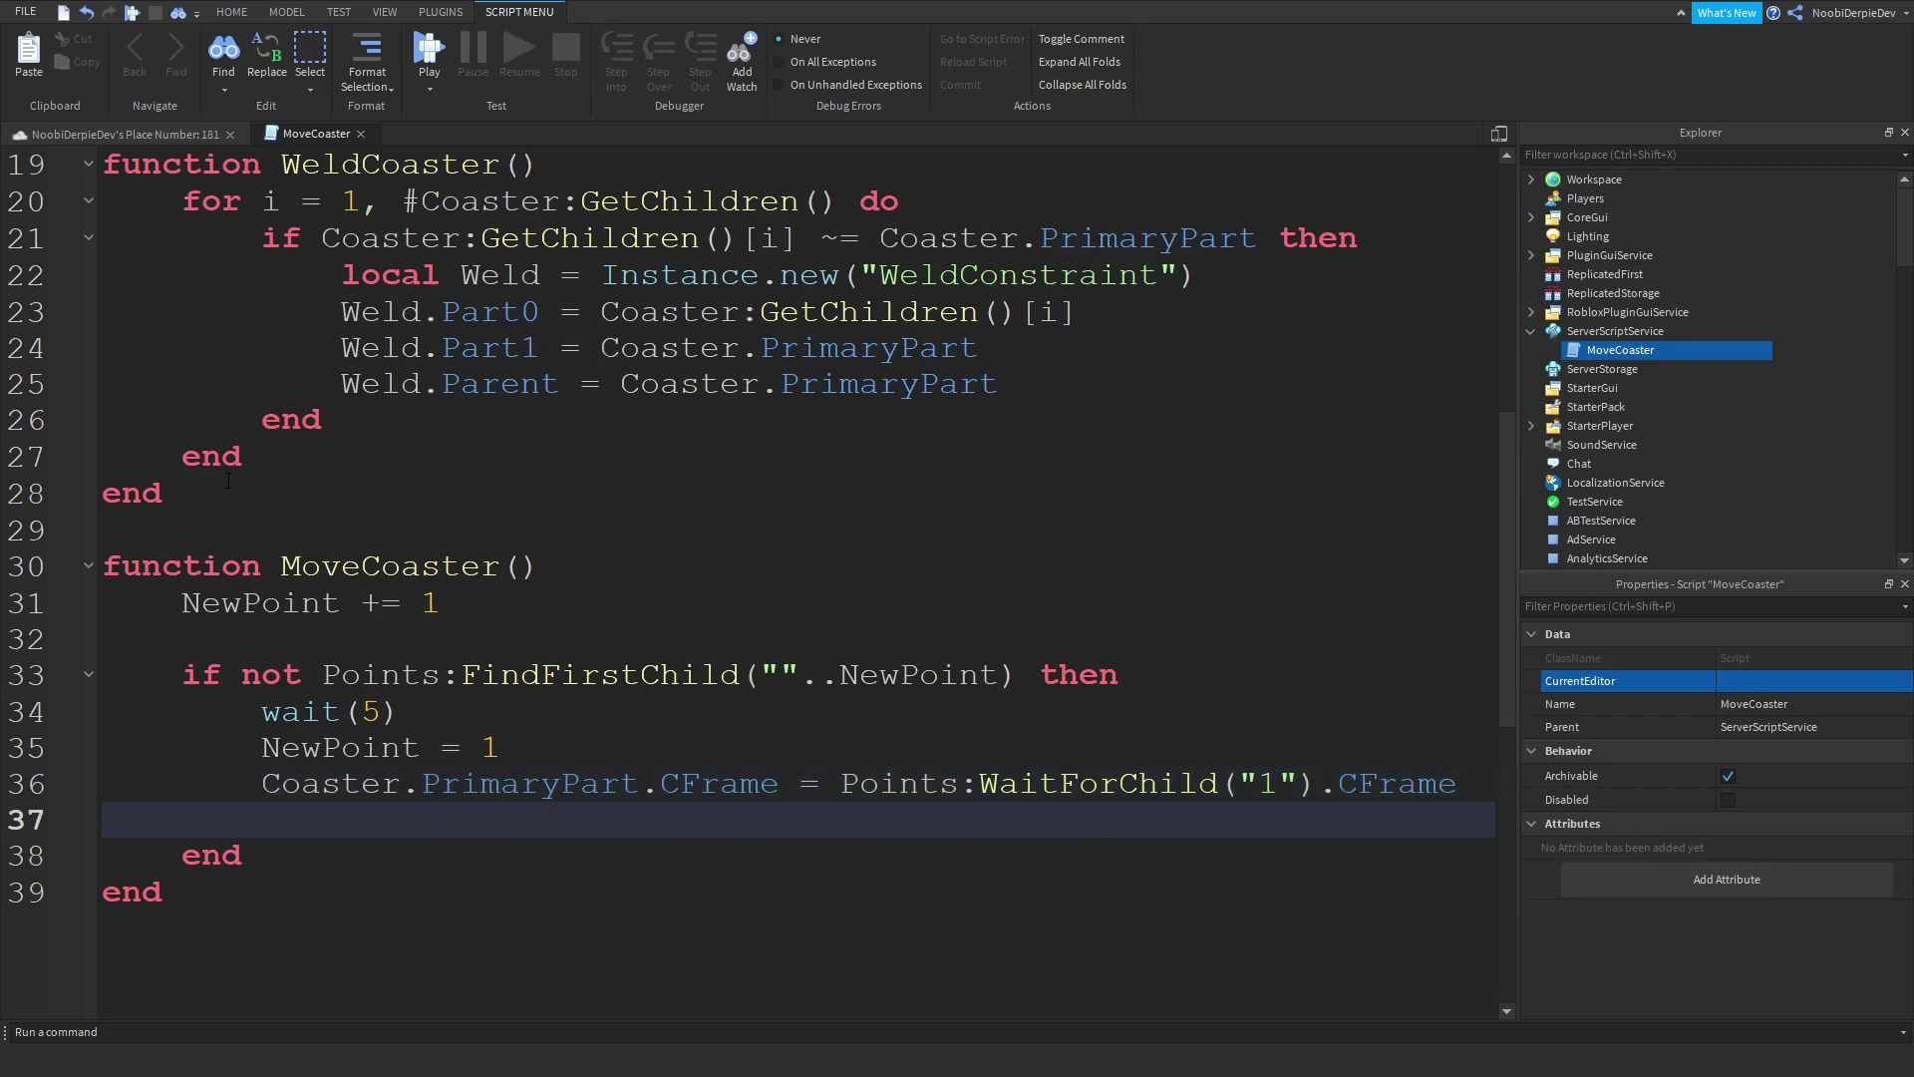
text(wait(10))
key(Down)
key(End)
key(Return)
key(Return)
text(local )
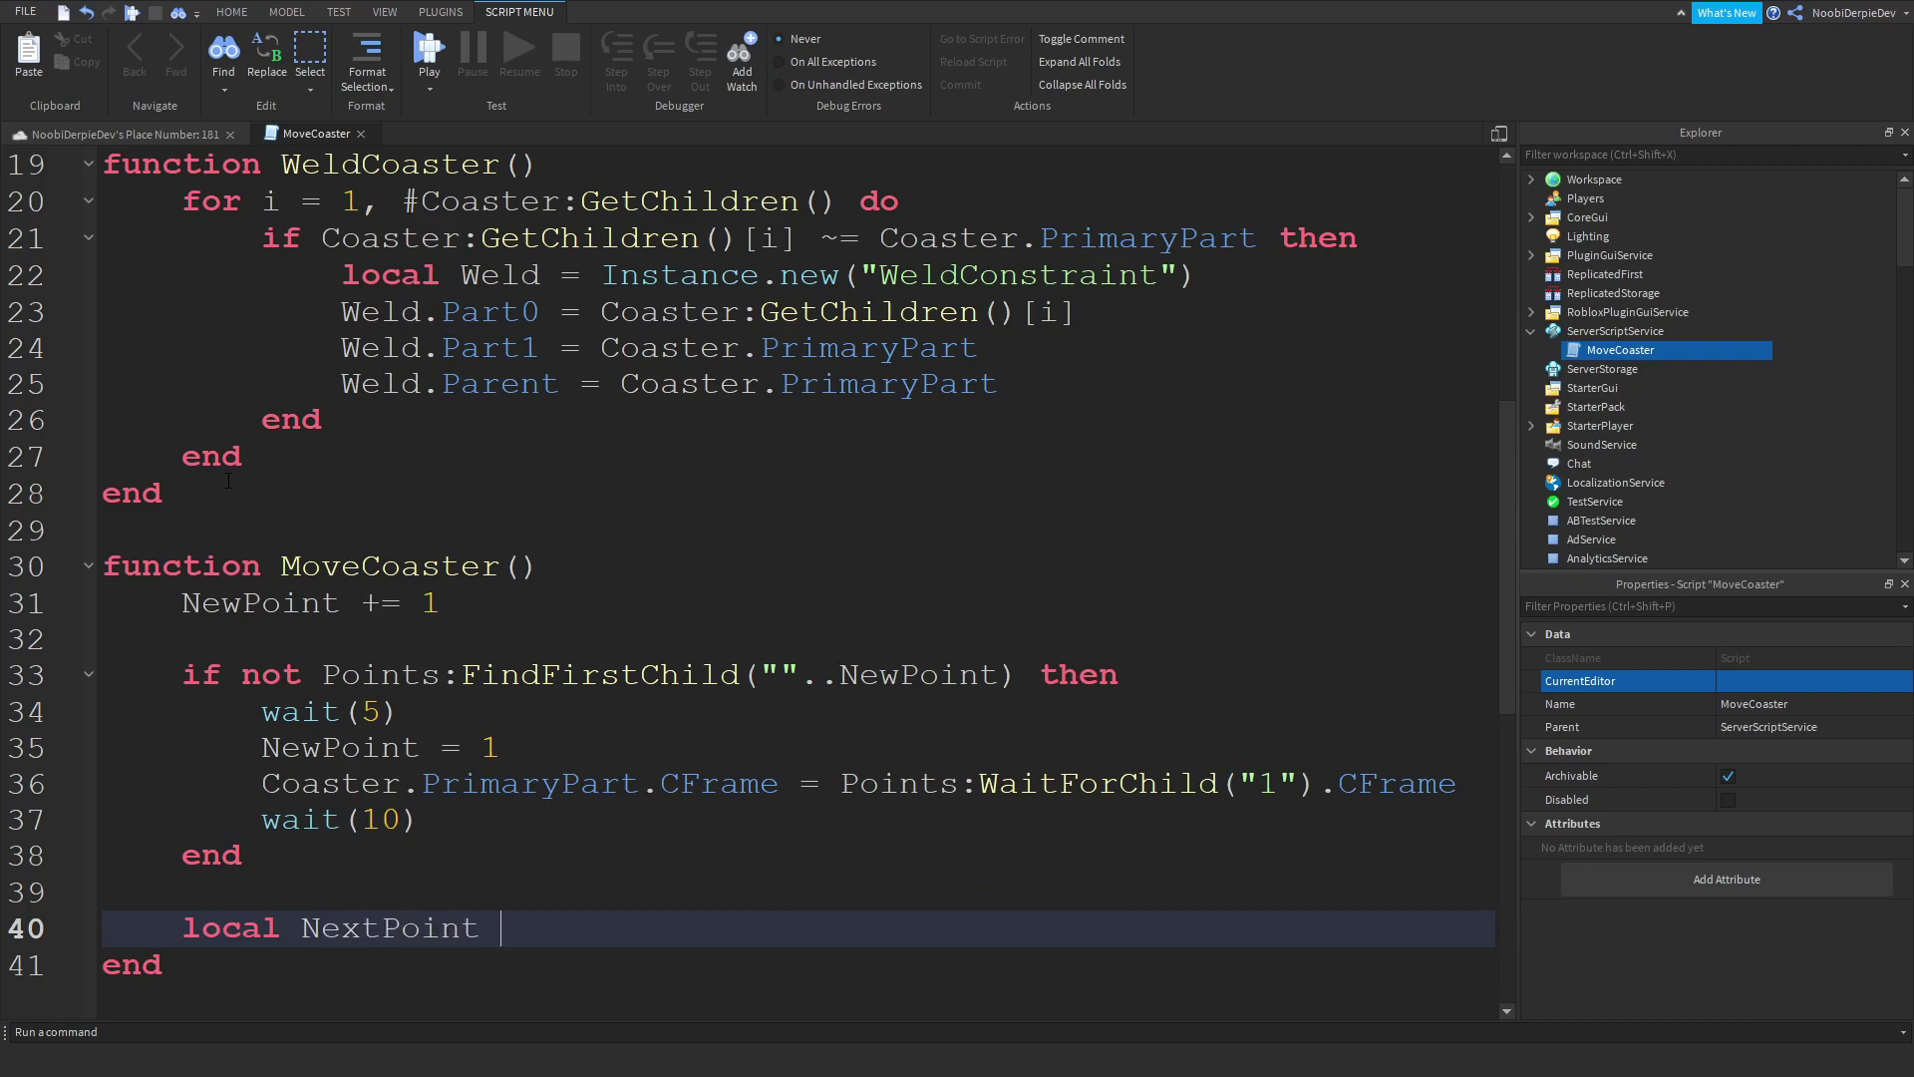
text(= Points[]")
Step: Add NextPoint = Points[""..NewPoint], the Magnitude Distance to it, and Time = GetTime(Distance, Speed)
key(Right)
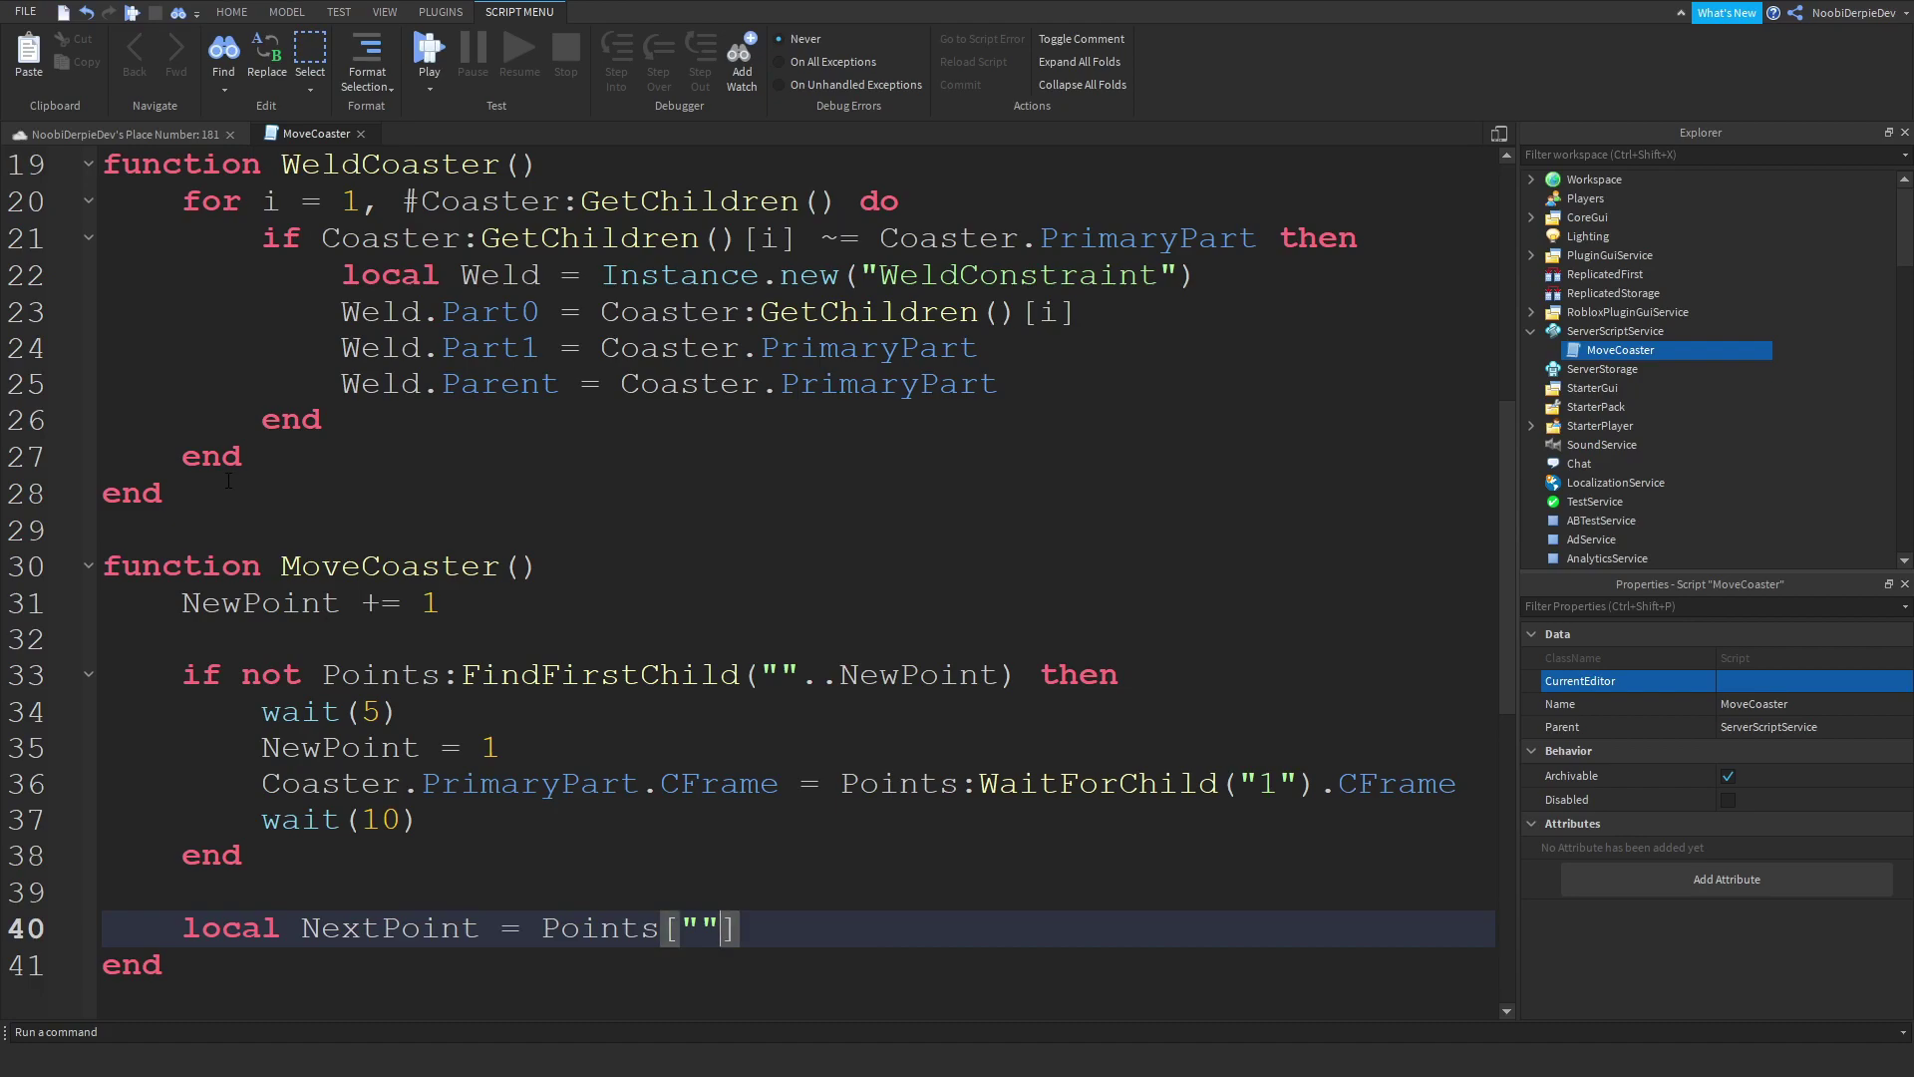
text(..NEw)
key(BackSpace)
key(BackSpace)
text(ewPoint})
key(Return)
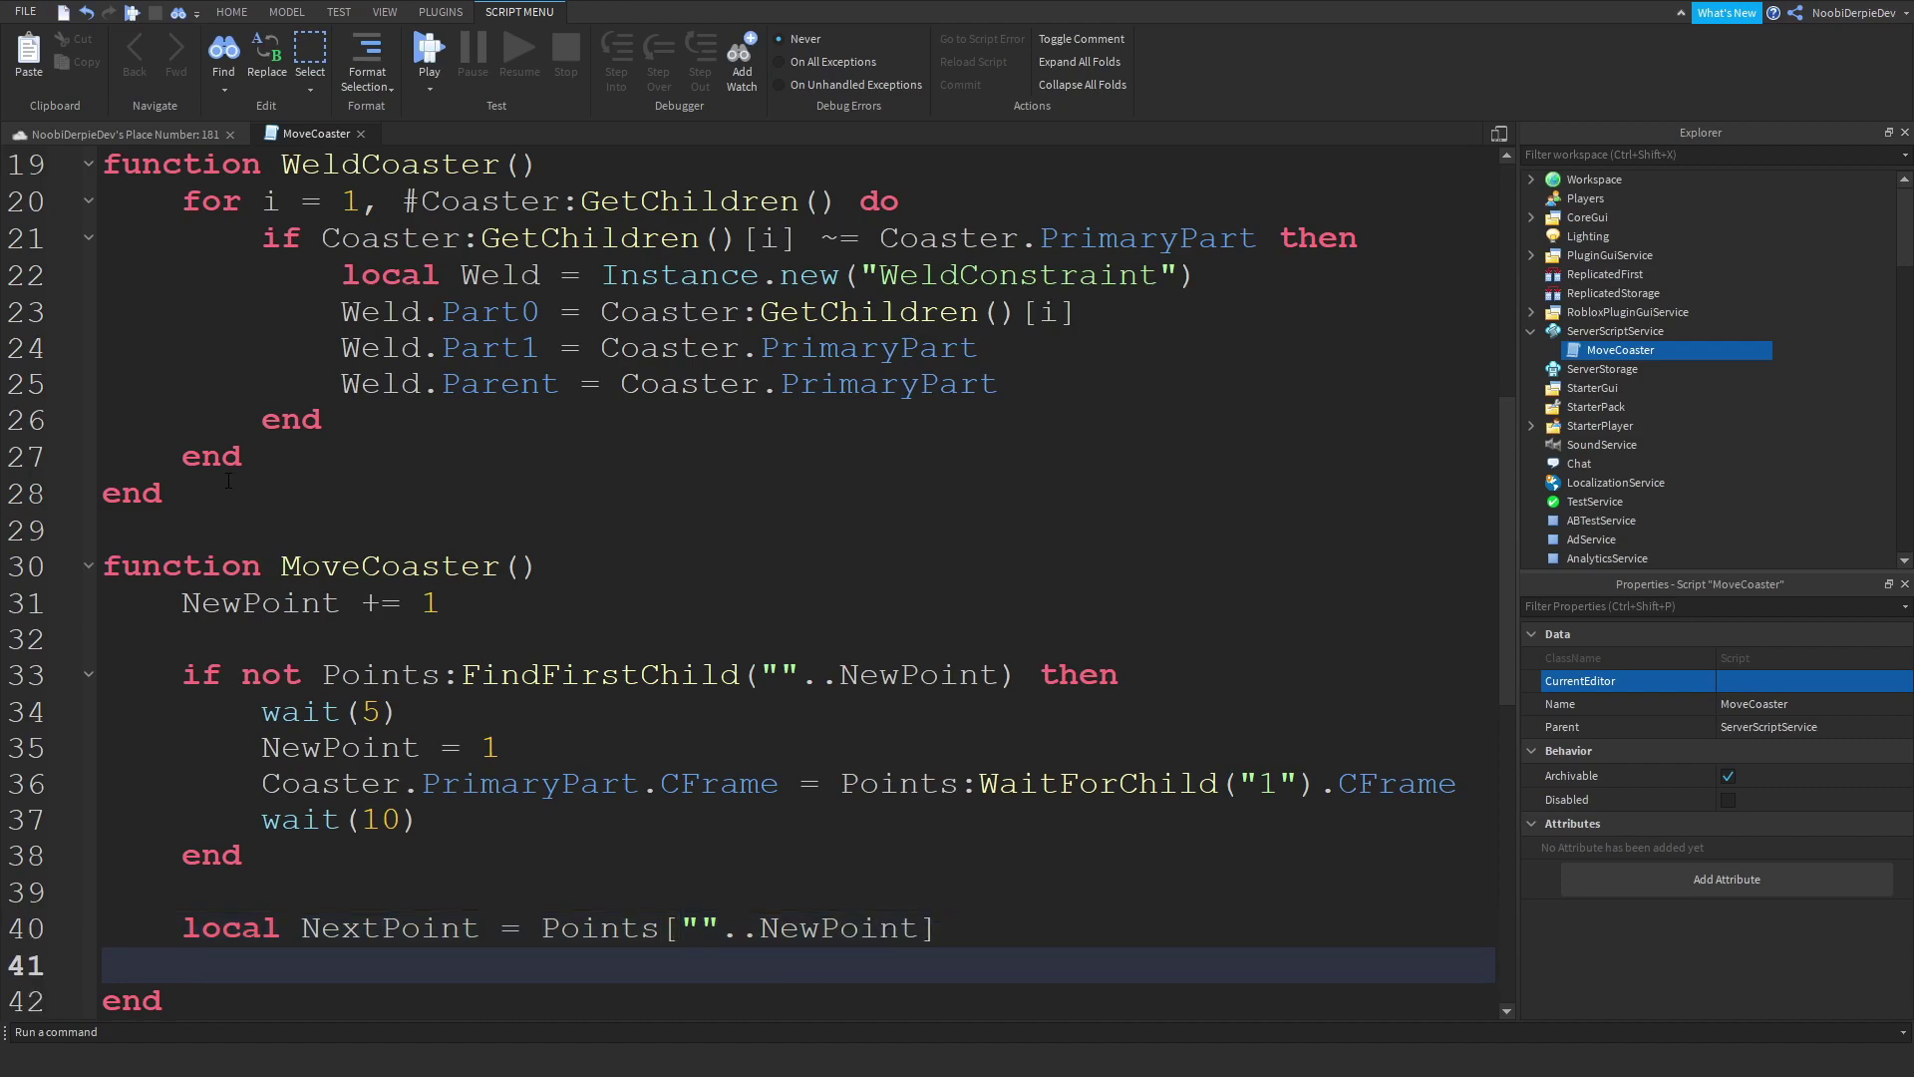
text(local Disna)
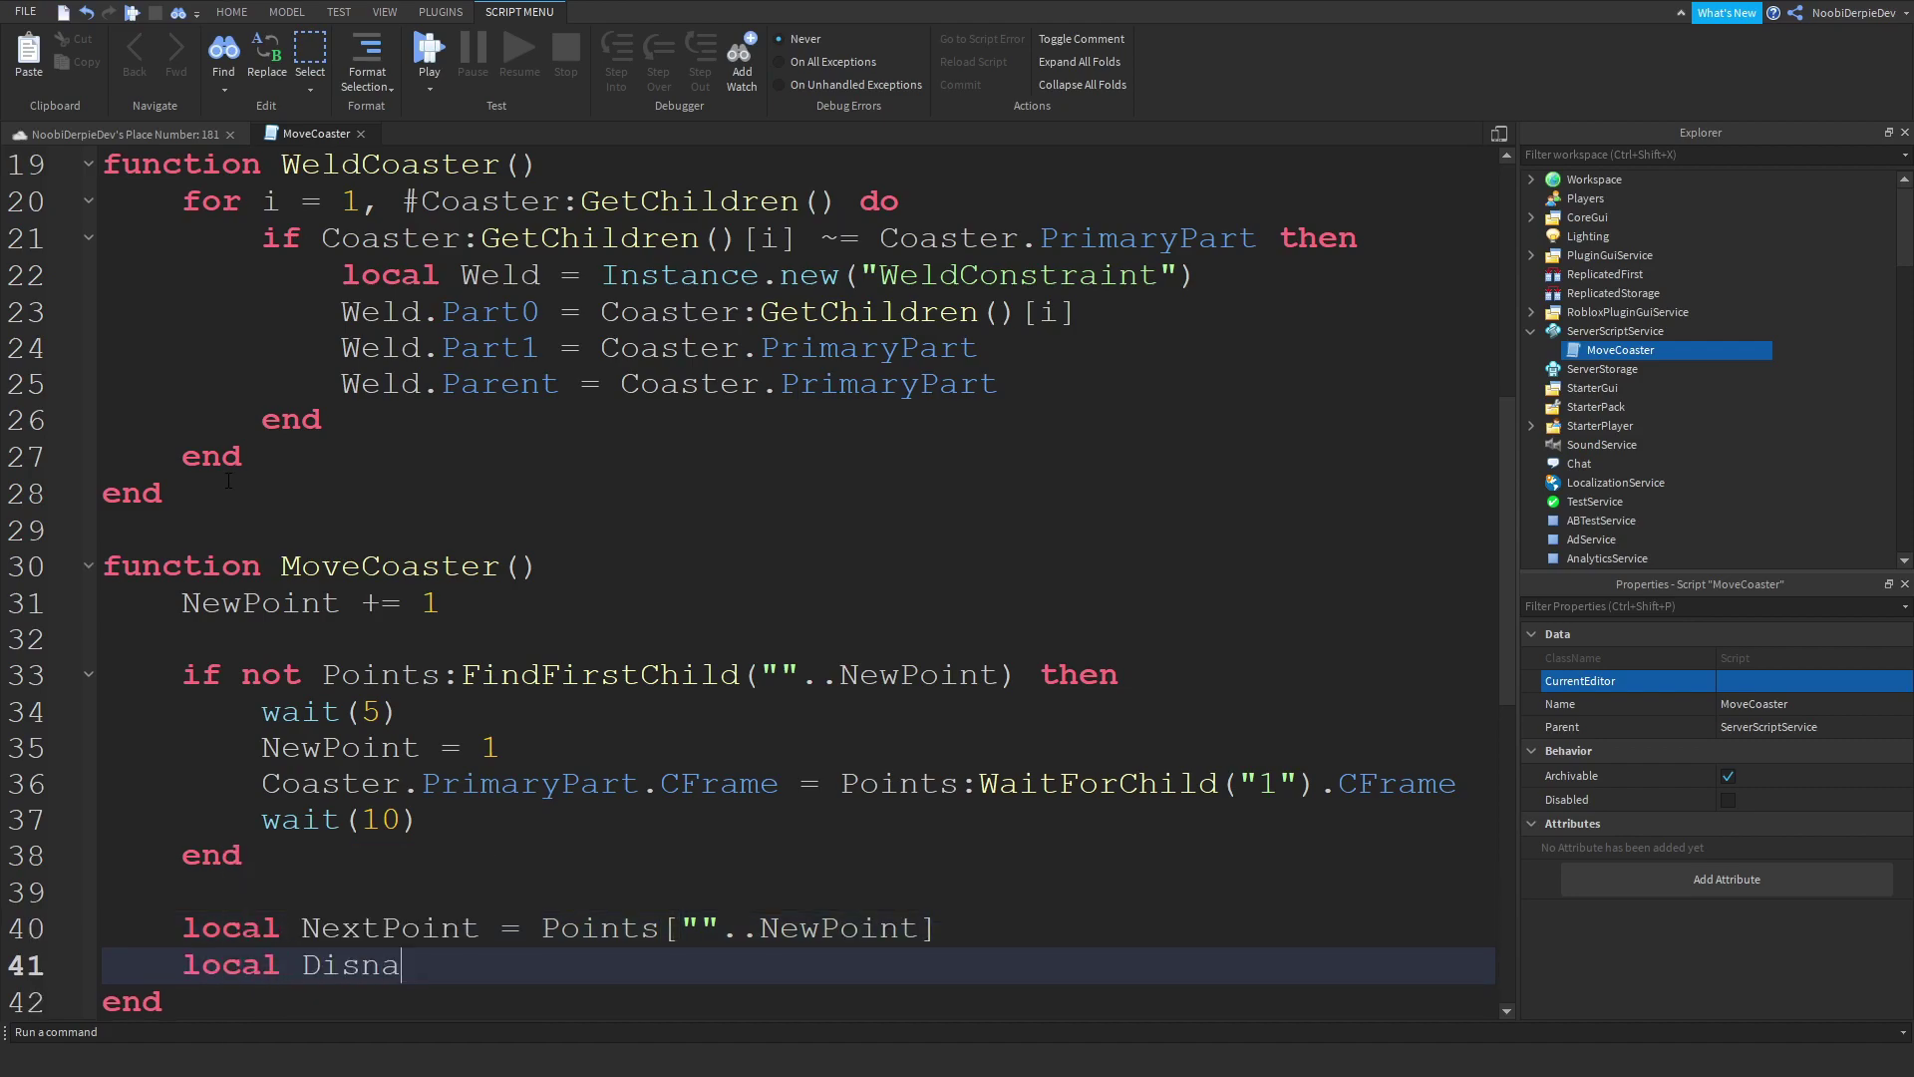
key(BackSpace)
text(tance = (P)
key(BackSpace)
text(Coaster.PrimaryPart.Position - NextPoint.Position)
key(Right)
text(.Magnitude)
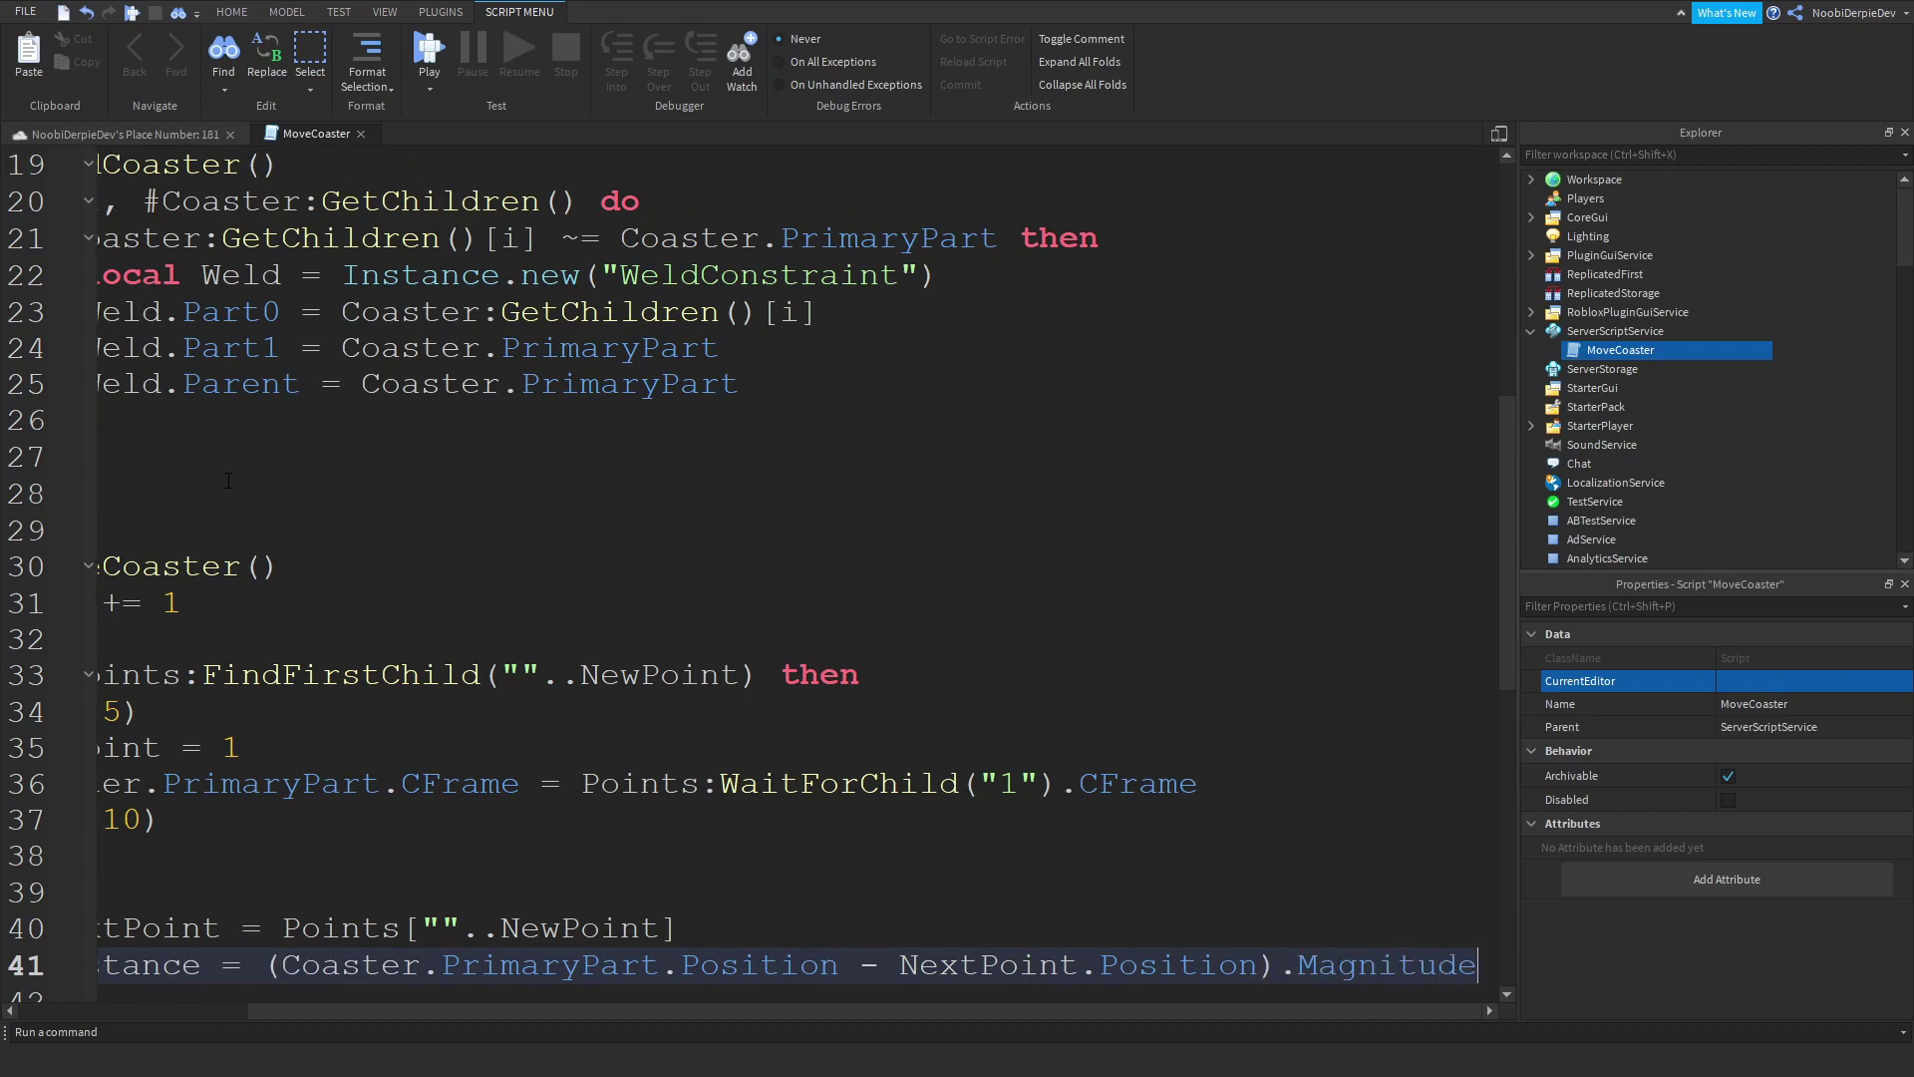
key(Return)
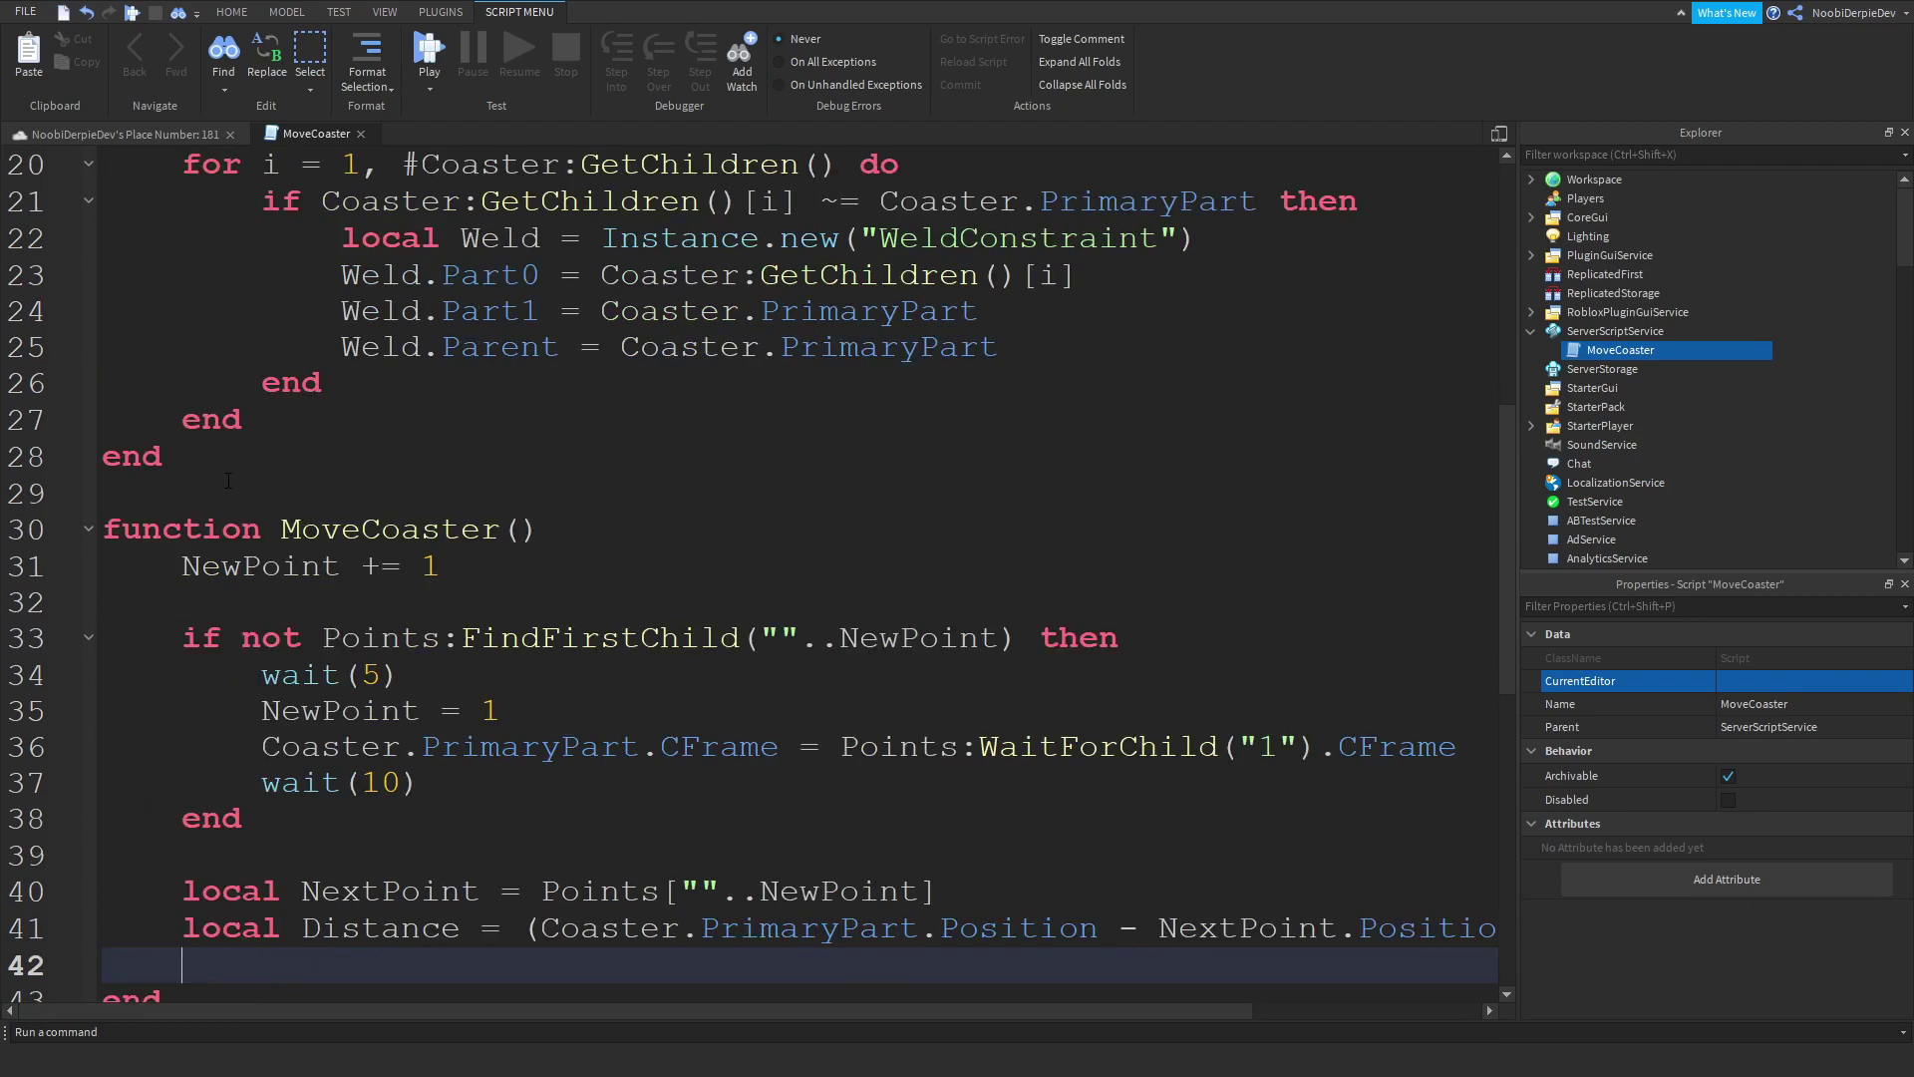
text(local Time = GetTime()
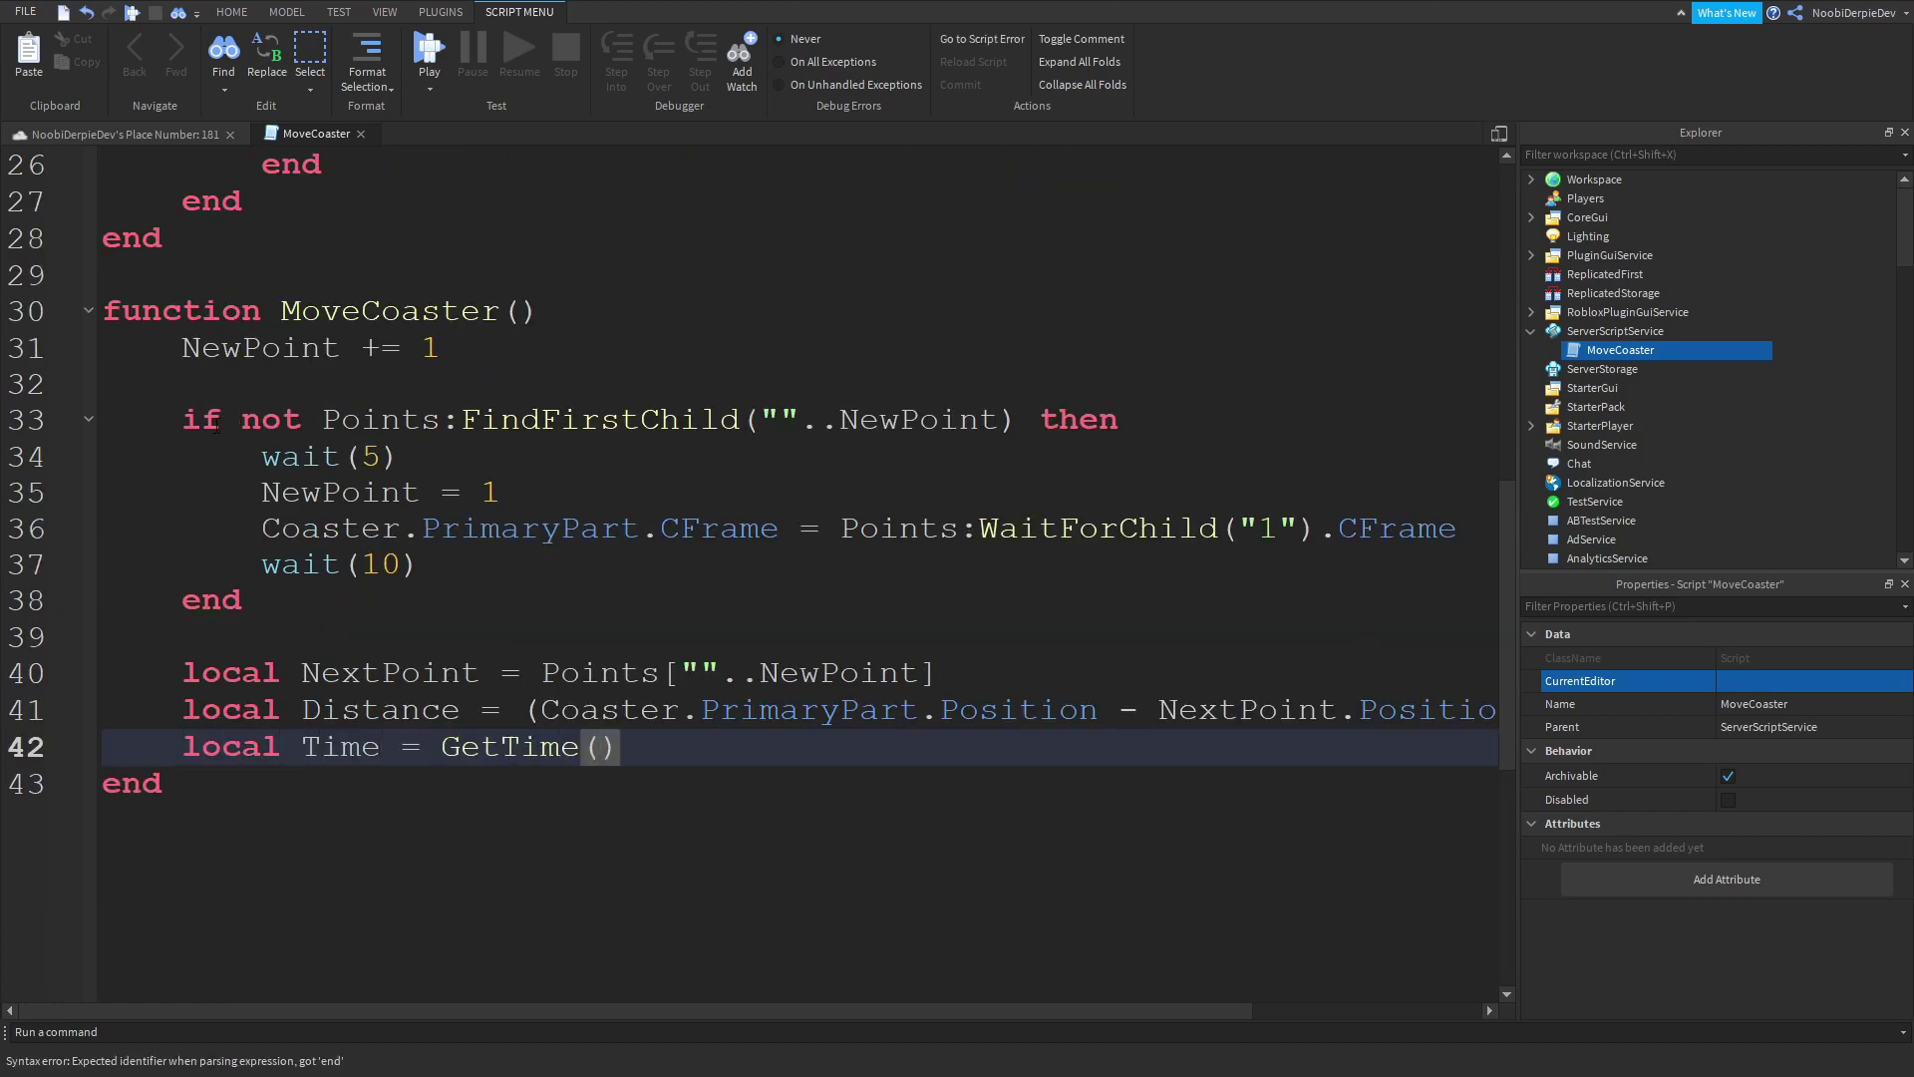
text(Distance, Speed)
key(End)
key(Return)
key(Return)
text(local TweenInformation = T)
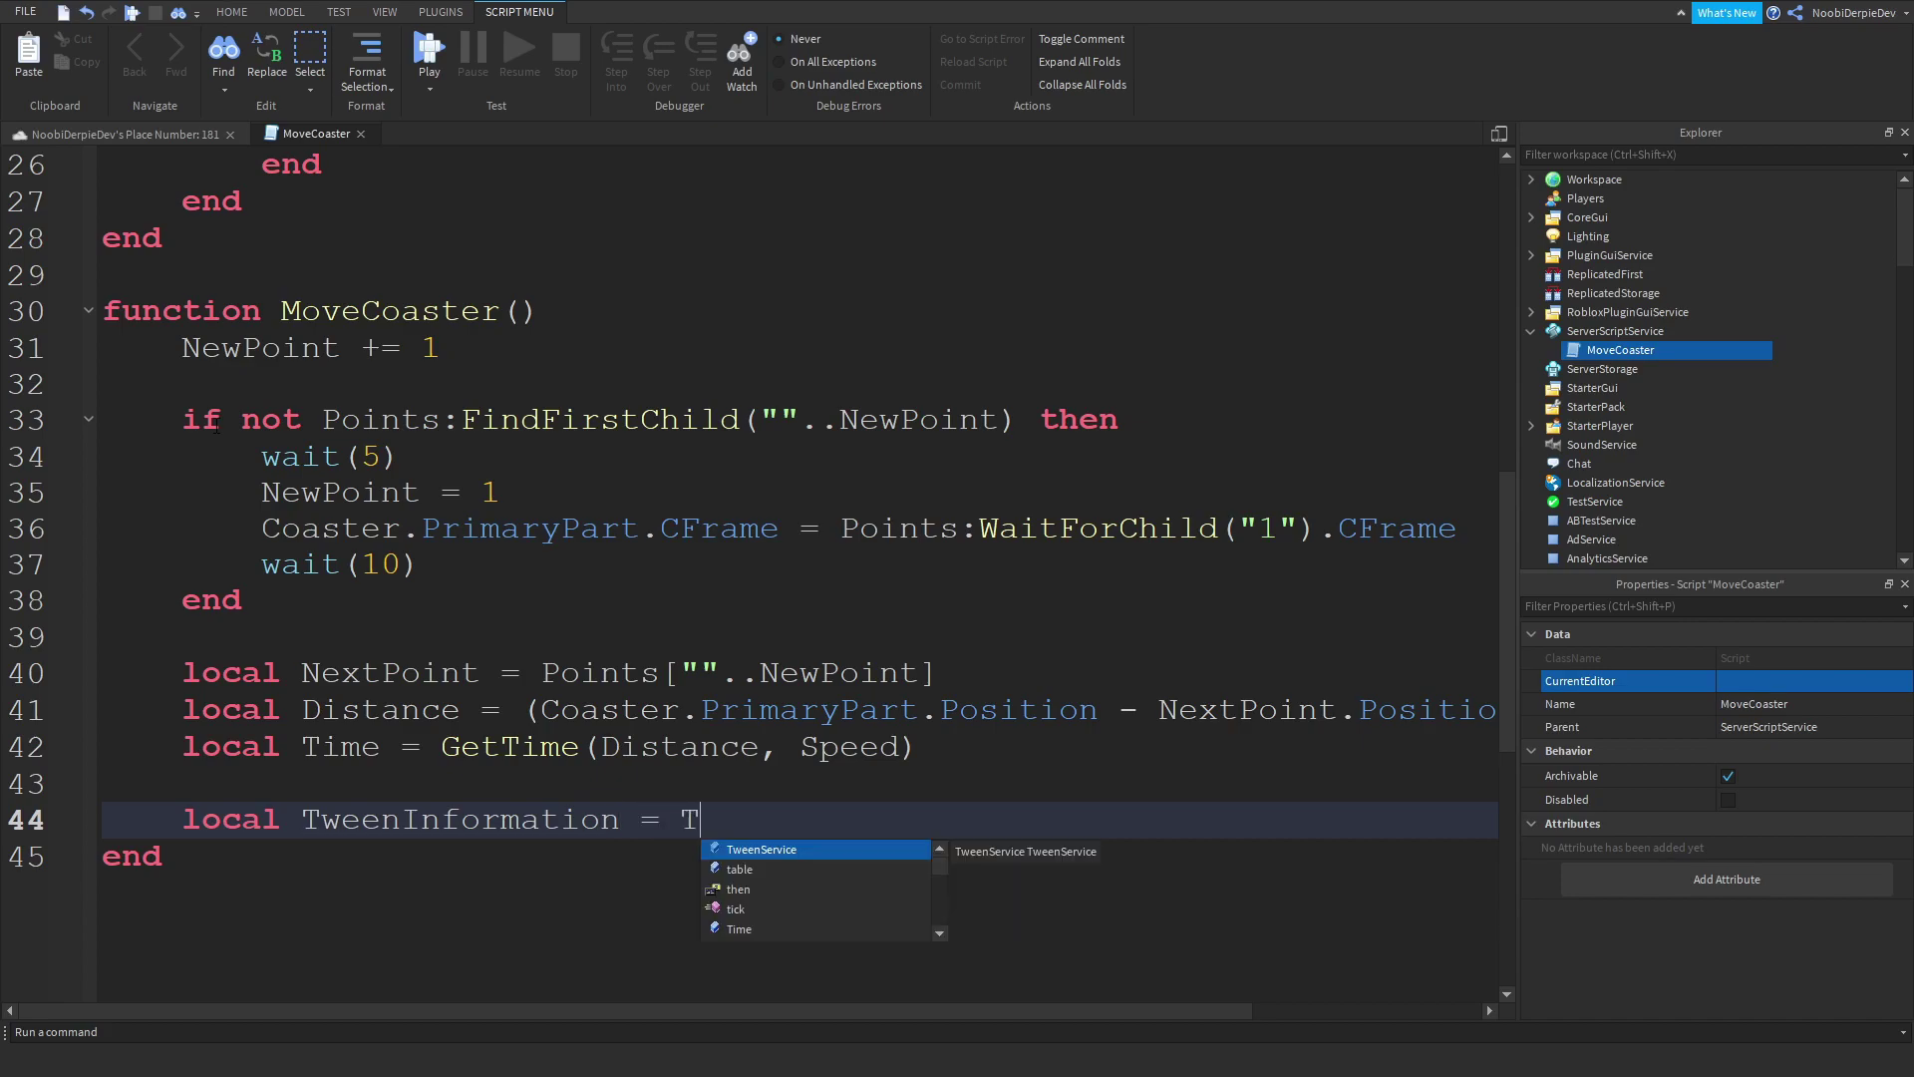
text(weenInfo.new(Time,)
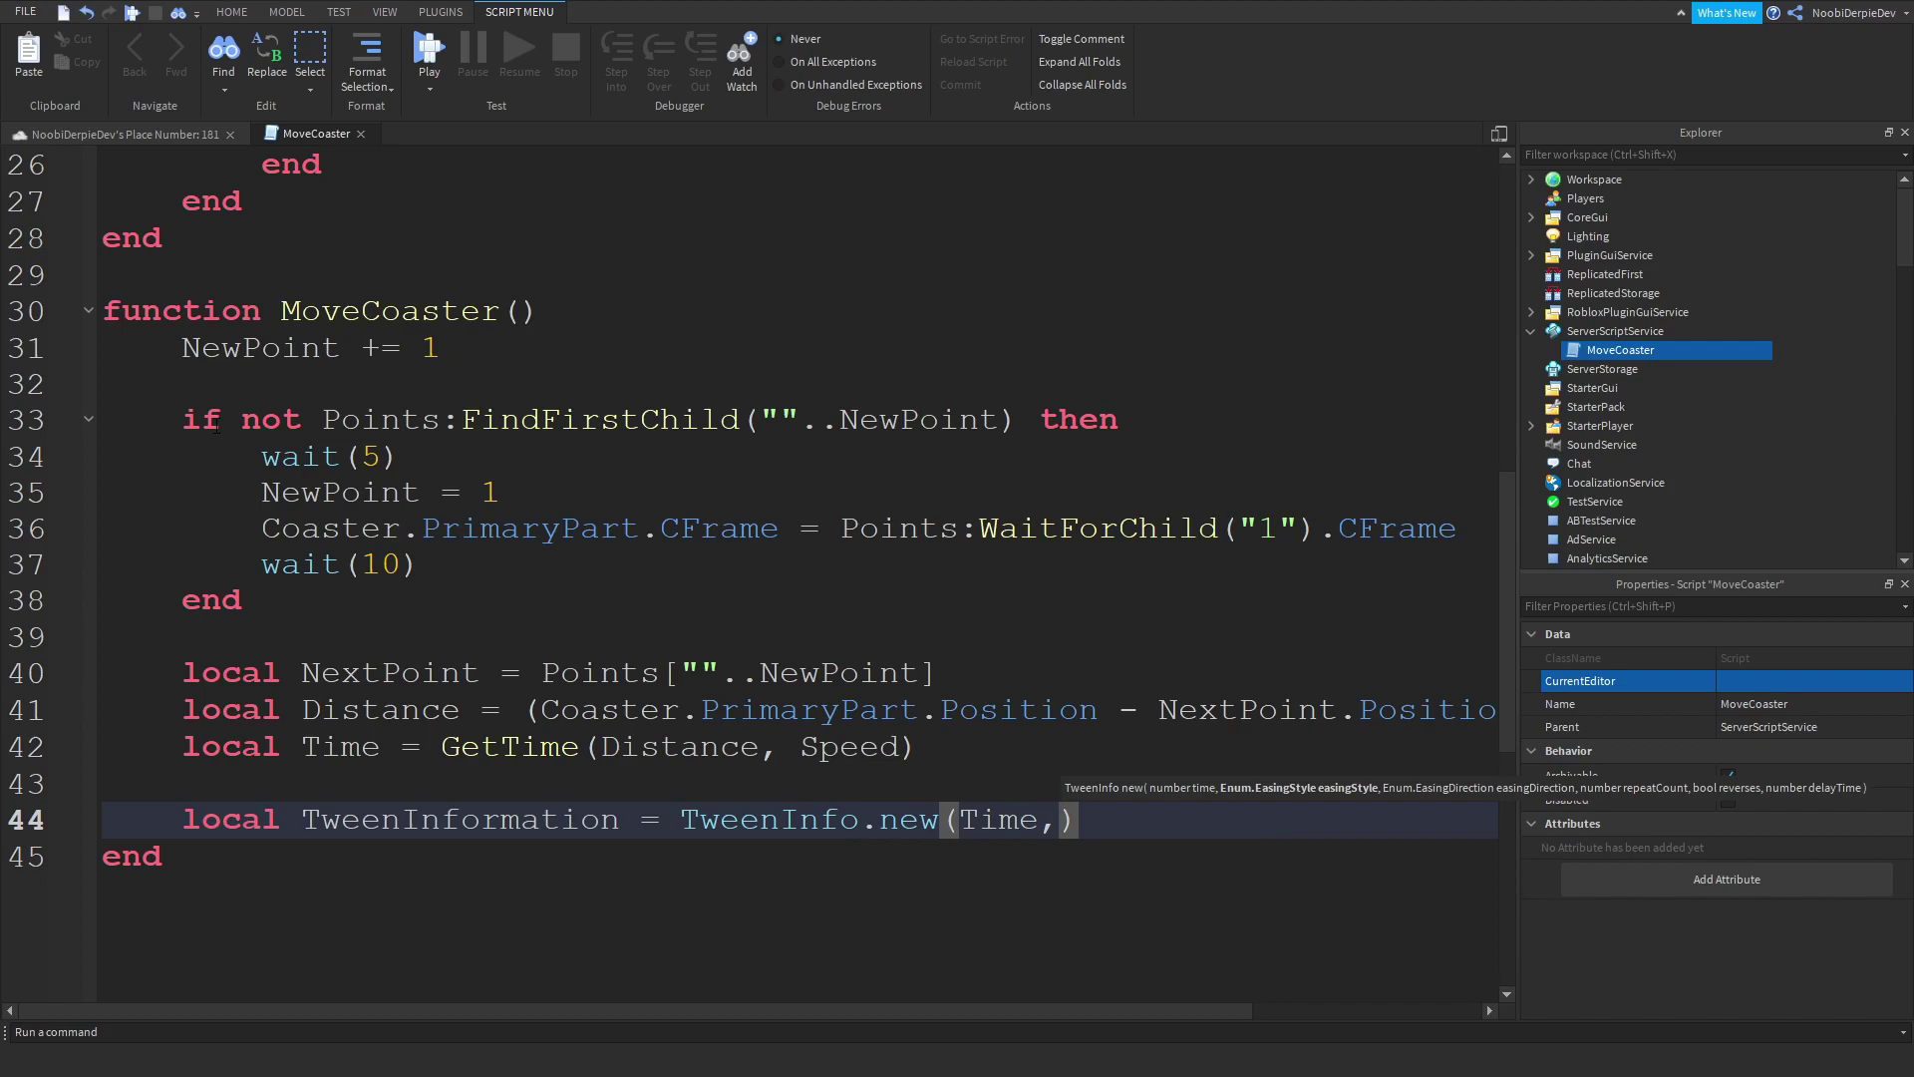
text( e)
Step: Spread the TweenInfo arguments over separate lines and correct EasingDireciton to EasingDirection
key(BackSpace)
key(BackSpace)
key(BackSpace)
key(BackSpace)
key(BackSpace)
key(BackSpace)
key(Return)
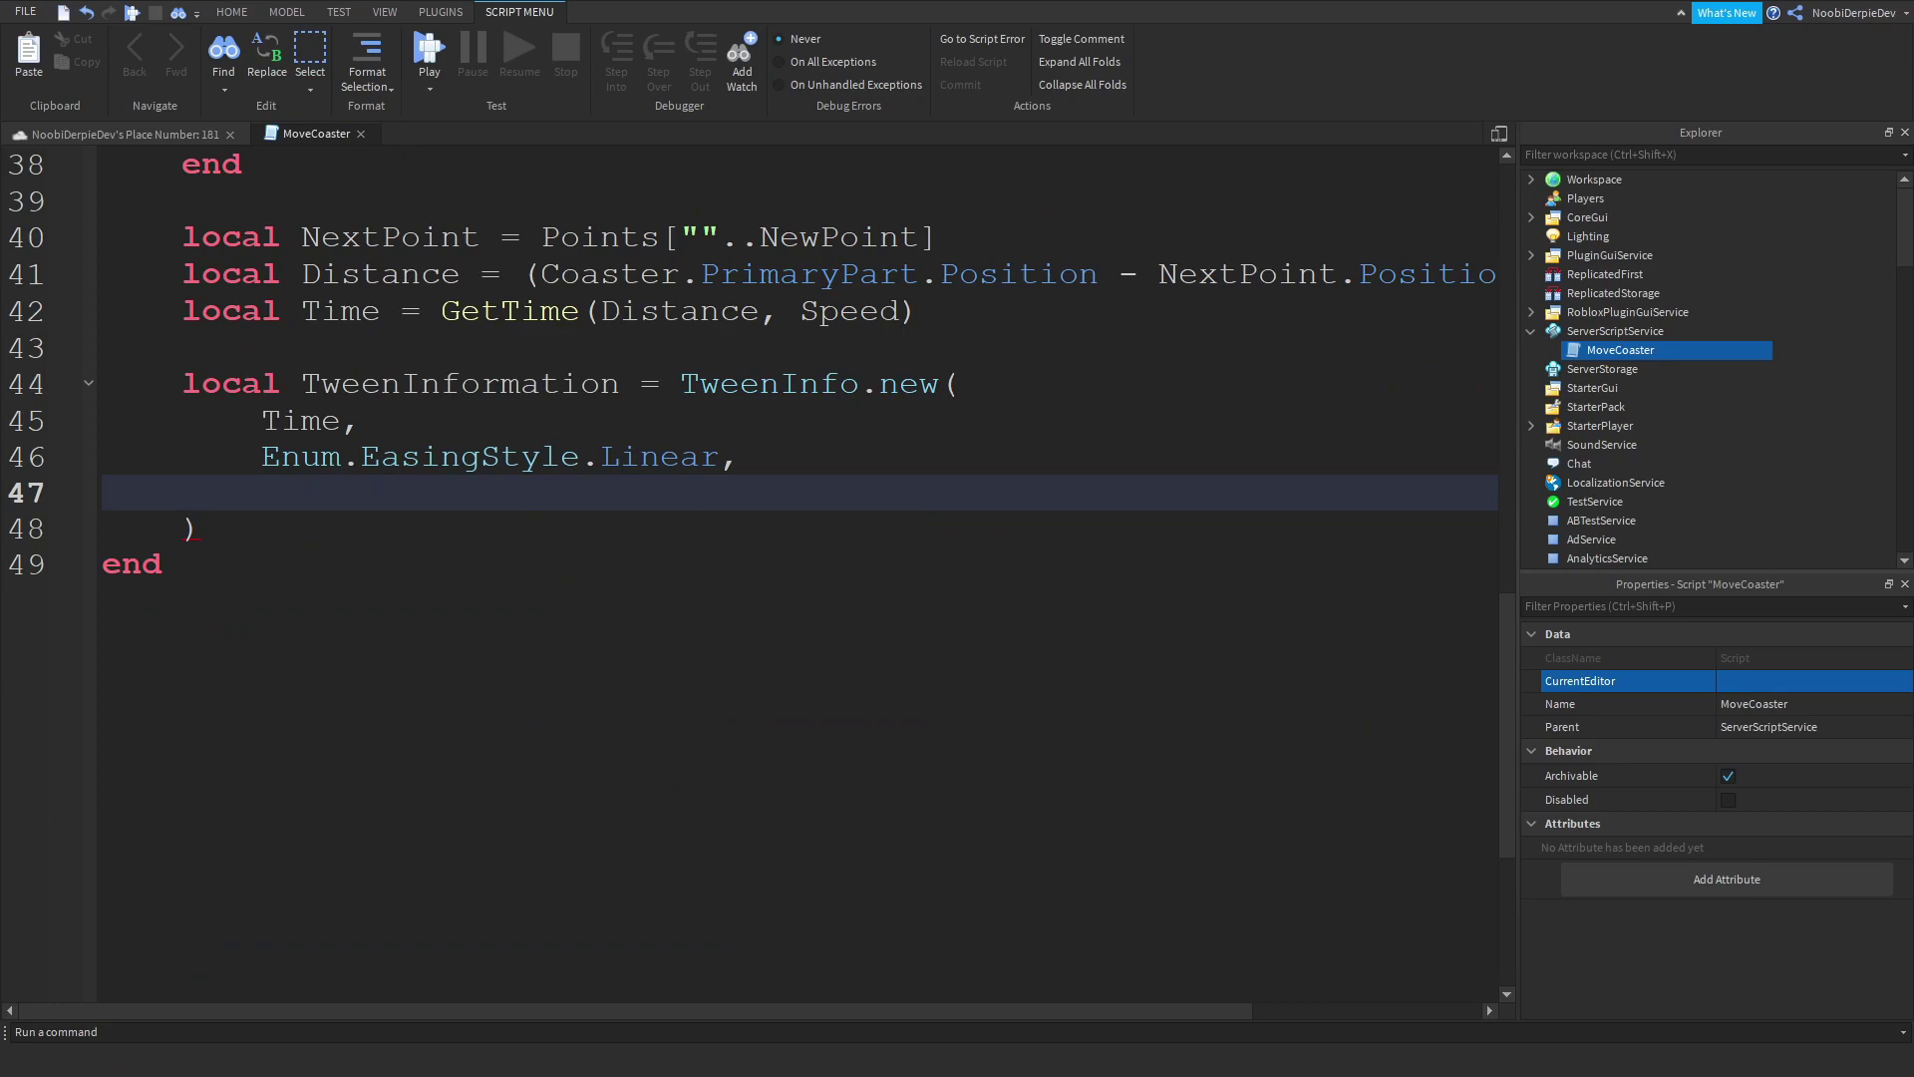
text(Enum.EasingDireciton.O)
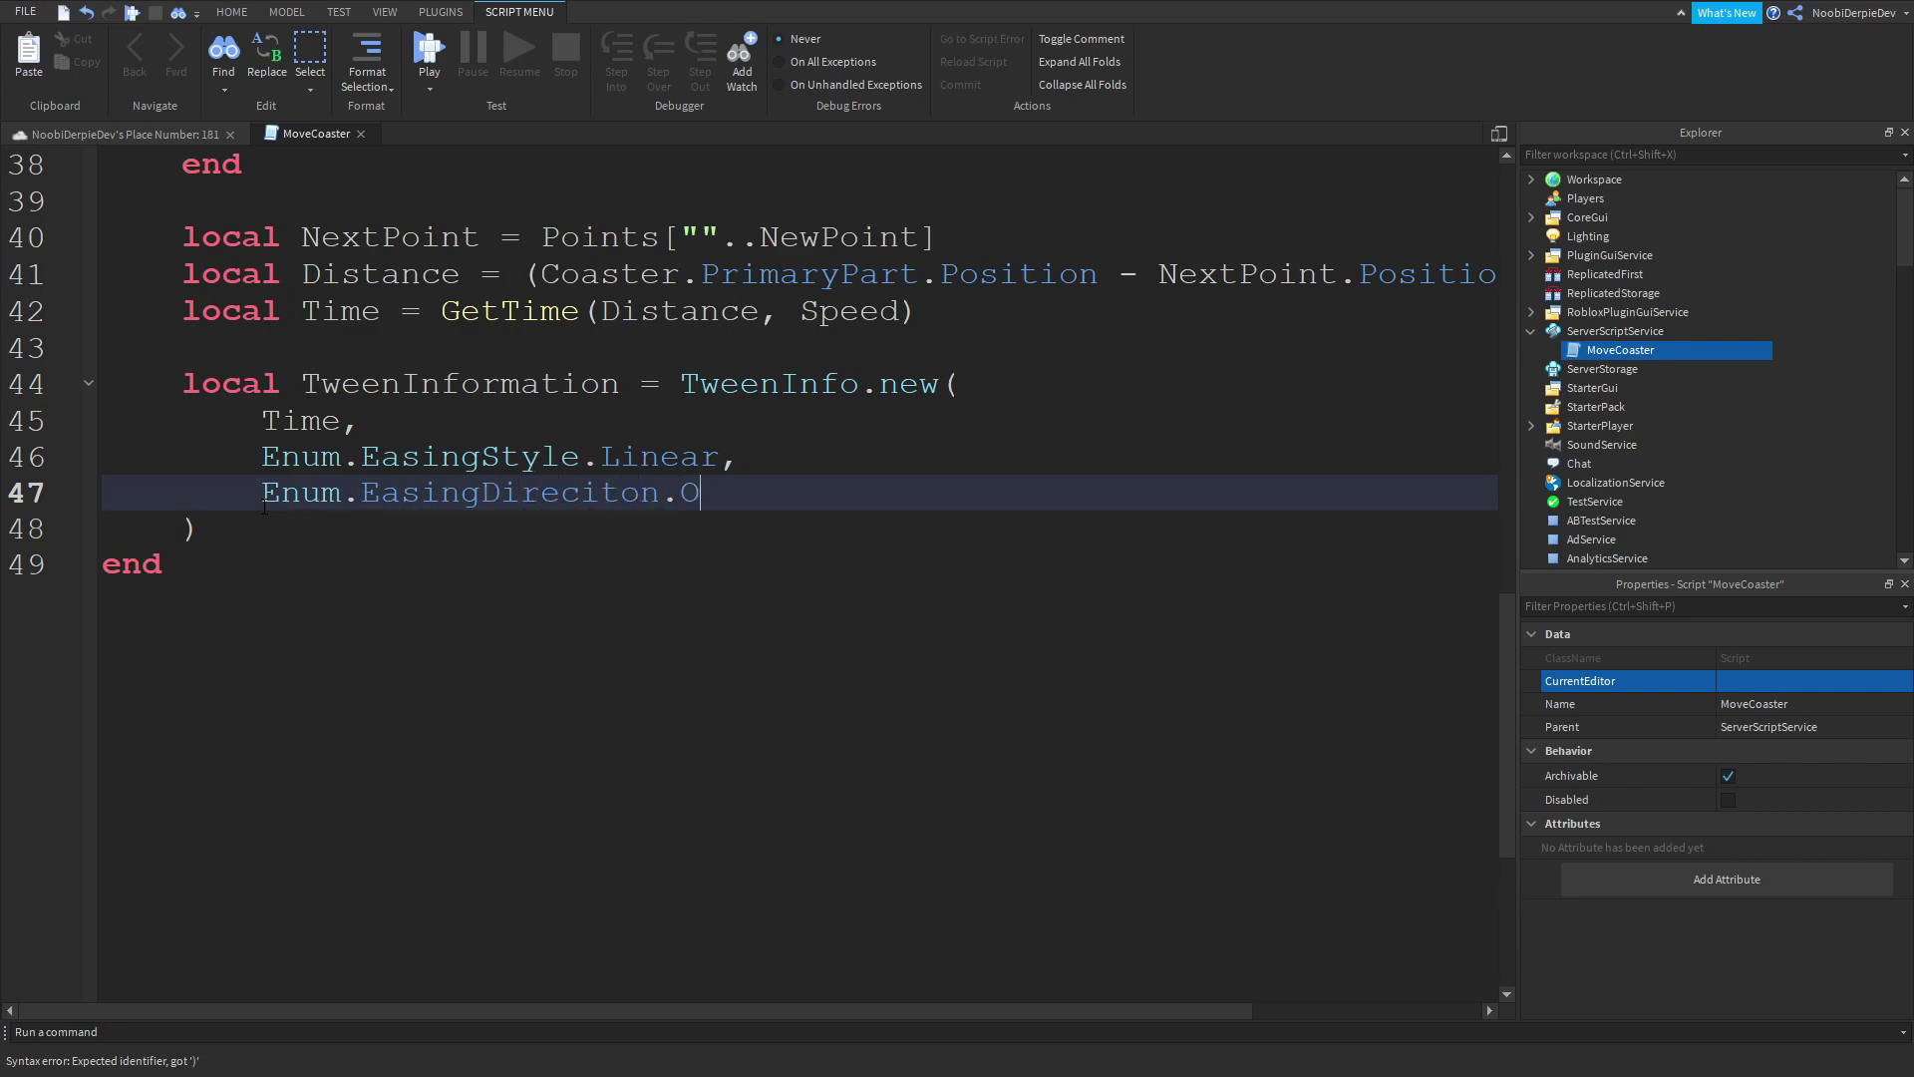
text(ut,)
key(Return)
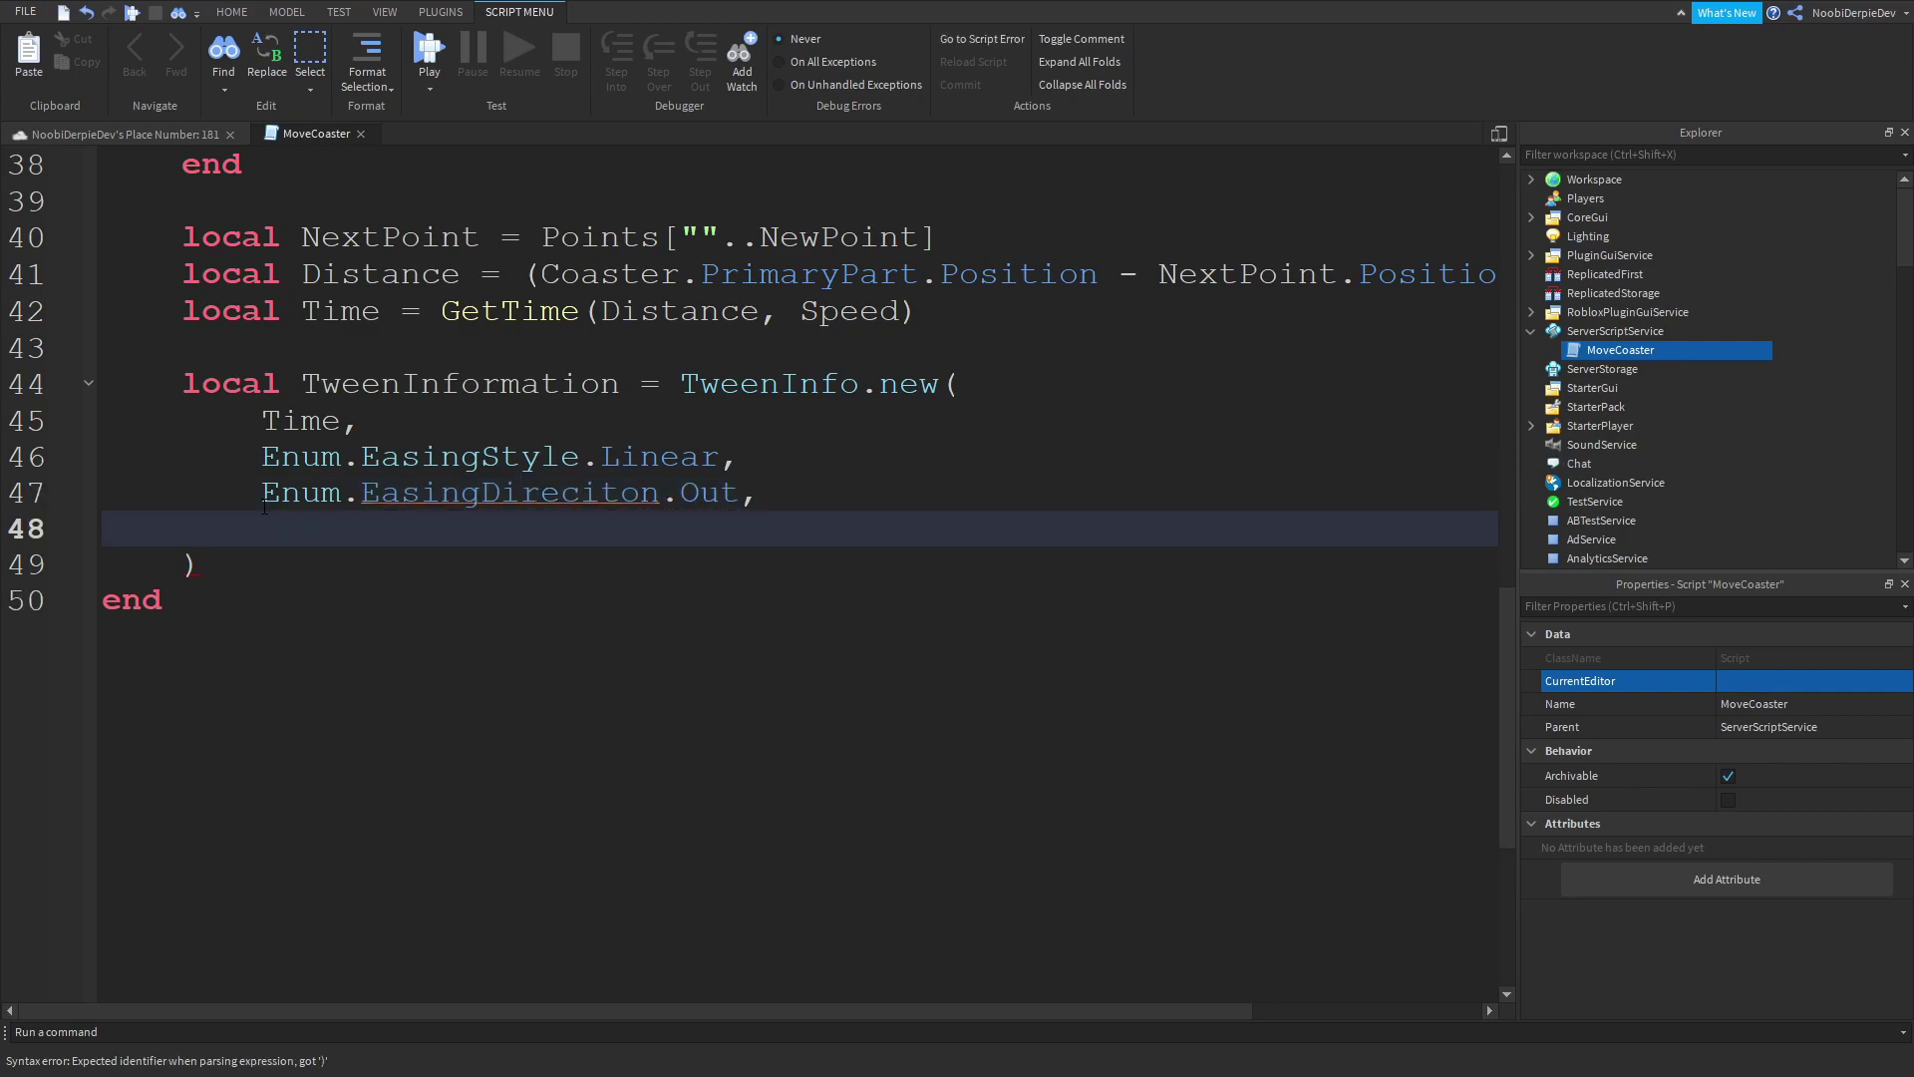
double_click(508, 493)
text(e)
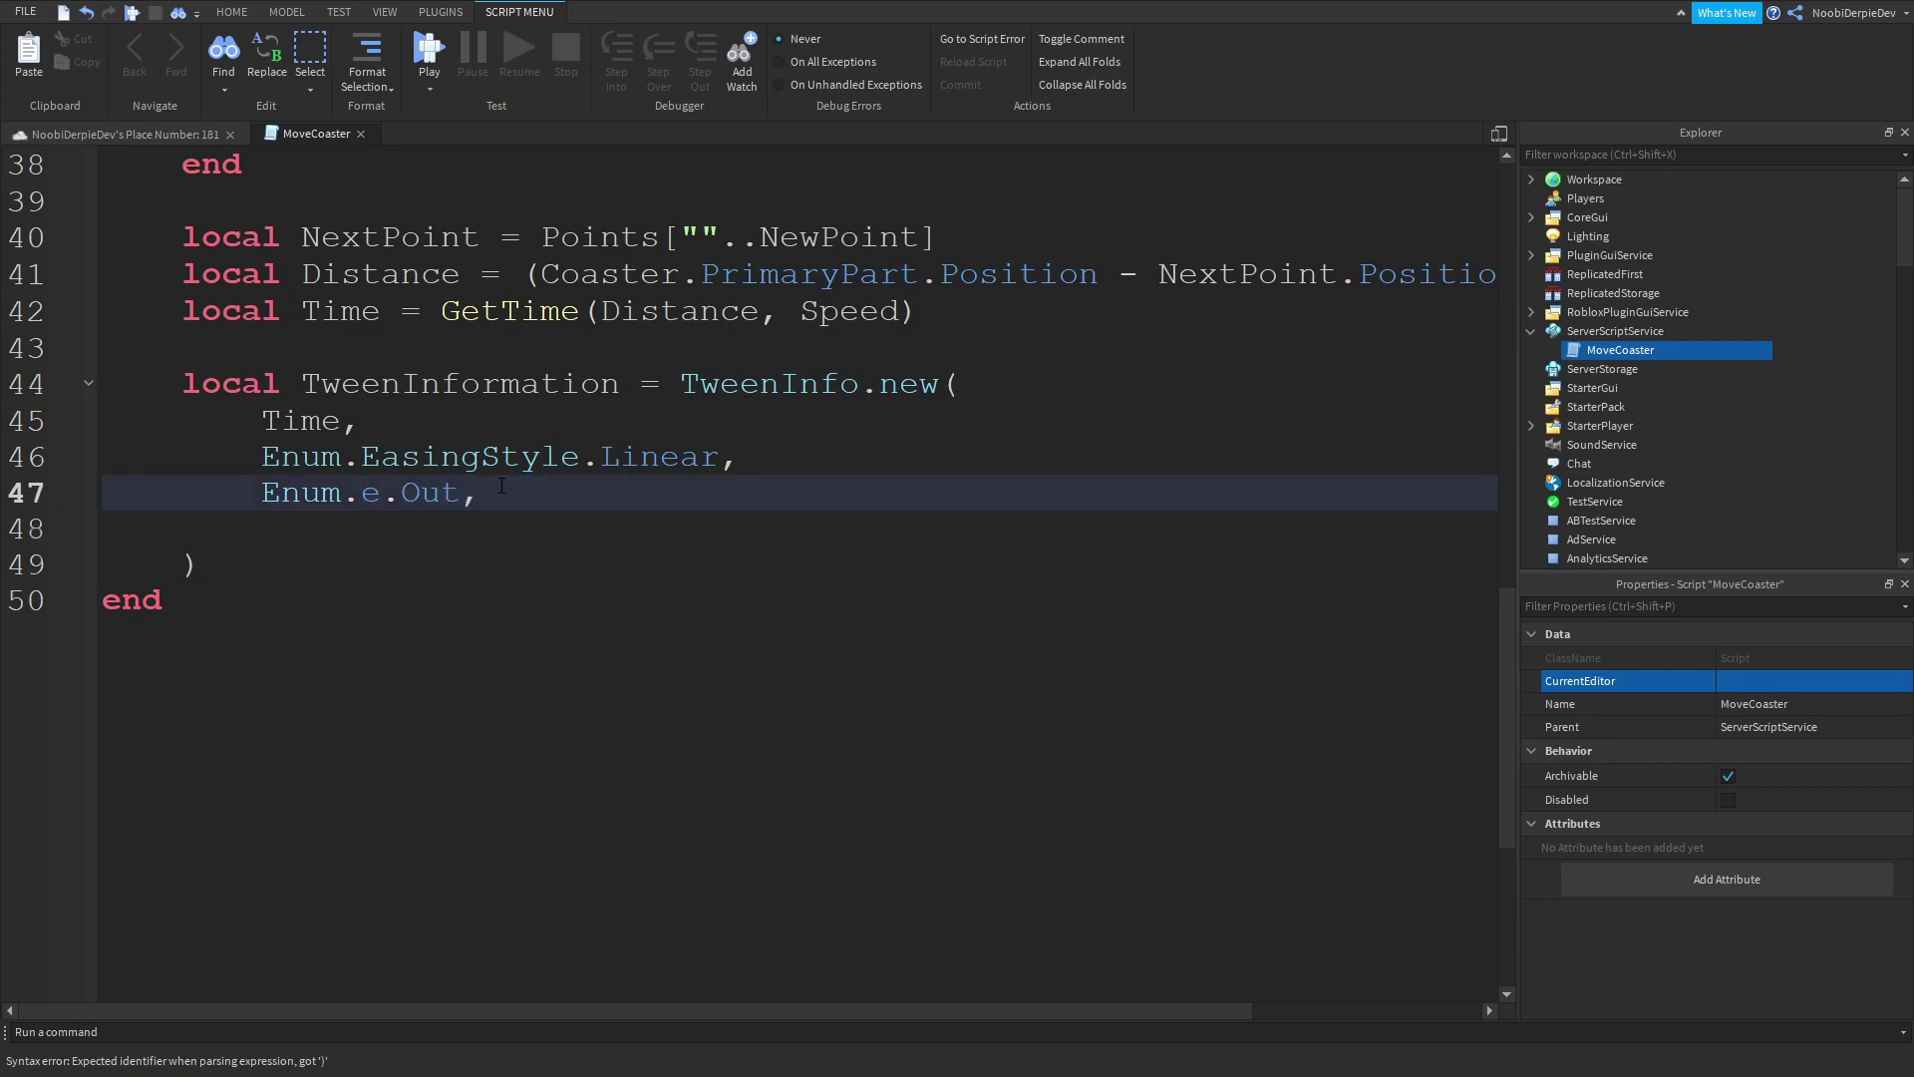
key(BackSpace)
text(EasingDirection)
click(369, 561)
key(Up)
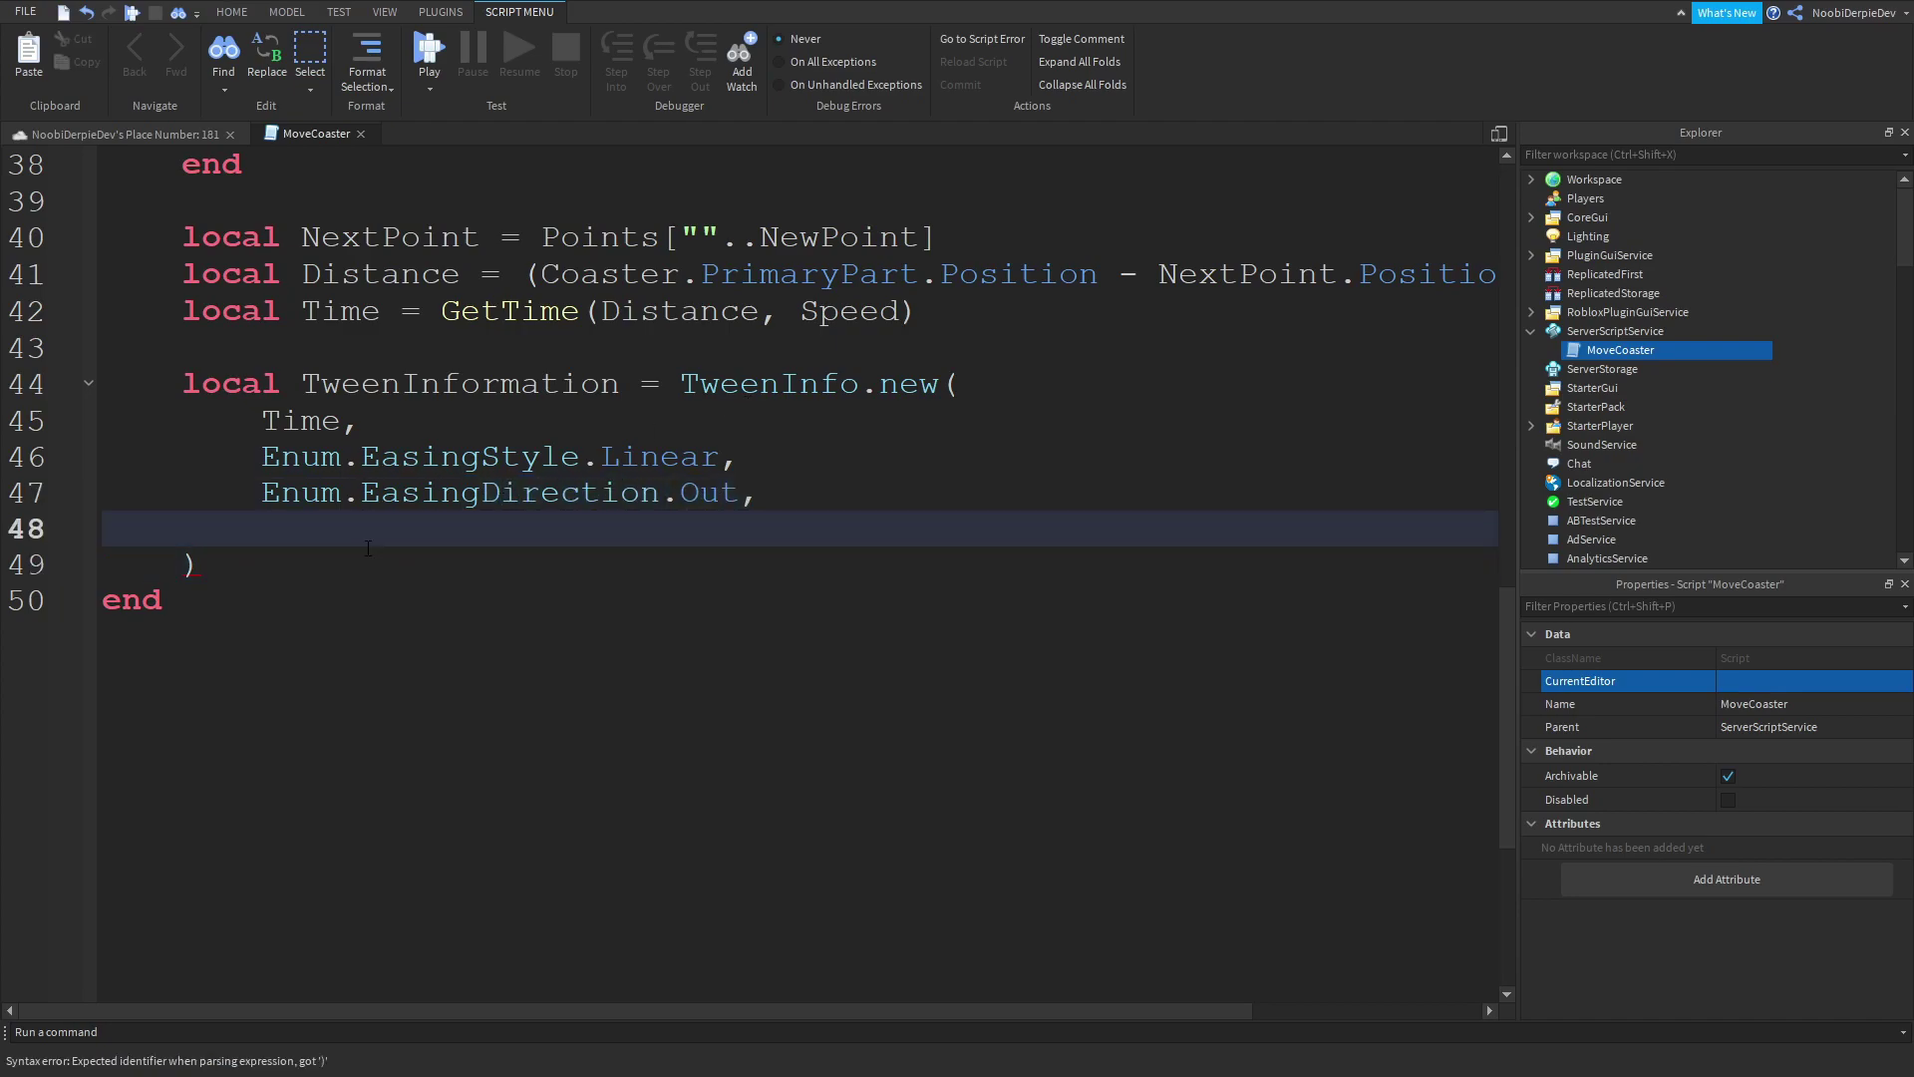
text(0,)
Step: Add 0, false and 0 as the remaining TweenInfo.new arguments
key(Return)
text(false,)
key(Return)
text(0)
key(Return)
key(BackSpace)
key(Down)
Step: Create the Tween on the PrimaryPart with TweenInformation and {CFrame = NextPoint.CFrame}
key(End)
key(Return)
key(Return)
text(local )
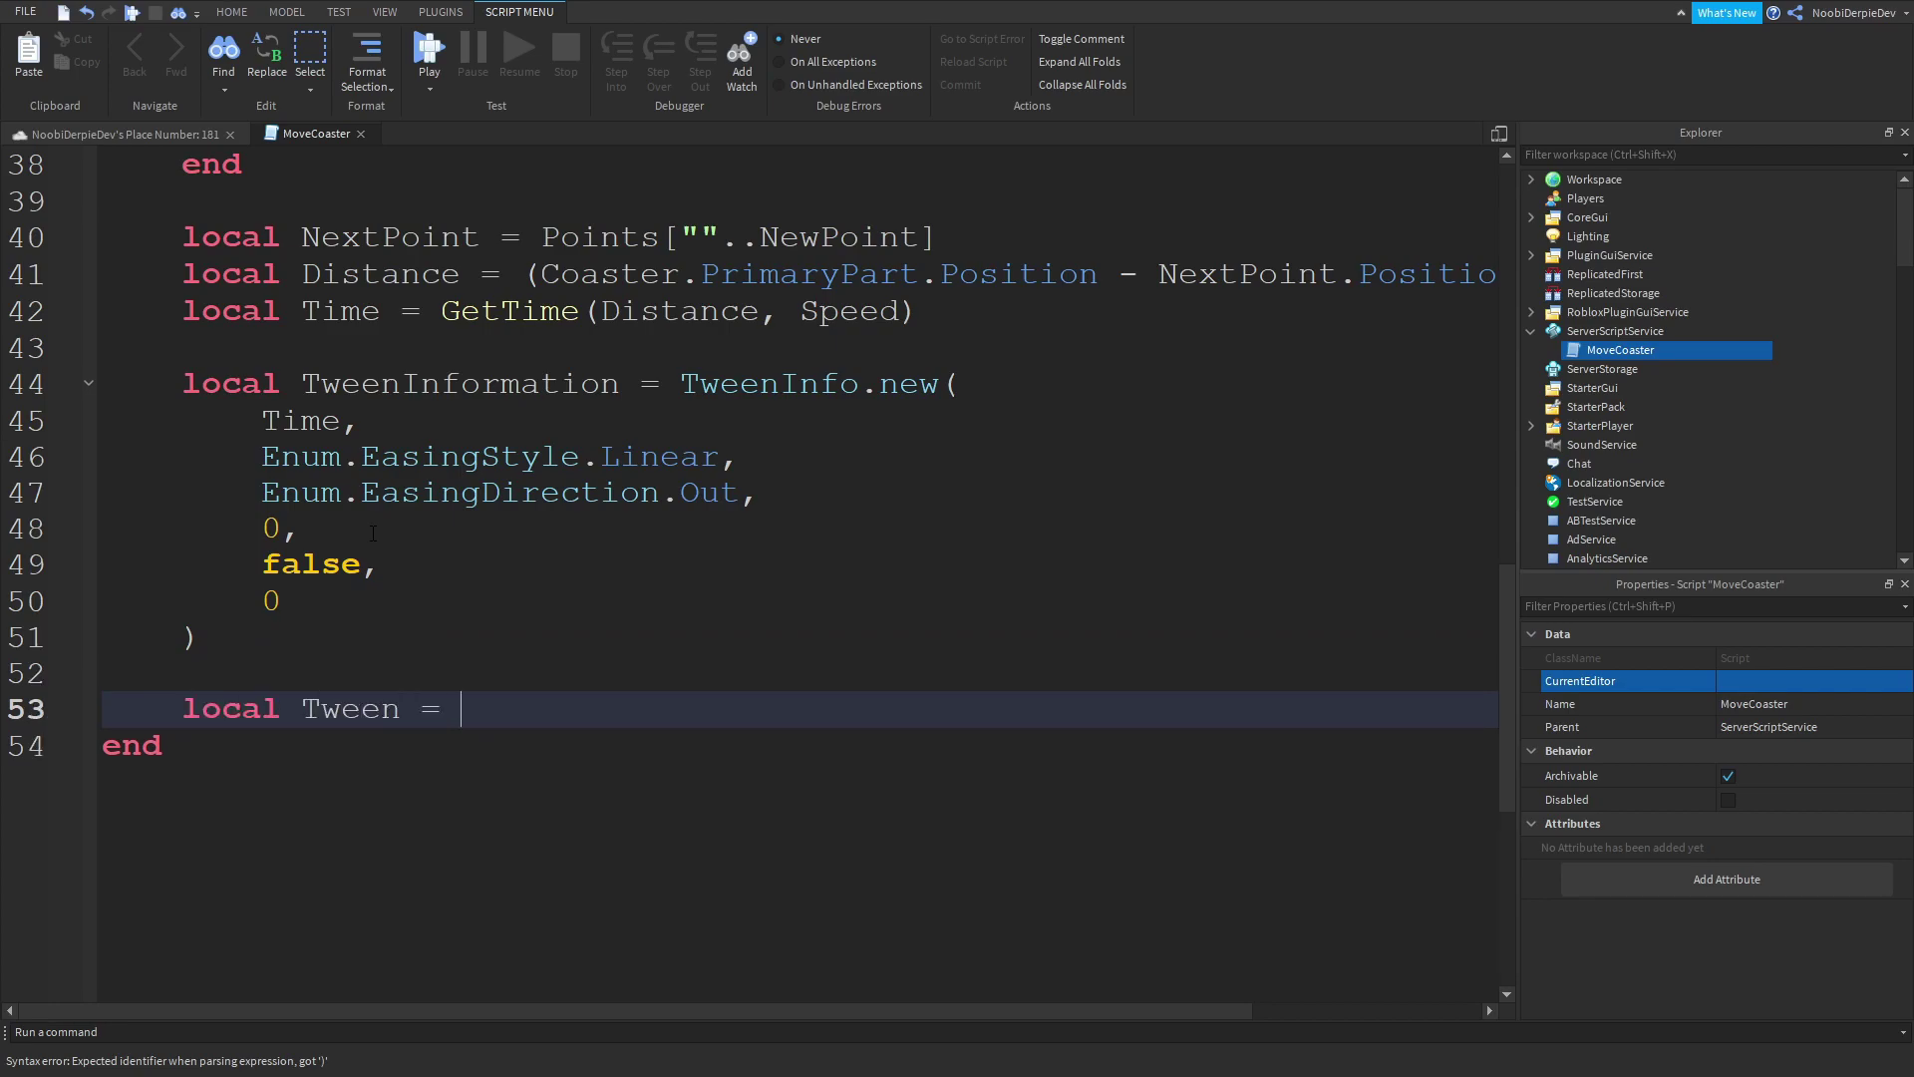
text(Tween = TweenService:Create)
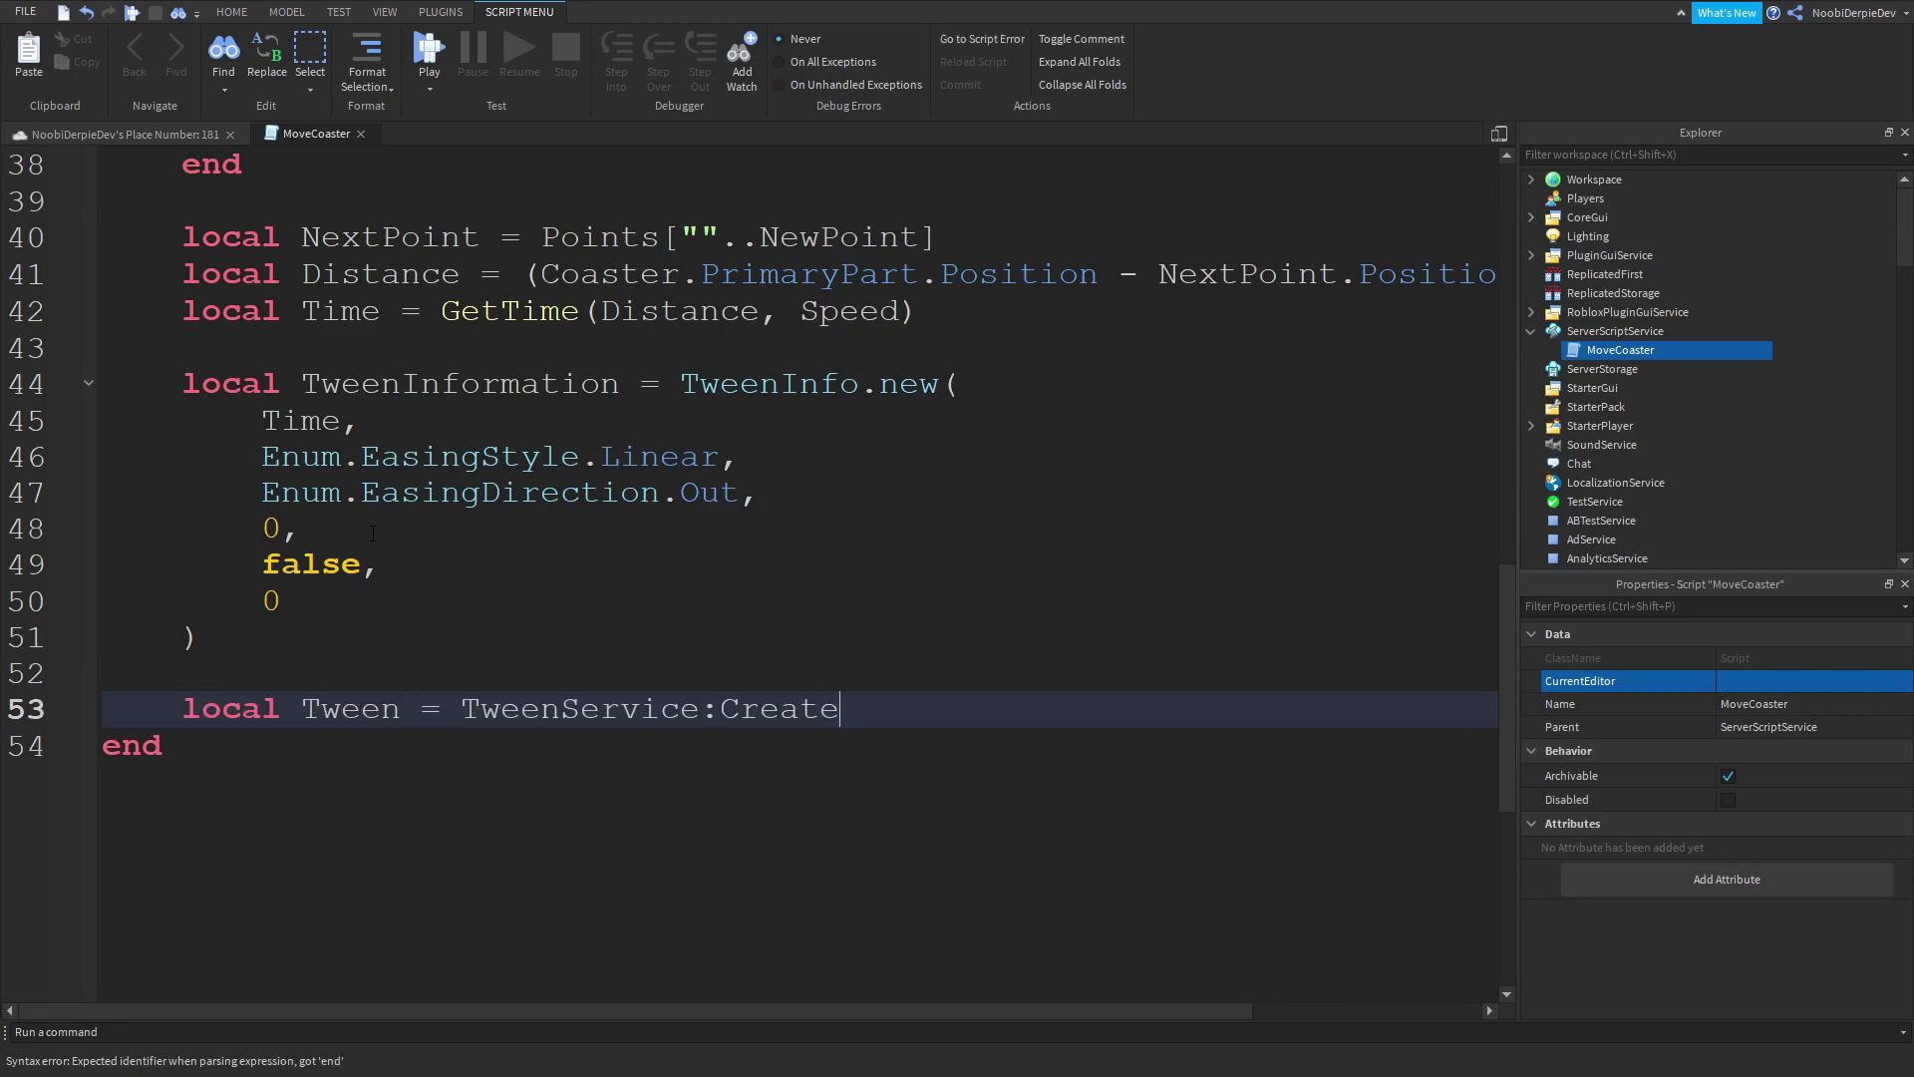
text(()
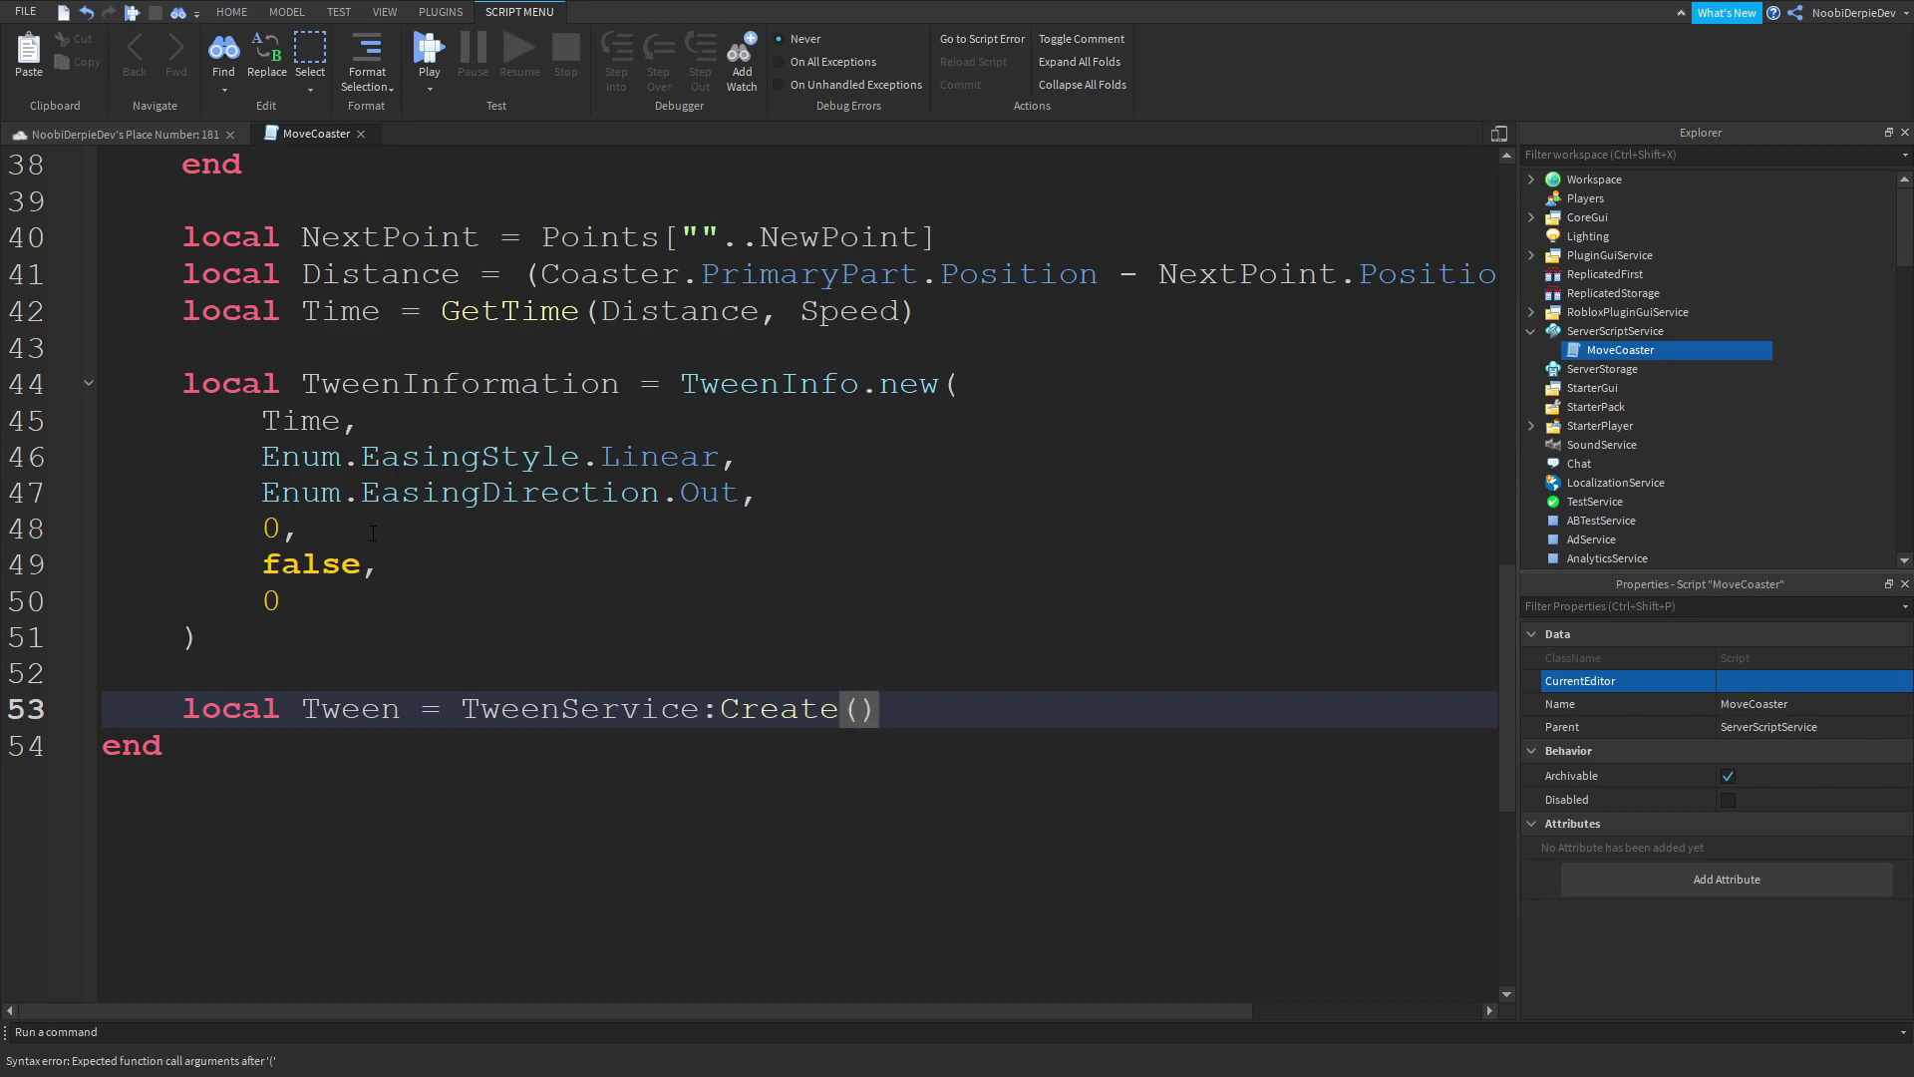
text(C)
key(BackSpace)
text(Coaster, P)
key(BackSpace)
key(BackSpace)
key(BackSpace)
text(.P)
key(Tab)
text(, Twe)
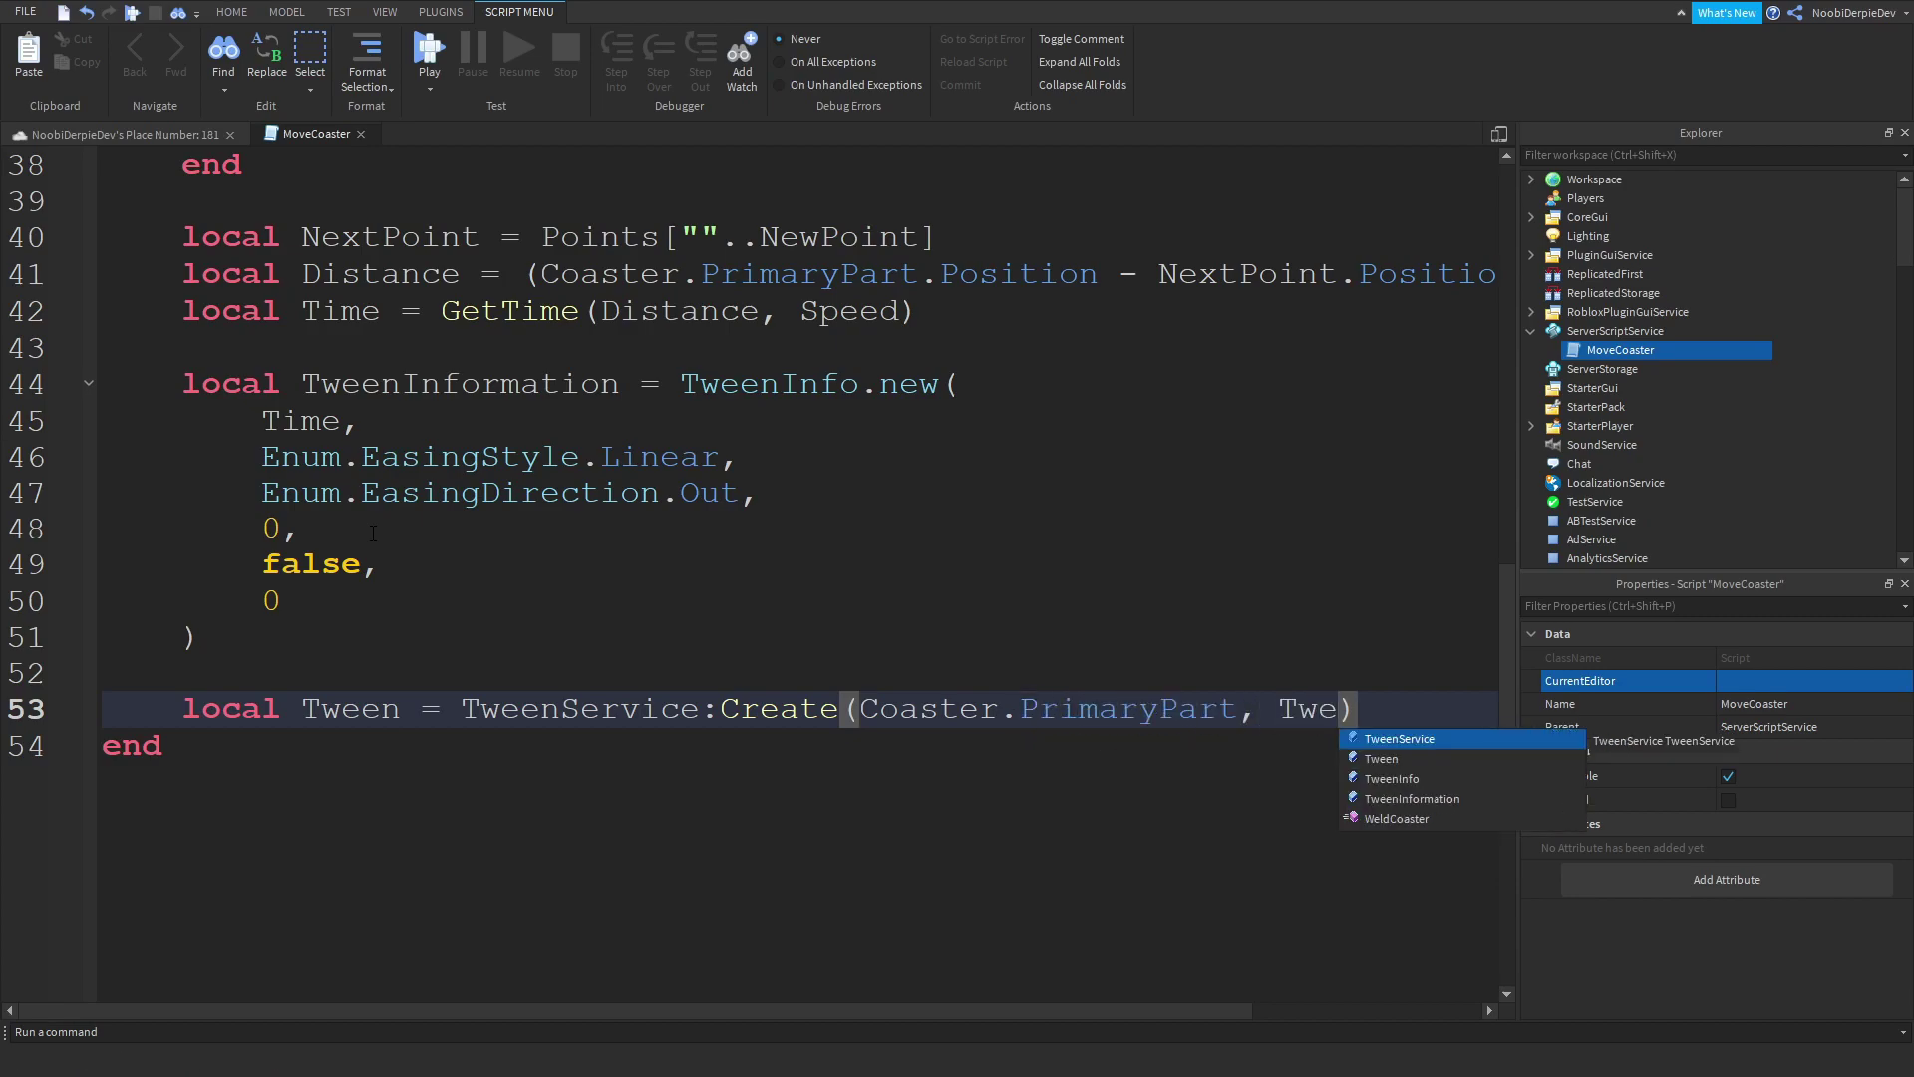
text(enInfo)
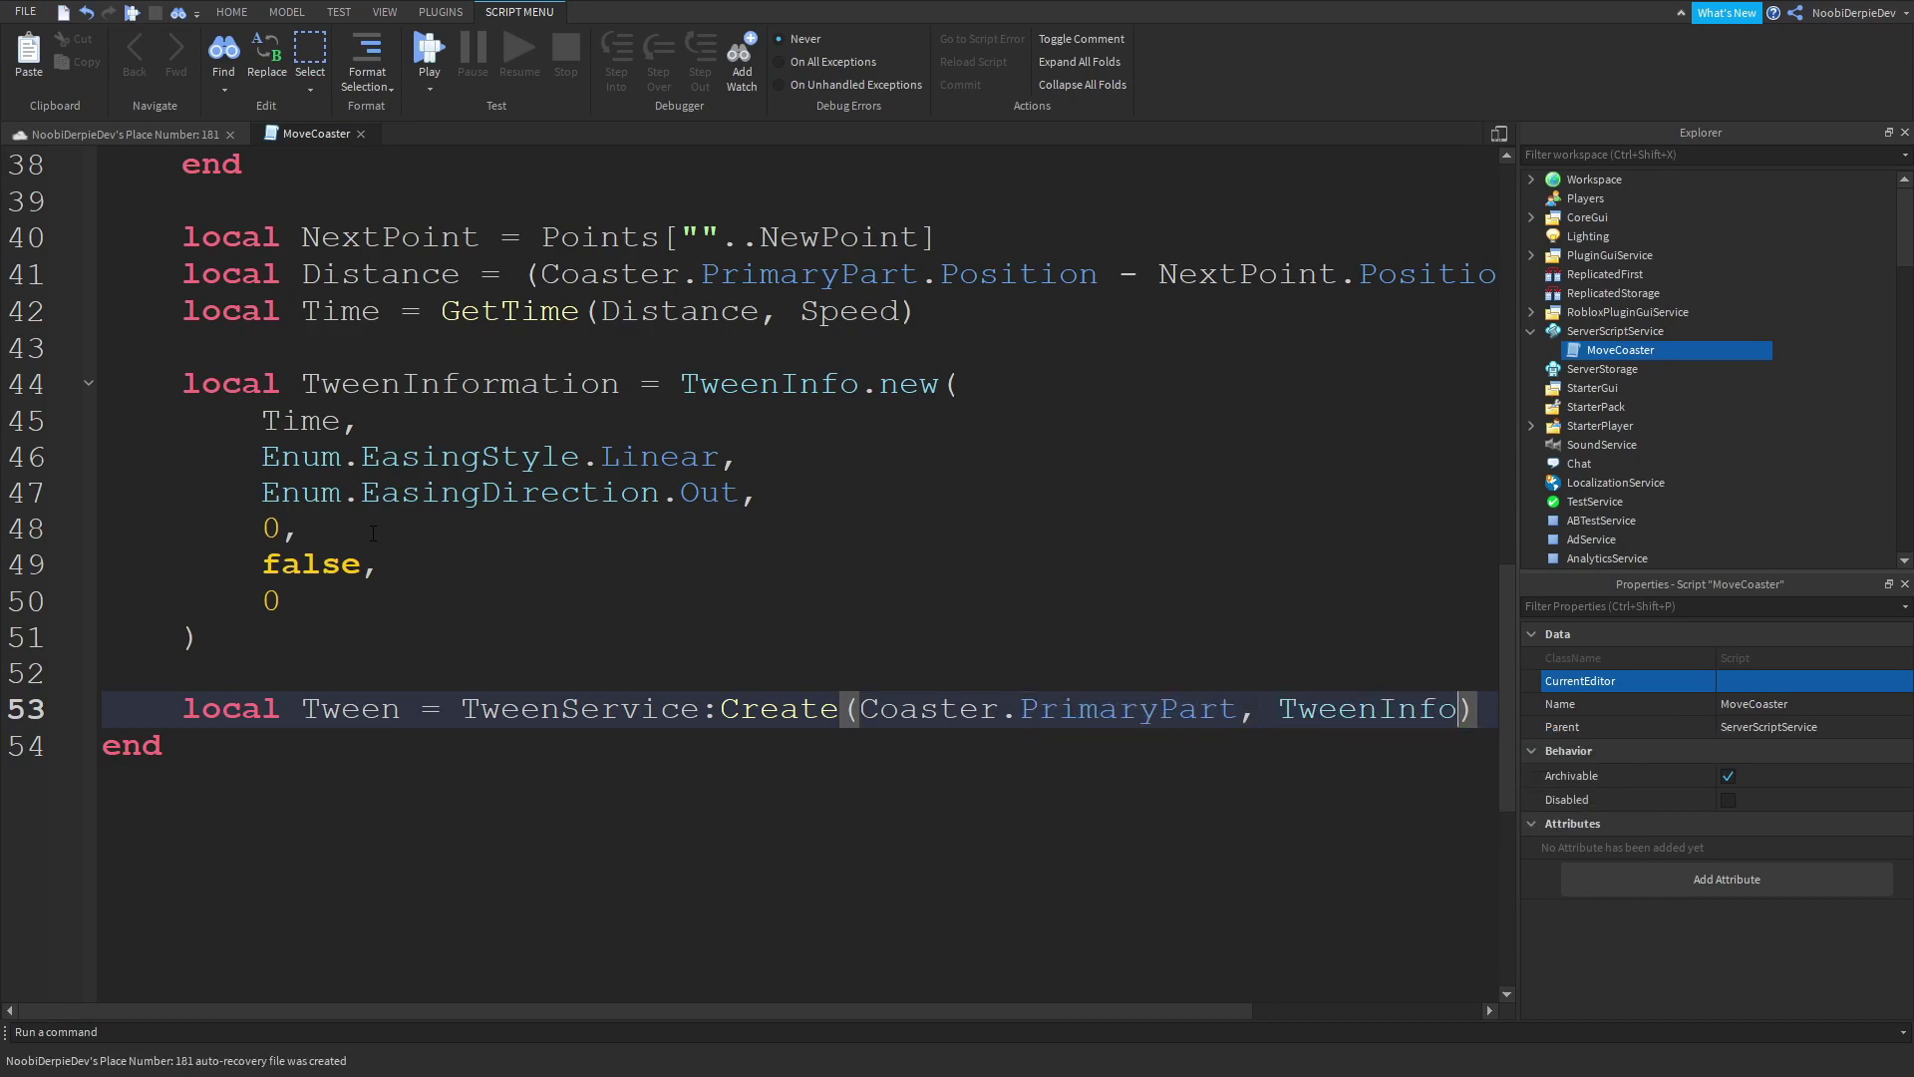
text(for)
key(BackSpace)
key(BackSpace)
key(BackSpace)
text(rmati)
key(Tab)
key(Return)
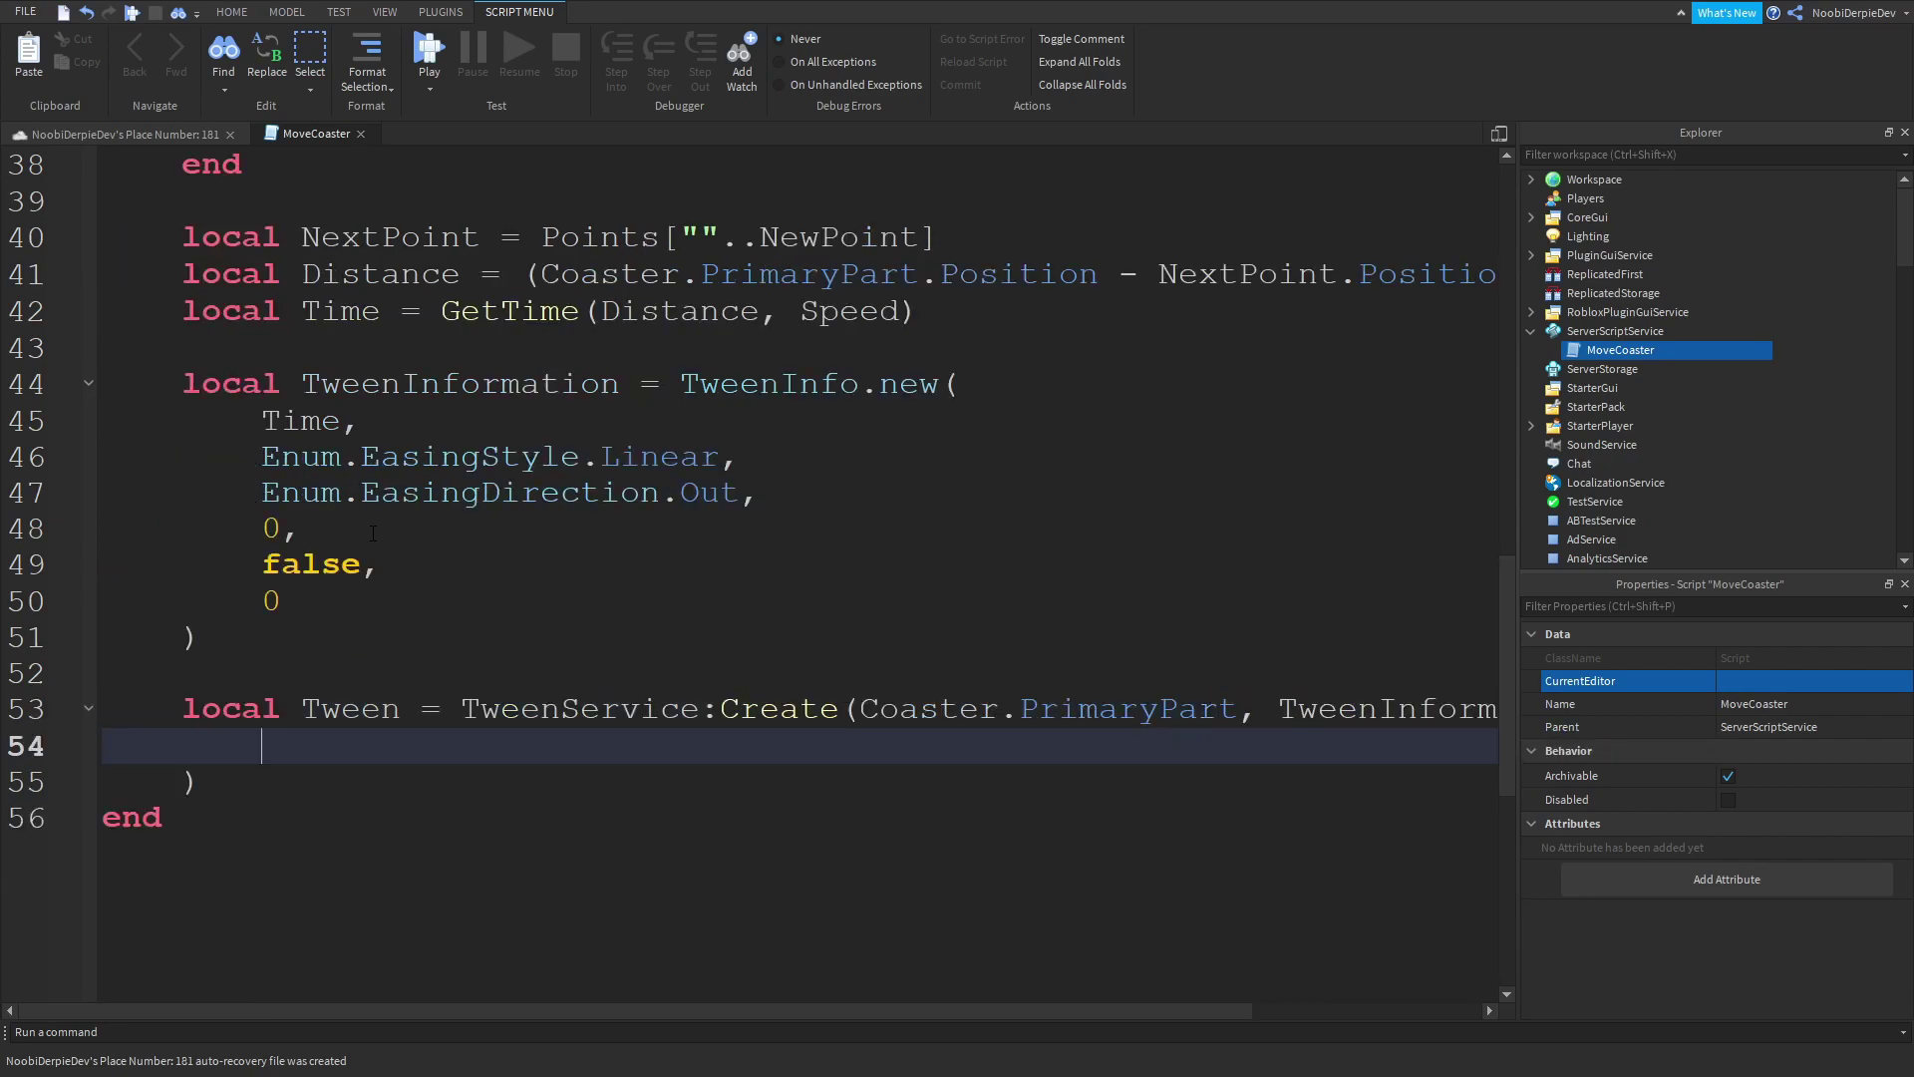
key(BackSpace)
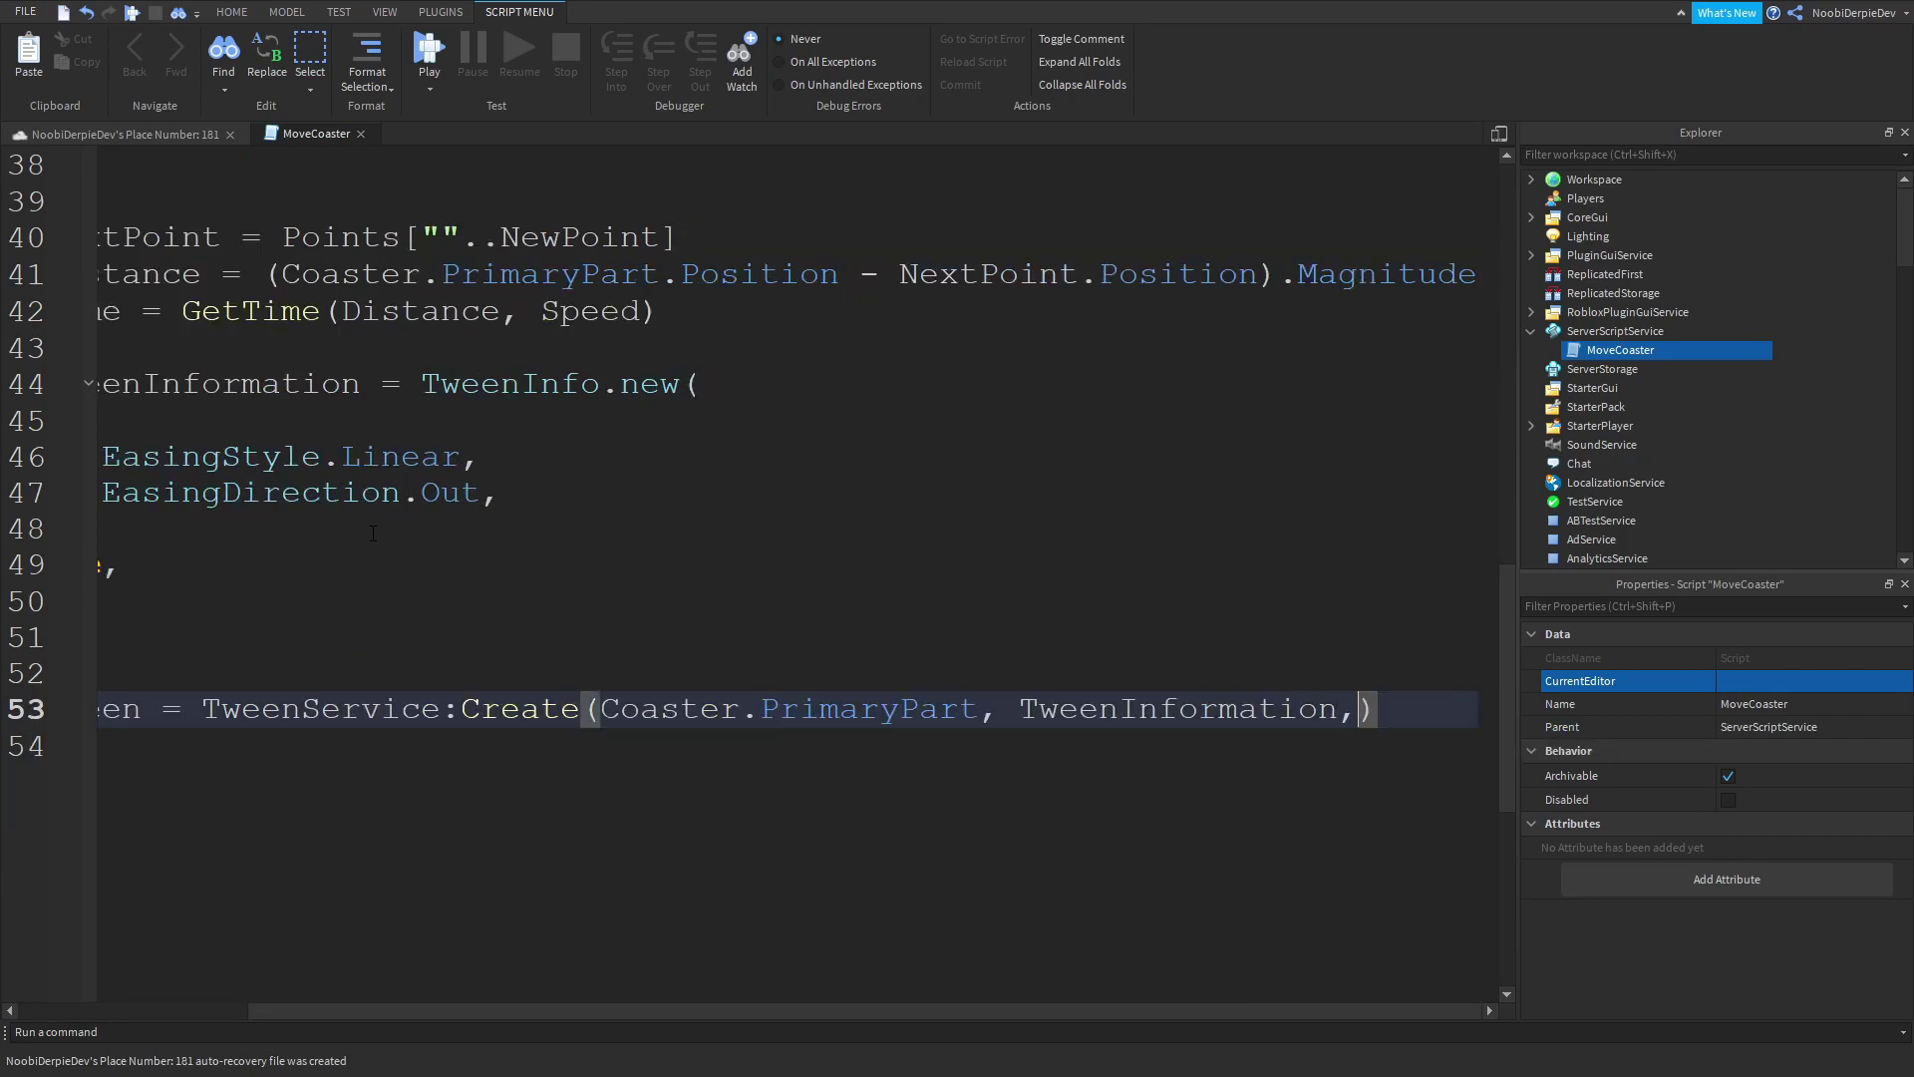
text({)
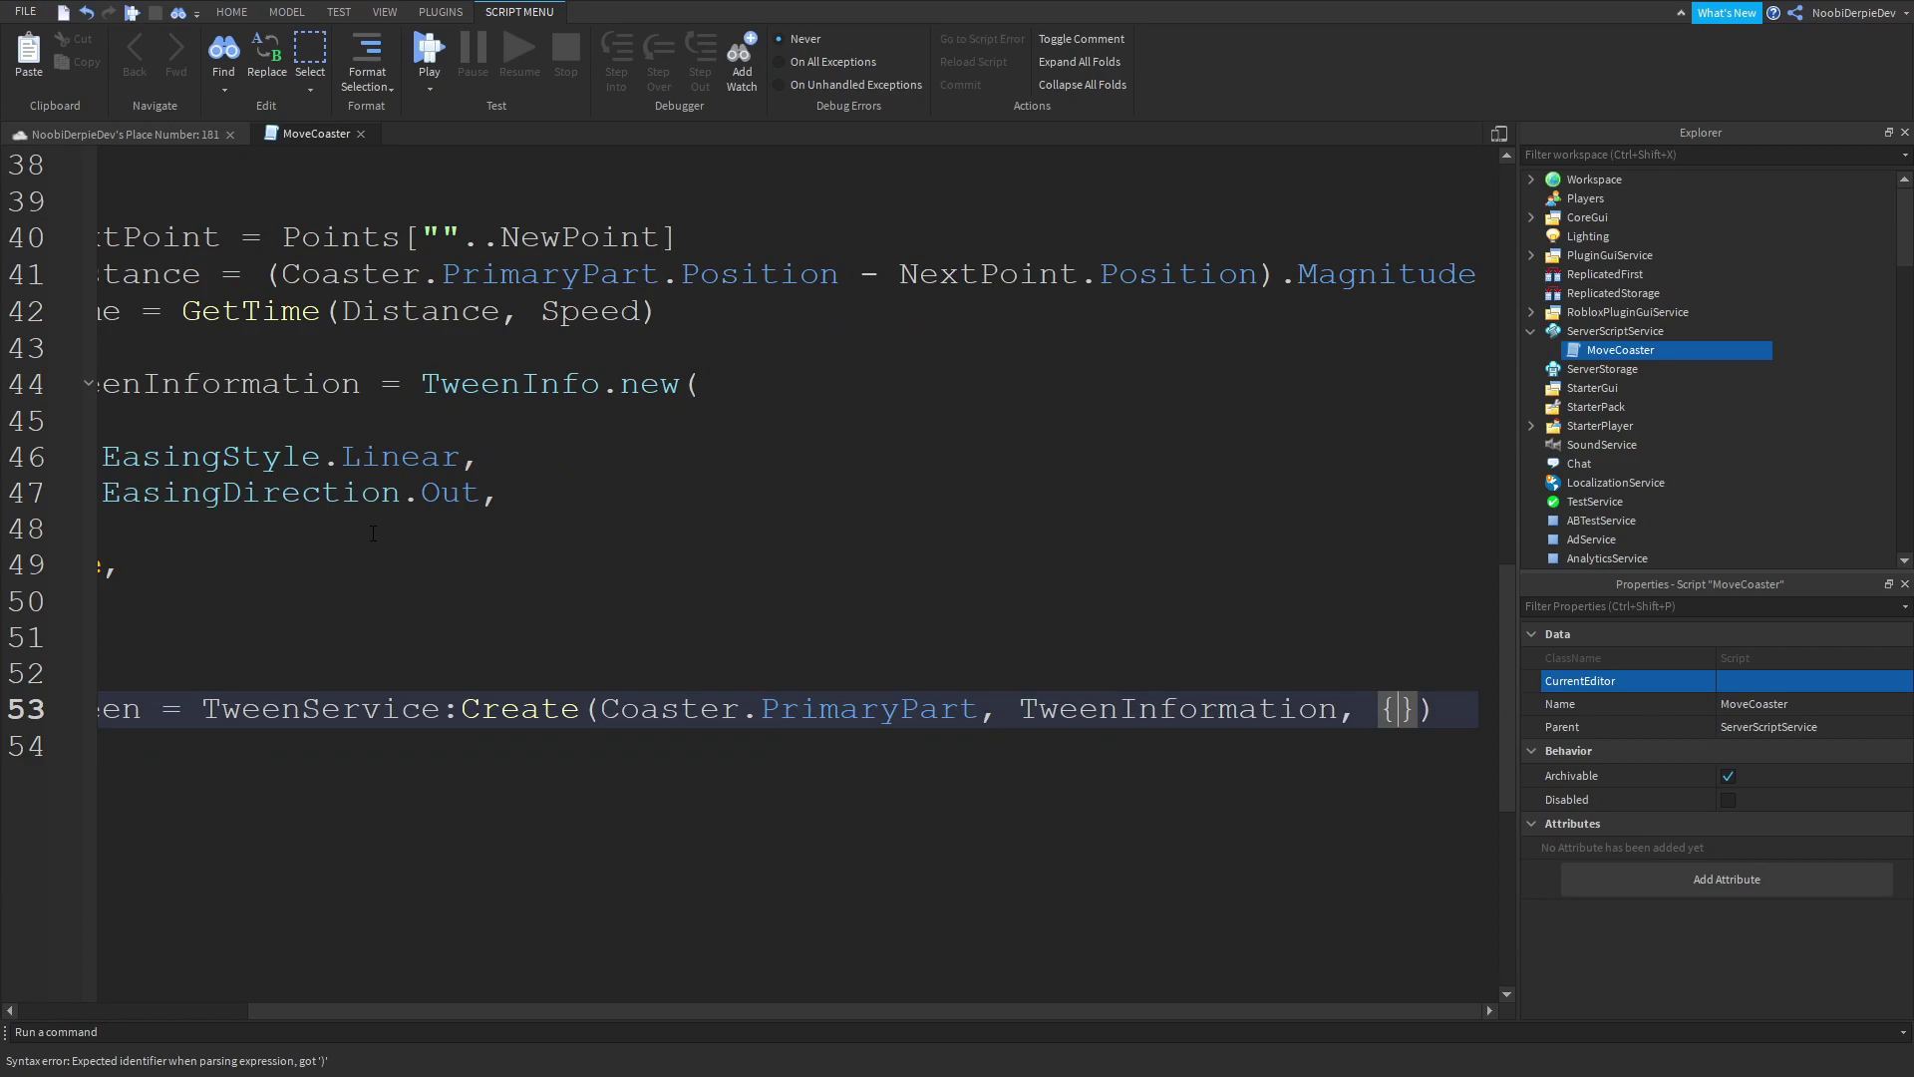
text(CFrame = NextPoint.)
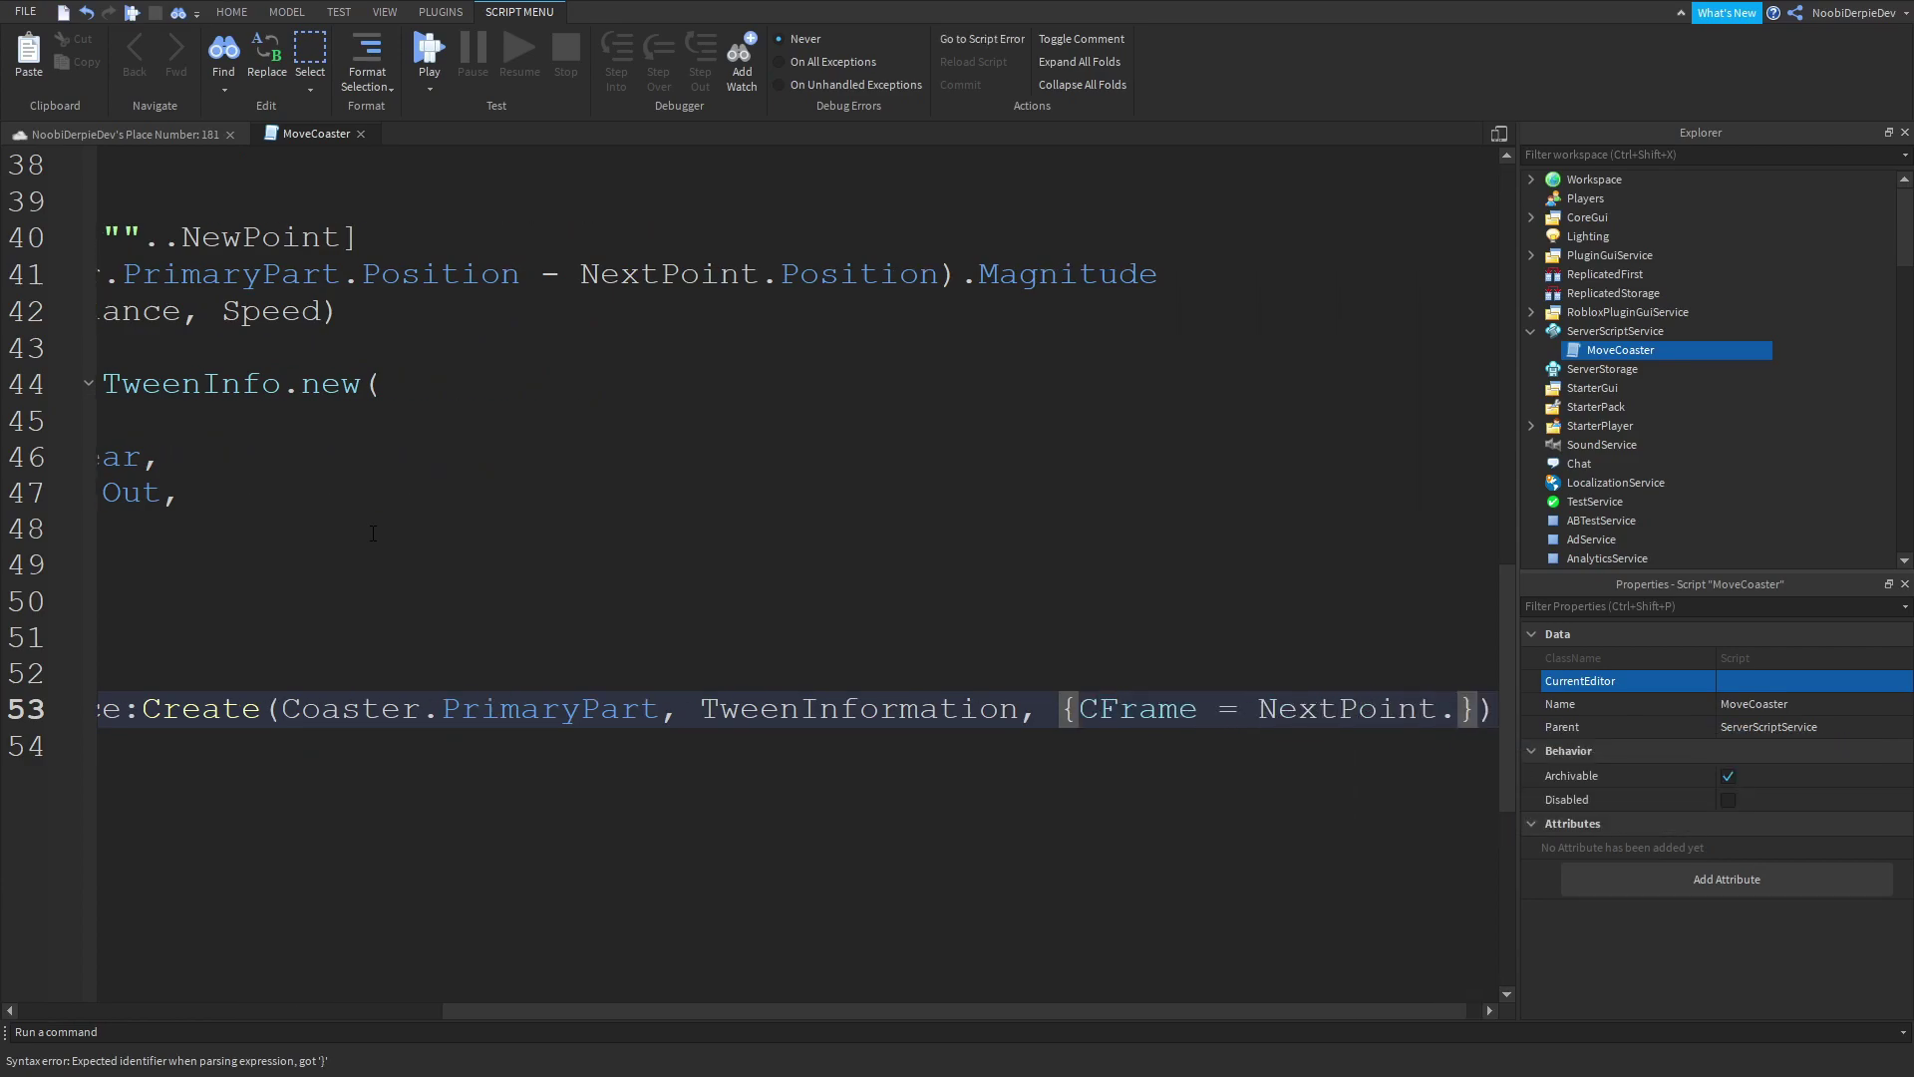
text(CFrame}))
Step: Add Tween:Play(), Tween.Completed:Wait() and a recursive MoveCoaster() call
key(Return)
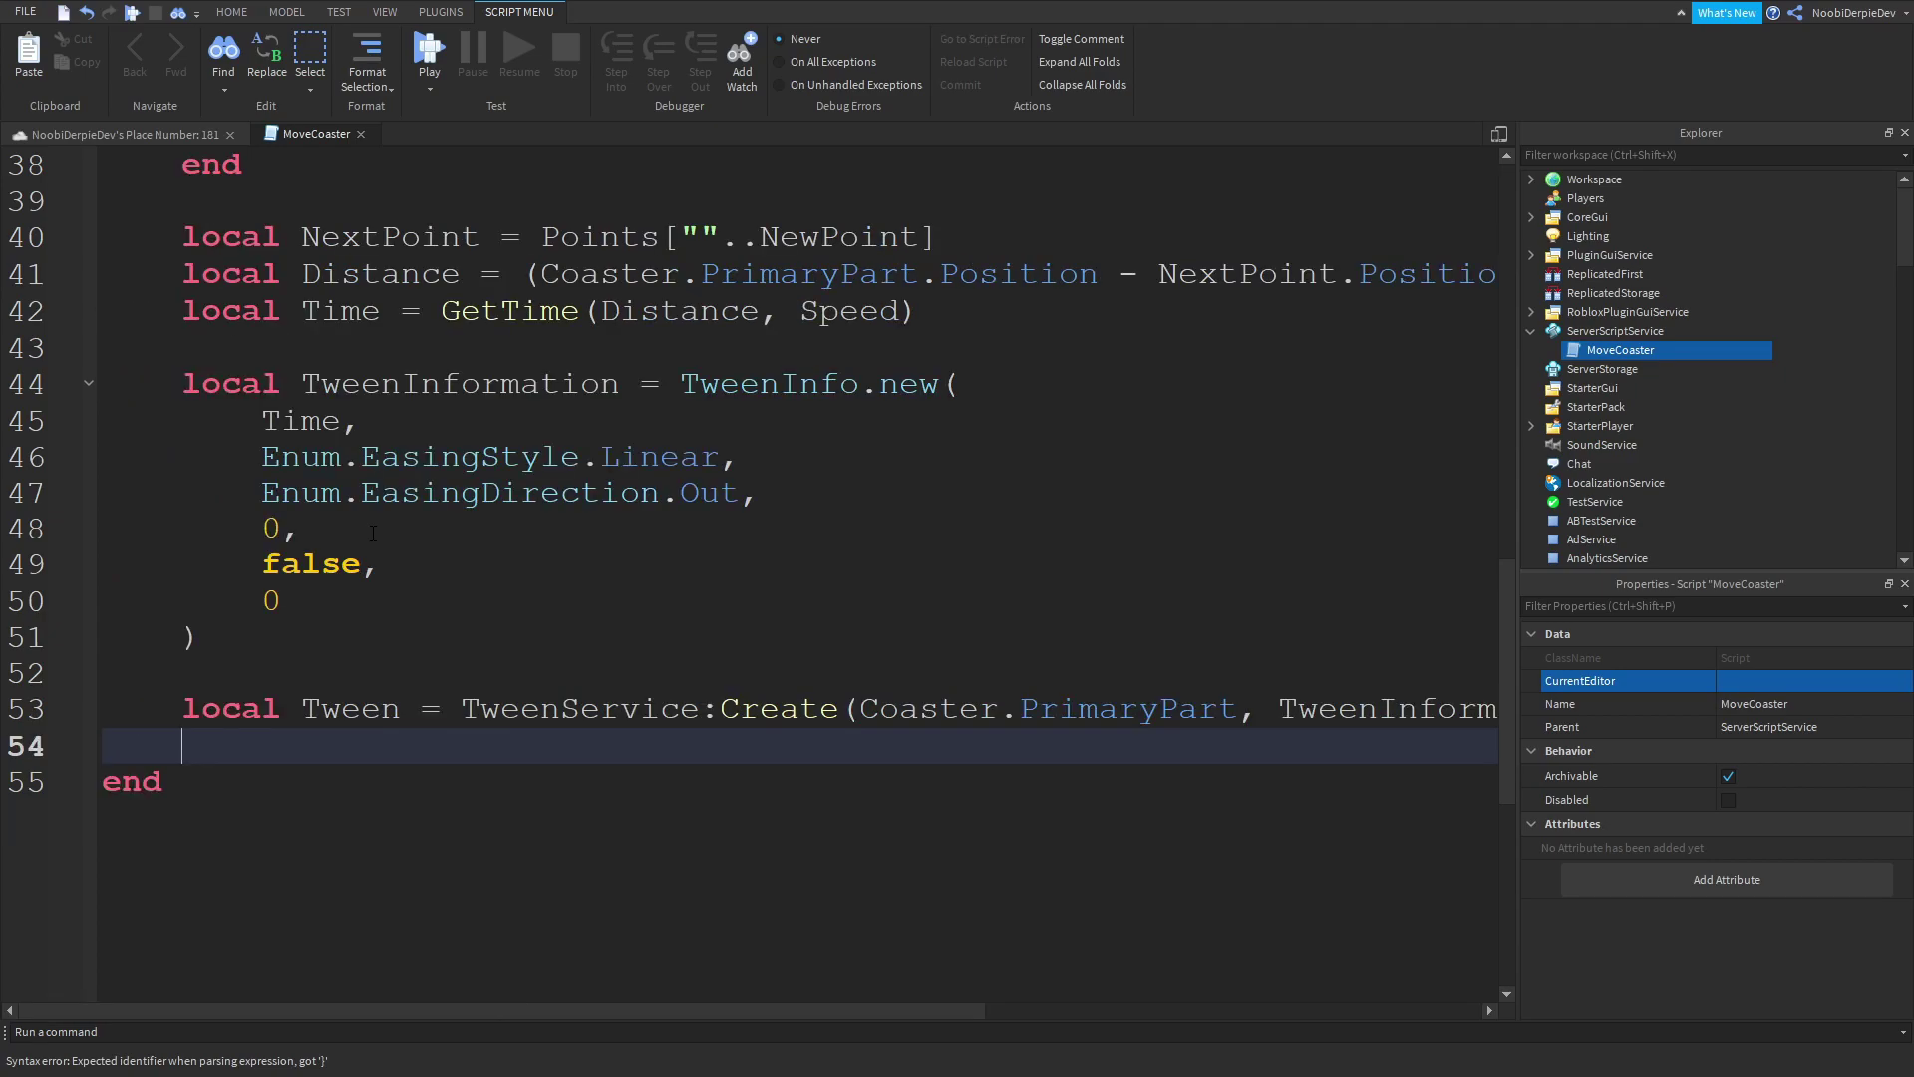
key(Return)
key(BackSpace)
key(BackSpace)
key(BackSpace)
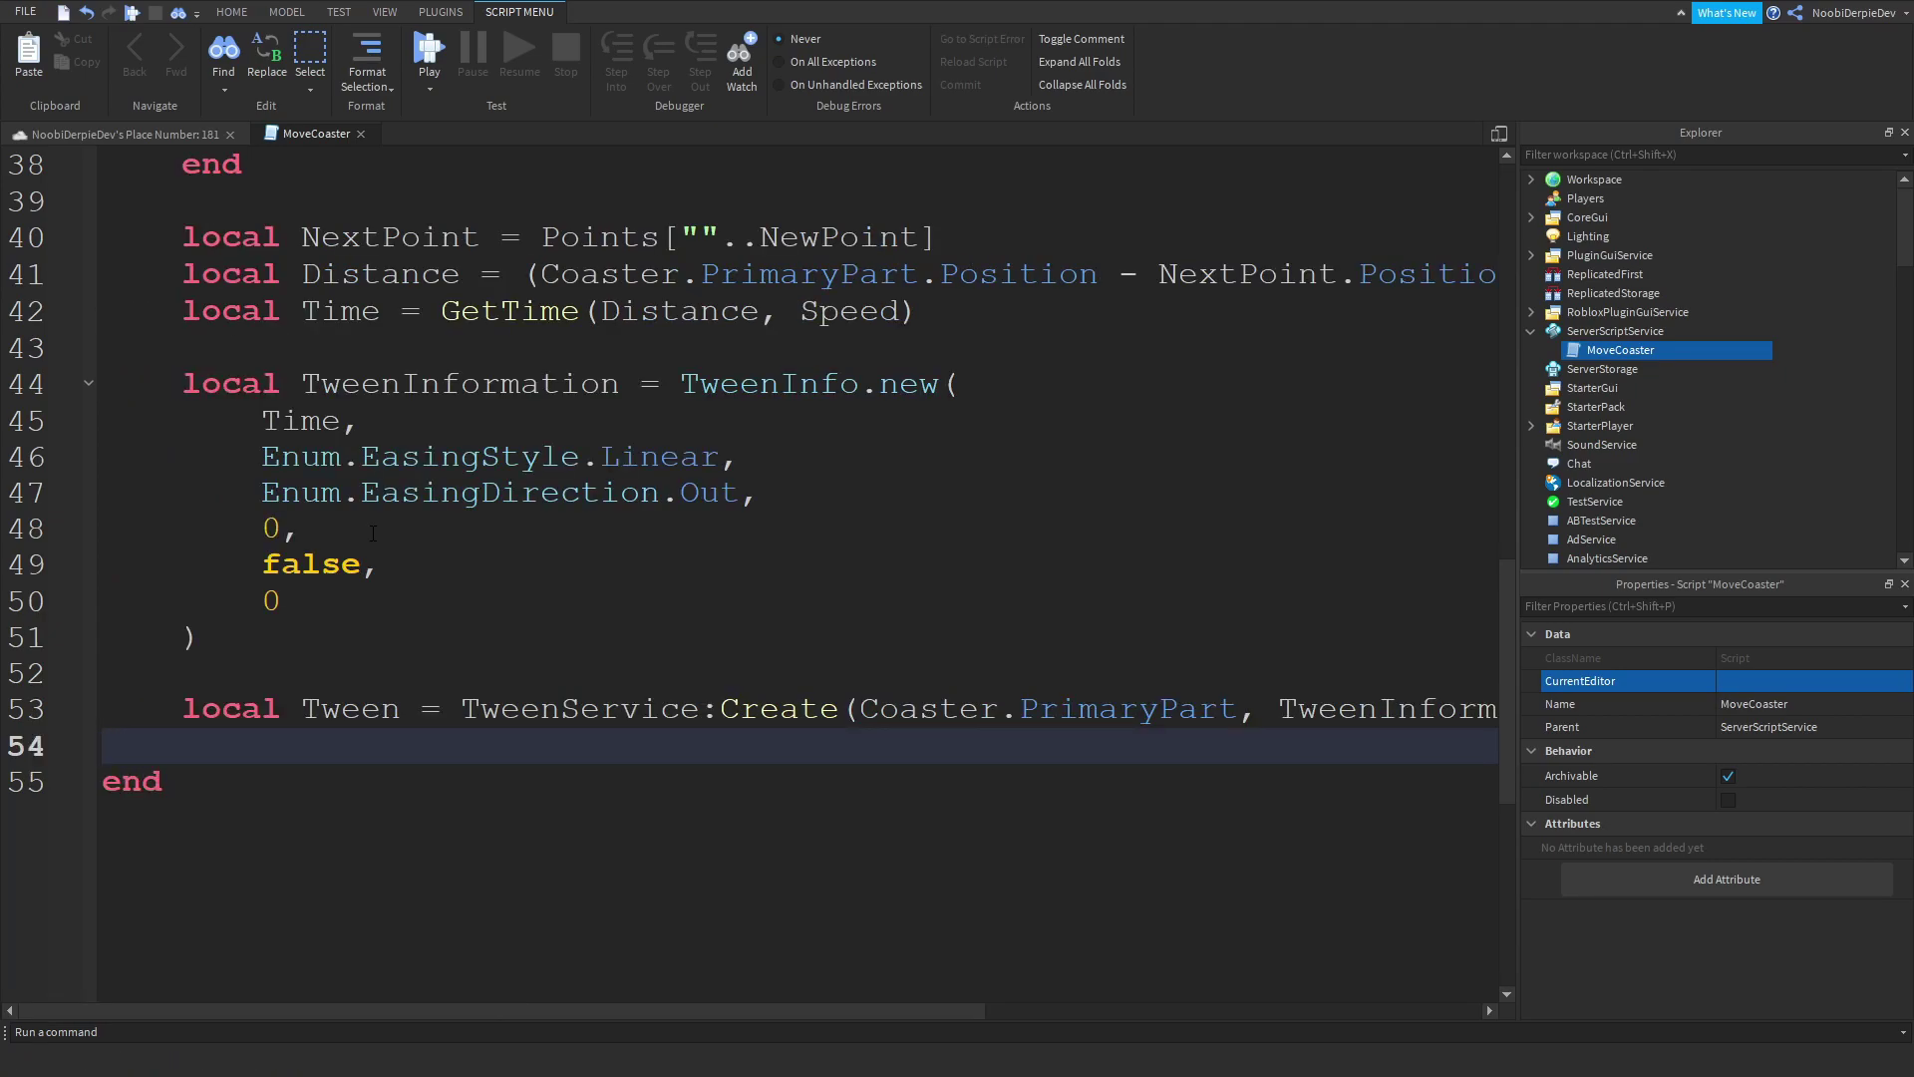
text(Tween:Play())
key(Return)
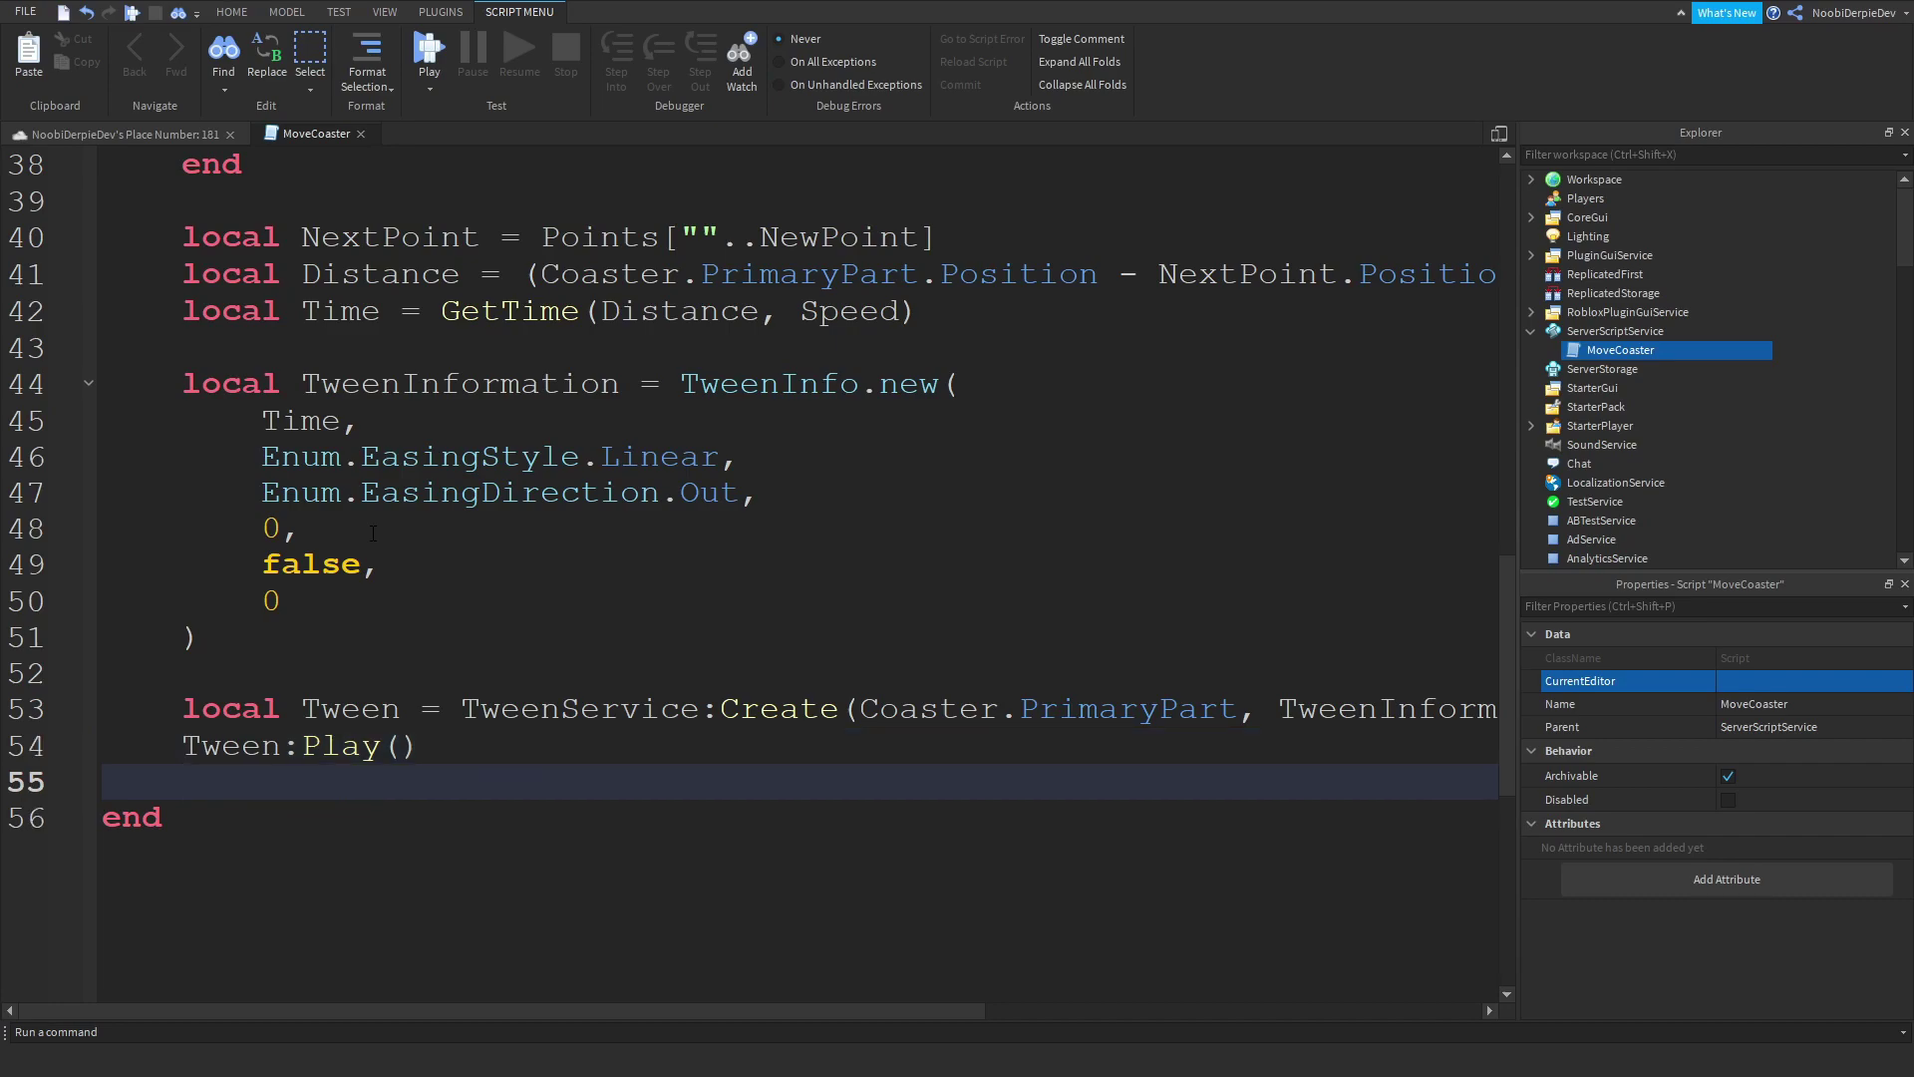
text(Tween.Completed:Wait)
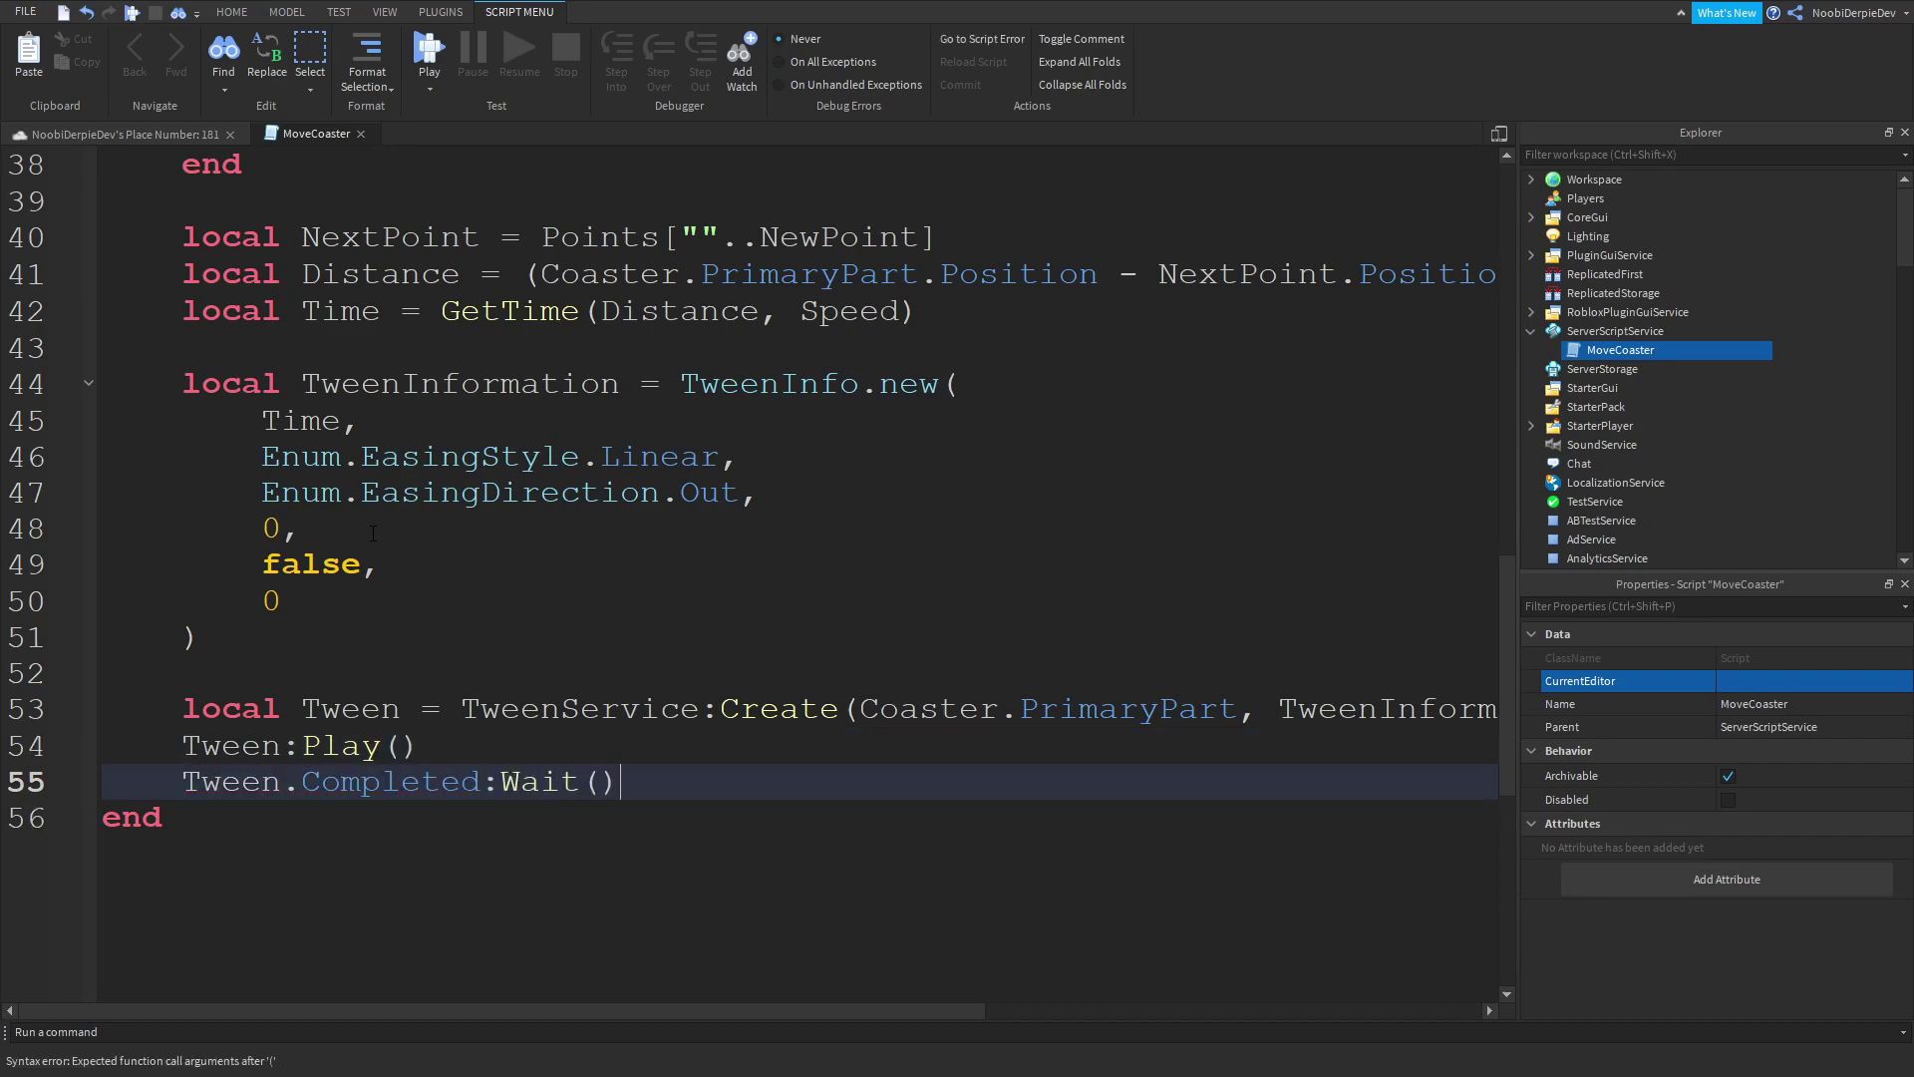
text(())
key(Return)
key(Return)
key(Return)
key(Up)
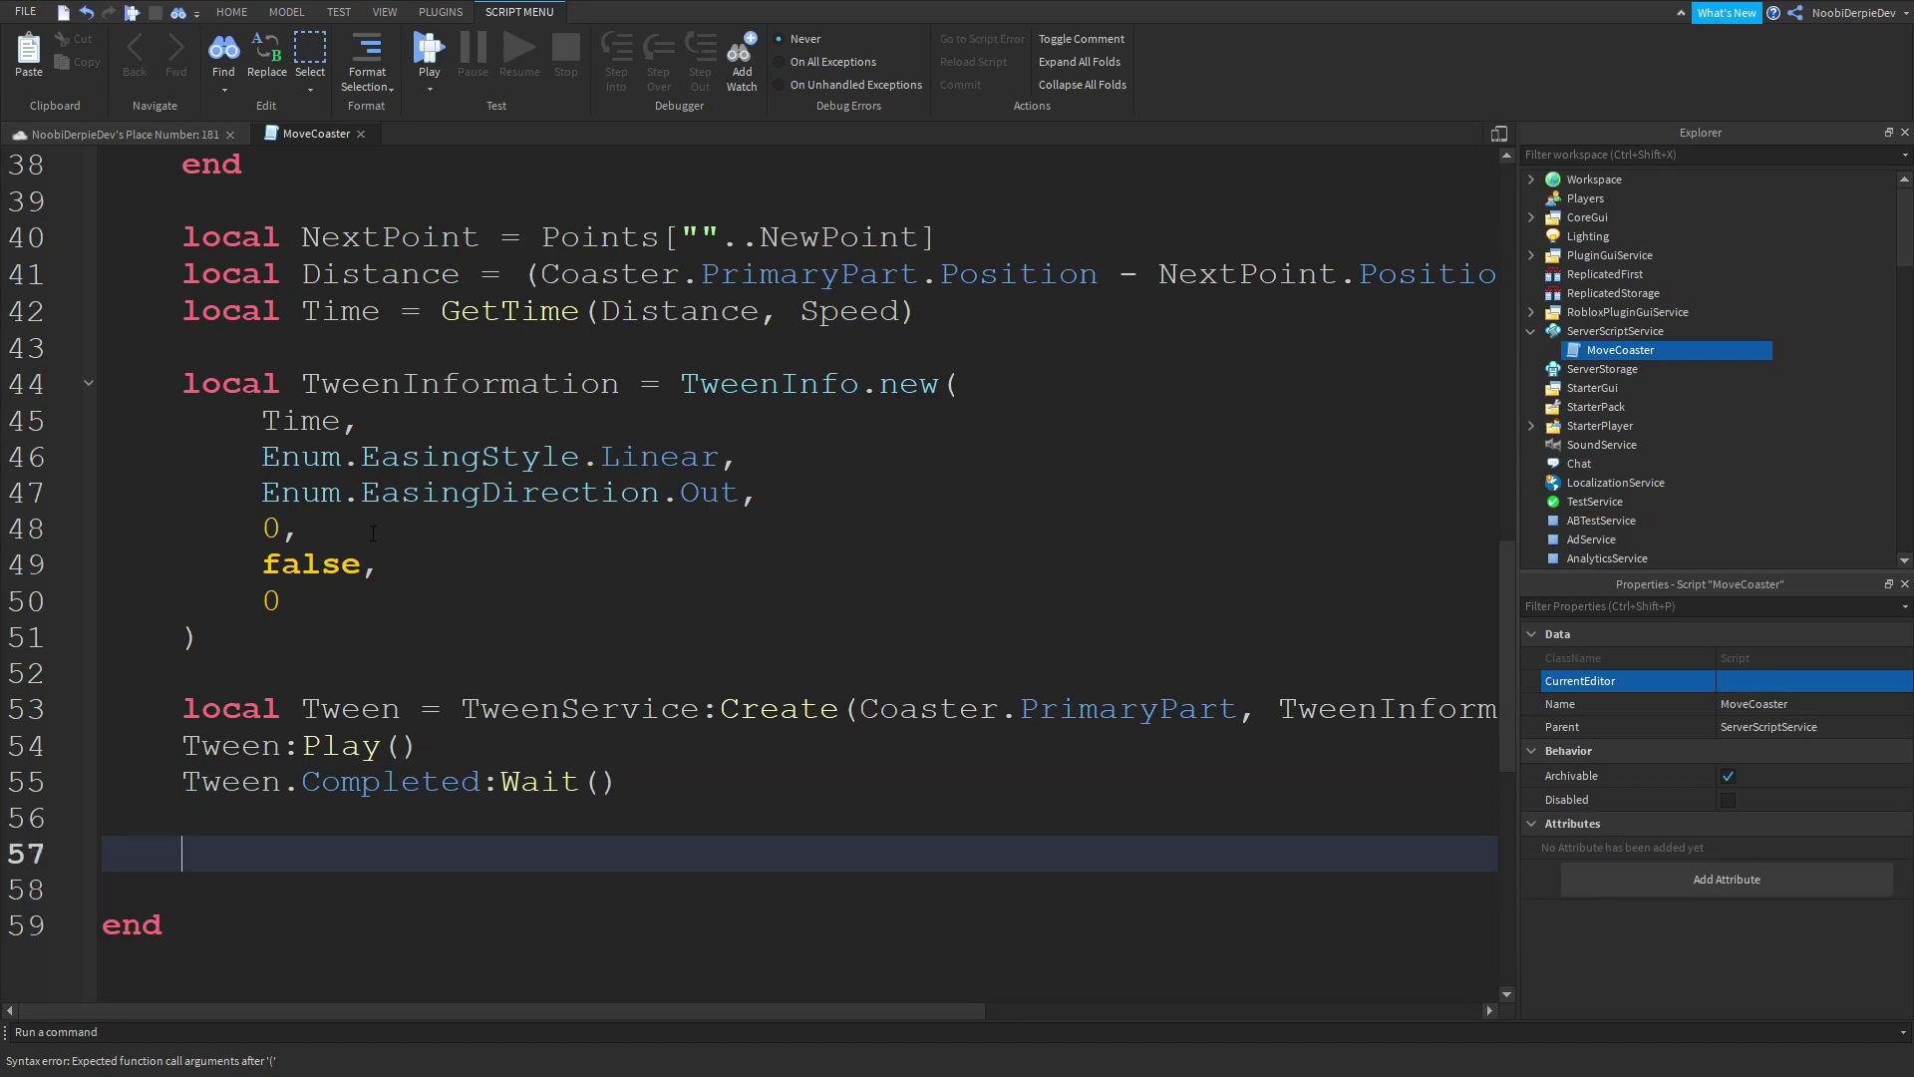
text(MoveCoaster())
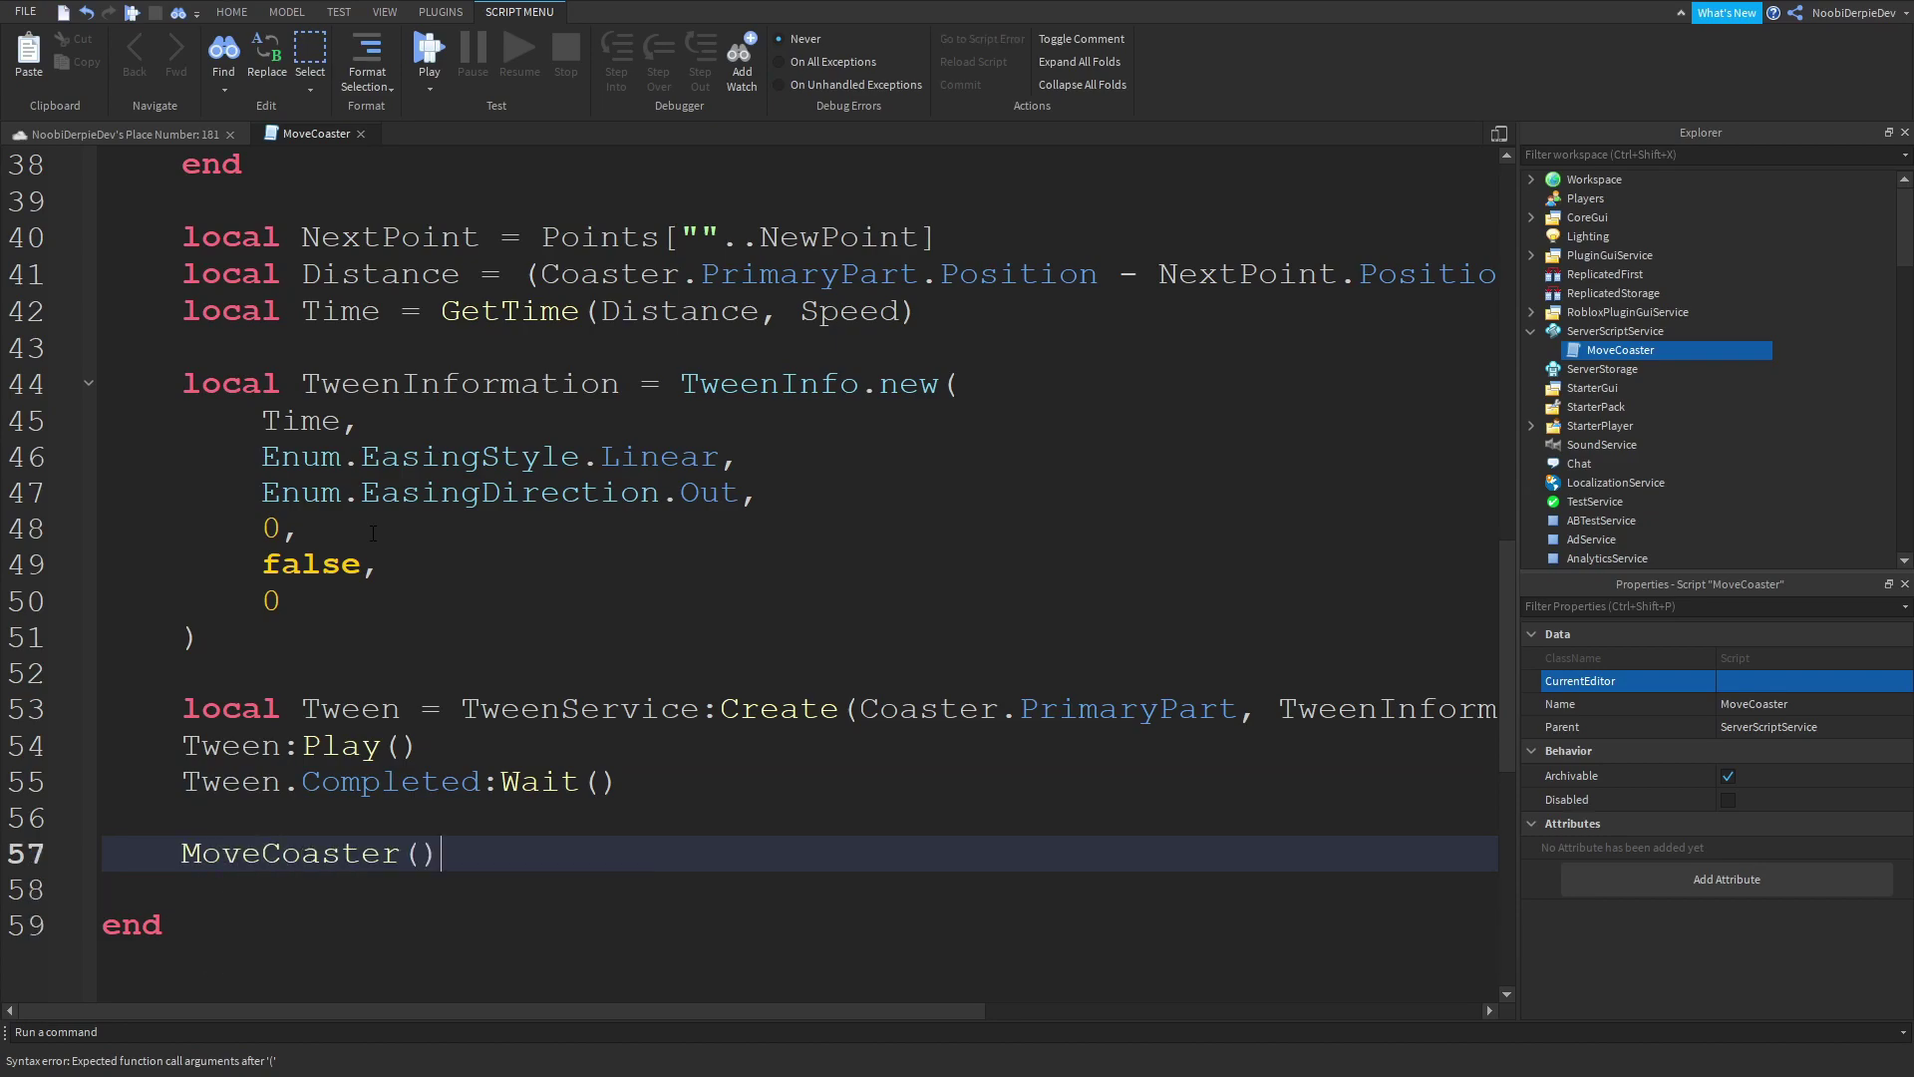
Step: After the function, call wait(7), WeldCoaster() and MoveCoaster()
key(Down)
key(Down)
key(Down)
key(Return)
text(wait(7))
key(Return)
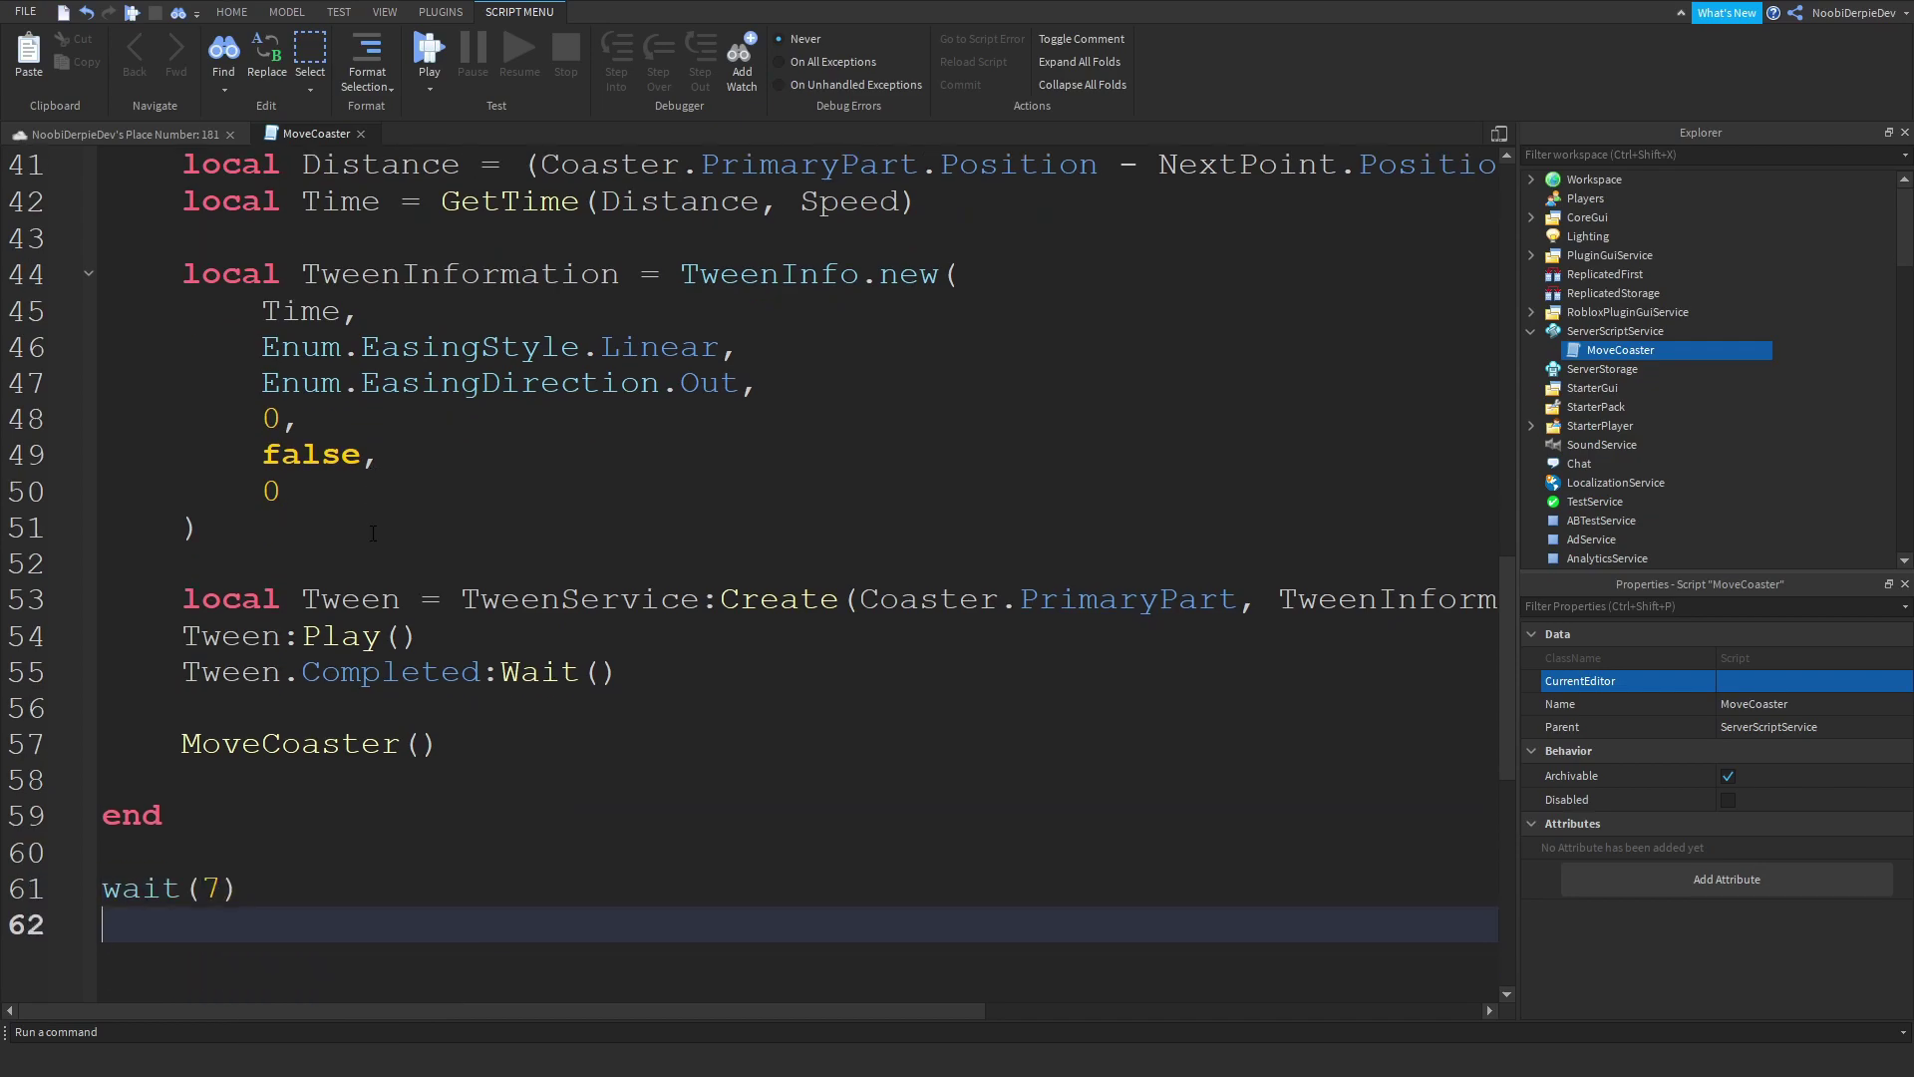
text(WeldCoaster())
key(Return)
text(moveCoaster())
key(Return)
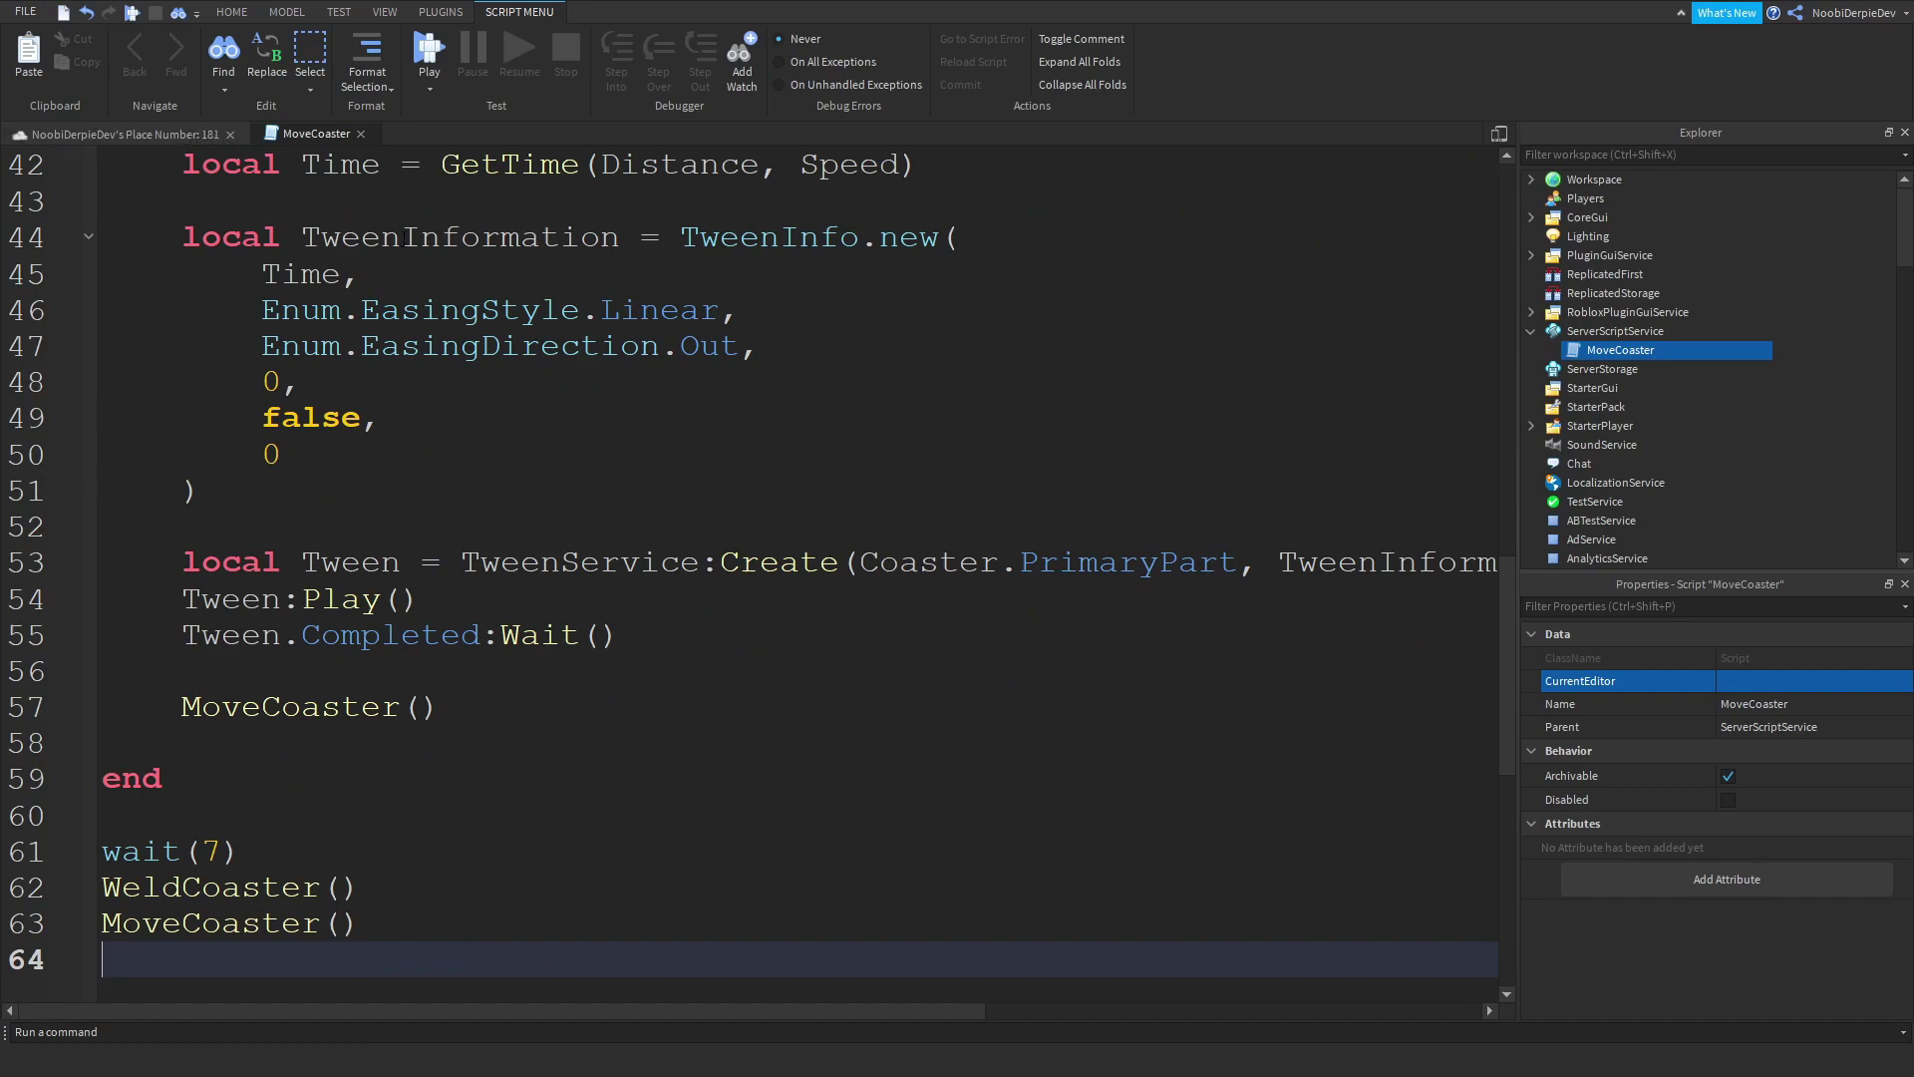
scroll(748, 598, up, 5)
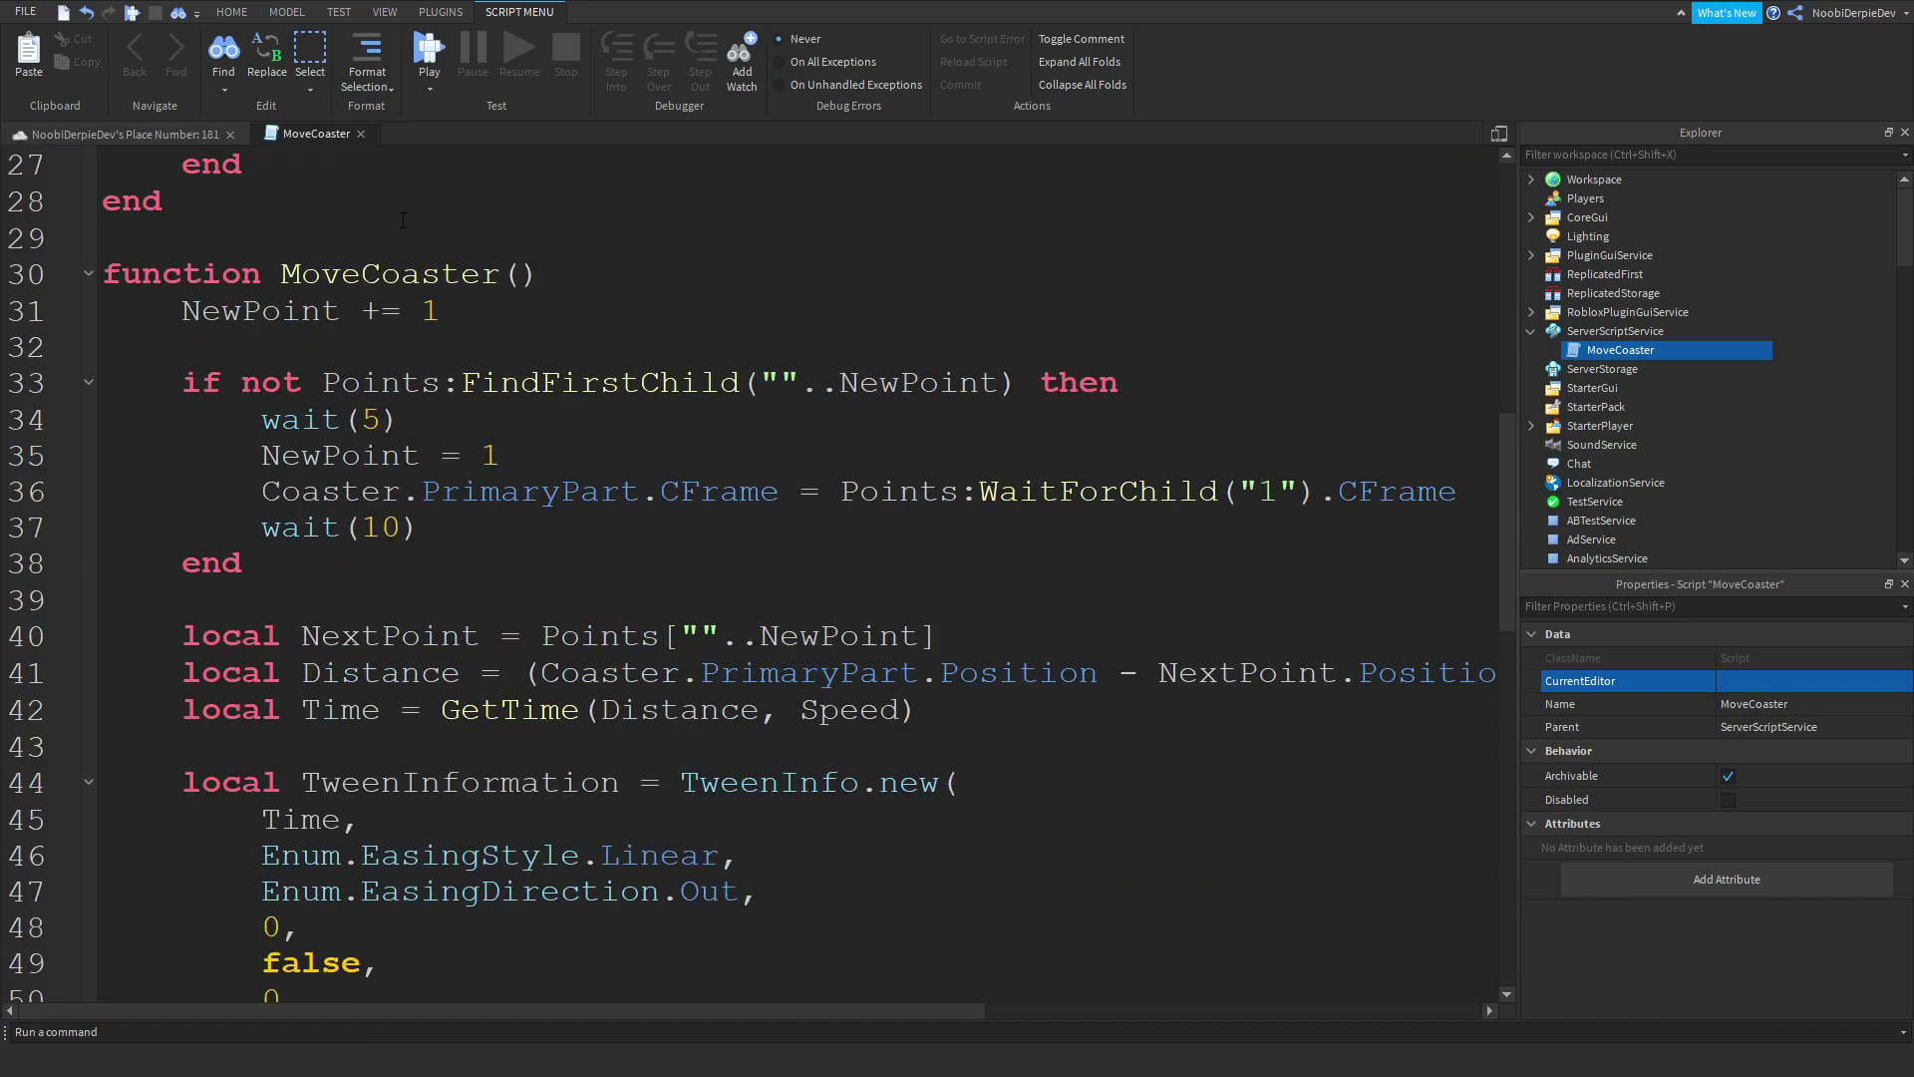
Step: Box-select all coaster track parts and move them down to ground level
click(365, 134)
mouse_move(391, 162)
right_down()
mouse_move(574, 289)
mouse_move(494, 300)
right_up()
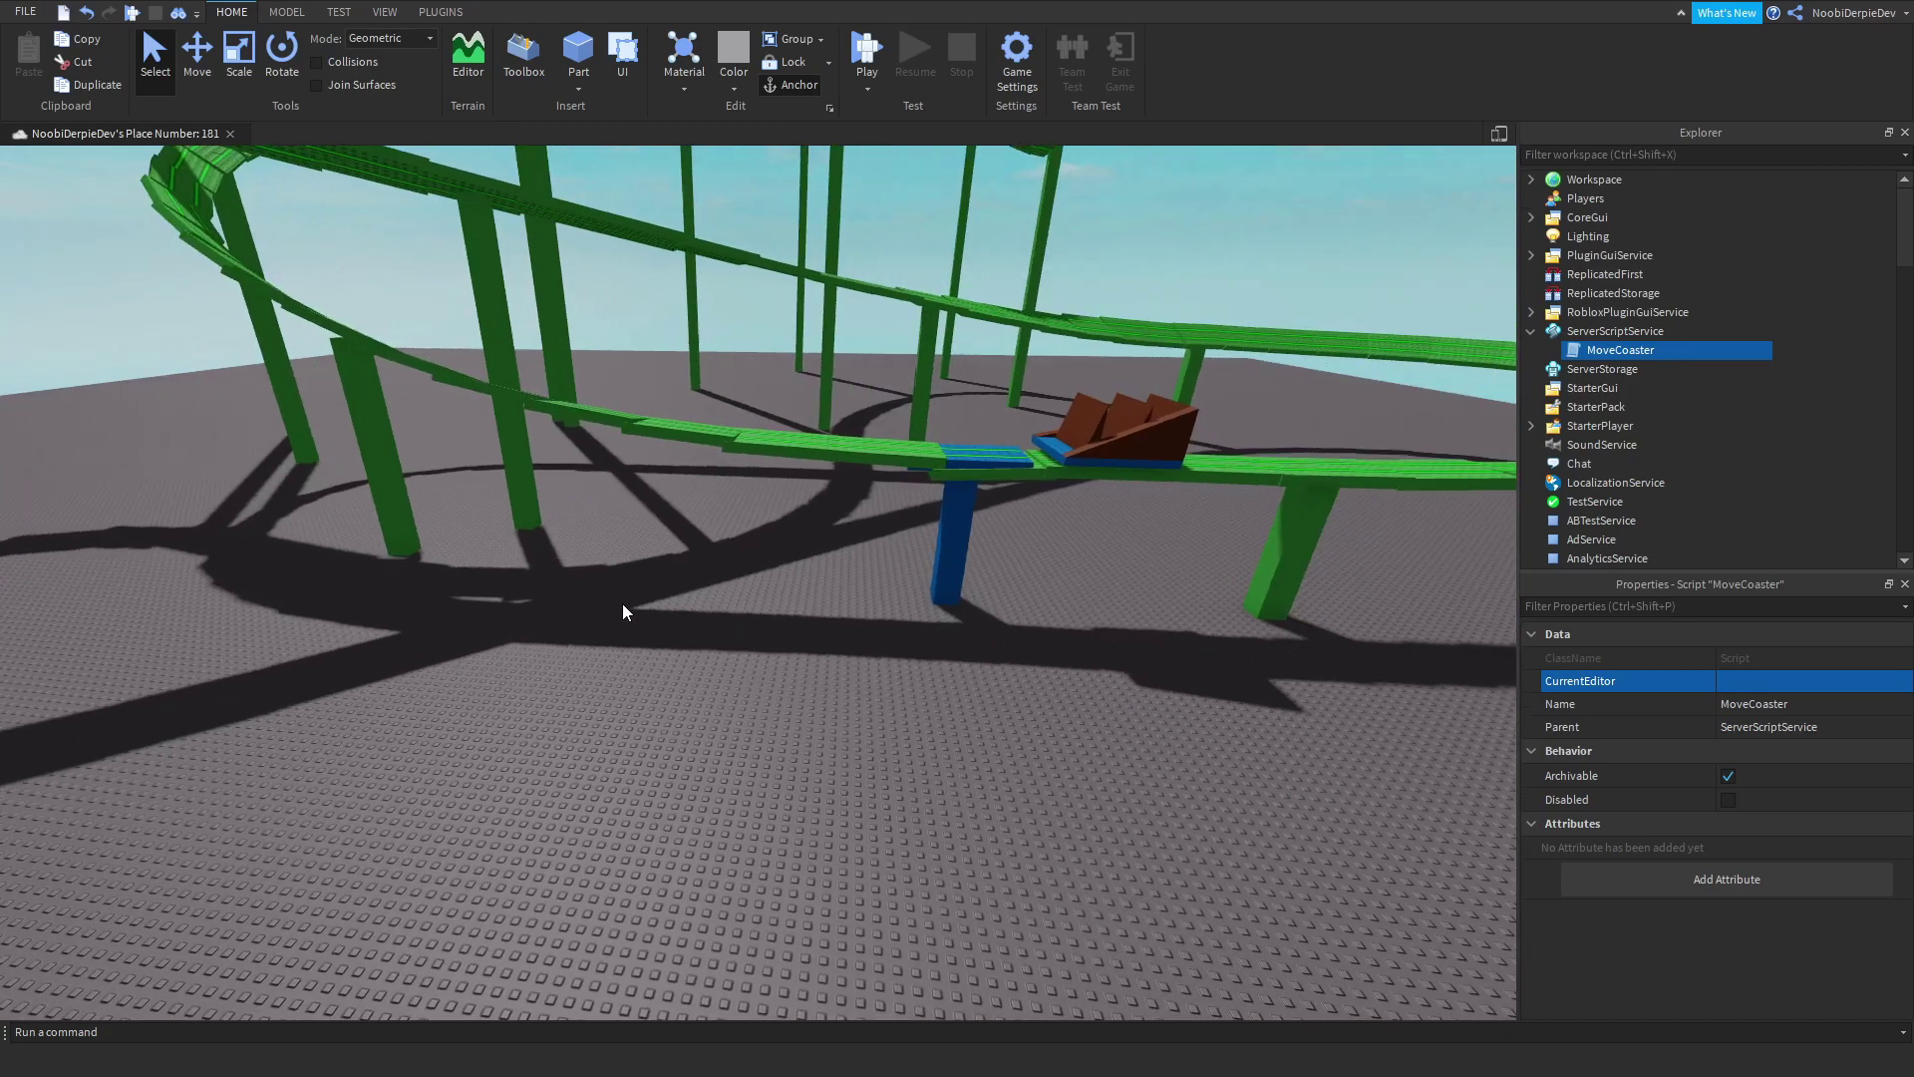
right_drag(622, 603, 776, 495)
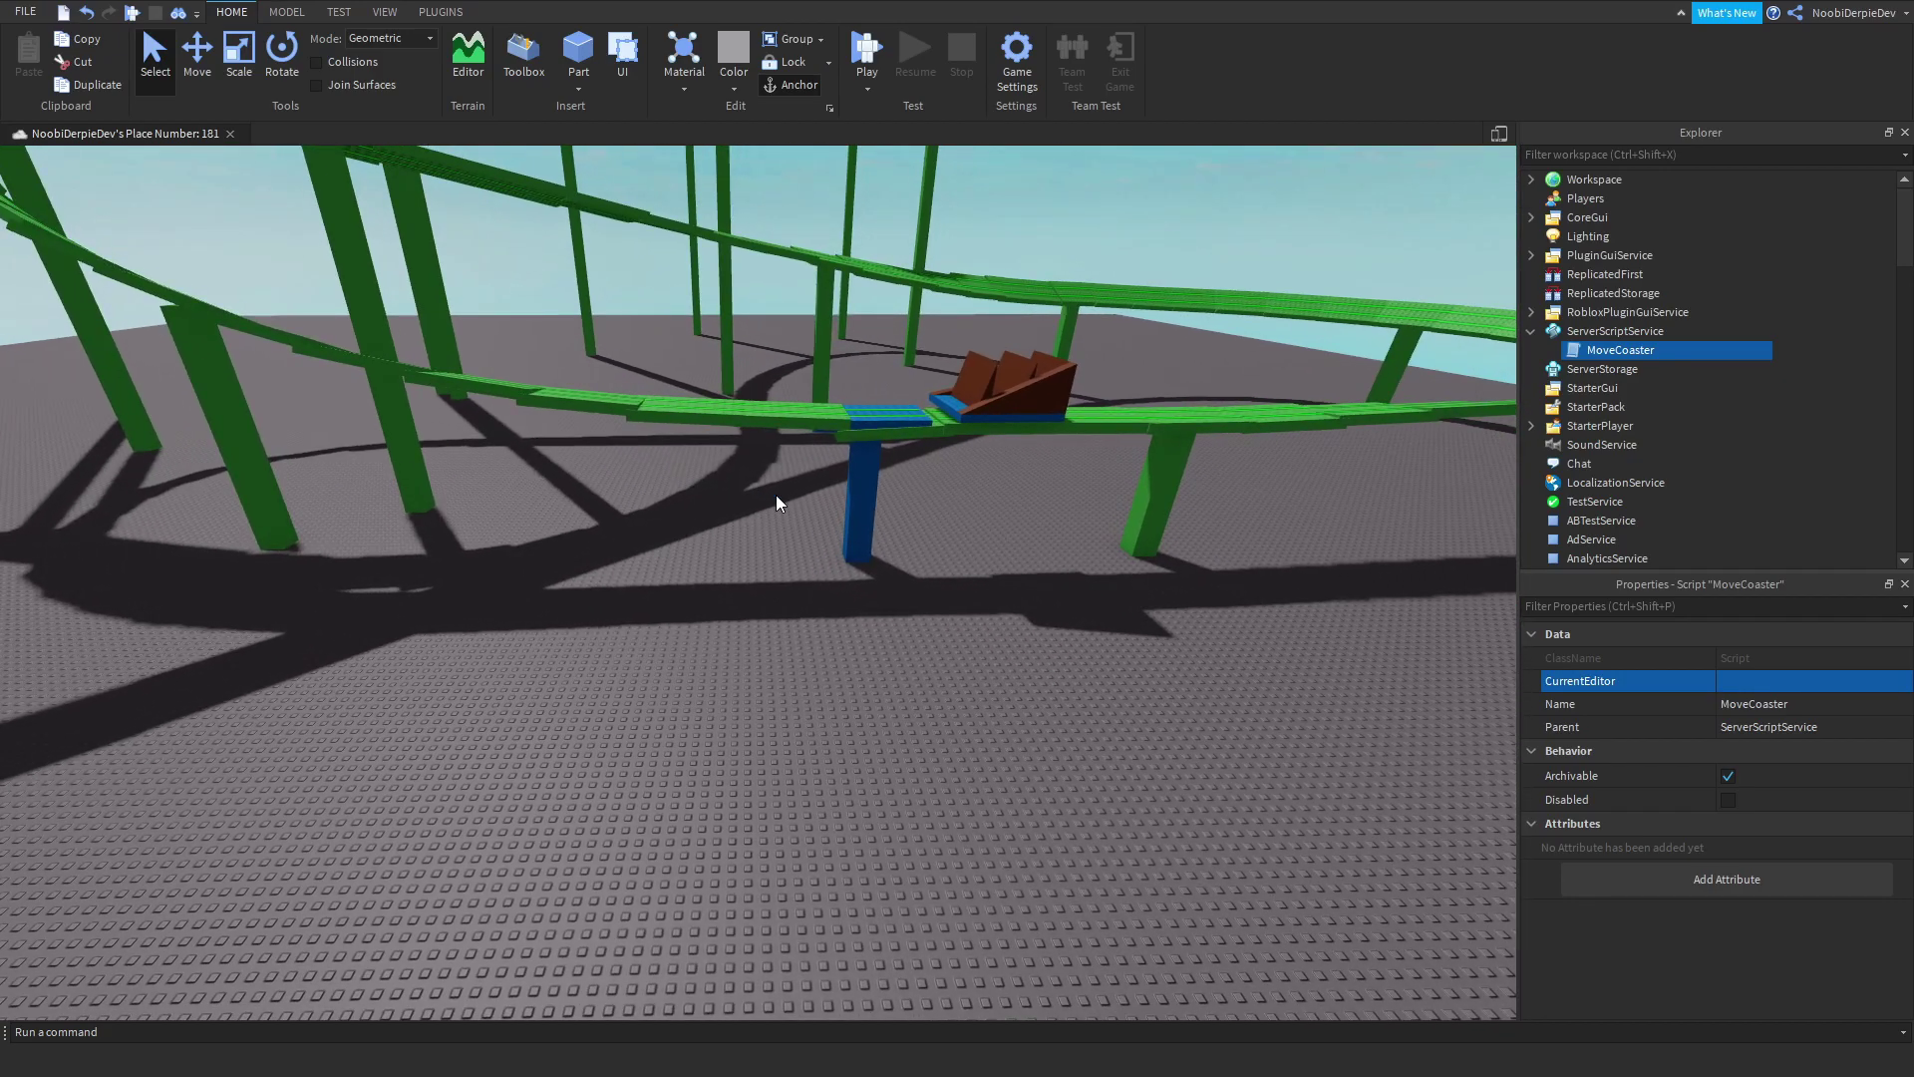
scroll(776, 495, down, 8)
middle_drag(777, 496, 773, 494)
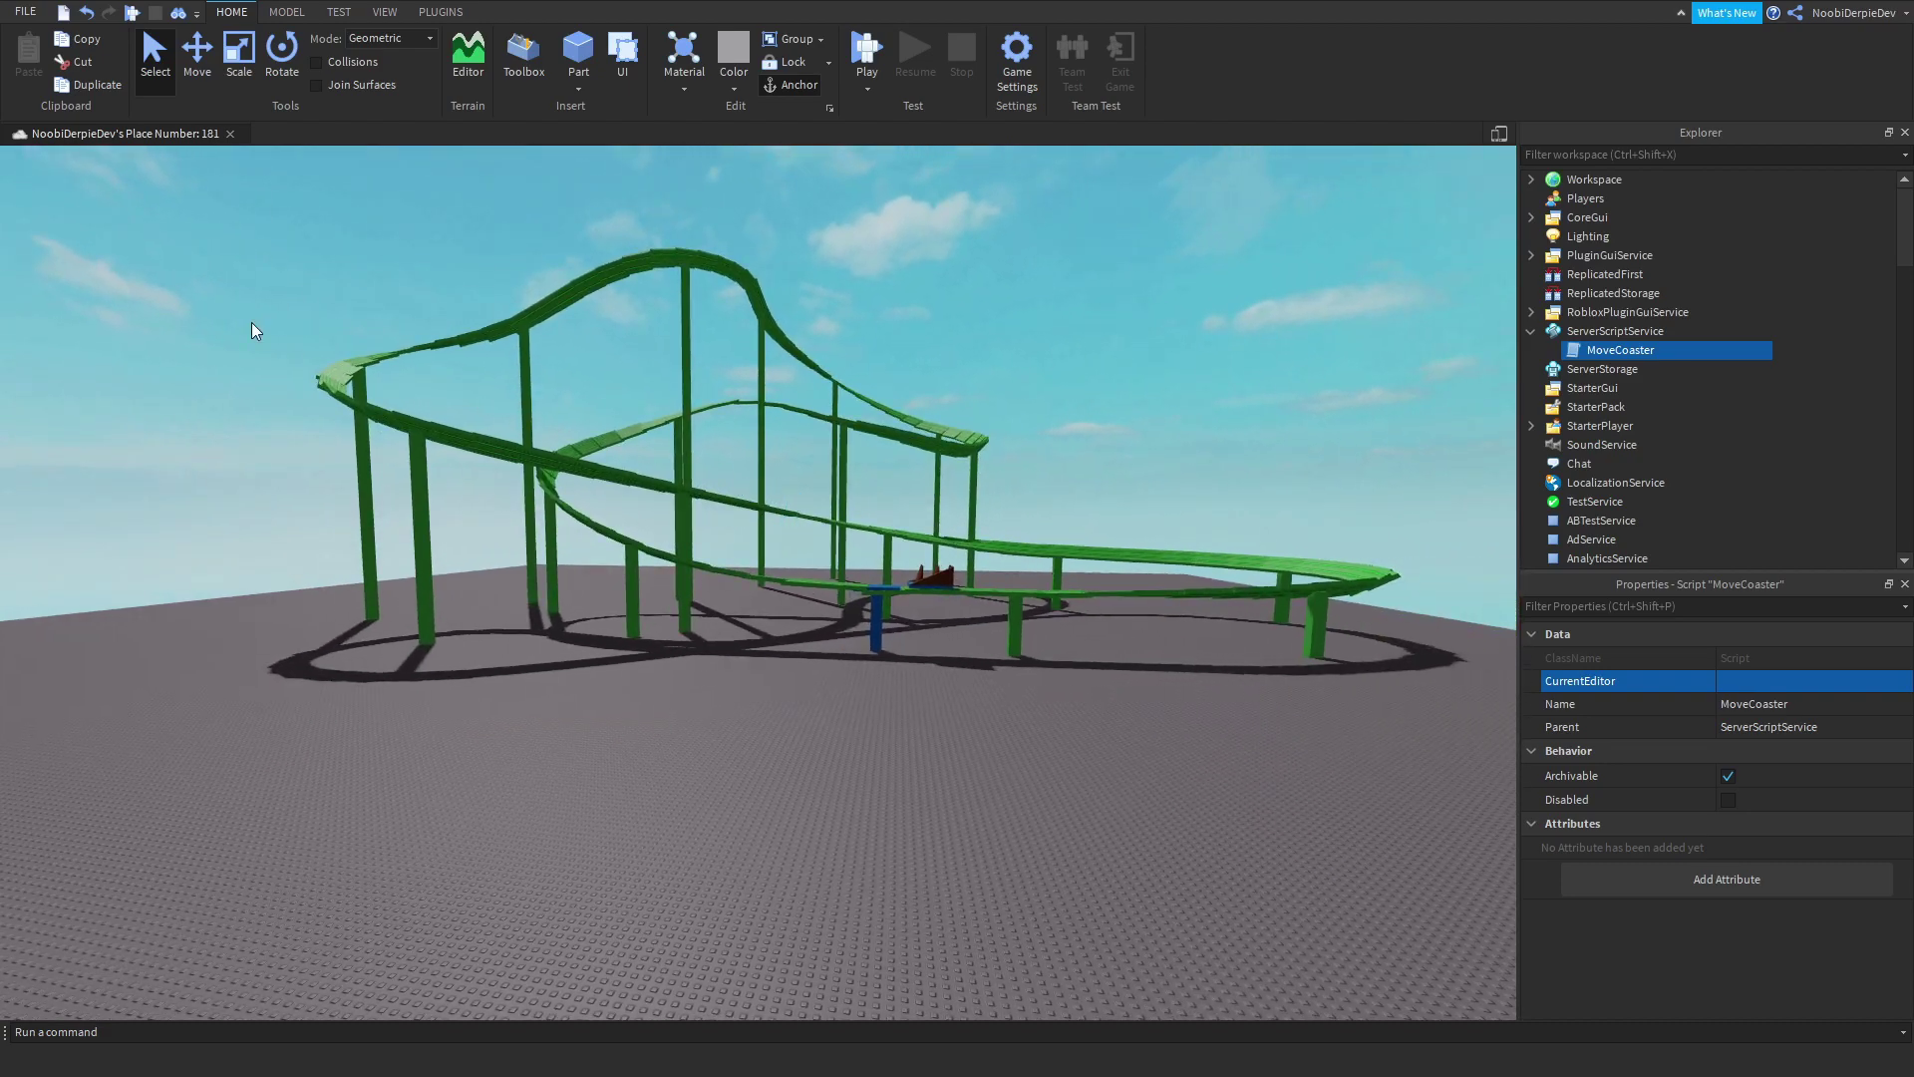
drag(239, 186, 1377, 834)
click(195, 56)
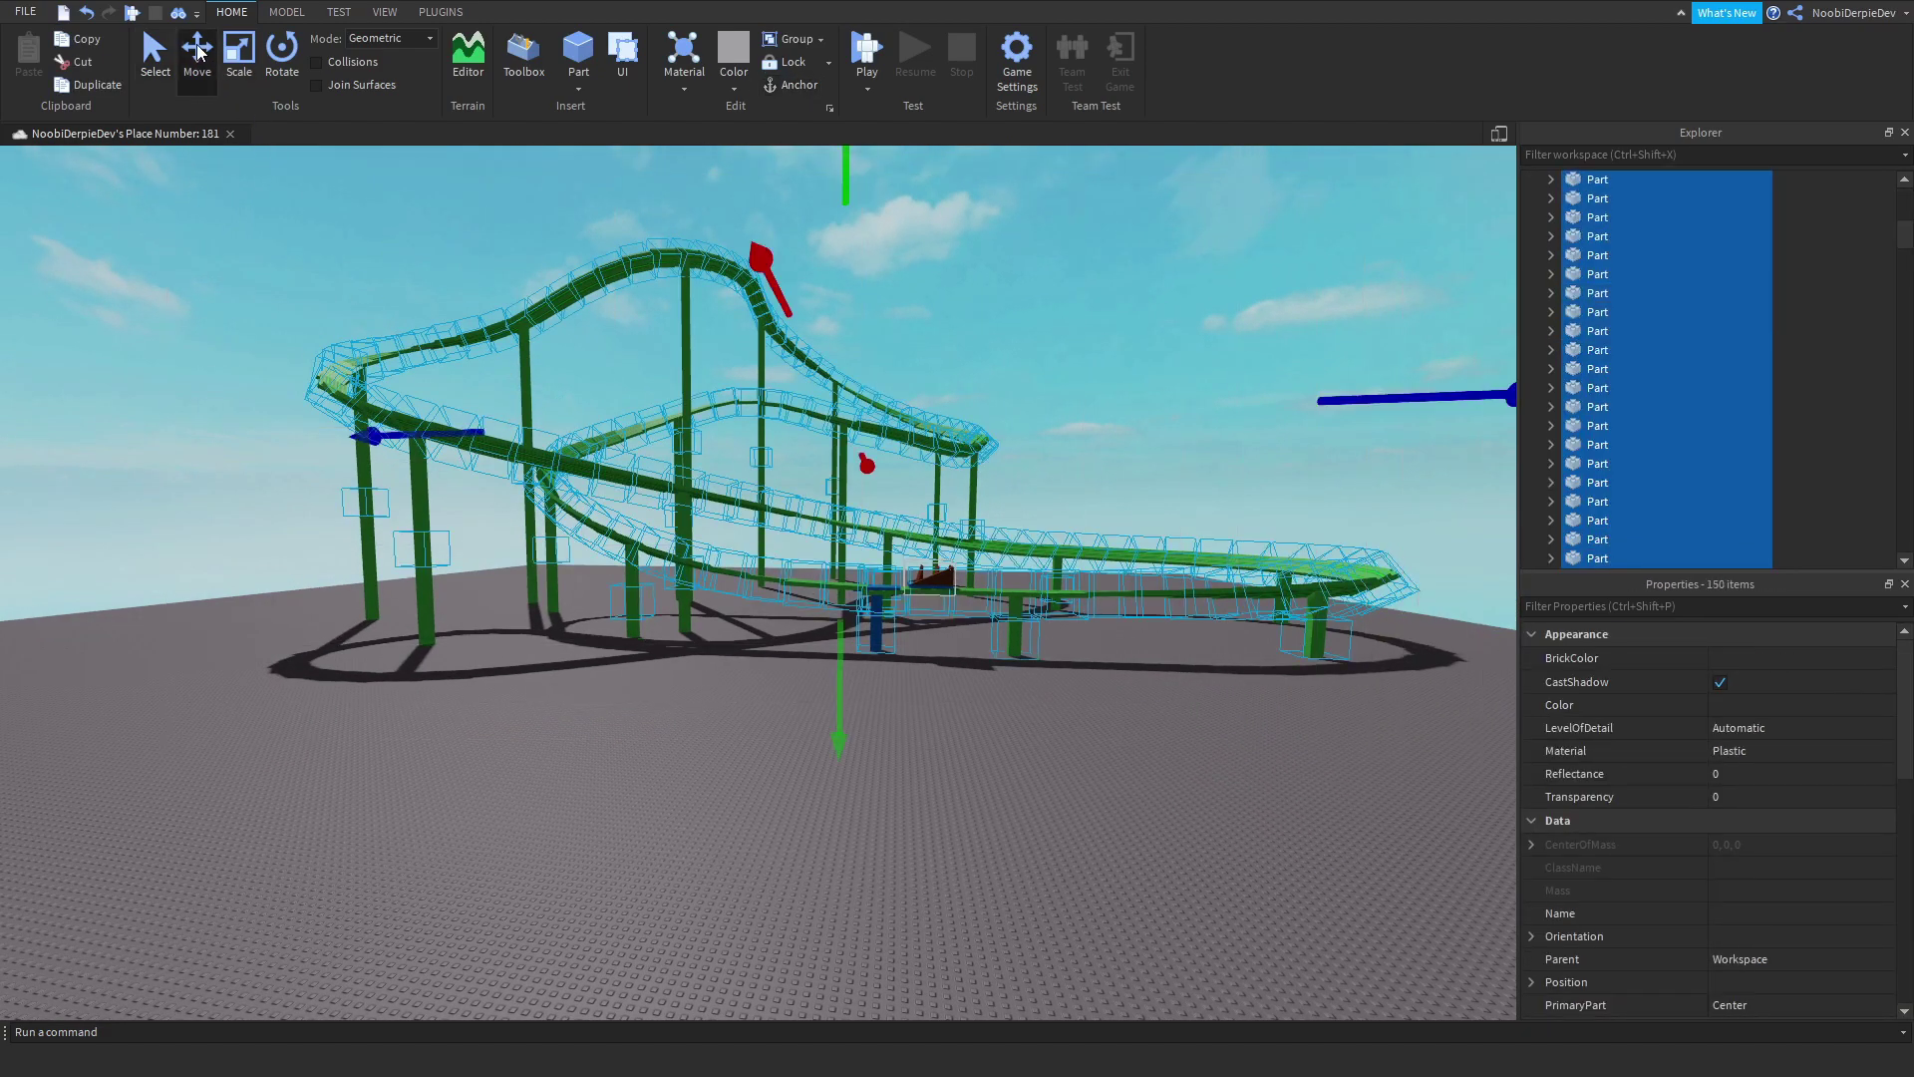
scroll(765, 598, up, 5)
right_drag(764, 598, 764, 745)
drag(763, 745, 741, 767)
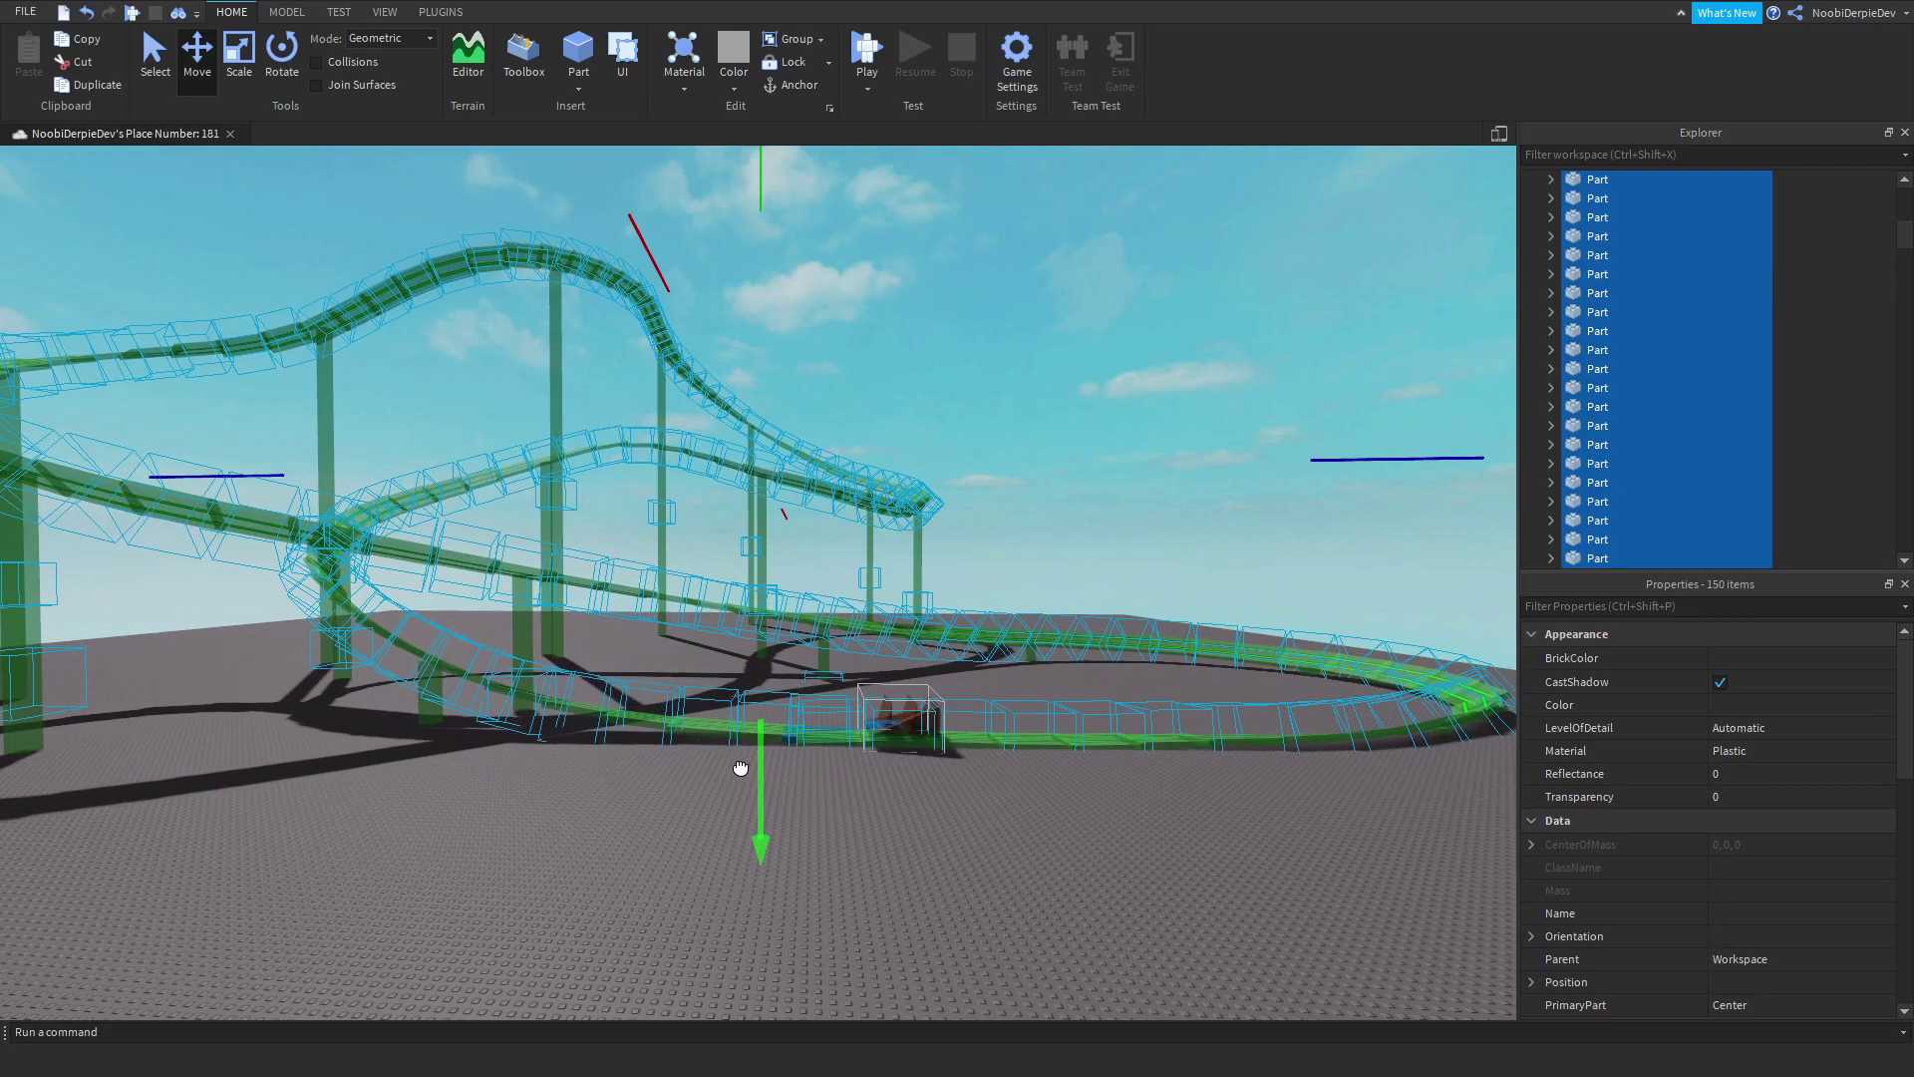
click(854, 826)
scroll(854, 825, up, 8)
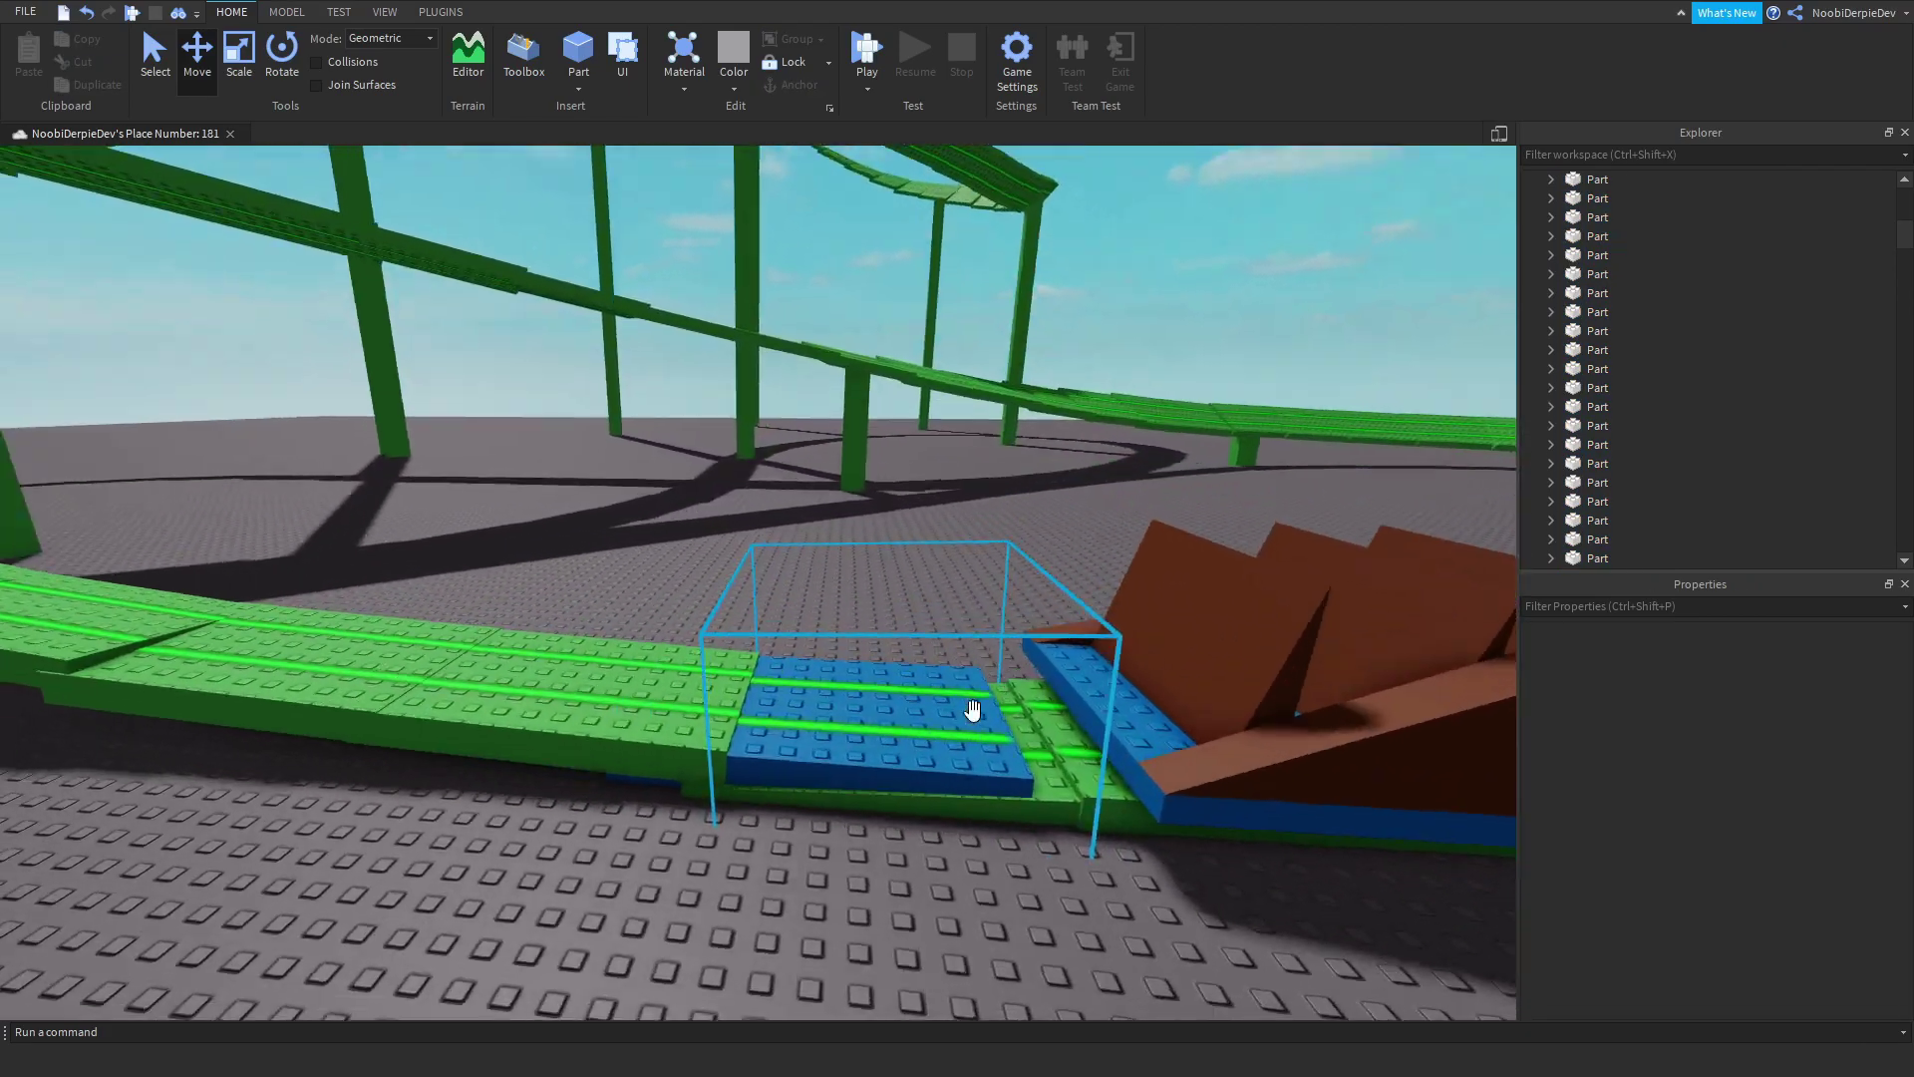
right_drag(969, 710, 974, 710)
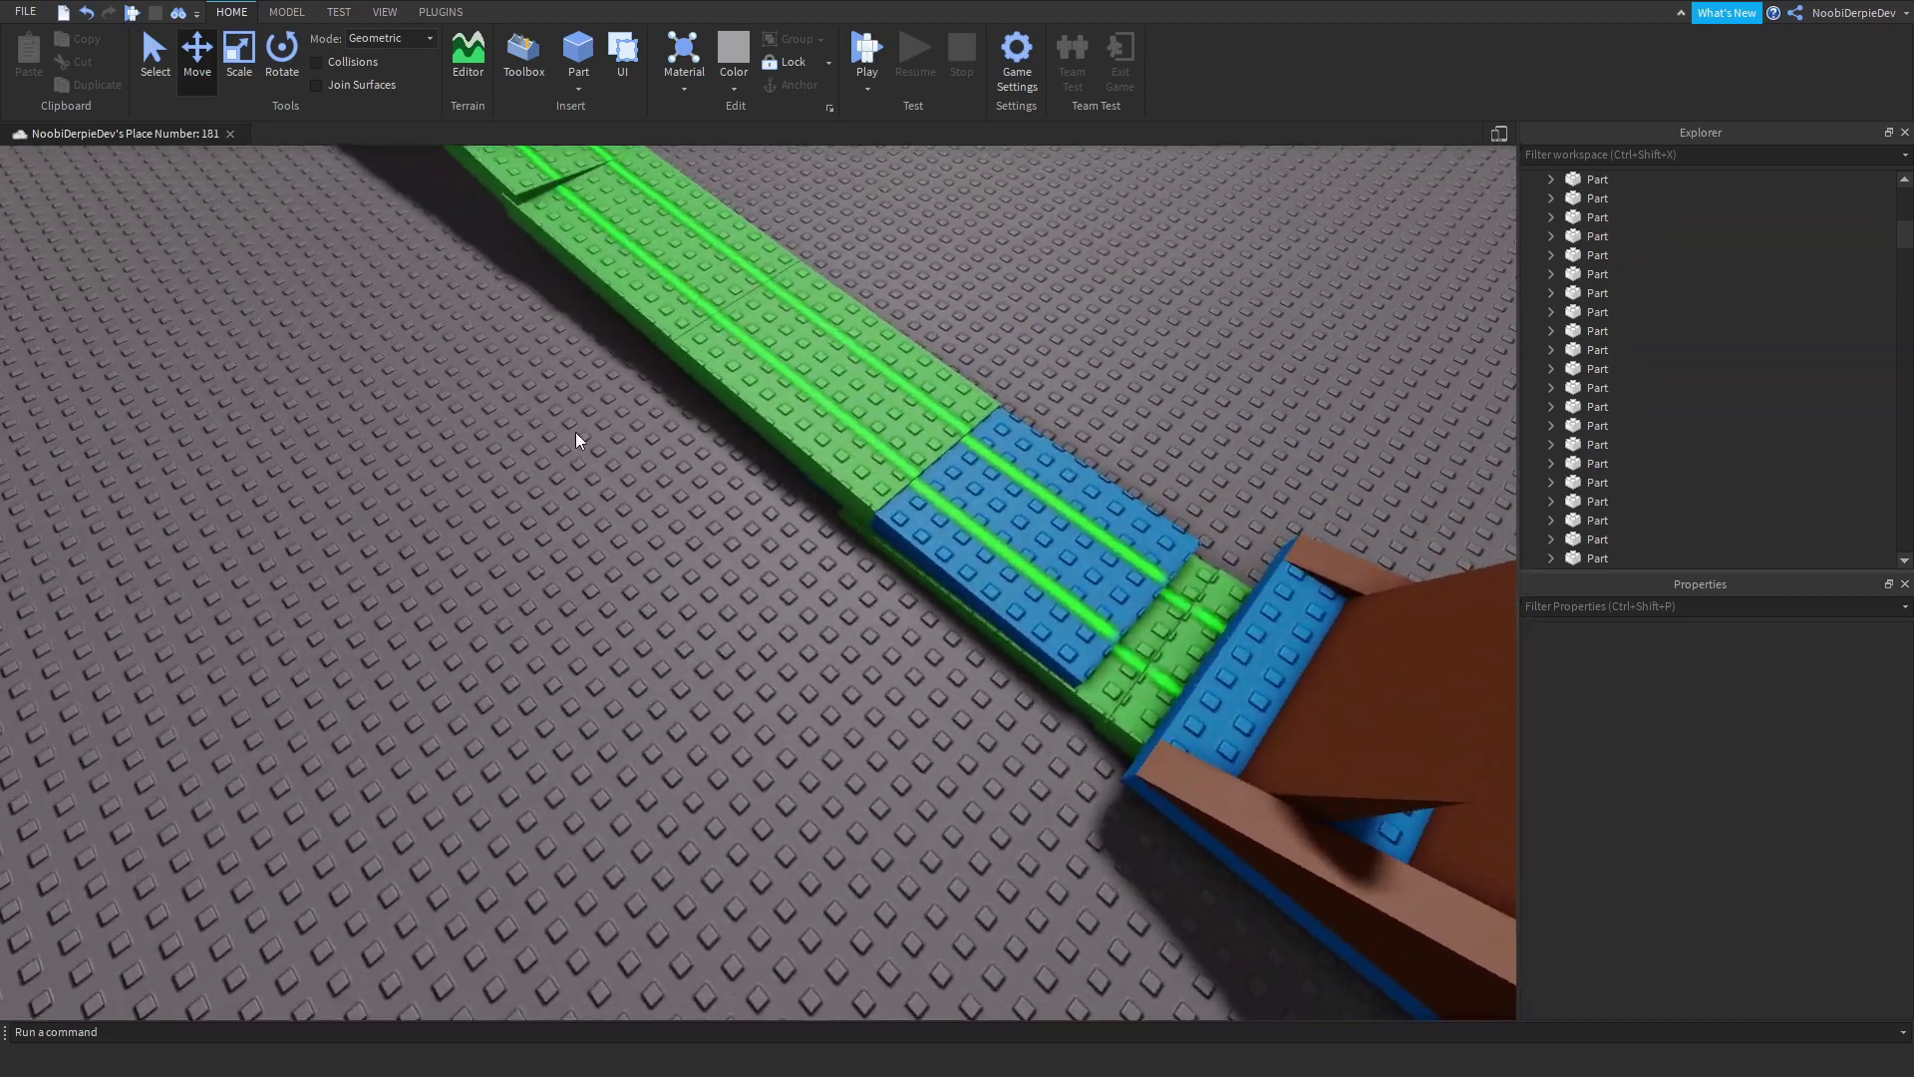
Step: Group the track parts into a model named Track
click(1776, 411)
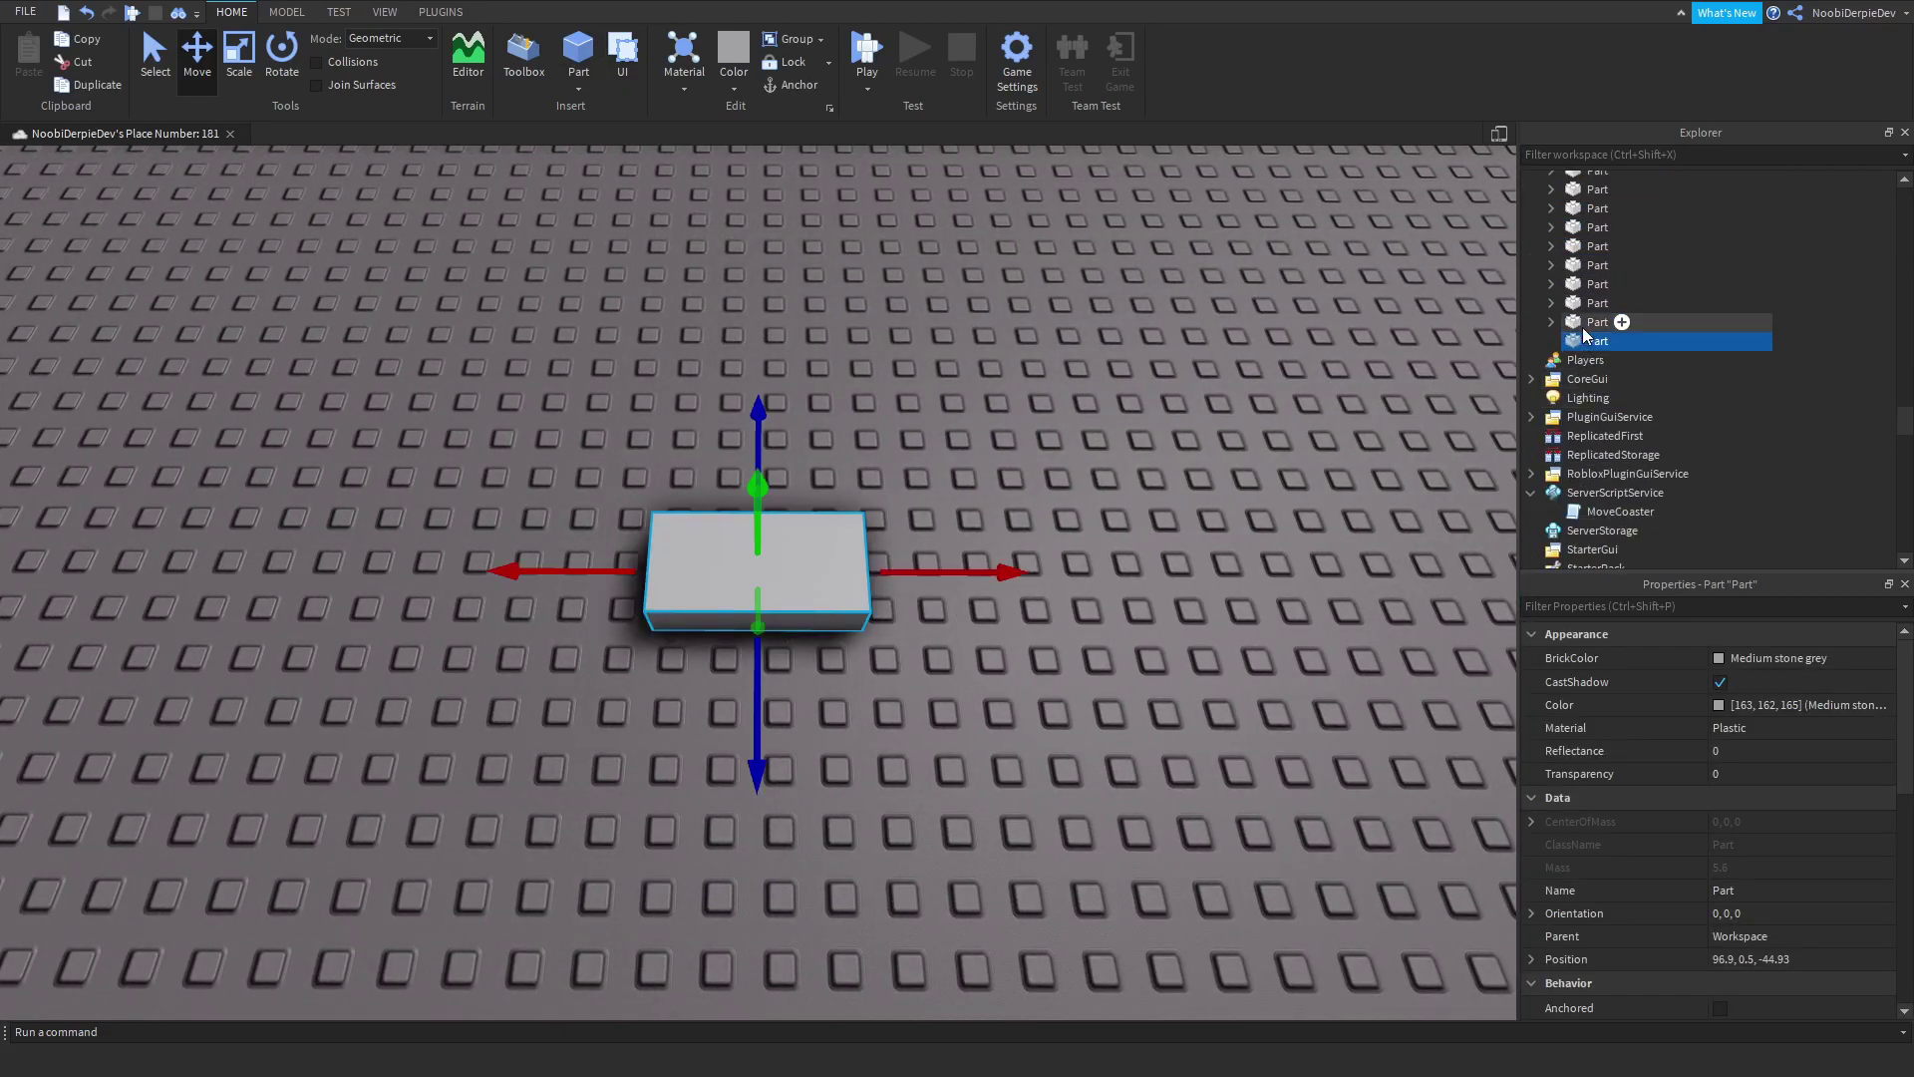
click(1590, 324)
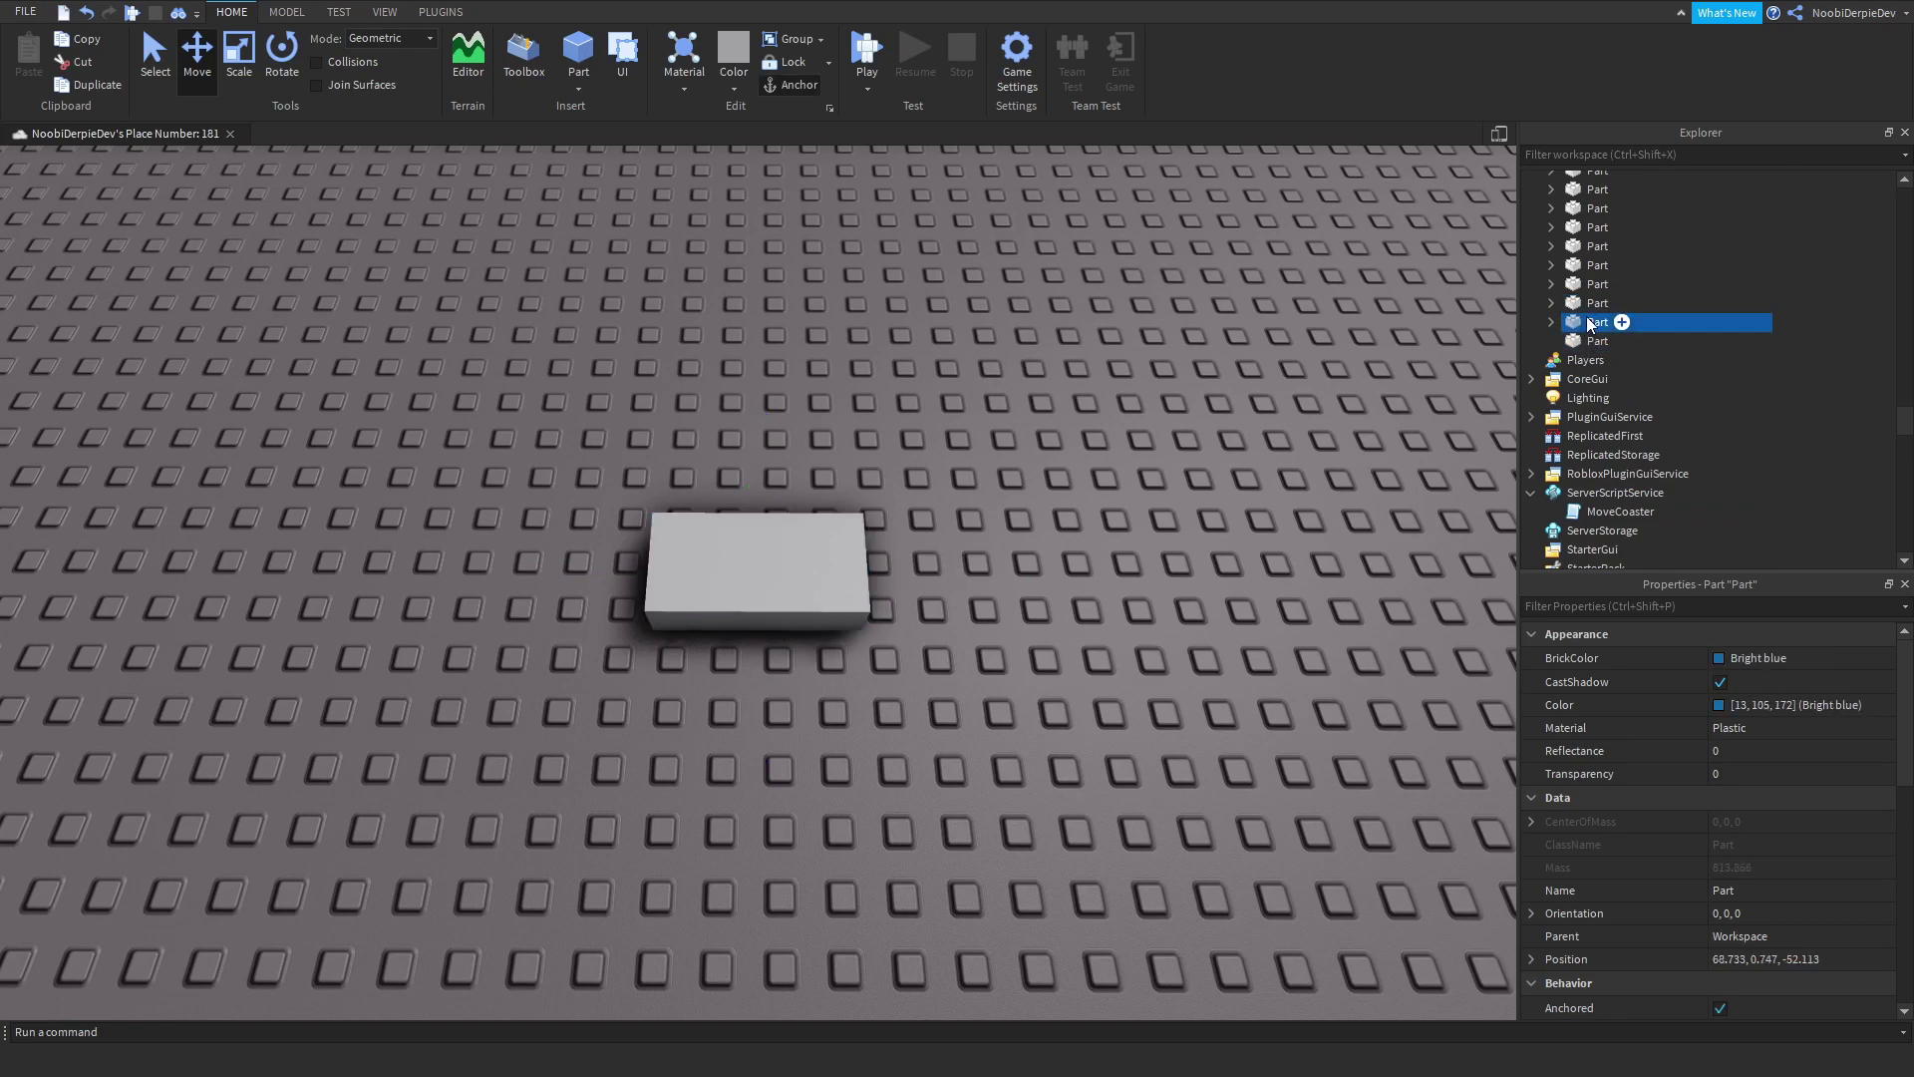
scroll(1583, 307, up, 5)
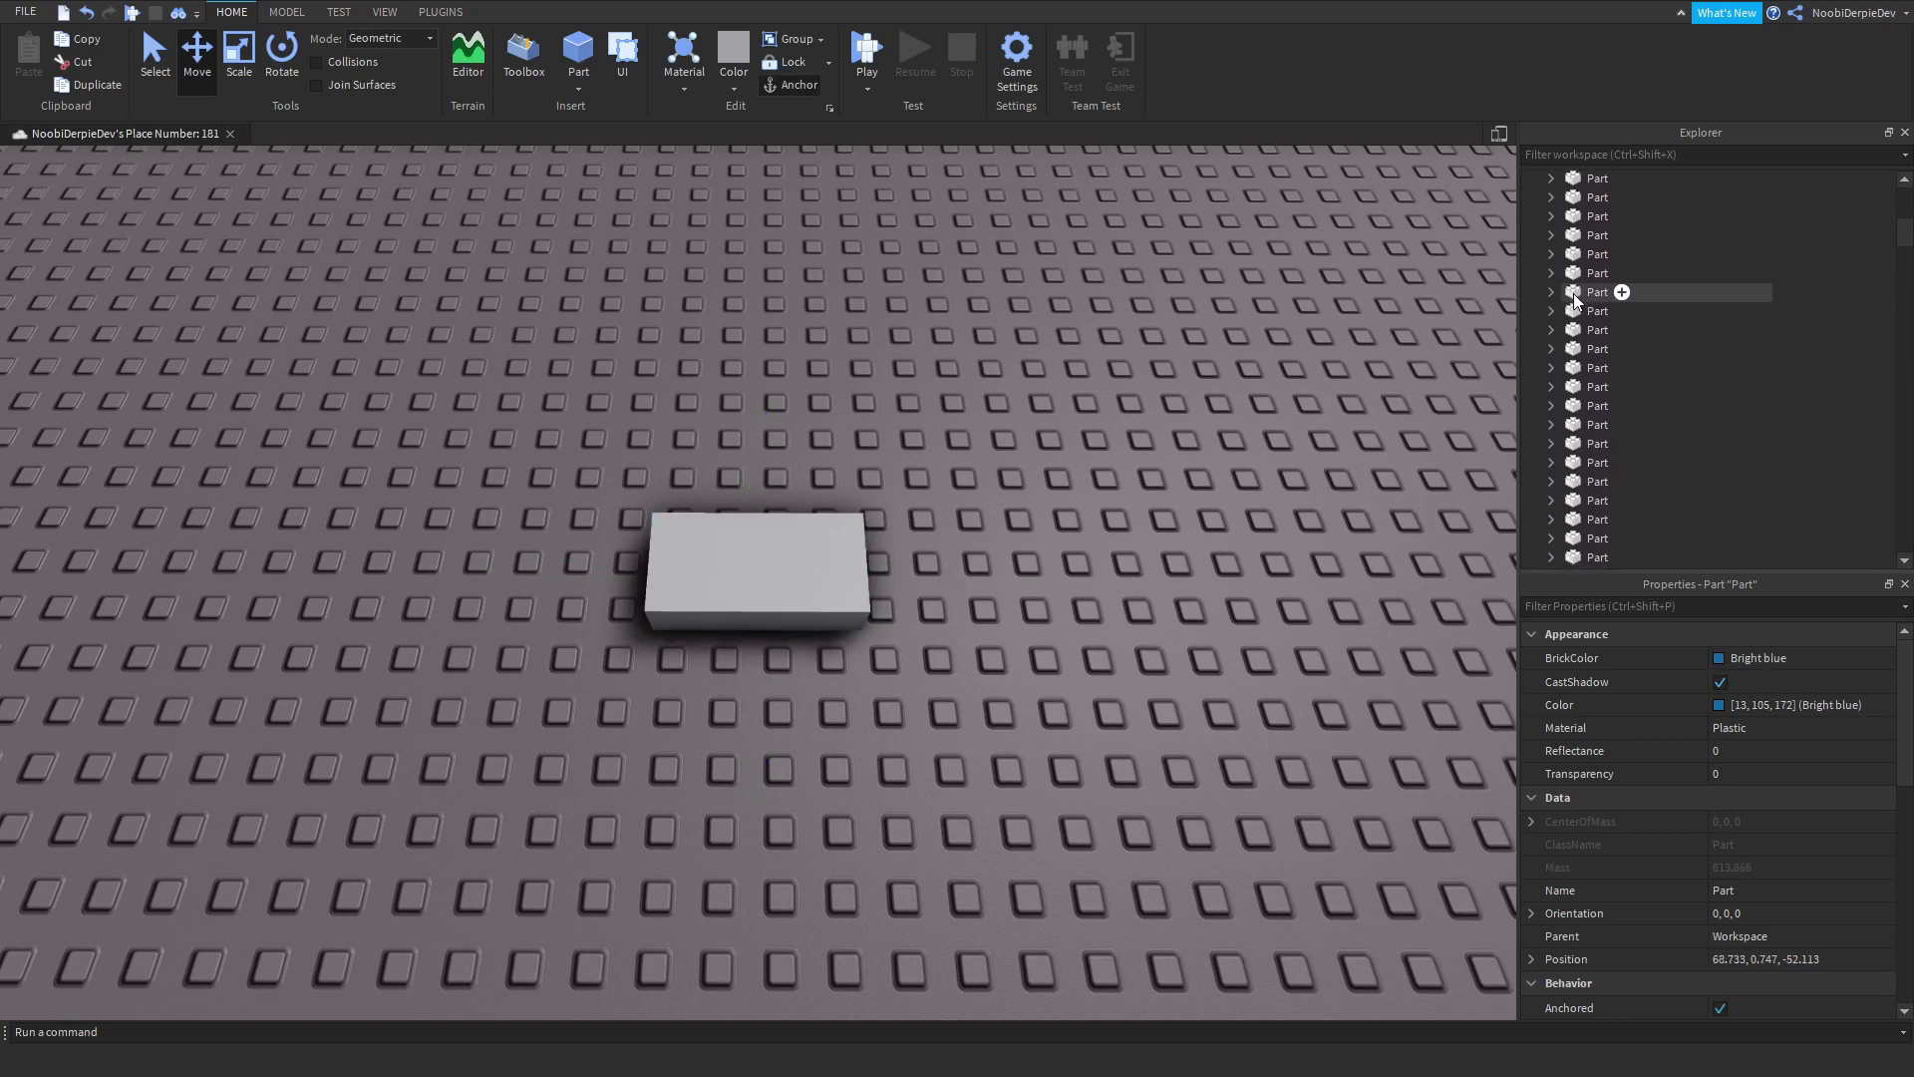
scroll(1586, 314, up, 5)
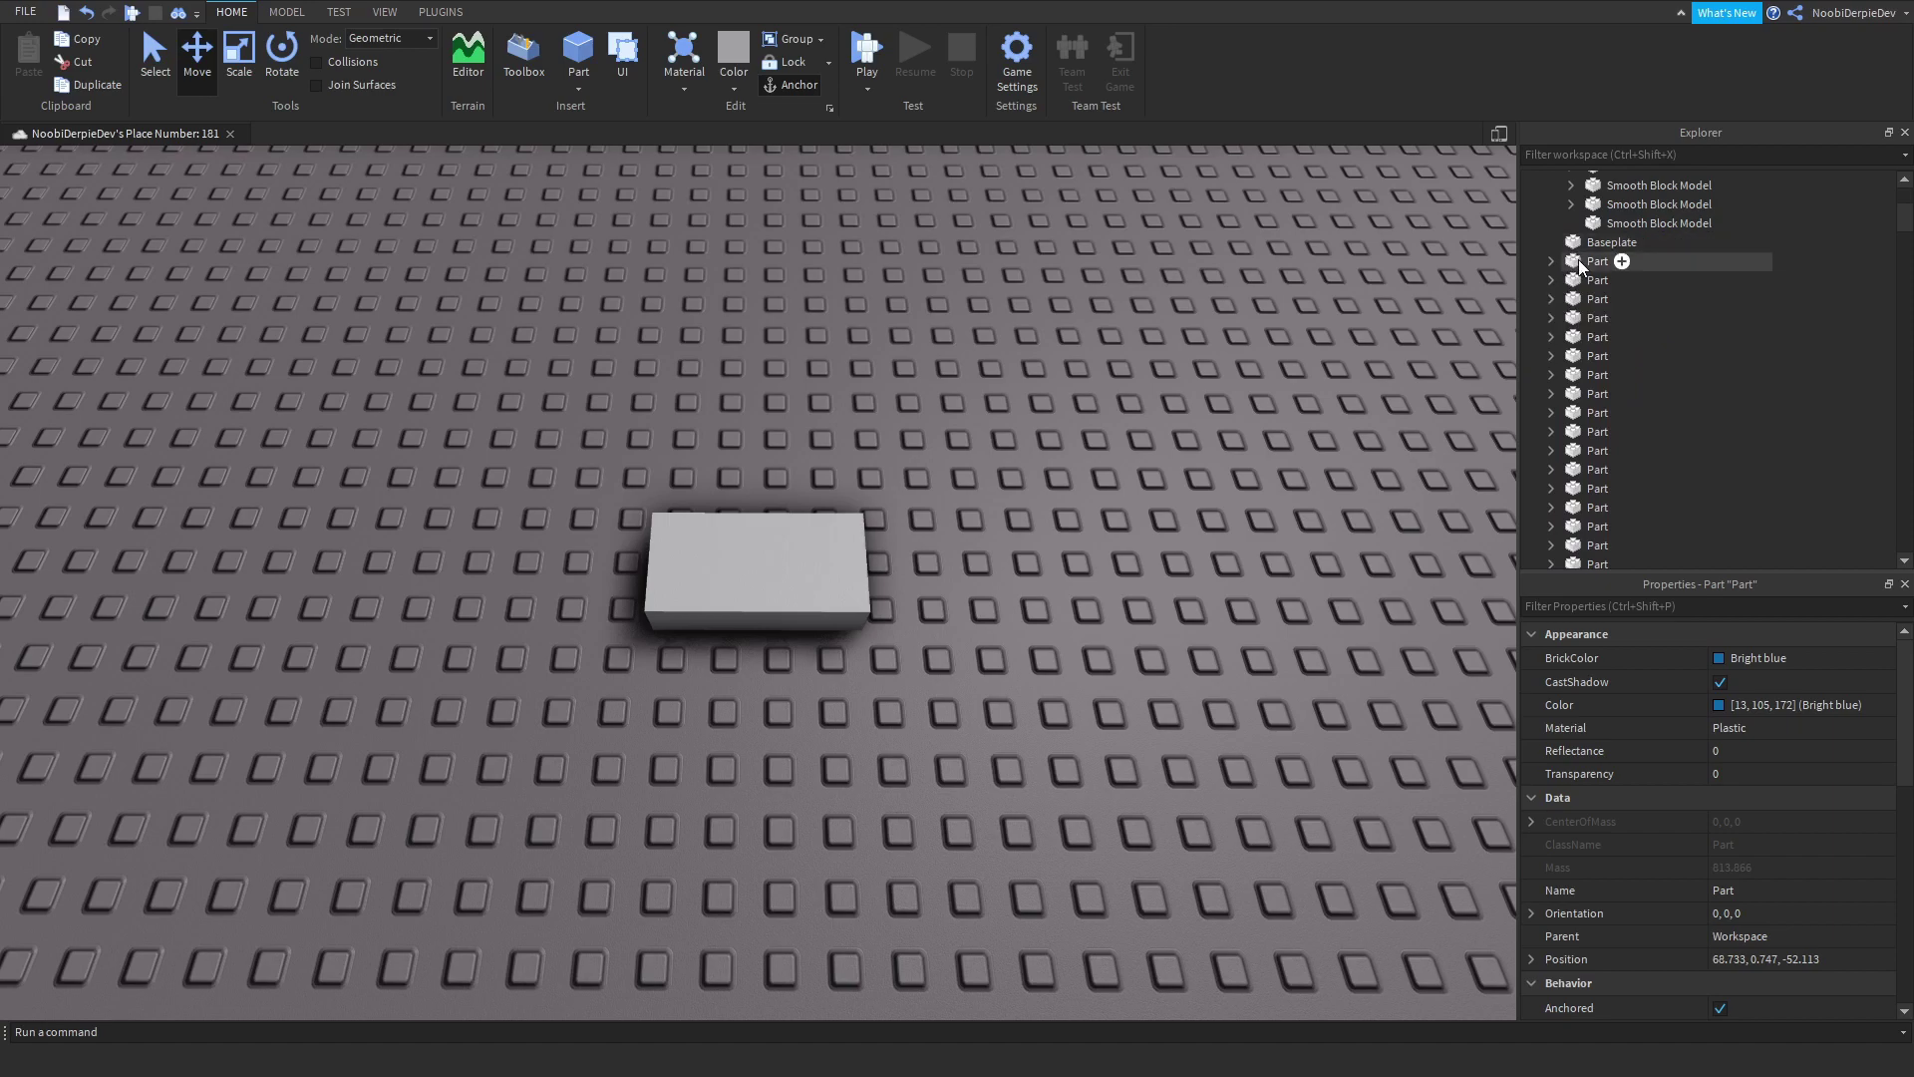
scroll(1579, 259, up, 5)
shift+click(1583, 465)
key(ctrl+g)
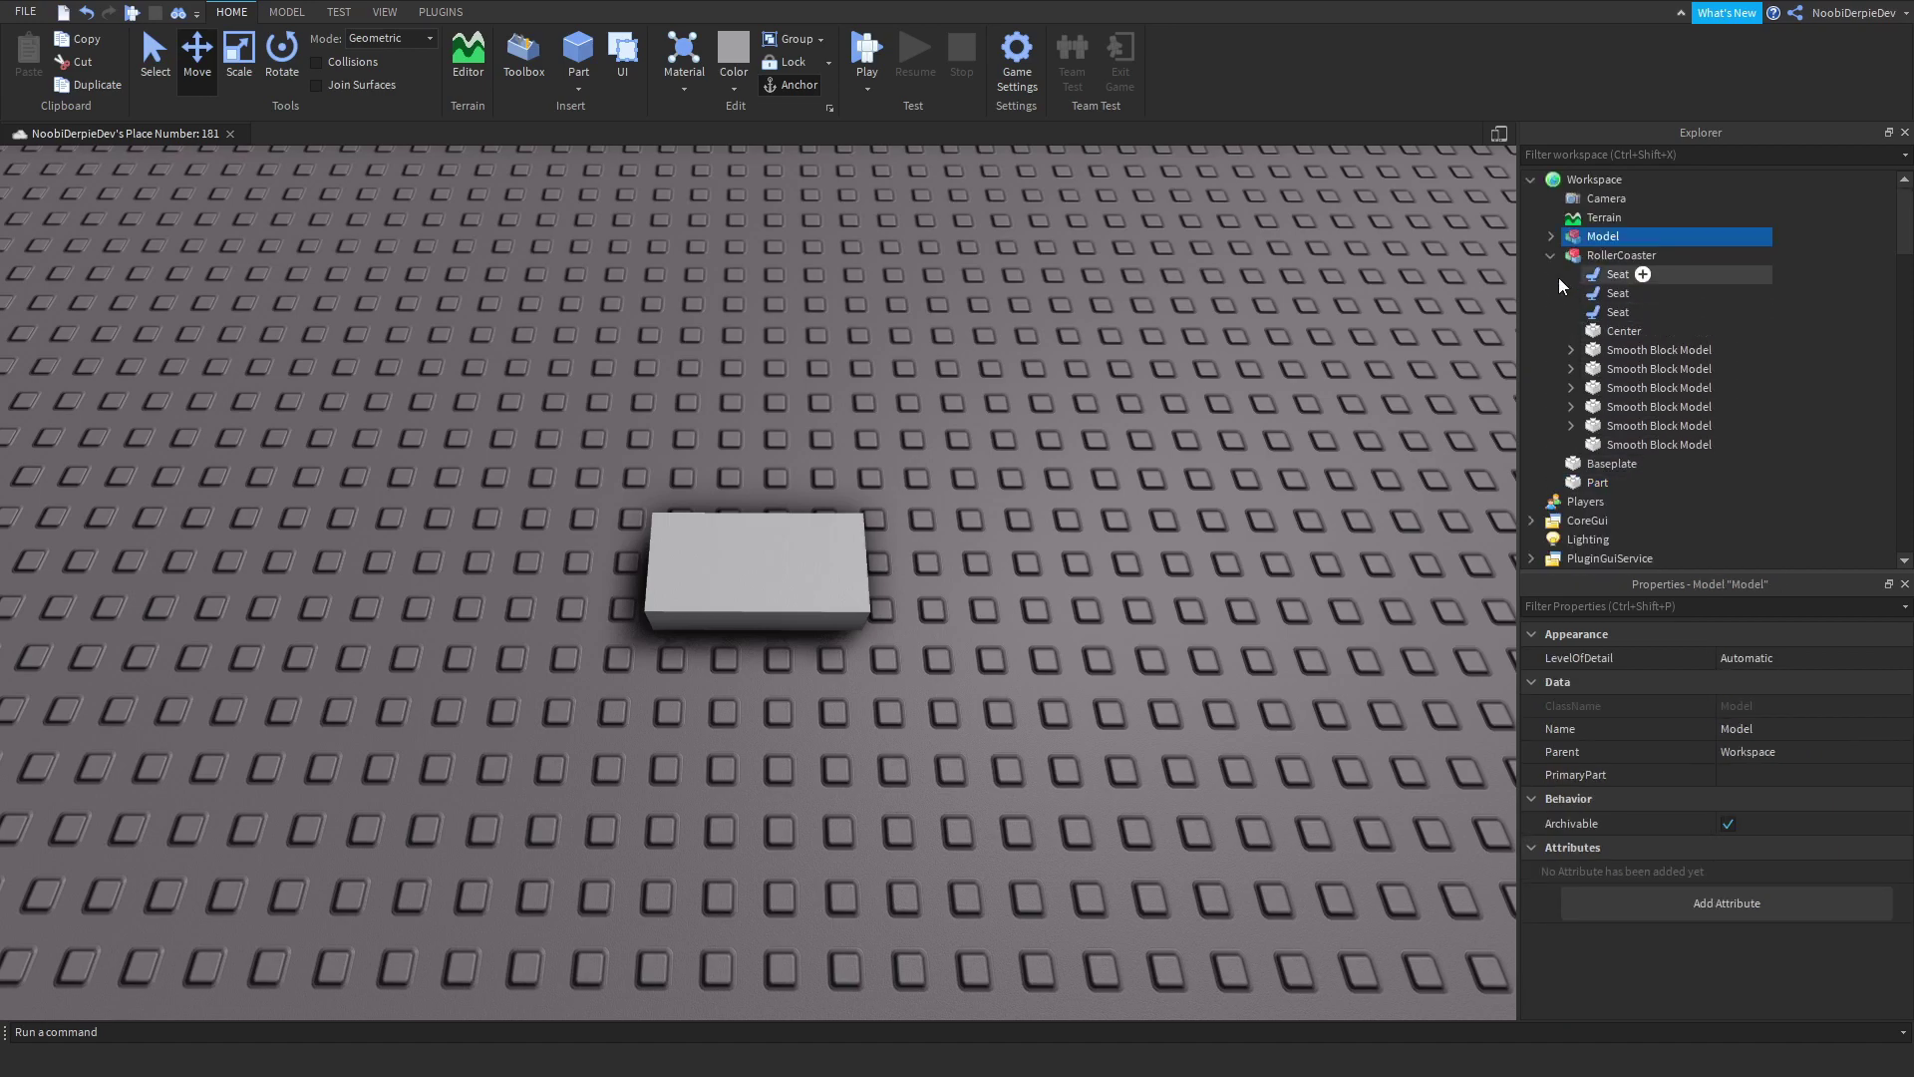
key(F2)
text(T)
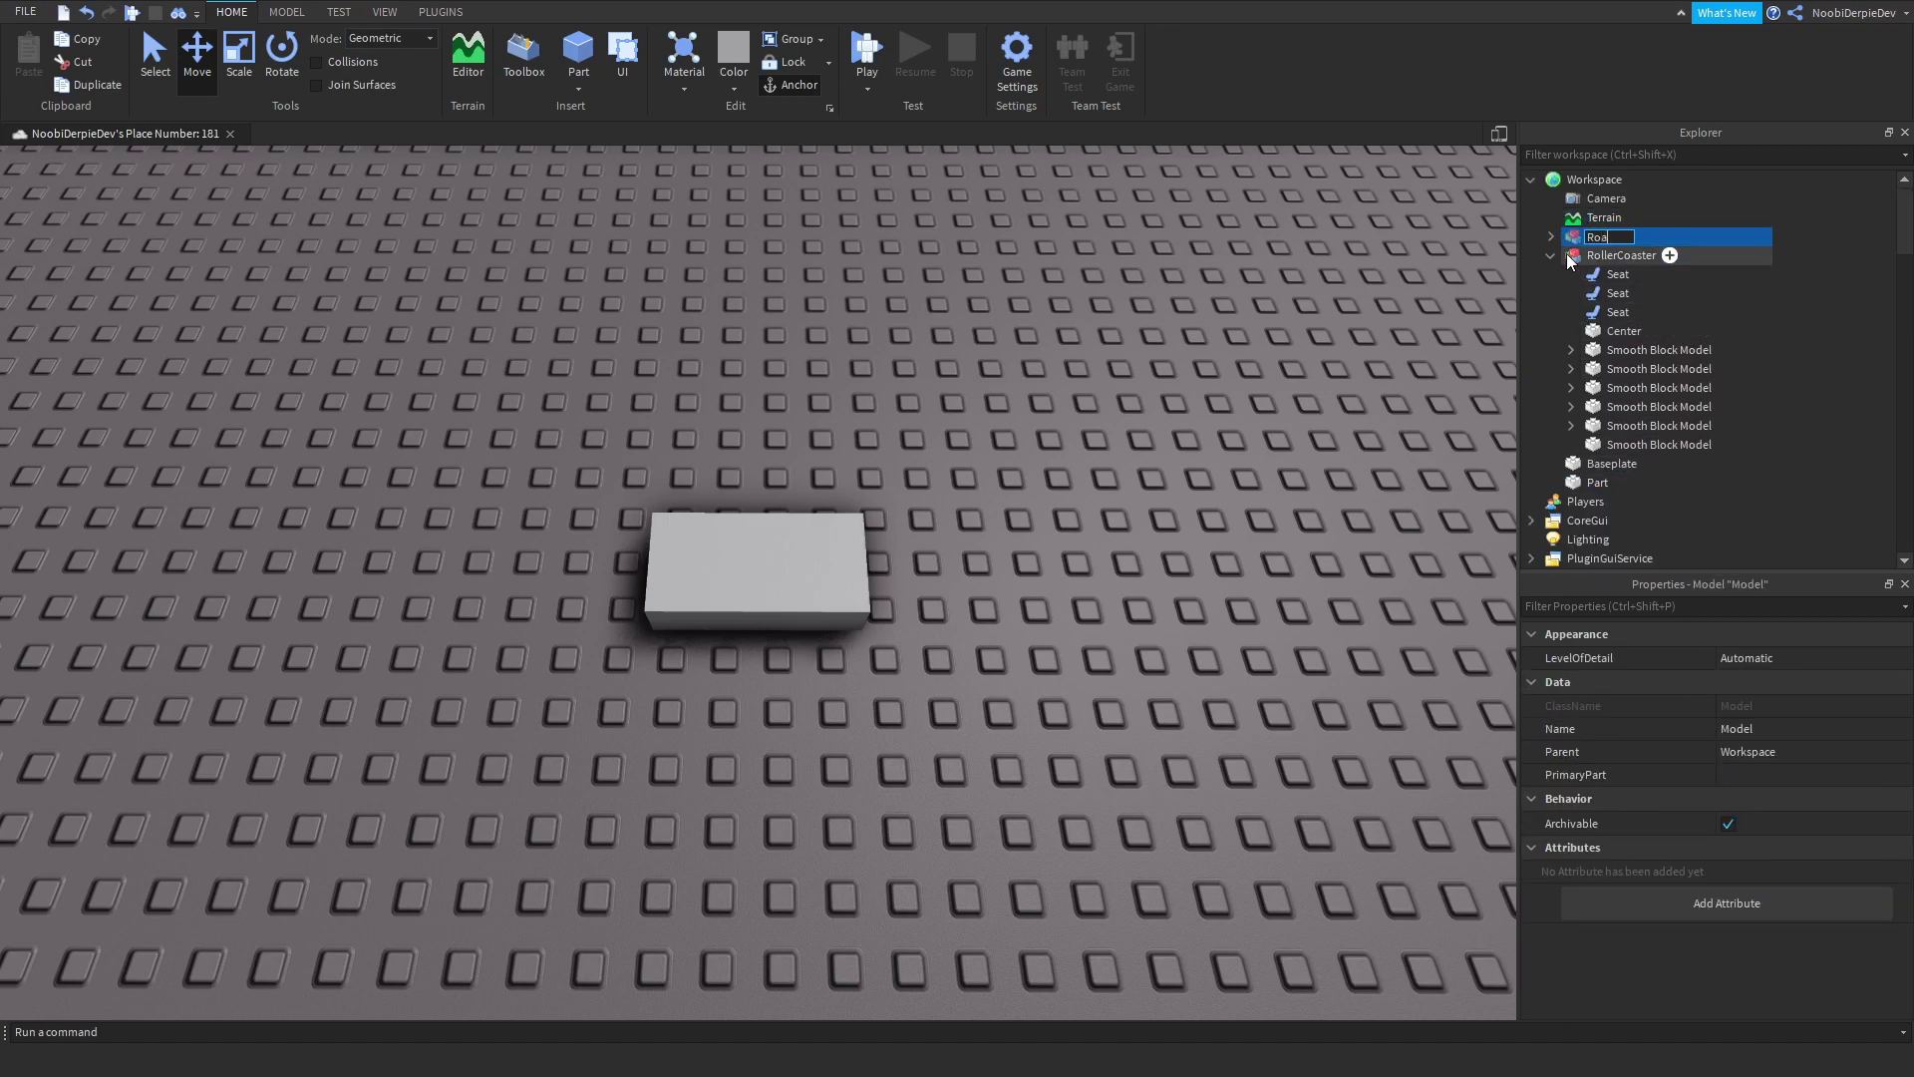
text(rack)
key(Return)
click(1551, 254)
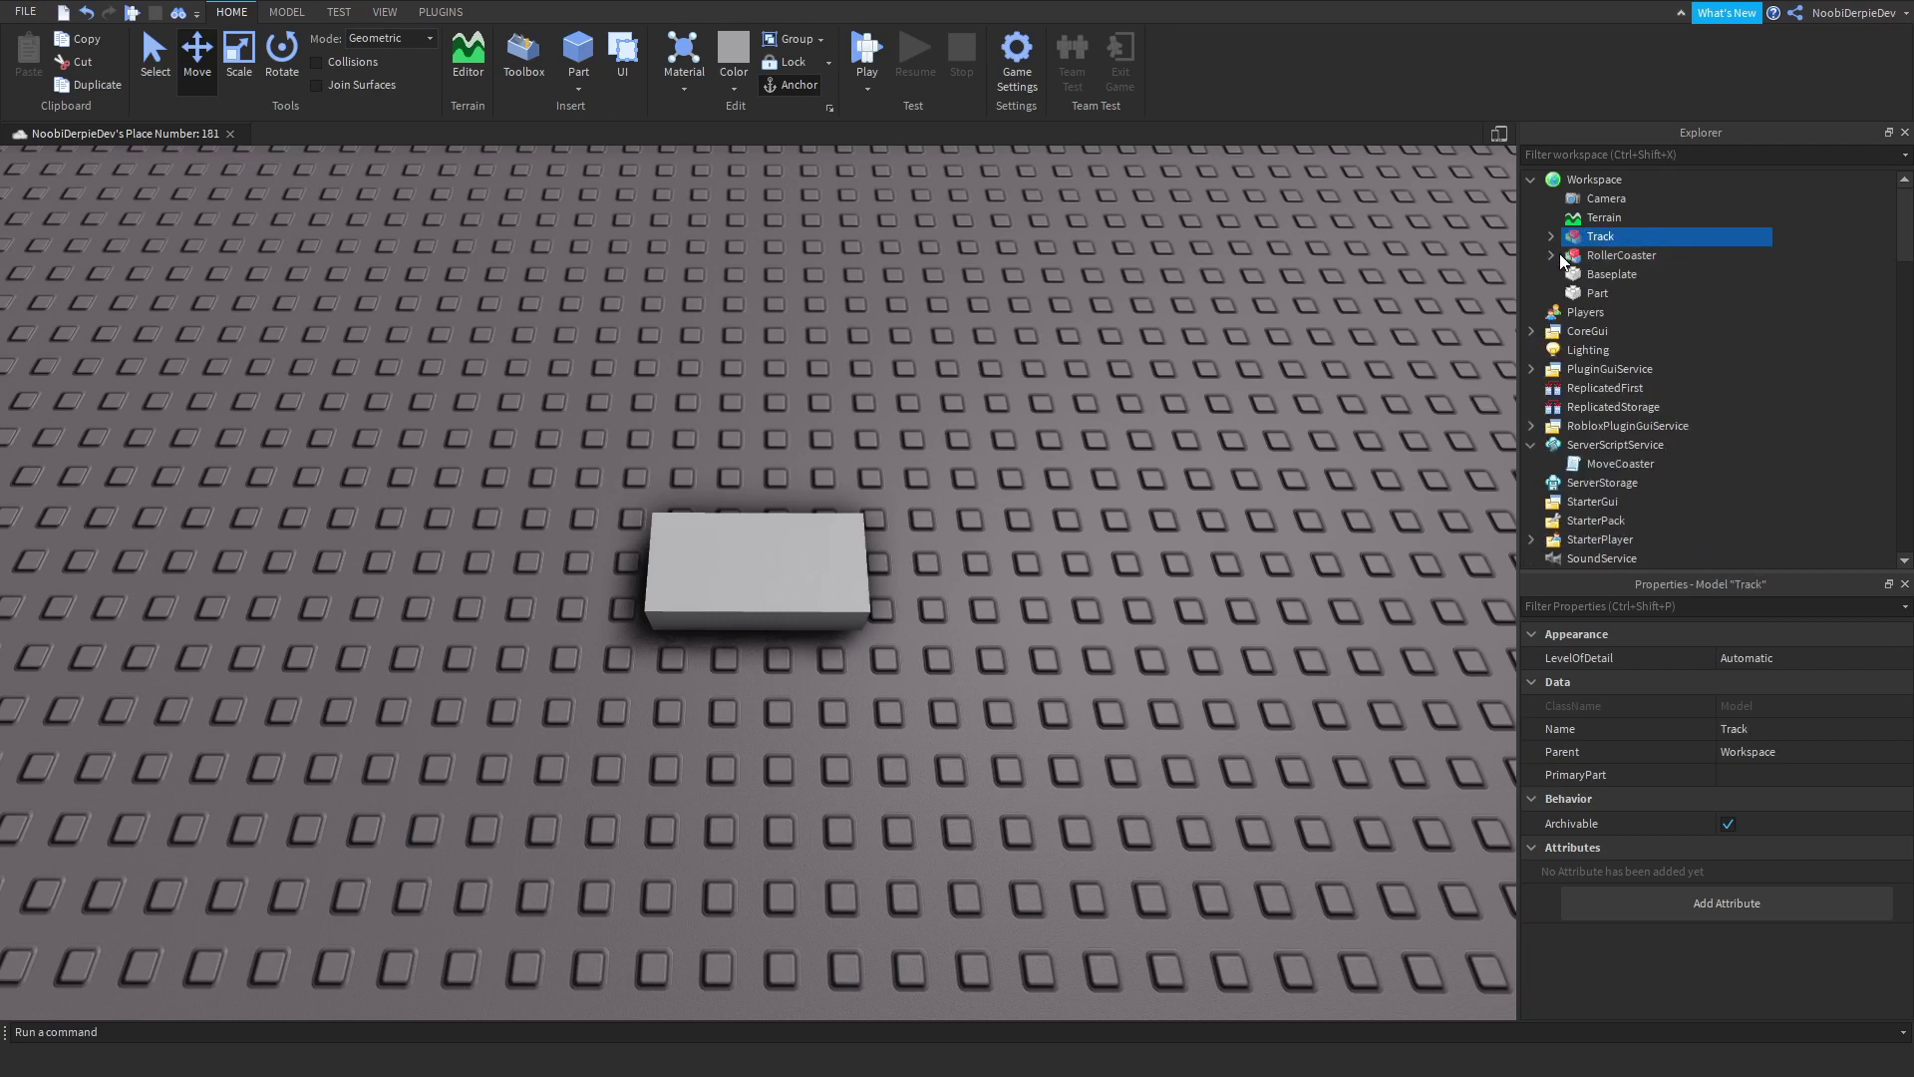
Step: Group the grey part into a Points model and rename the part 1
click(1595, 293)
key(ctrl+g)
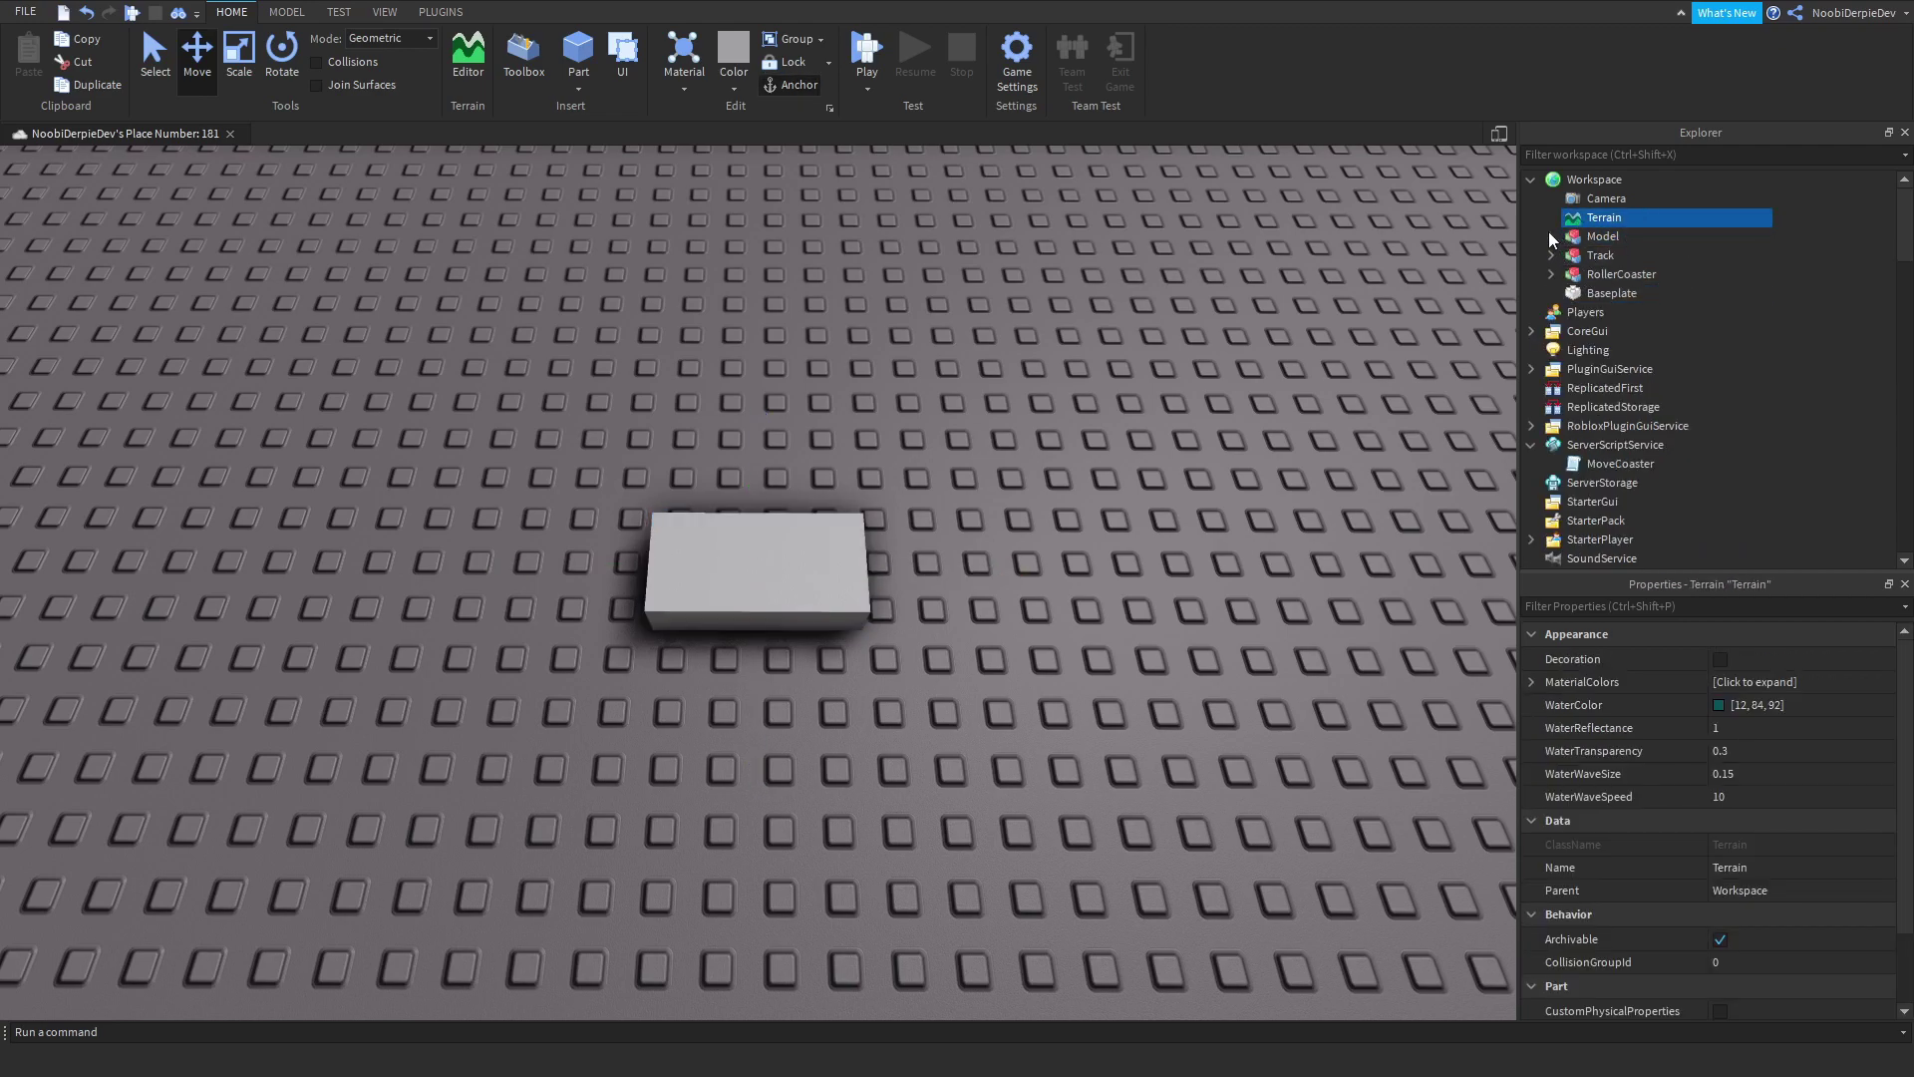
key(F2)
text(Points)
key(Return)
click(1619, 254)
key(F2)
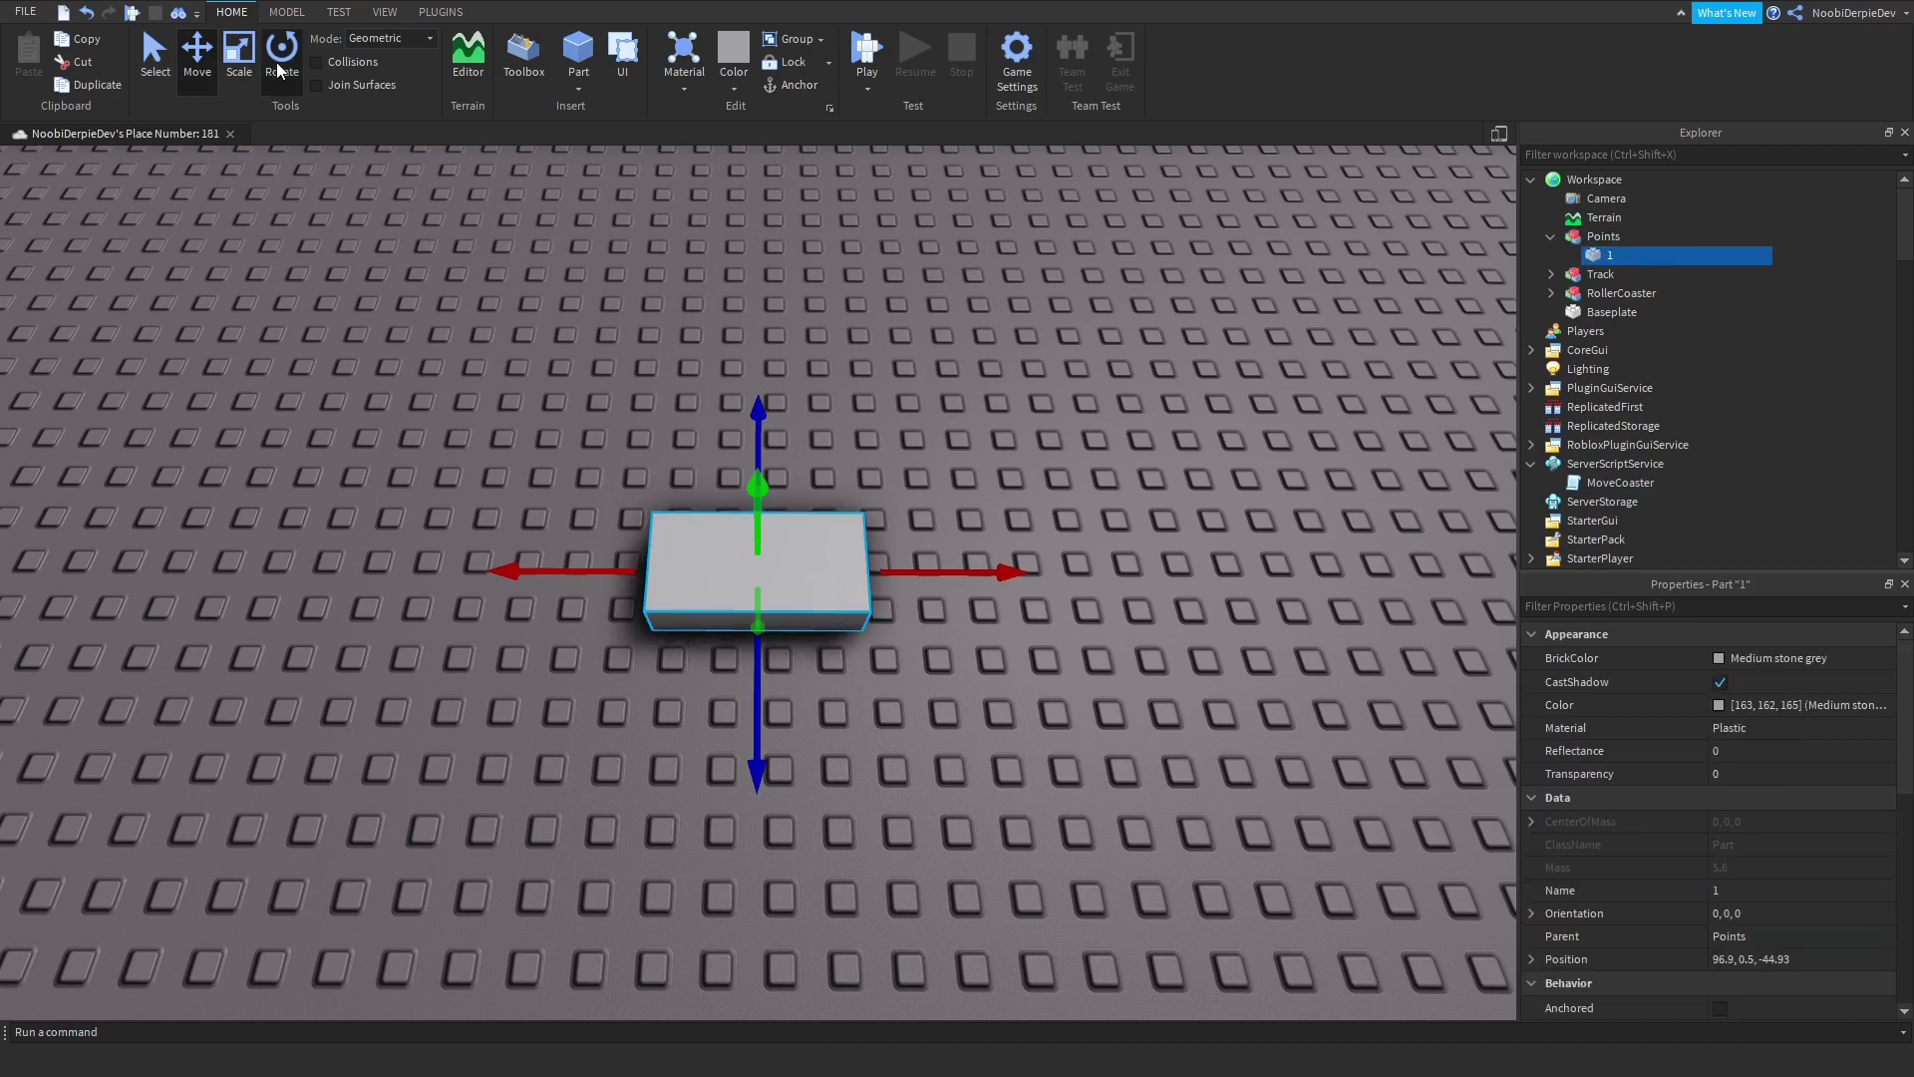
Step: Rotate part 1 a half-turn (180°) around its vertical axis
click(281, 60)
click(285, 13)
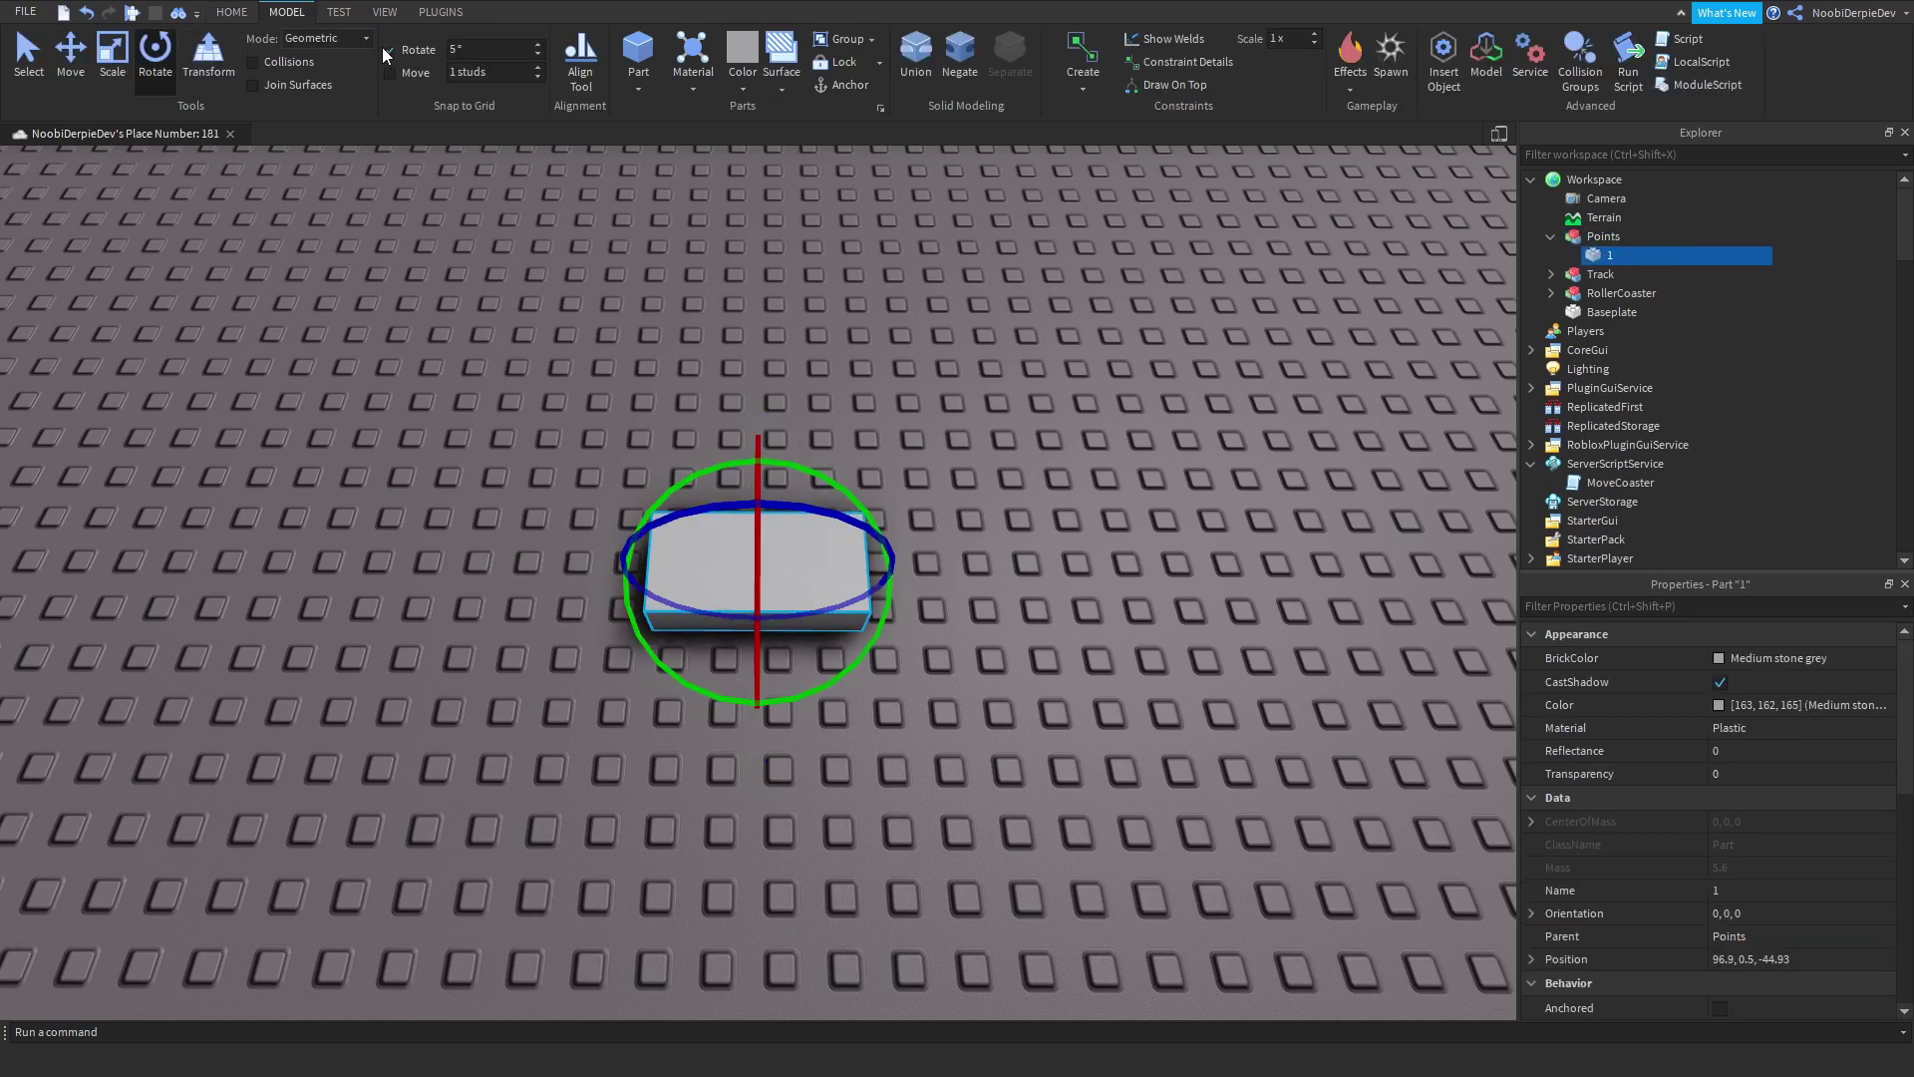
click(231, 12)
drag(793, 658, 668, 761)
right_drag(667, 760, 915, 686)
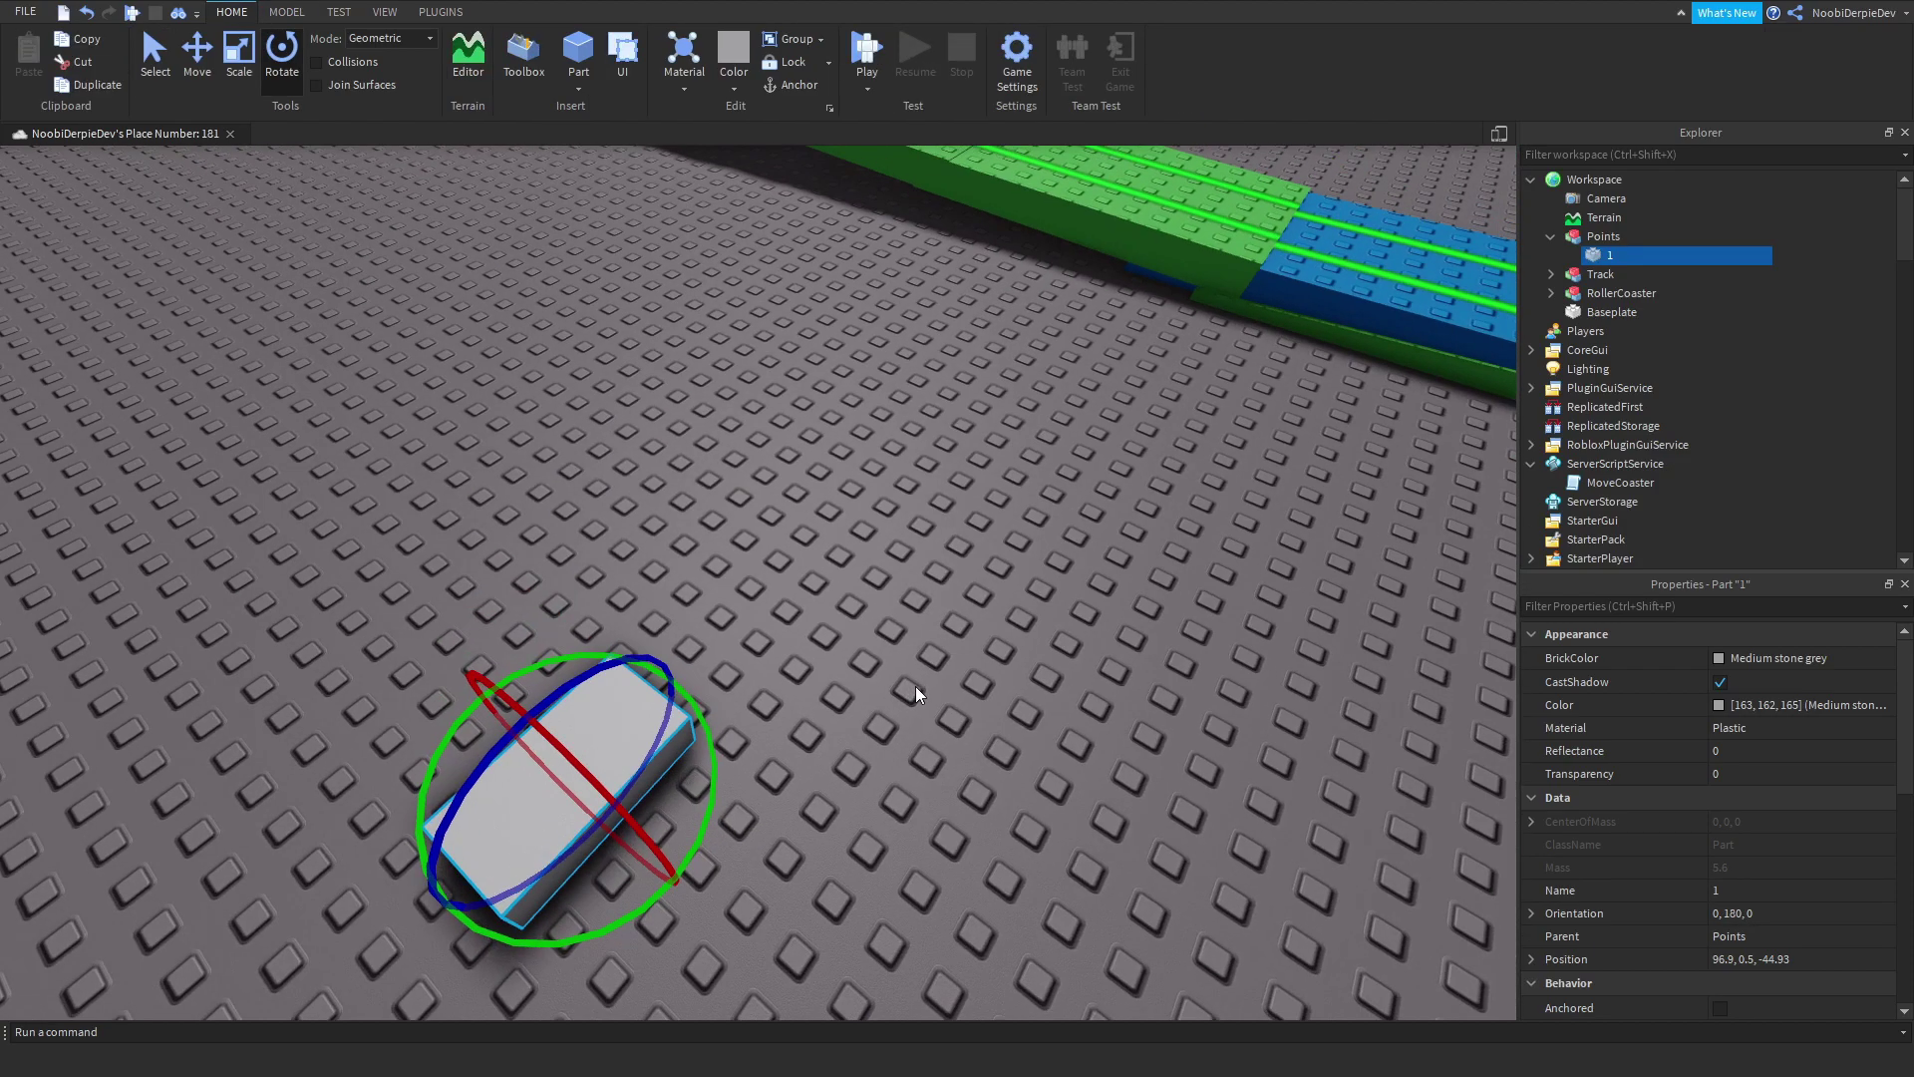
right_drag(1204, 408, 1047, 450)
Step: Duplicate part 1 twice to make point parts 2 and 3
key(ctrl+d)
key(F2)
text(2)
key(Return)
key(ctrl+d)
Step: Move all three point parts over the track and raise them above its surface
shift+click(1610, 254)
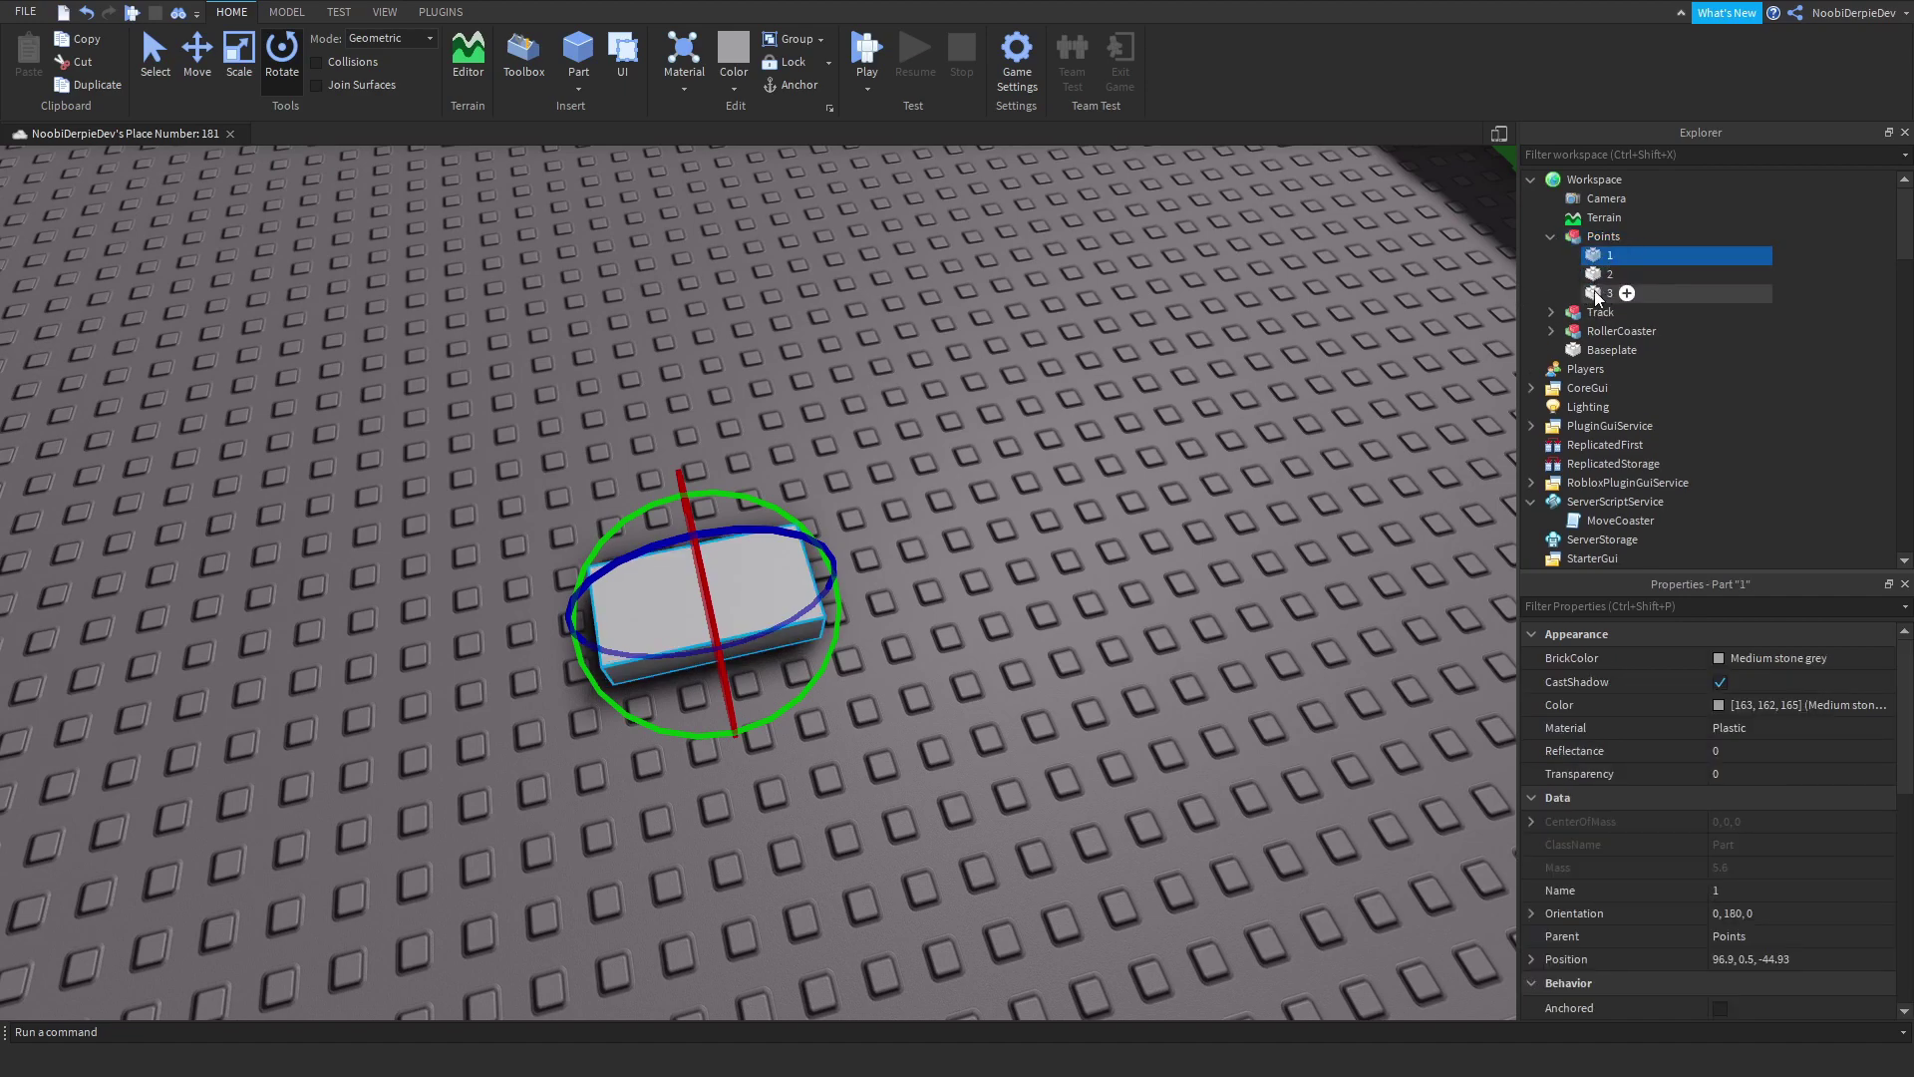
key(ctrl+2)
drag(703, 584, 904, 488)
drag(825, 538, 842, 532)
drag(794, 357, 795, 285)
right_drag(898, 525, 871, 430)
Step: Slide point 2 farther along the track
click(886, 461)
drag(872, 472, 852, 473)
right_drag(897, 598, 838, 569)
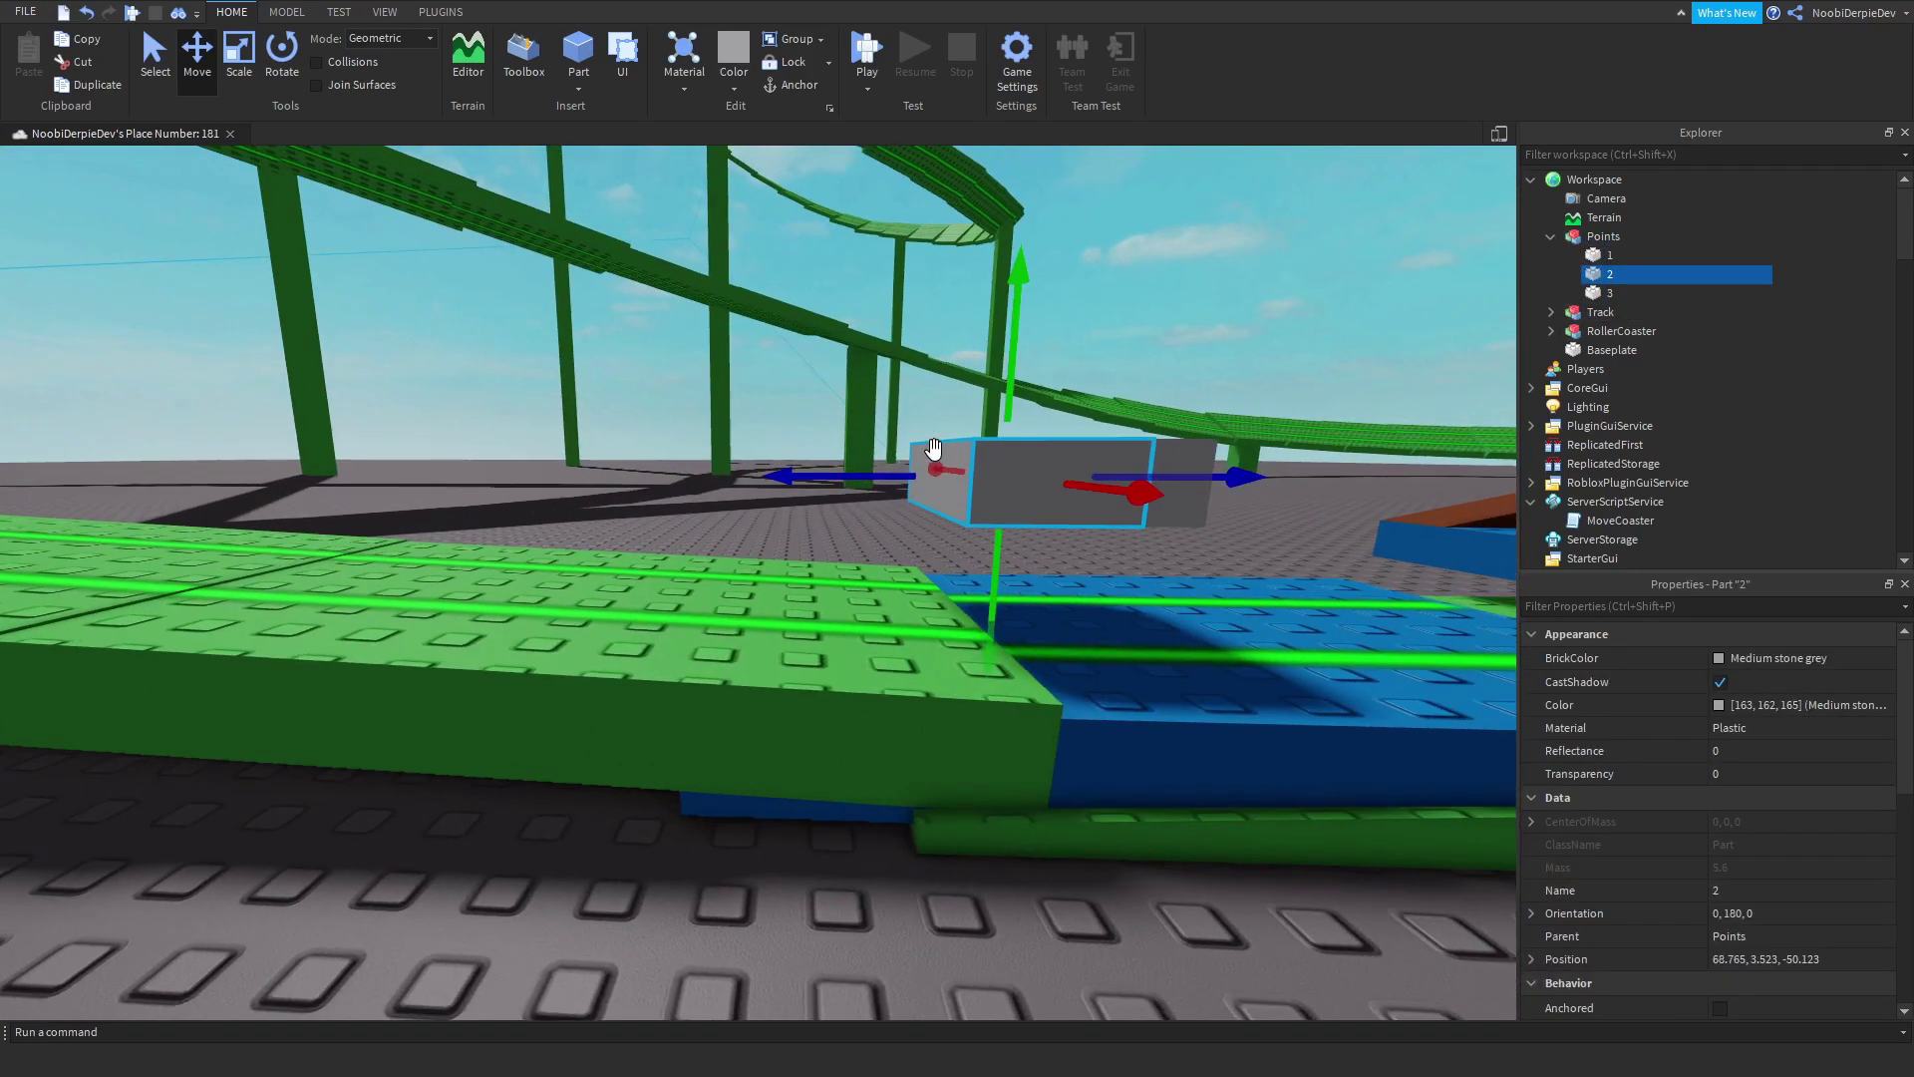
Step: Move point 3 farther up the track, tilt it slightly and raise it a little
click(1610, 292)
drag(833, 451, 793, 449)
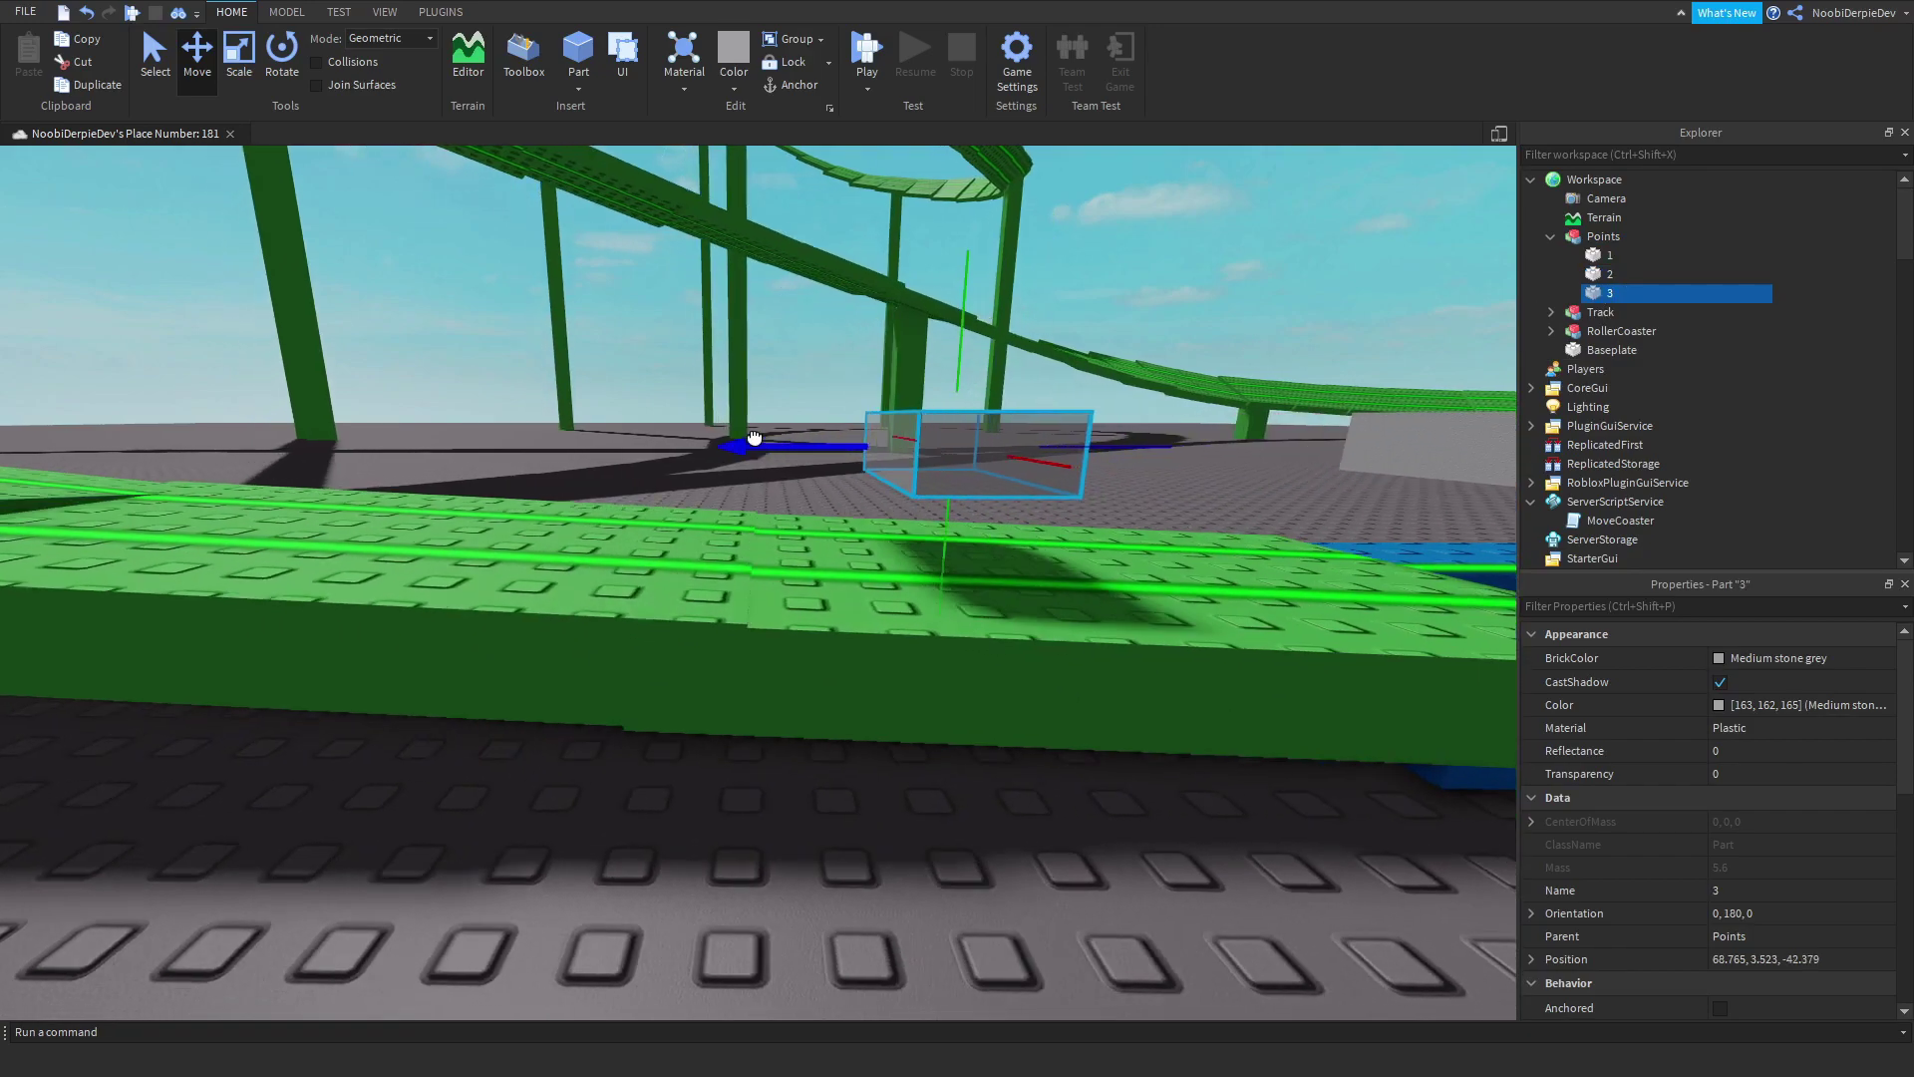
right_drag(898, 598, 778, 568)
click(281, 58)
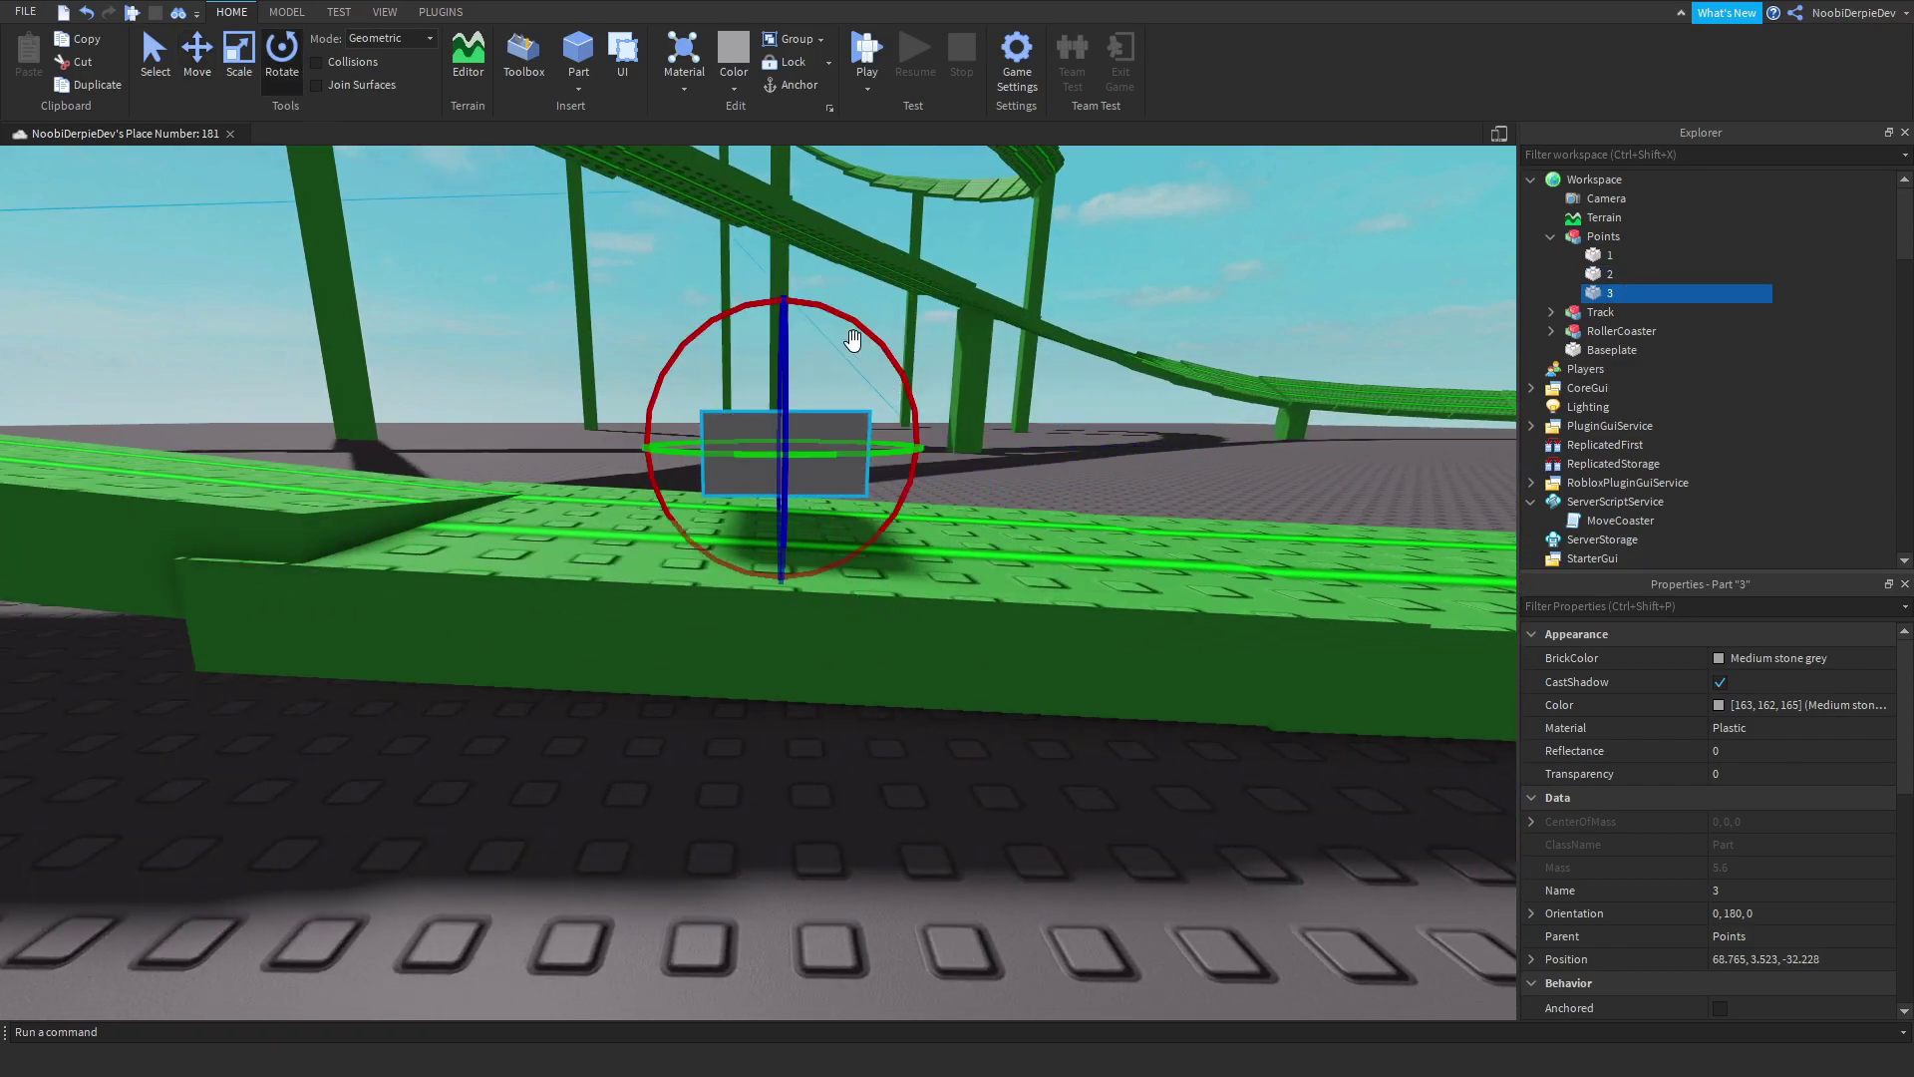
mouse_move(848, 335)
mouse_down()
mouse_move(864, 325)
mouse_move(787, 299)
mouse_up()
click(197, 57)
right_drag(748, 449, 973, 374)
scroll(748, 449, down, 5)
click(1600, 180)
right_drag(837, 450, 912, 319)
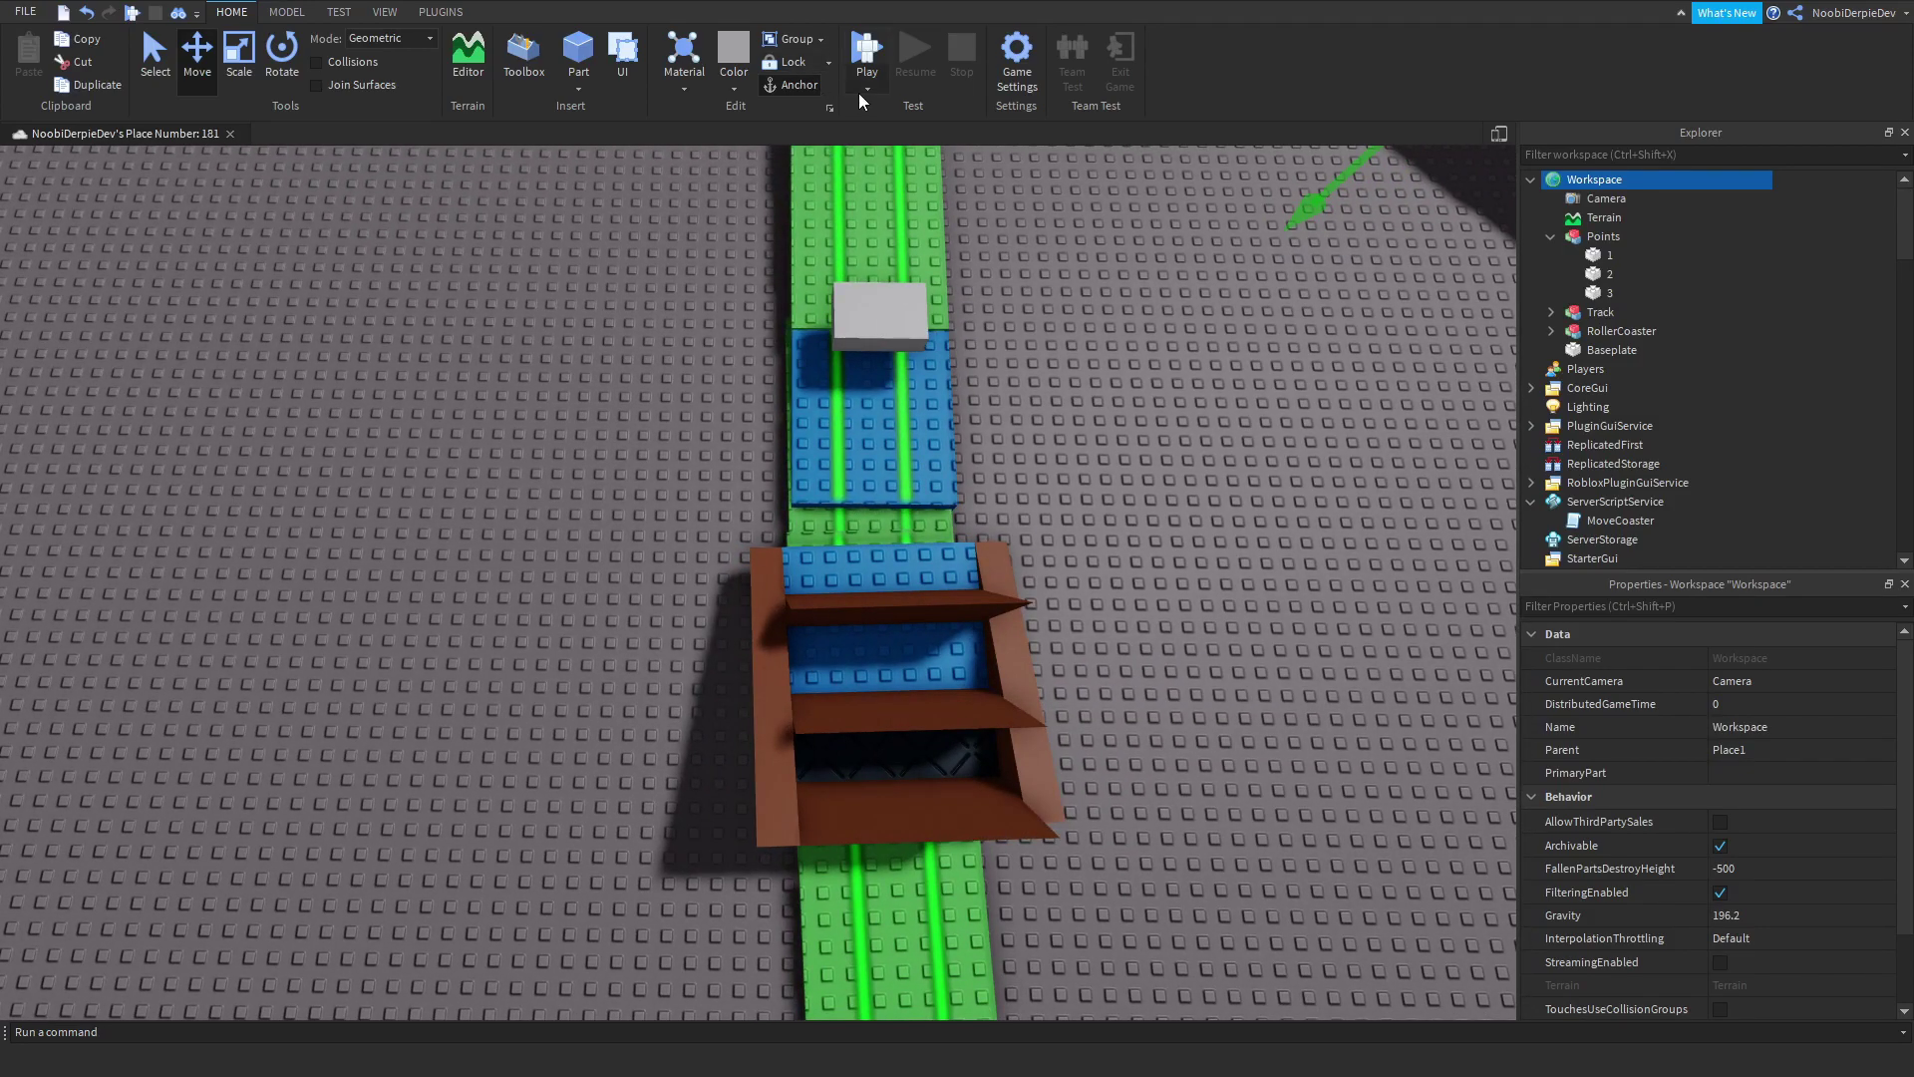
key(F5)
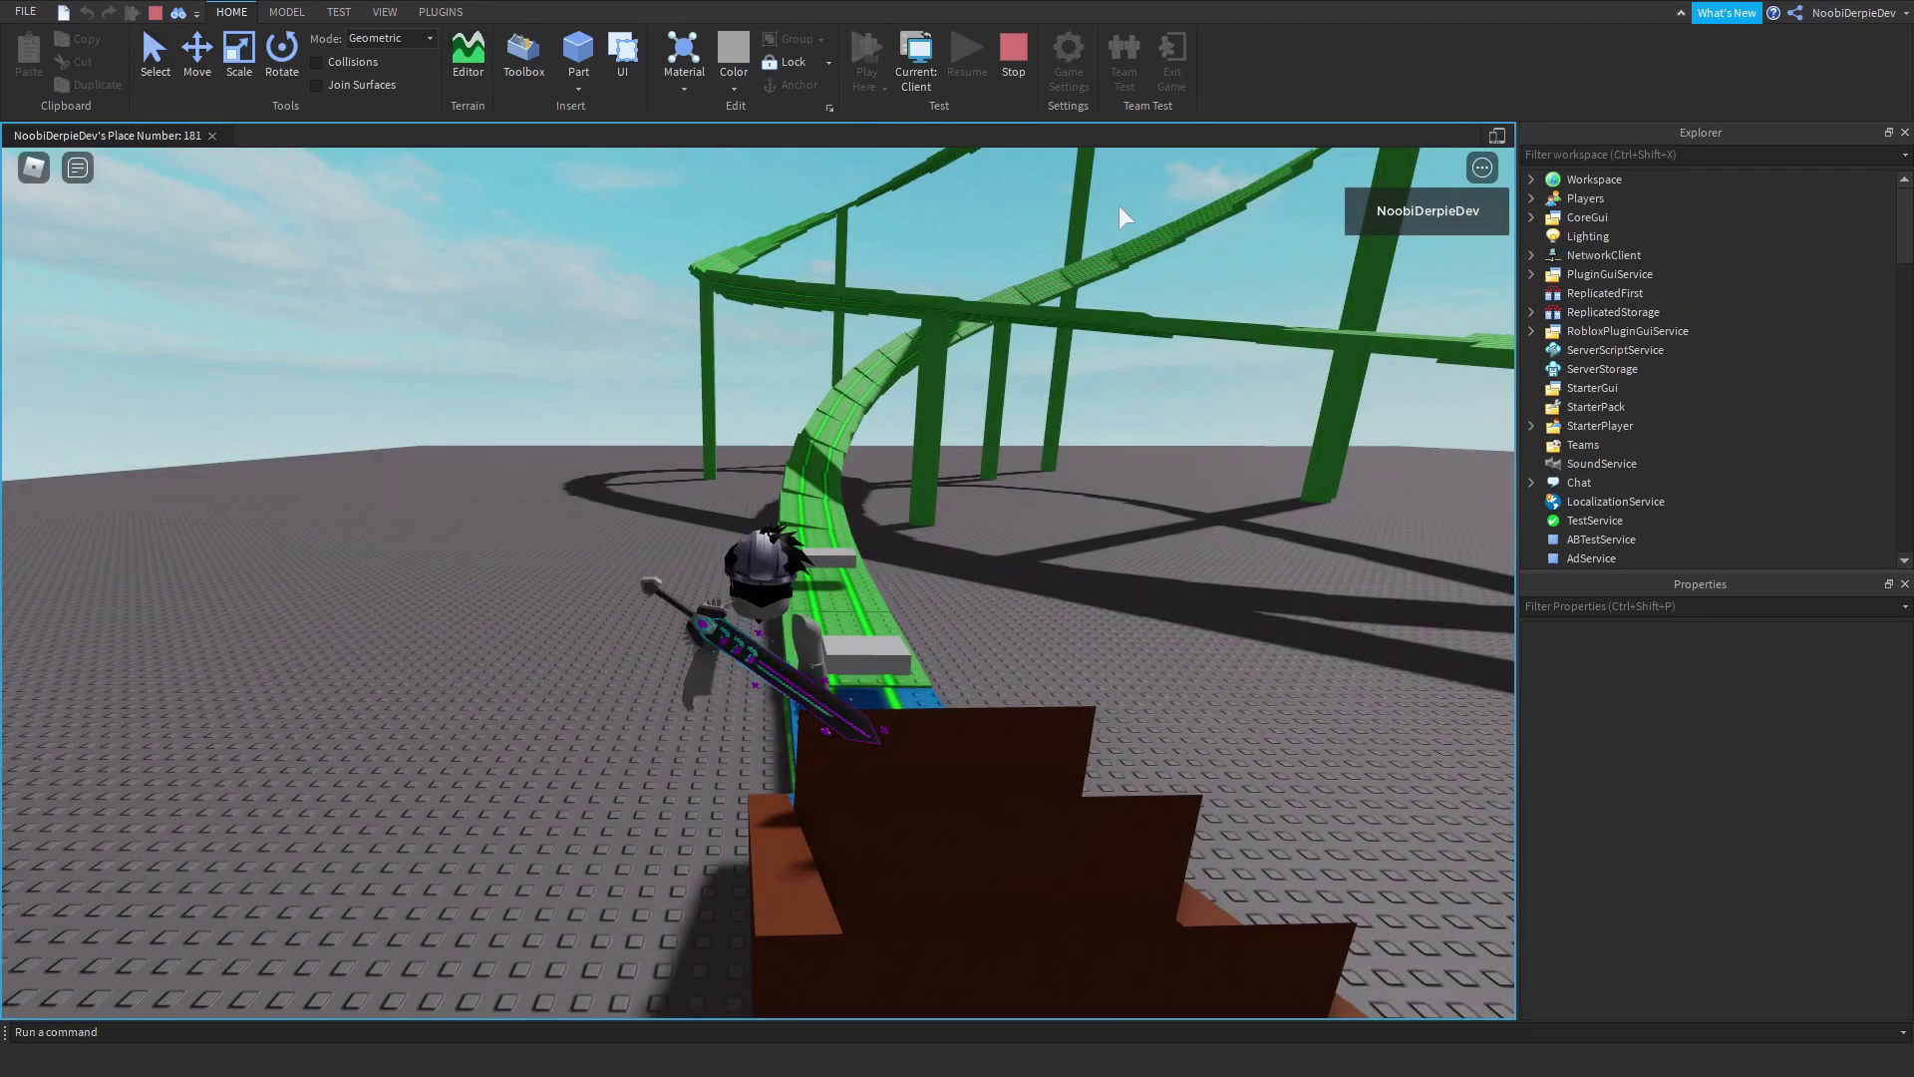
right_drag(1118, 204, 971, 606)
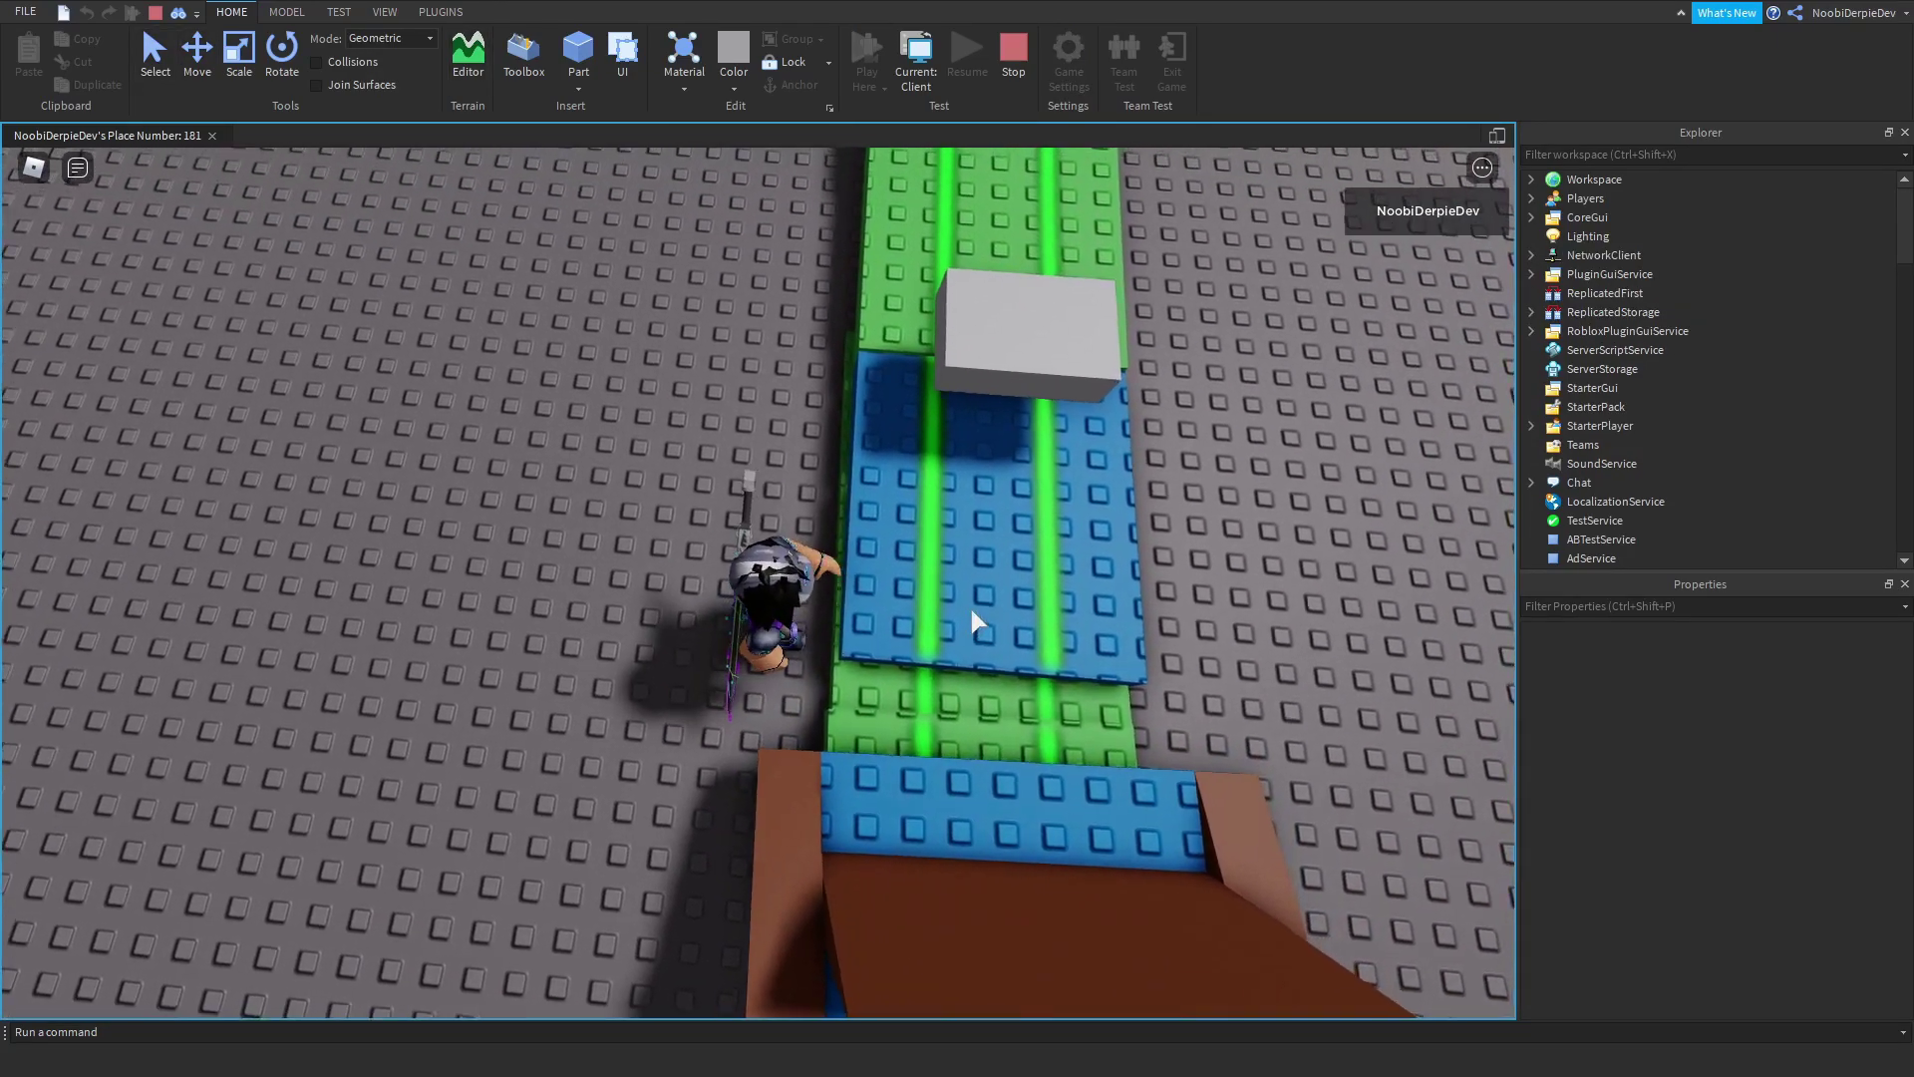
key(w)
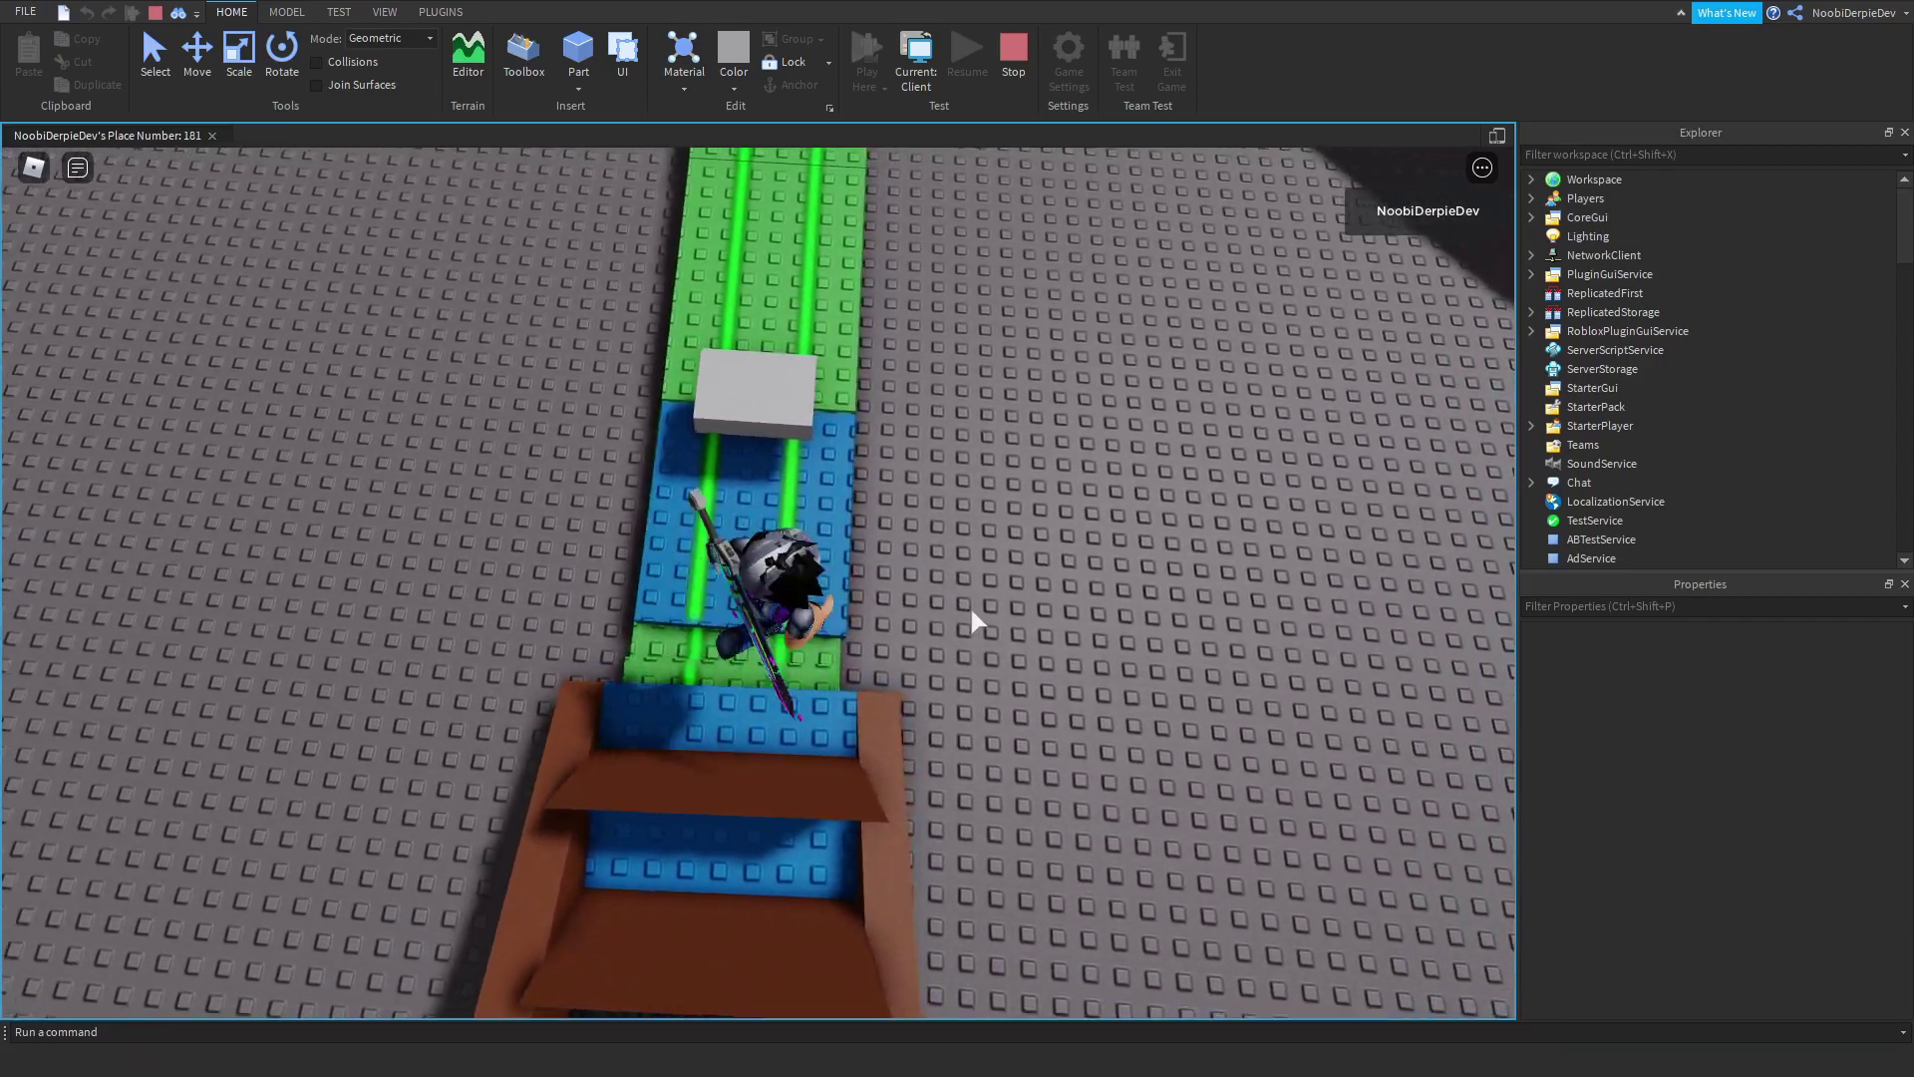
right_drag(971, 605, 1144, 613)
key(F9)
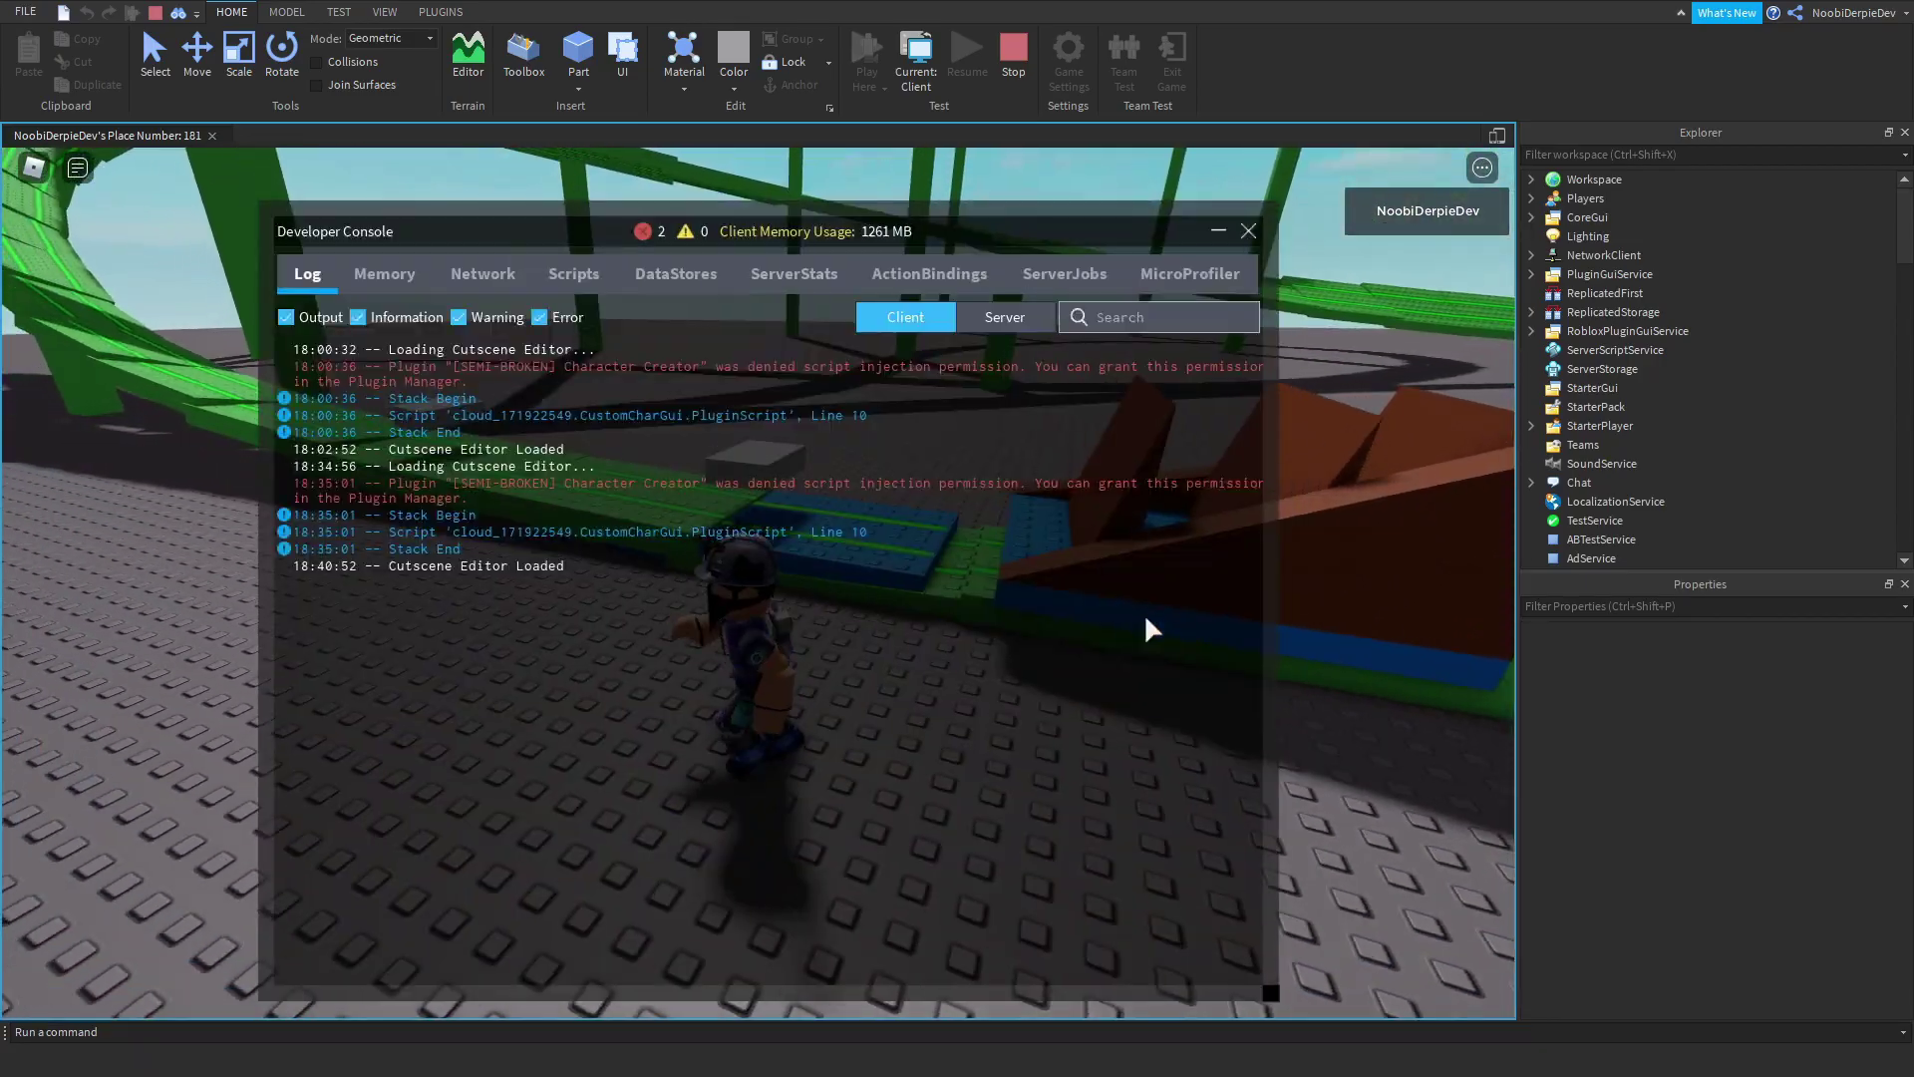
key(F9)
key(F9)
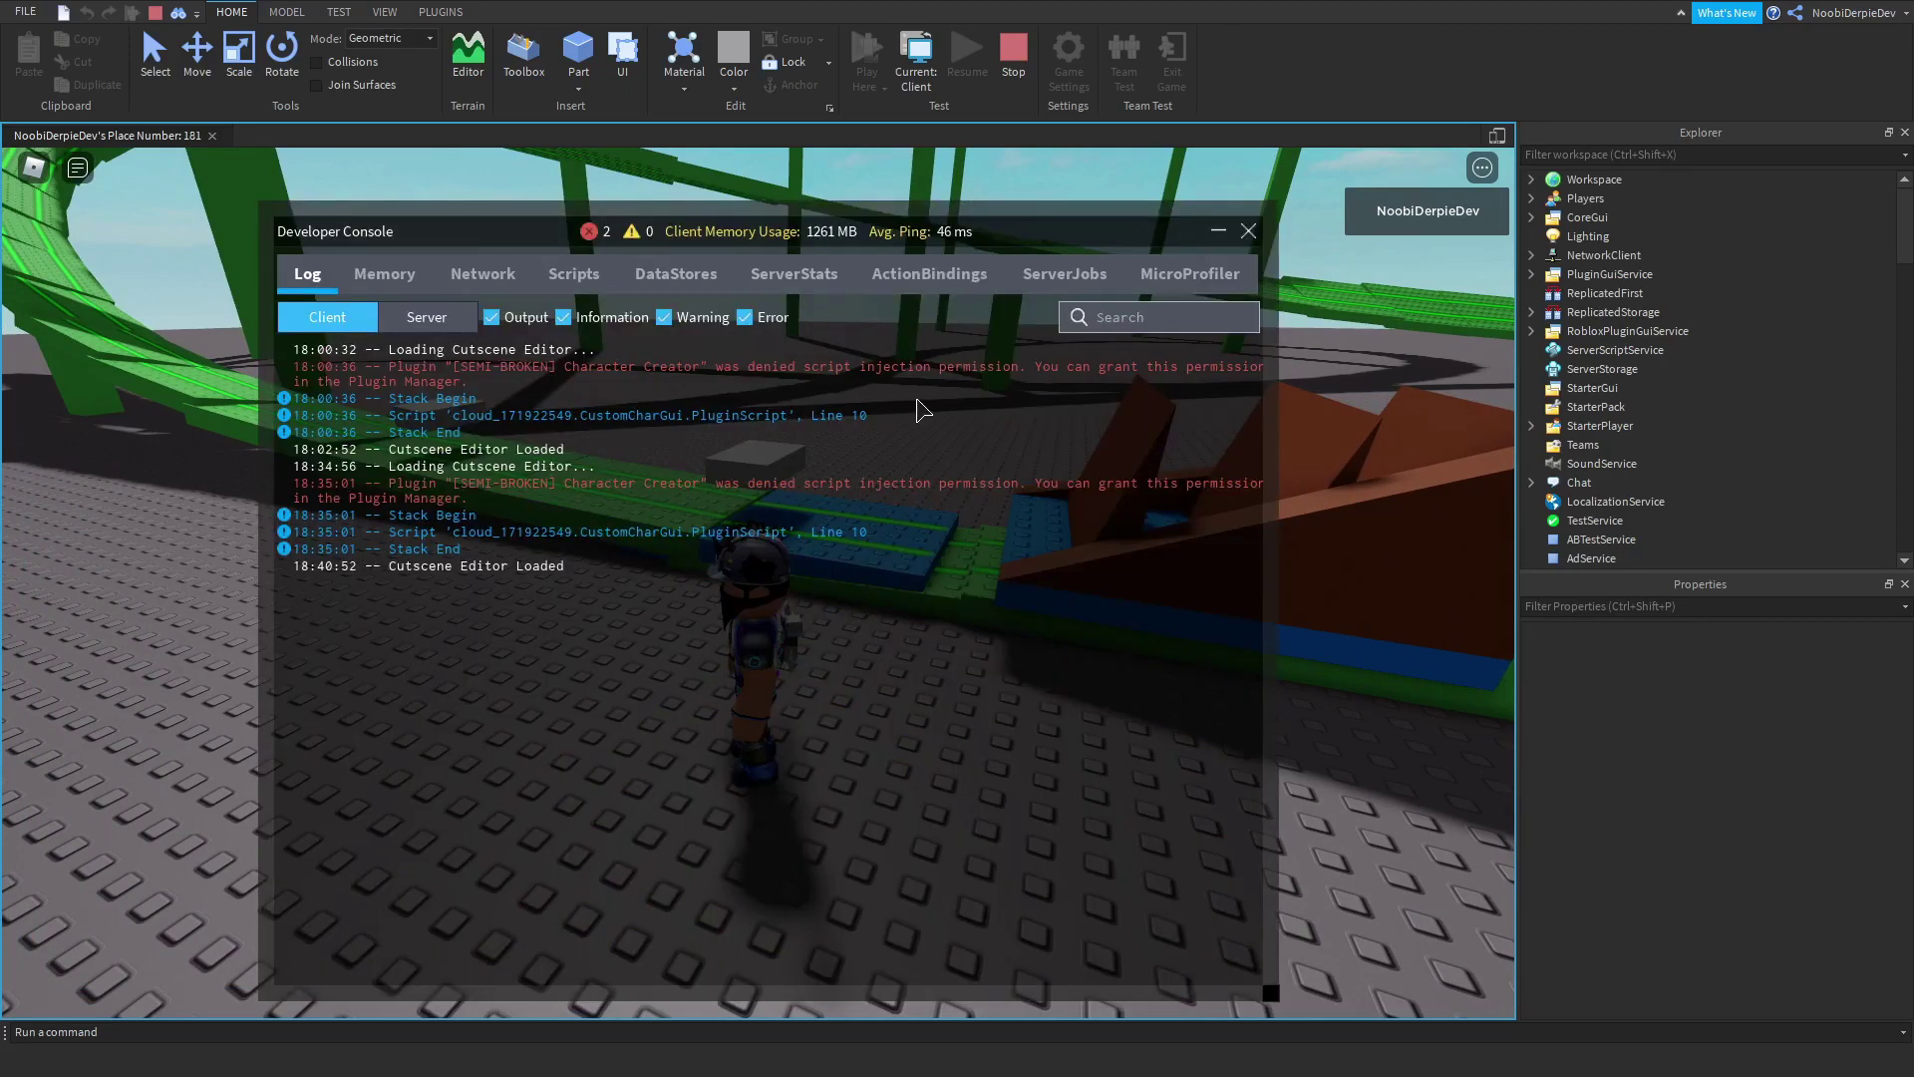
key(F9)
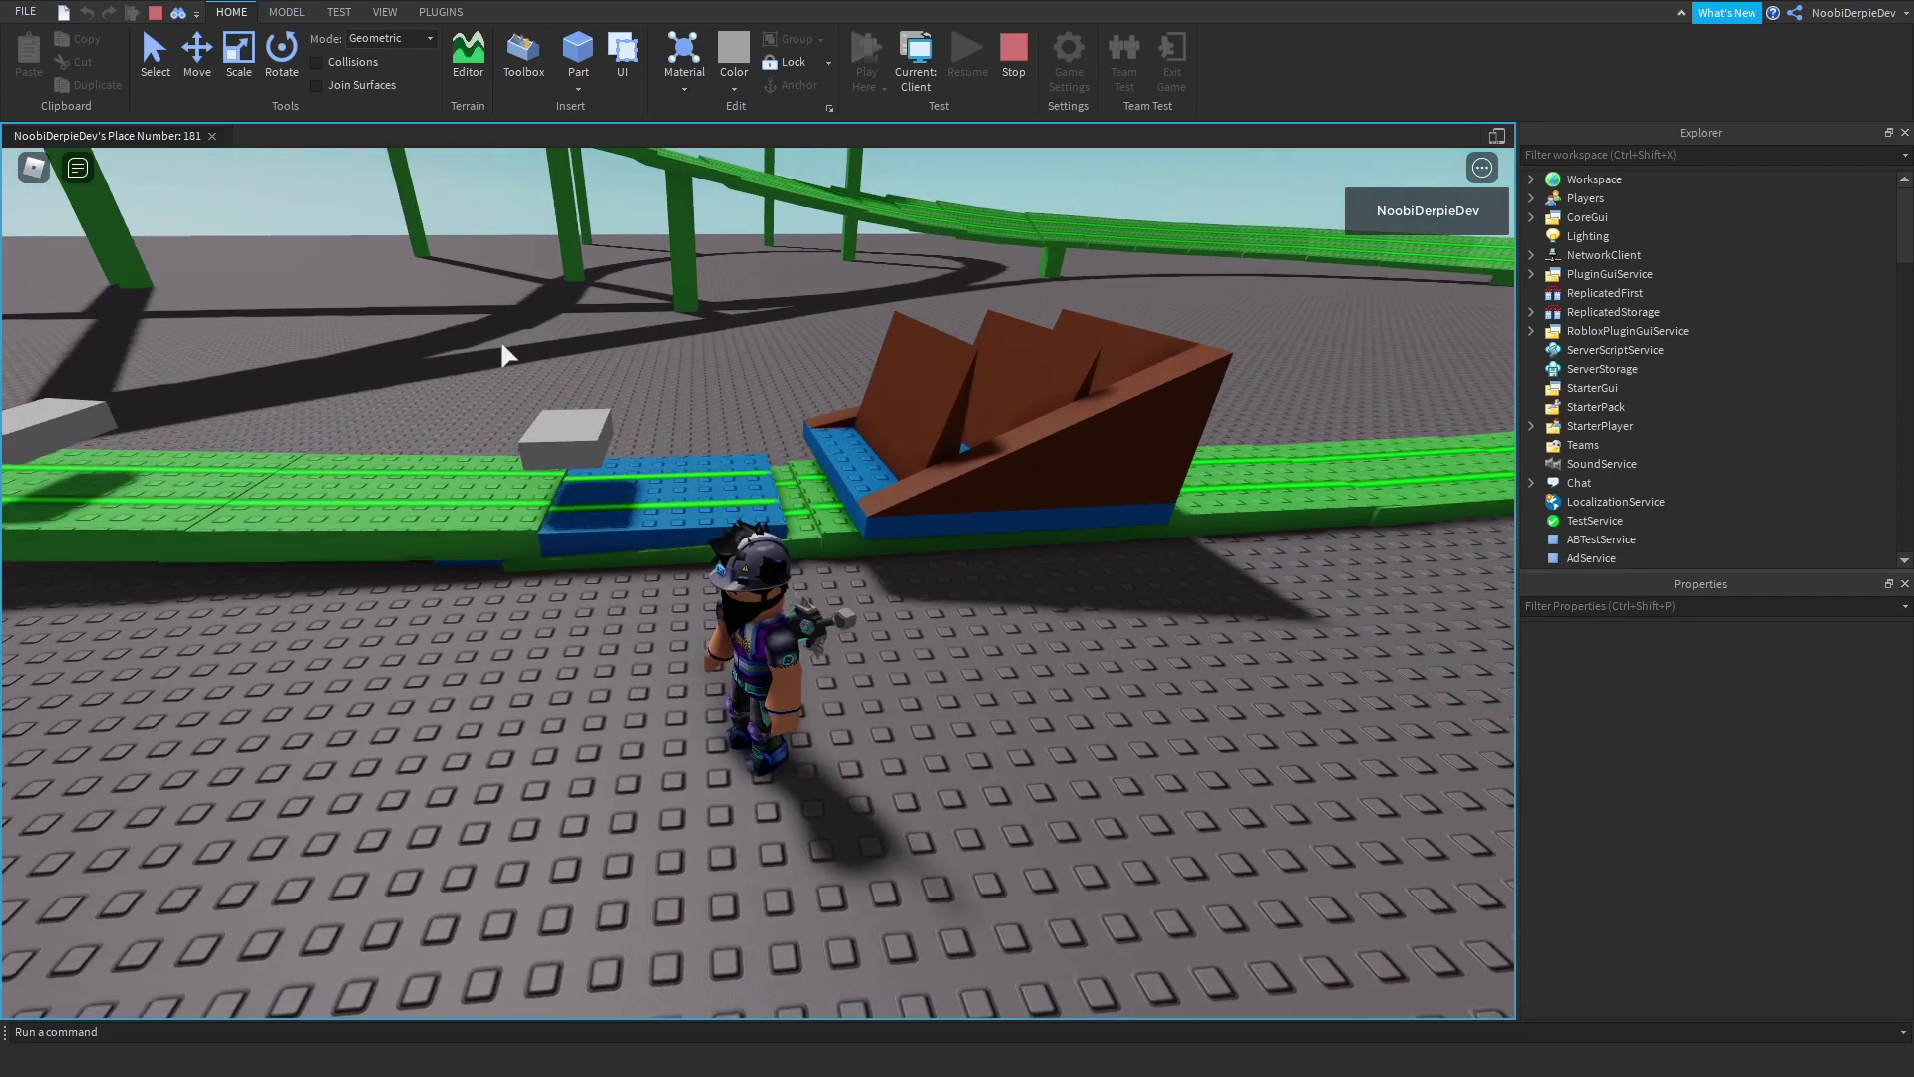
right_drag(499, 340, 544, 429)
right_drag(961, 604, 962, 606)
scroll(962, 604, down, 3)
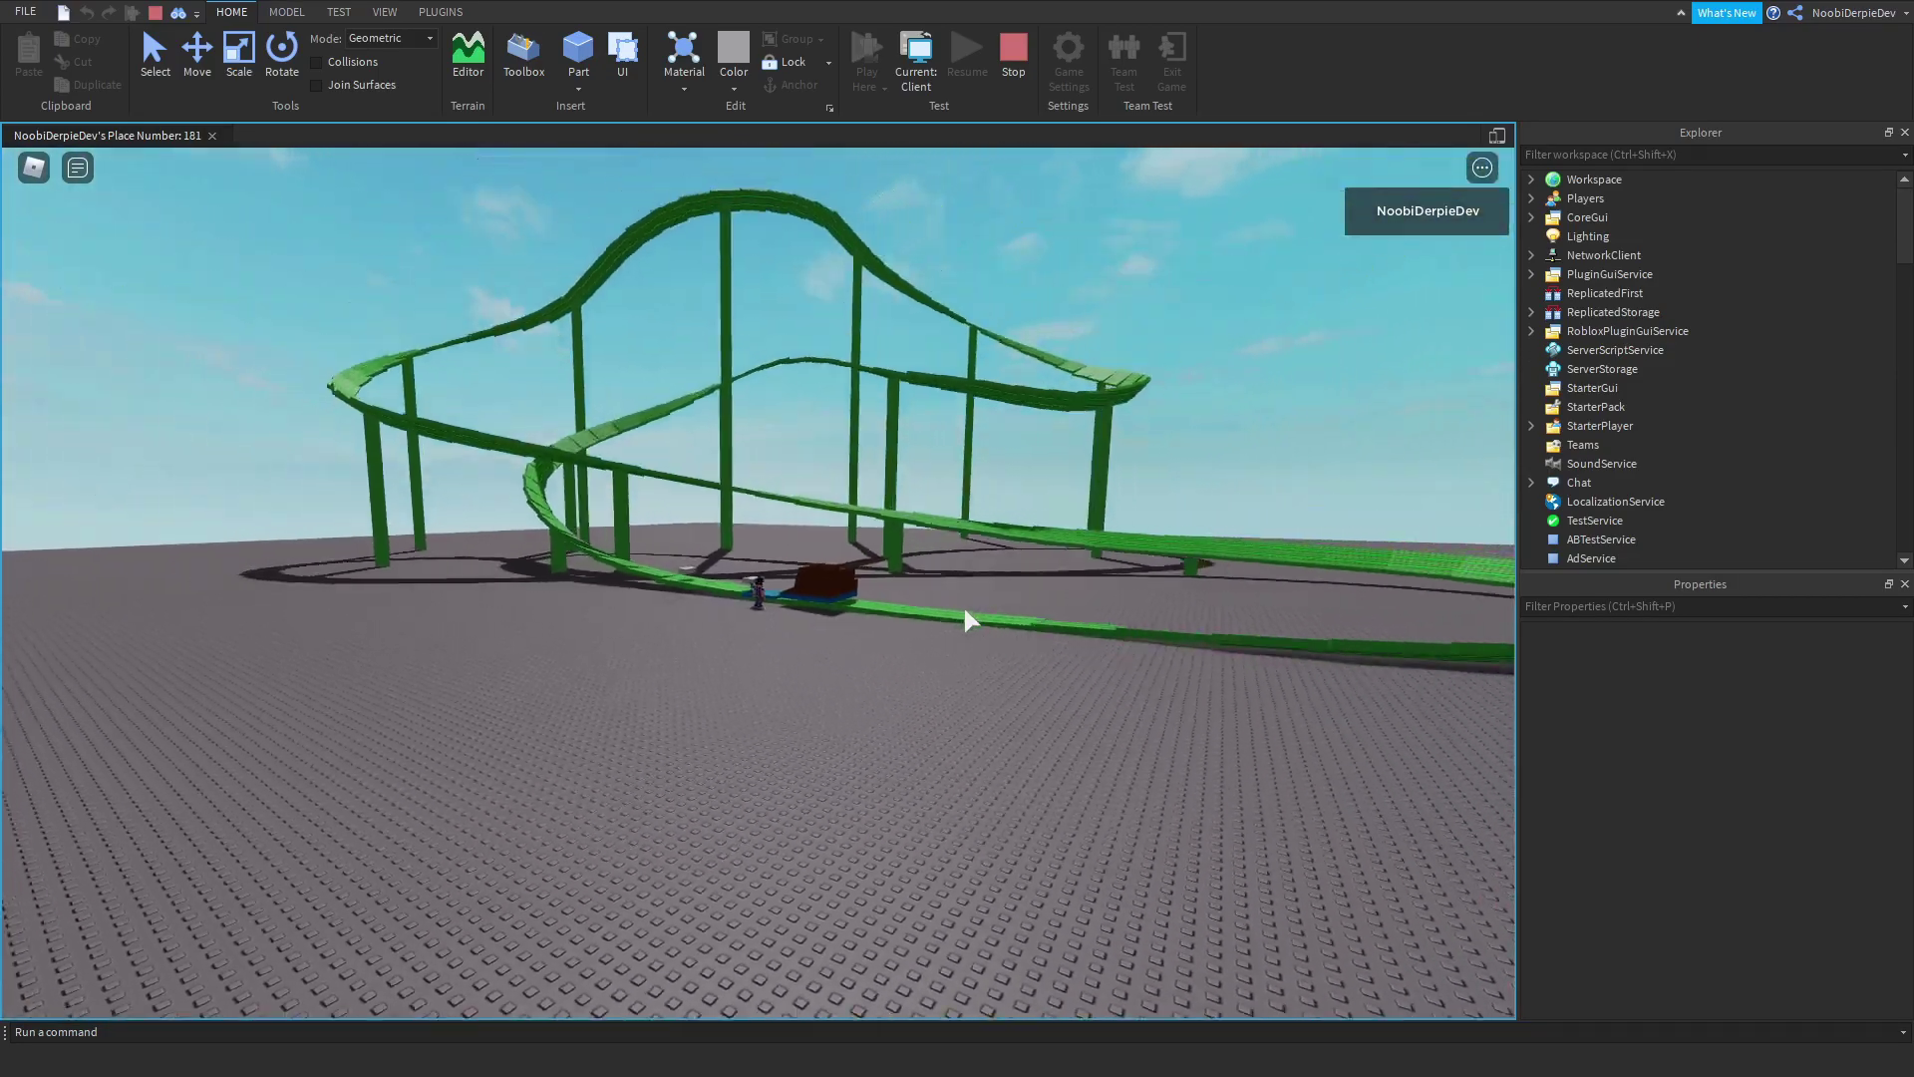
scroll(961, 606, up, 5)
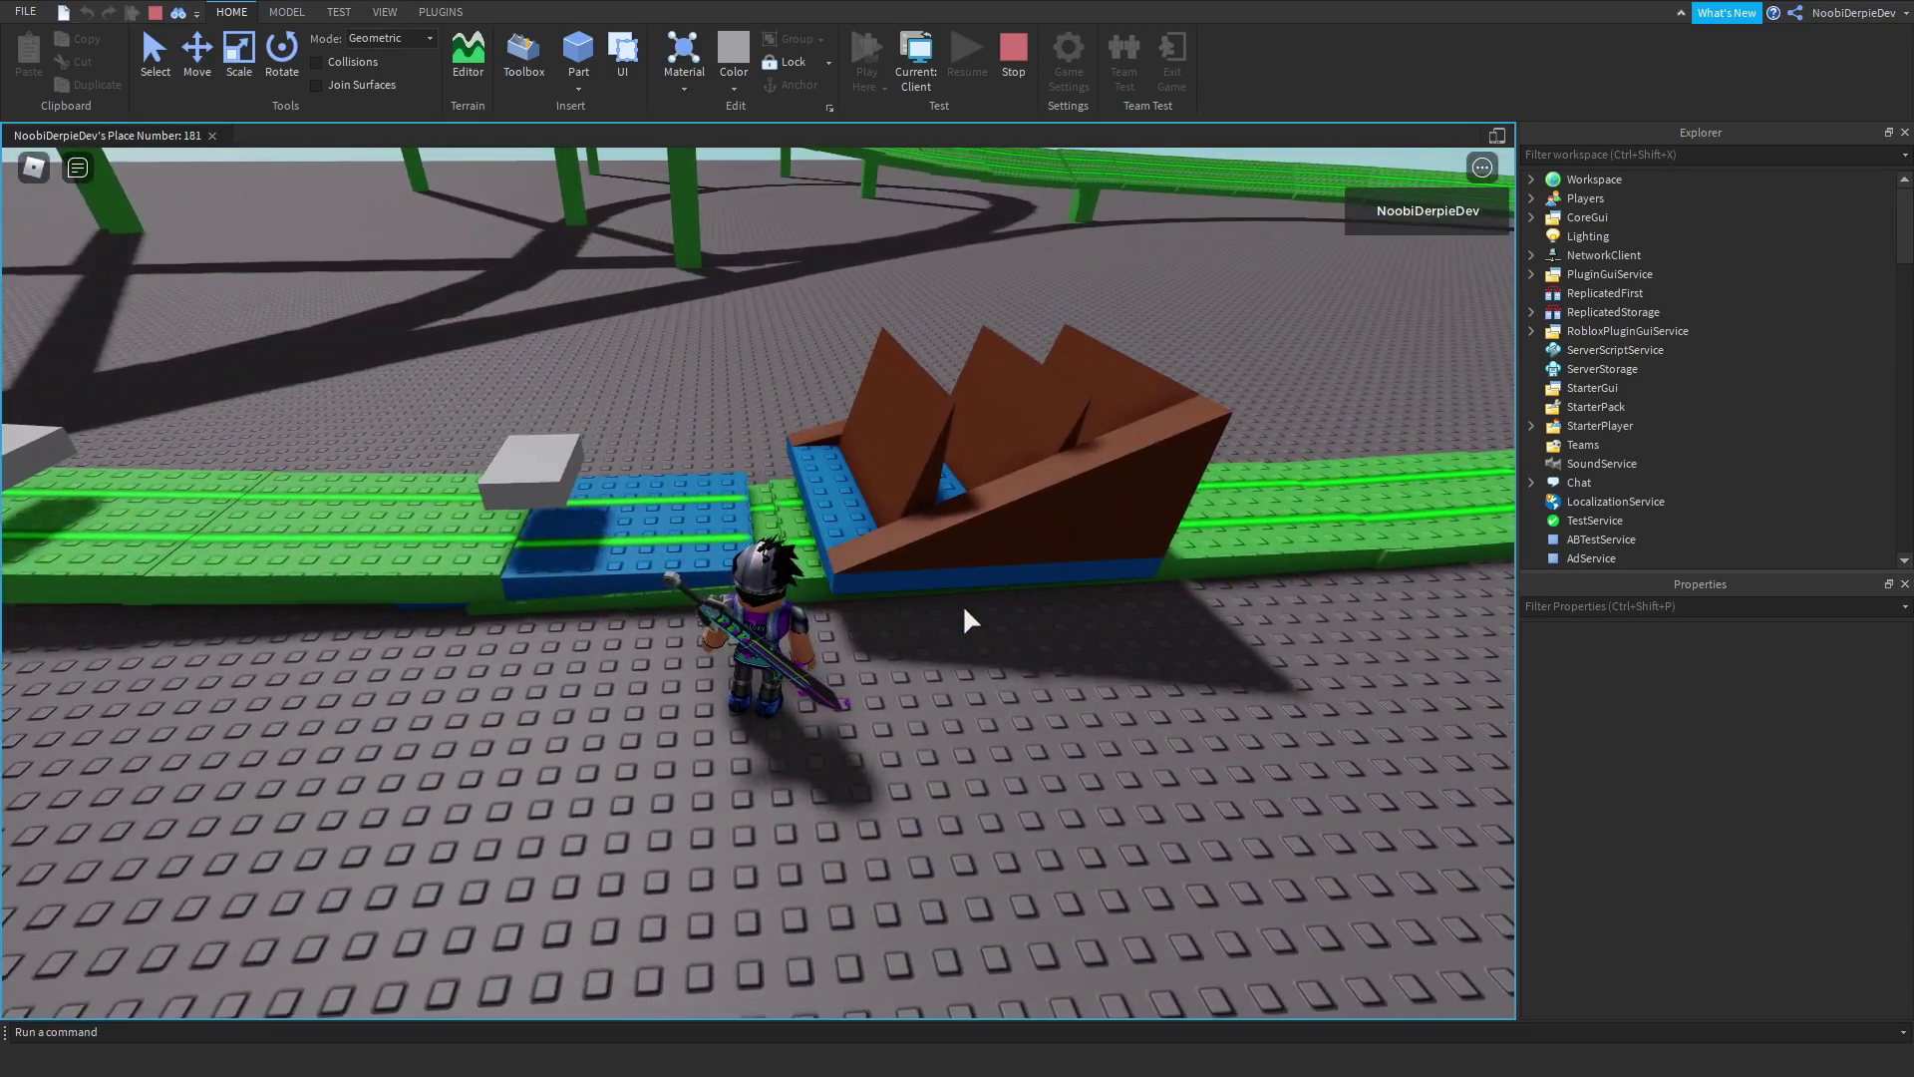
key(F9)
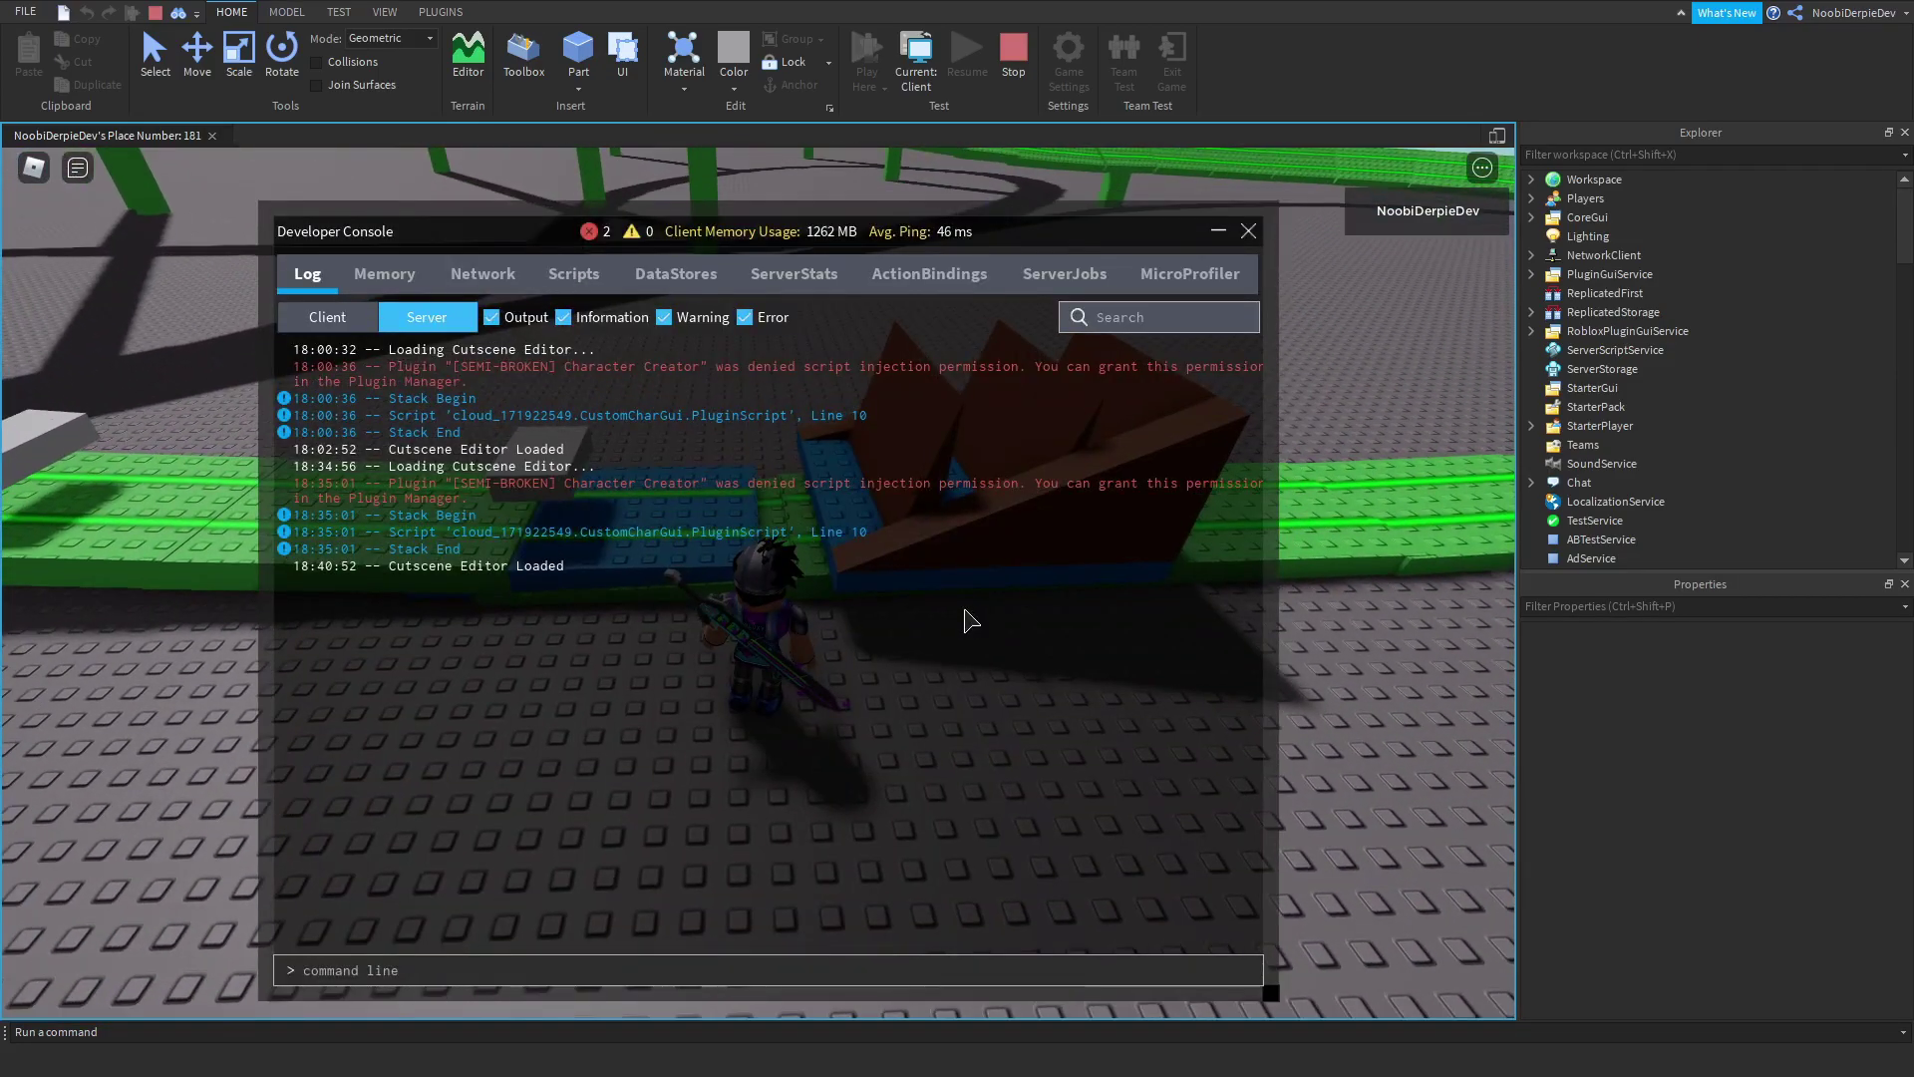
click(317, 317)
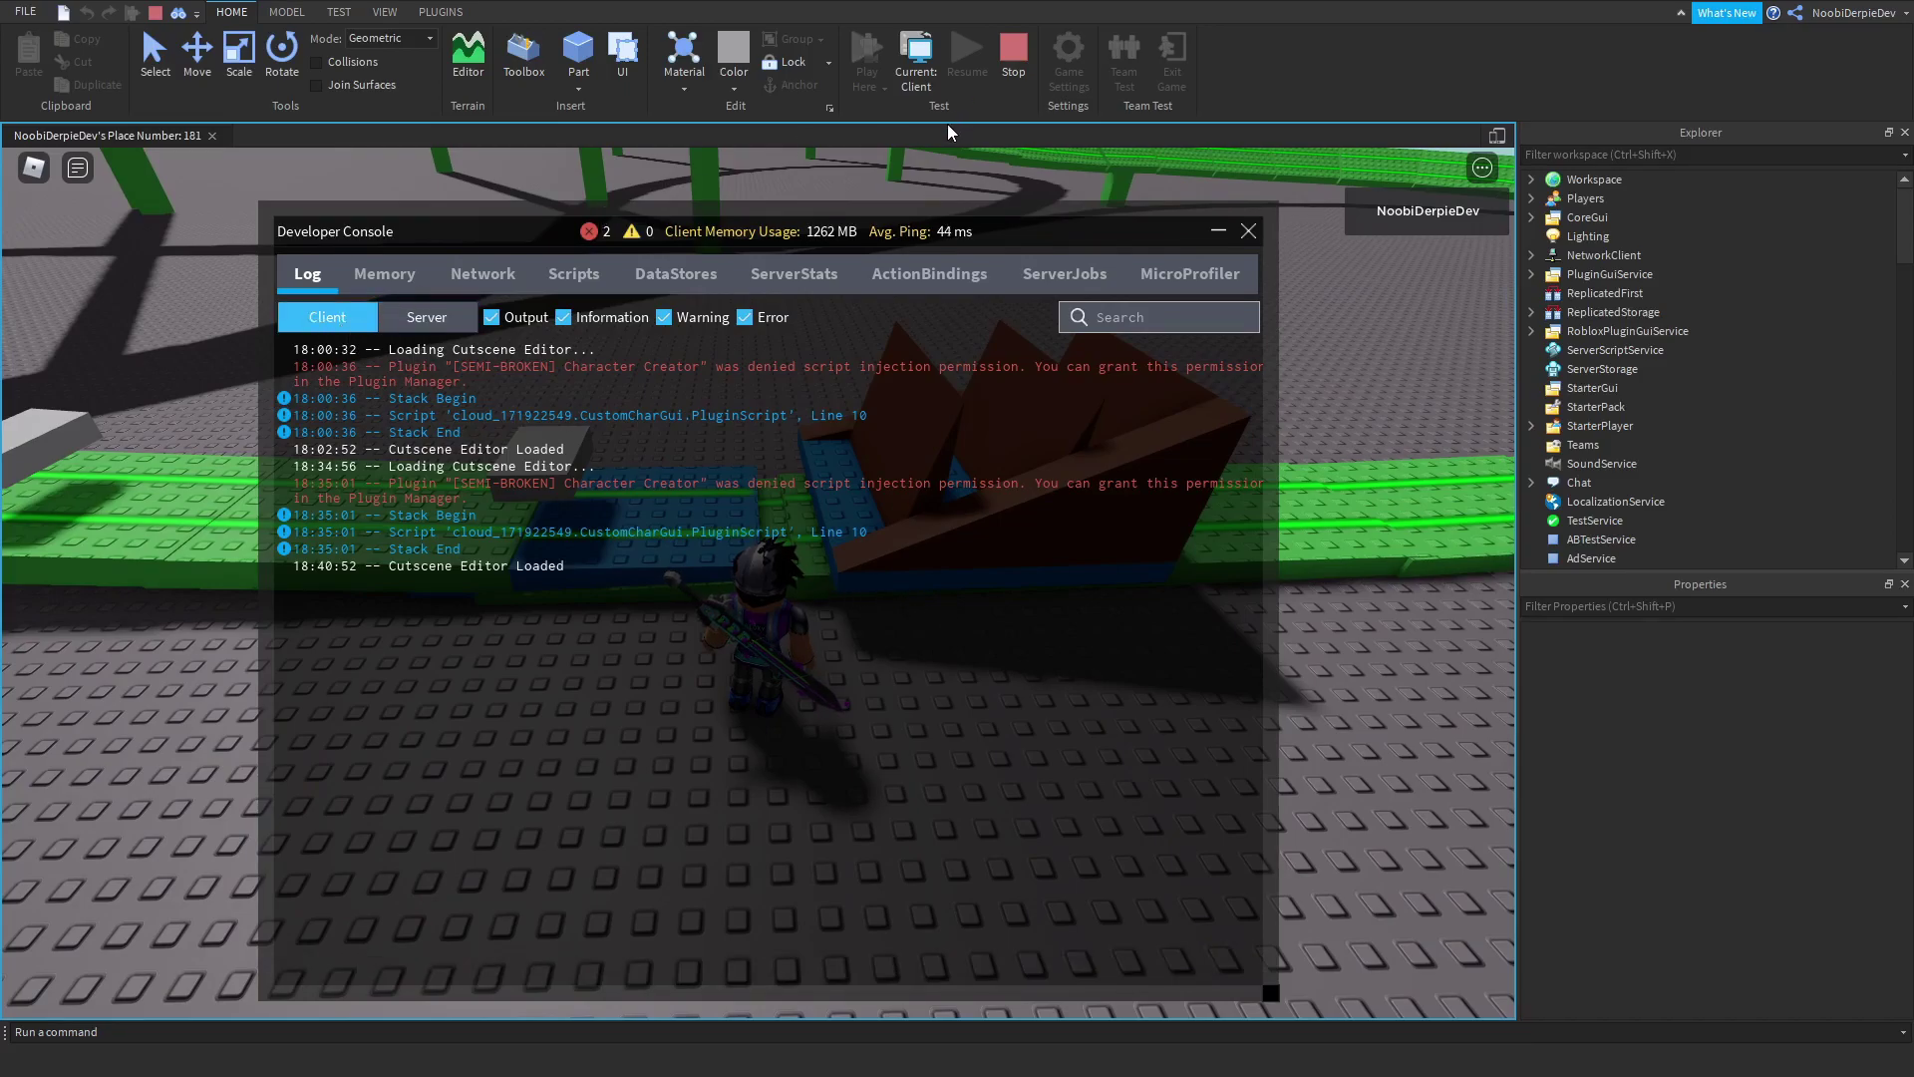
key(F9)
Step: Stop the test run and open the MoveCoaster script
click(1013, 61)
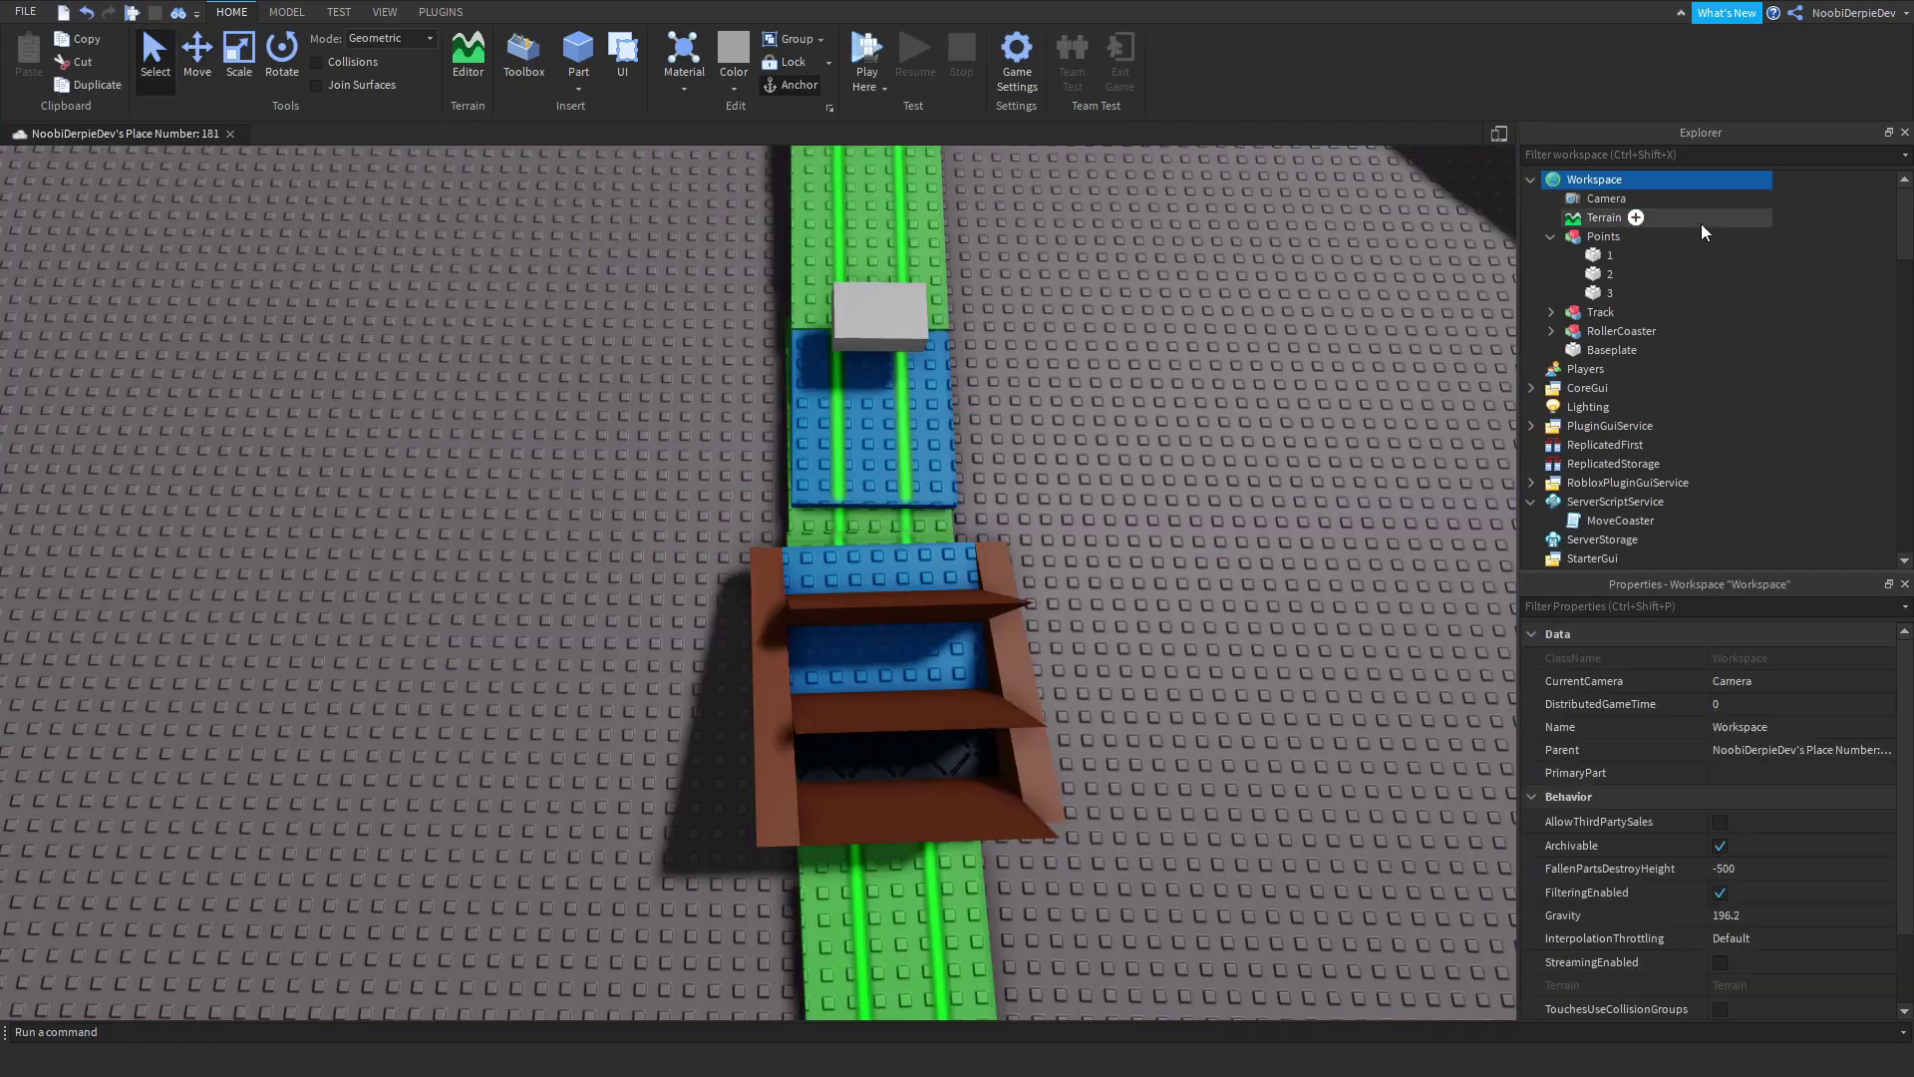
click(1597, 255)
scroll(1587, 297, down, 3)
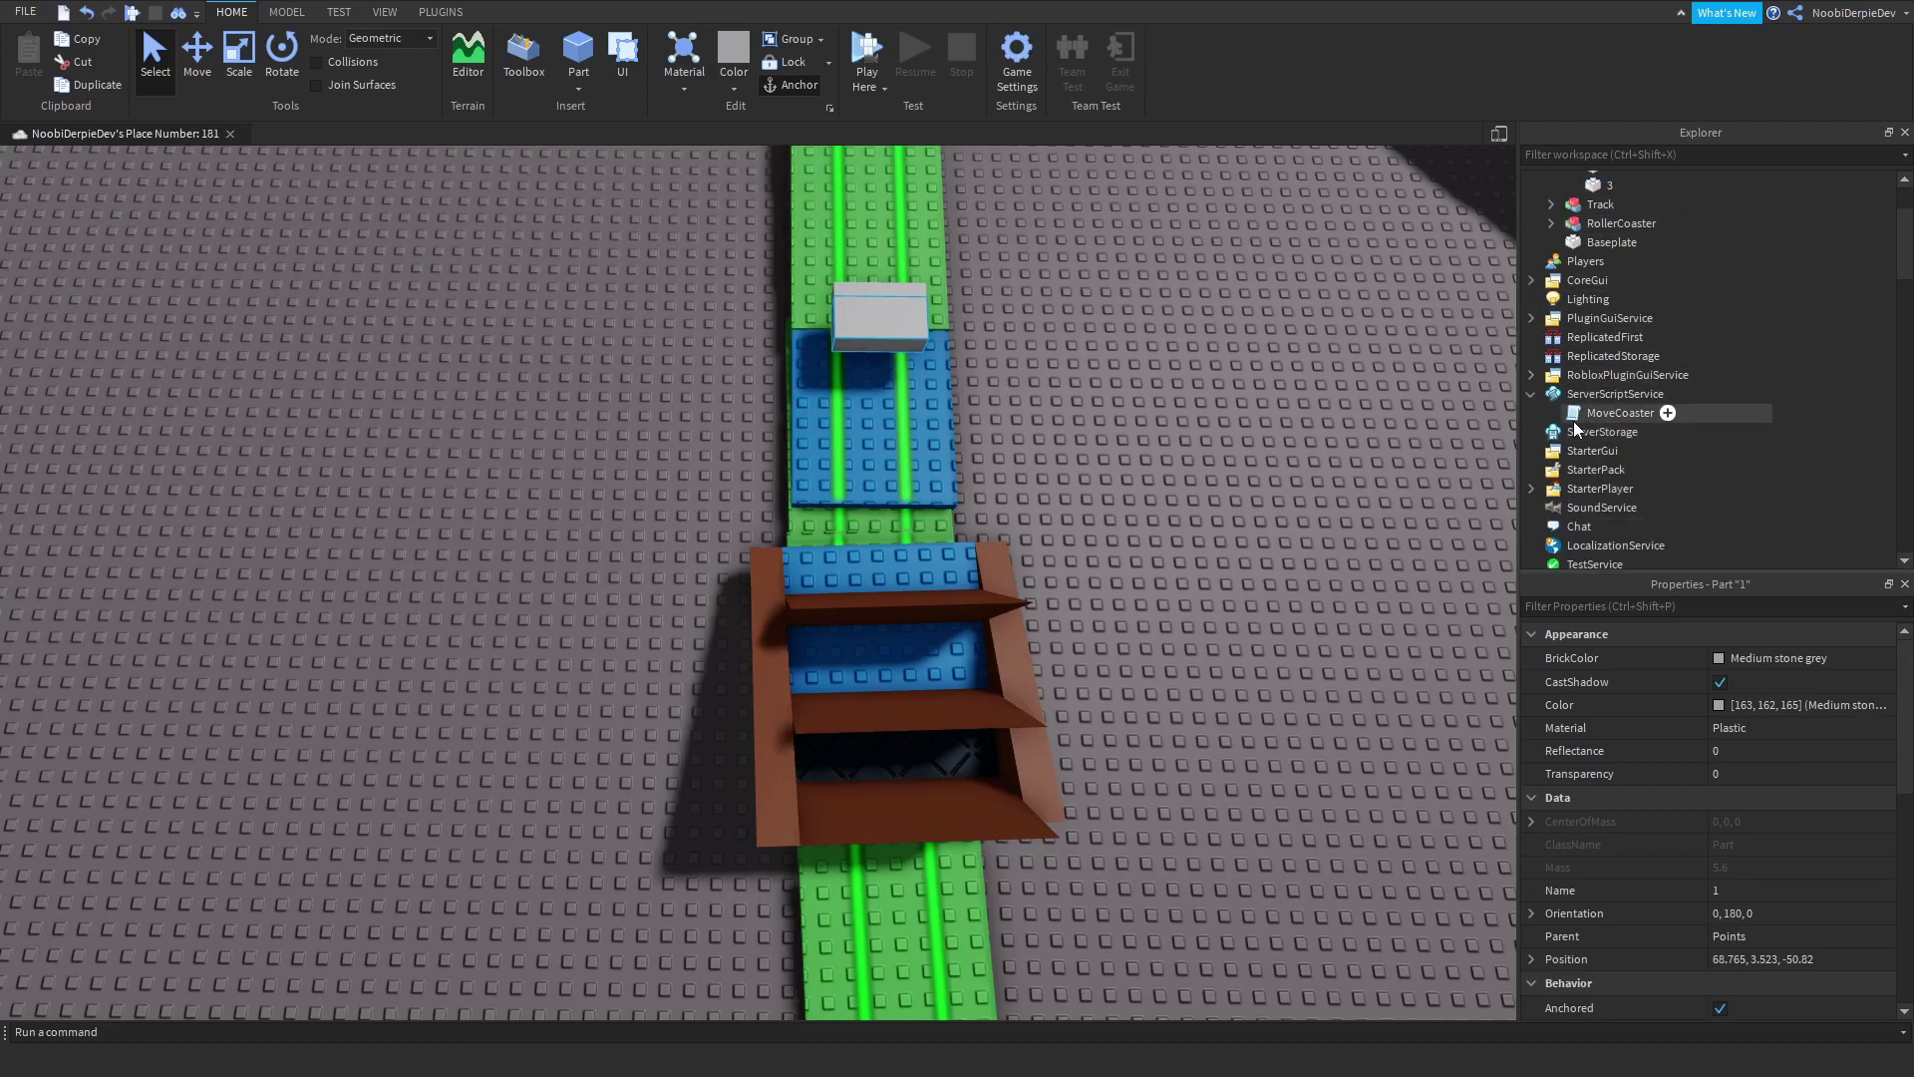
double_click(1588, 413)
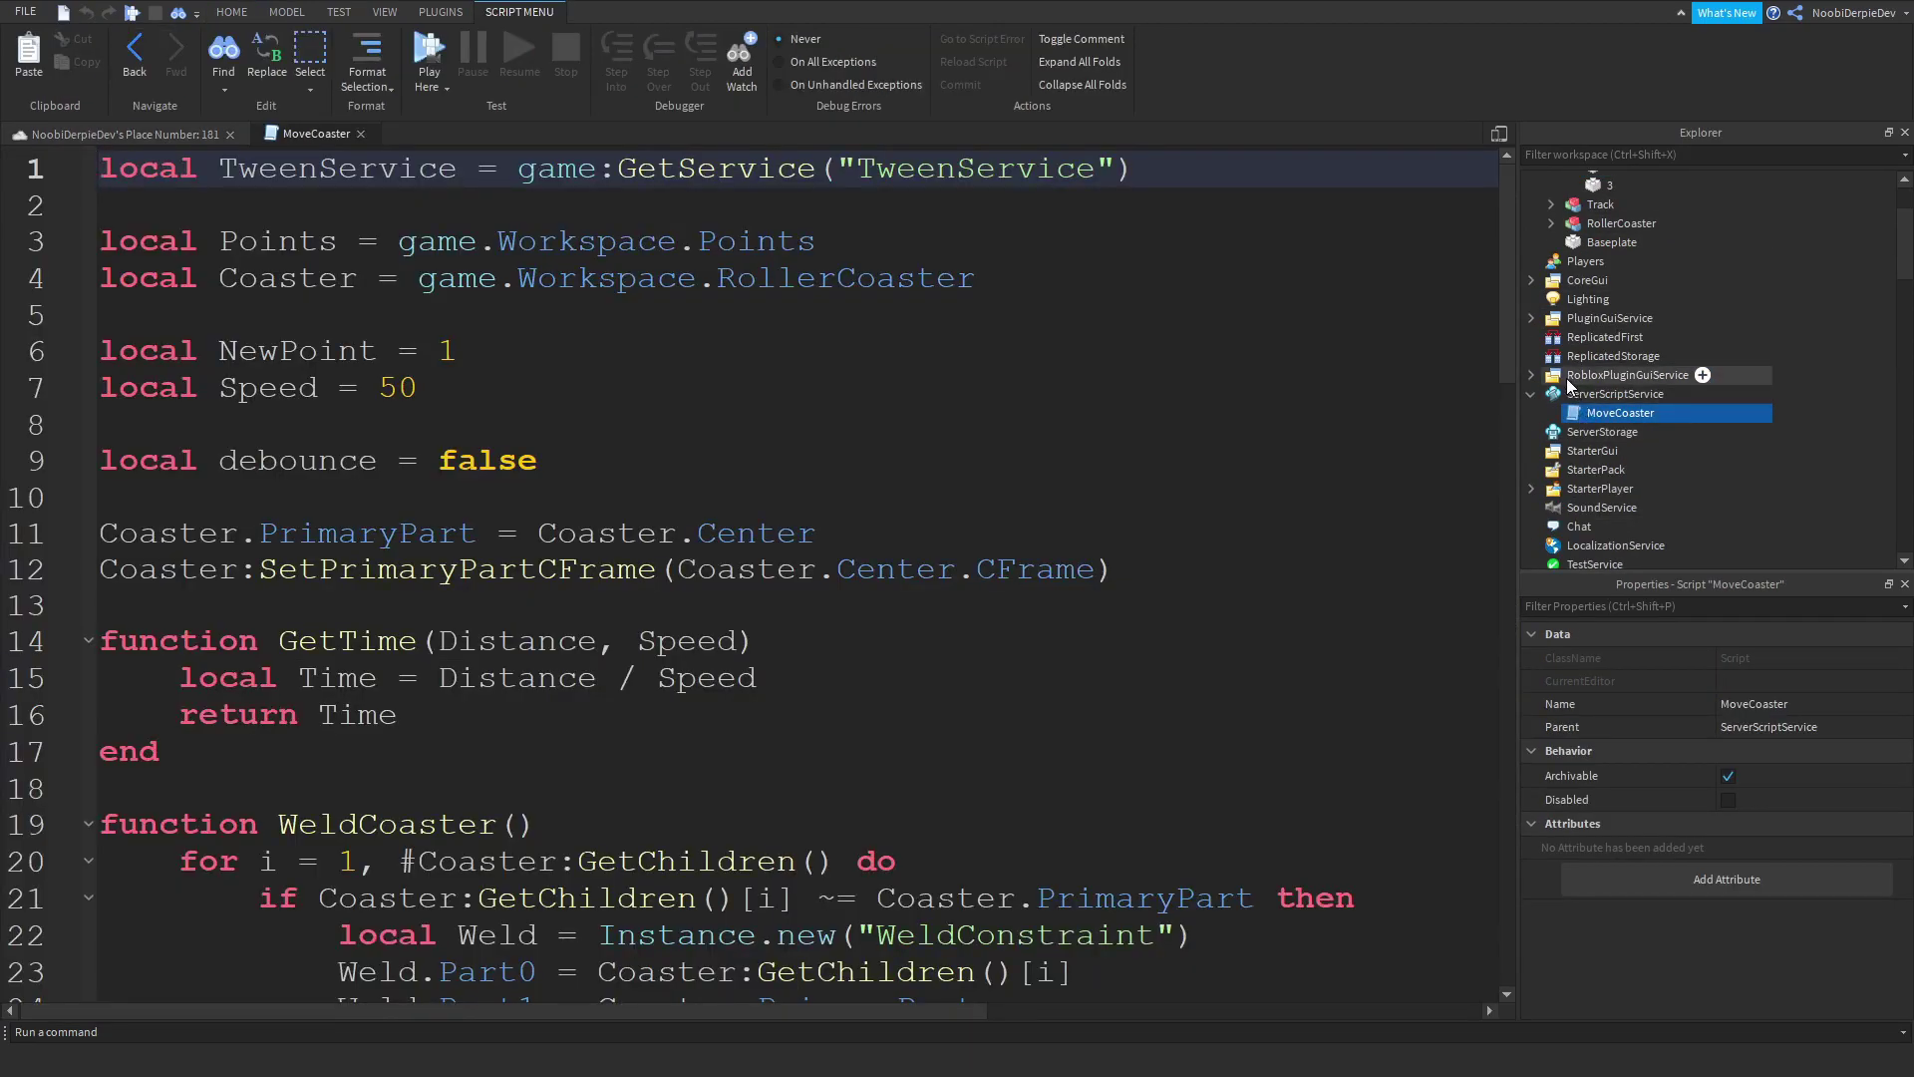
Step: Check MoveCoaster's starting point number, then start another play test
click(1607, 337)
click(463, 350)
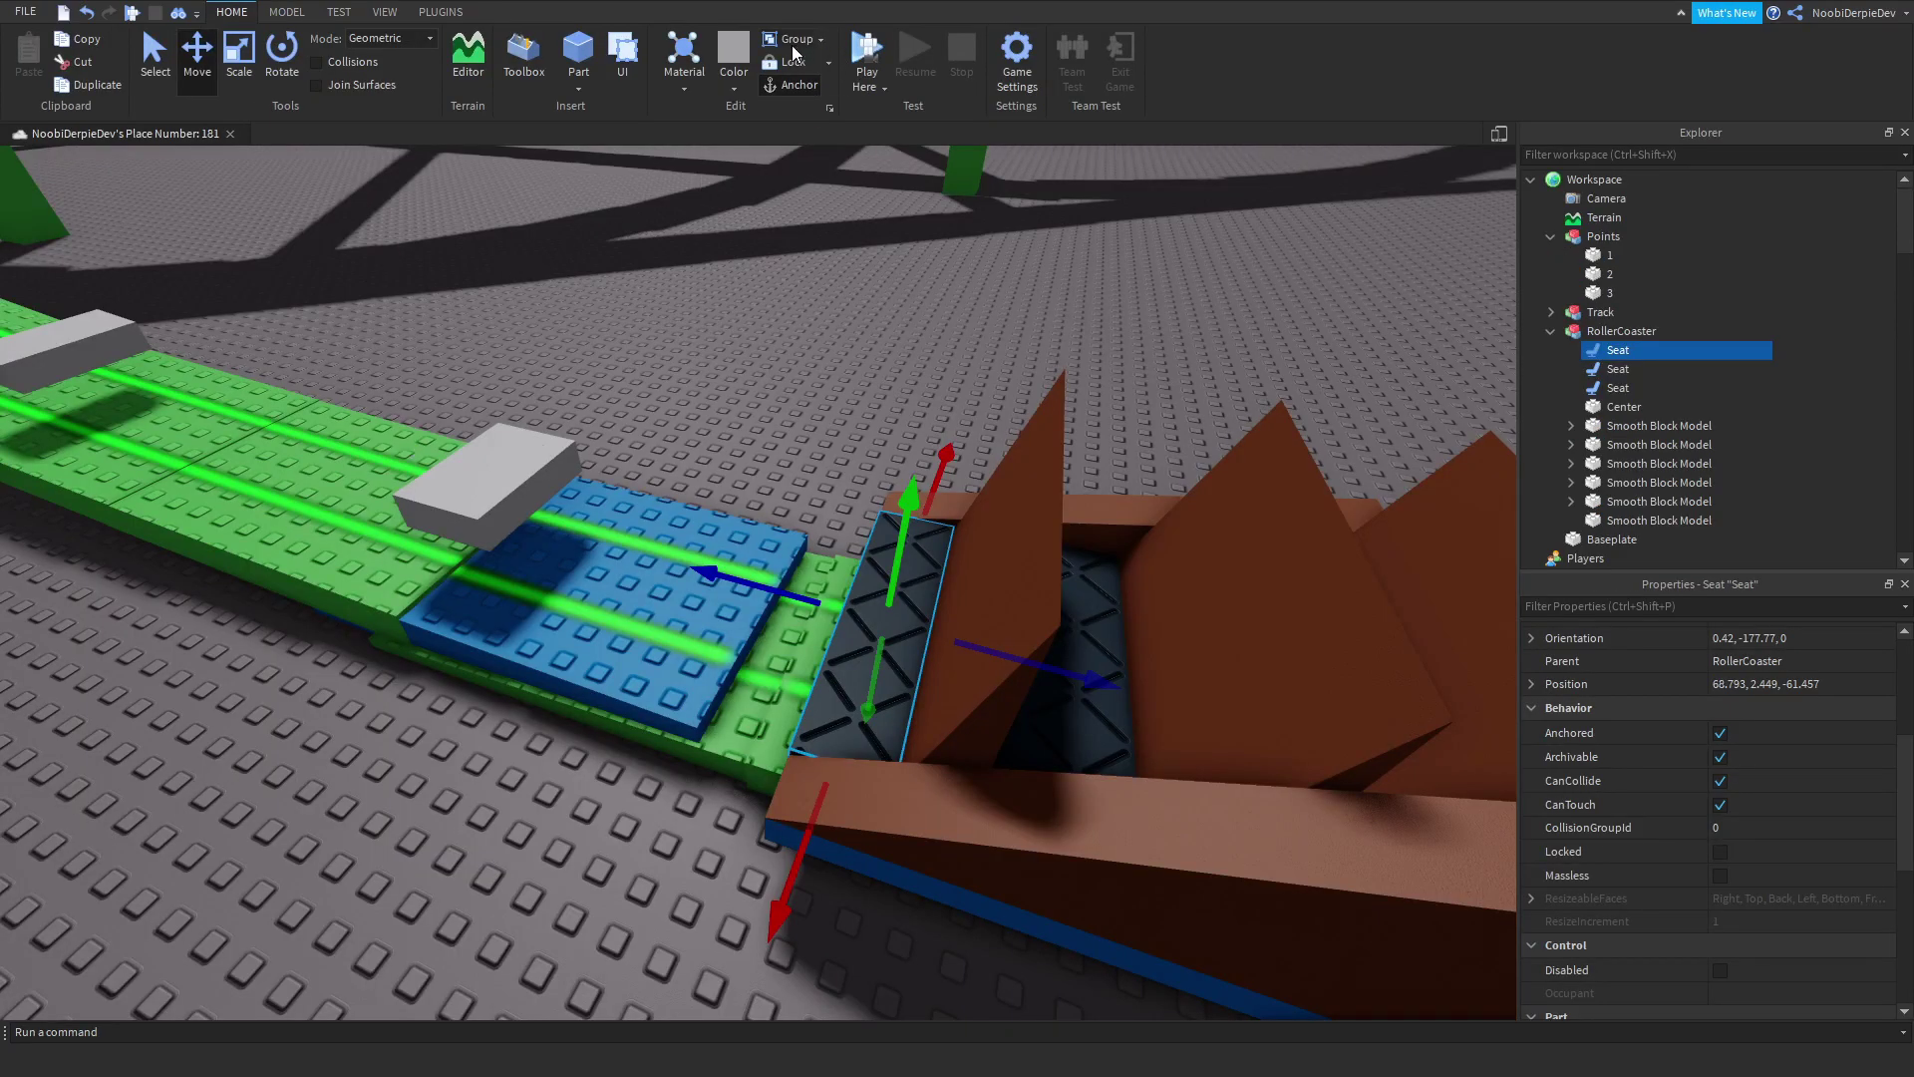
click(866, 53)
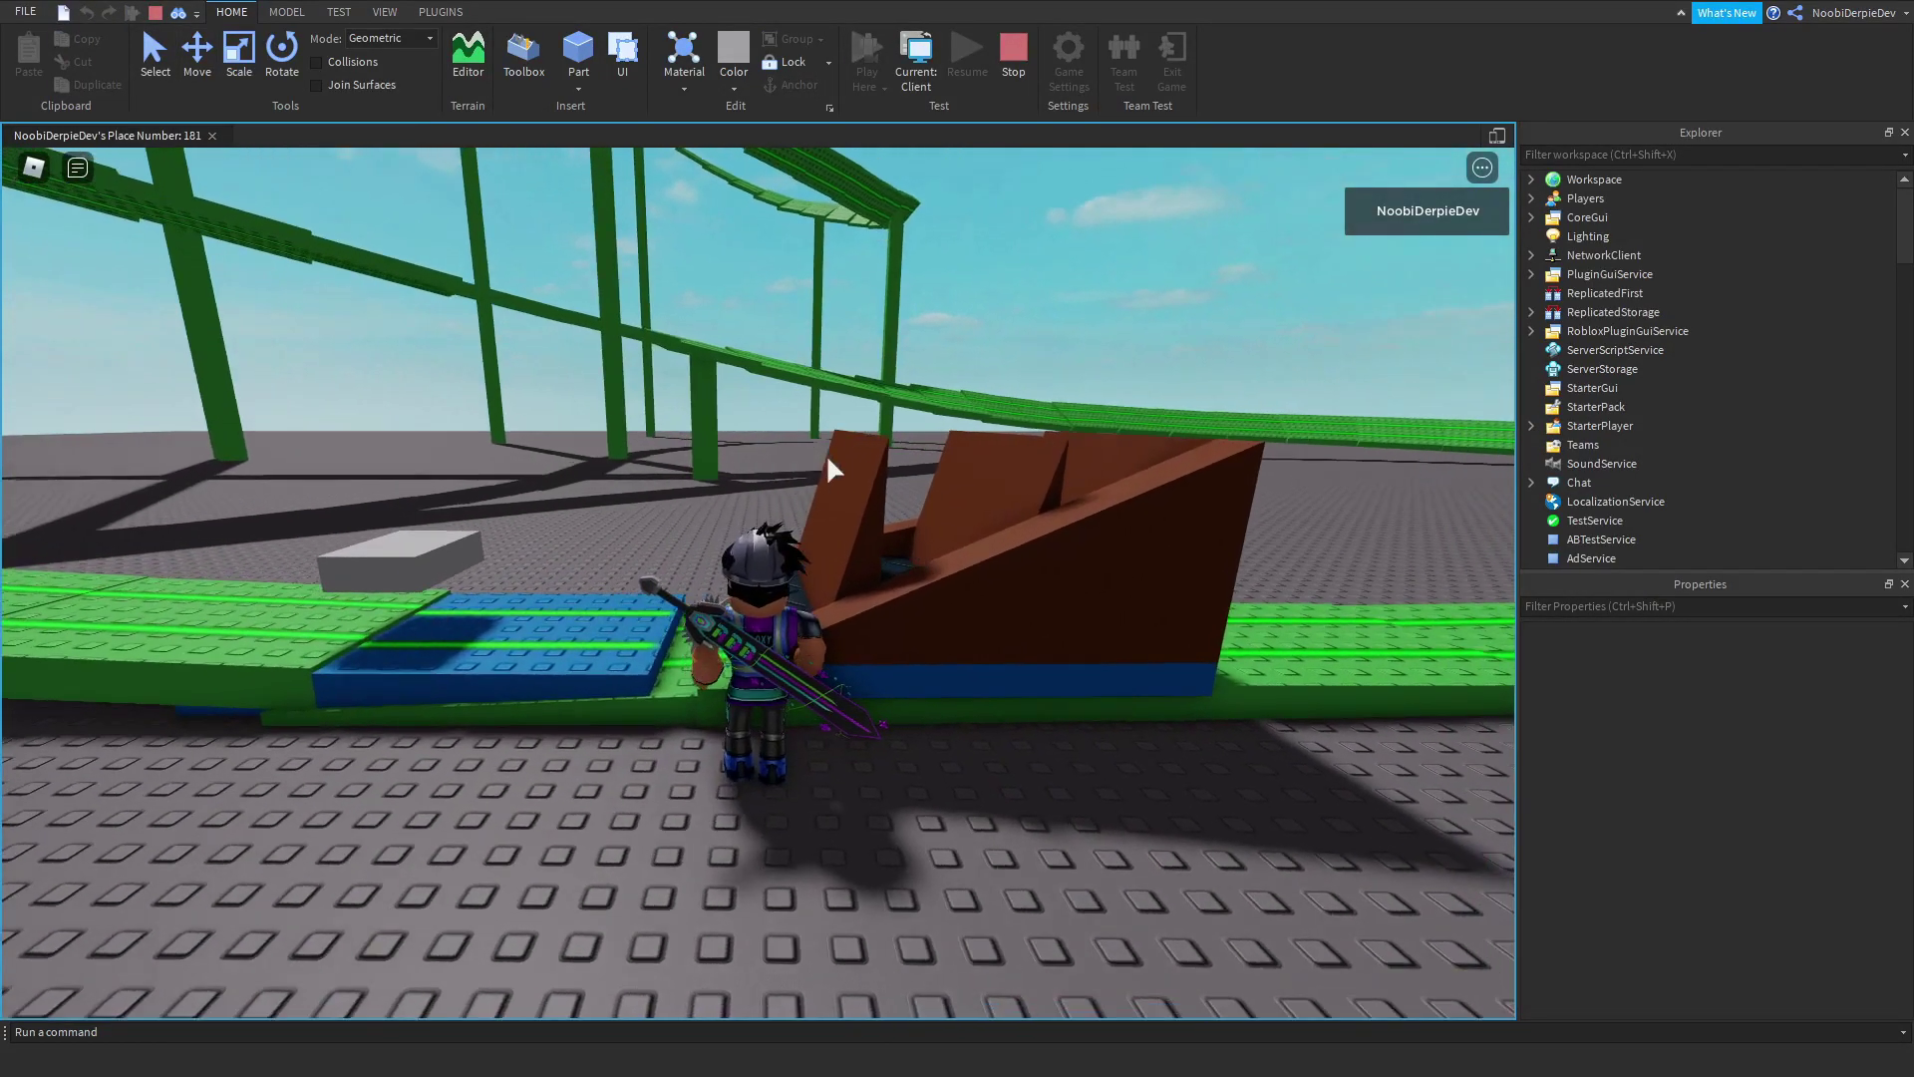
Step: Walk and jump the character into the cart seat
key(w)
key(space)
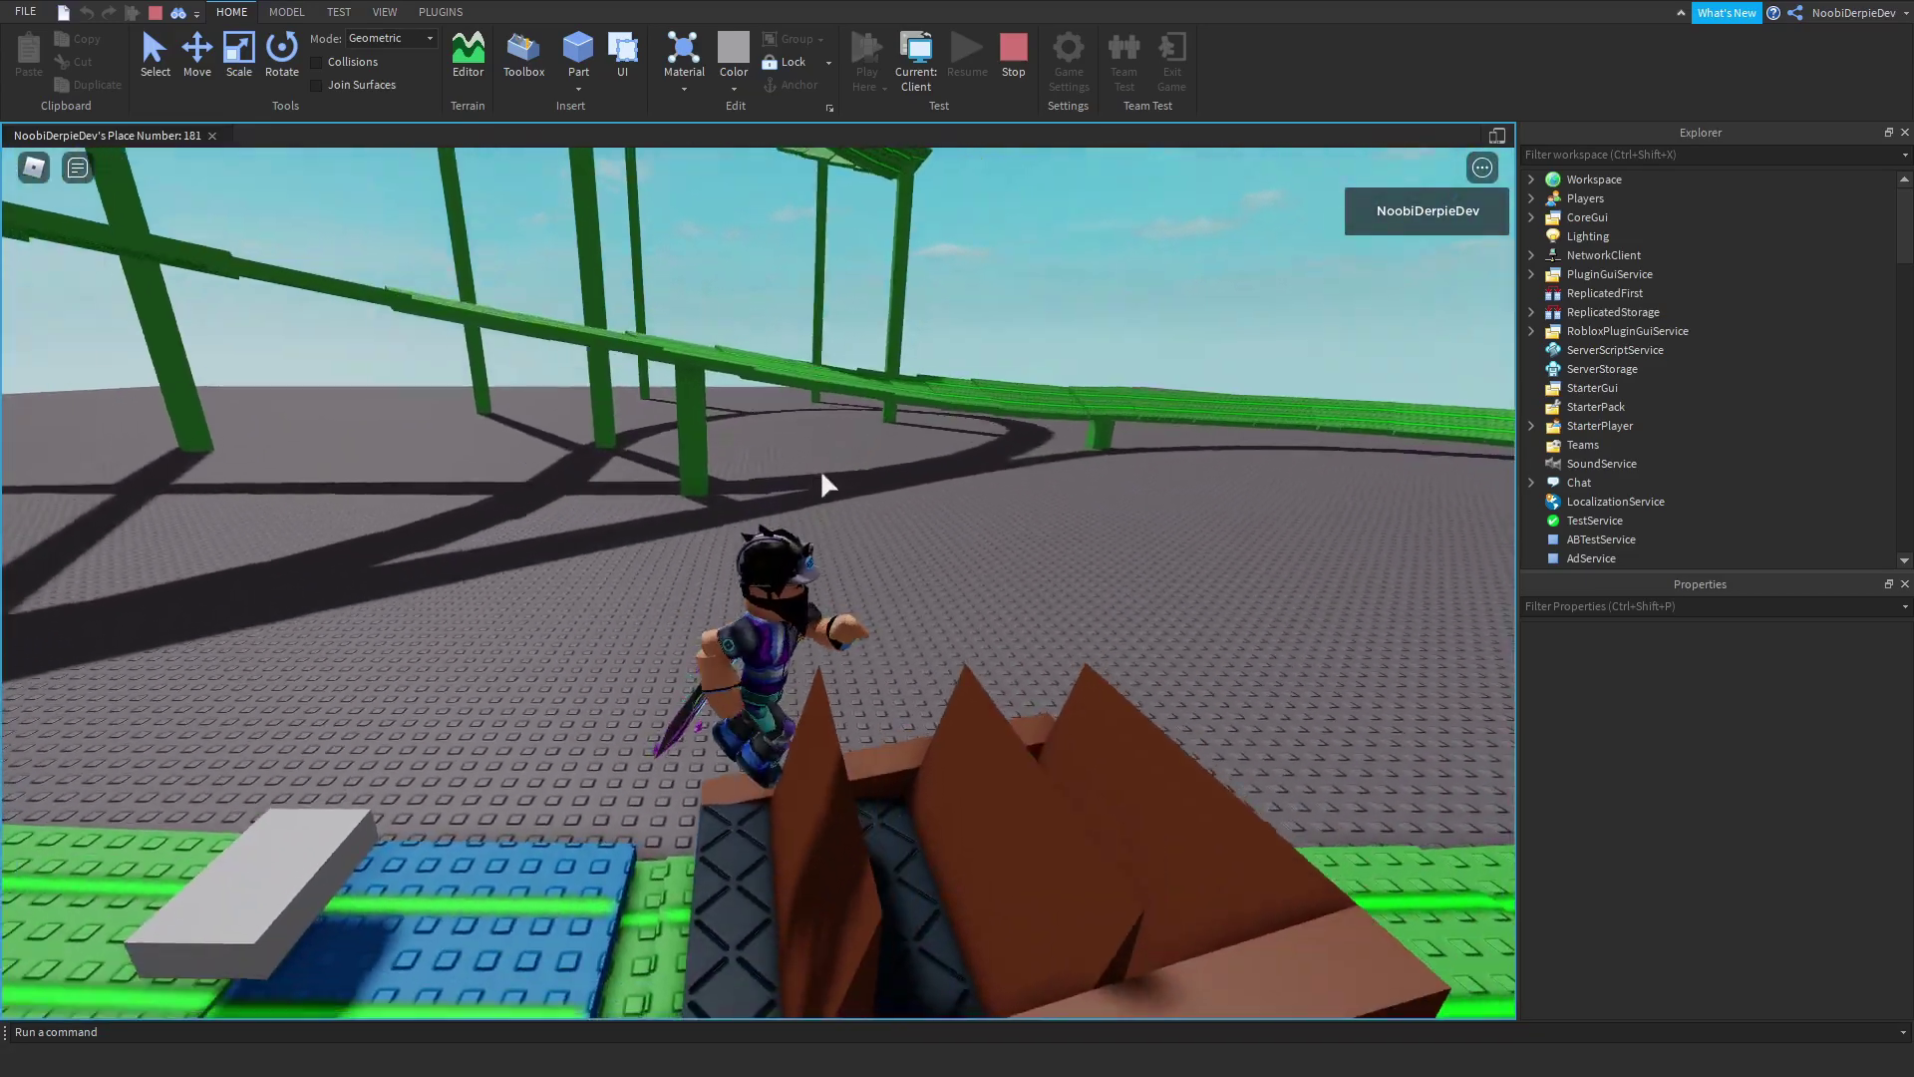
key(w)
key(space)
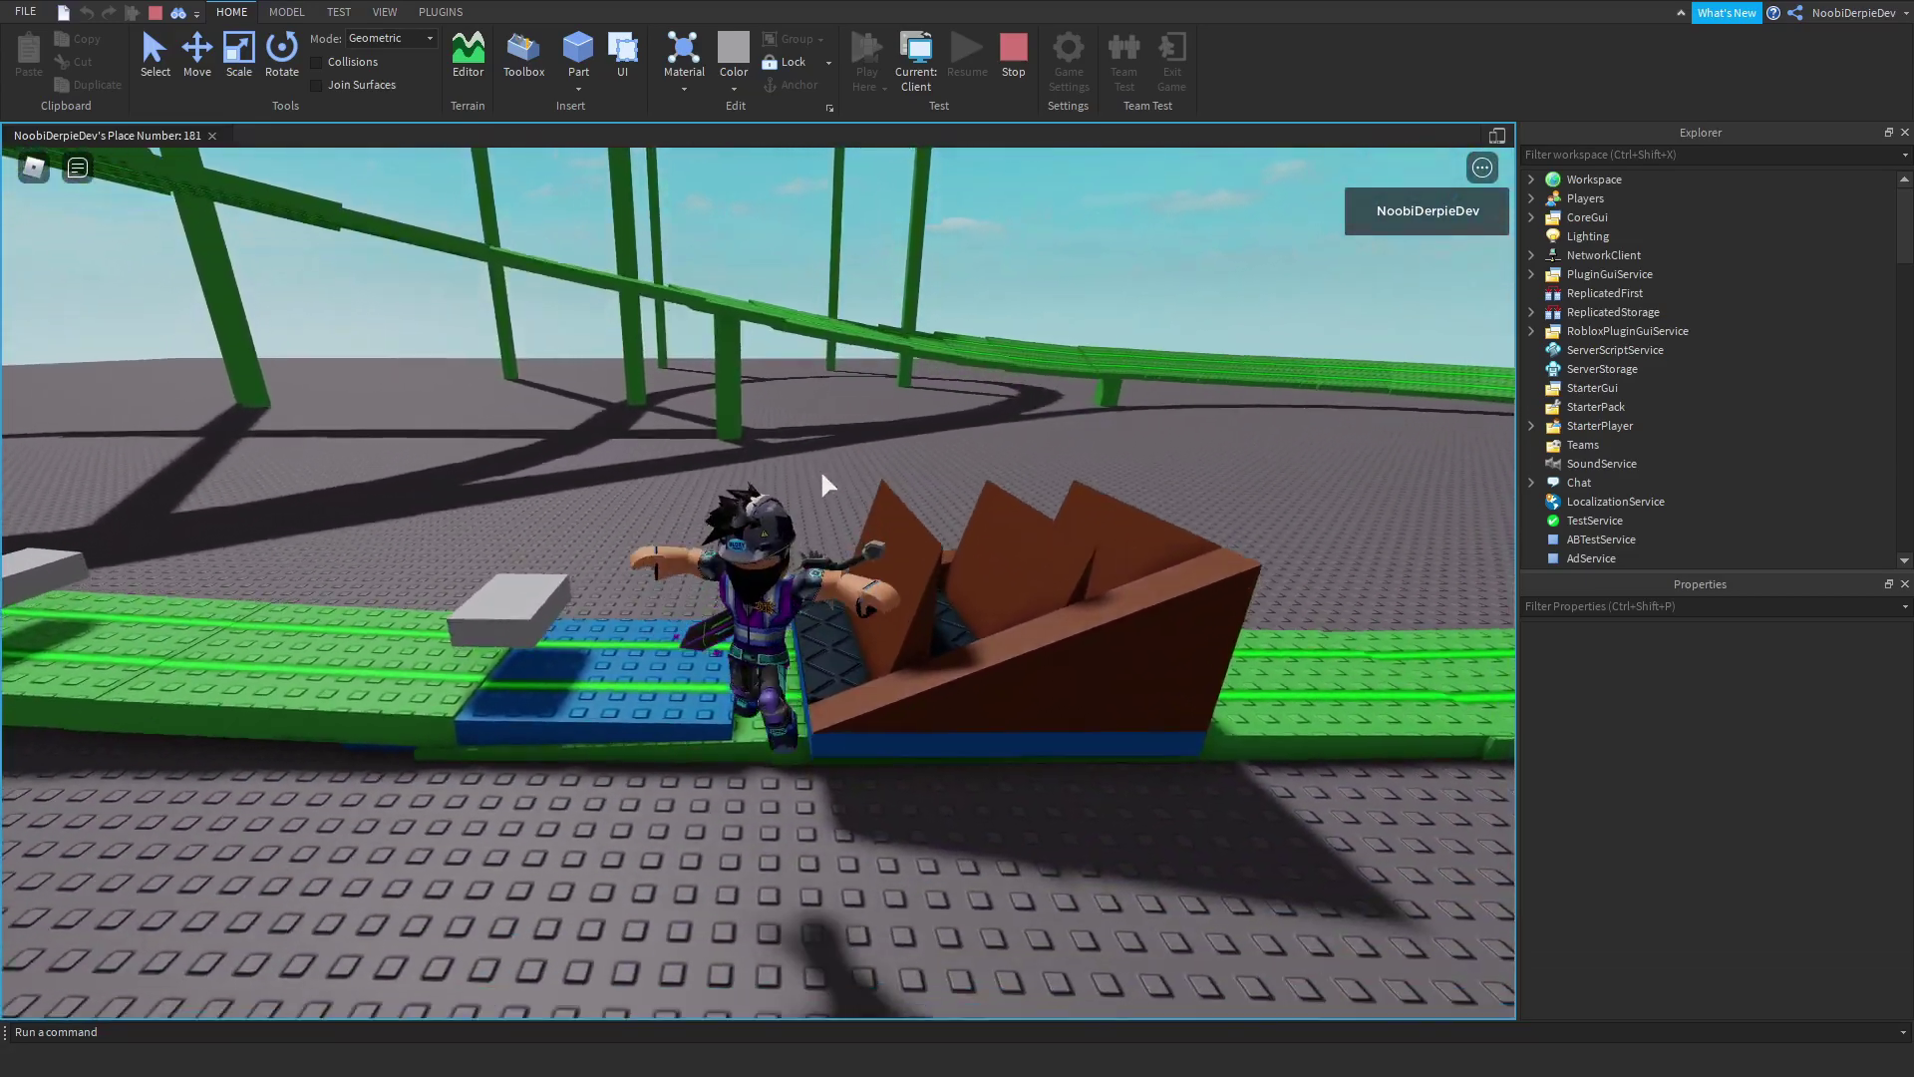
key(w)
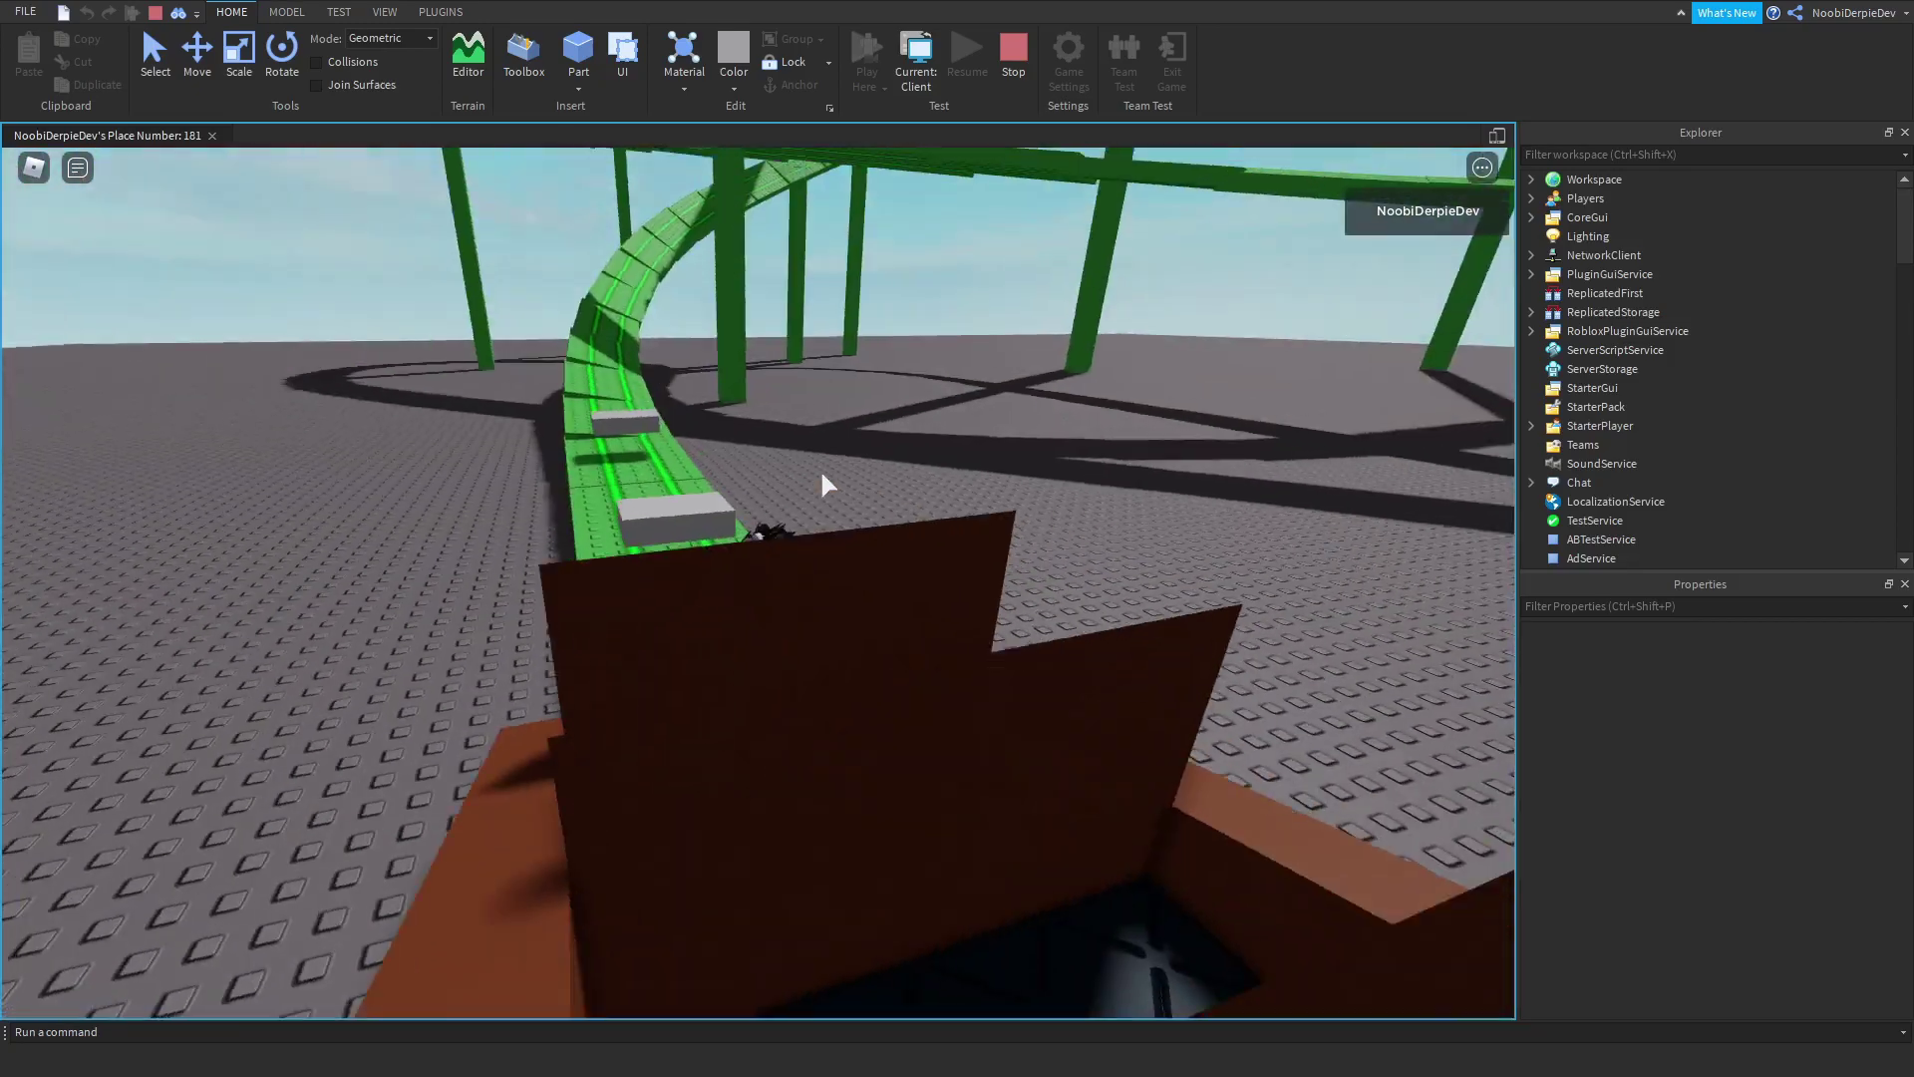
right_drag(821, 468, 830, 491)
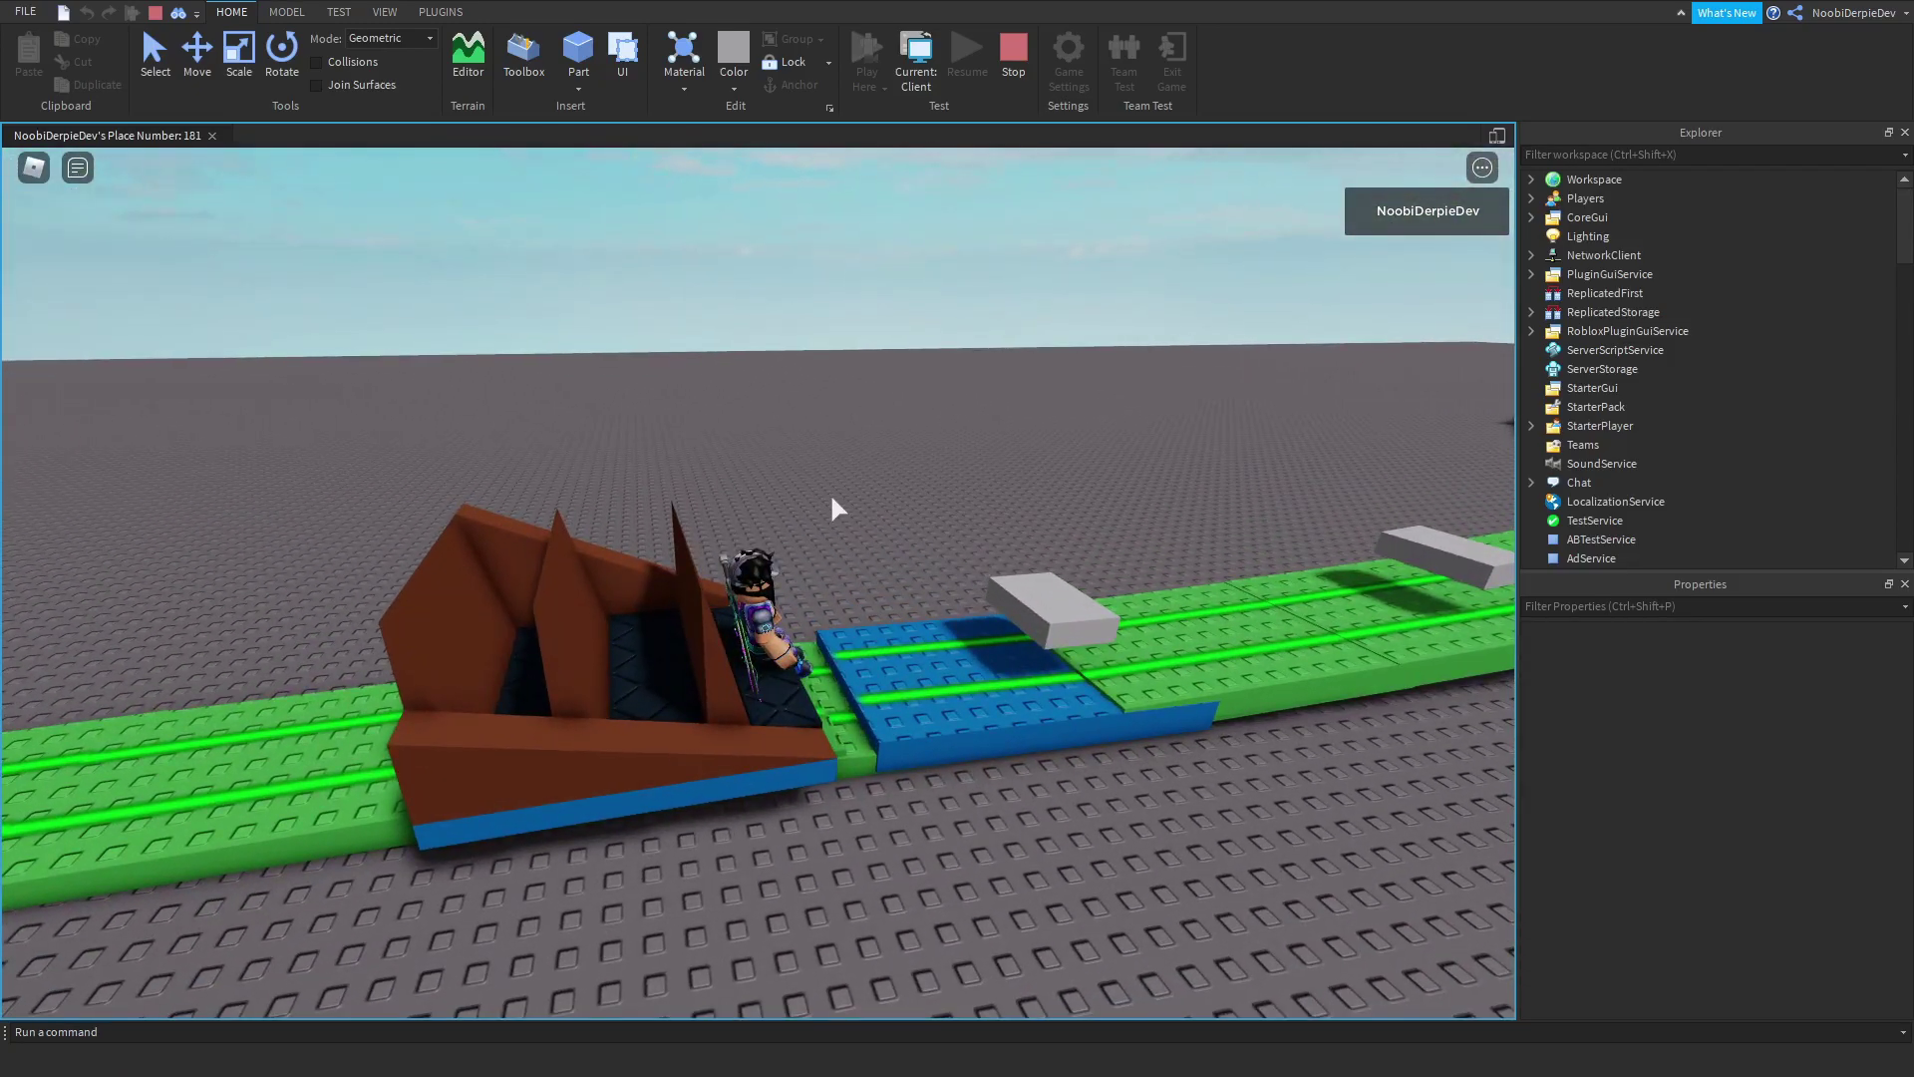
Step: Check the server log in the Developer Console
key(F9)
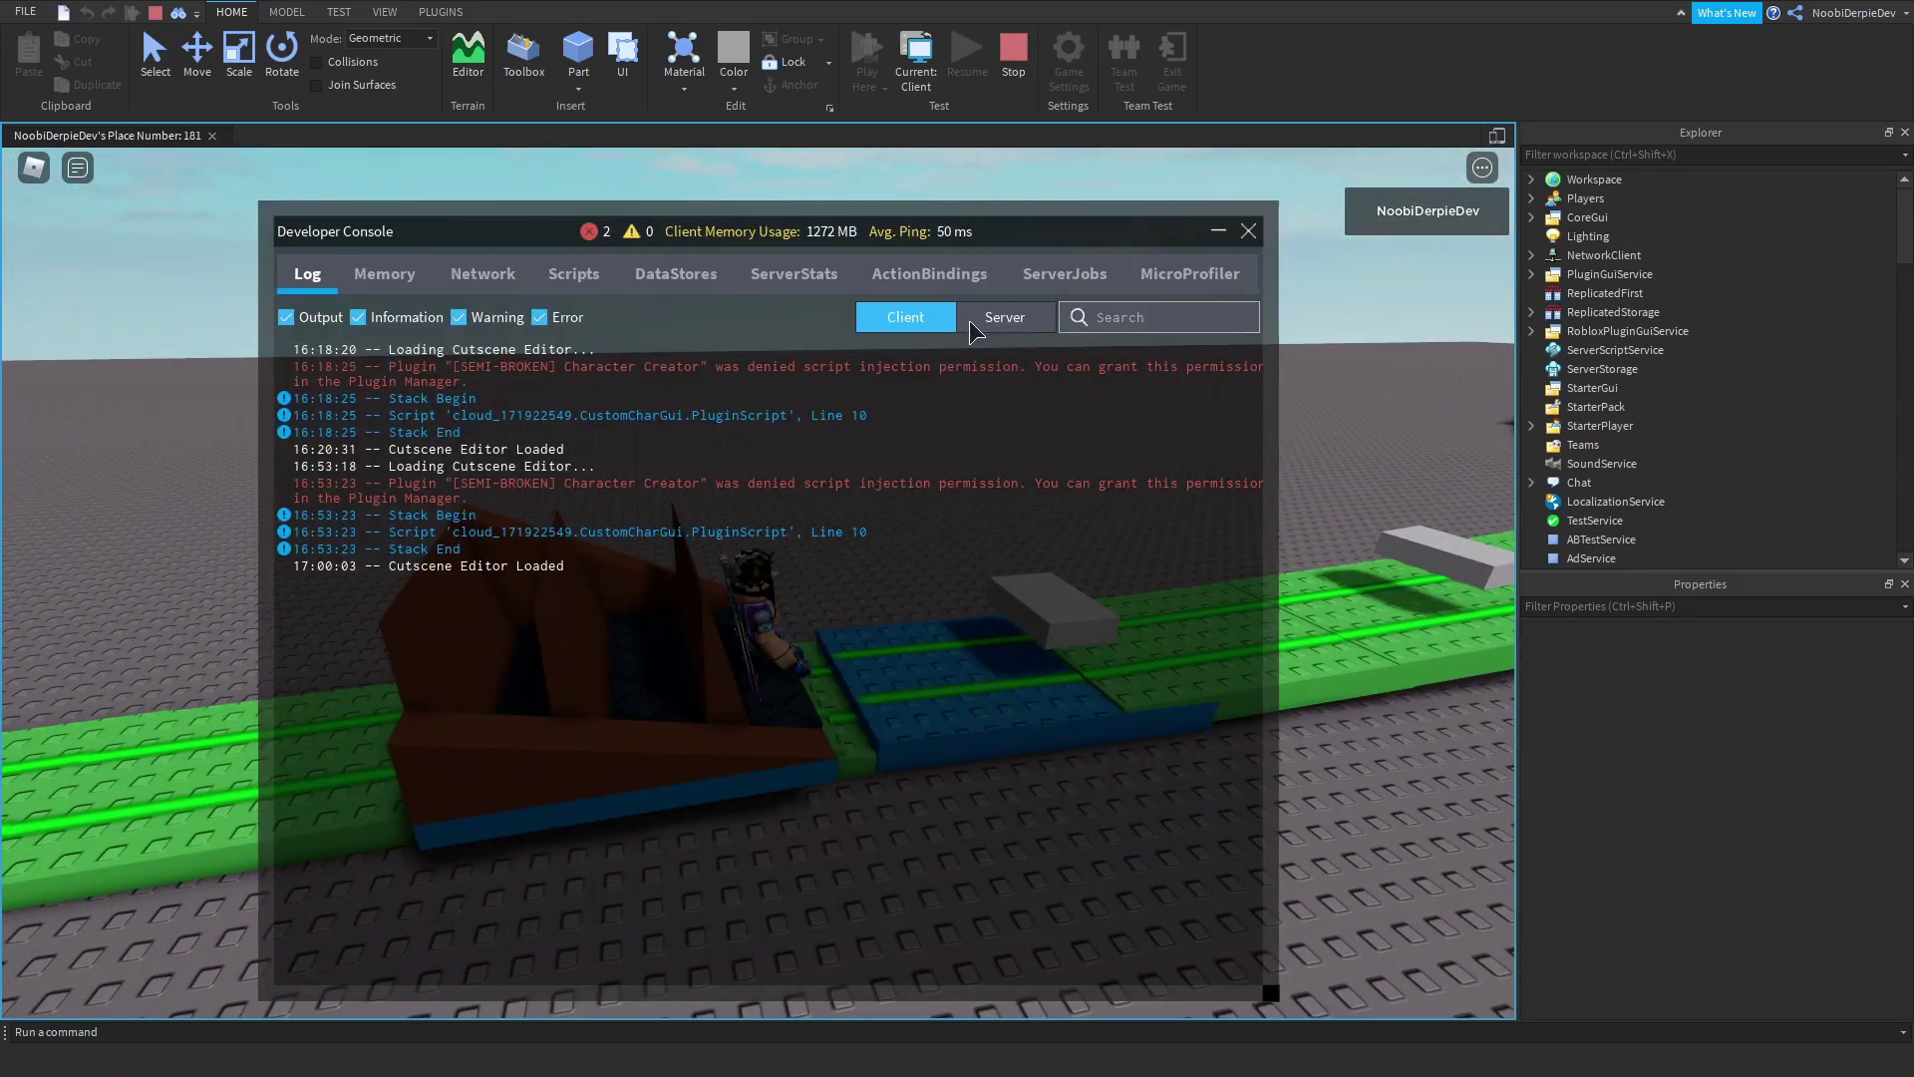
click(1004, 315)
click(1249, 231)
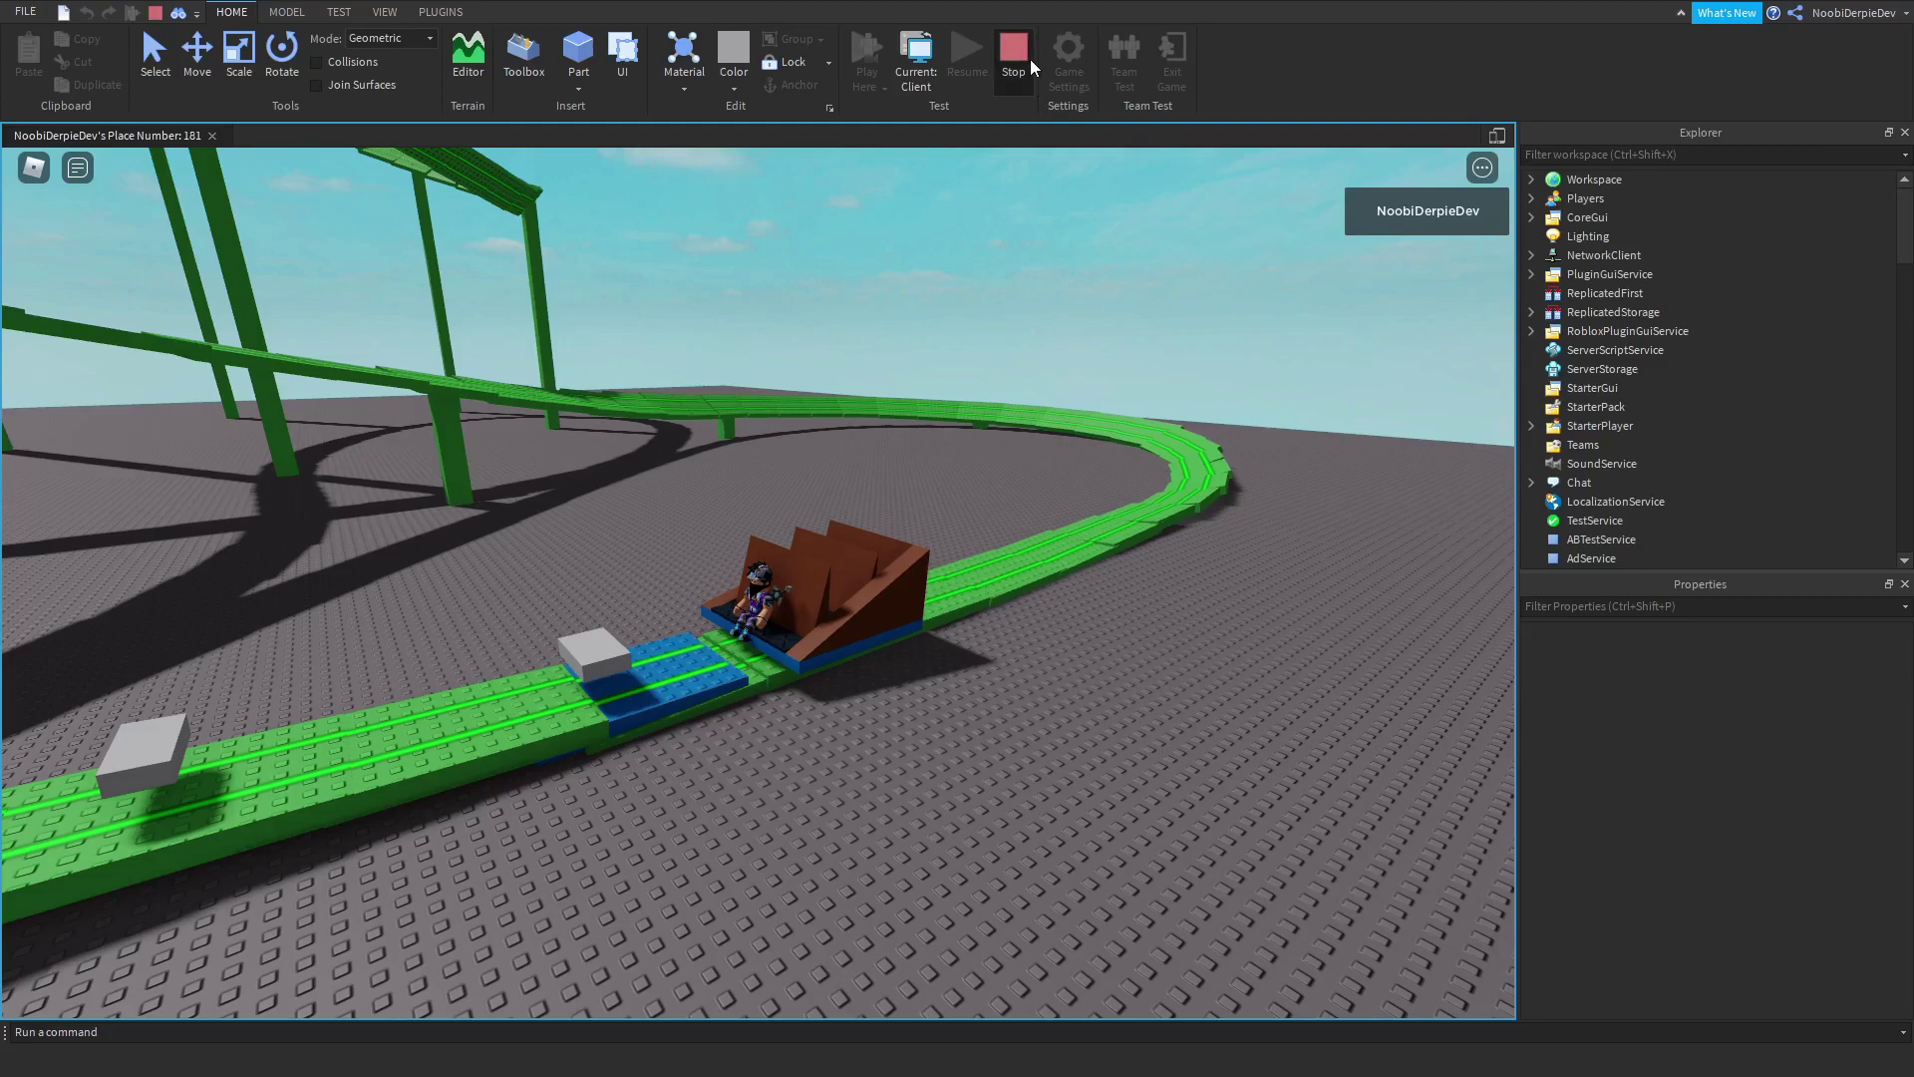
Step: Stop the play test and open the MoveCoaster script
click(1012, 59)
click(1553, 331)
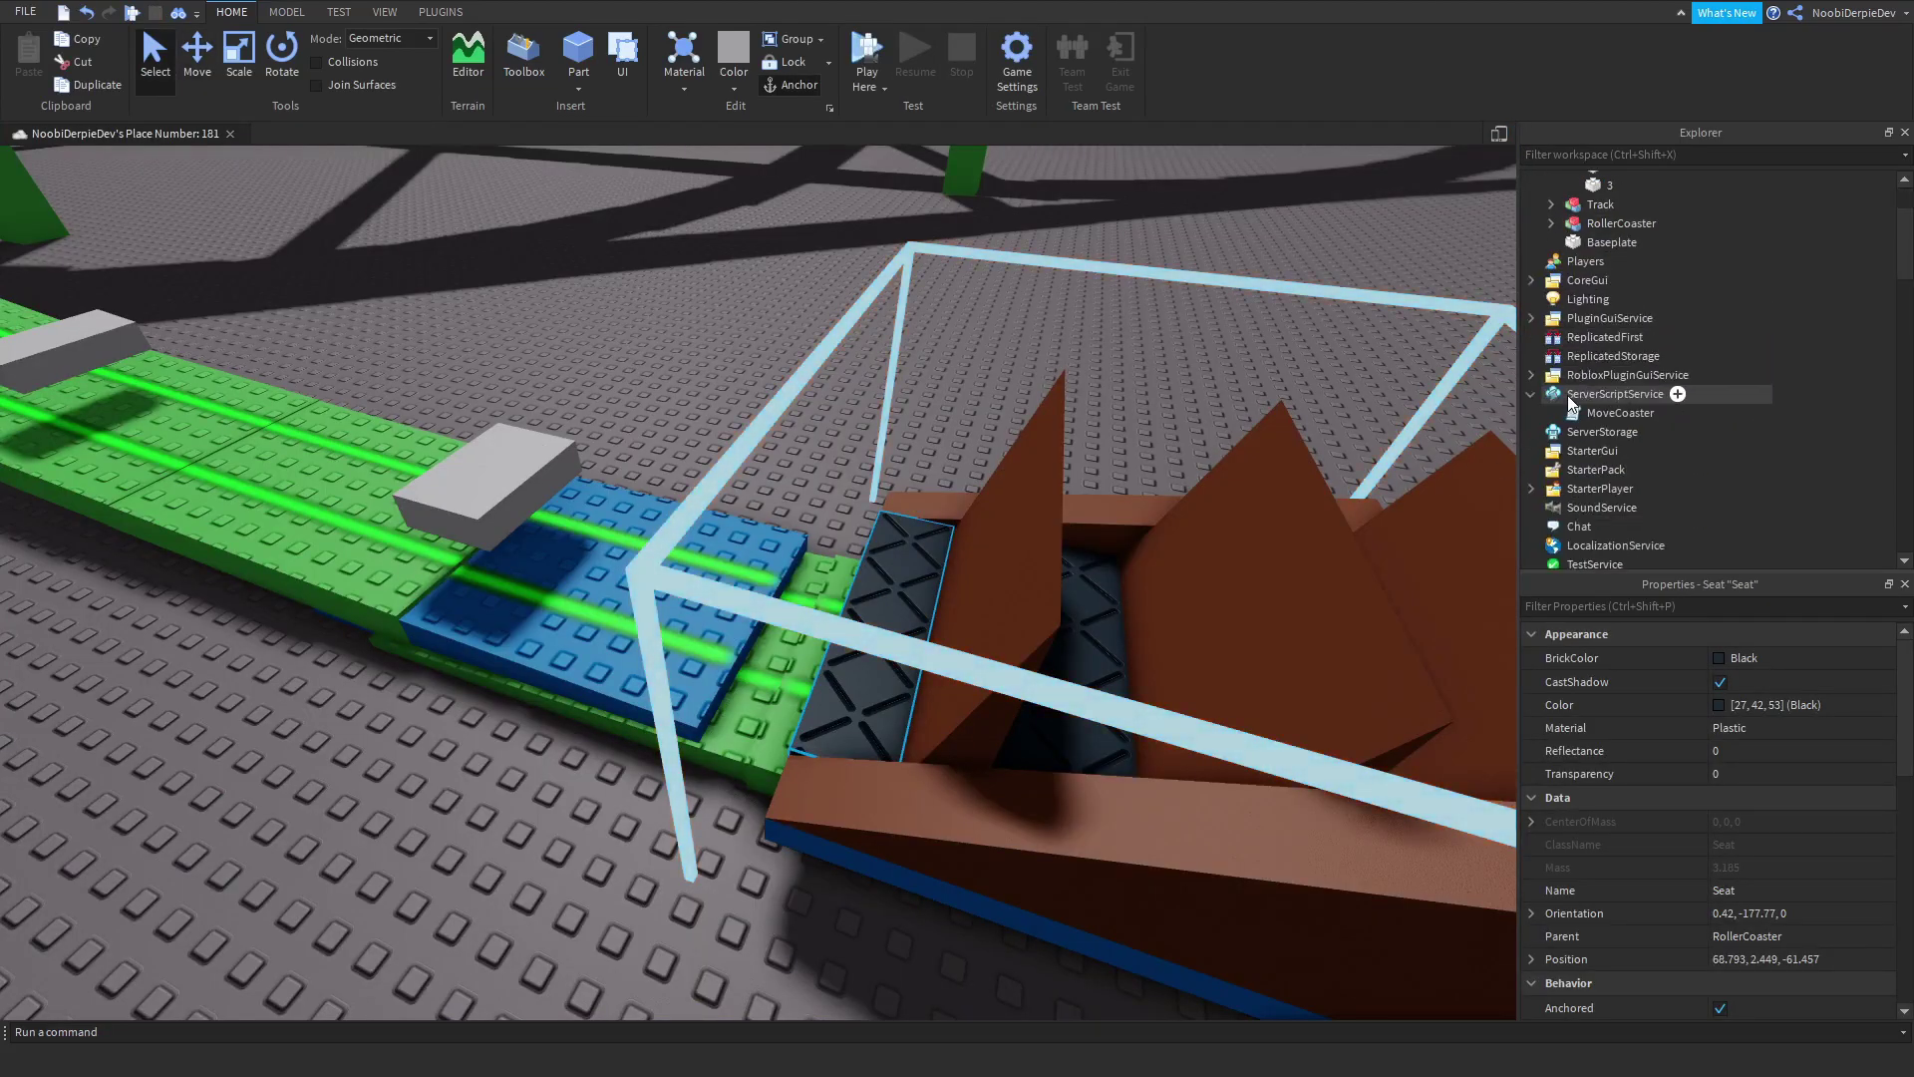
double_click(1568, 395)
scroll(1487, 1004, down, 3)
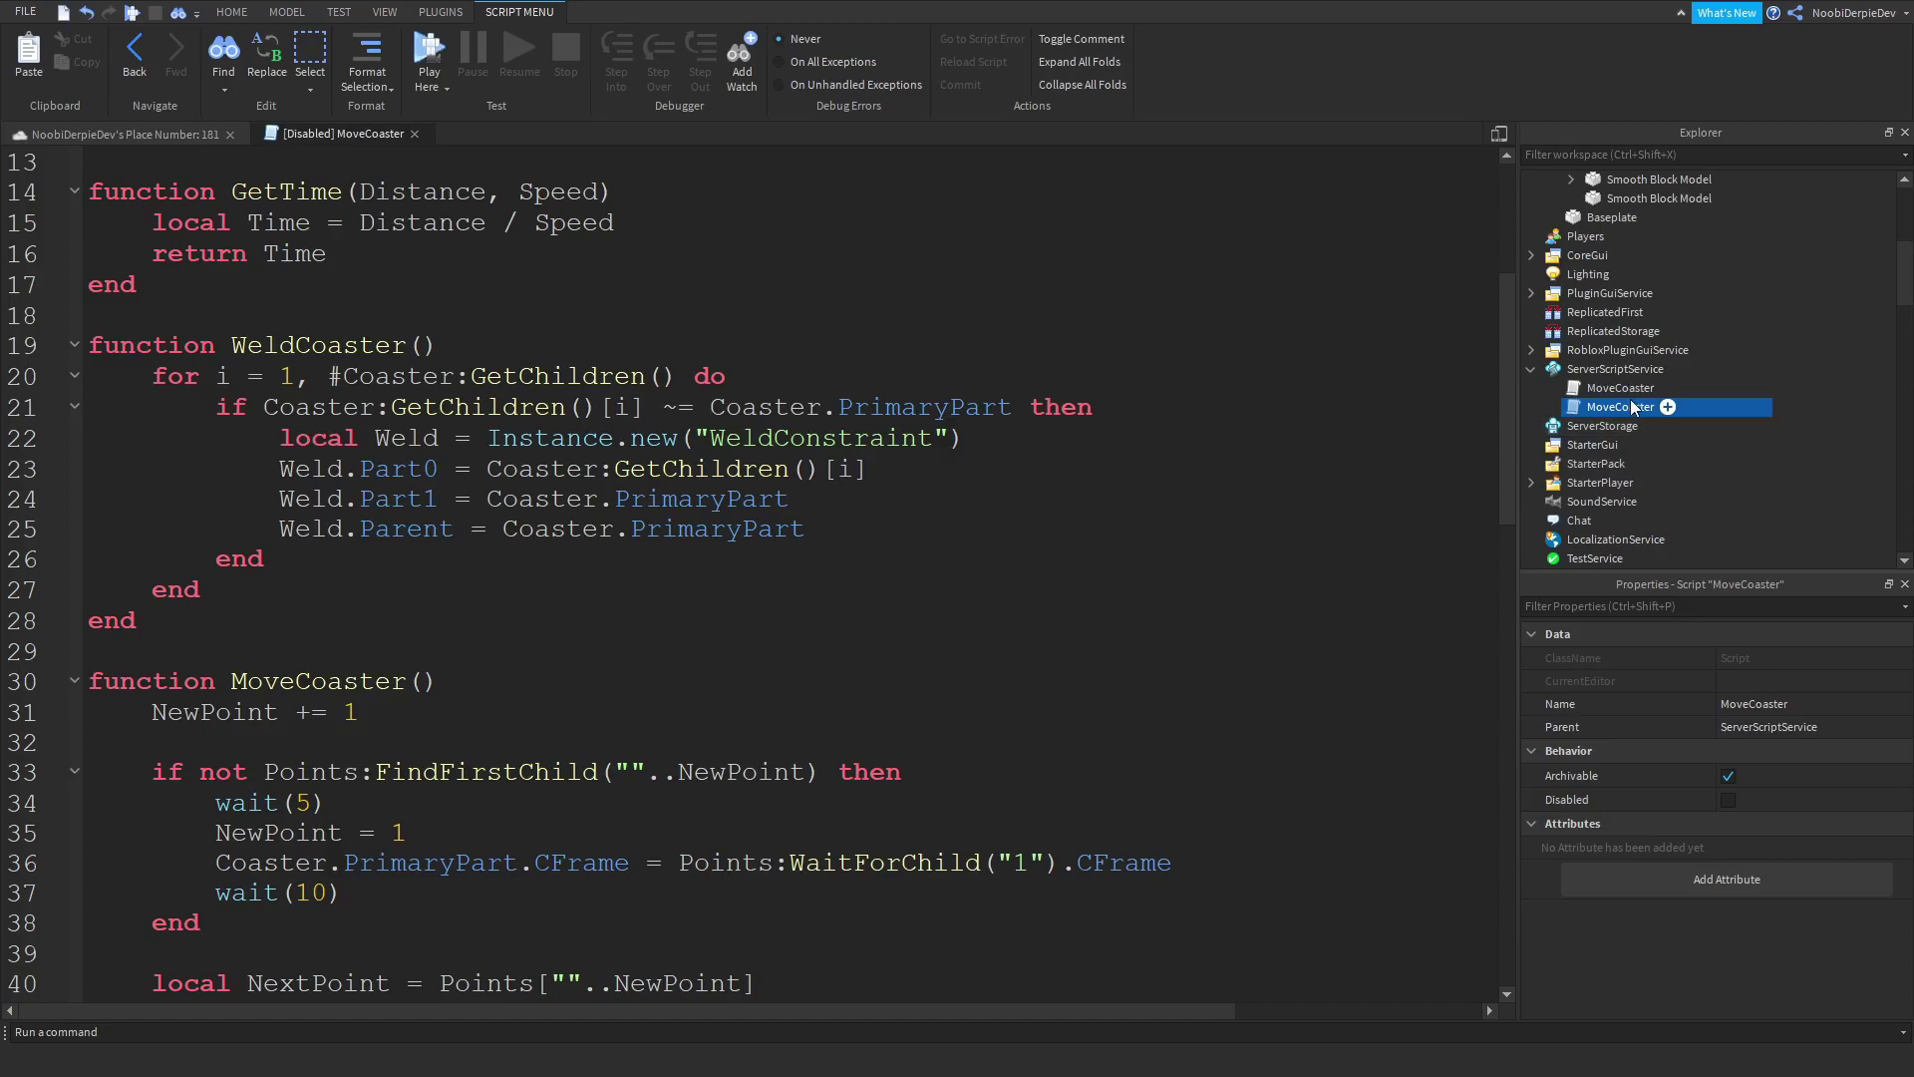
Step: Delete the extra MoveCoaster and add 'Coaster:GetChildren()[i].Anchored = false' after the weld lines
key(Delete)
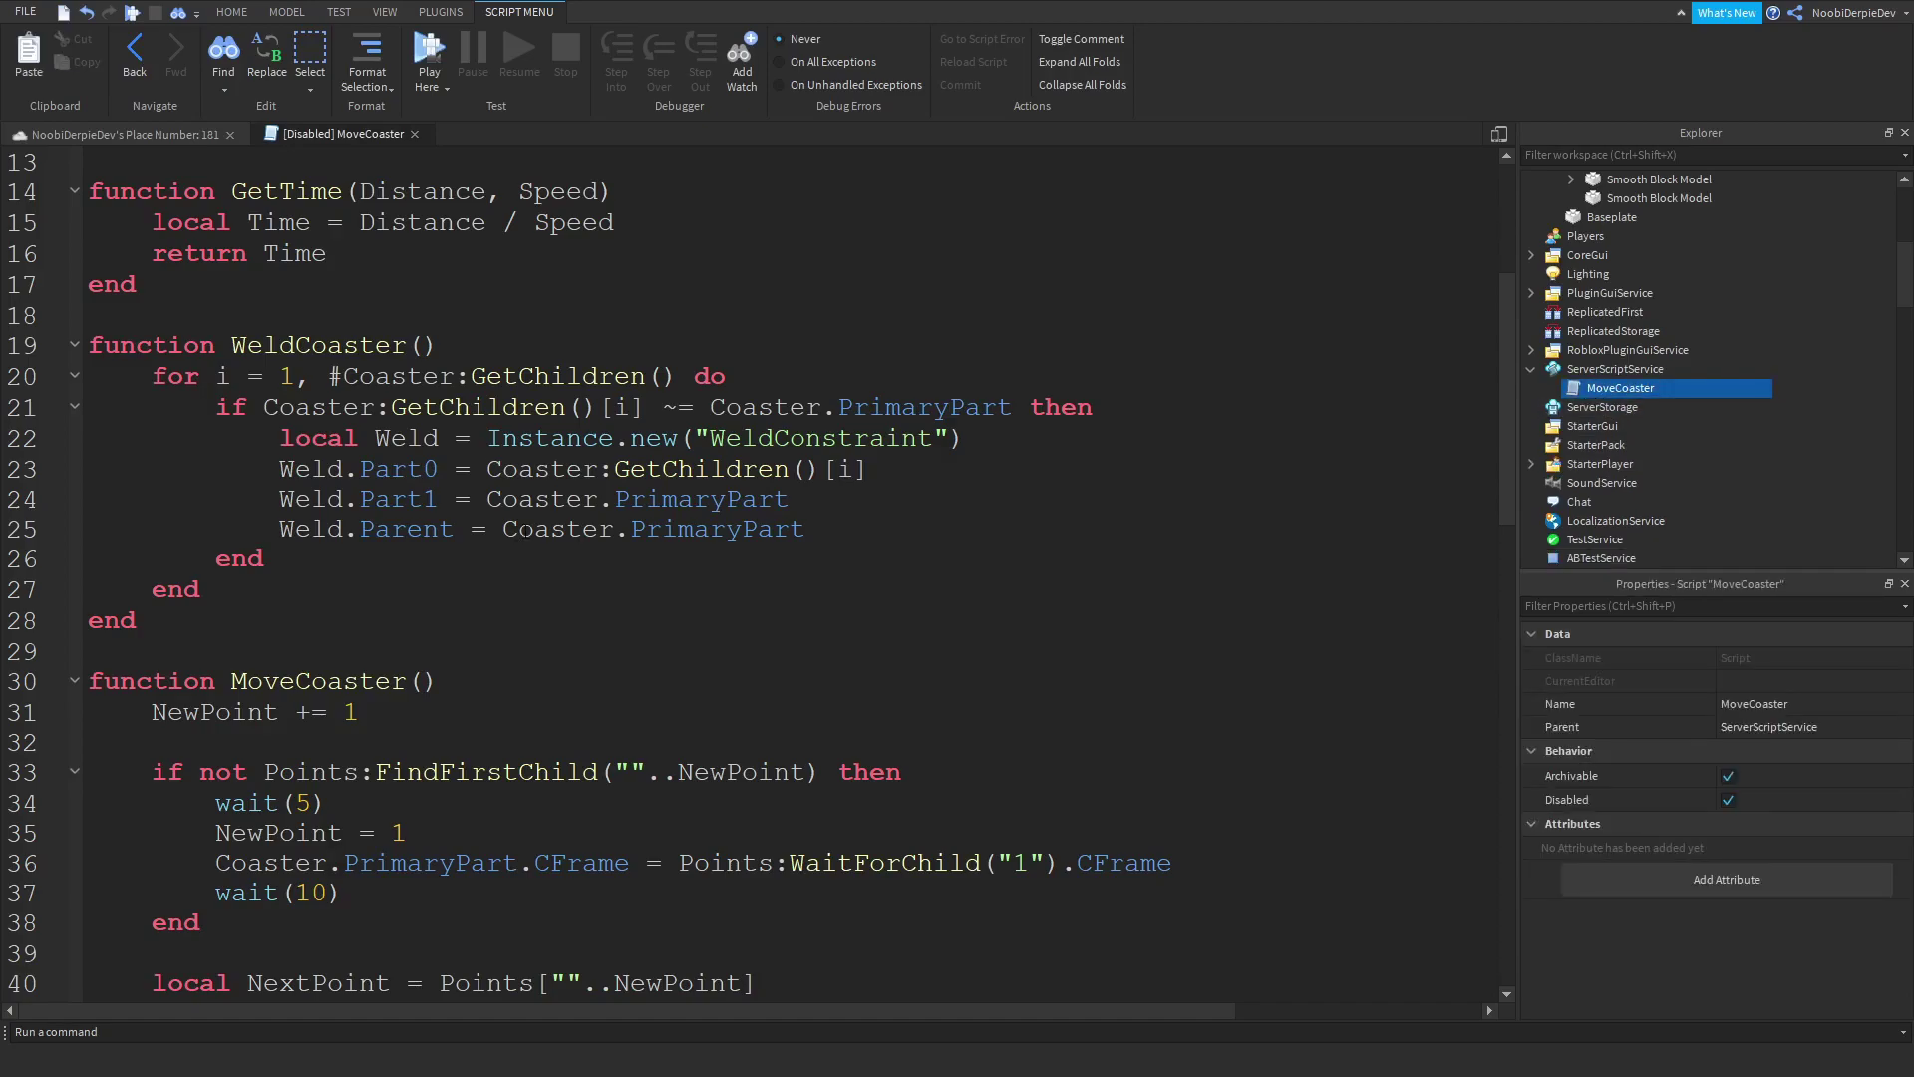
key(Return)
key(Return)
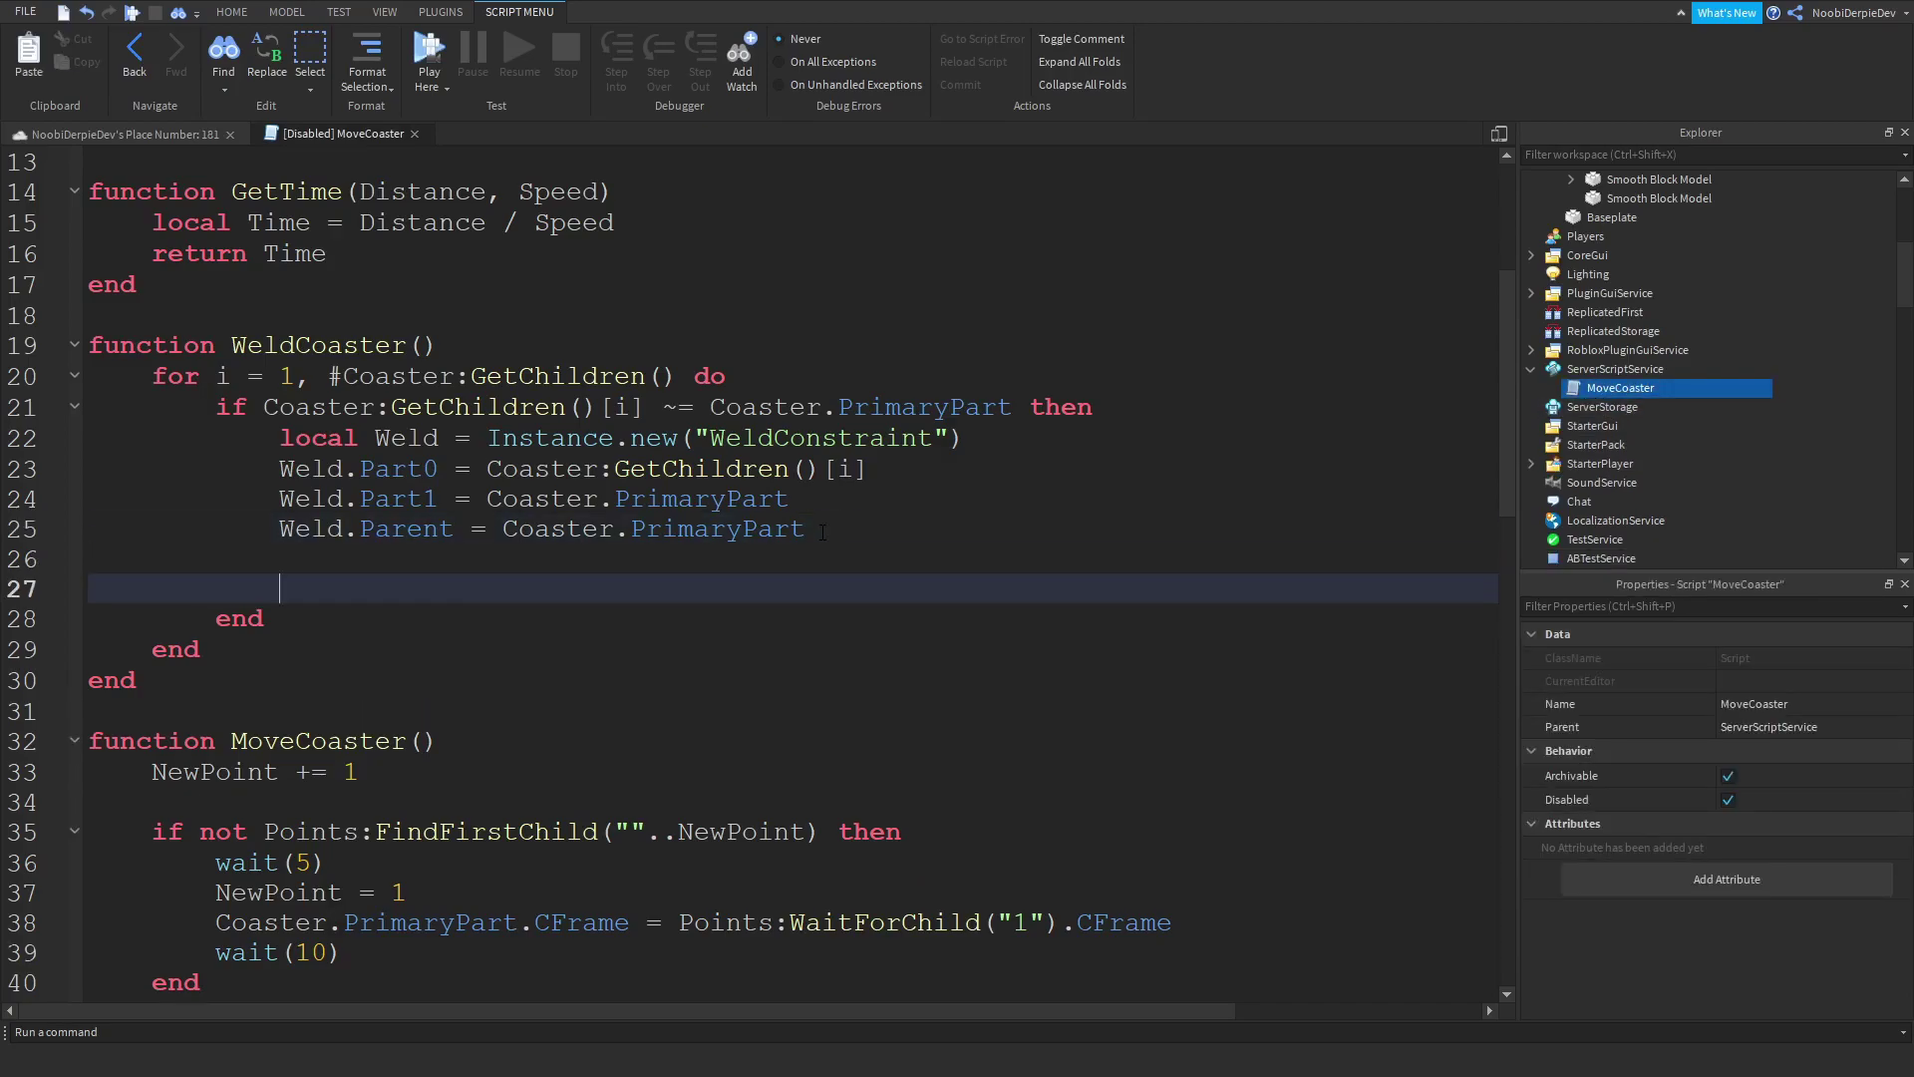
text(Coaster)
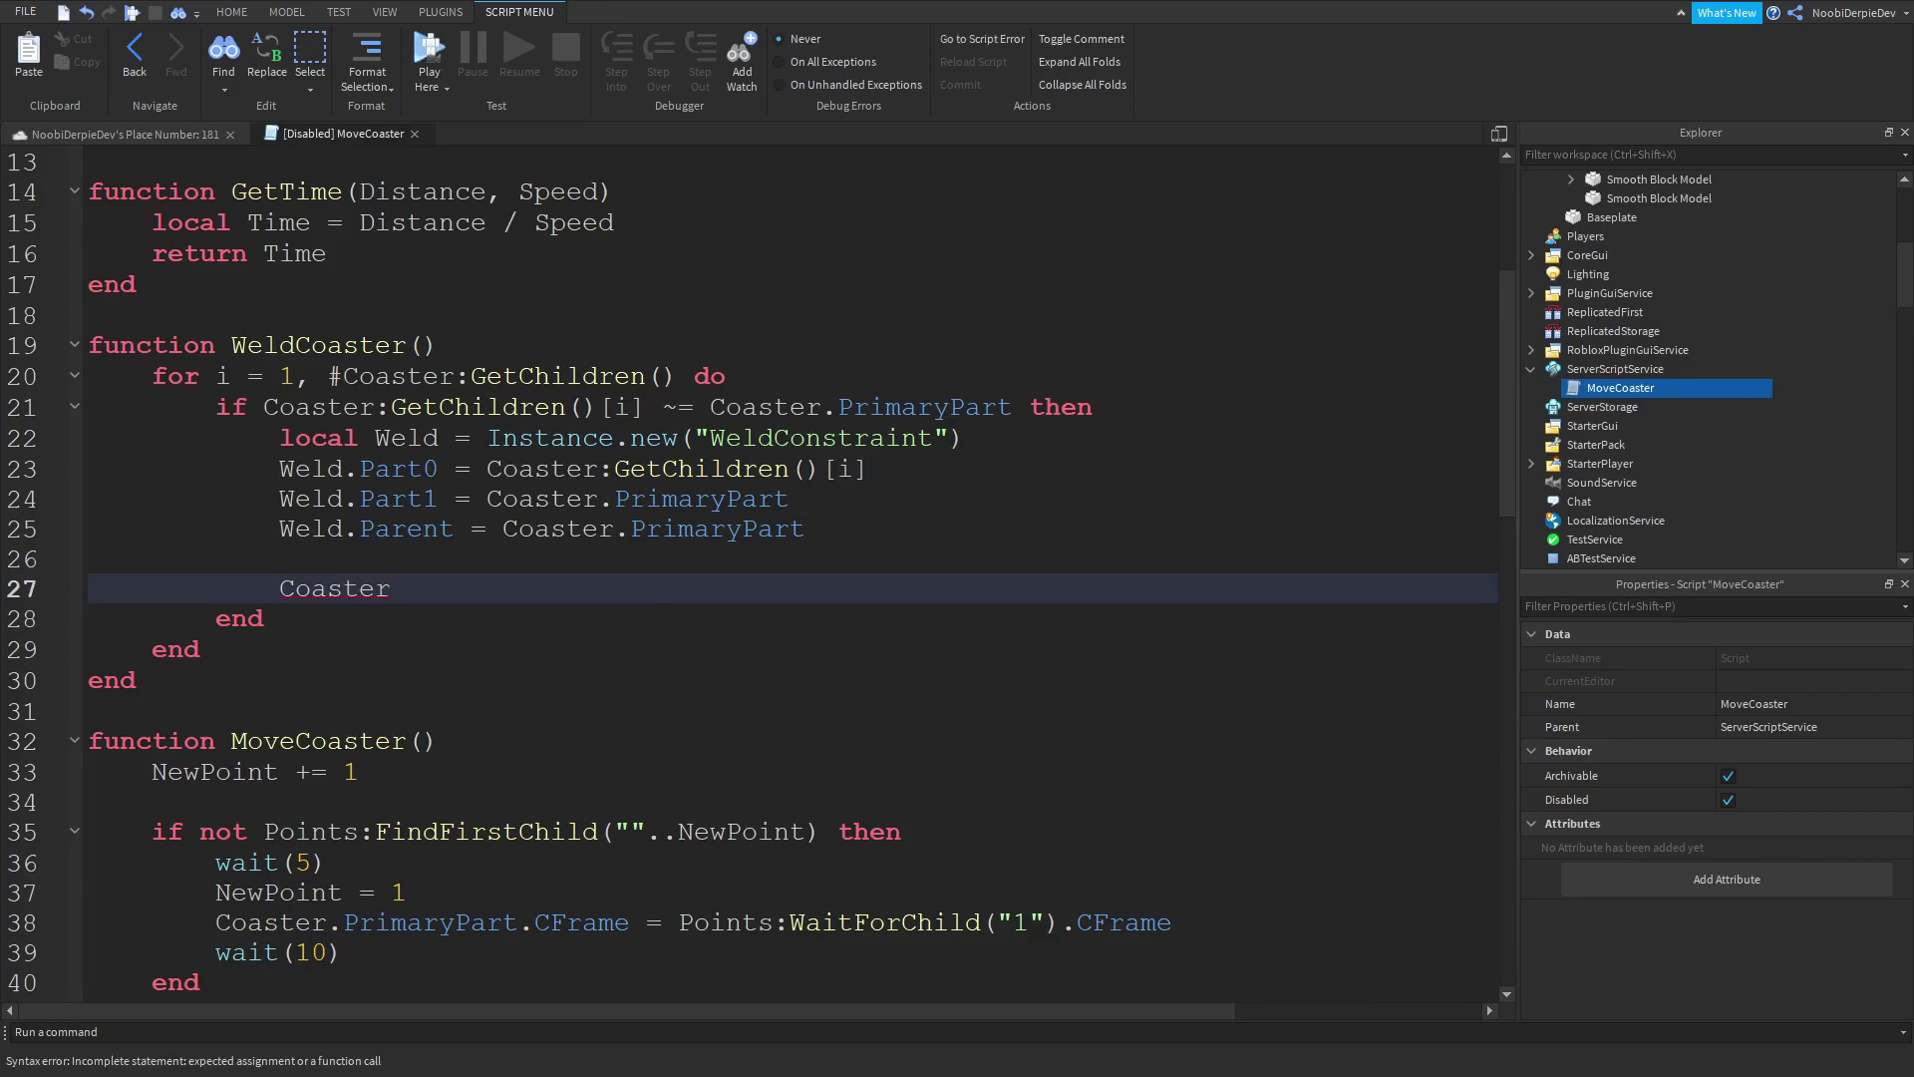
text(:G)
key(Return)
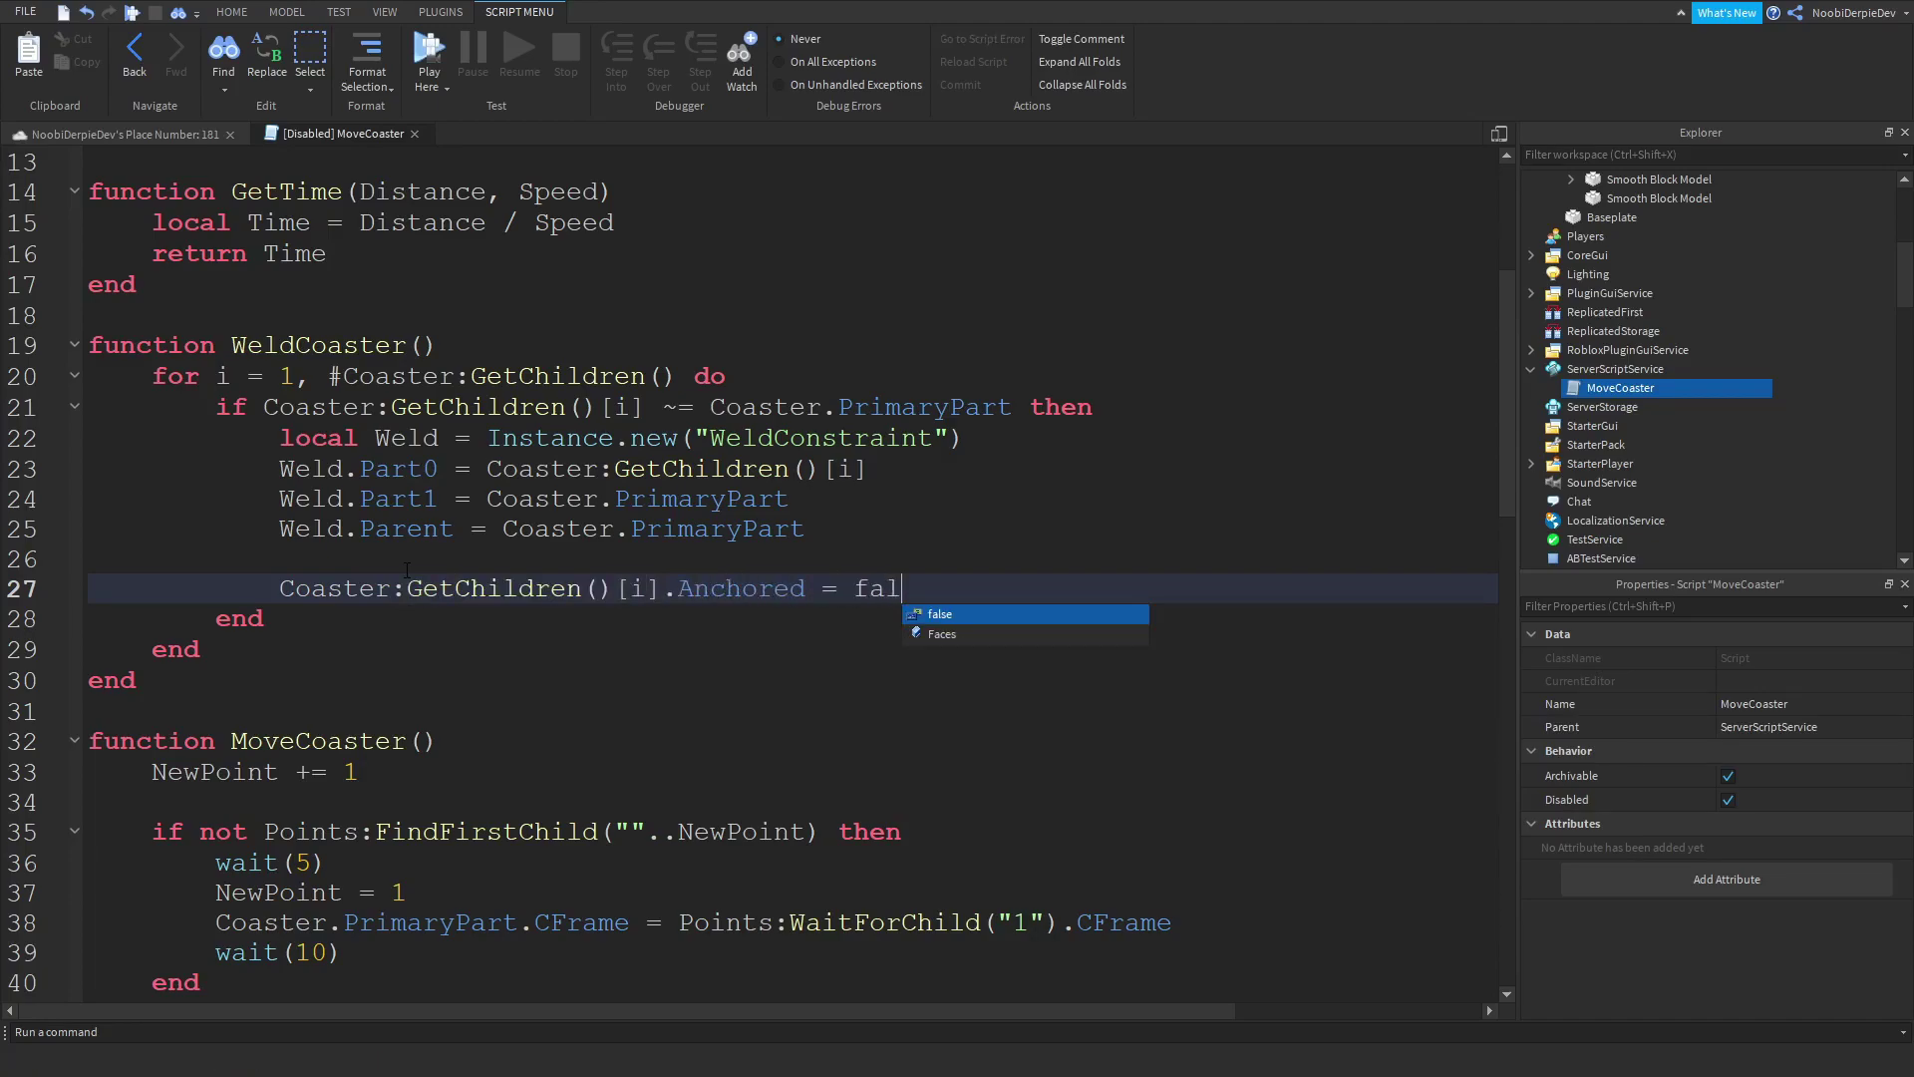
text(se)
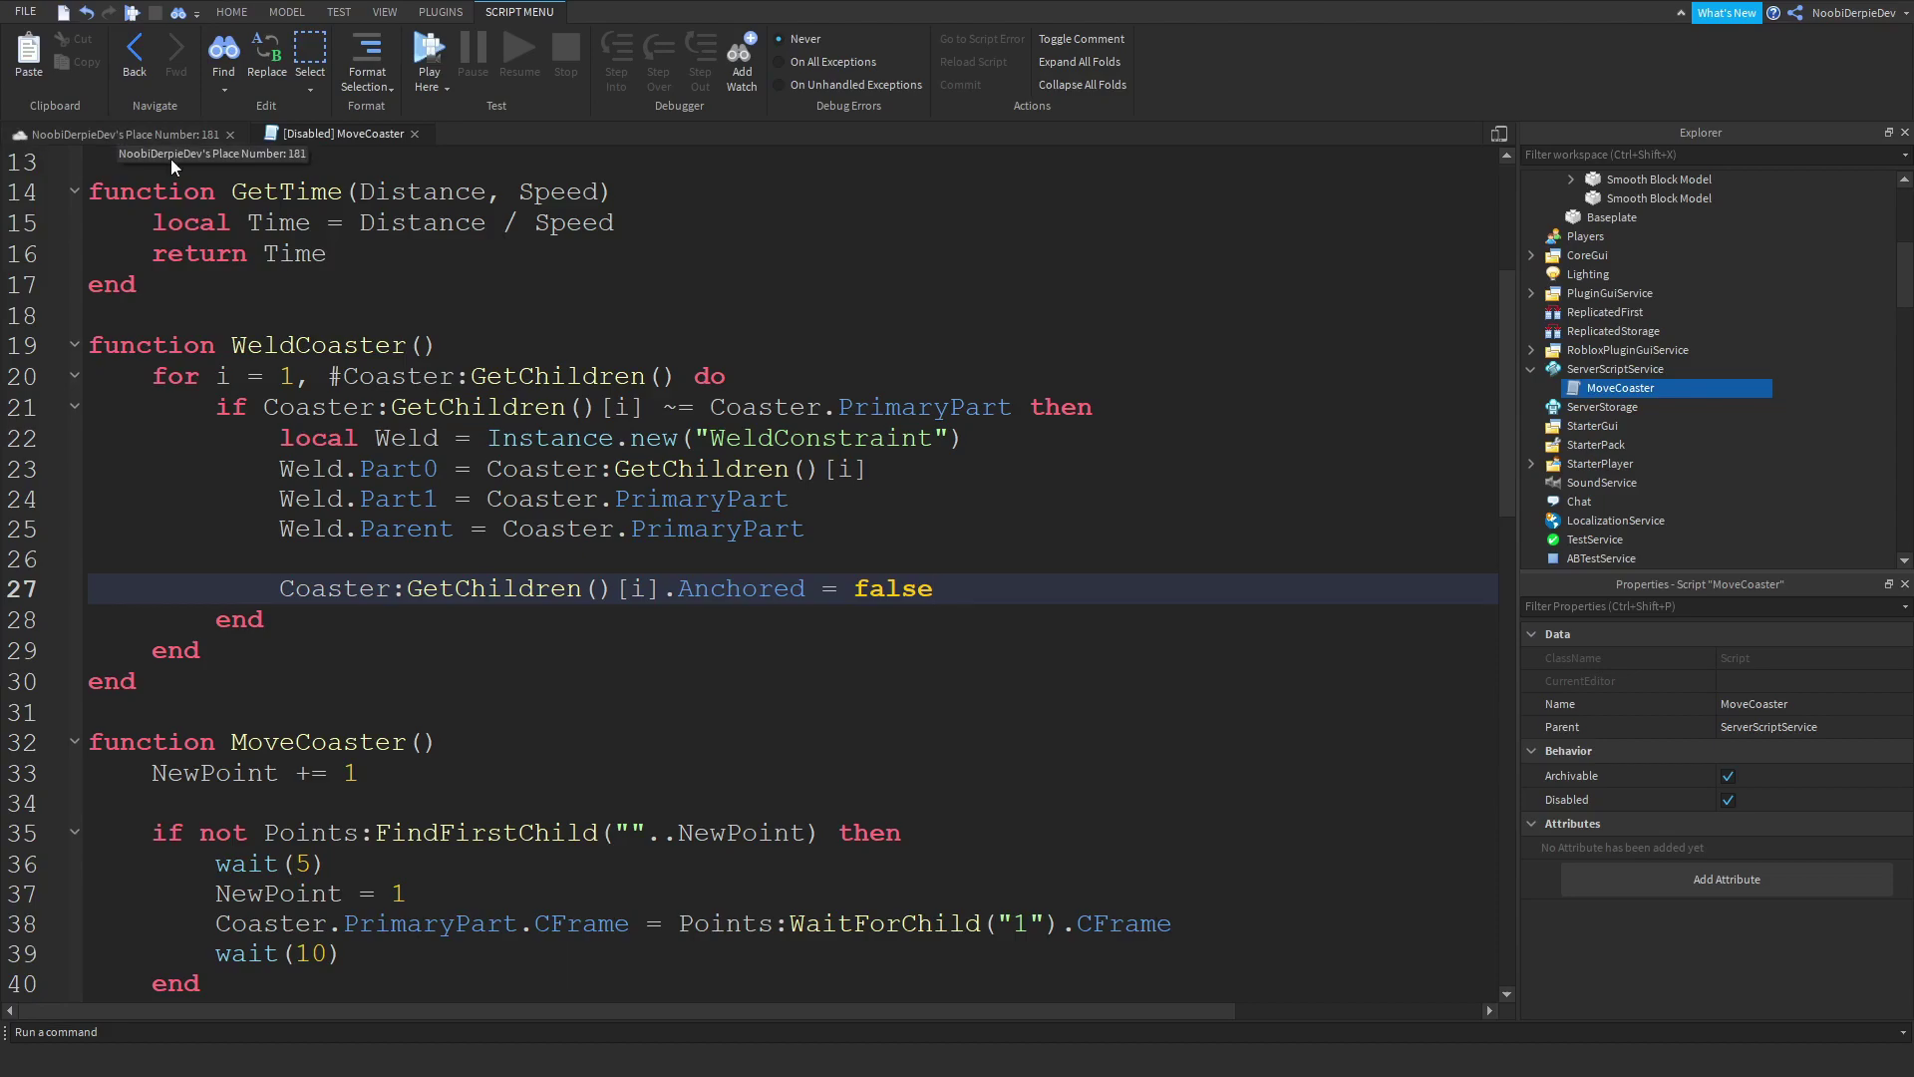
scroll(748, 598, down, 5)
scroll(747, 598, down, 5)
scroll(748, 598, down, 5)
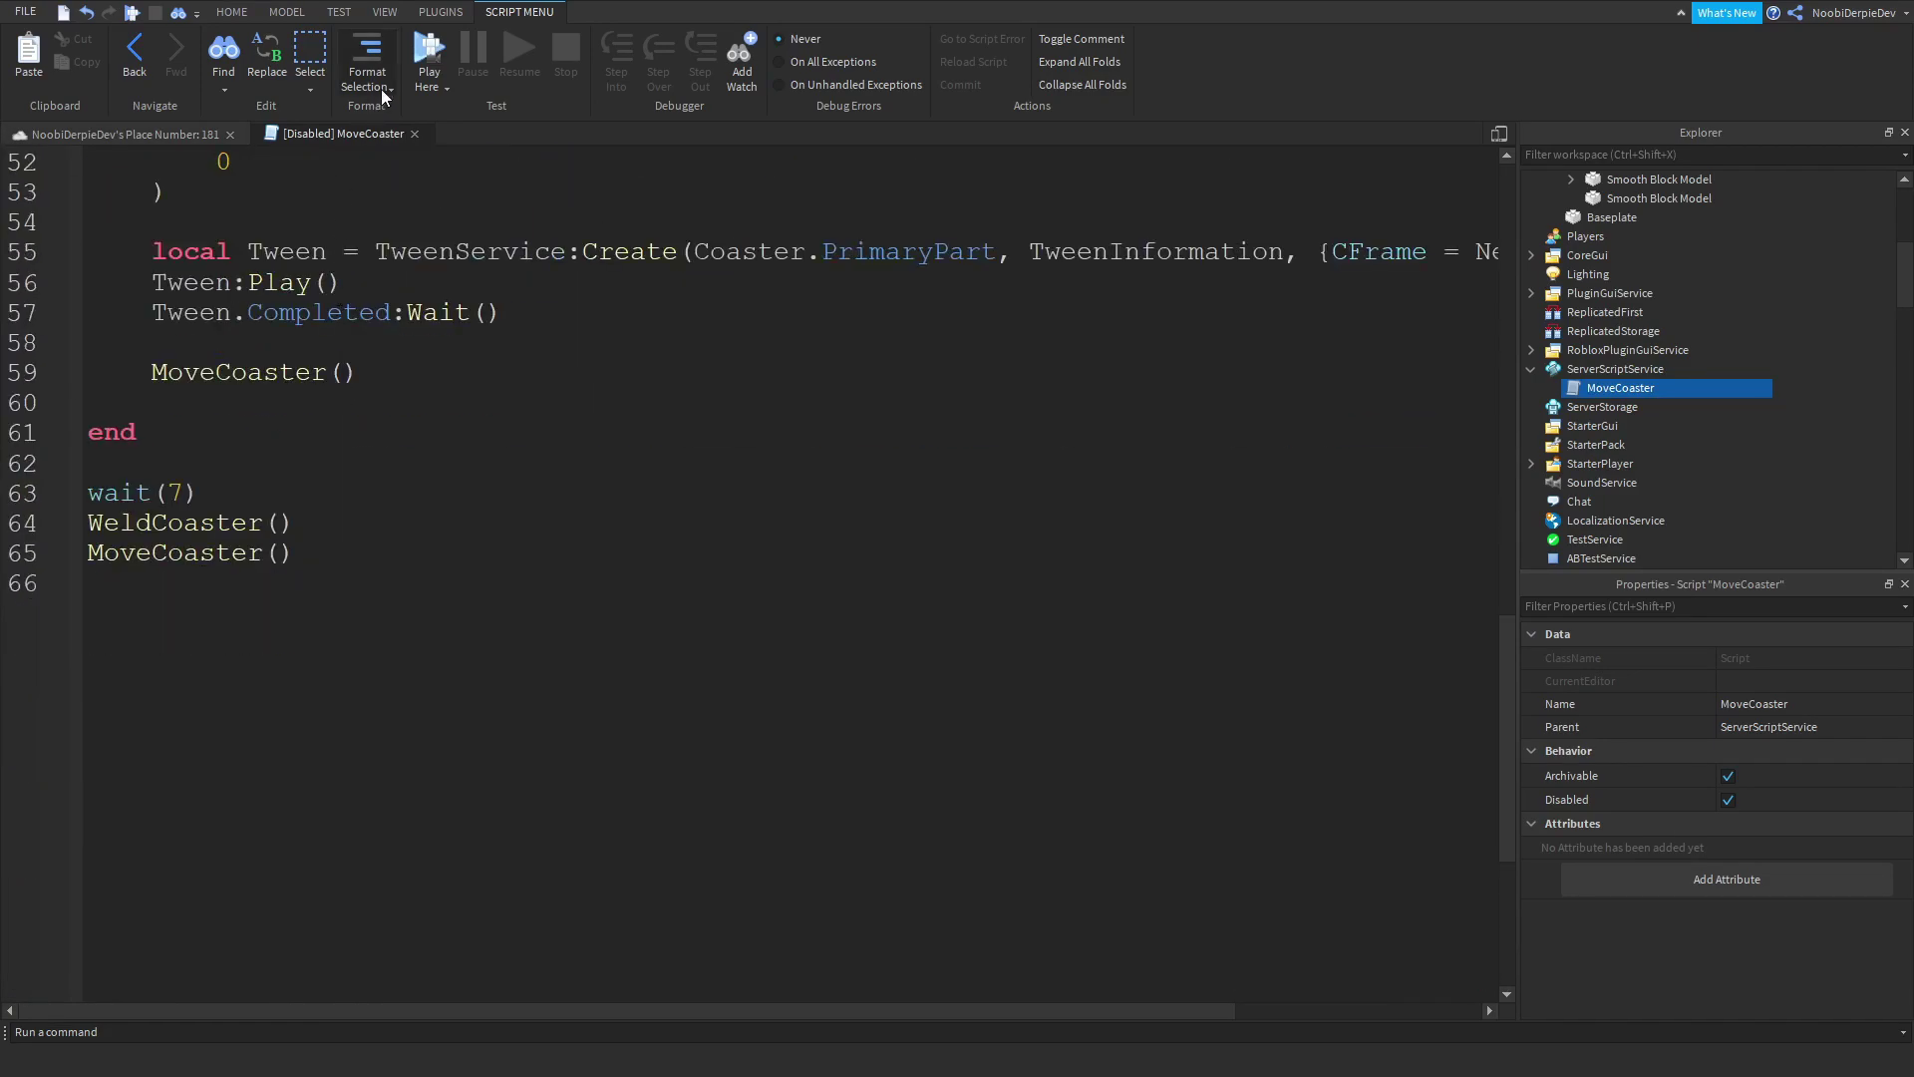
Step: Uncheck Disabled on MoveCoaster and close the script
click(1631, 776)
click(1728, 800)
click(415, 133)
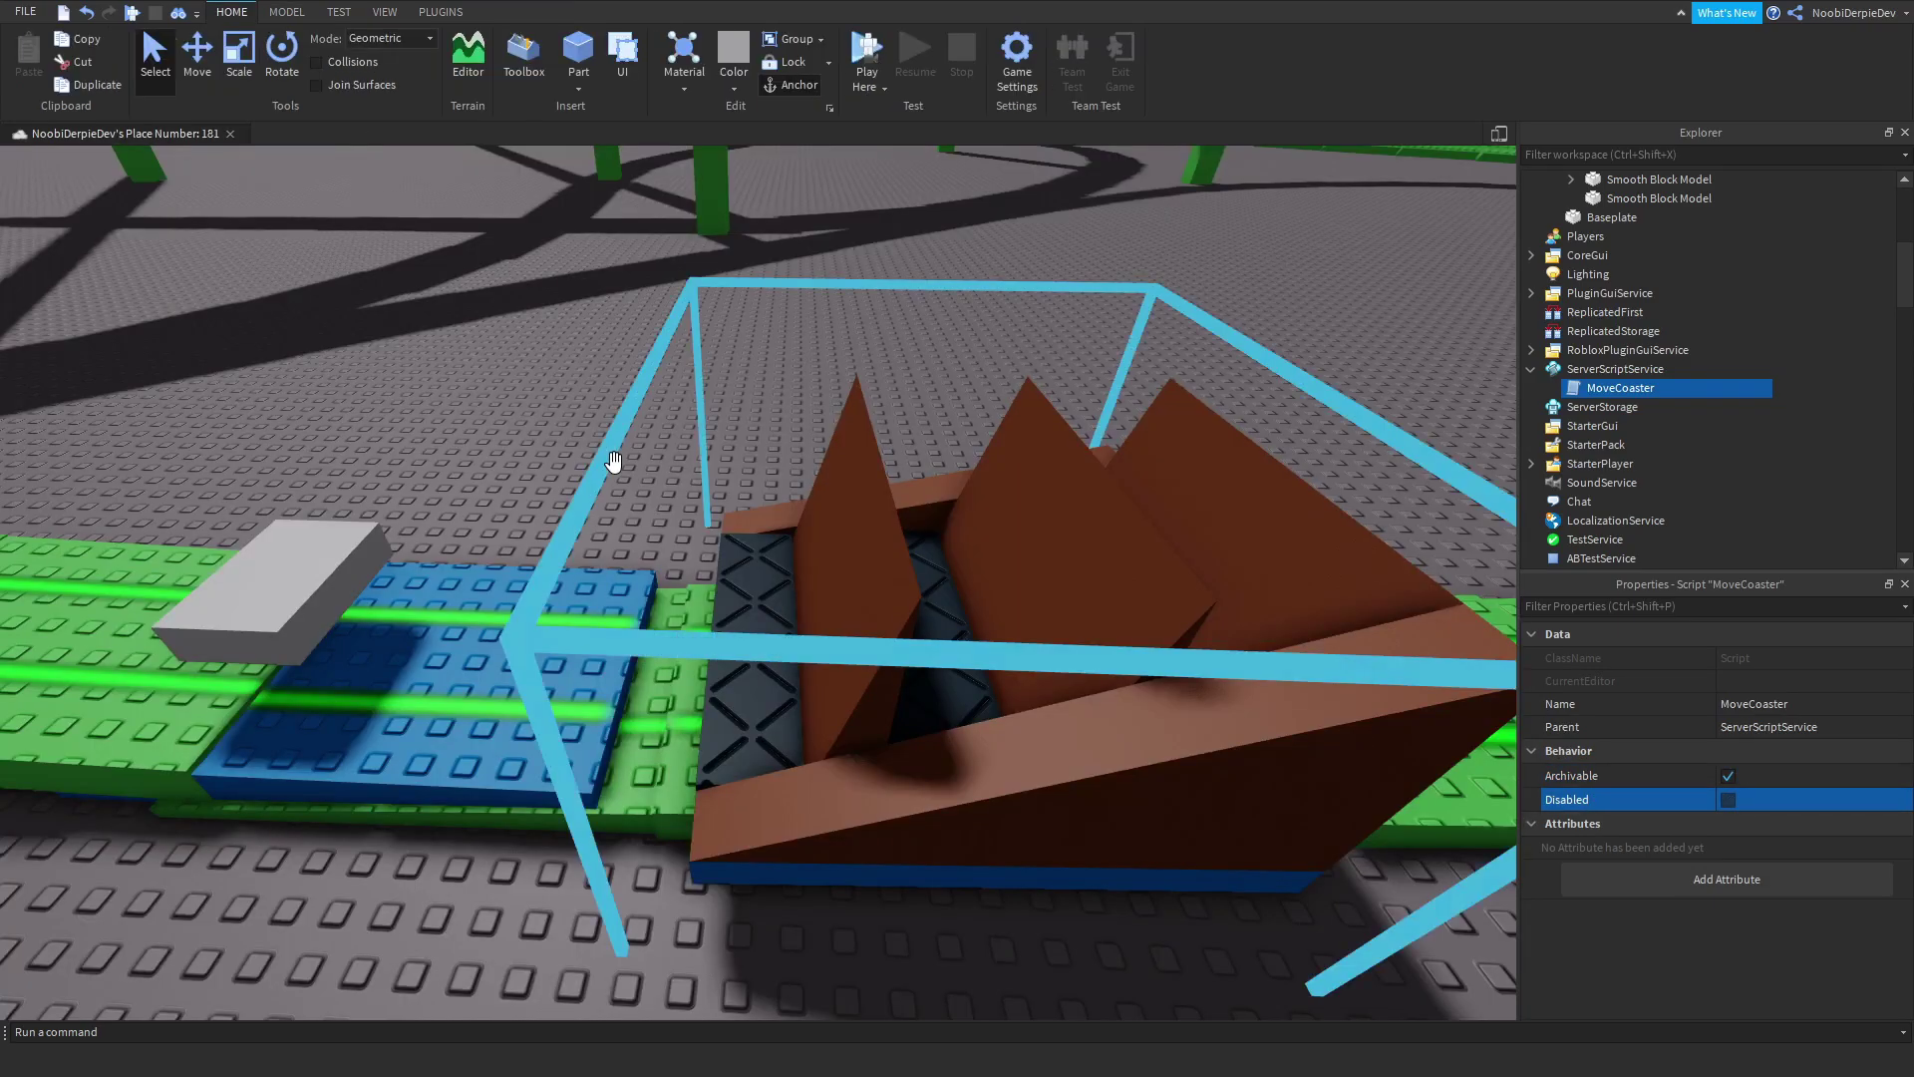
scroll(1706, 299, up, 5)
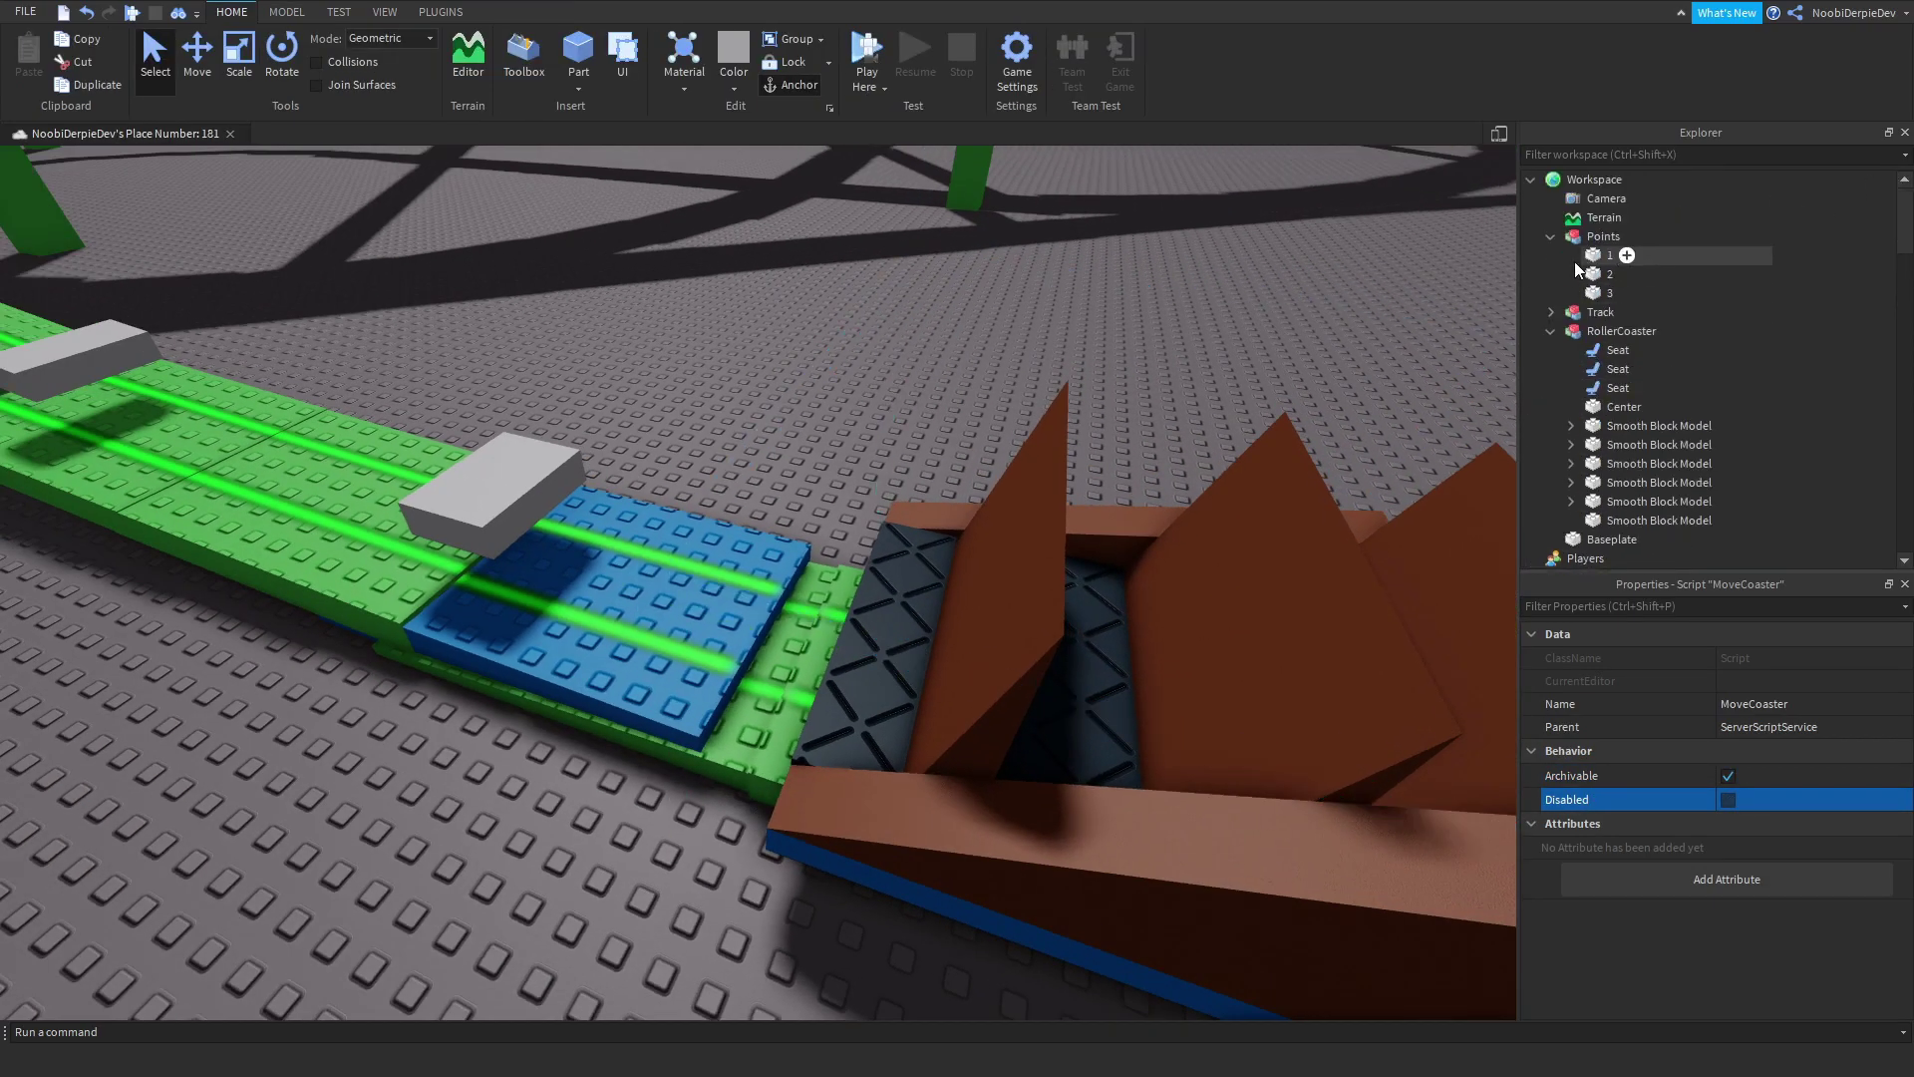
Step: Rotate Point 1 180° to face forward along the track
click(1609, 254)
middle_drag(837, 344, 901, 311)
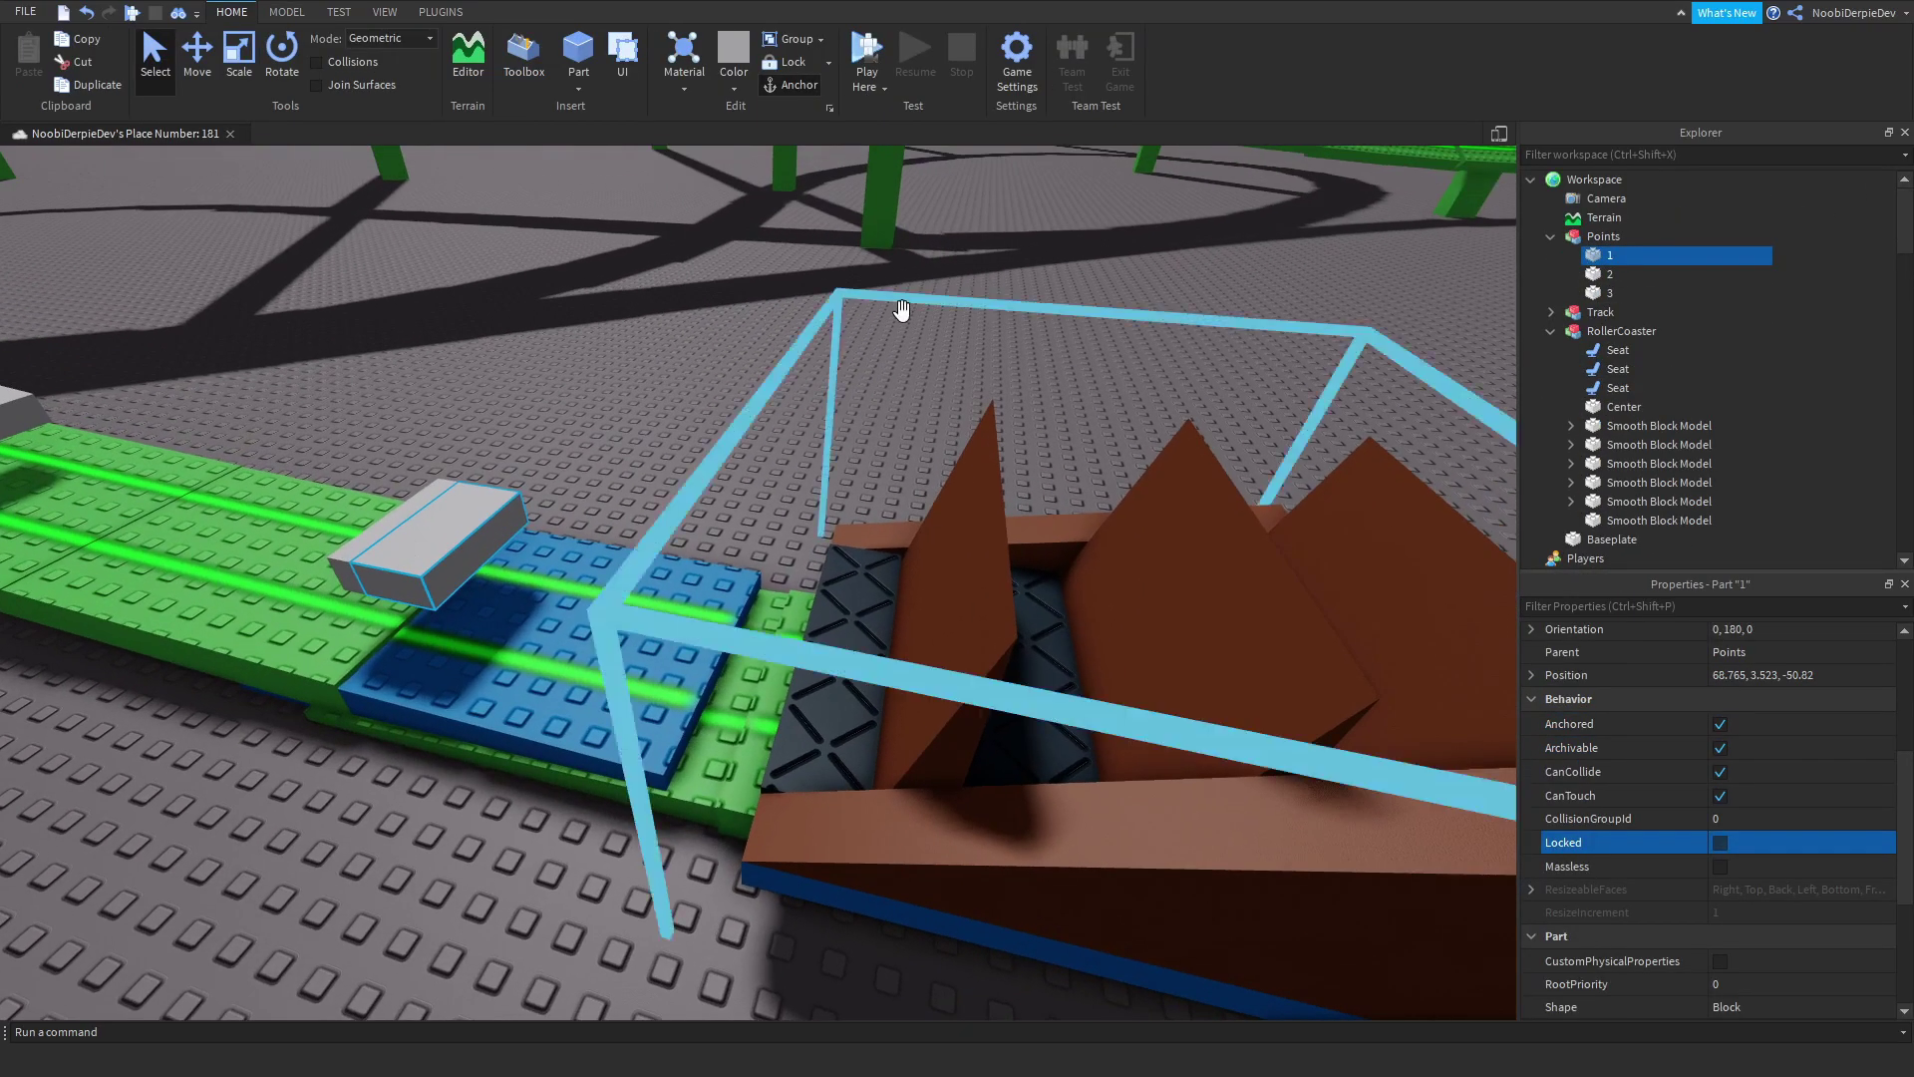
key(f)
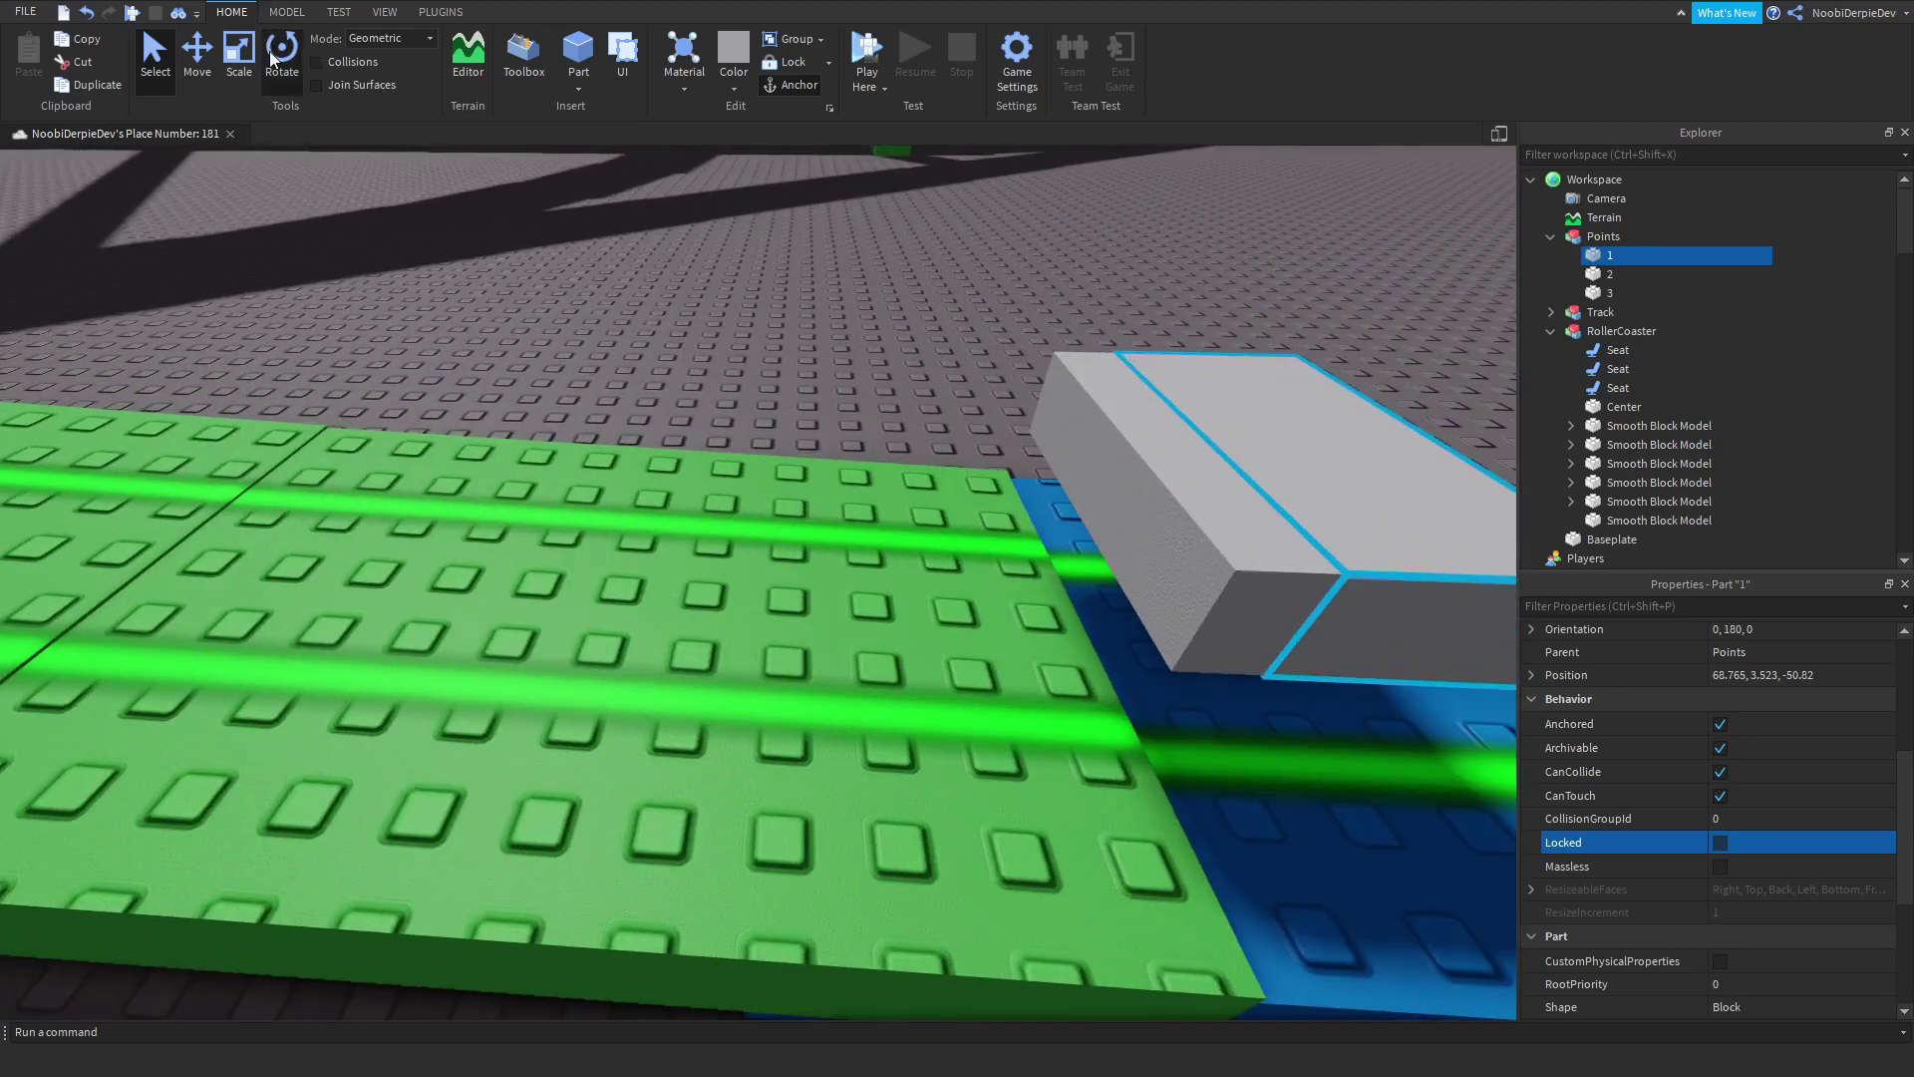
key(ctrl+4)
drag(788, 524, 749, 276)
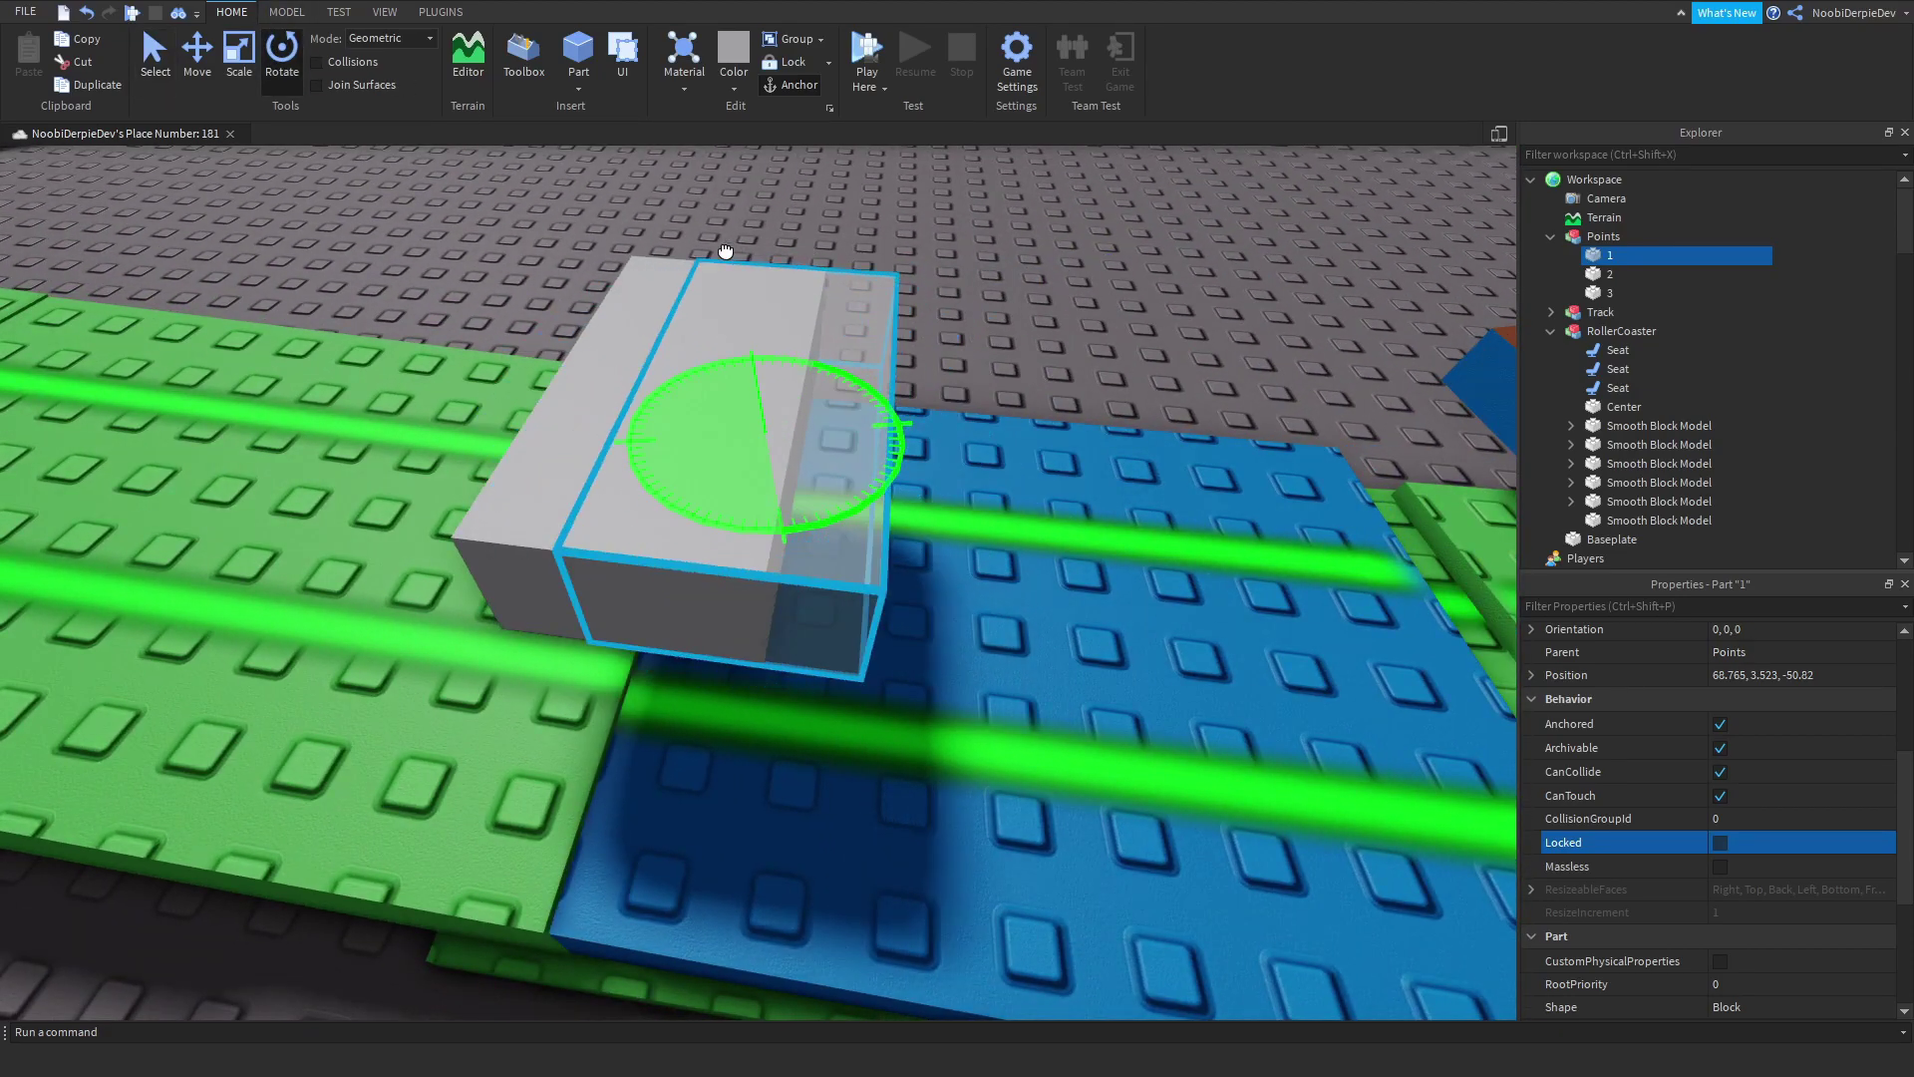
Step: Rotate Points 2 and 3 180° to face forward, leveling Point 3's tilt
click(593, 534)
drag(594, 533, 628, 284)
key(f)
click(1600, 294)
key(f)
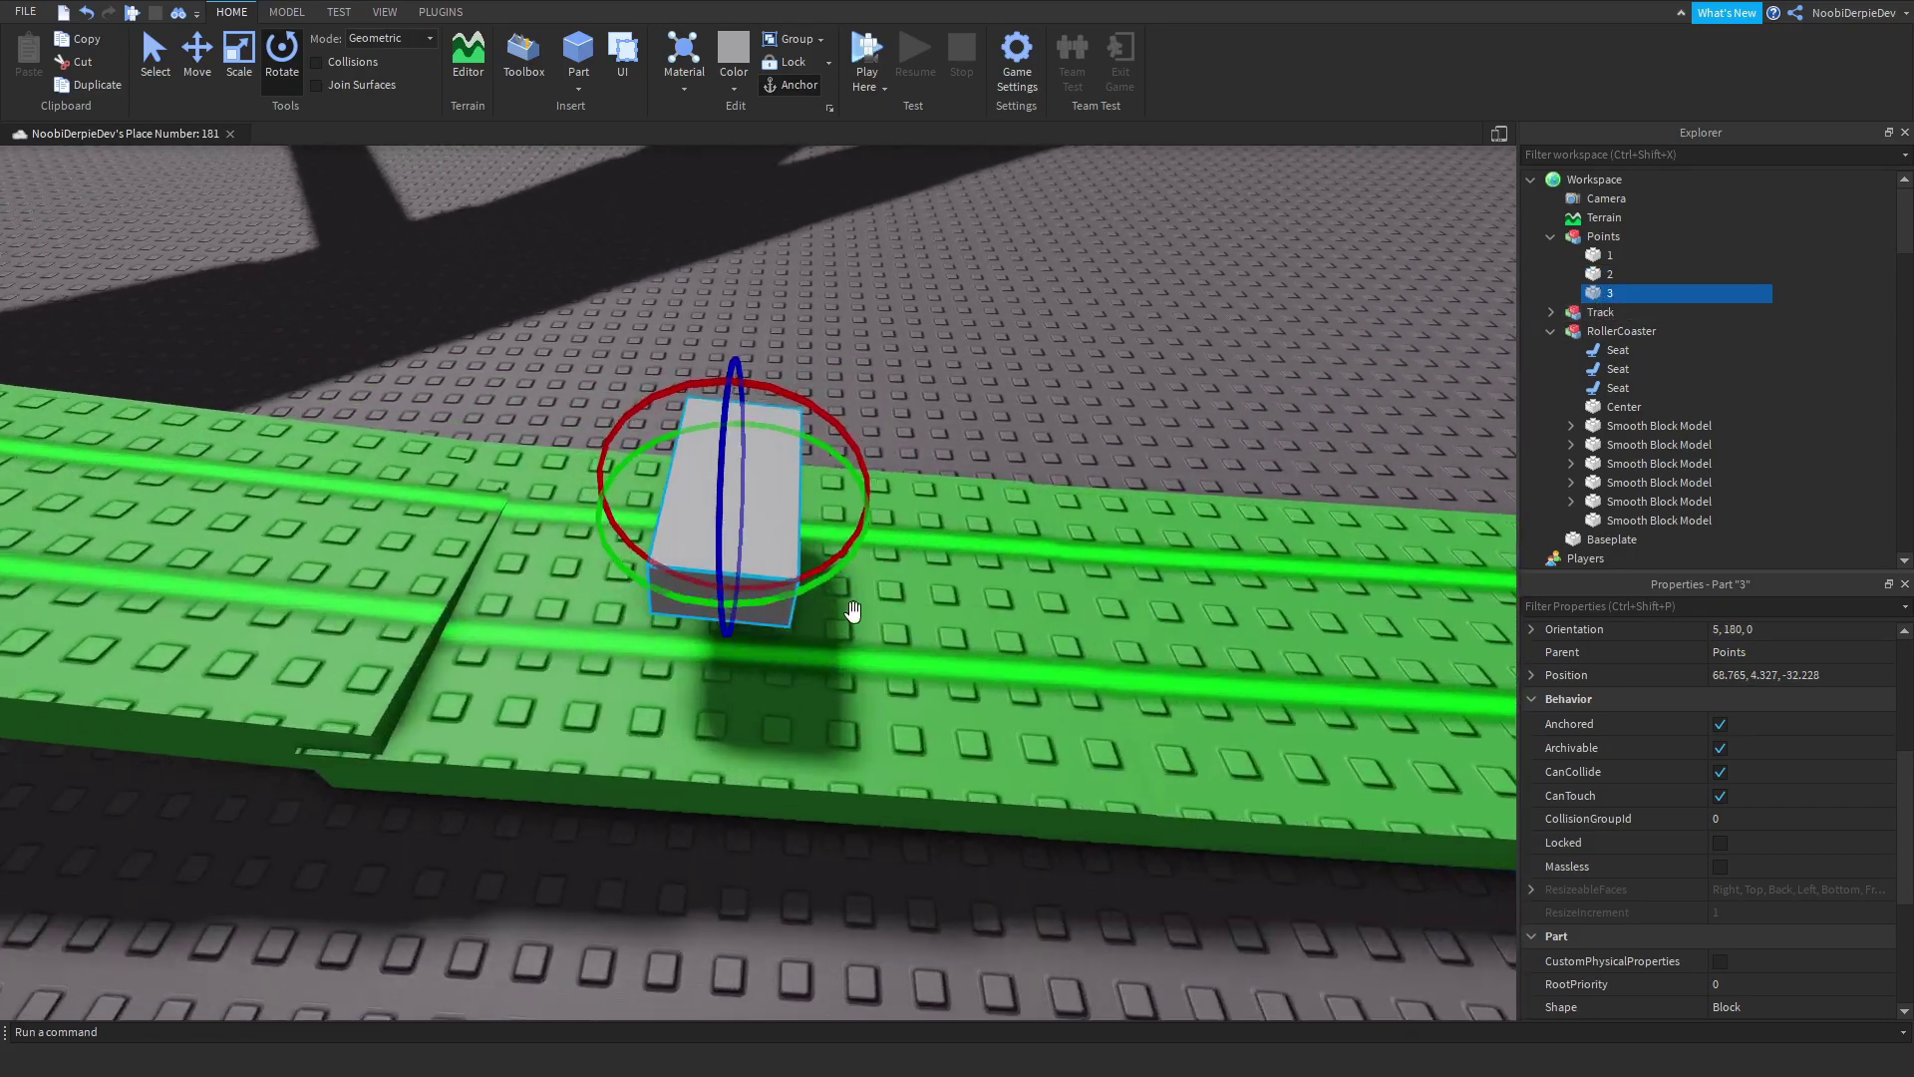
drag(762, 603, 688, 312)
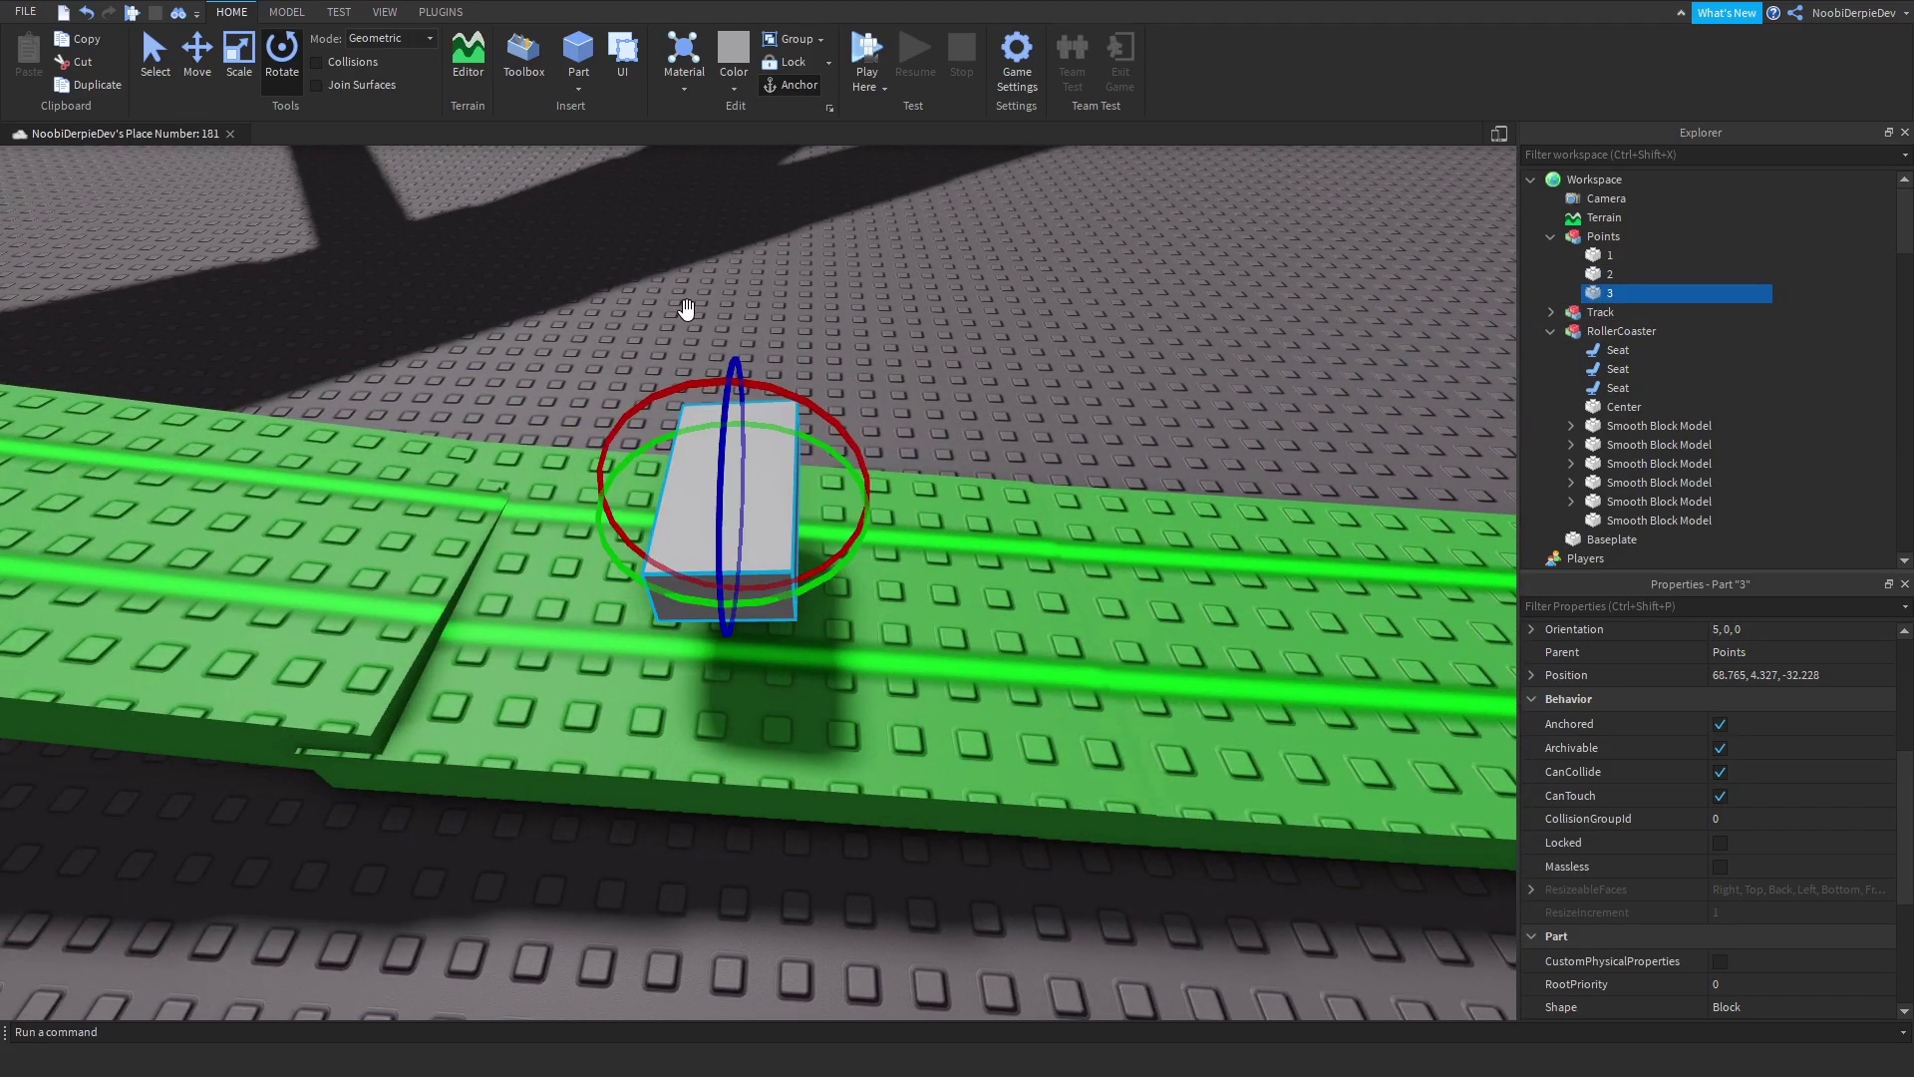
key(f)
right_drag(729, 401, 728, 493)
mouse_move(779, 493)
mouse_down()
mouse_move(821, 523)
mouse_move(833, 495)
mouse_up()
right_drag(748, 599, 898, 449)
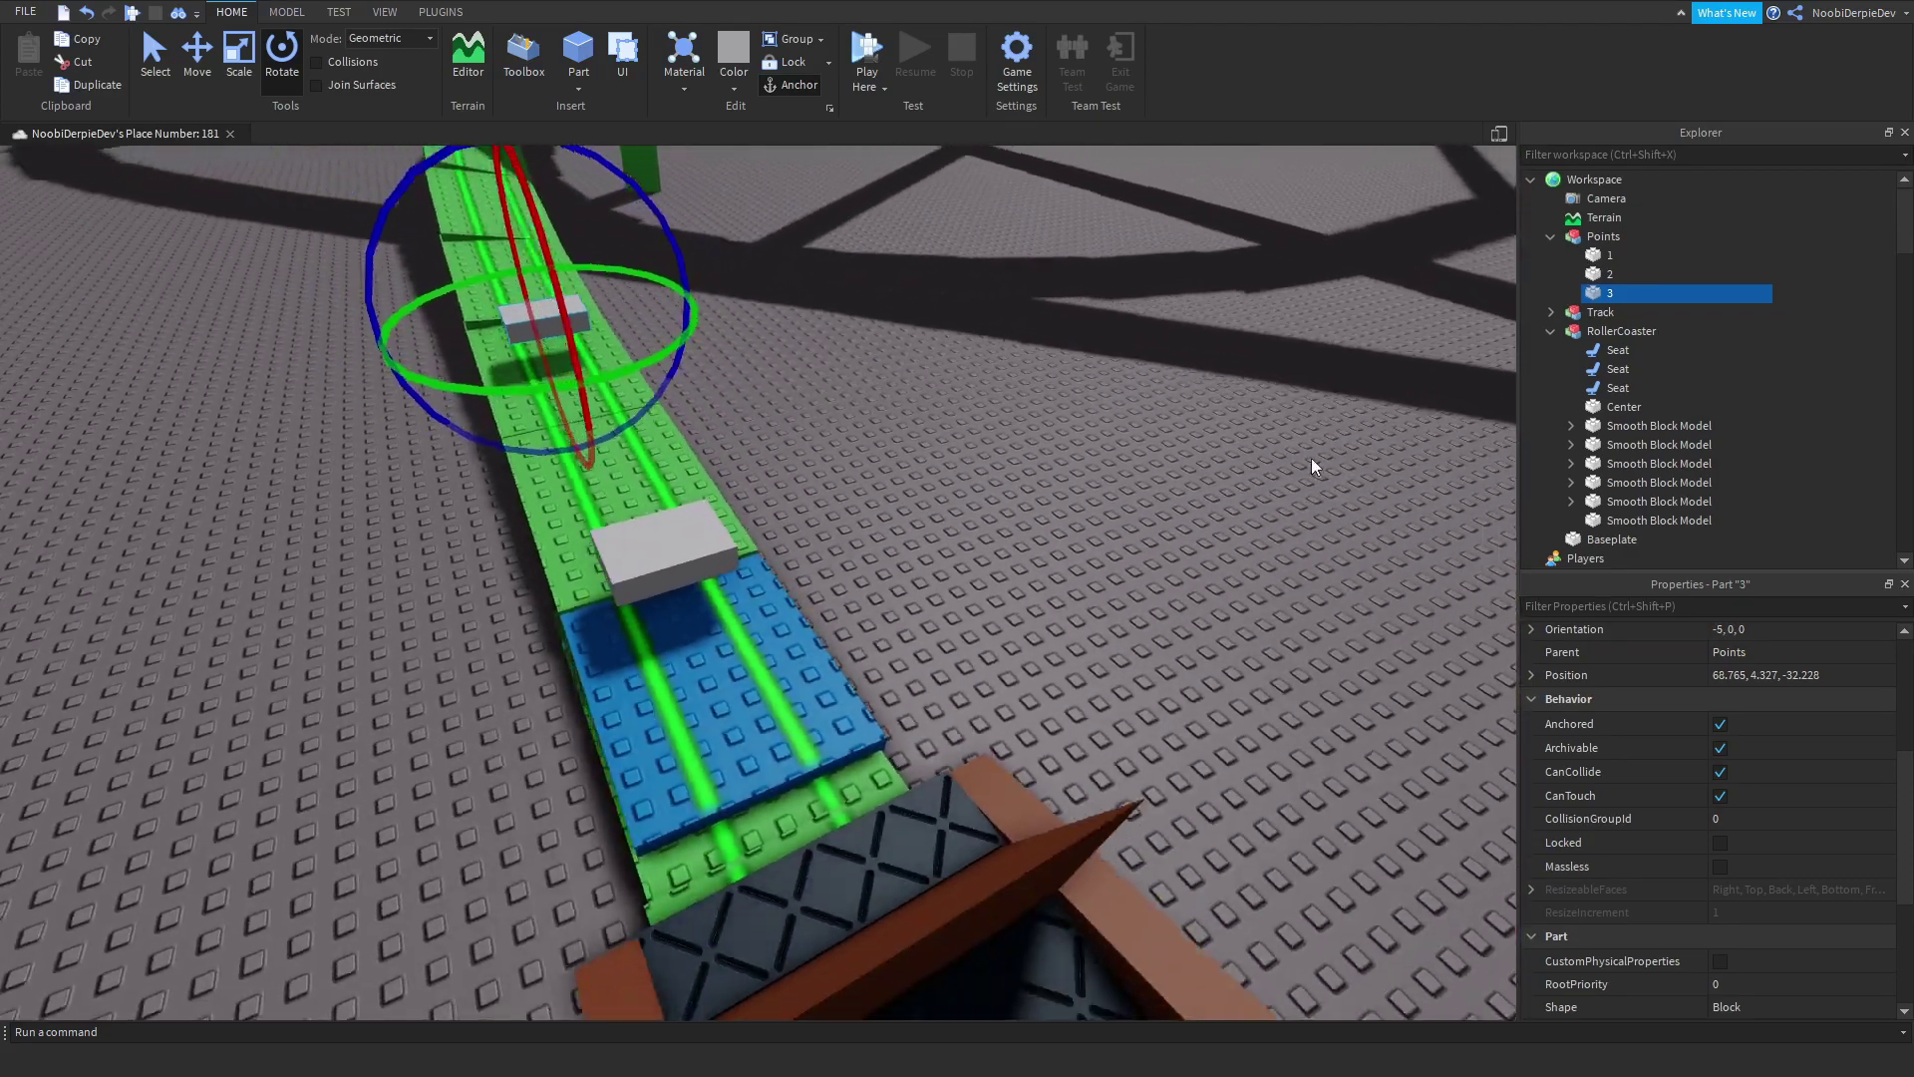
scroll(1614, 392, down, 5)
double_click(1620, 441)
double_click(326, 348)
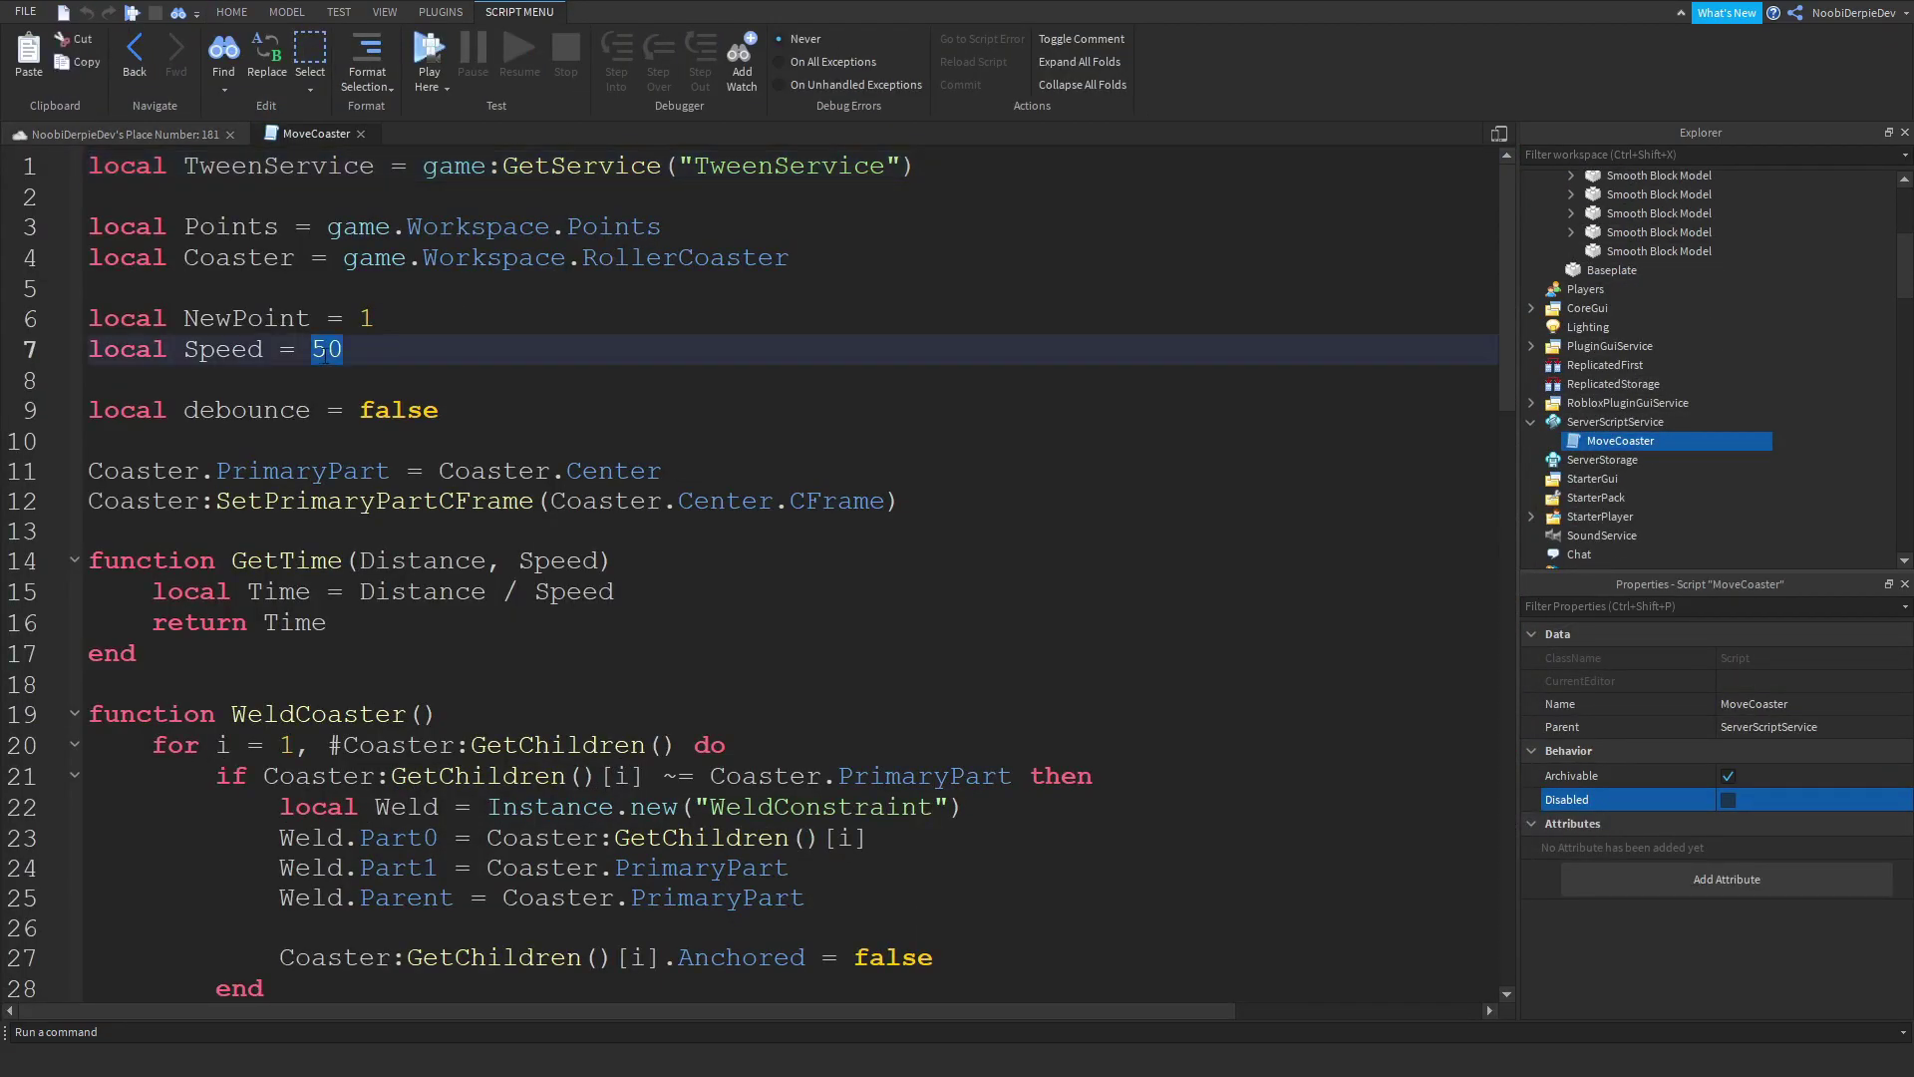
click(360, 134)
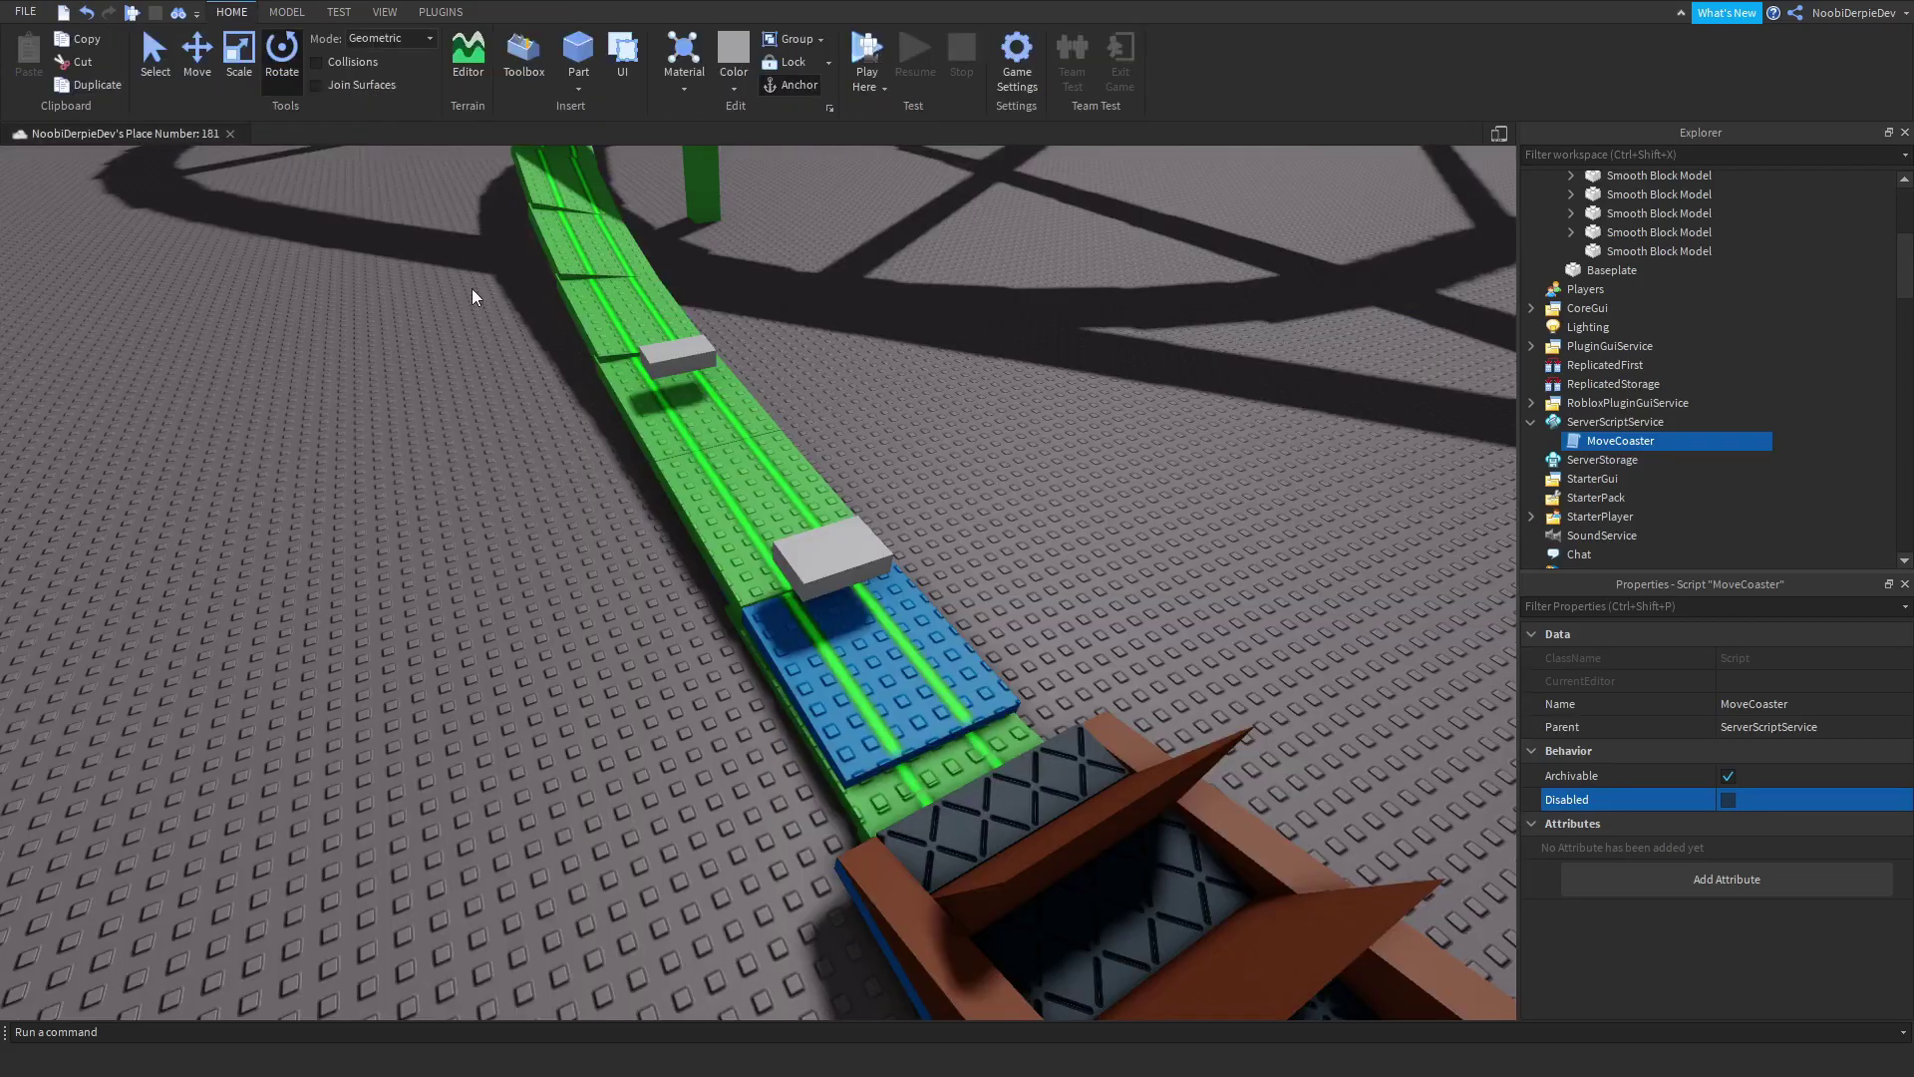
scroll(673, 374, up, 5)
mouse_move(501, 335)
right_down()
mouse_move(674, 298)
mouse_move(942, 448)
right_up()
scroll(957, 419, down, 4)
scroll(969, 407, up, 4)
scroll(1737, 300, up, 3)
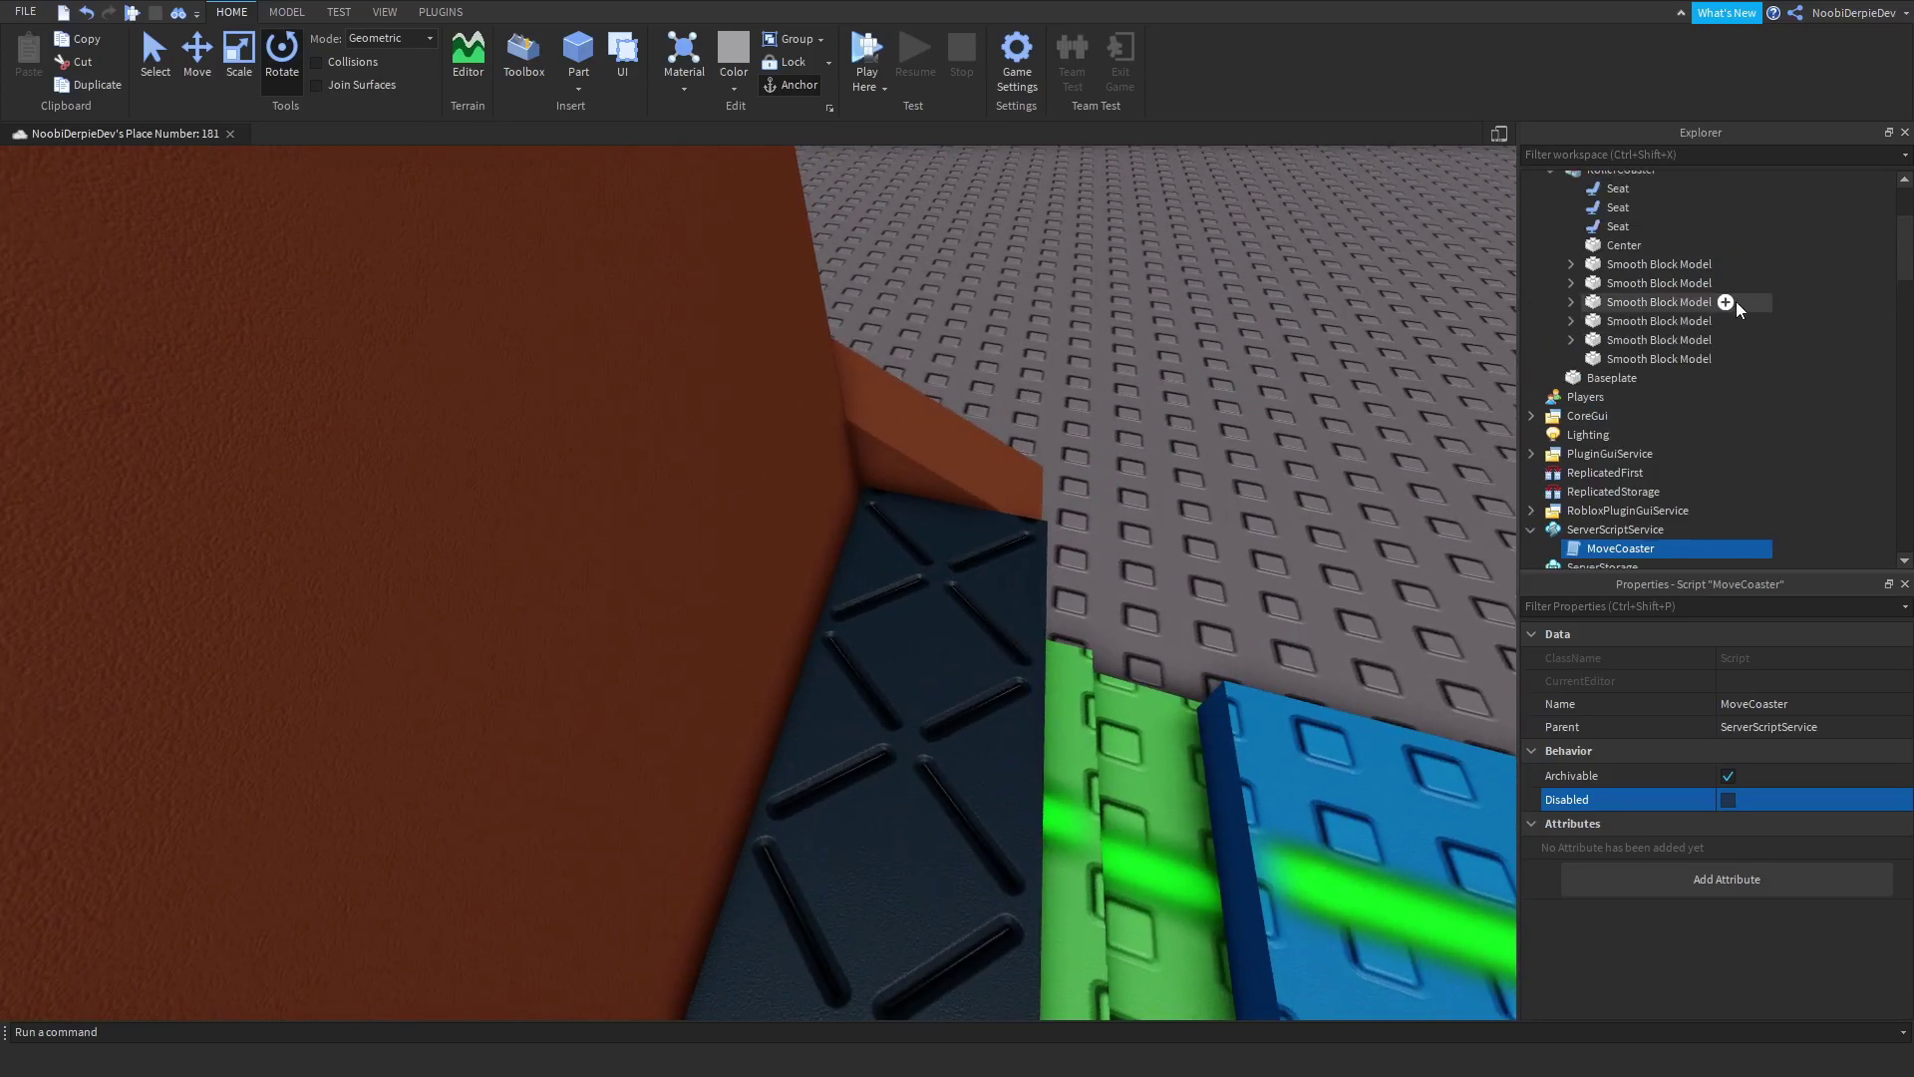
Step: Turn off CanCollide and CanTouch for all RollerCoaster cart parts
click(1616, 413)
shift+click(1616, 242)
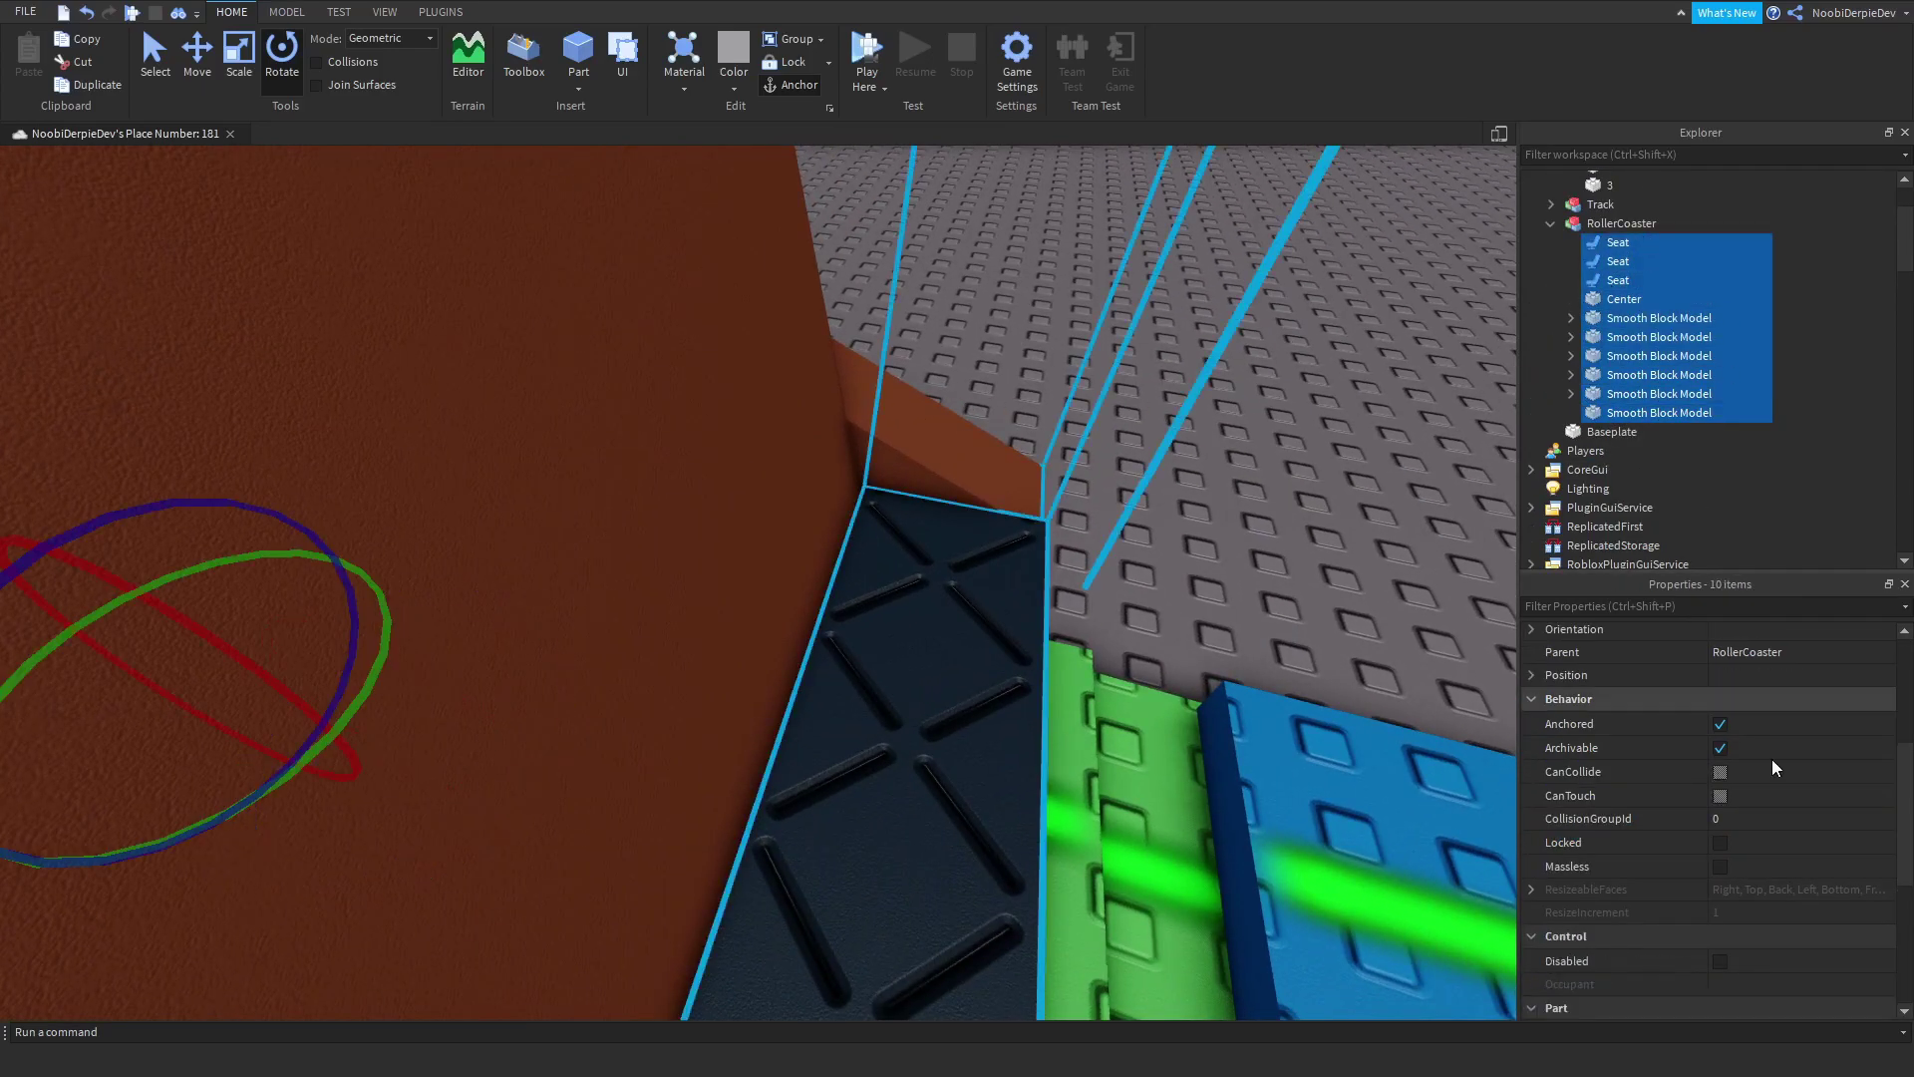
click(1721, 772)
click(1719, 796)
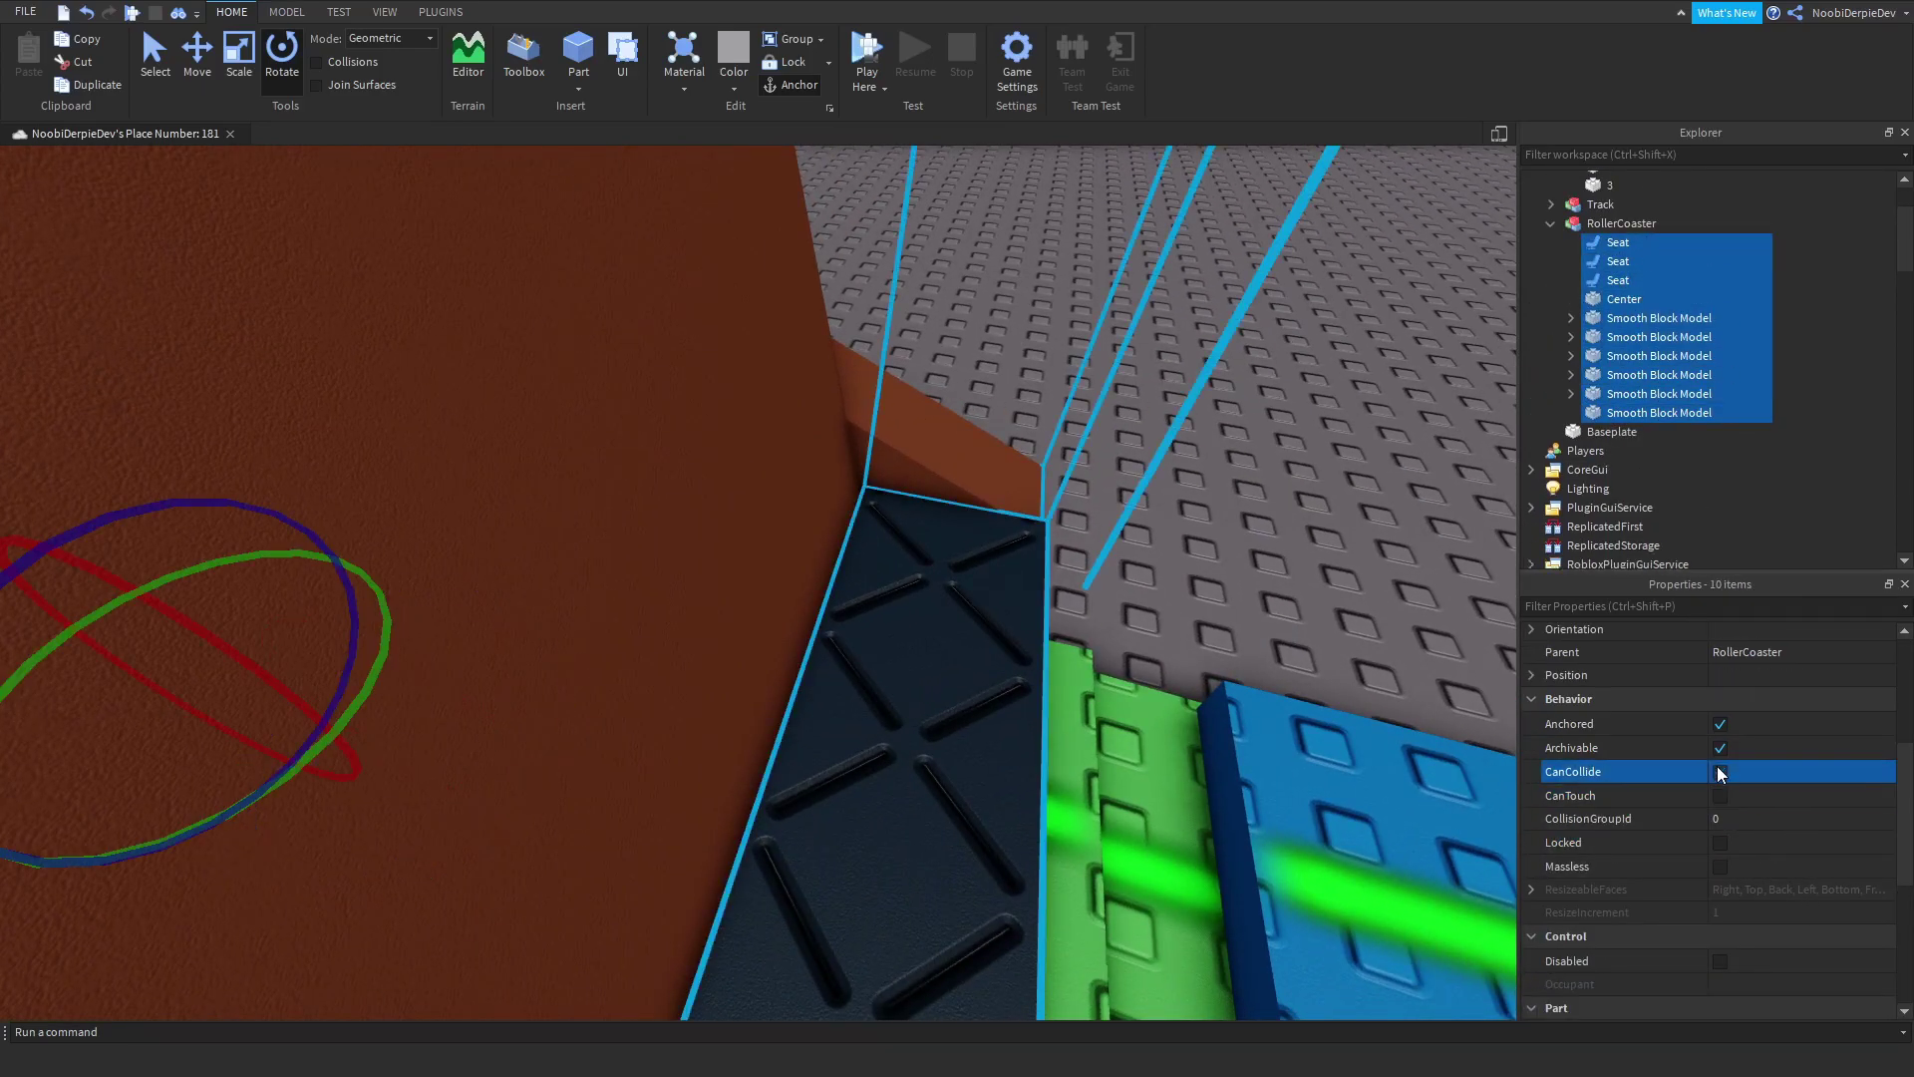
click(1719, 771)
click(1720, 795)
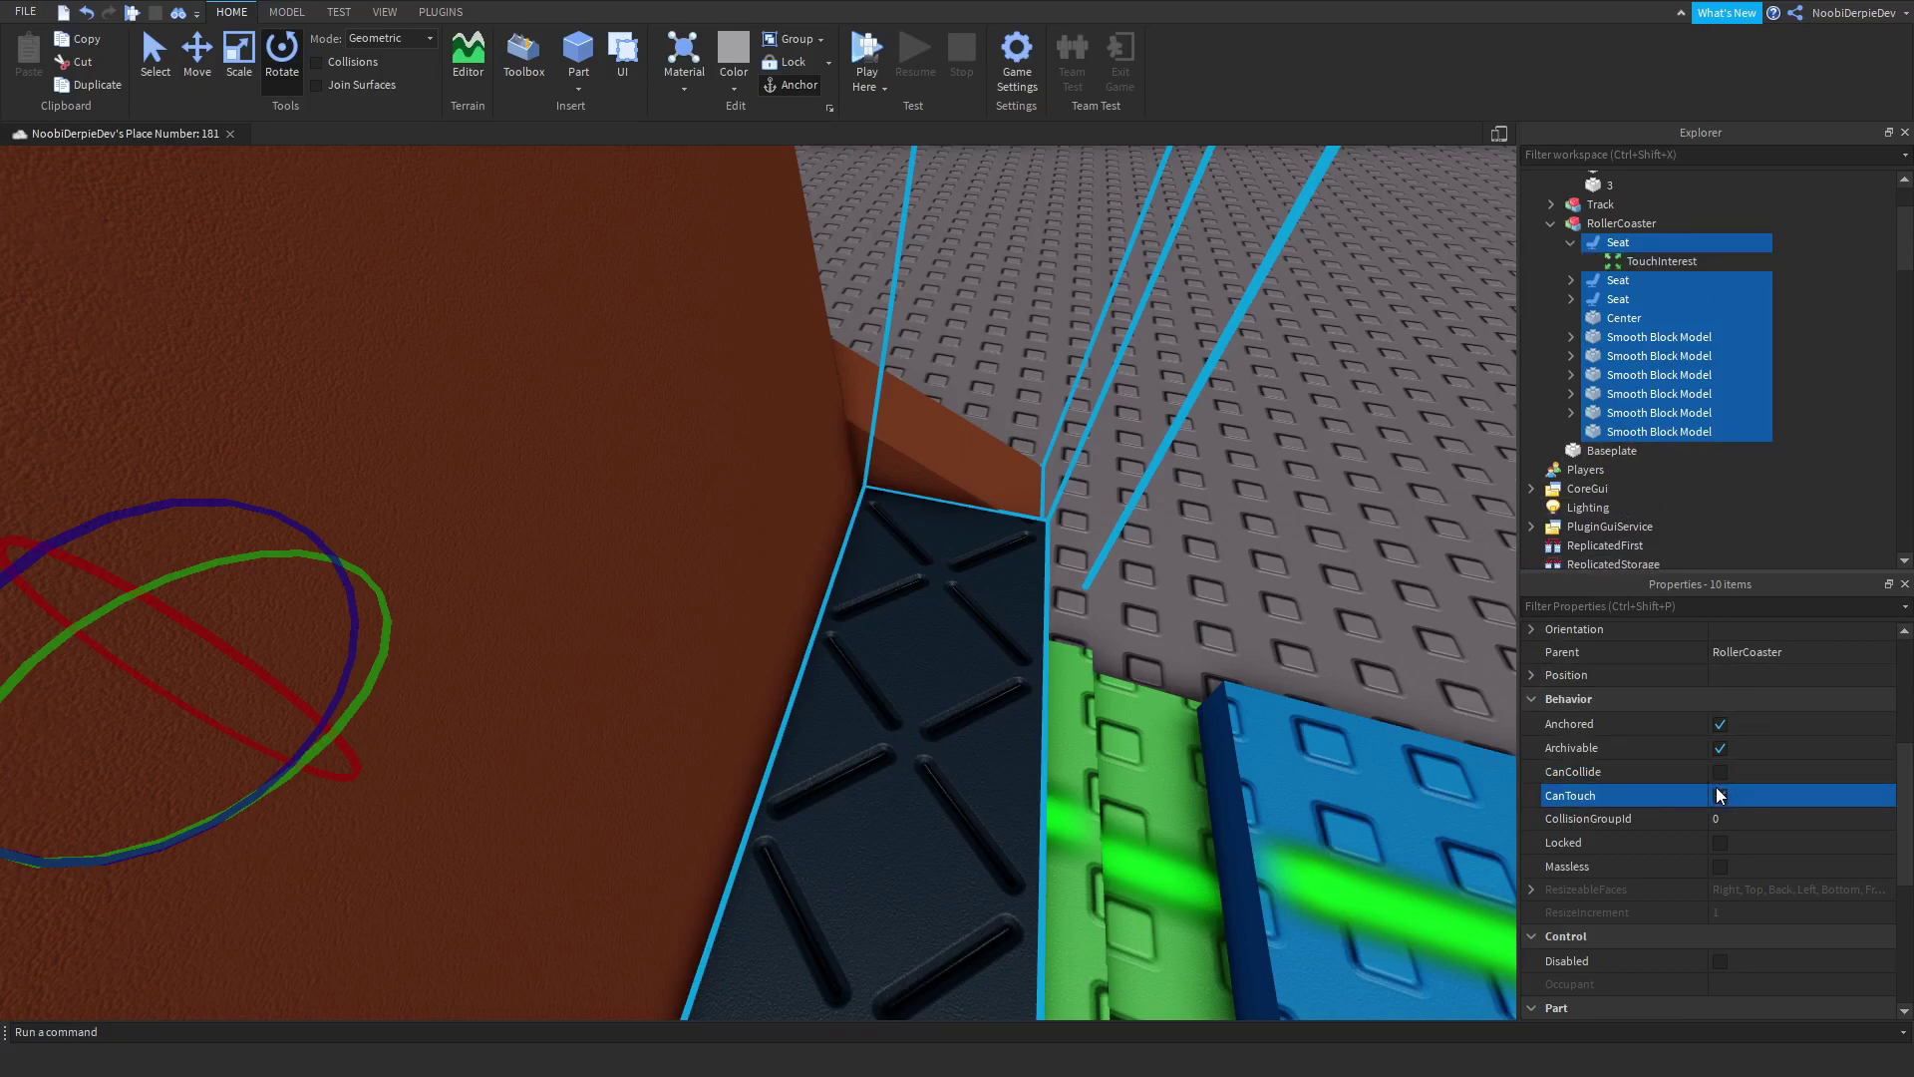
click(1720, 797)
Step: Clear the selection and select the Track model
middle_drag(1227, 359, 1183, 336)
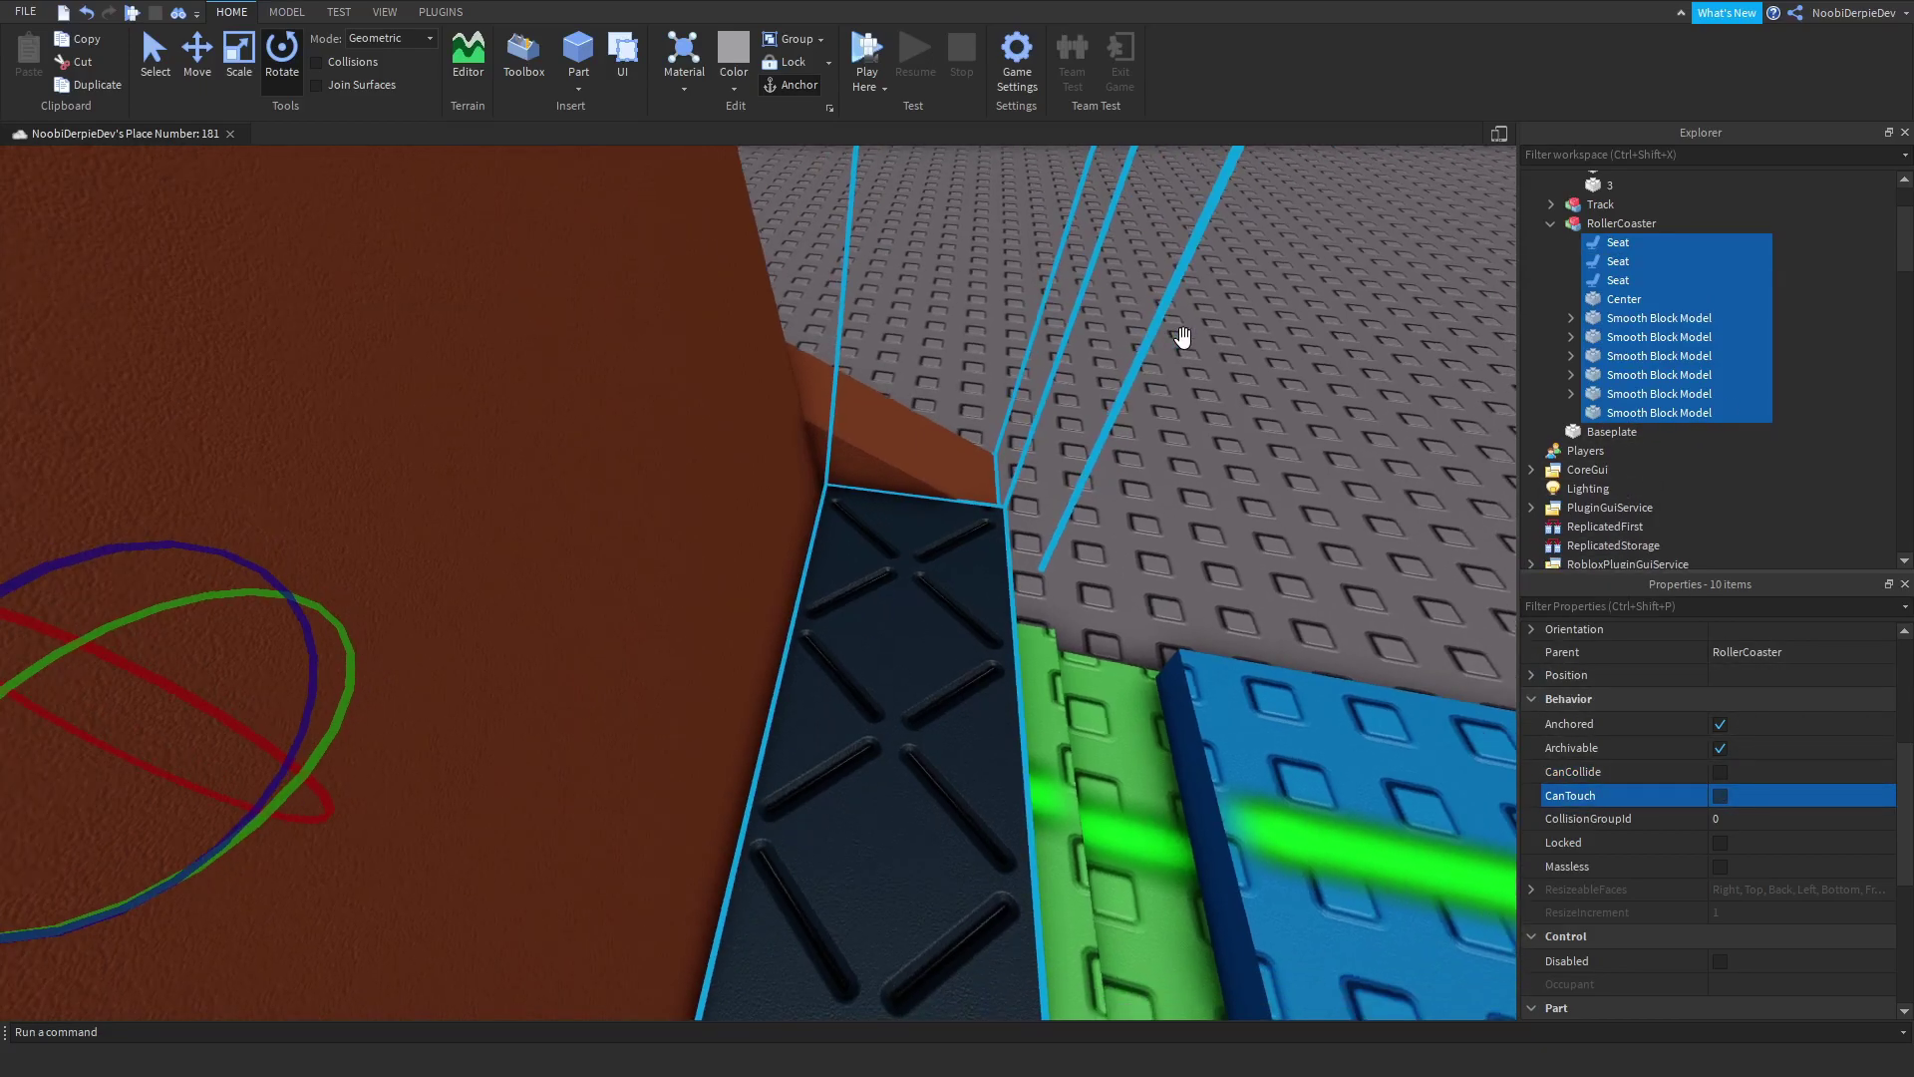
scroll(1182, 337, down, 5)
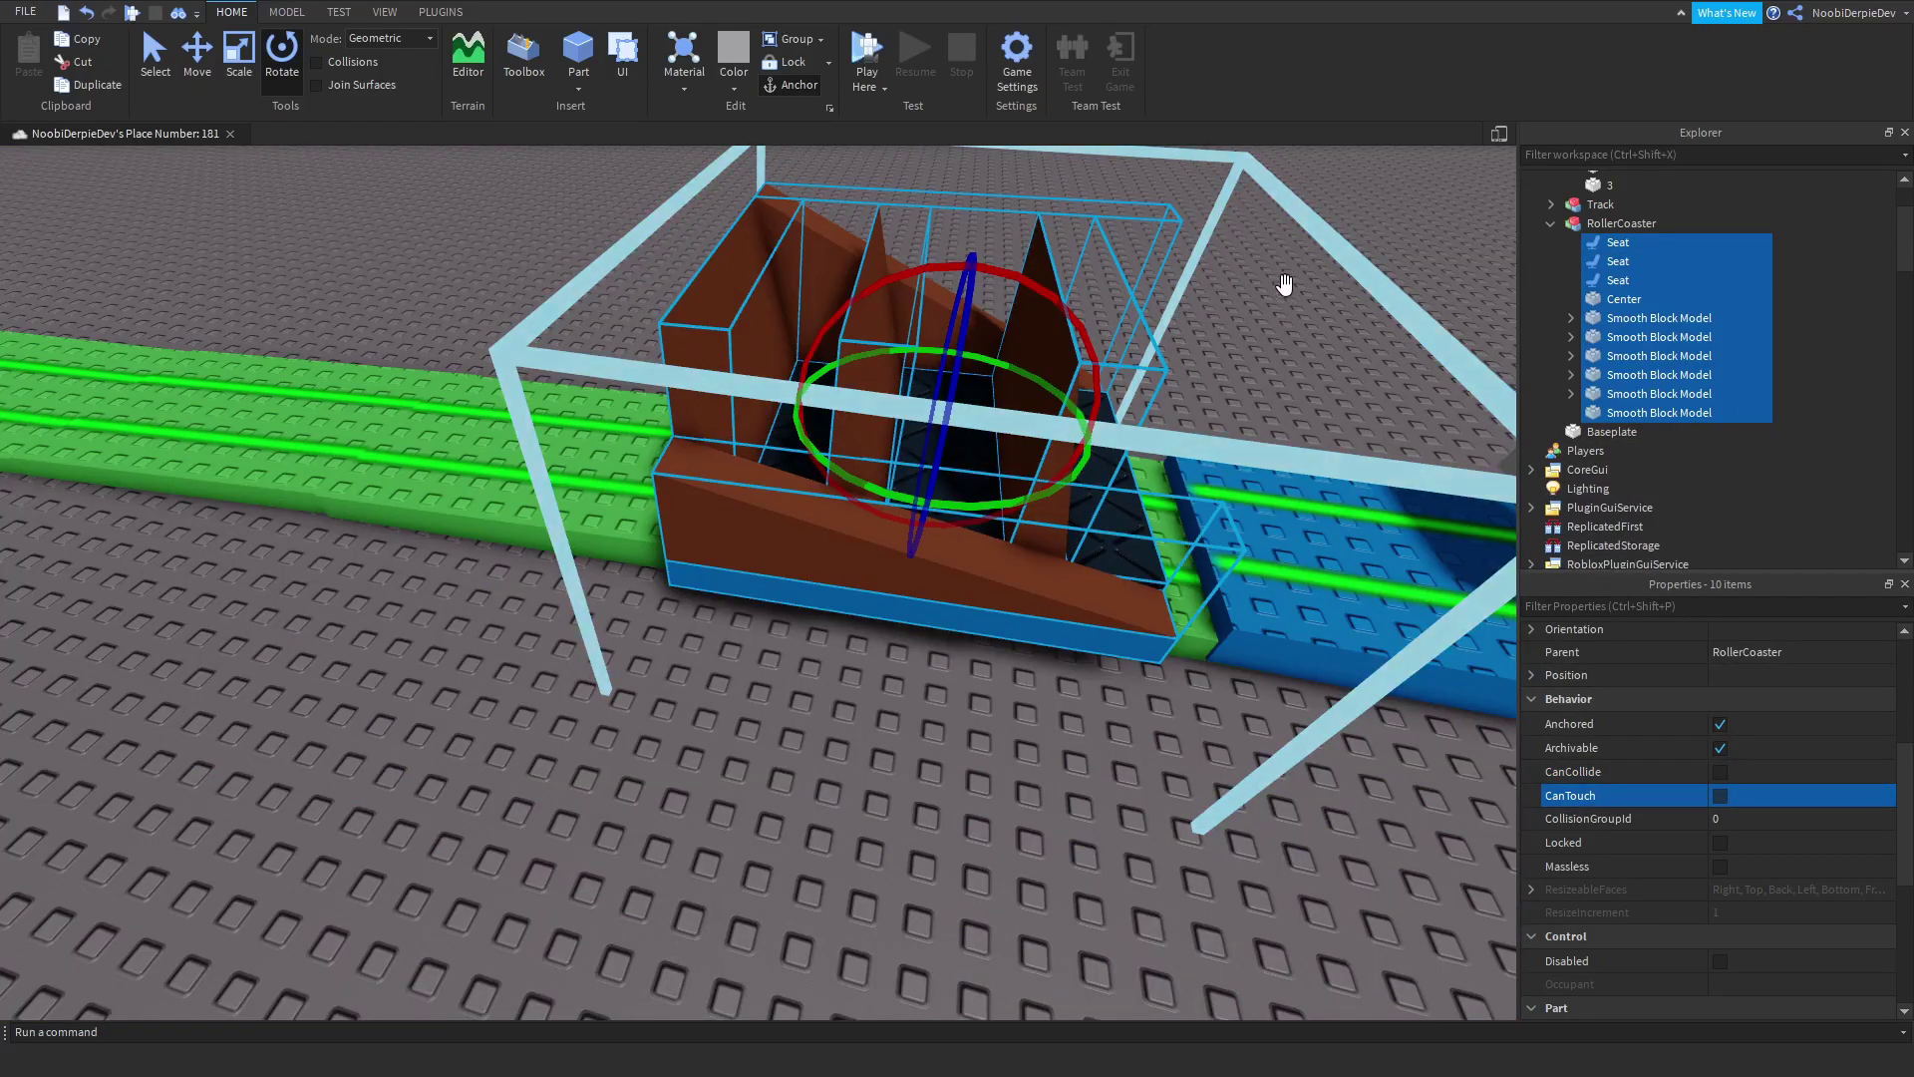
click(1346, 231)
scroll(1154, 247, up, 5)
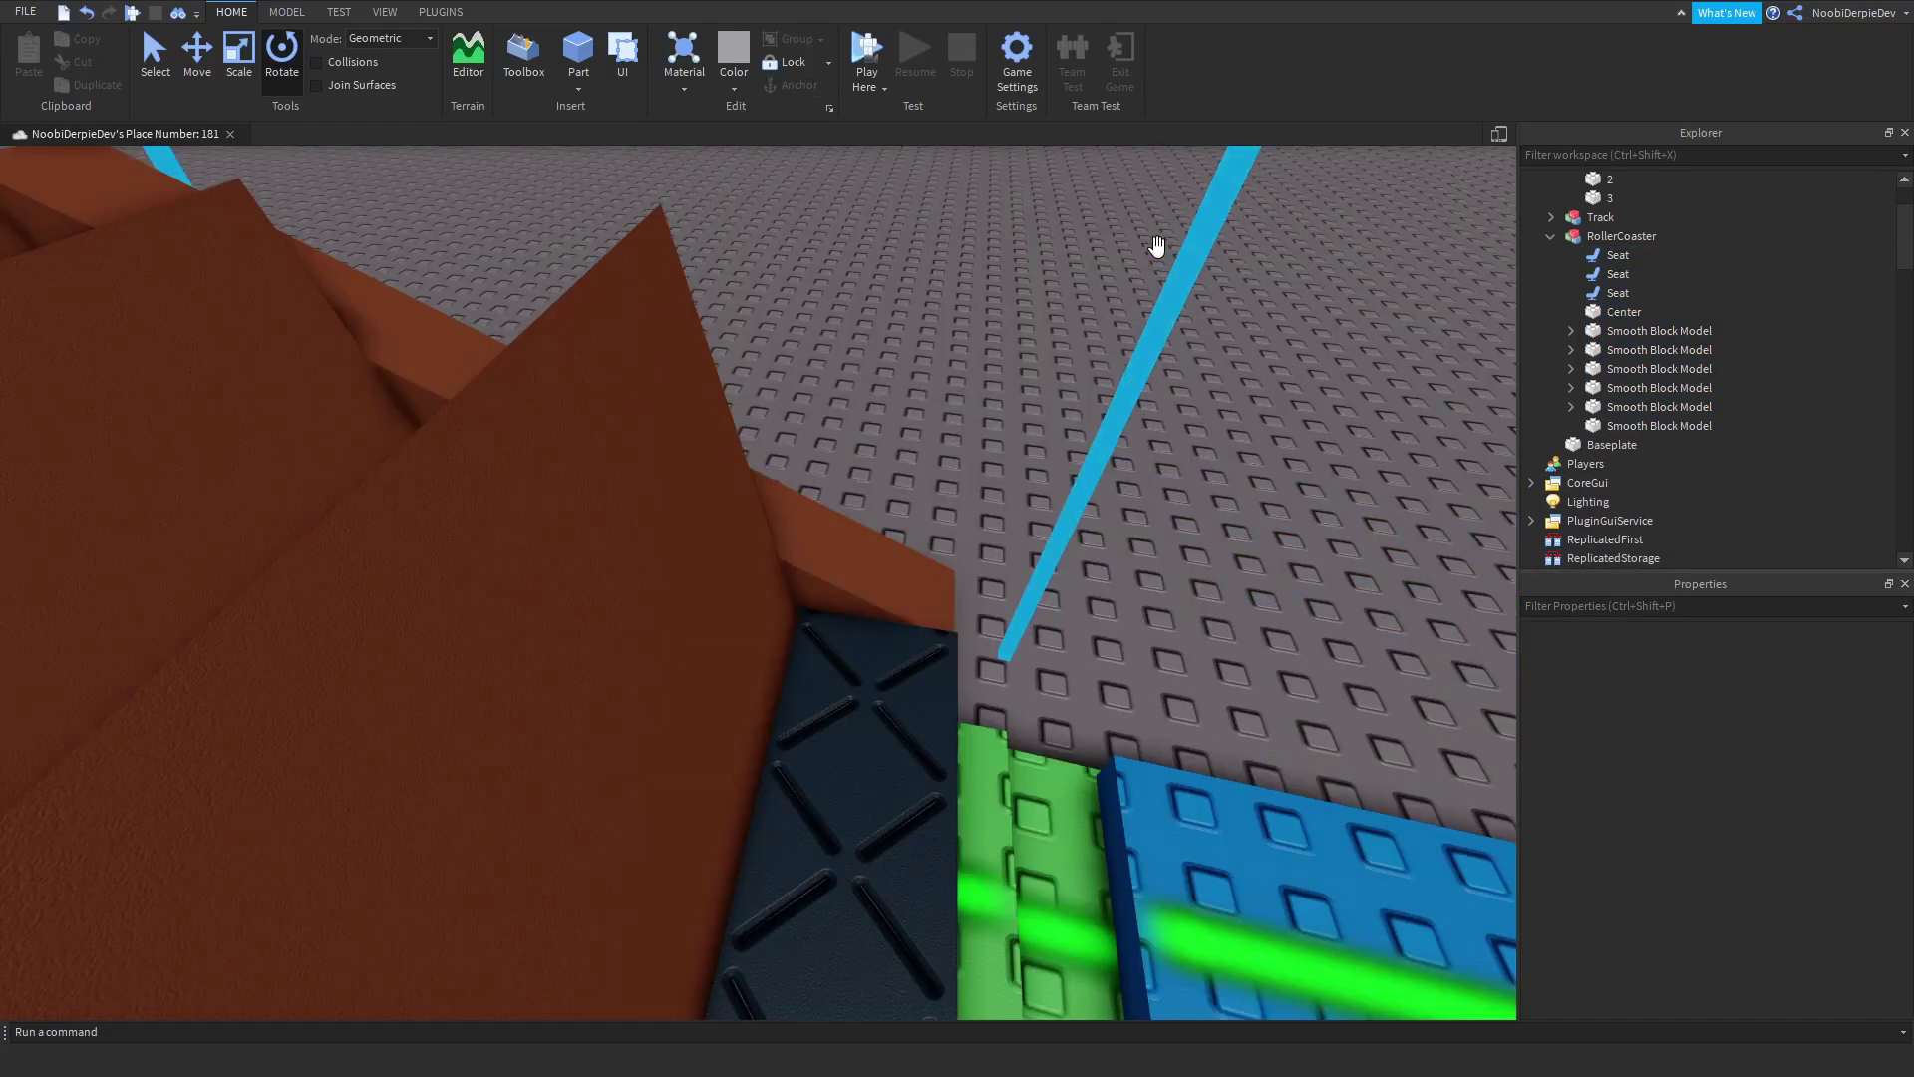
scroll(1155, 247, down, 2)
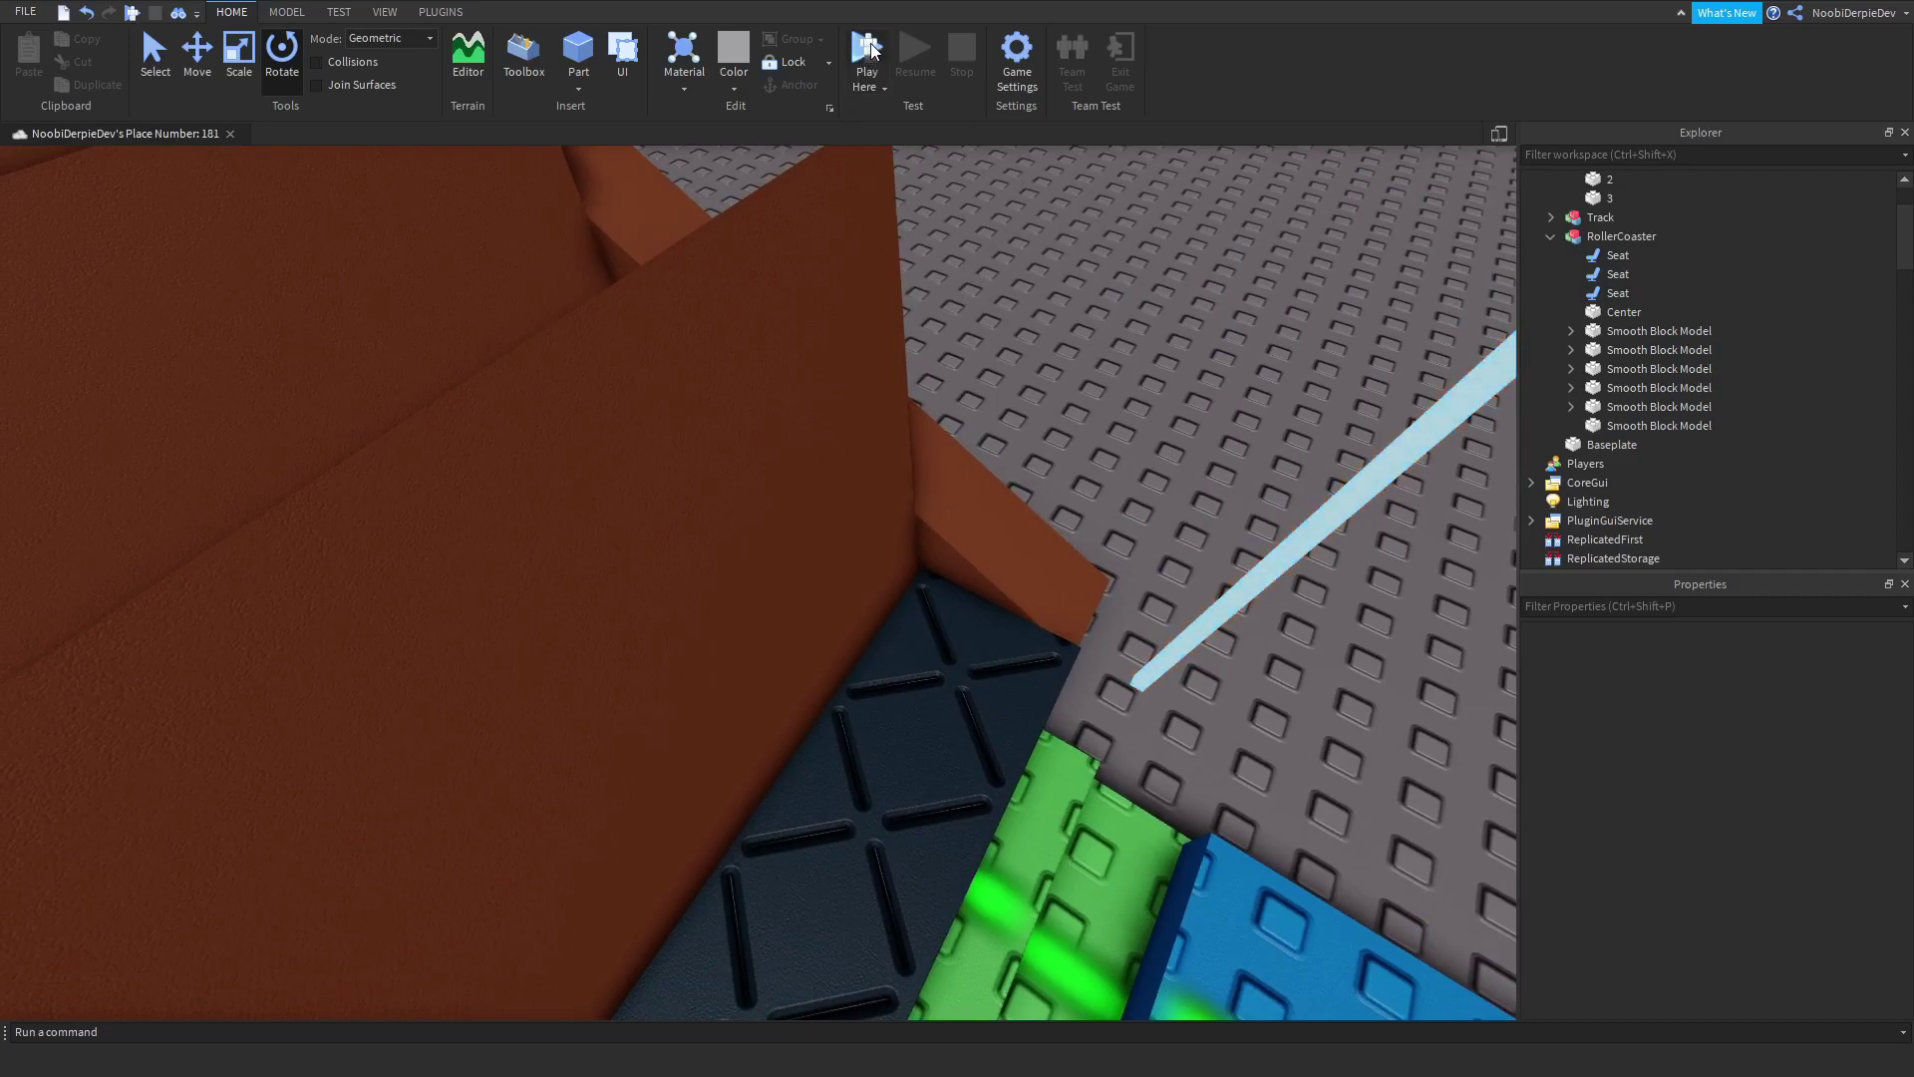
scroll(1121, 573, down, 6)
right_drag(1121, 573, 1048, 628)
click(891, 732)
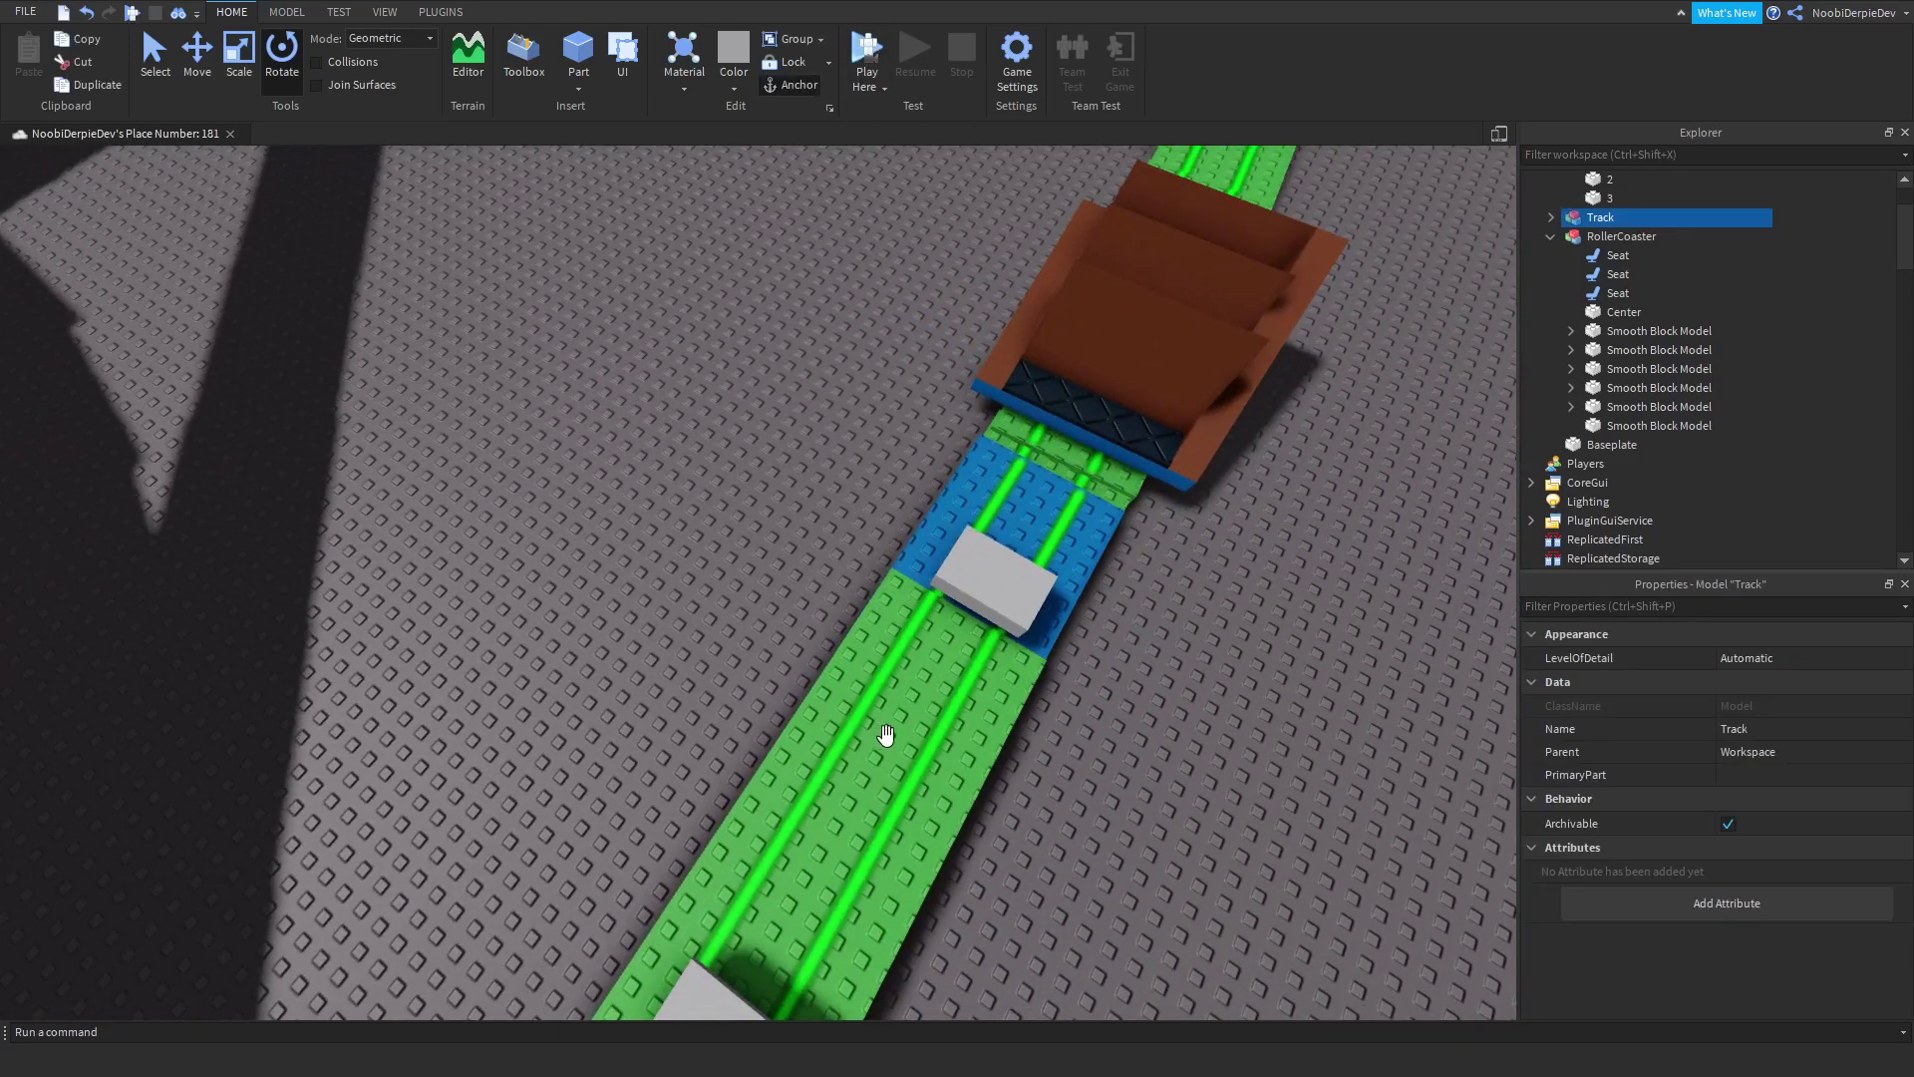
right_drag(957, 673, 1014, 580)
scroll(1015, 581, up, 6)
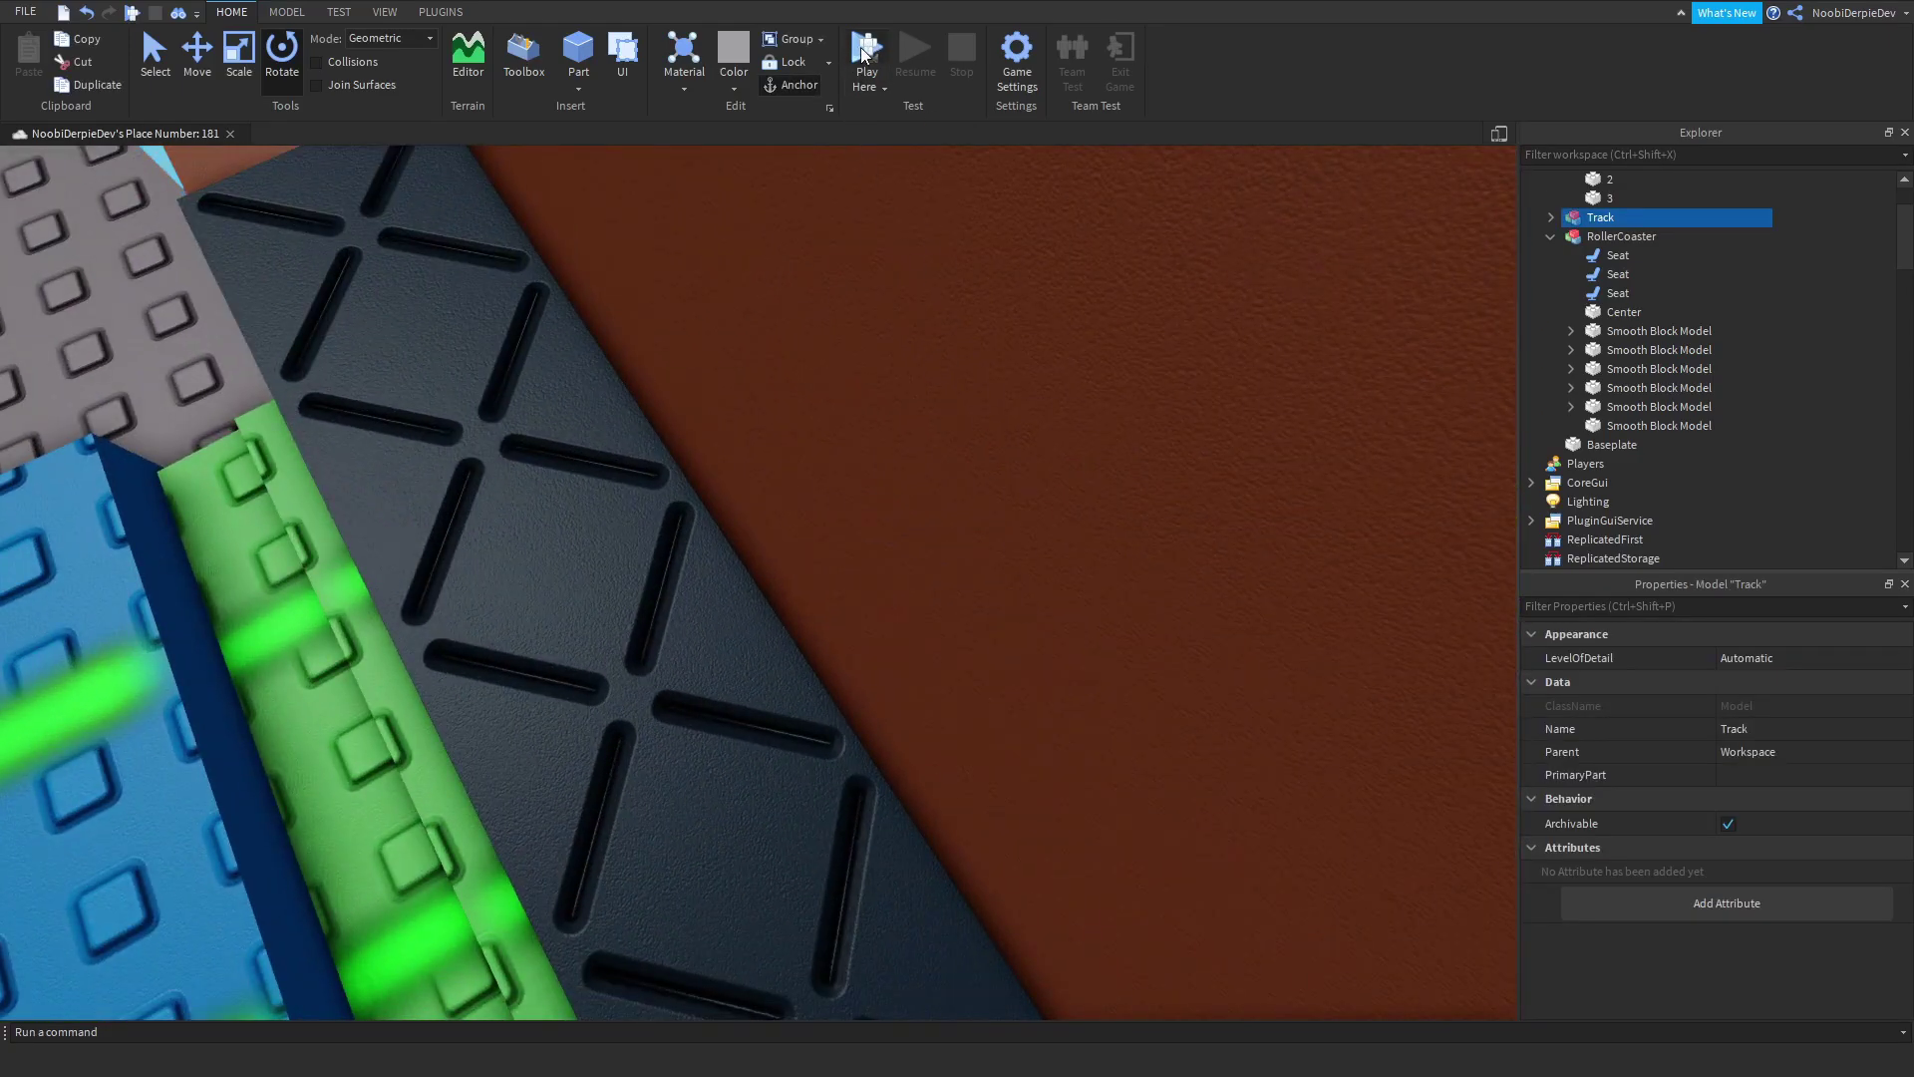
click(868, 49)
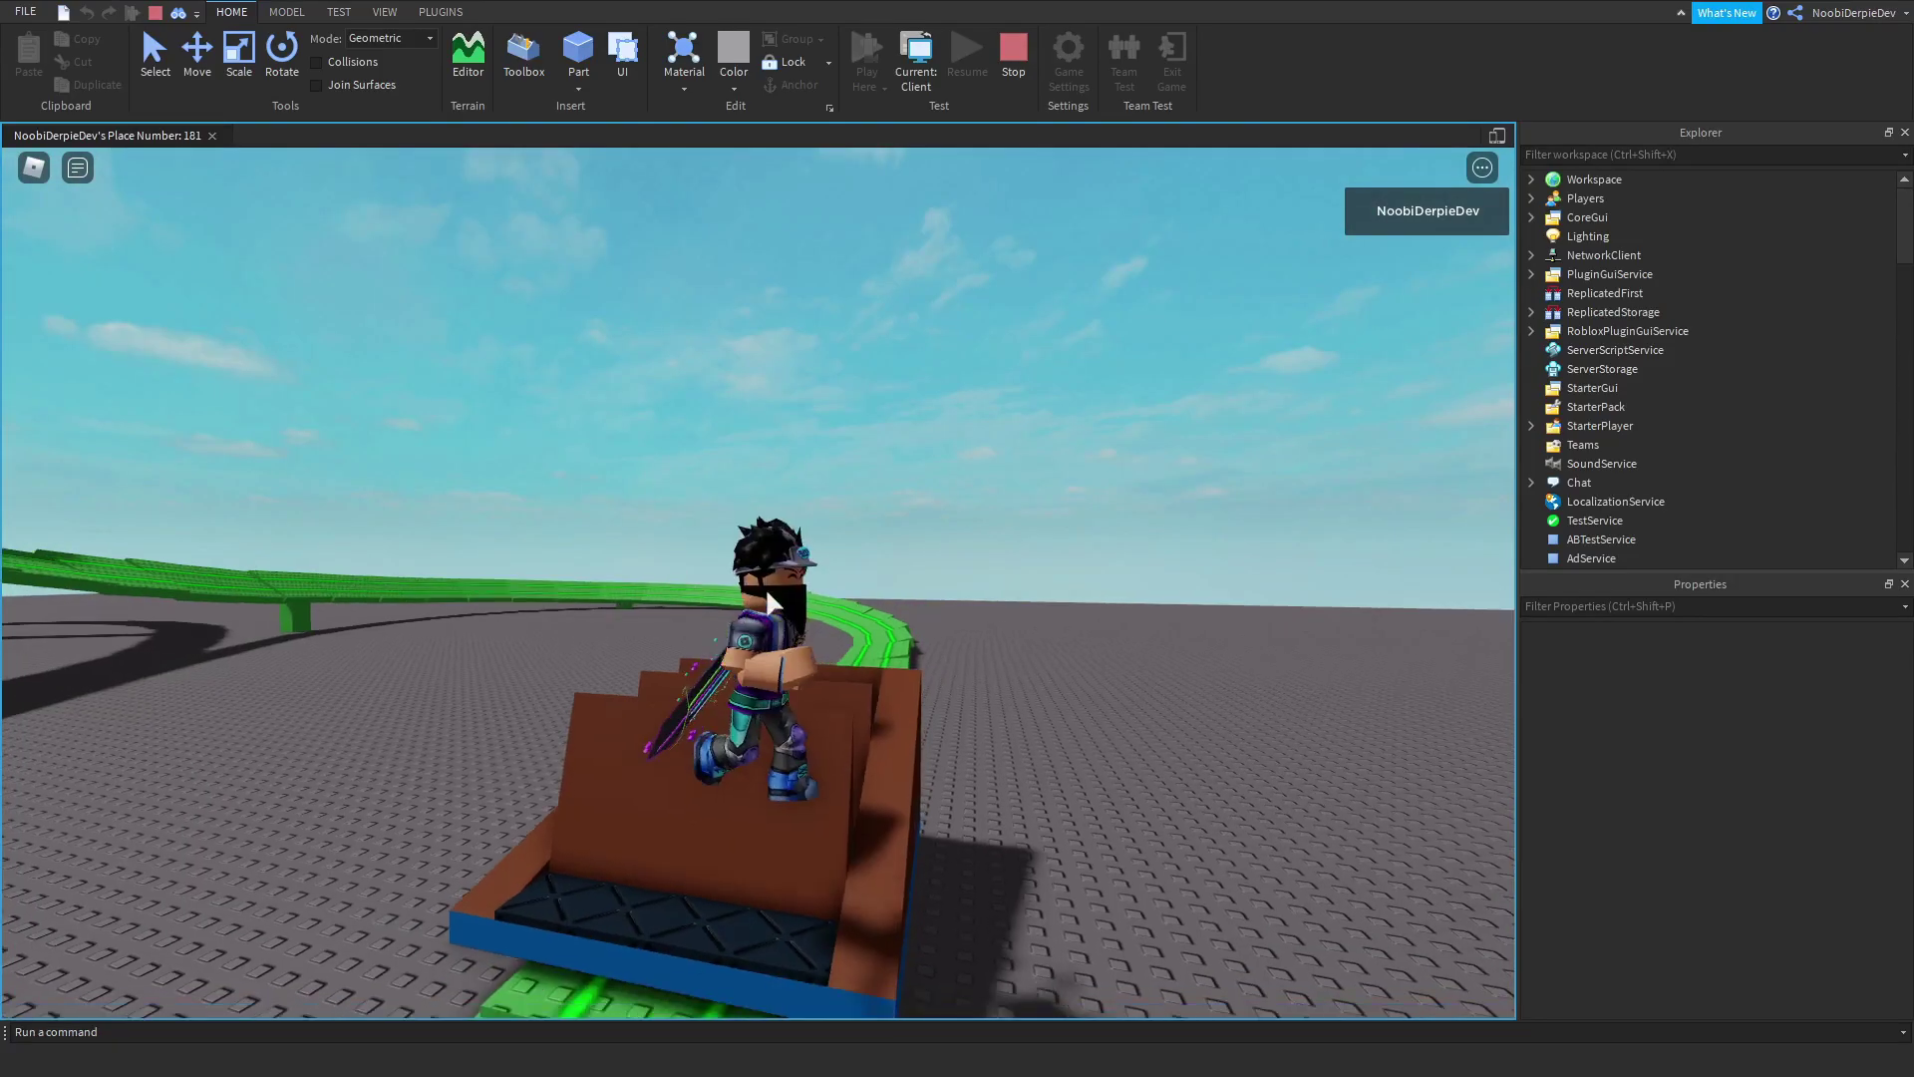
mouse_move(765, 588)
right_down()
mouse_move(795, 571)
mouse_move(920, 343)
right_up()
scroll(796, 572, down, 5)
Step: Stop the test, then delete and restore the blue track section
click(1023, 48)
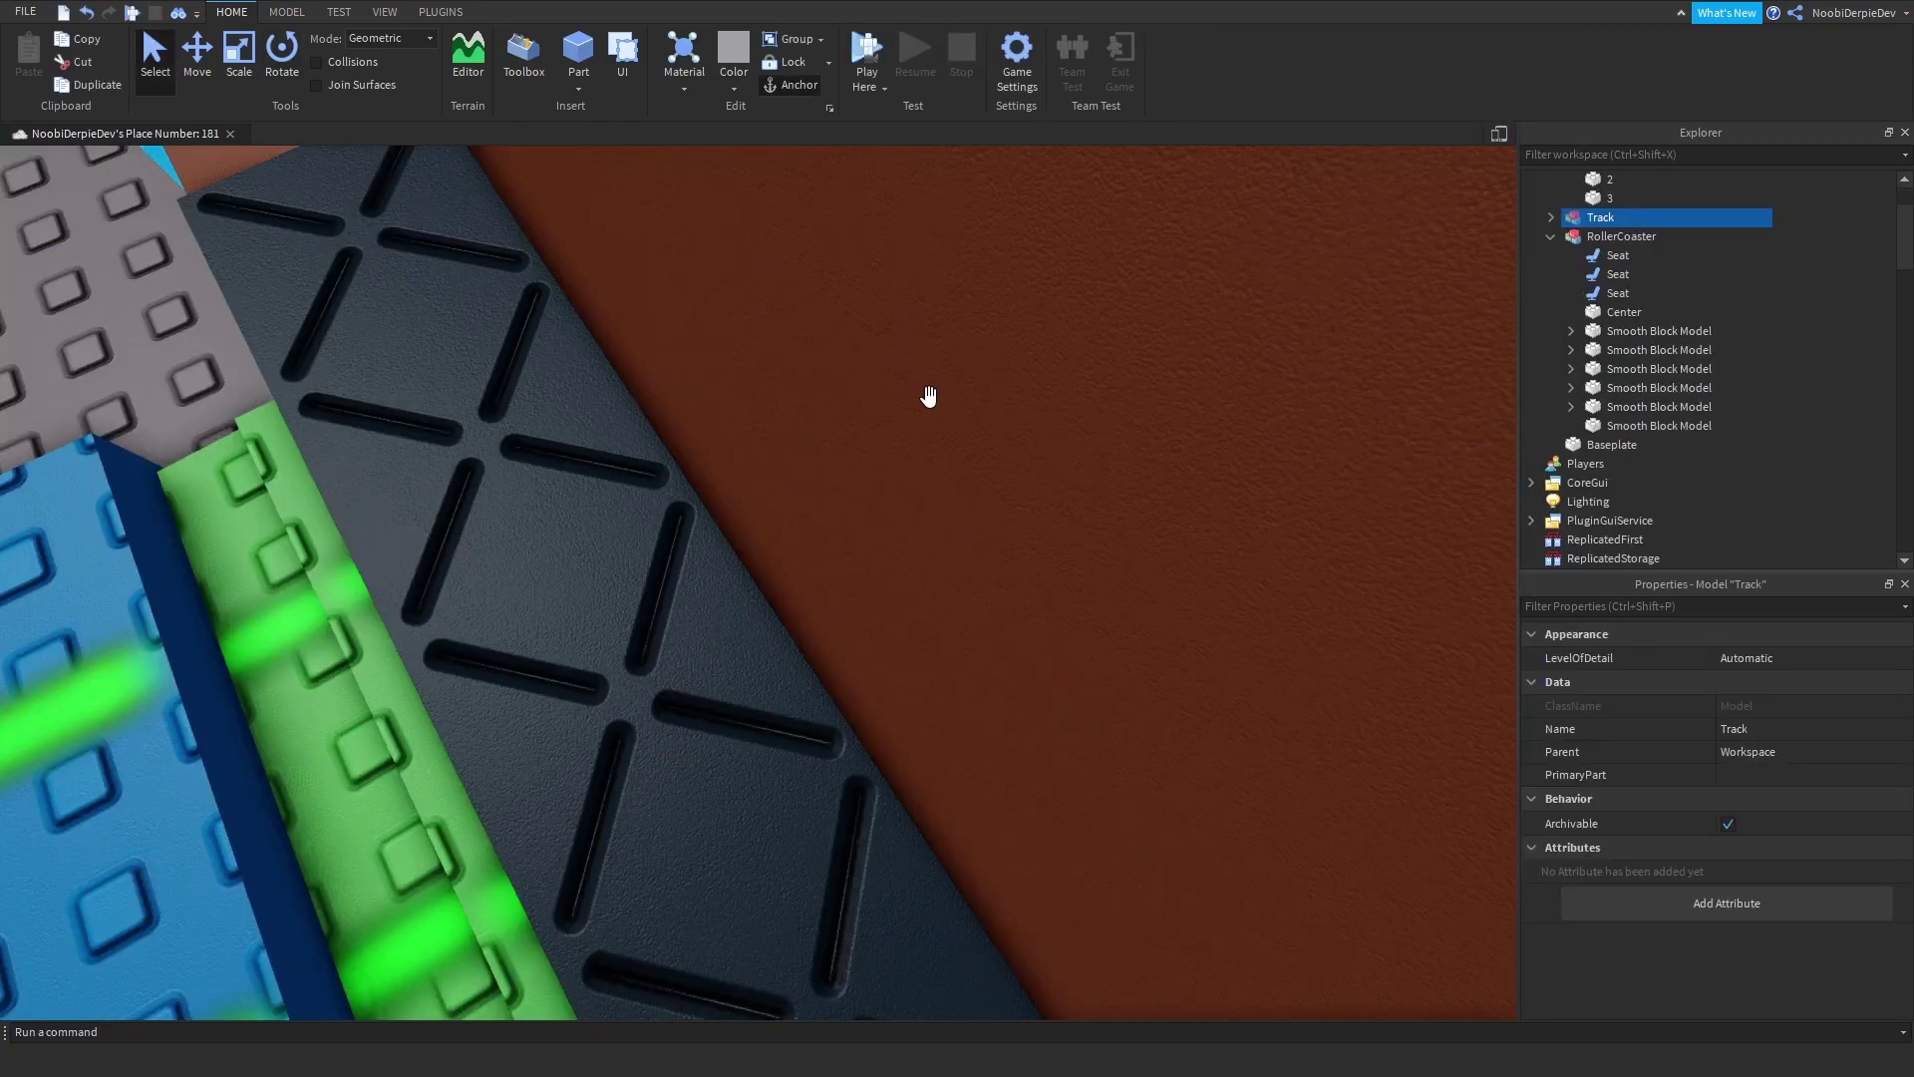
scroll(920, 389, down, 5)
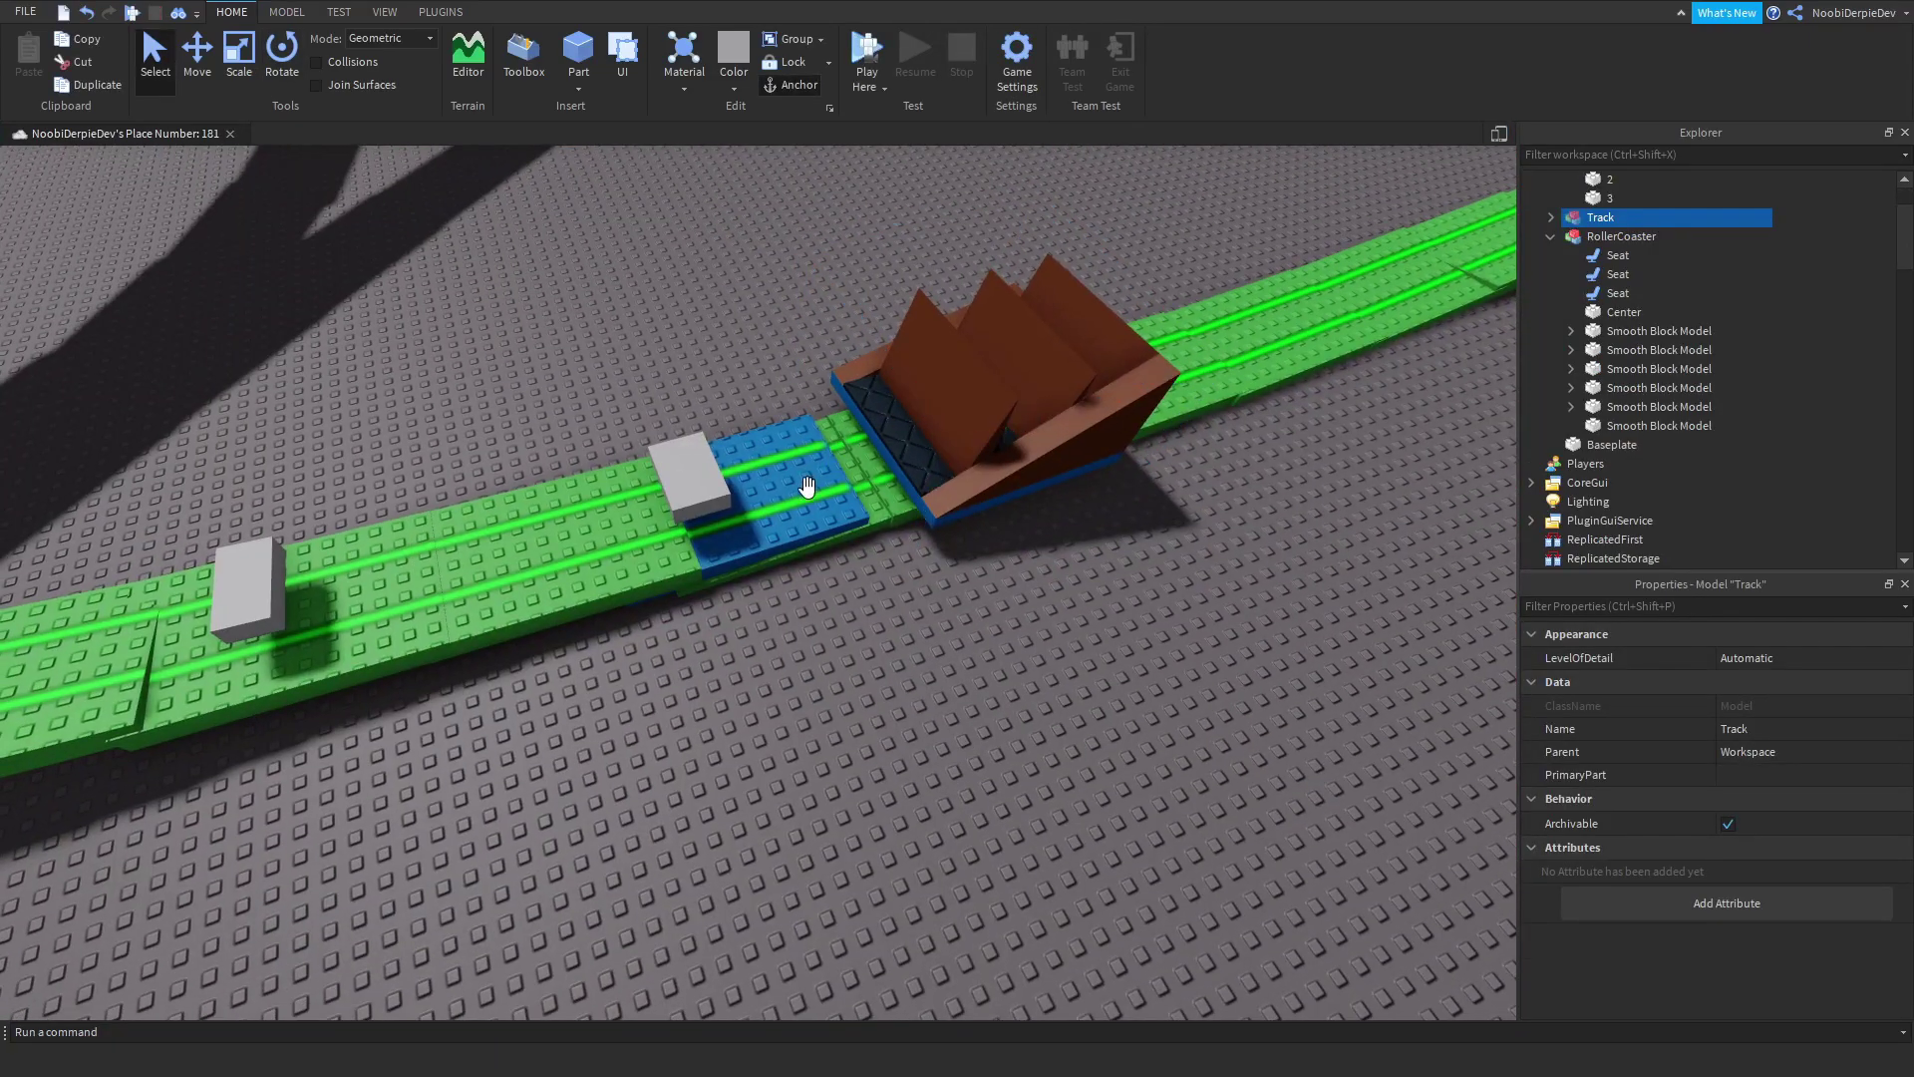
scroll(805, 488, up, 2)
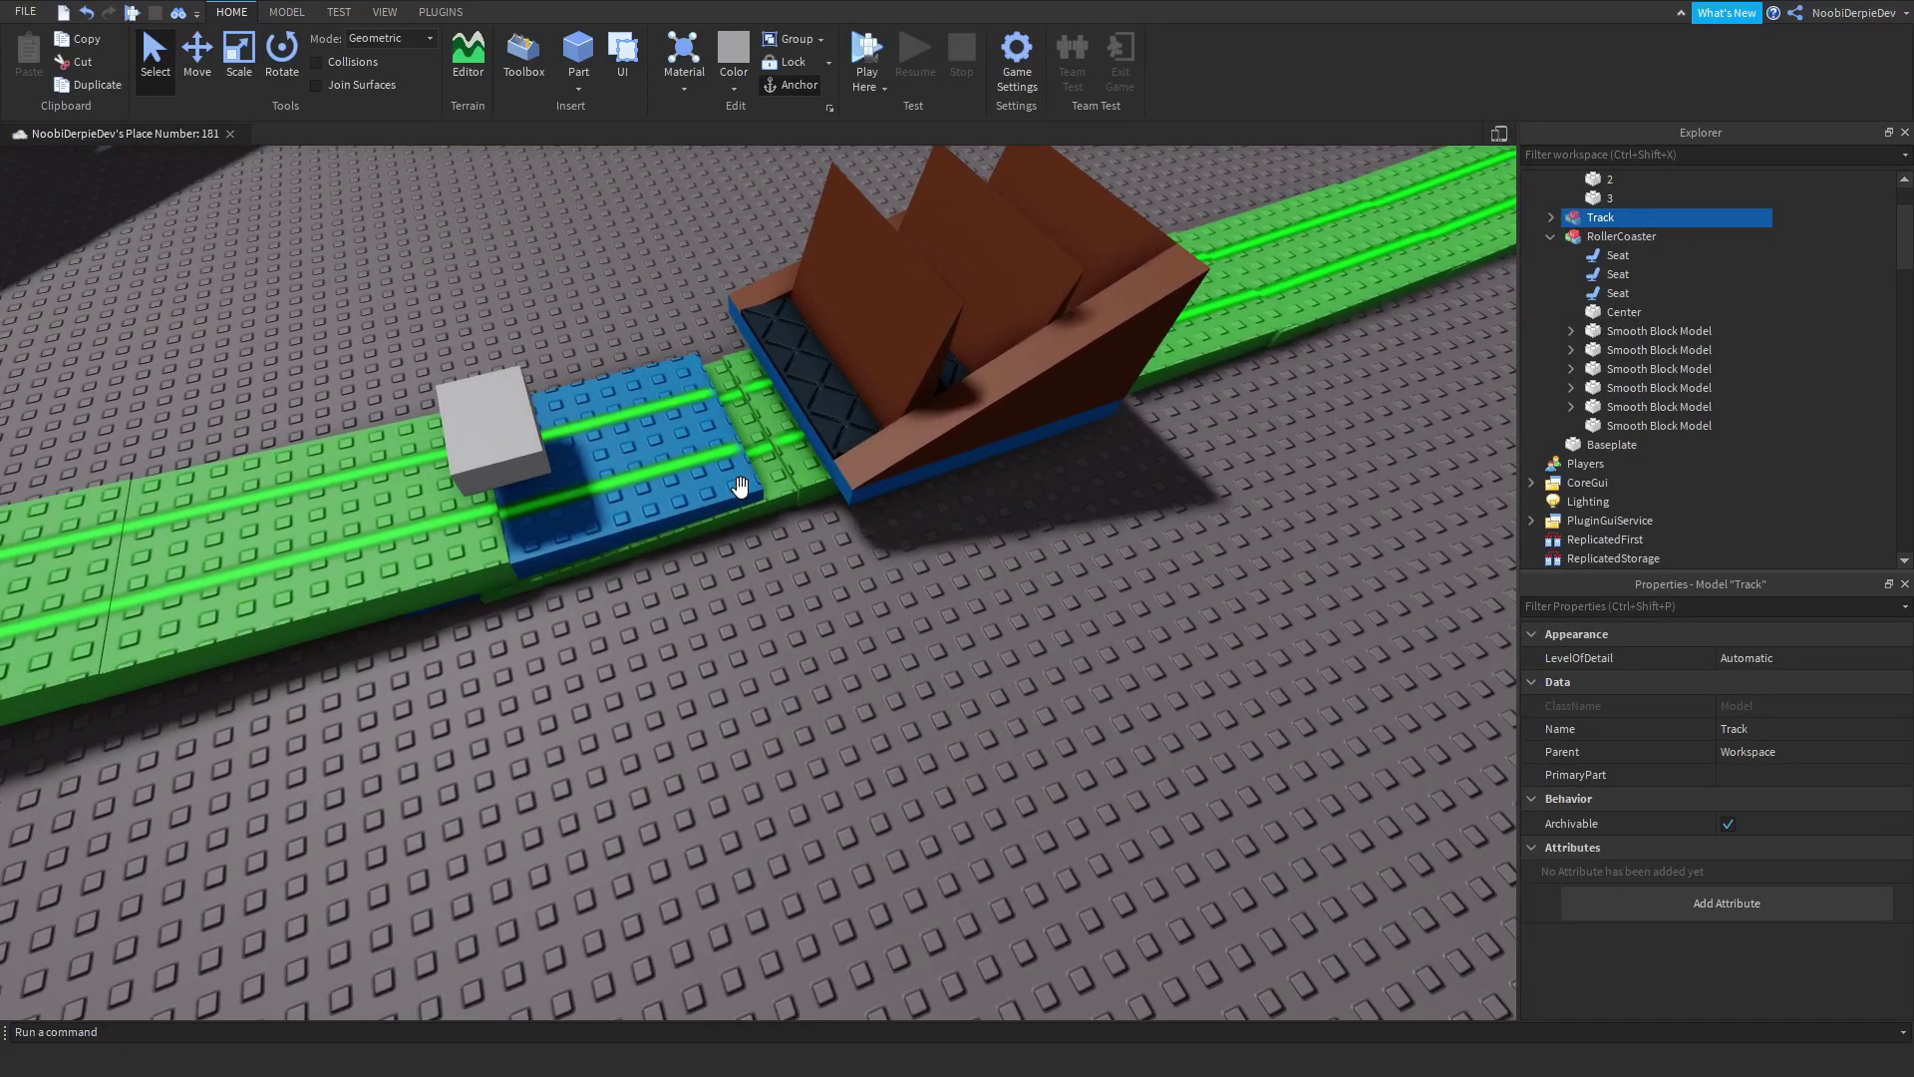
click(739, 487)
scroll(797, 684, up, 4)
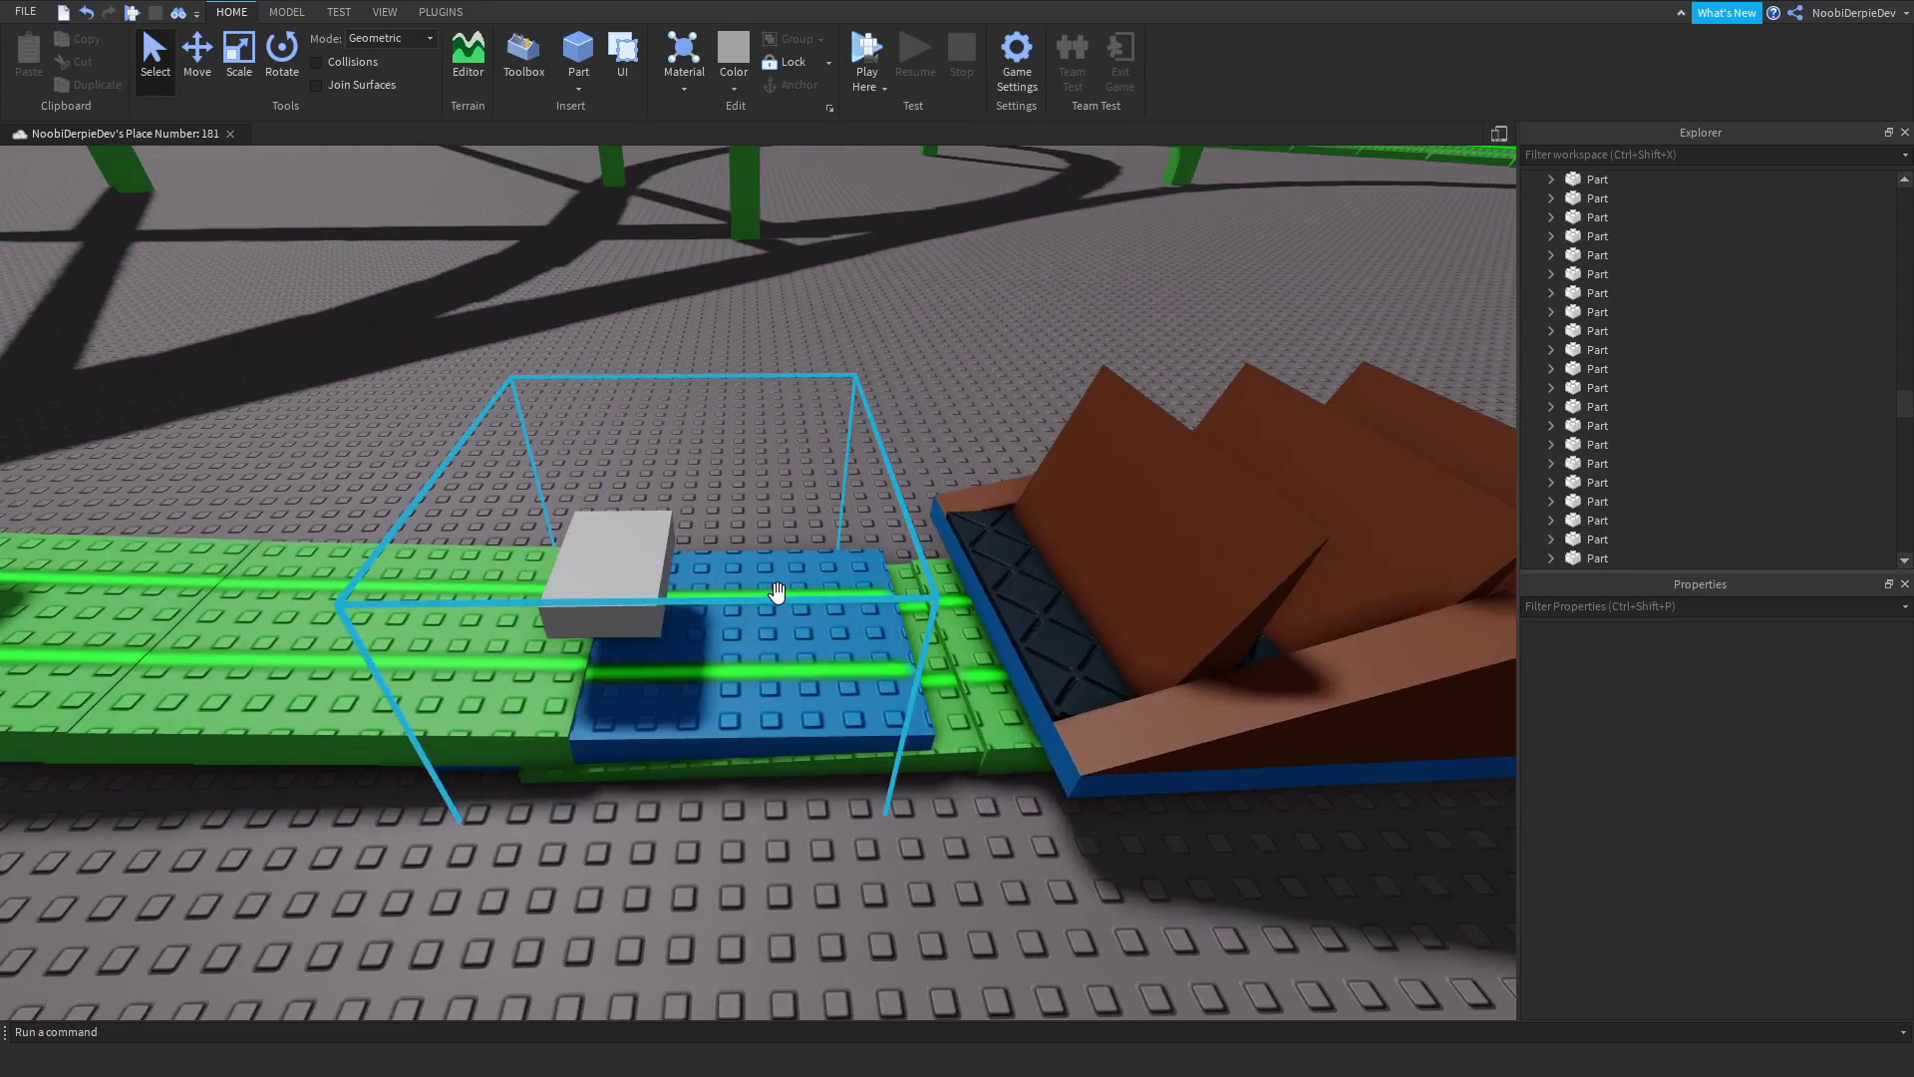
right_drag(838, 596, 687, 515)
key(Delete)
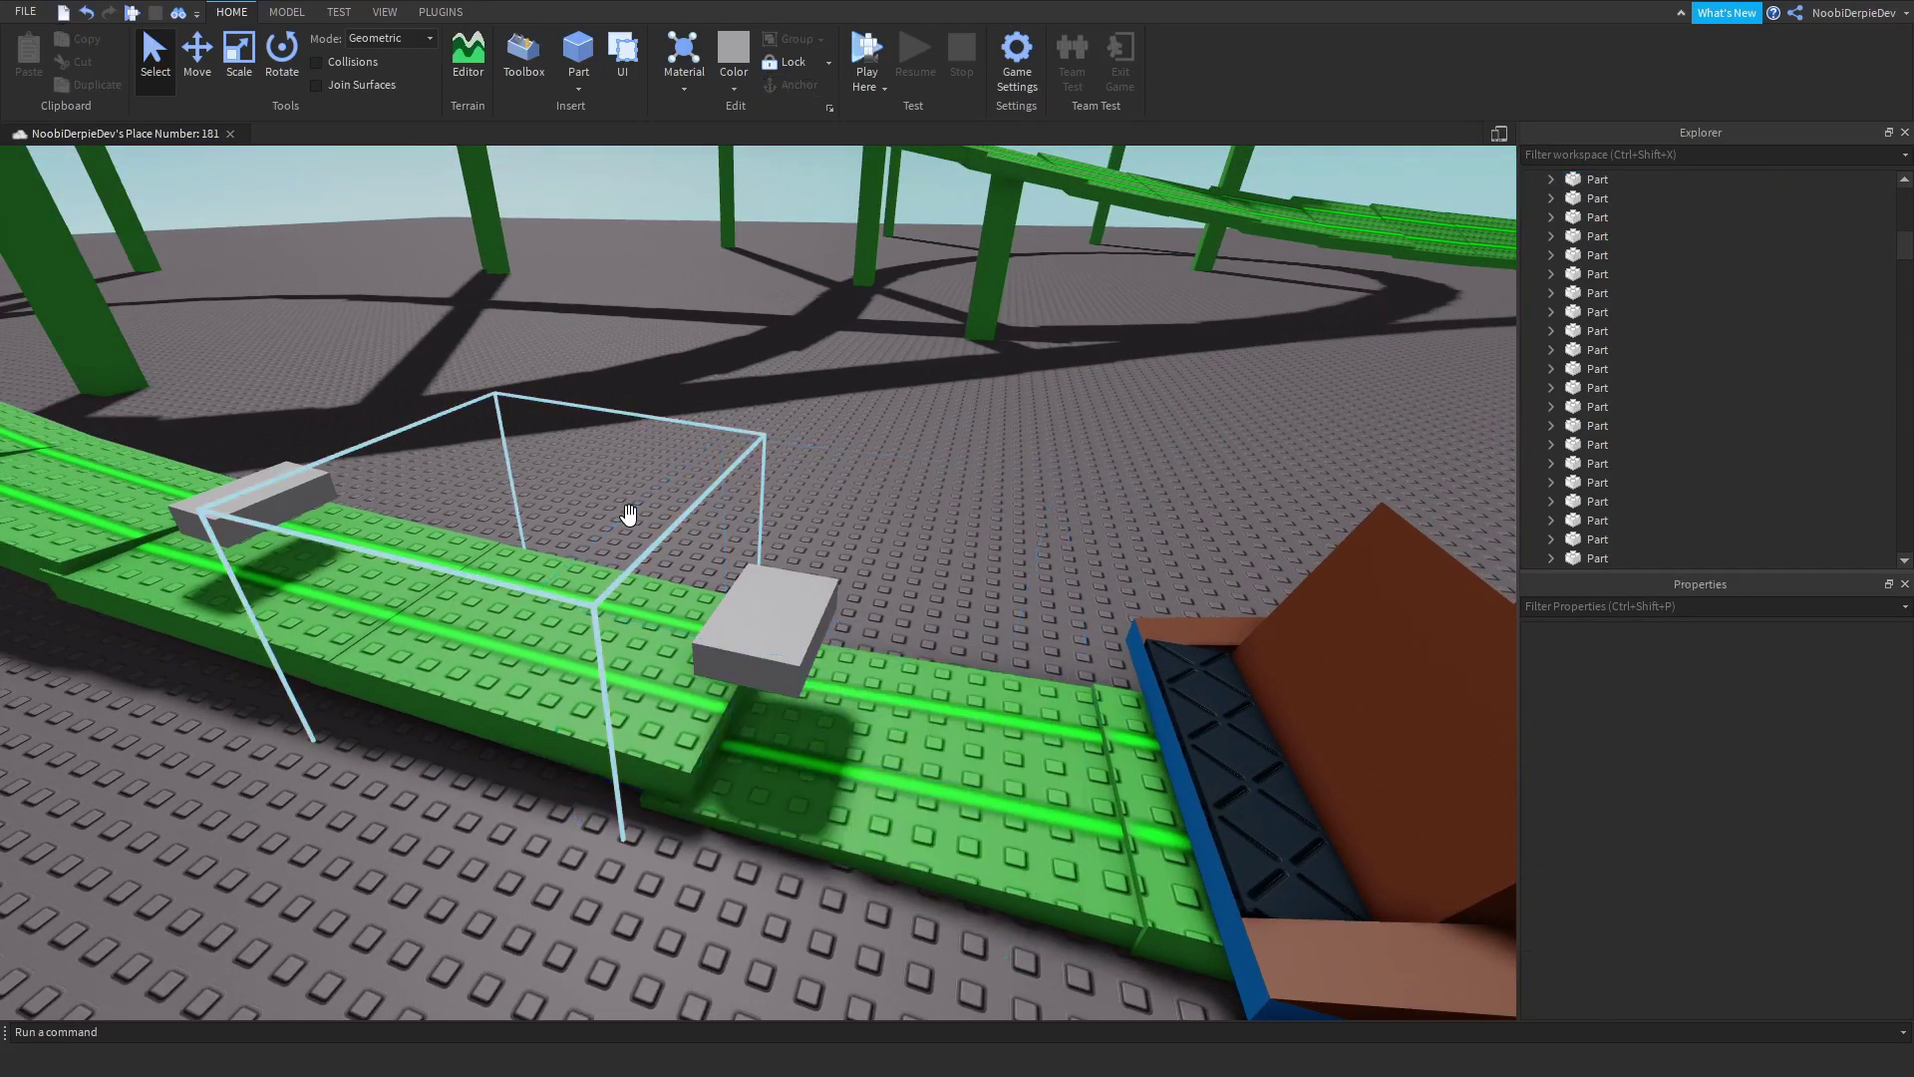
click(620, 504)
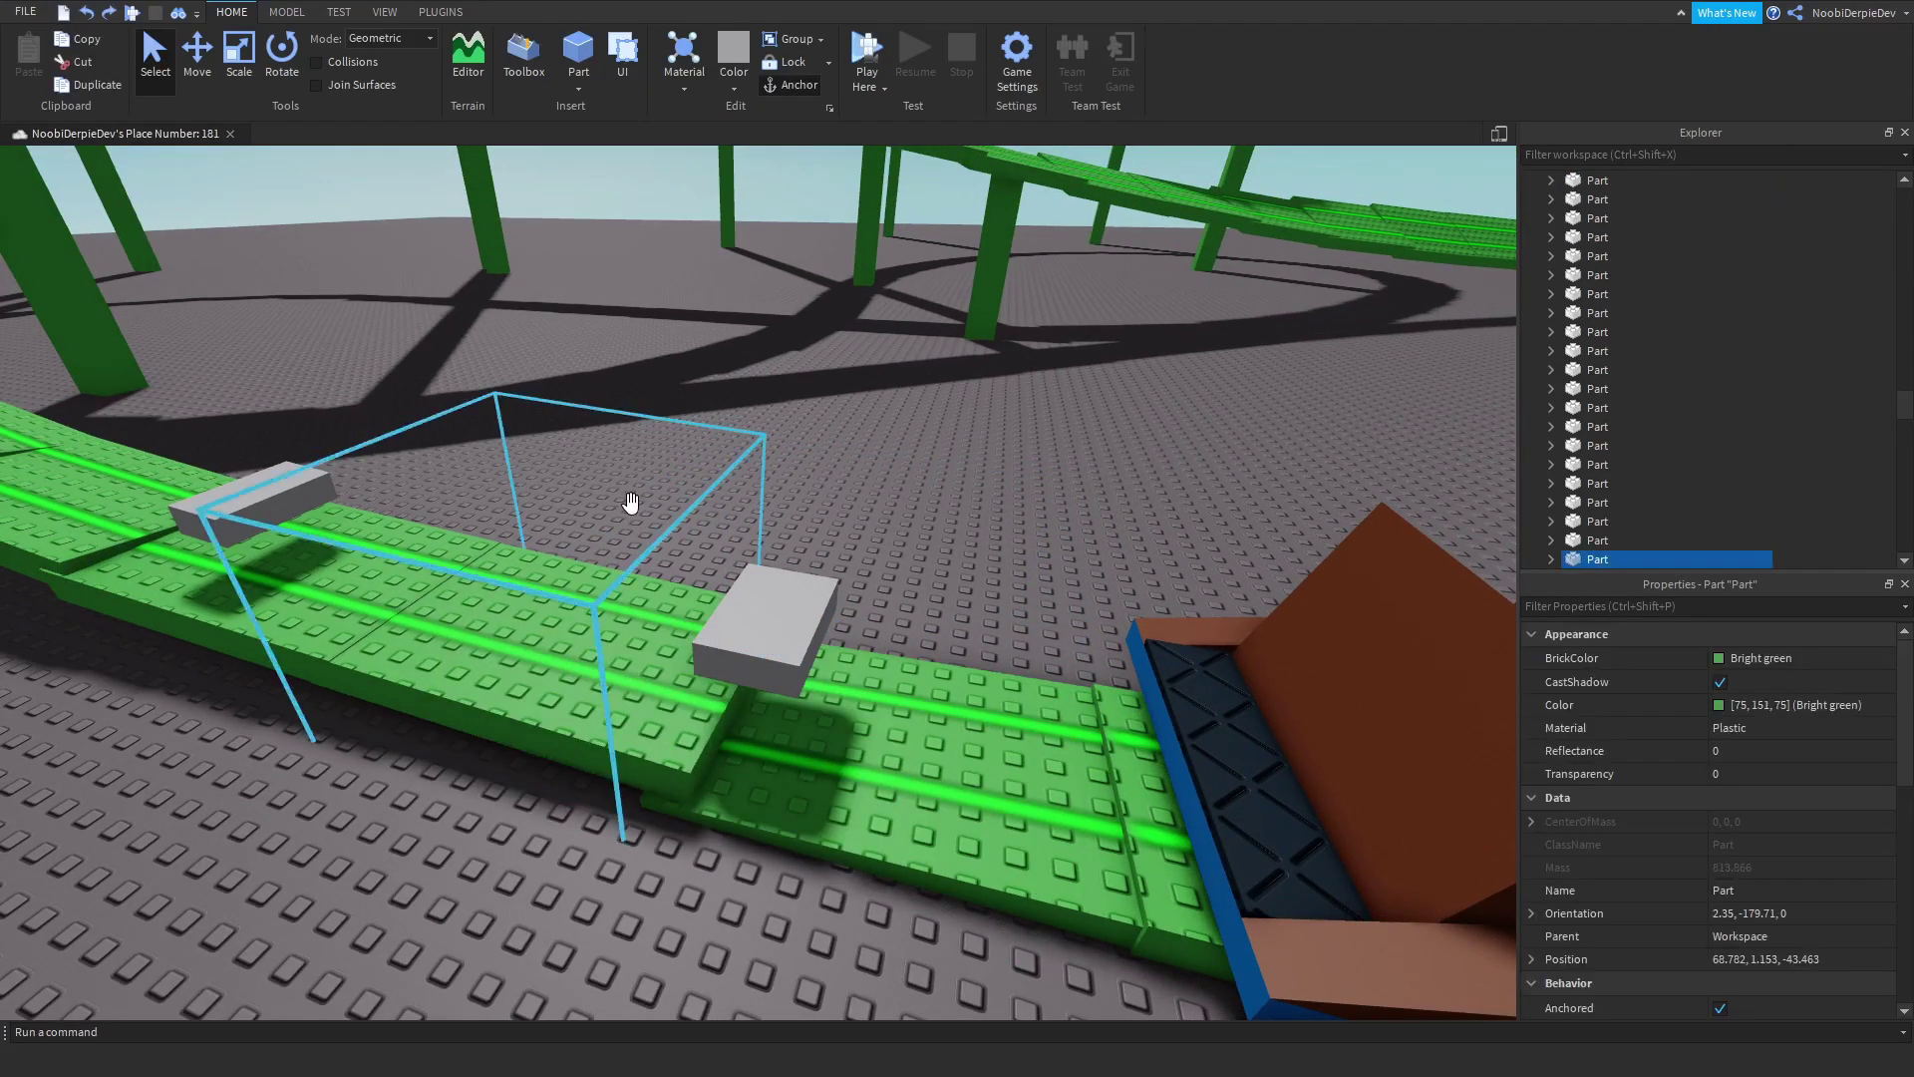
key(ctrl+z)
key(ctrl+z)
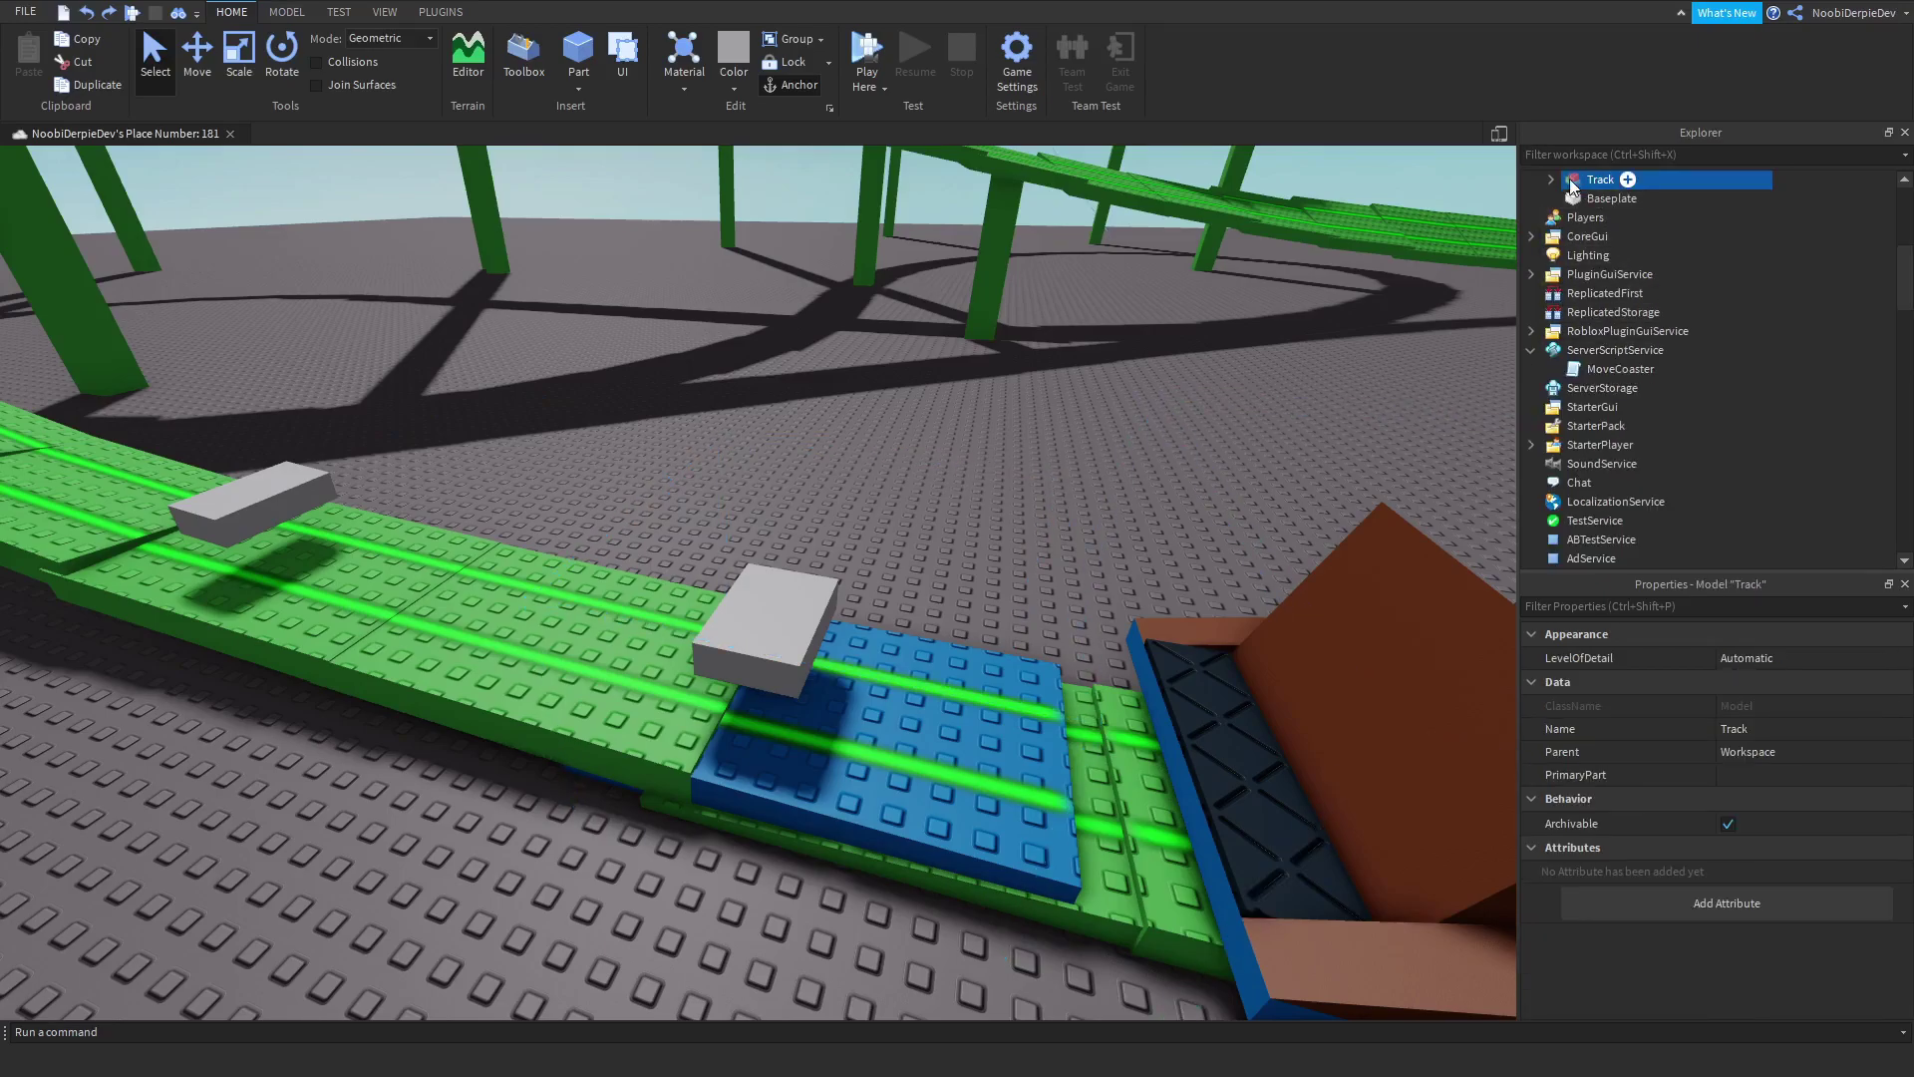
Step: Select every part in the Track model and uncheck CanCollide
click(1550, 179)
click(1615, 218)
scroll(1616, 390, down, 4)
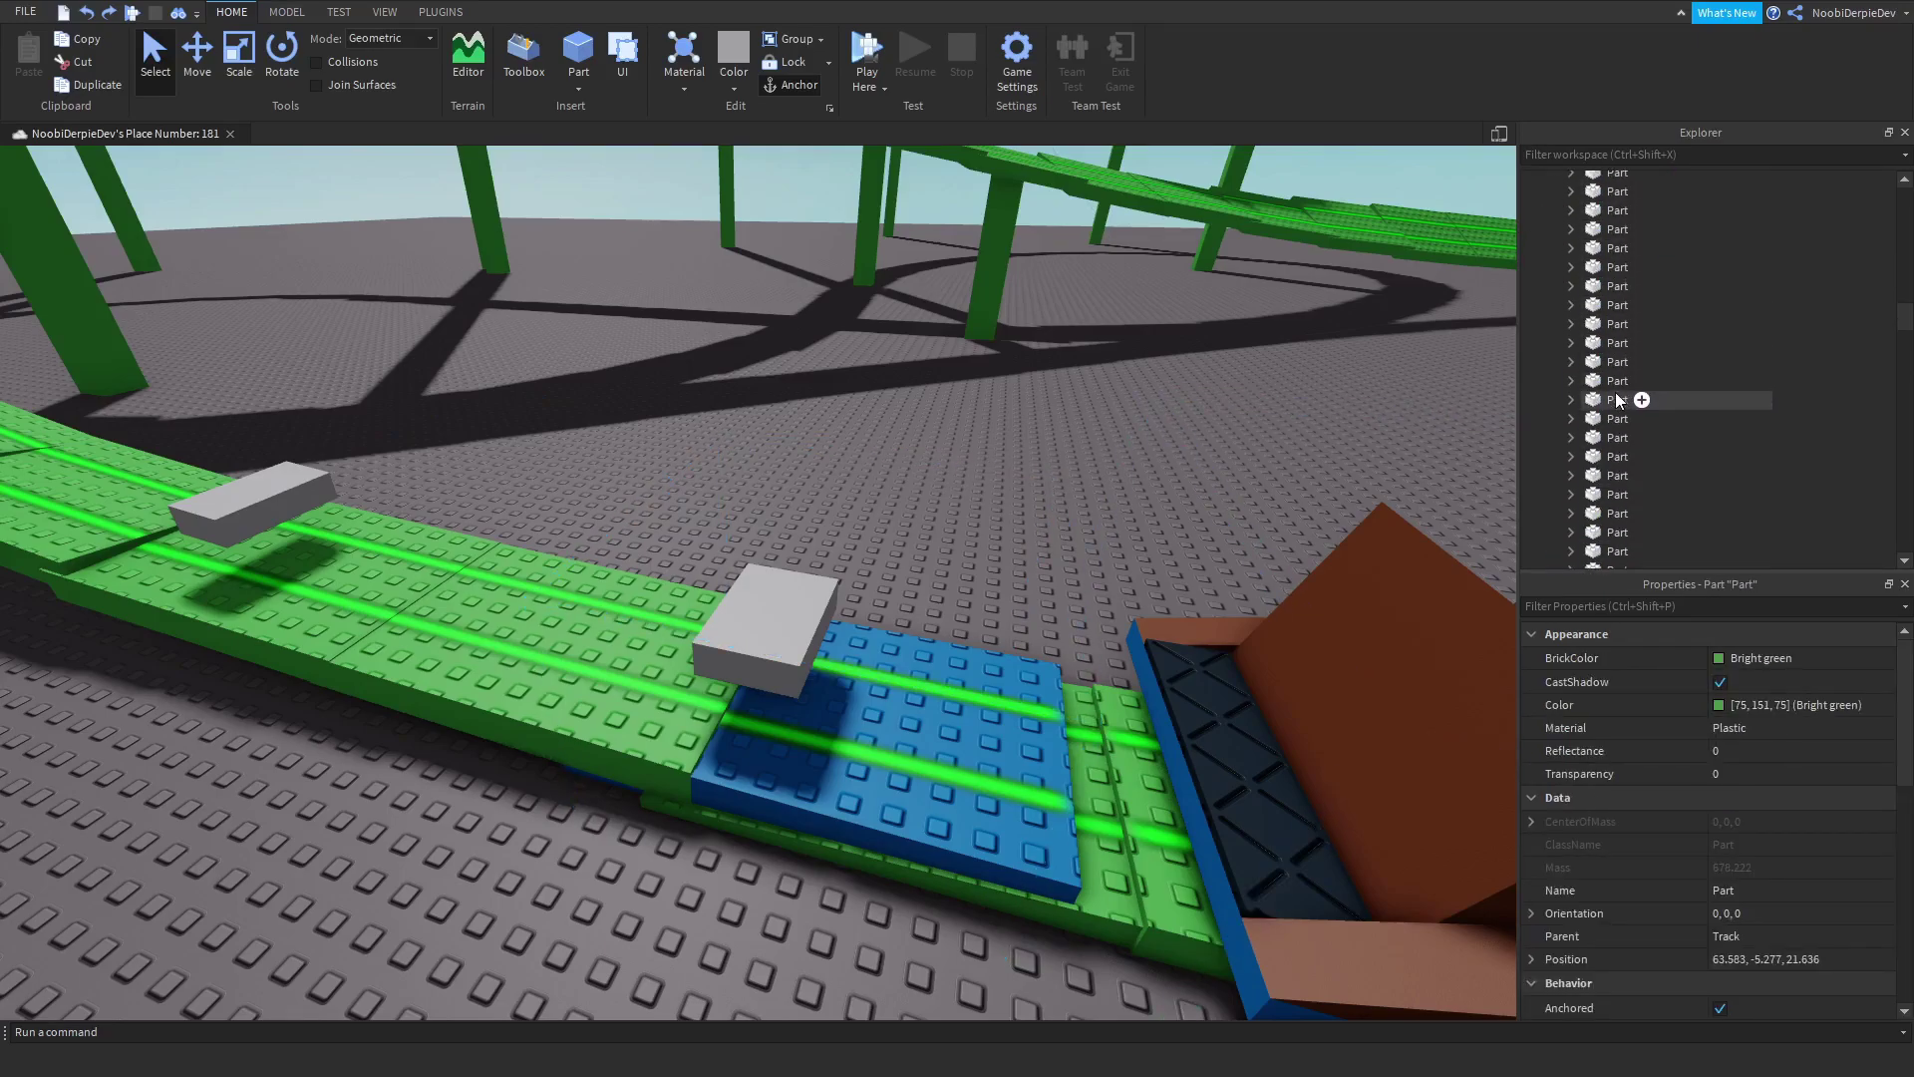
scroll(1615, 397, down, 3)
scroll(1615, 396, down, 3)
scroll(1616, 397, down, 2)
shift+click(1595, 303)
scroll(1760, 881, down, 5)
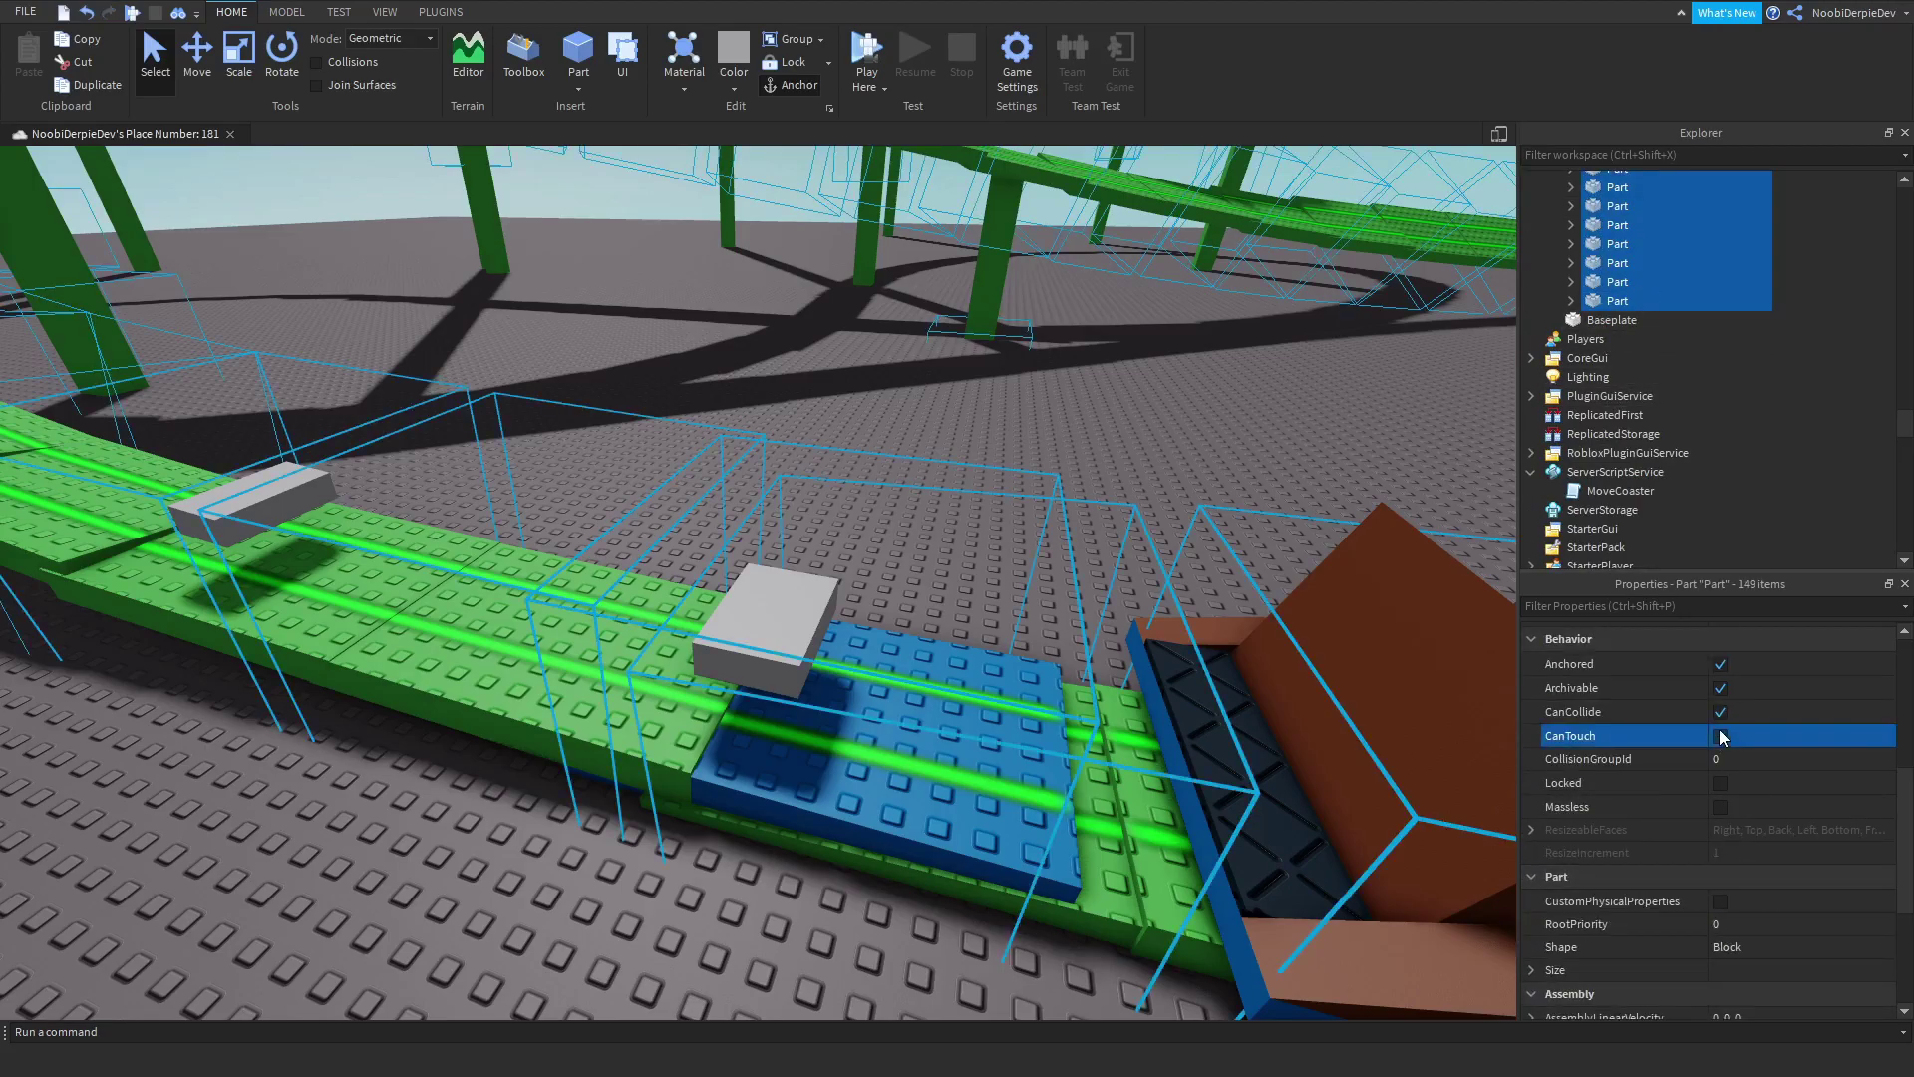
click(1720, 712)
scroll(1139, 542, down, 5)
Step: Clear the selection and collapse the Track model in Explorer
right_drag(1139, 544, 735, 300)
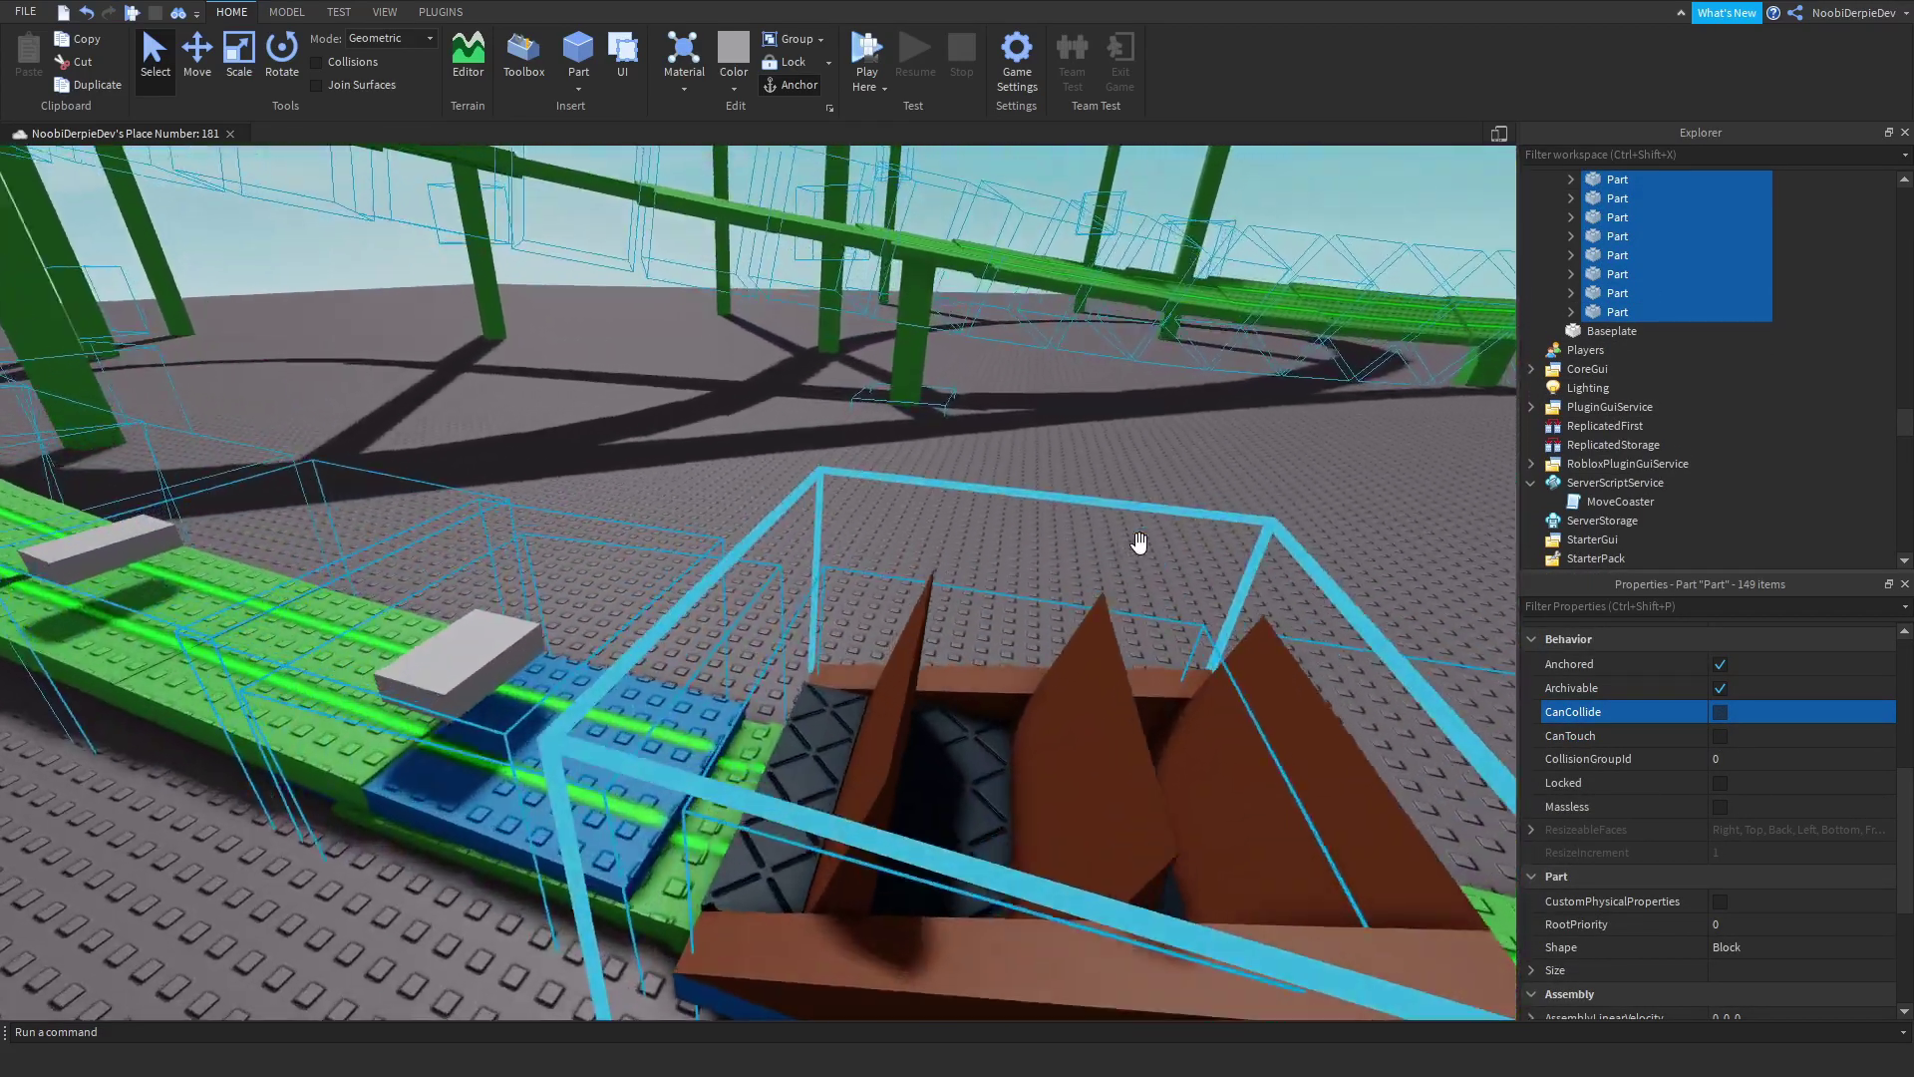
click(736, 299)
scroll(722, 309, up, 3)
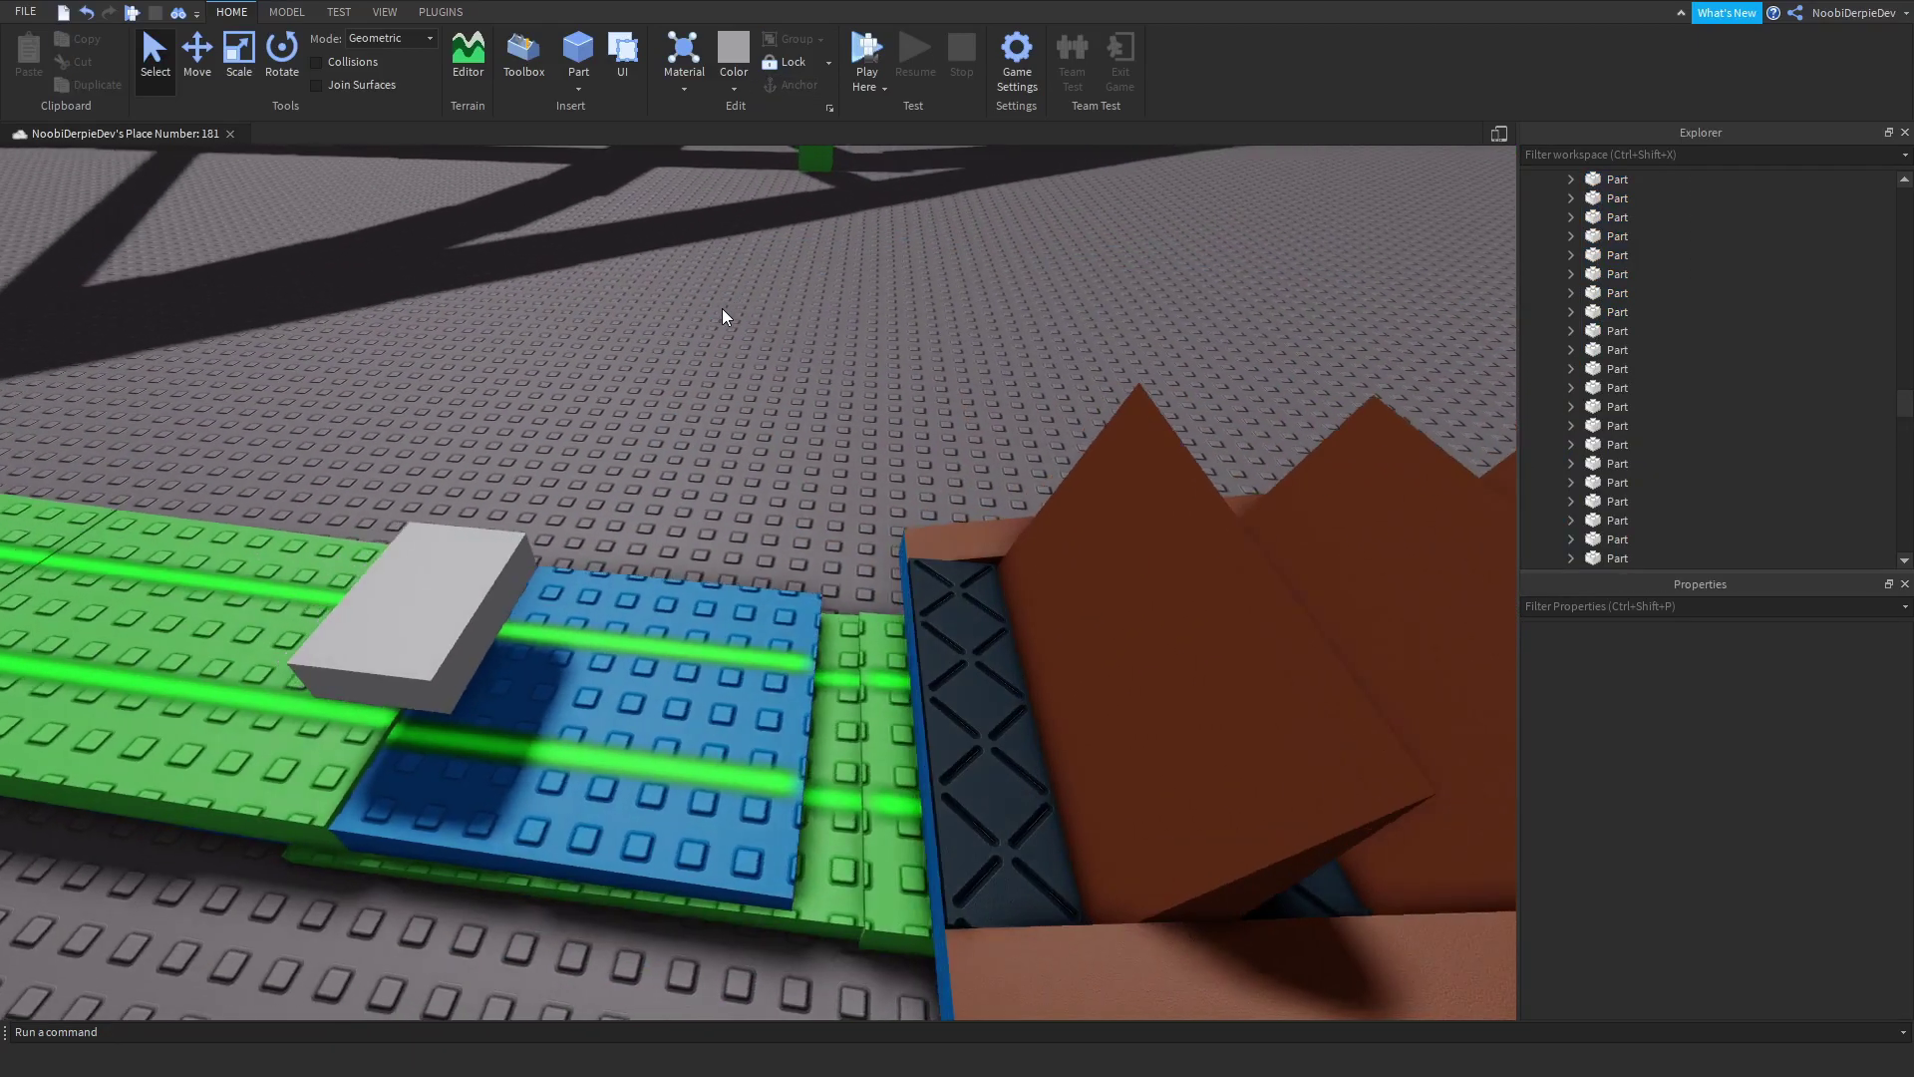
right_drag(480, 578, 722, 434)
click(1600, 179)
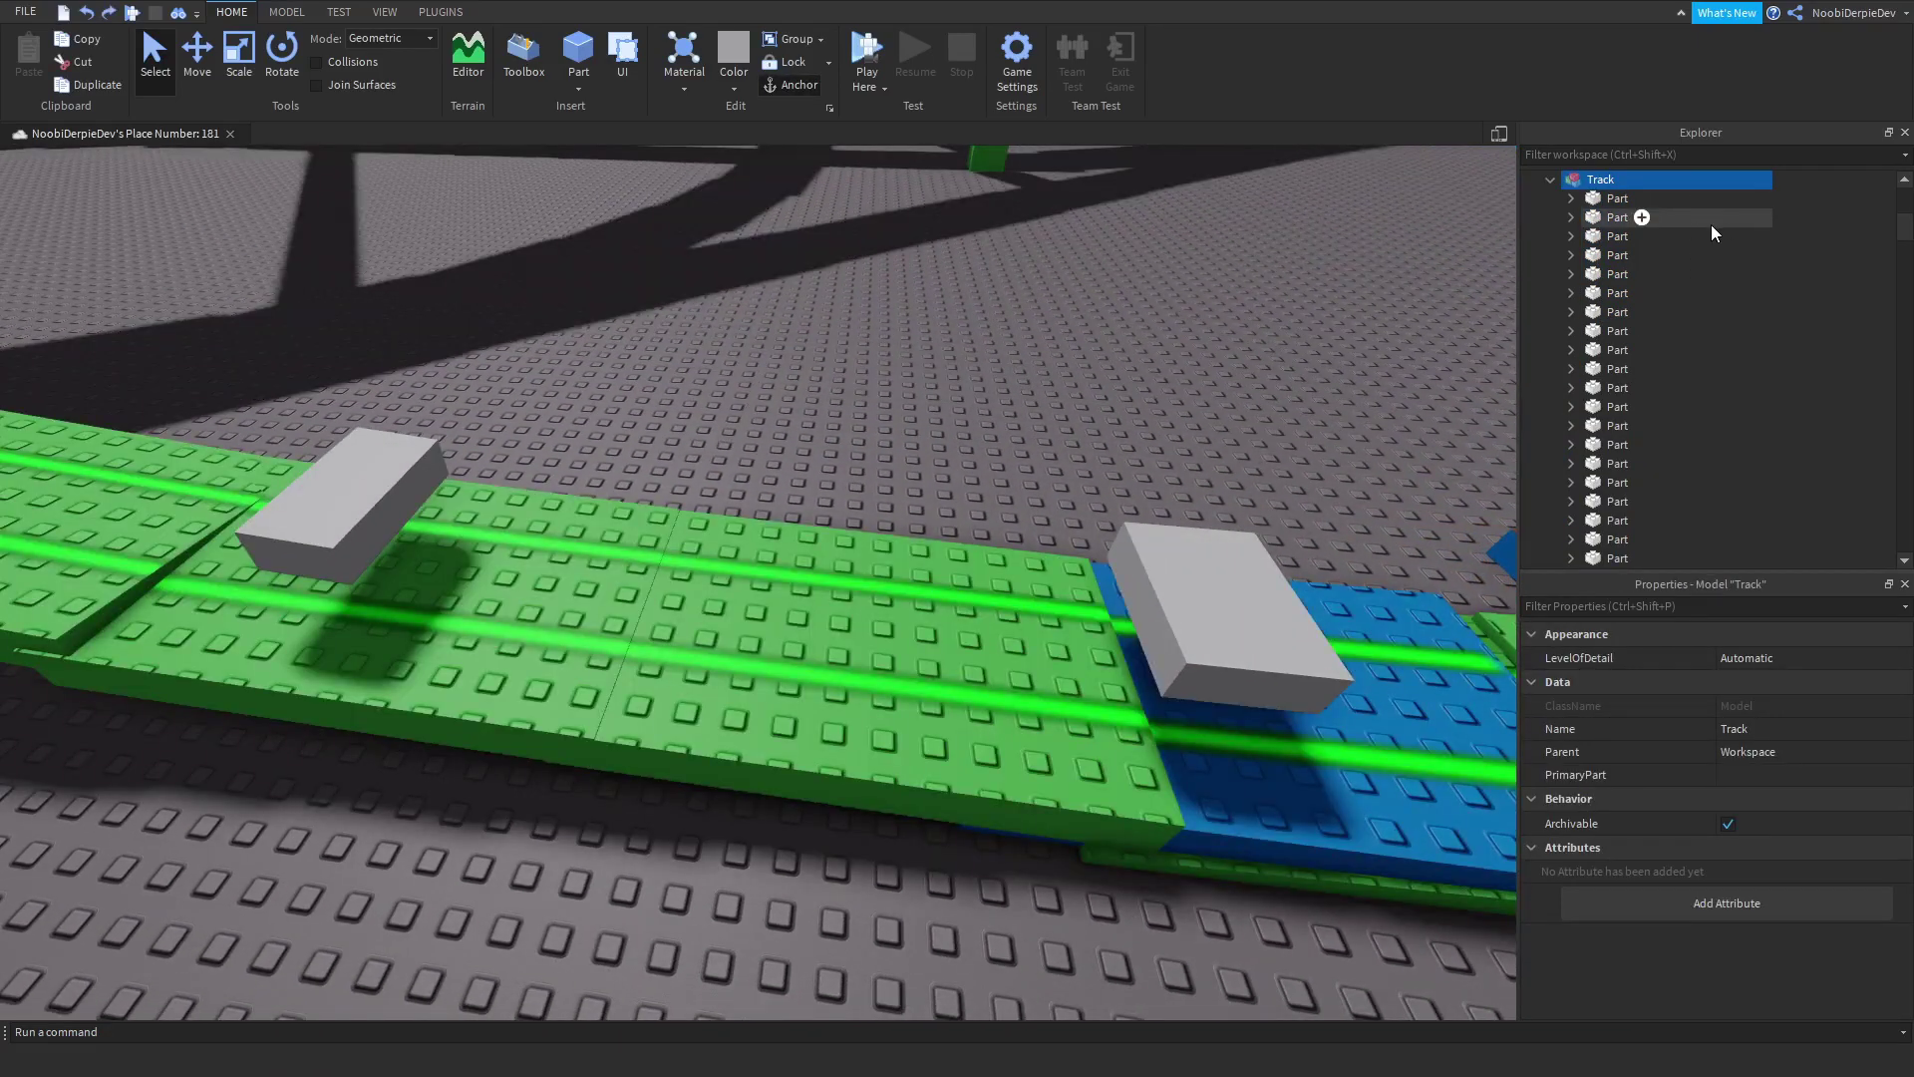
click(1549, 181)
Step: Duplicate point 3, then move the copy up the track and tilt it to the curve
click(1610, 274)
mouse_move(1151, 360)
right_down()
mouse_move(211, 168)
mouse_move(748, 449)
right_up()
click(1032, 613)
key(ctrl+d)
mouse_move(928, 598)
mouse_down()
mouse_move(380, 565)
mouse_move(495, 449)
mouse_up()
right_drag(747, 523, 523, 468)
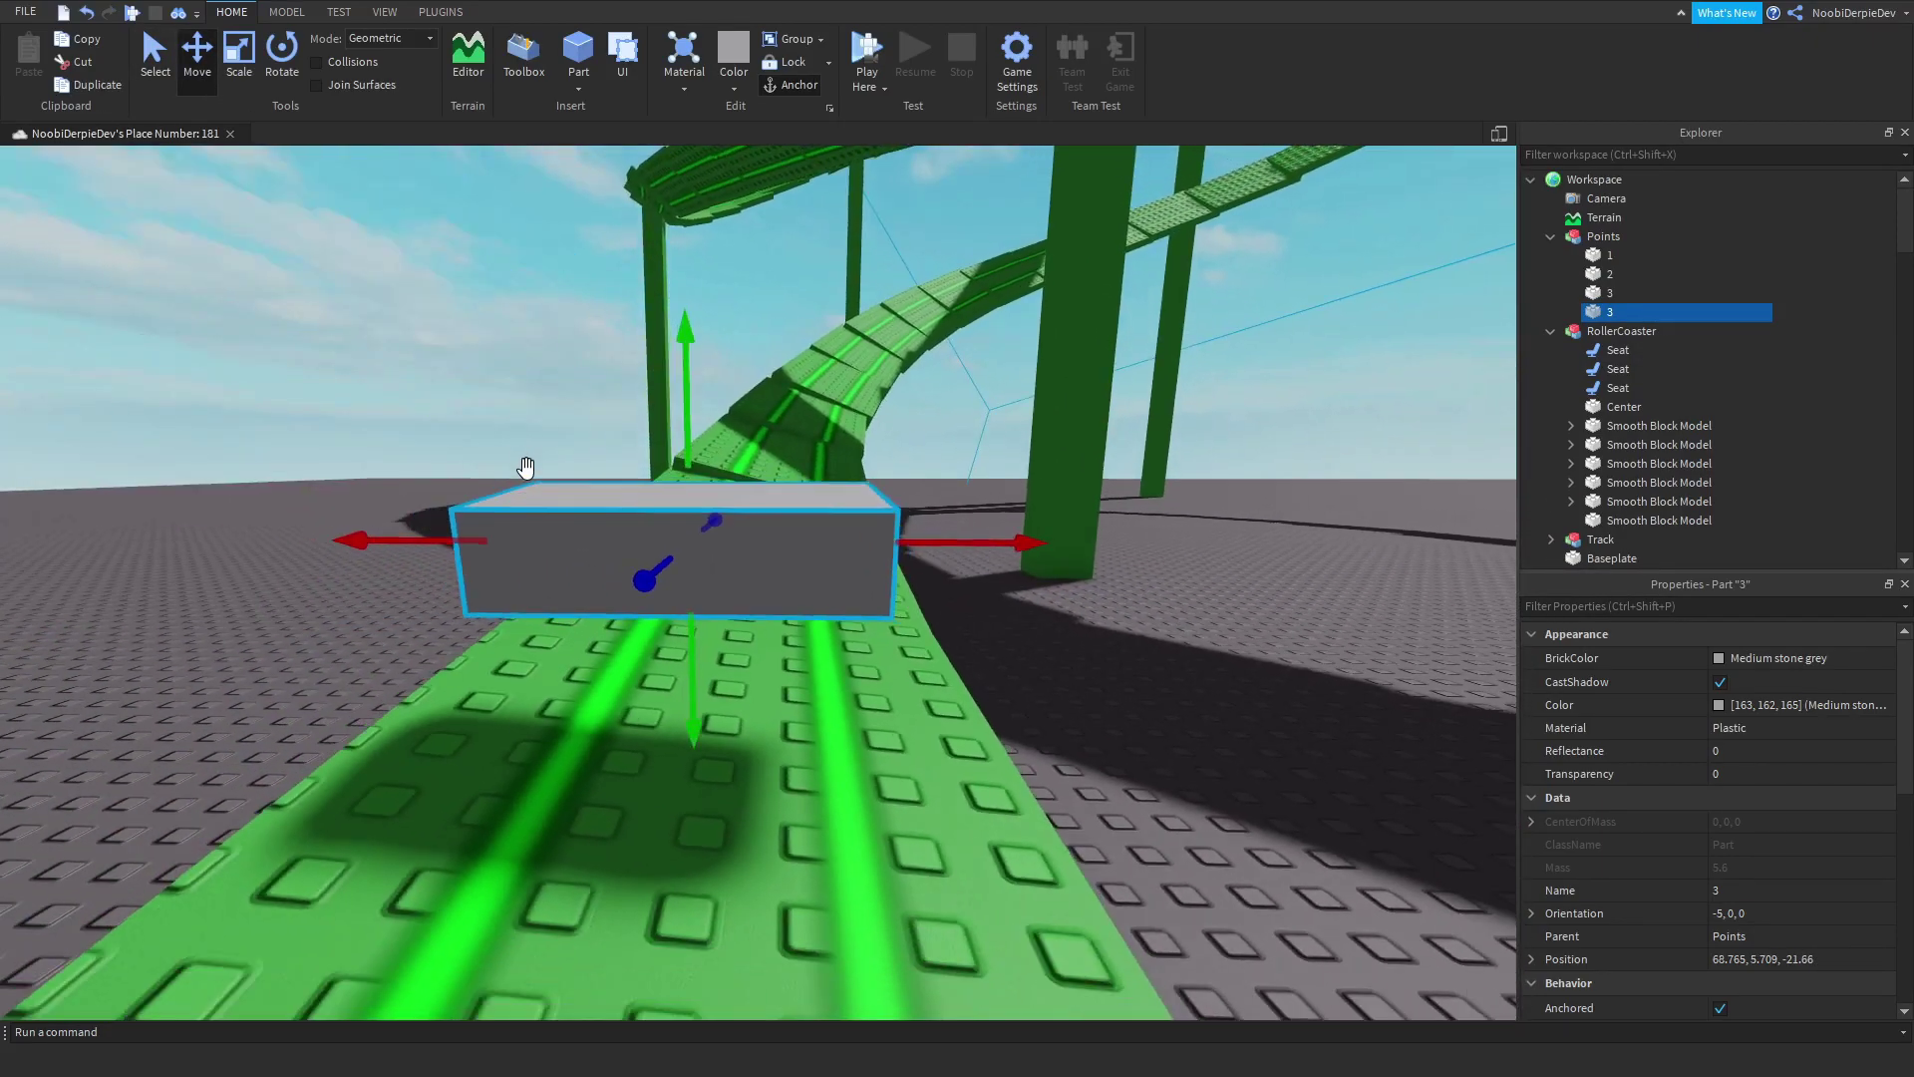
scroll(525, 468, up, 2)
drag(810, 377, 747, 359)
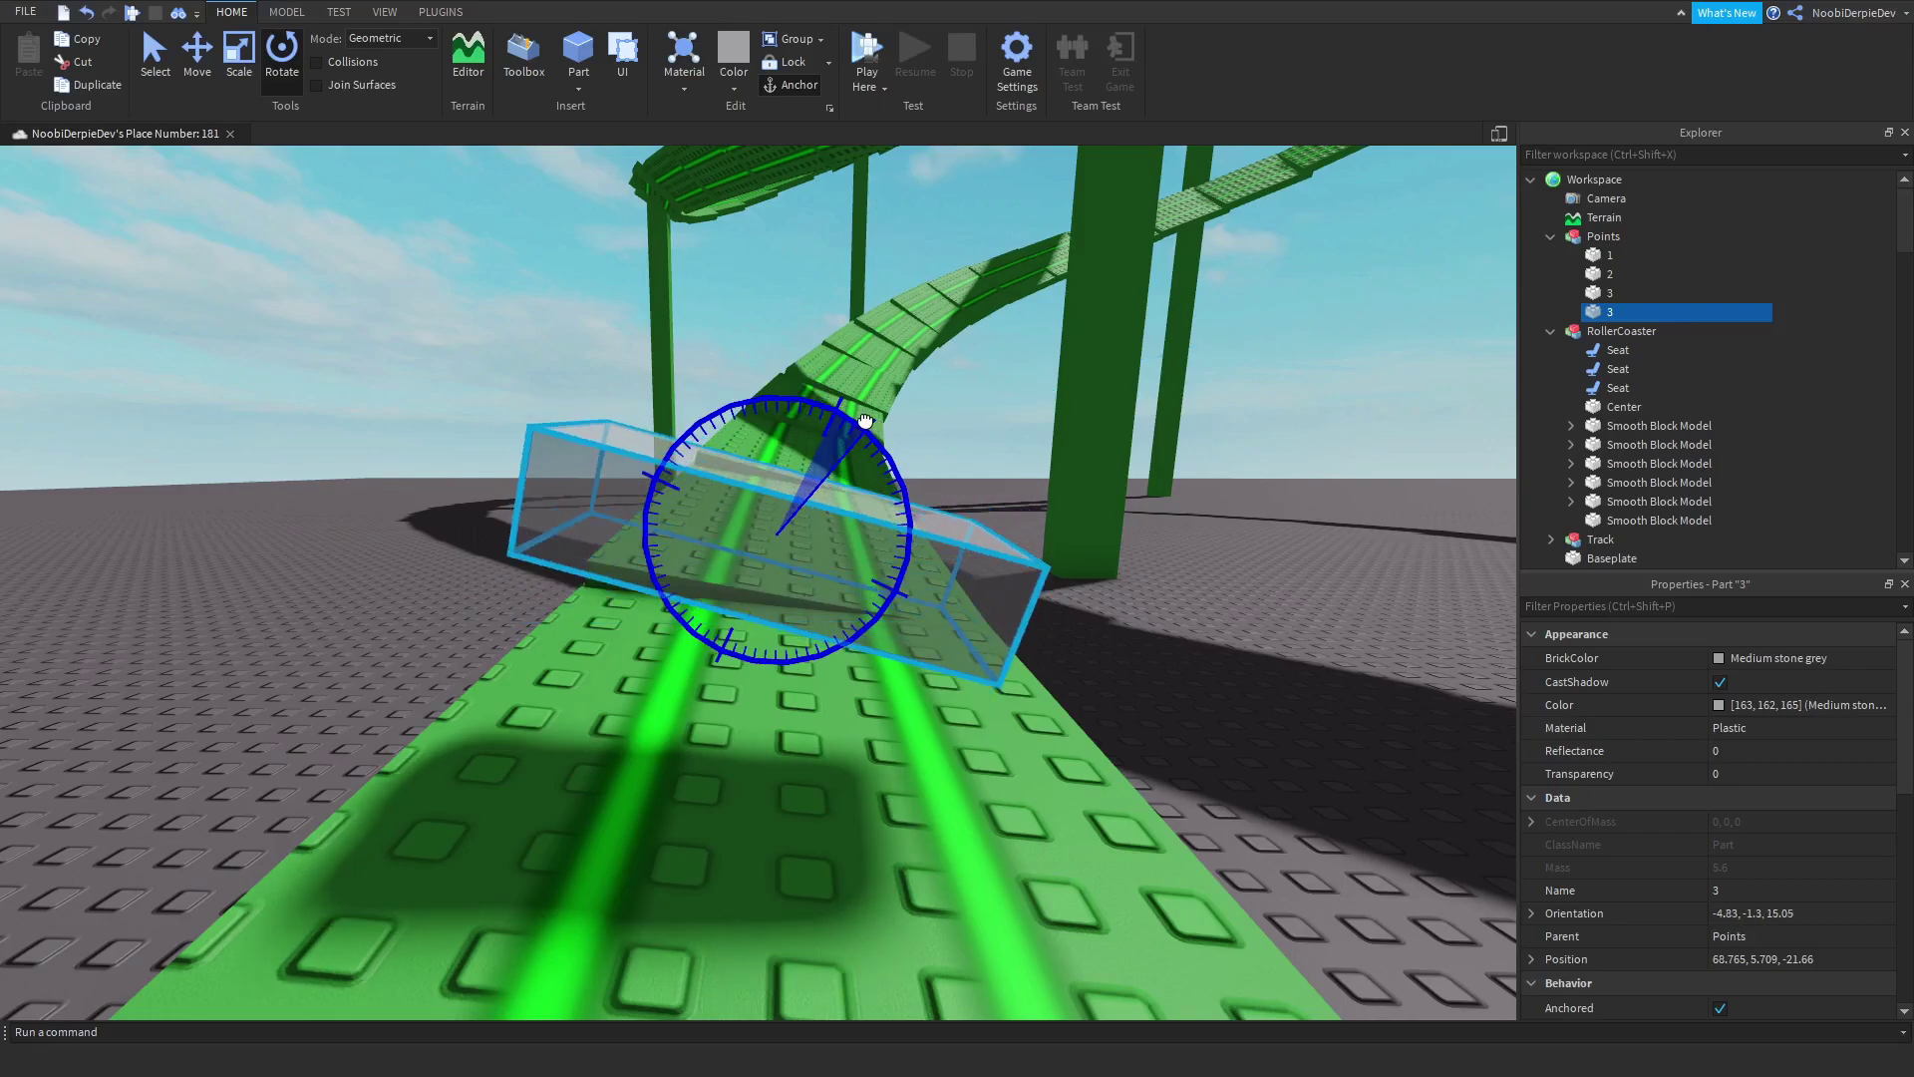
right_drag(747, 359, 536, 306)
Step: Raise the copy slightly onto the rails and rename the duplicates 4 and 5
key(ctrl+2)
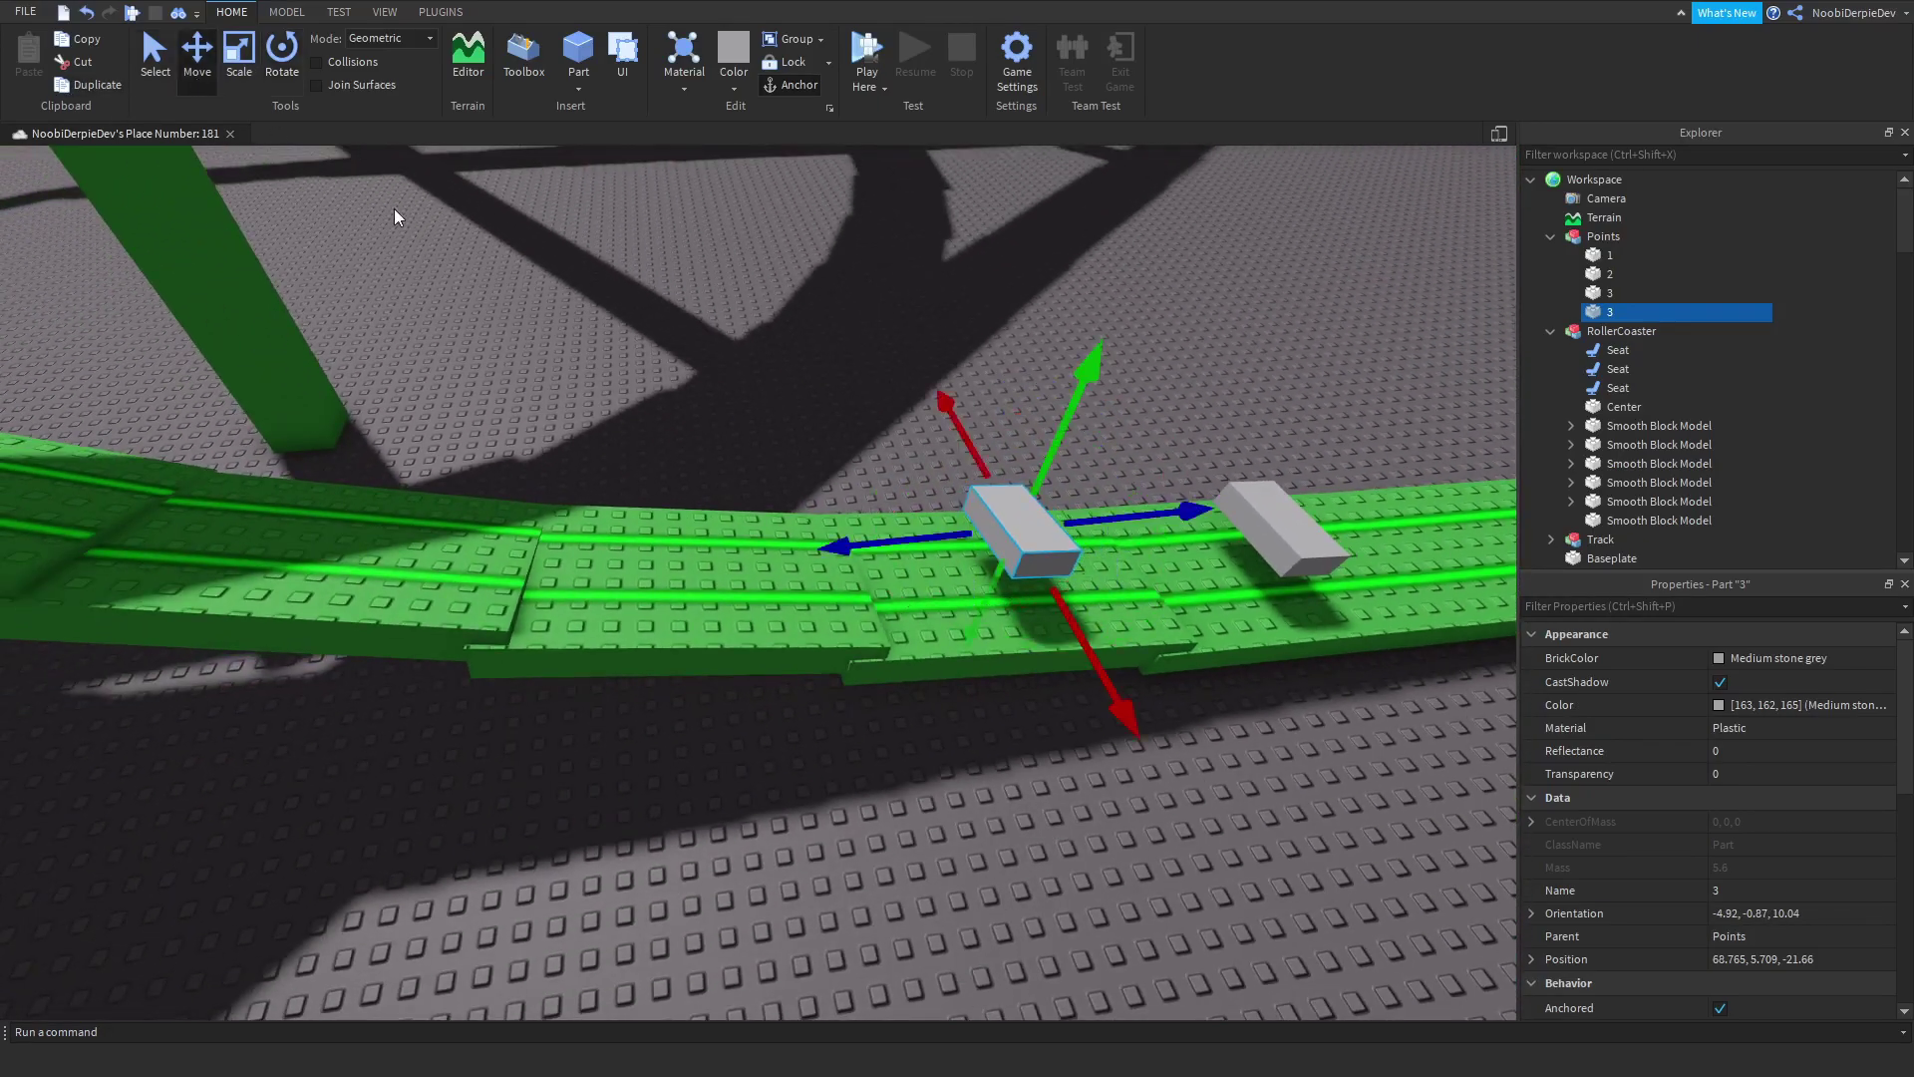
right_drag(593, 518, 449, 374)
scroll(449, 375, up, 3)
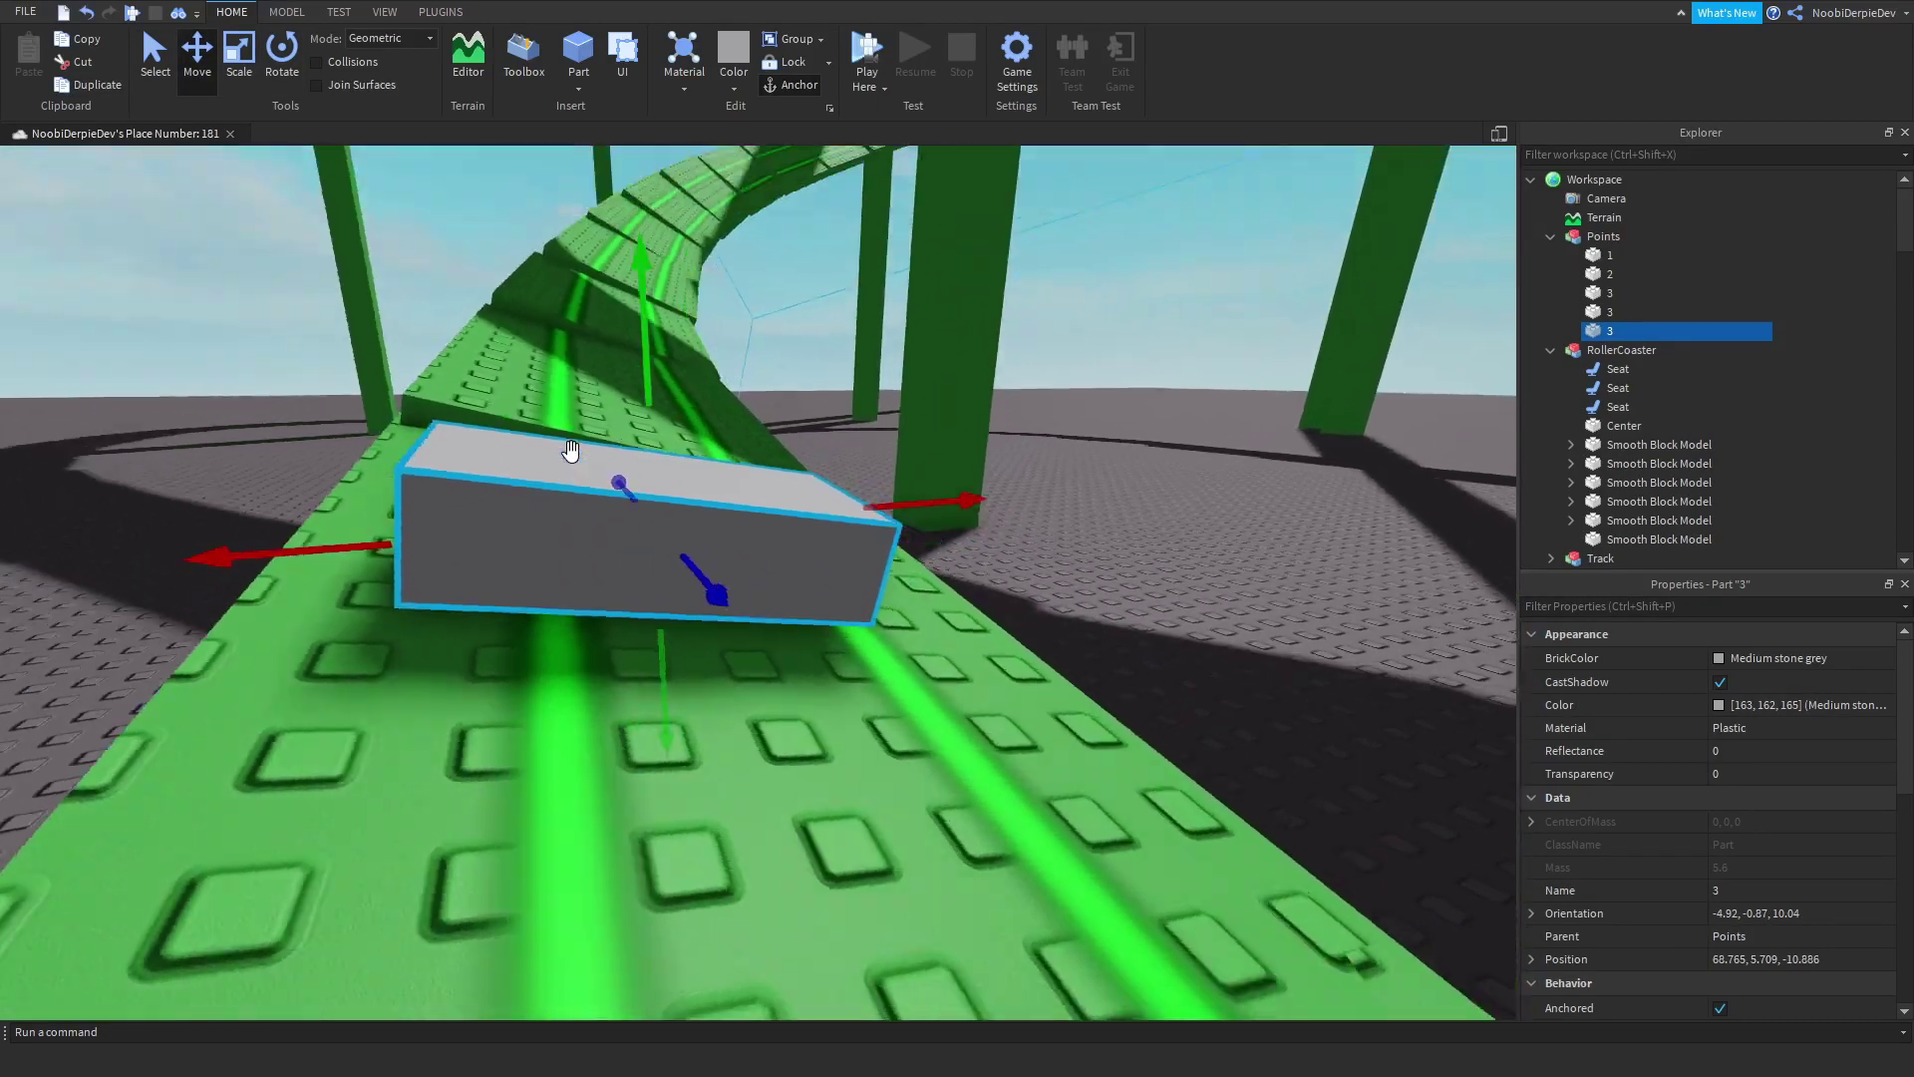
drag(688, 300, 688, 240)
drag(970, 508, 942, 506)
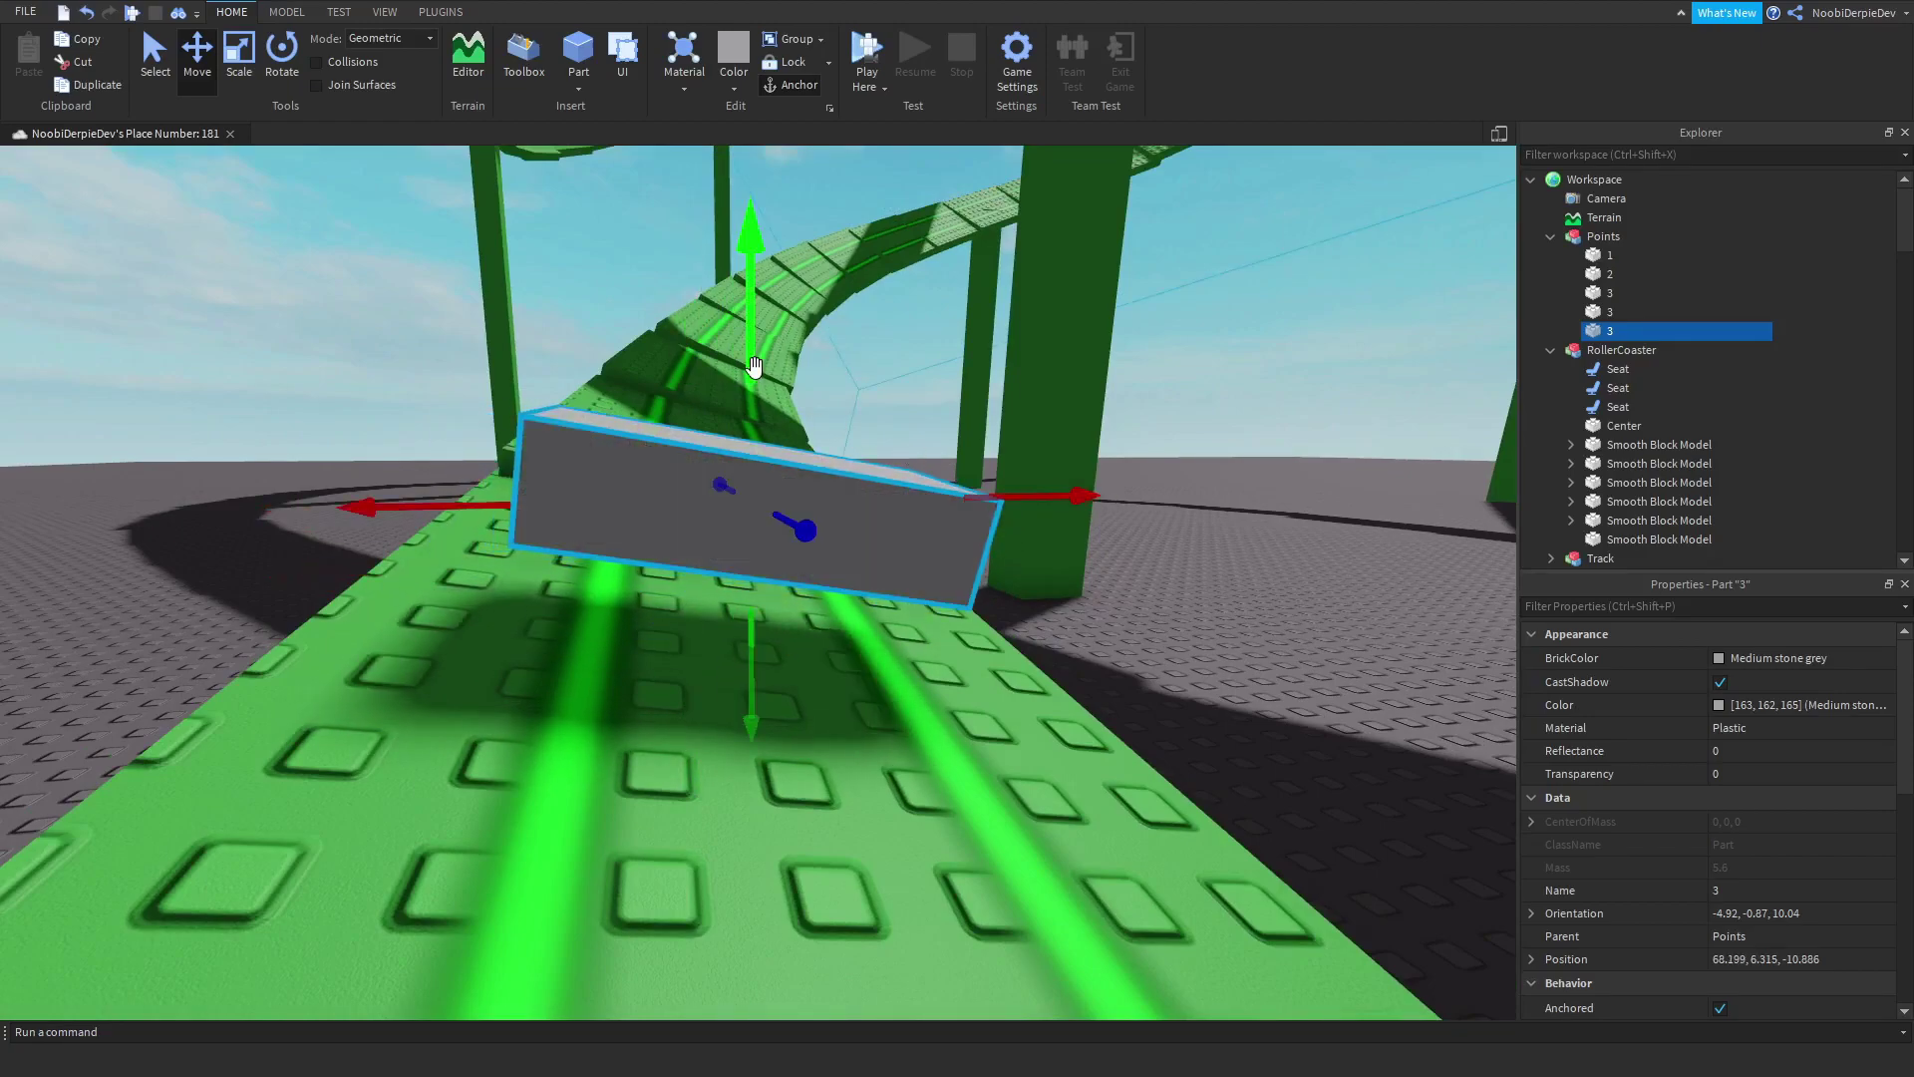
right_drag(837, 419, 909, 364)
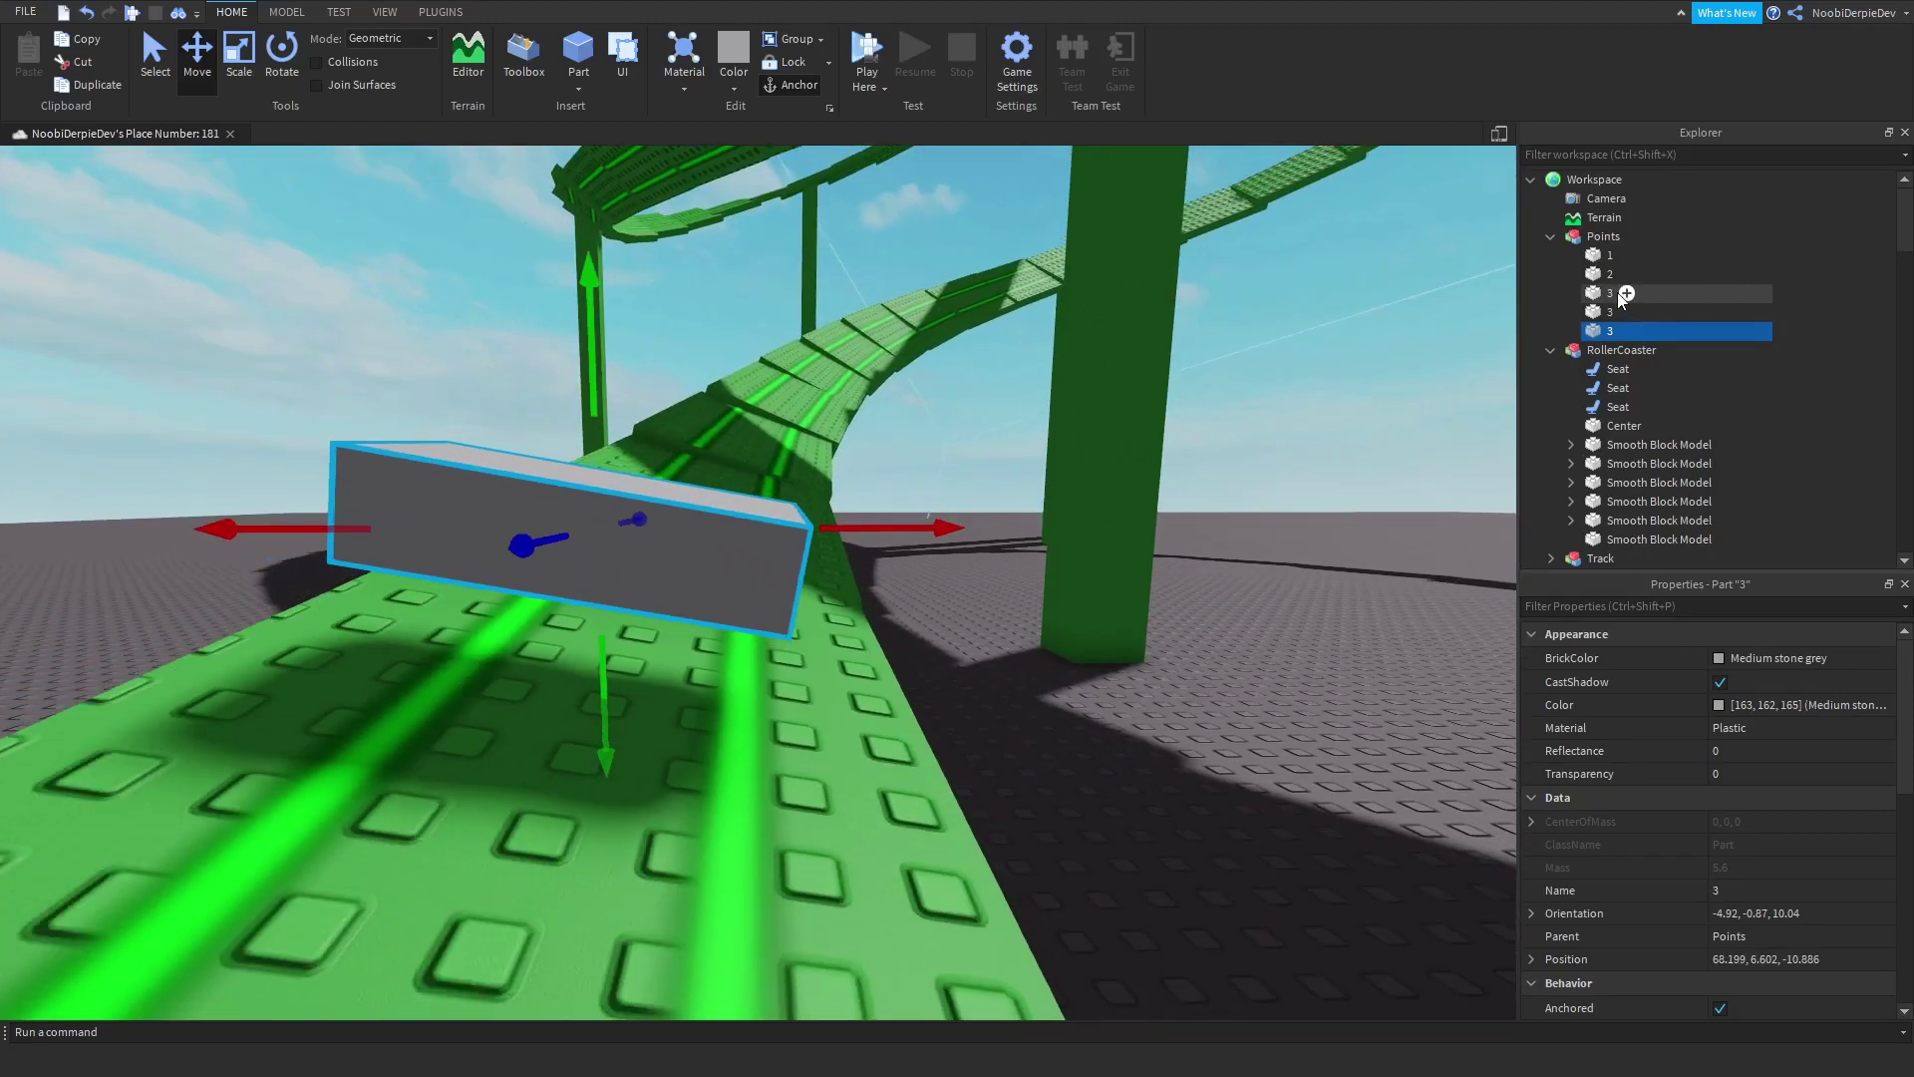
double_click(1612, 311)
text(5)
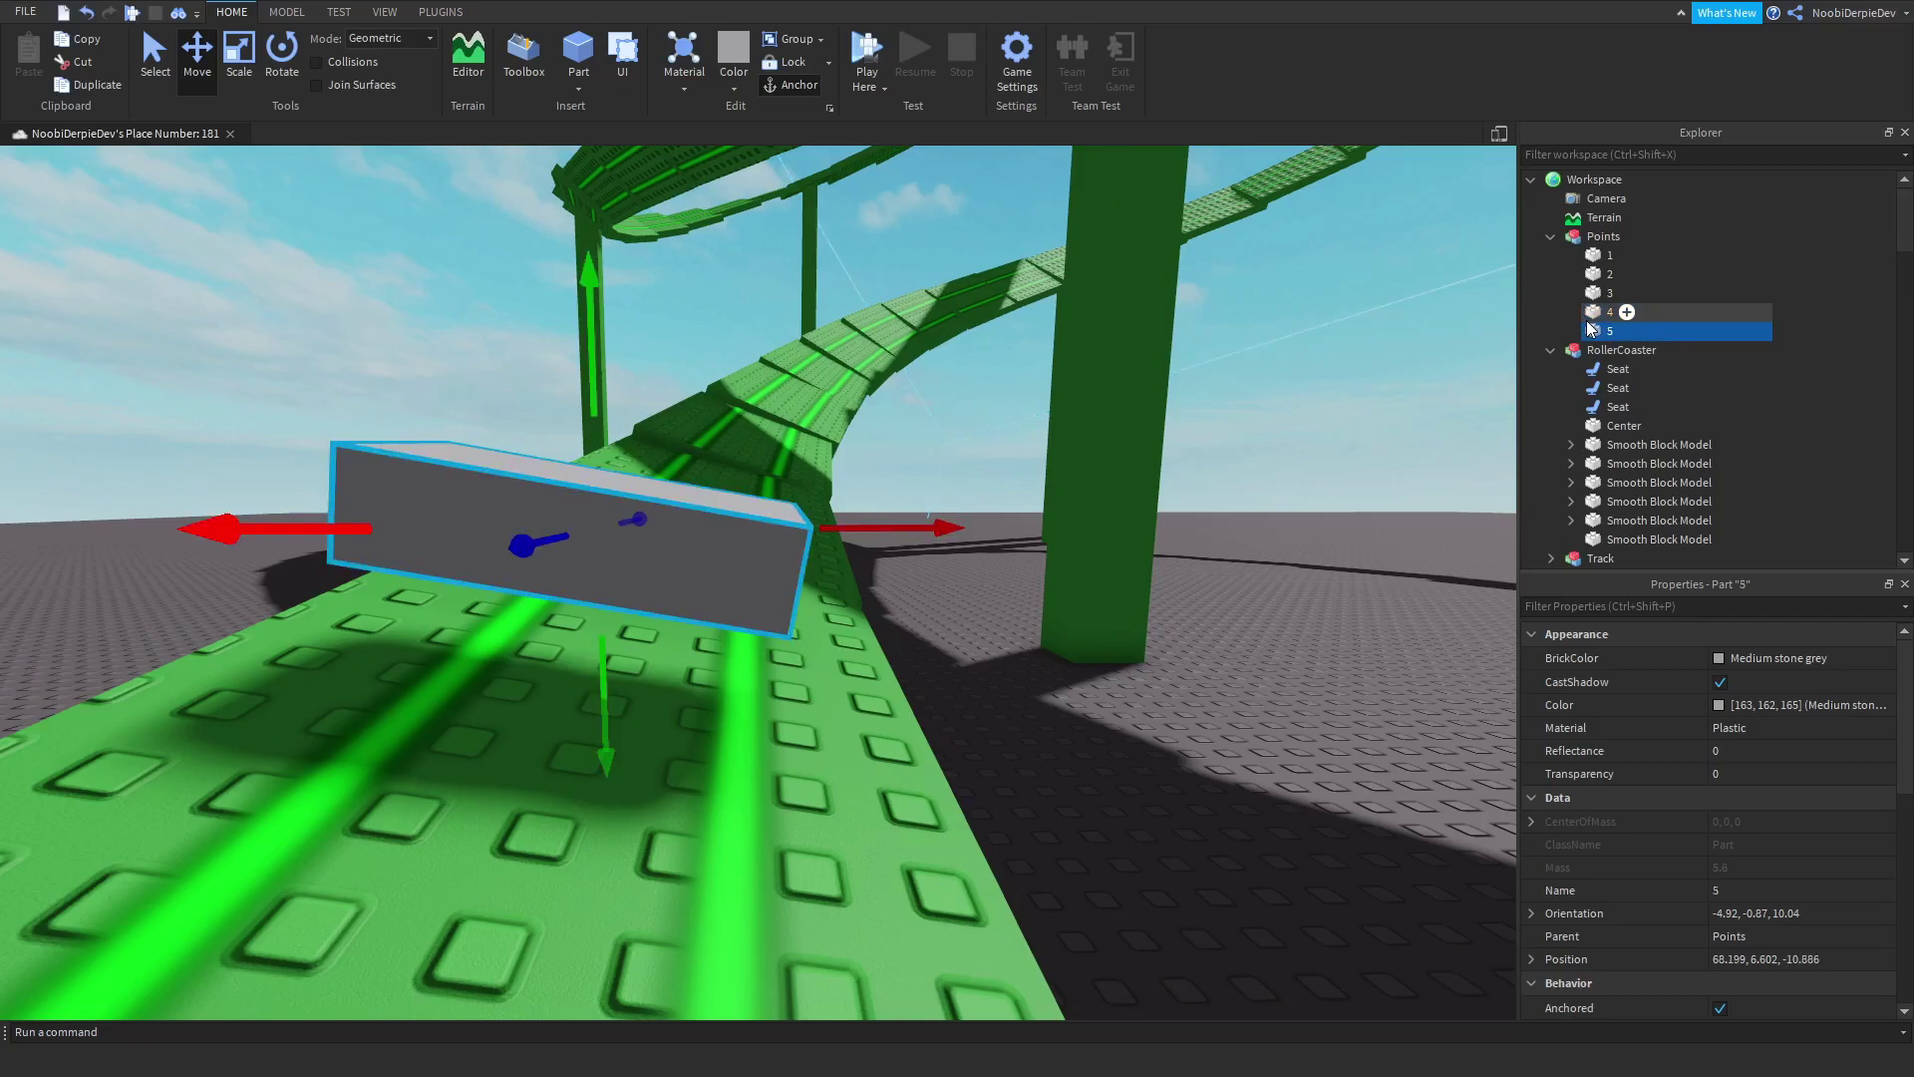
Step: Carry point 5 farther up the climb, tilting and turning it to match the slope
mouse_move(698, 393)
right_down()
mouse_move(658, 671)
mouse_move(748, 569)
right_up()
drag(927, 448, 837, 494)
right_drag(839, 494, 700, 481)
mouse_move(700, 481)
mouse_down()
mouse_move(700, 390)
mouse_move(794, 410)
mouse_up()
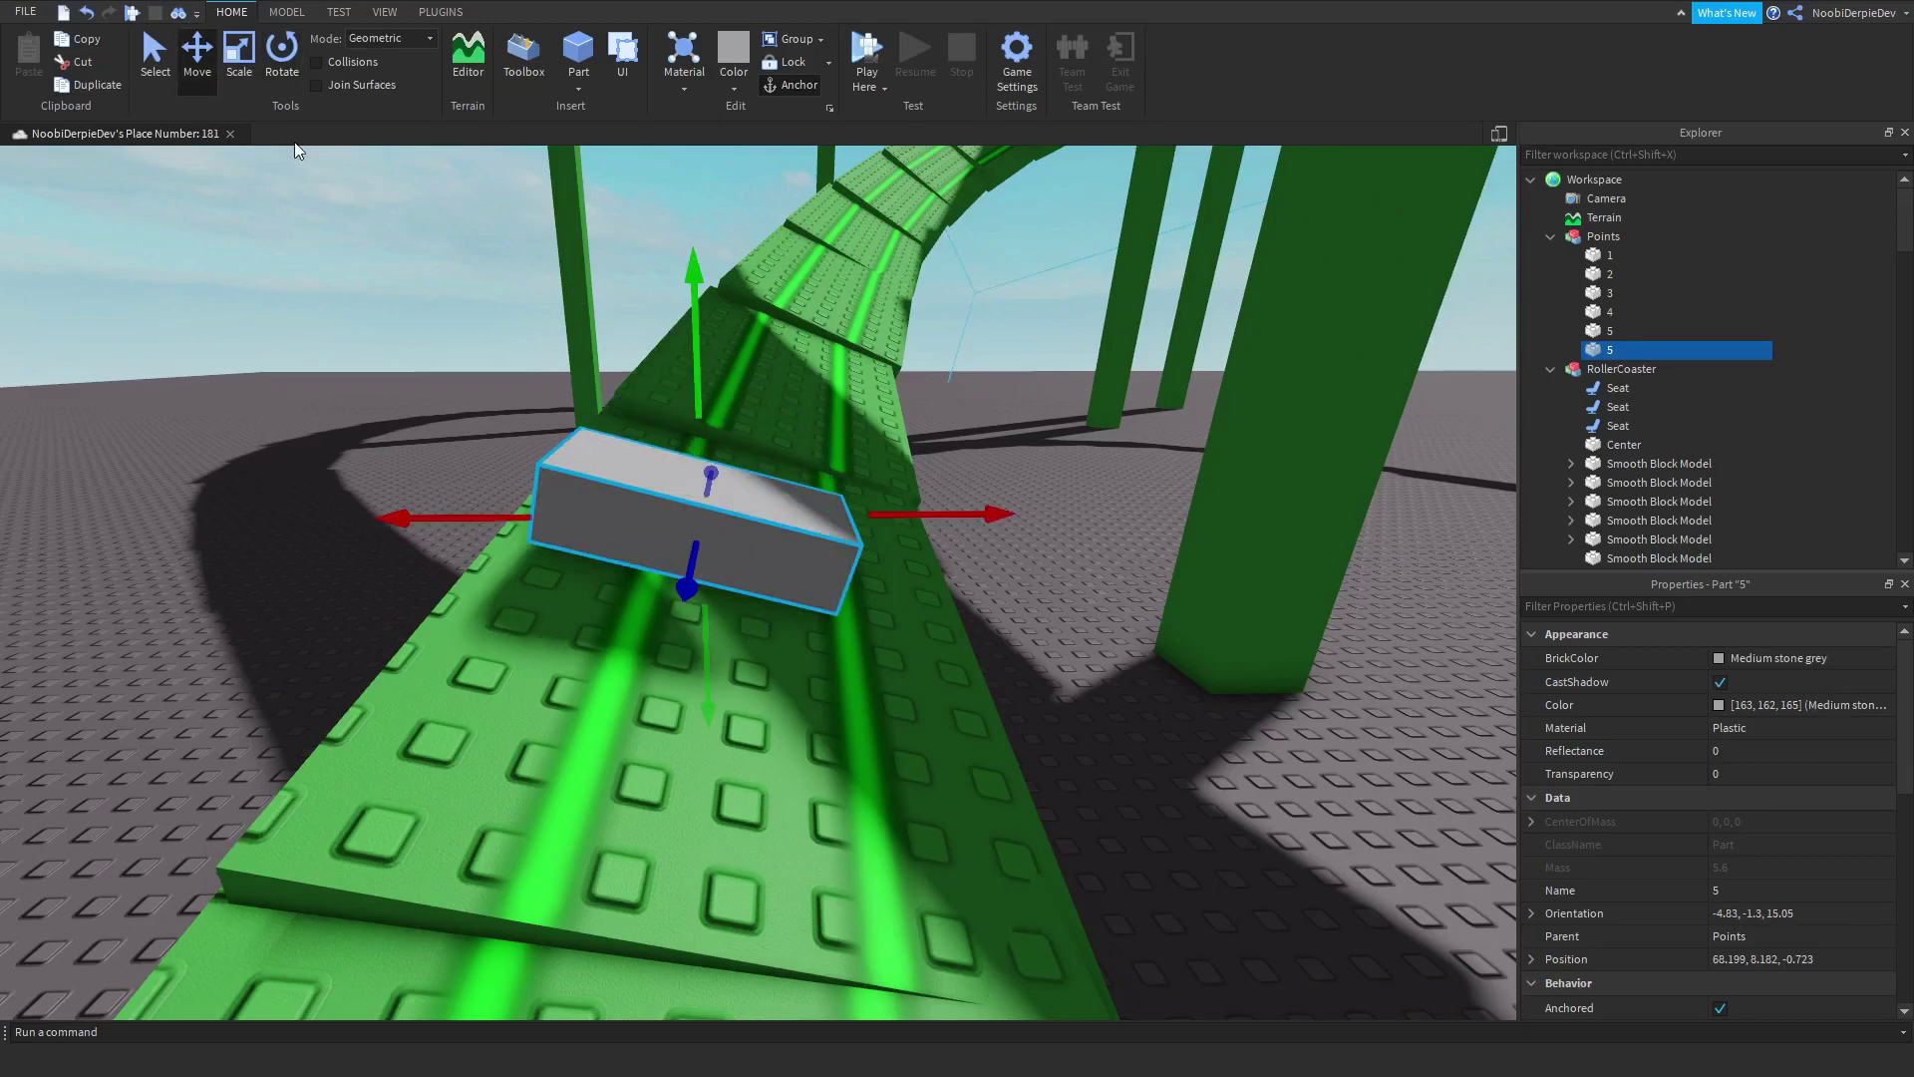
drag(907, 523, 977, 452)
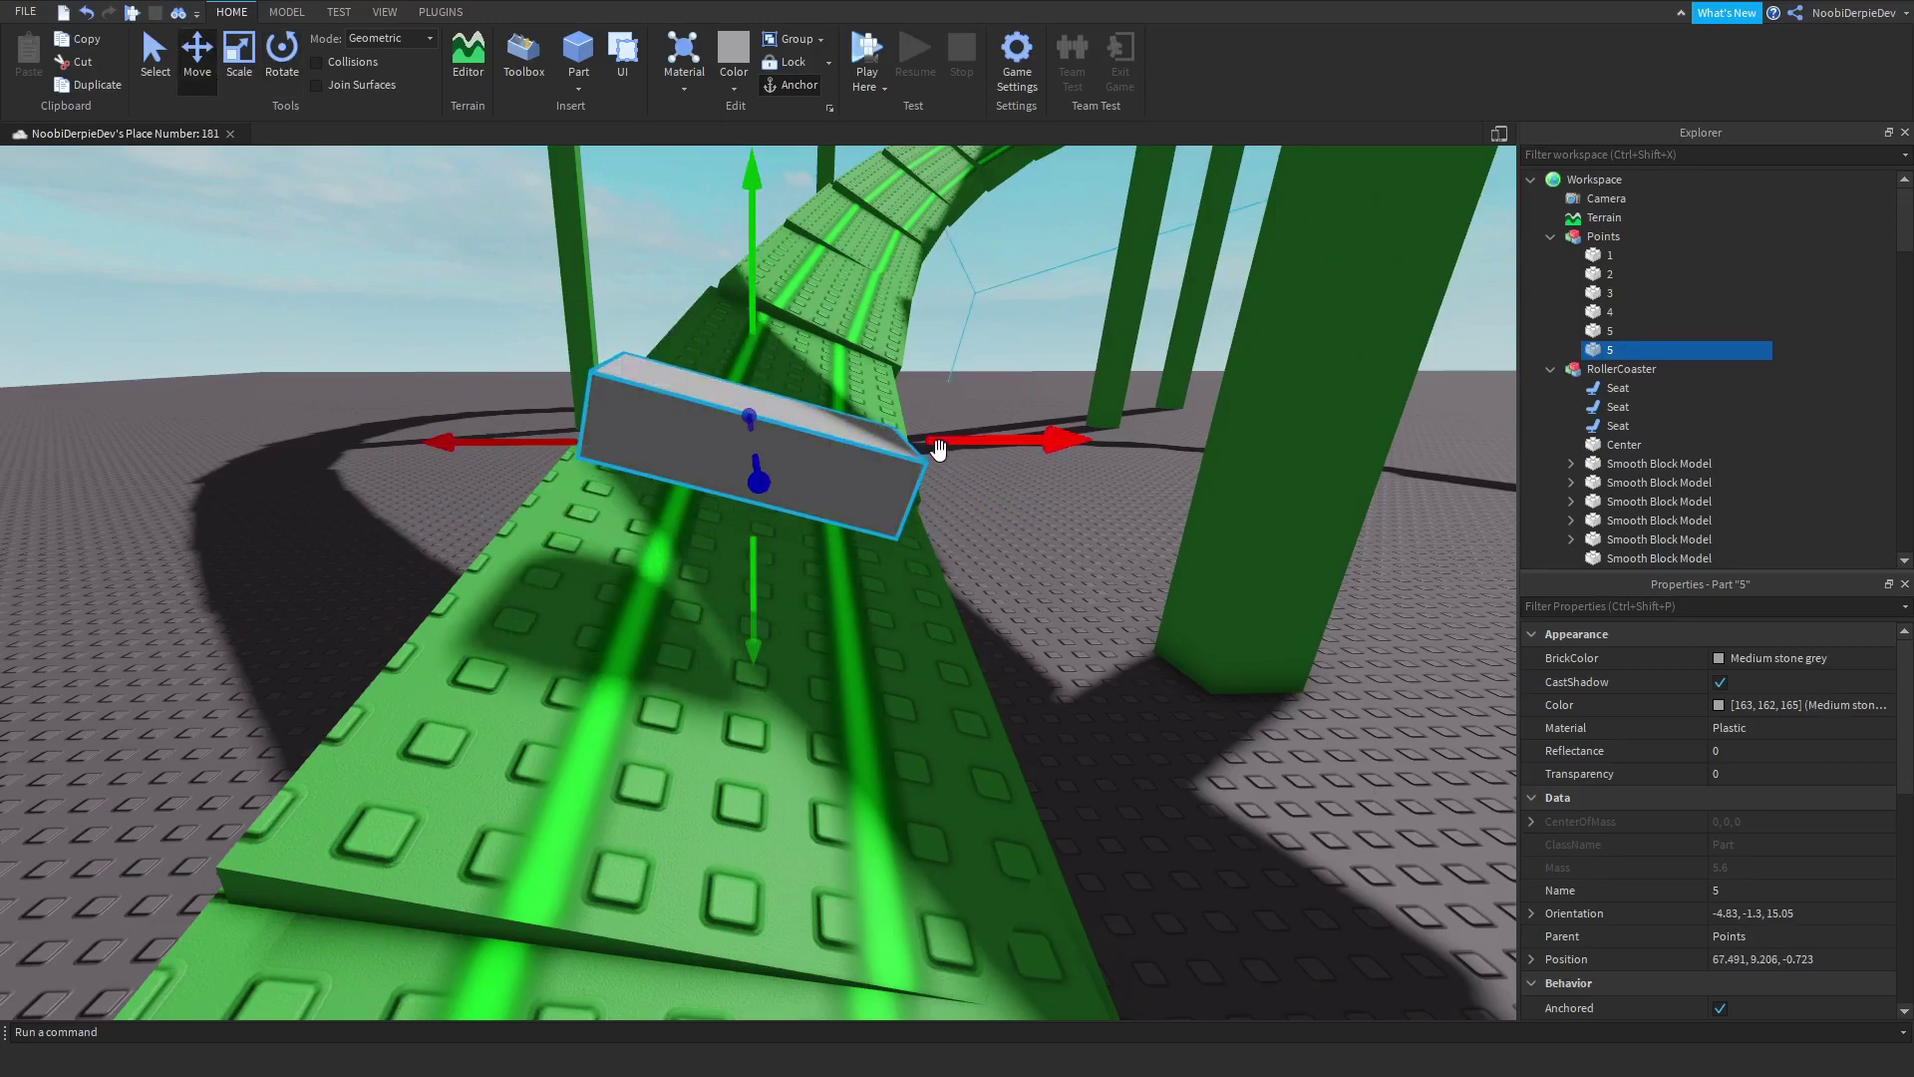
right_drag(977, 453, 482, 267)
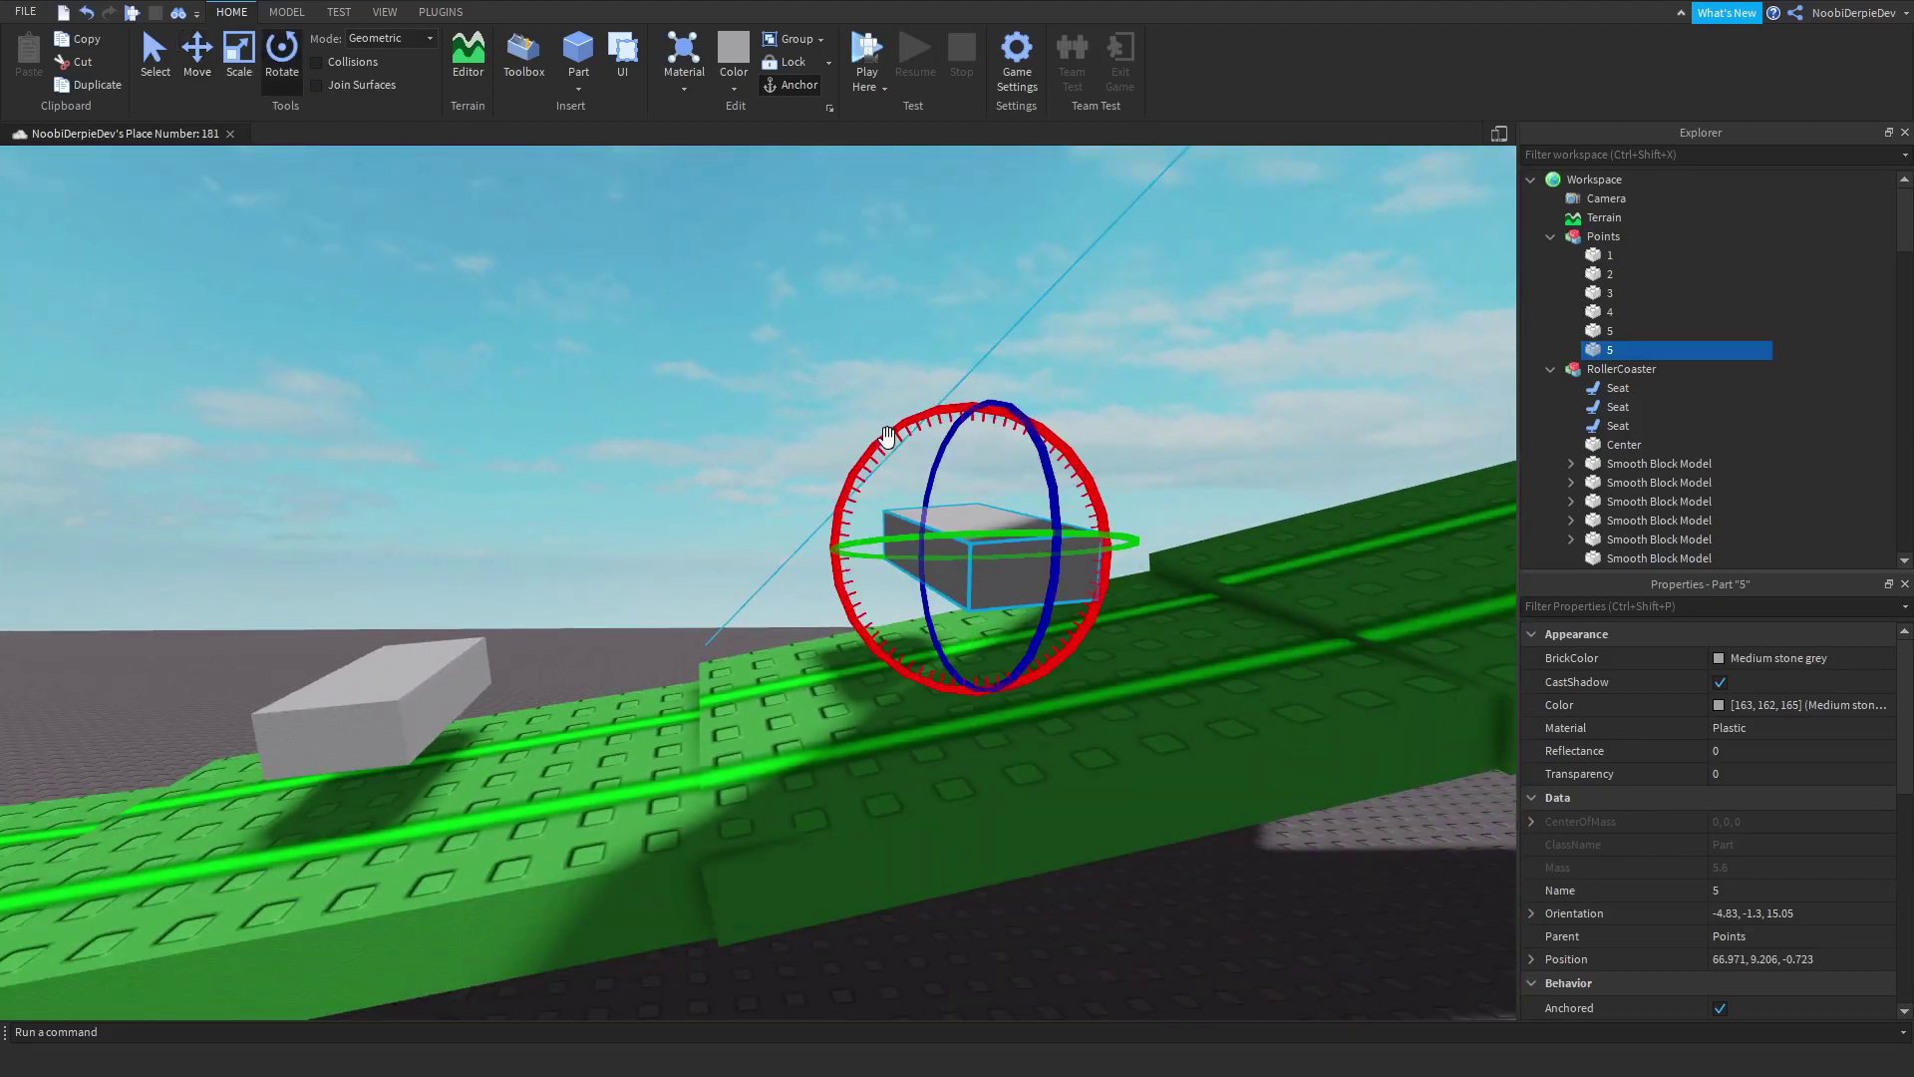
drag(887, 437, 868, 450)
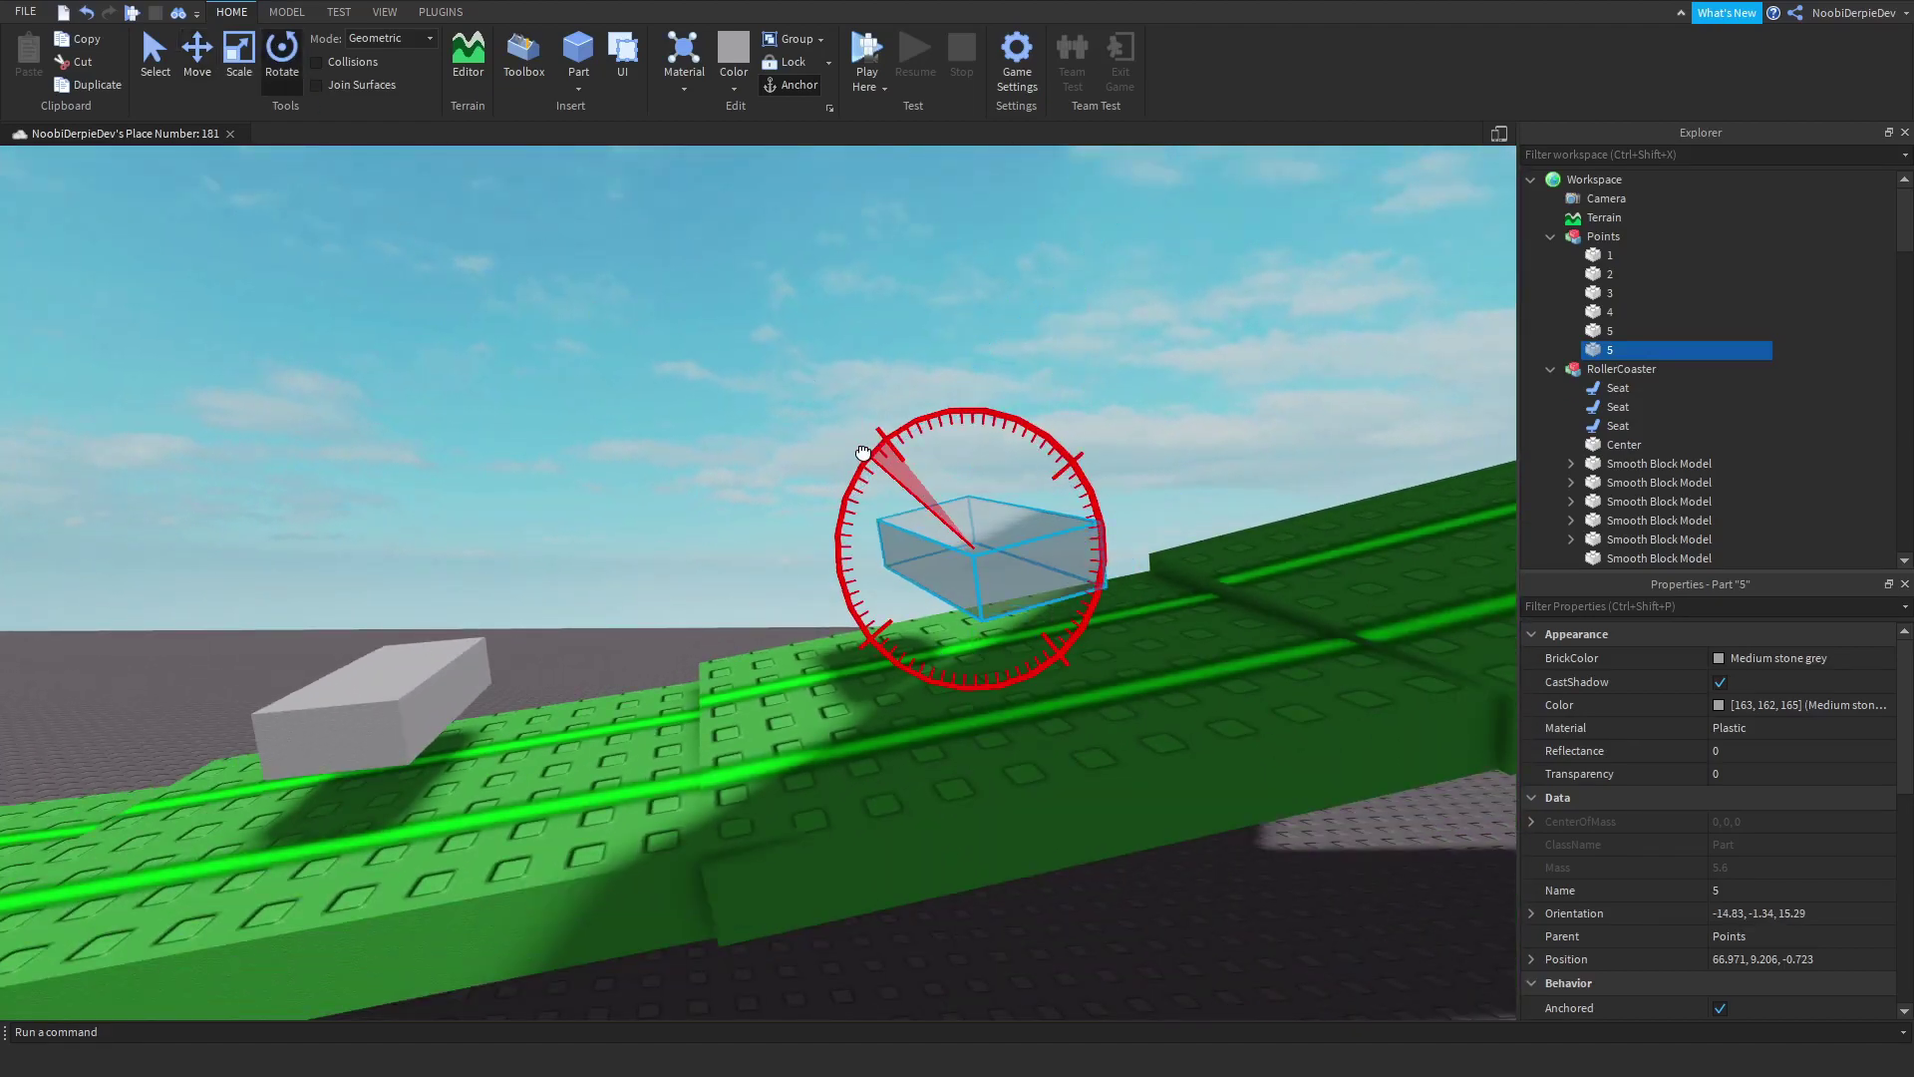
right_drag(864, 452, 726, 547)
drag(726, 549, 704, 539)
mouse_move(703, 538)
right_down()
mouse_move(688, 494)
mouse_move(703, 539)
right_up()
scroll(704, 539, up, 5)
scroll(702, 539, up, 5)
scroll(703, 538, up, 5)
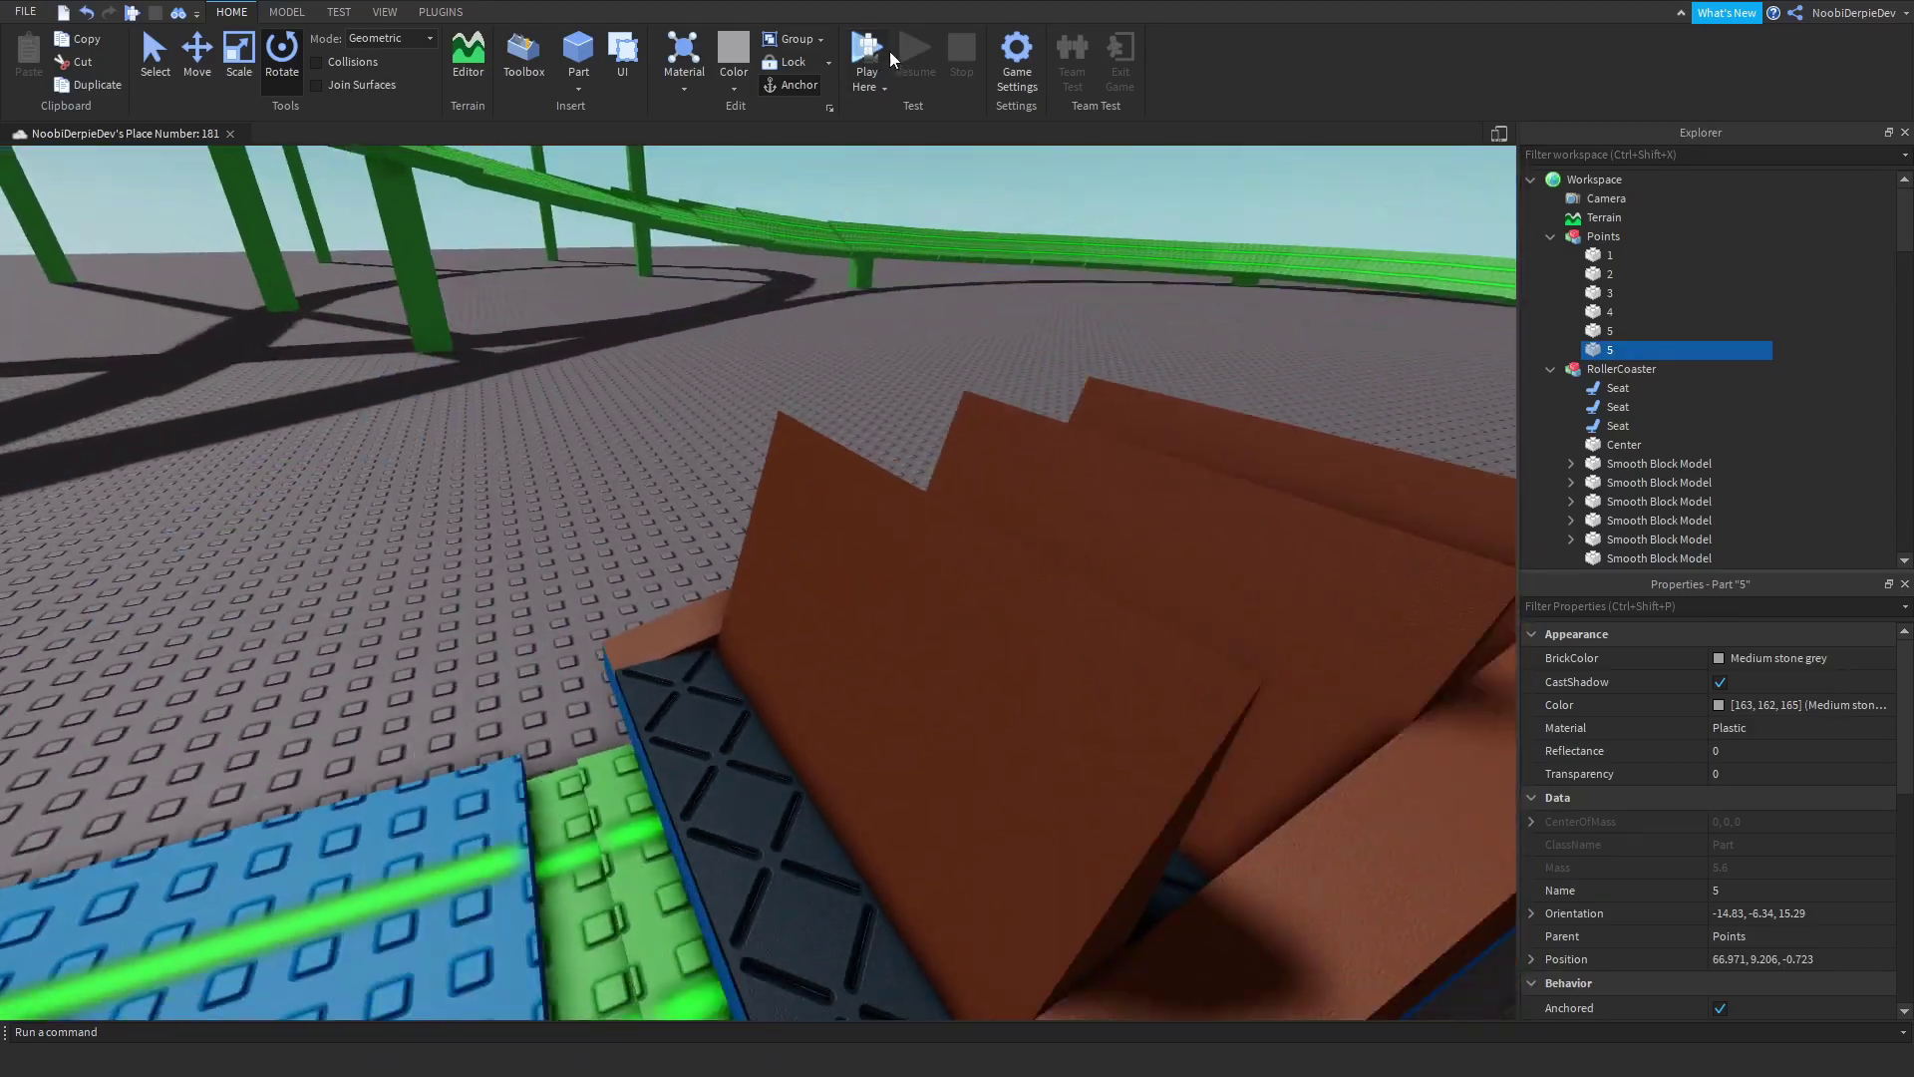
click(866, 58)
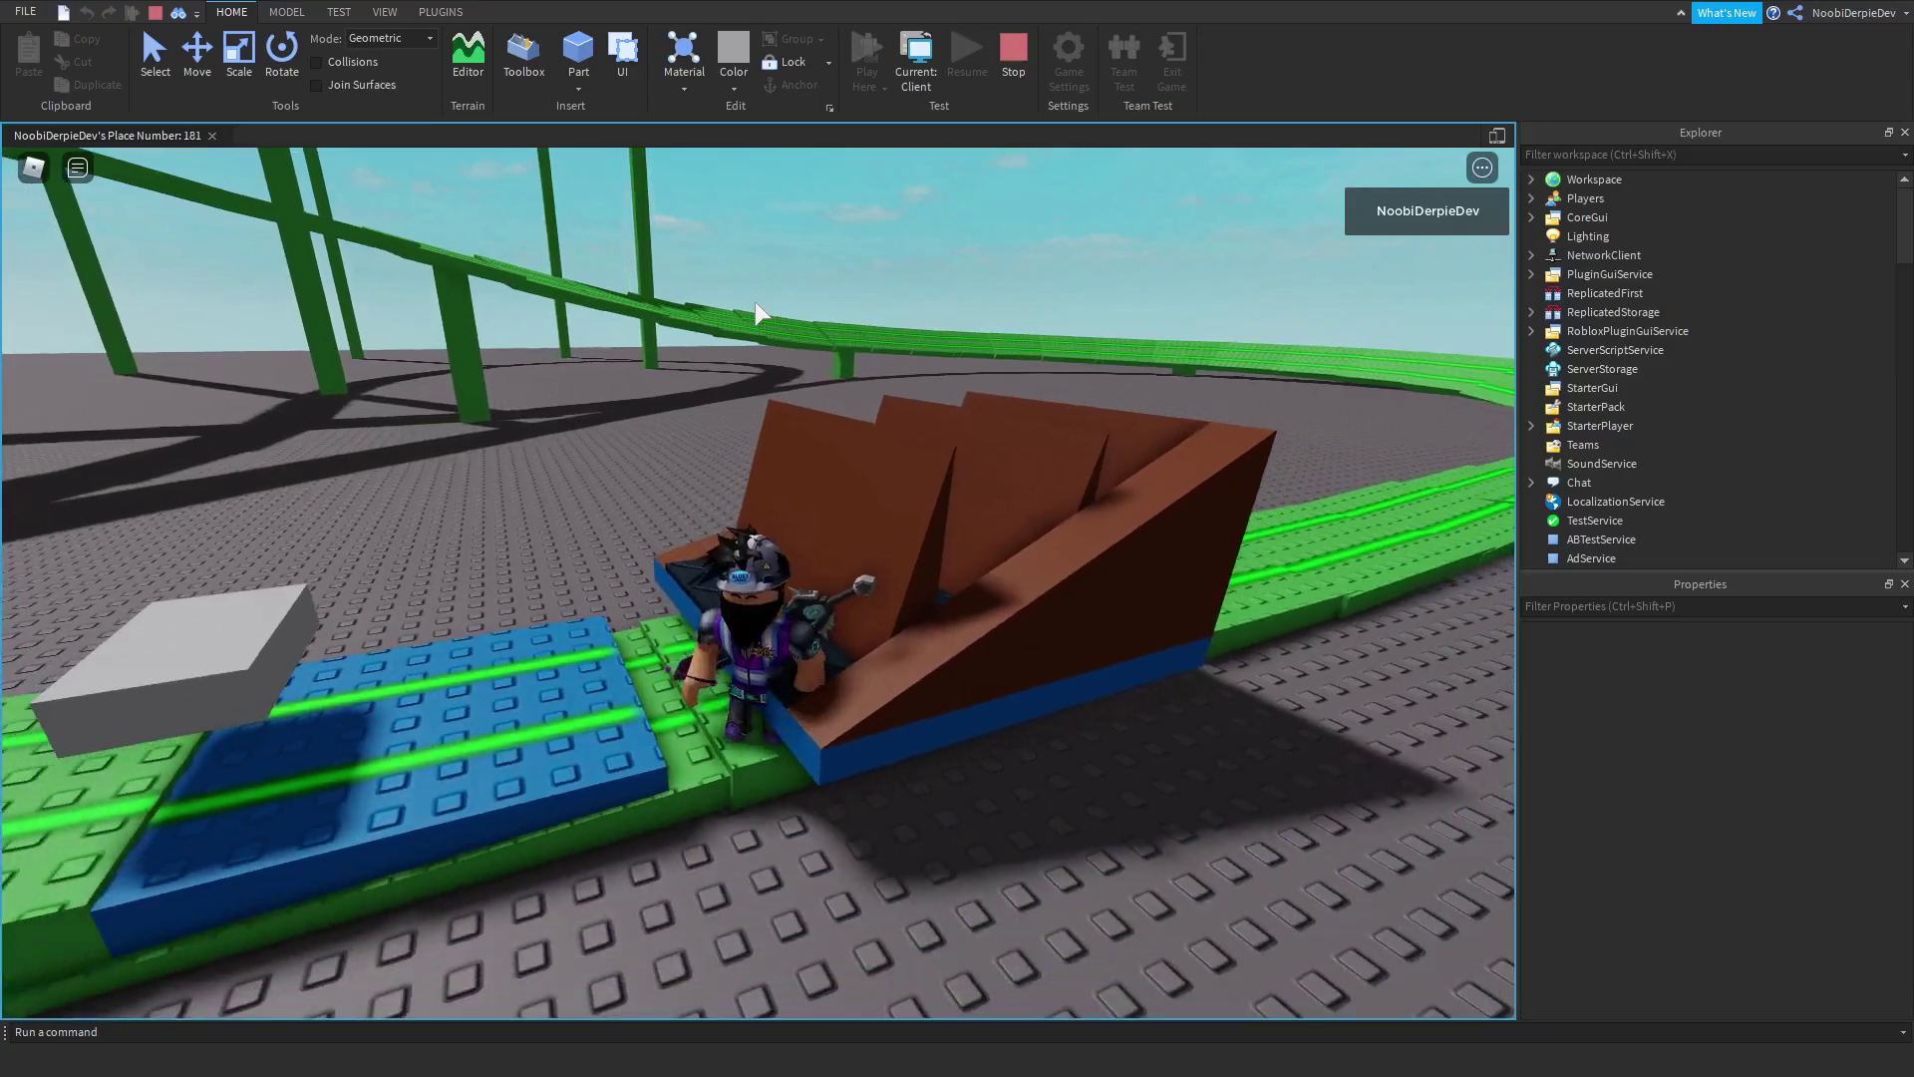
mouse_move(760, 314)
right_down()
mouse_move(793, 280)
mouse_move(747, 397)
right_up()
key(F9)
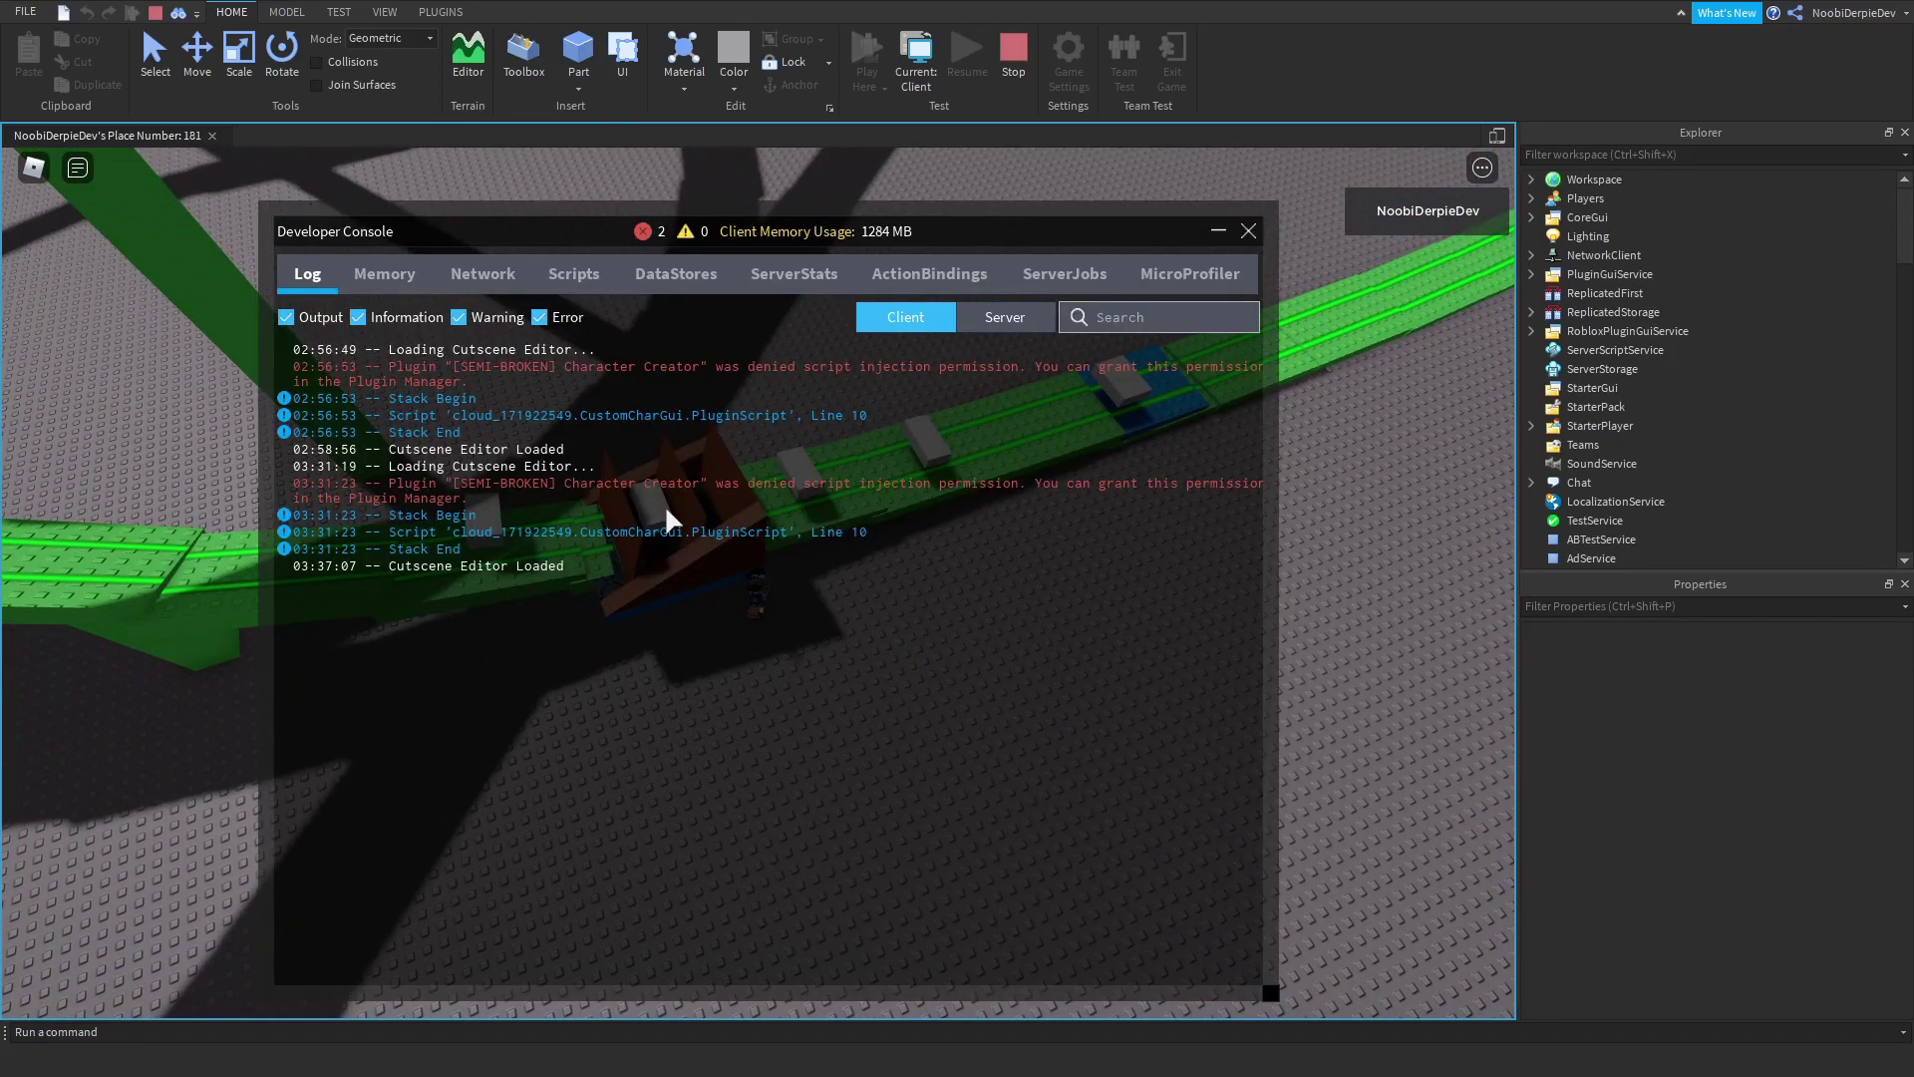
key(F9)
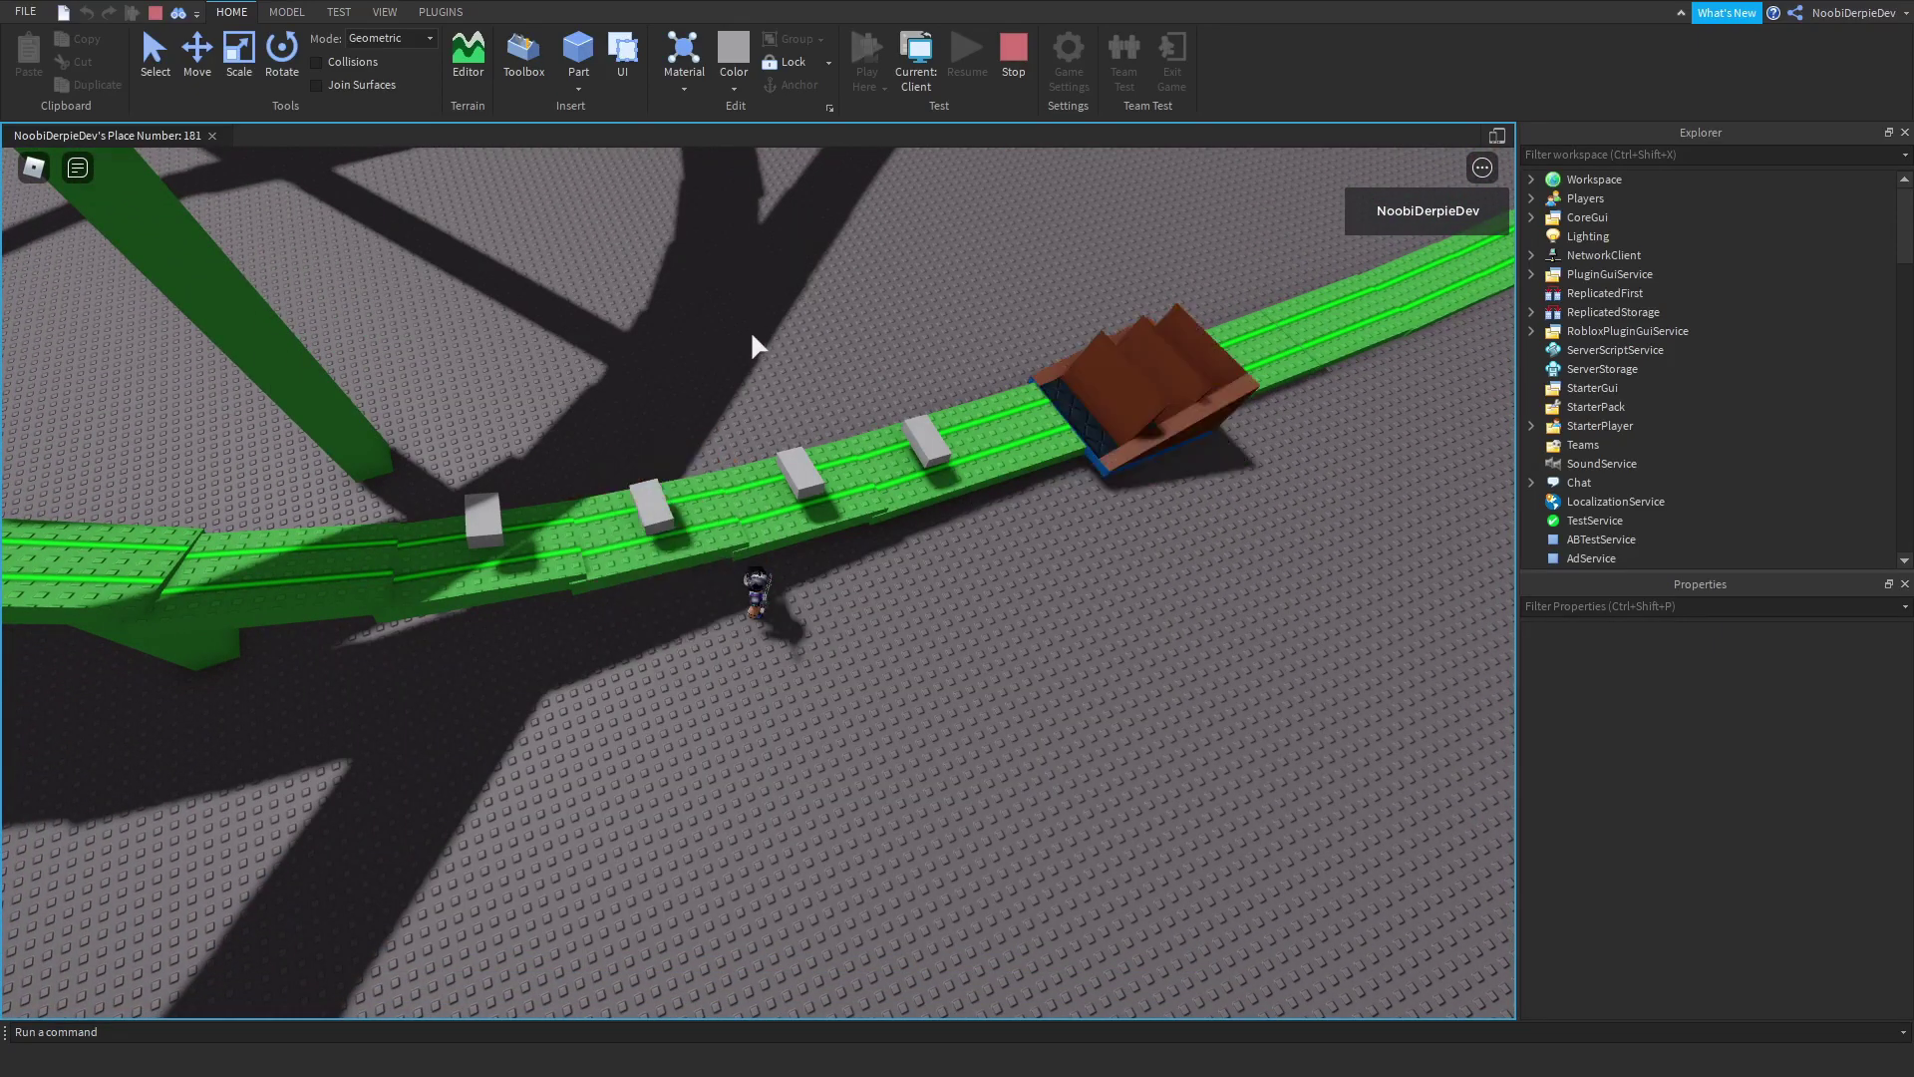
Step: Make the three cart seats collidable and start a play test
click(1014, 55)
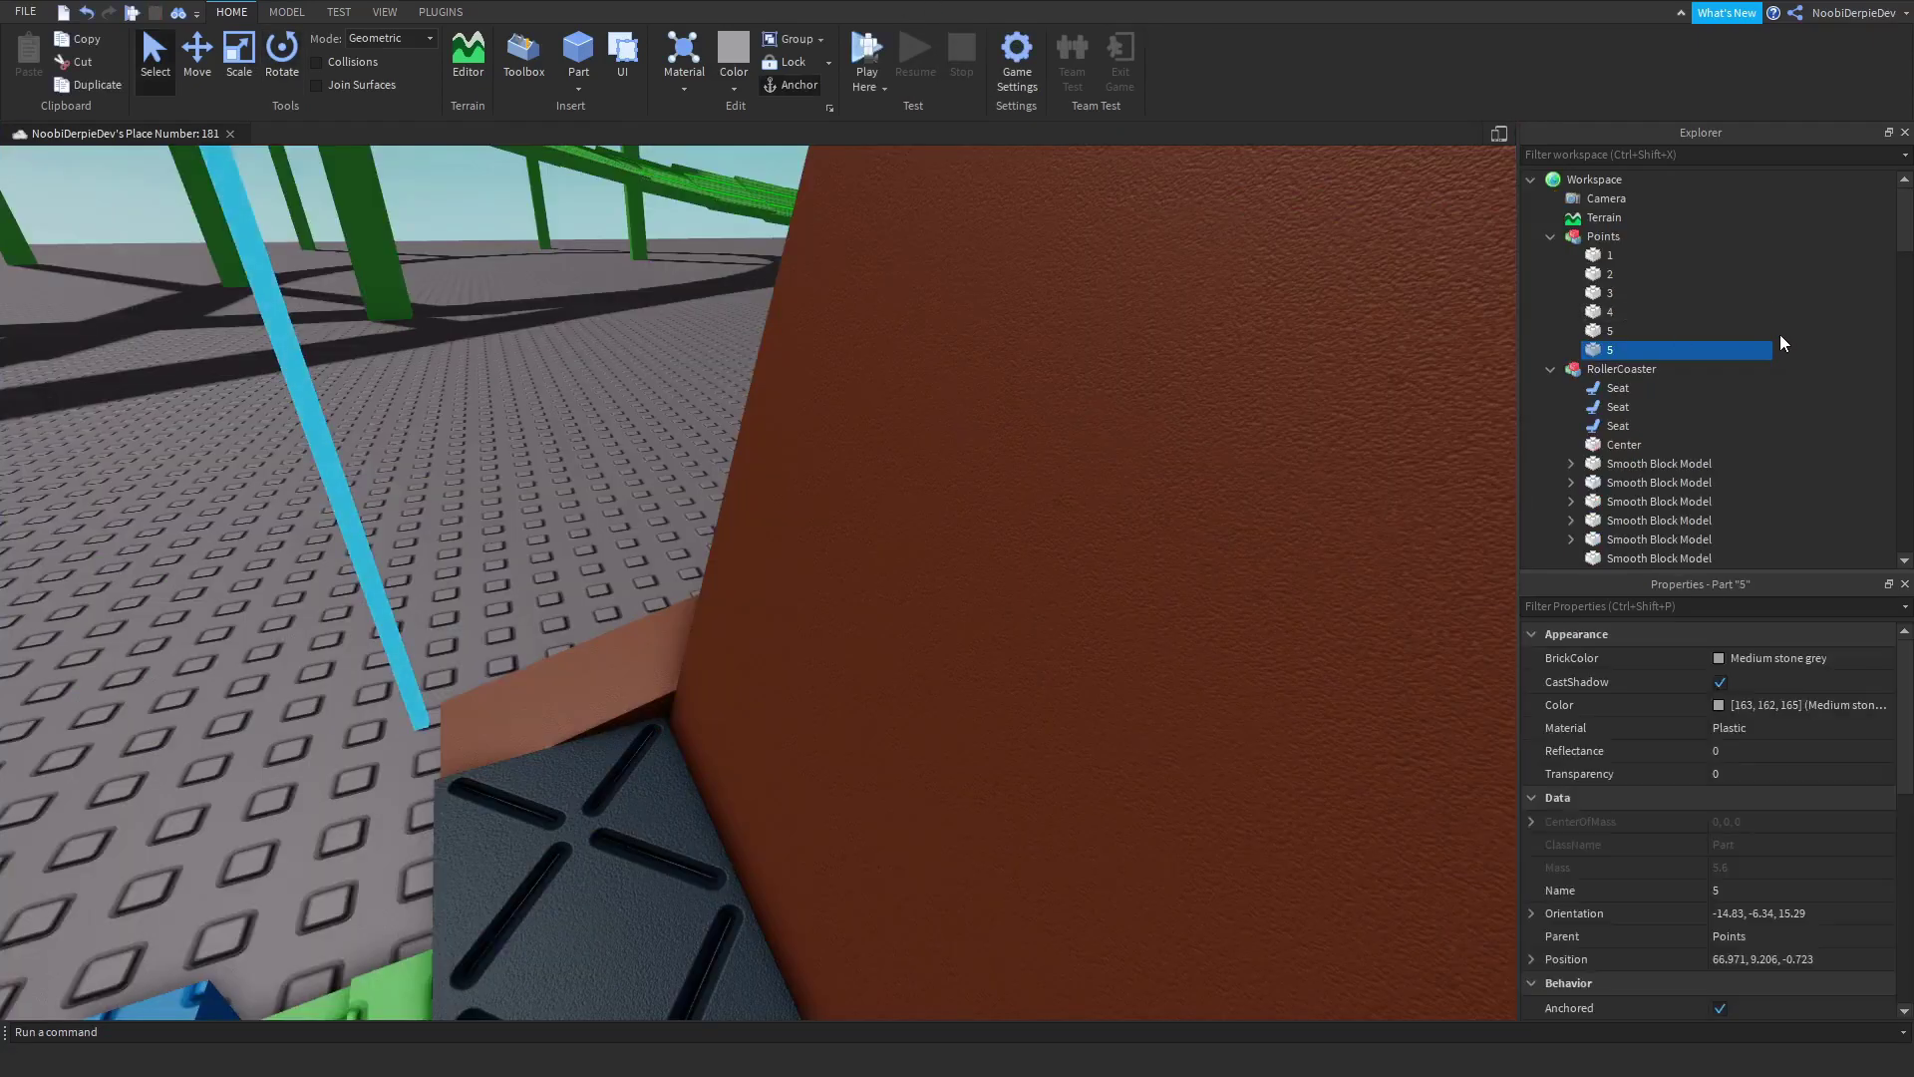
shift+click(1607, 428)
scroll(1706, 822, down, 3)
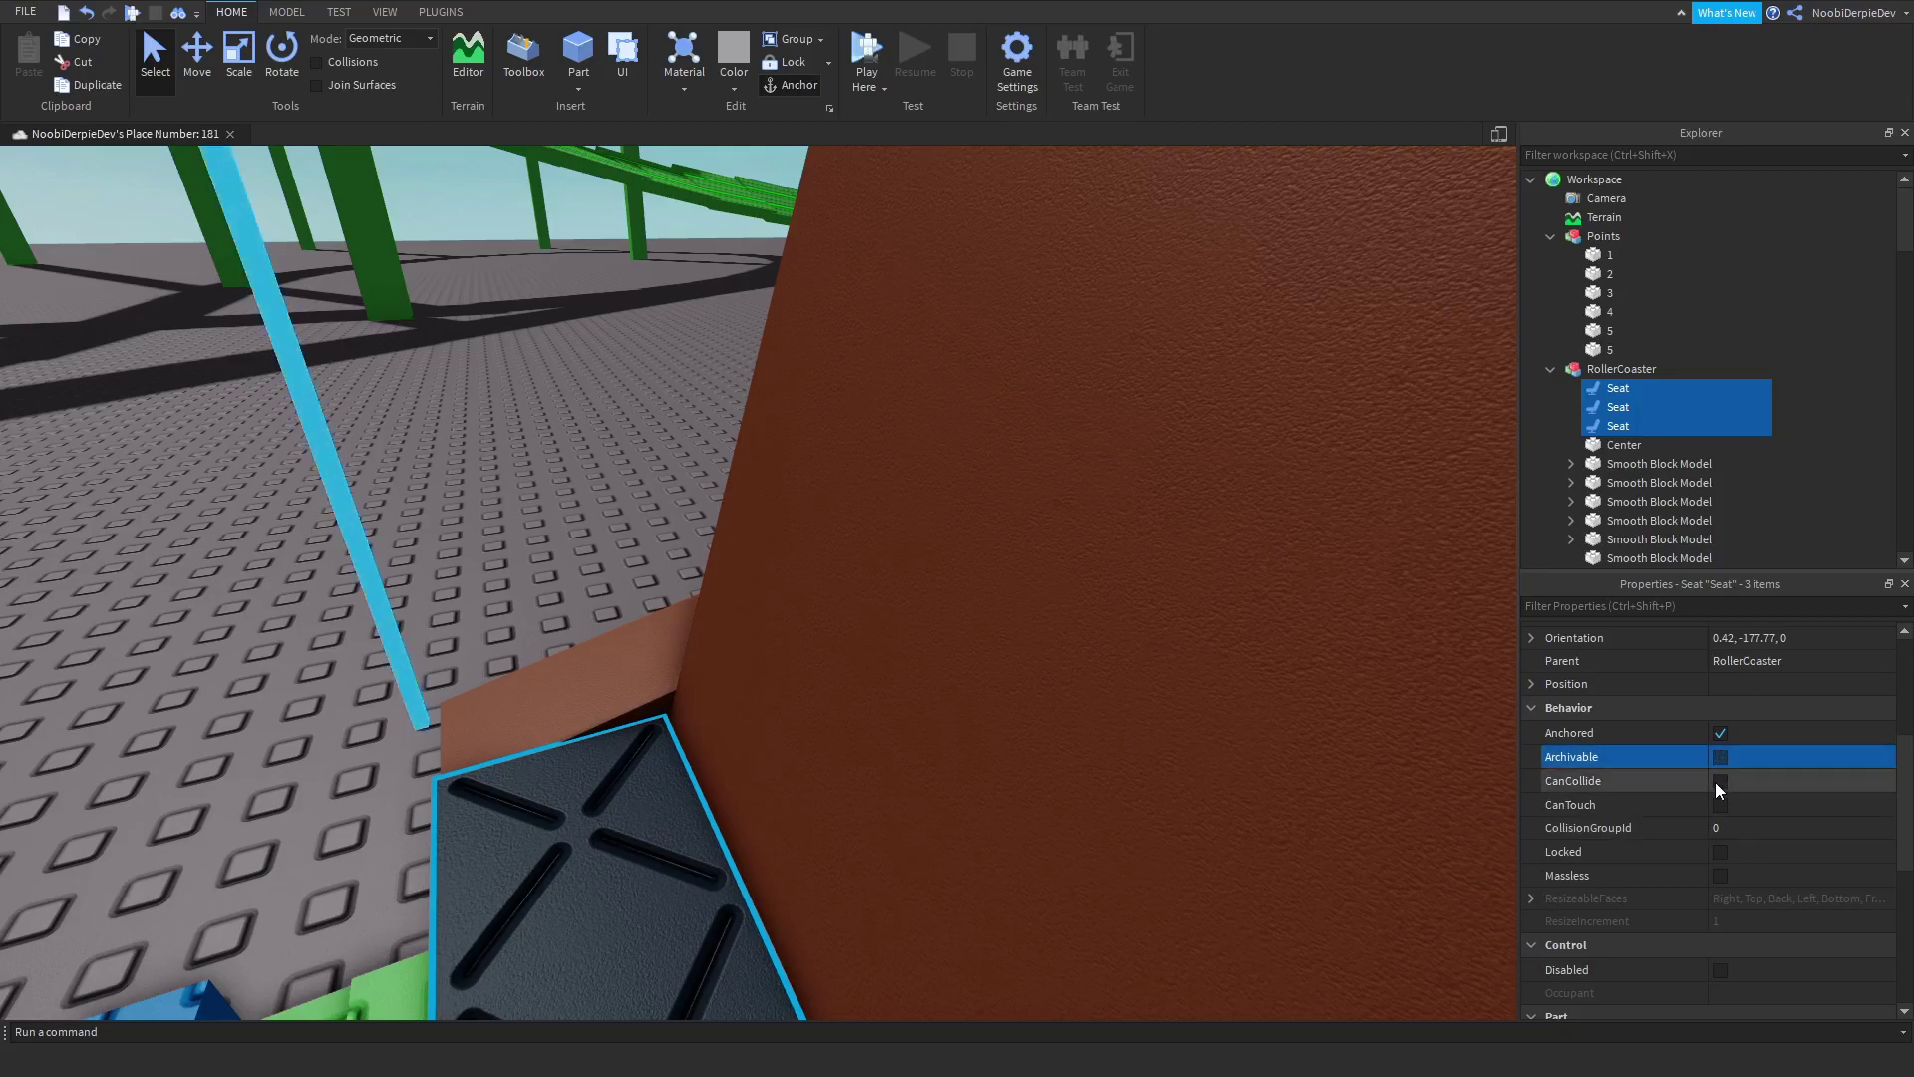
click(1719, 781)
right_drag(897, 598, 598, 449)
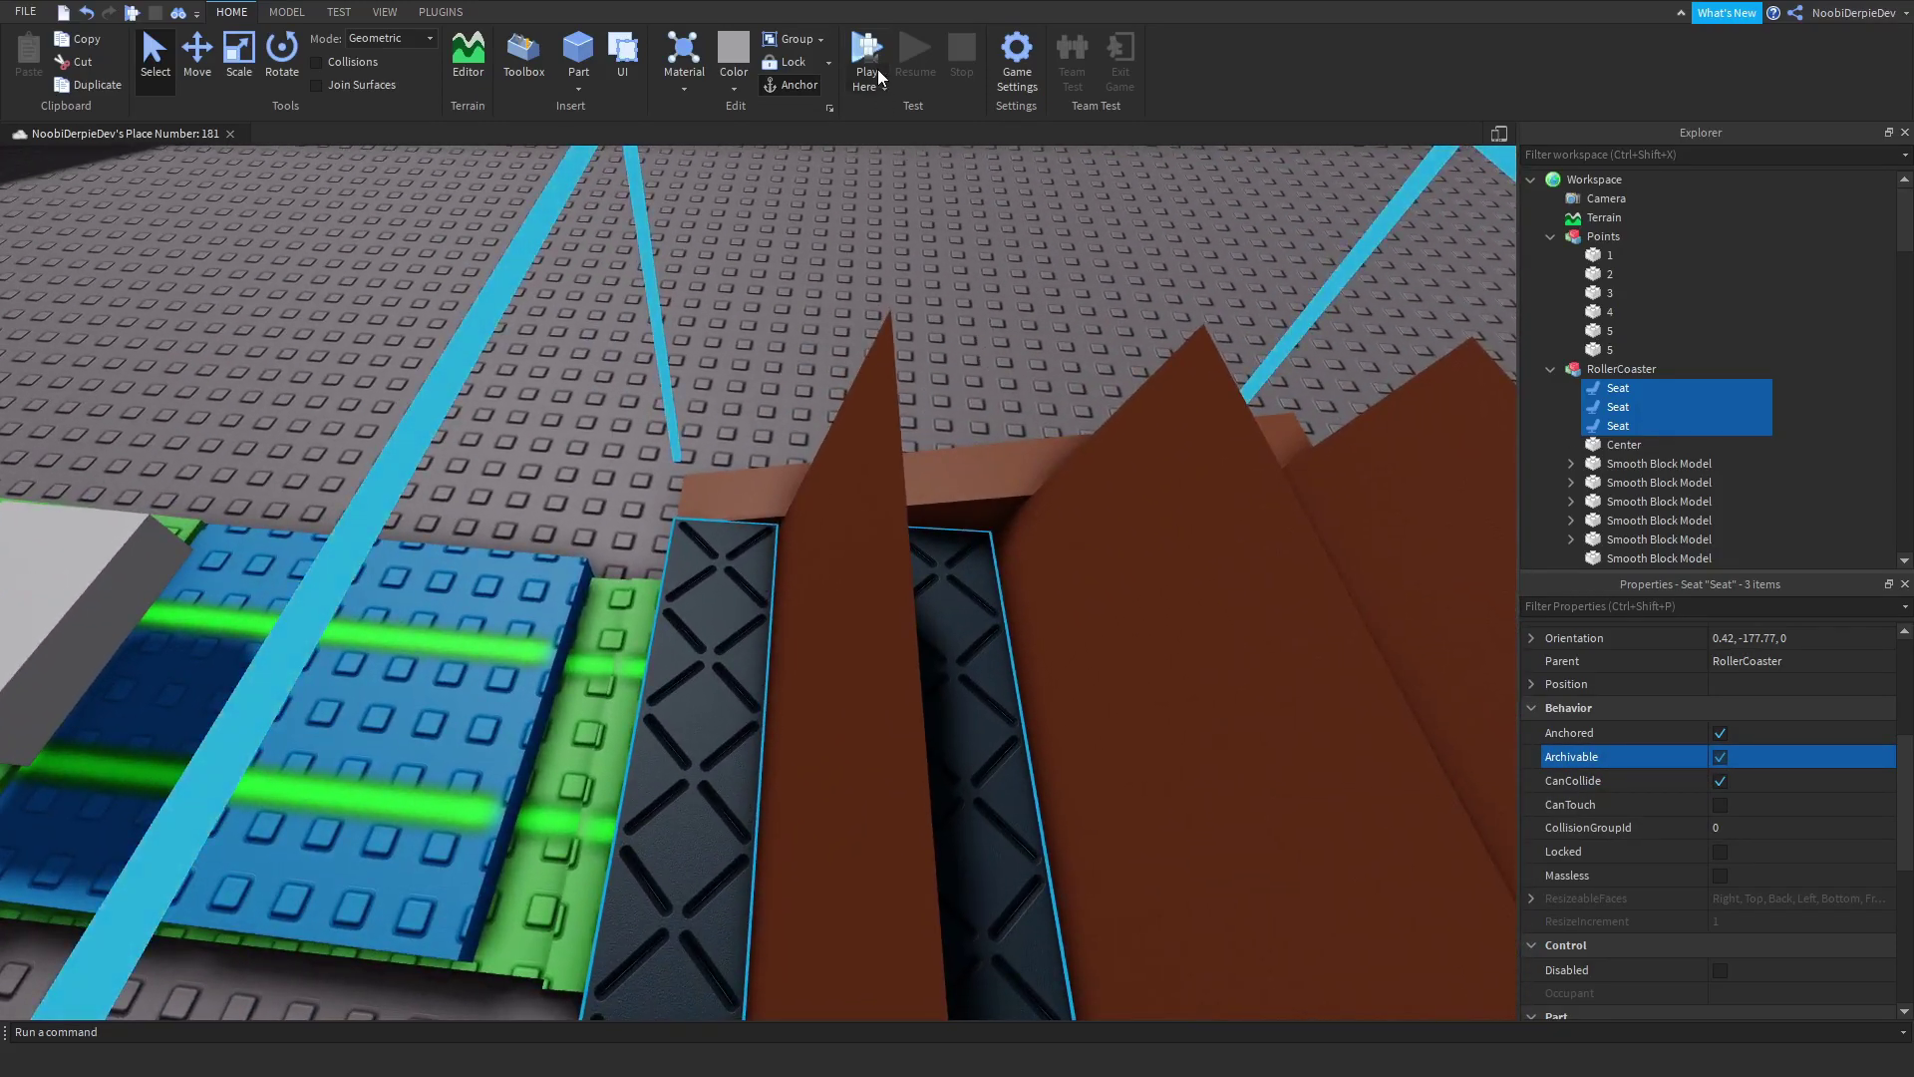
click(872, 61)
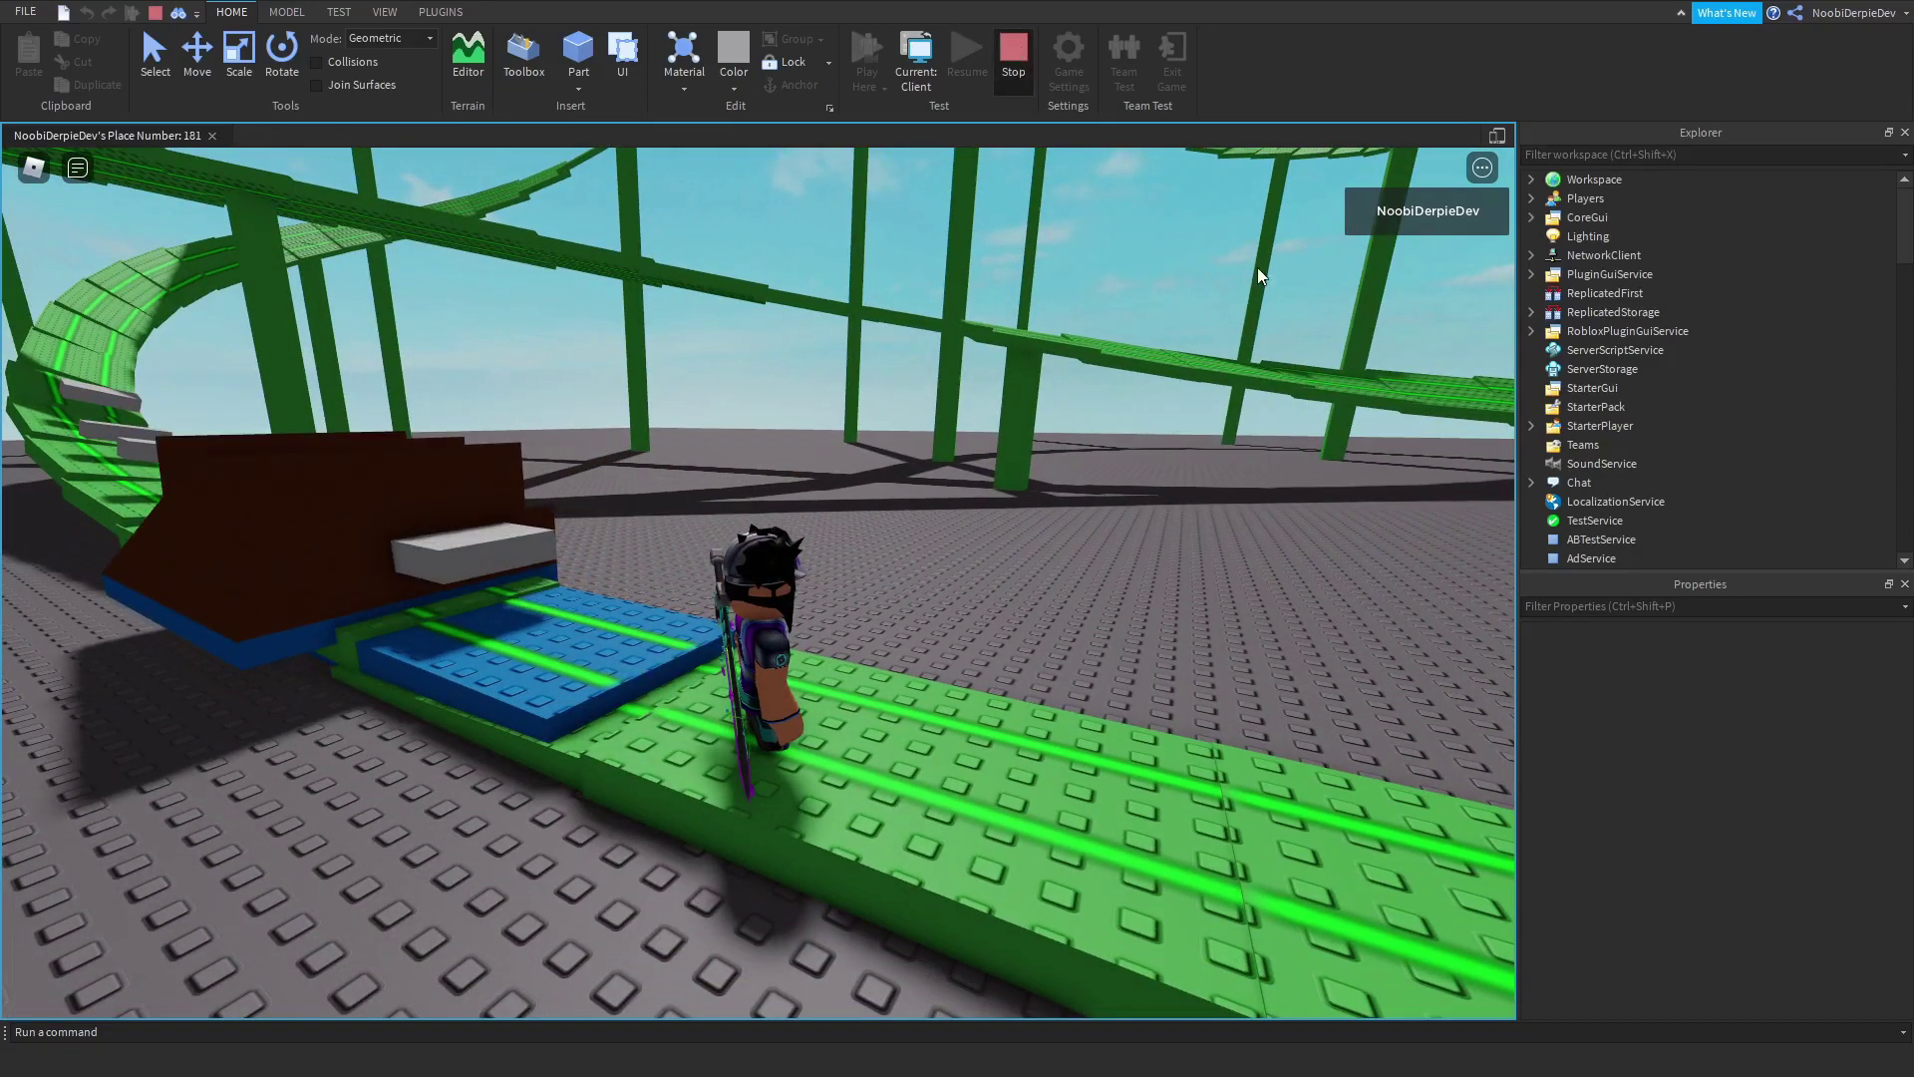
Step: Stop the test, delete a seat and restore it, then reselect all three seats
click(1013, 48)
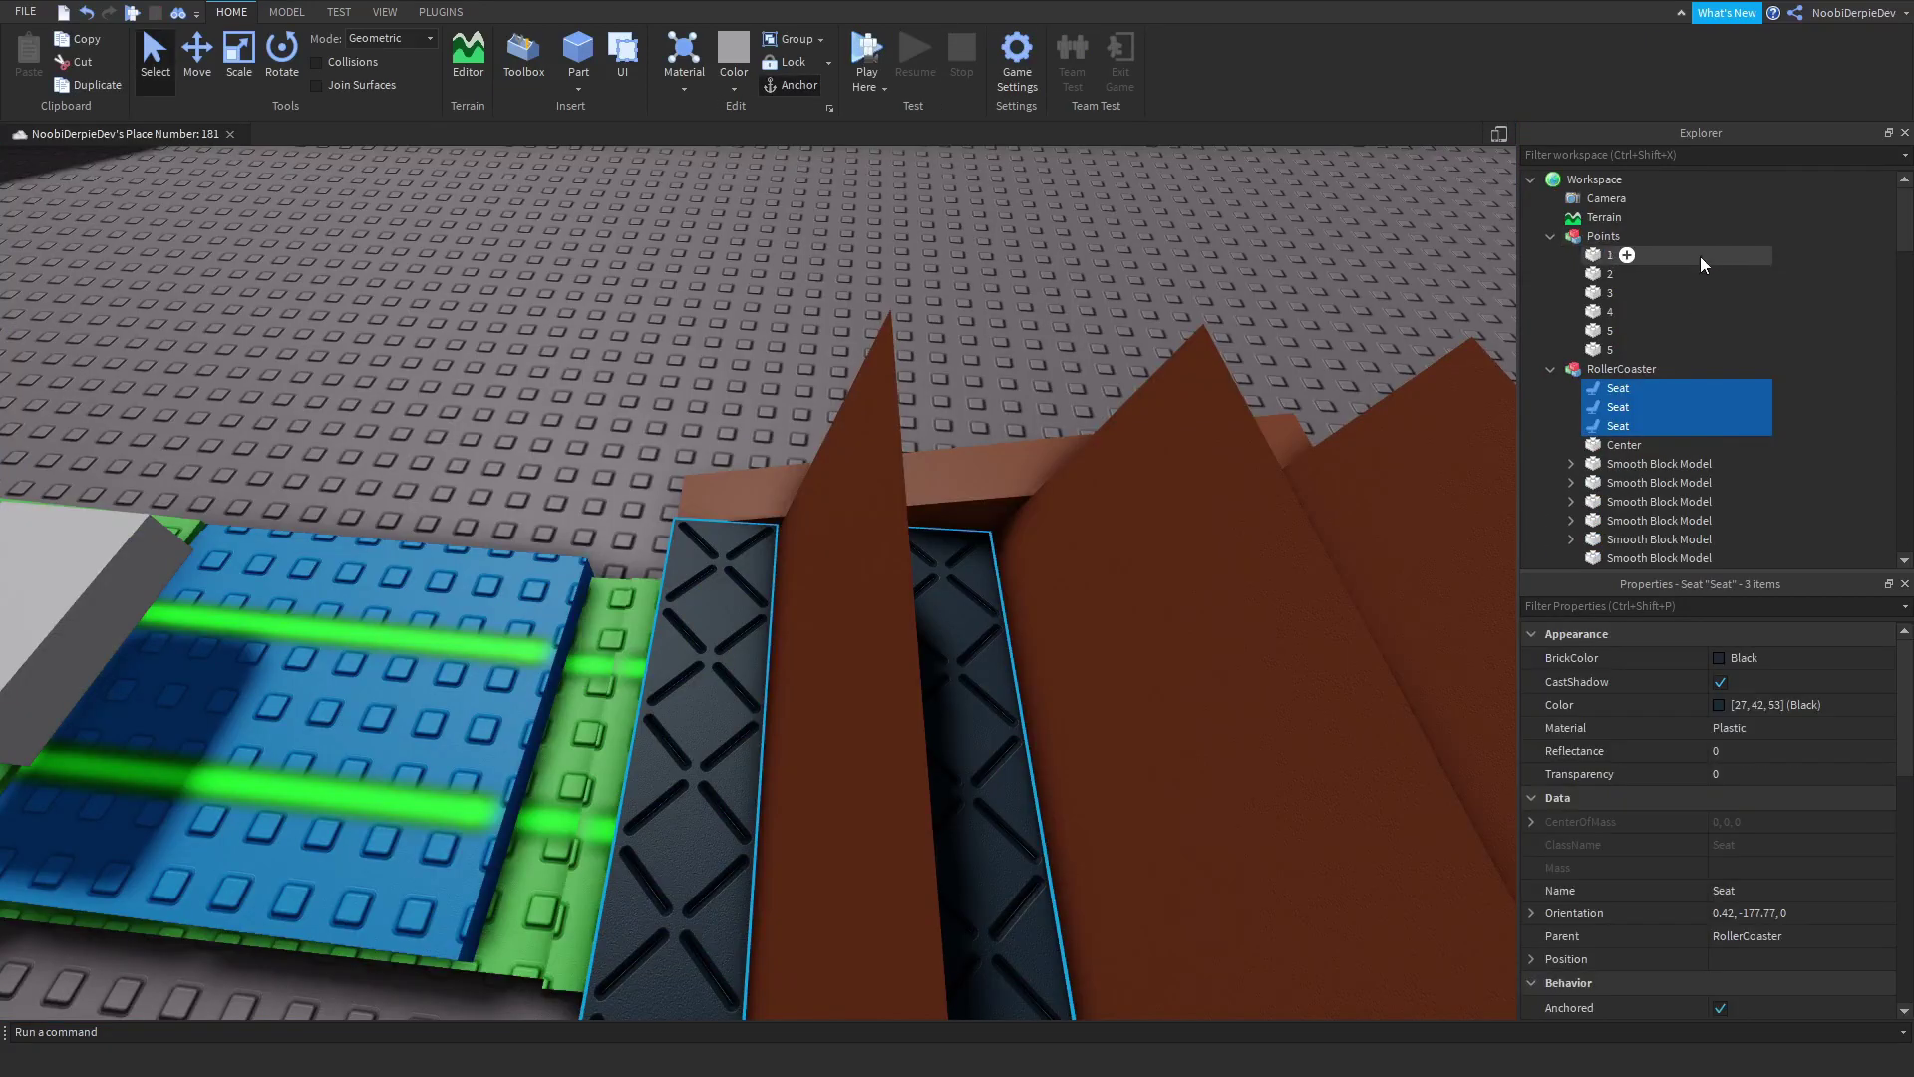
key(Delete)
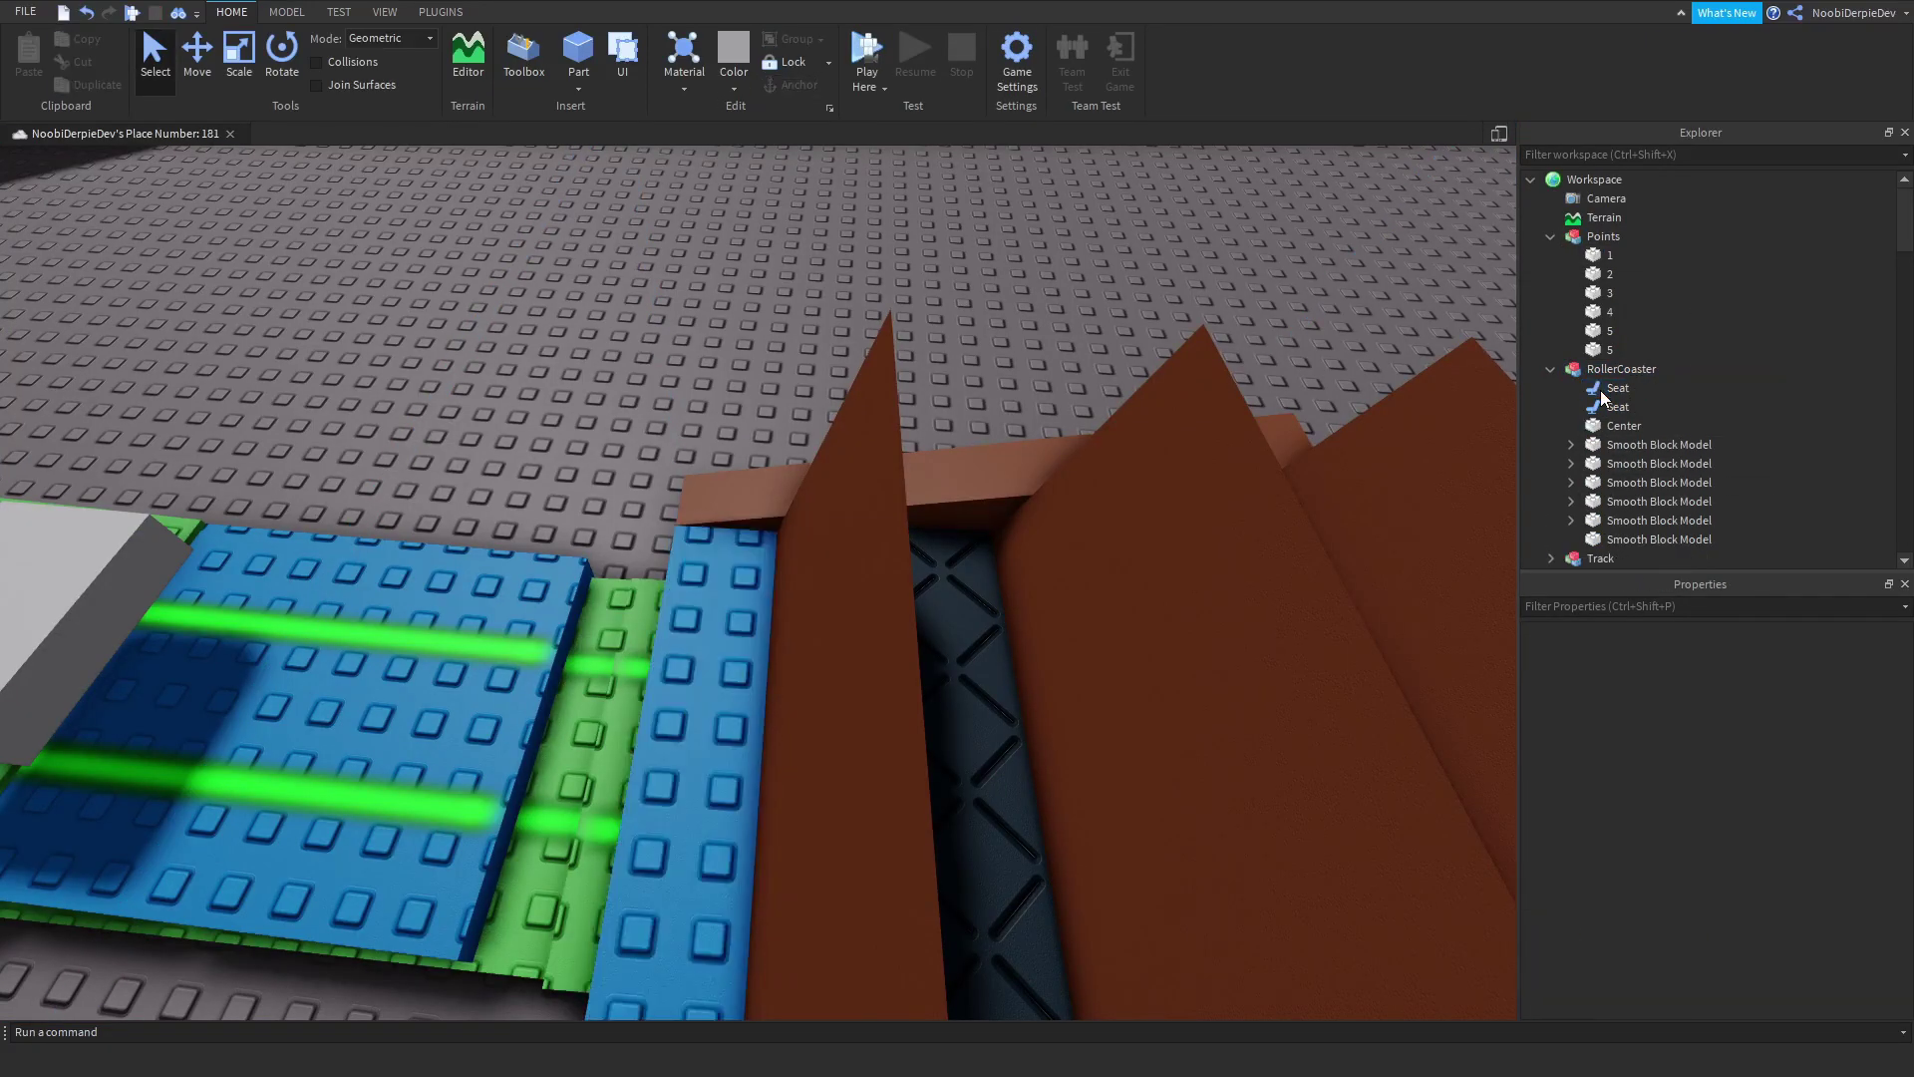
click(1617, 388)
key(ctrl+d)
shift+click(1617, 424)
scroll(1829, 820, down, 1)
scroll(1715, 790, down, 2)
Step: Enable CanCollide and CanTouch on the three seats and play the coaster
click(1717, 780)
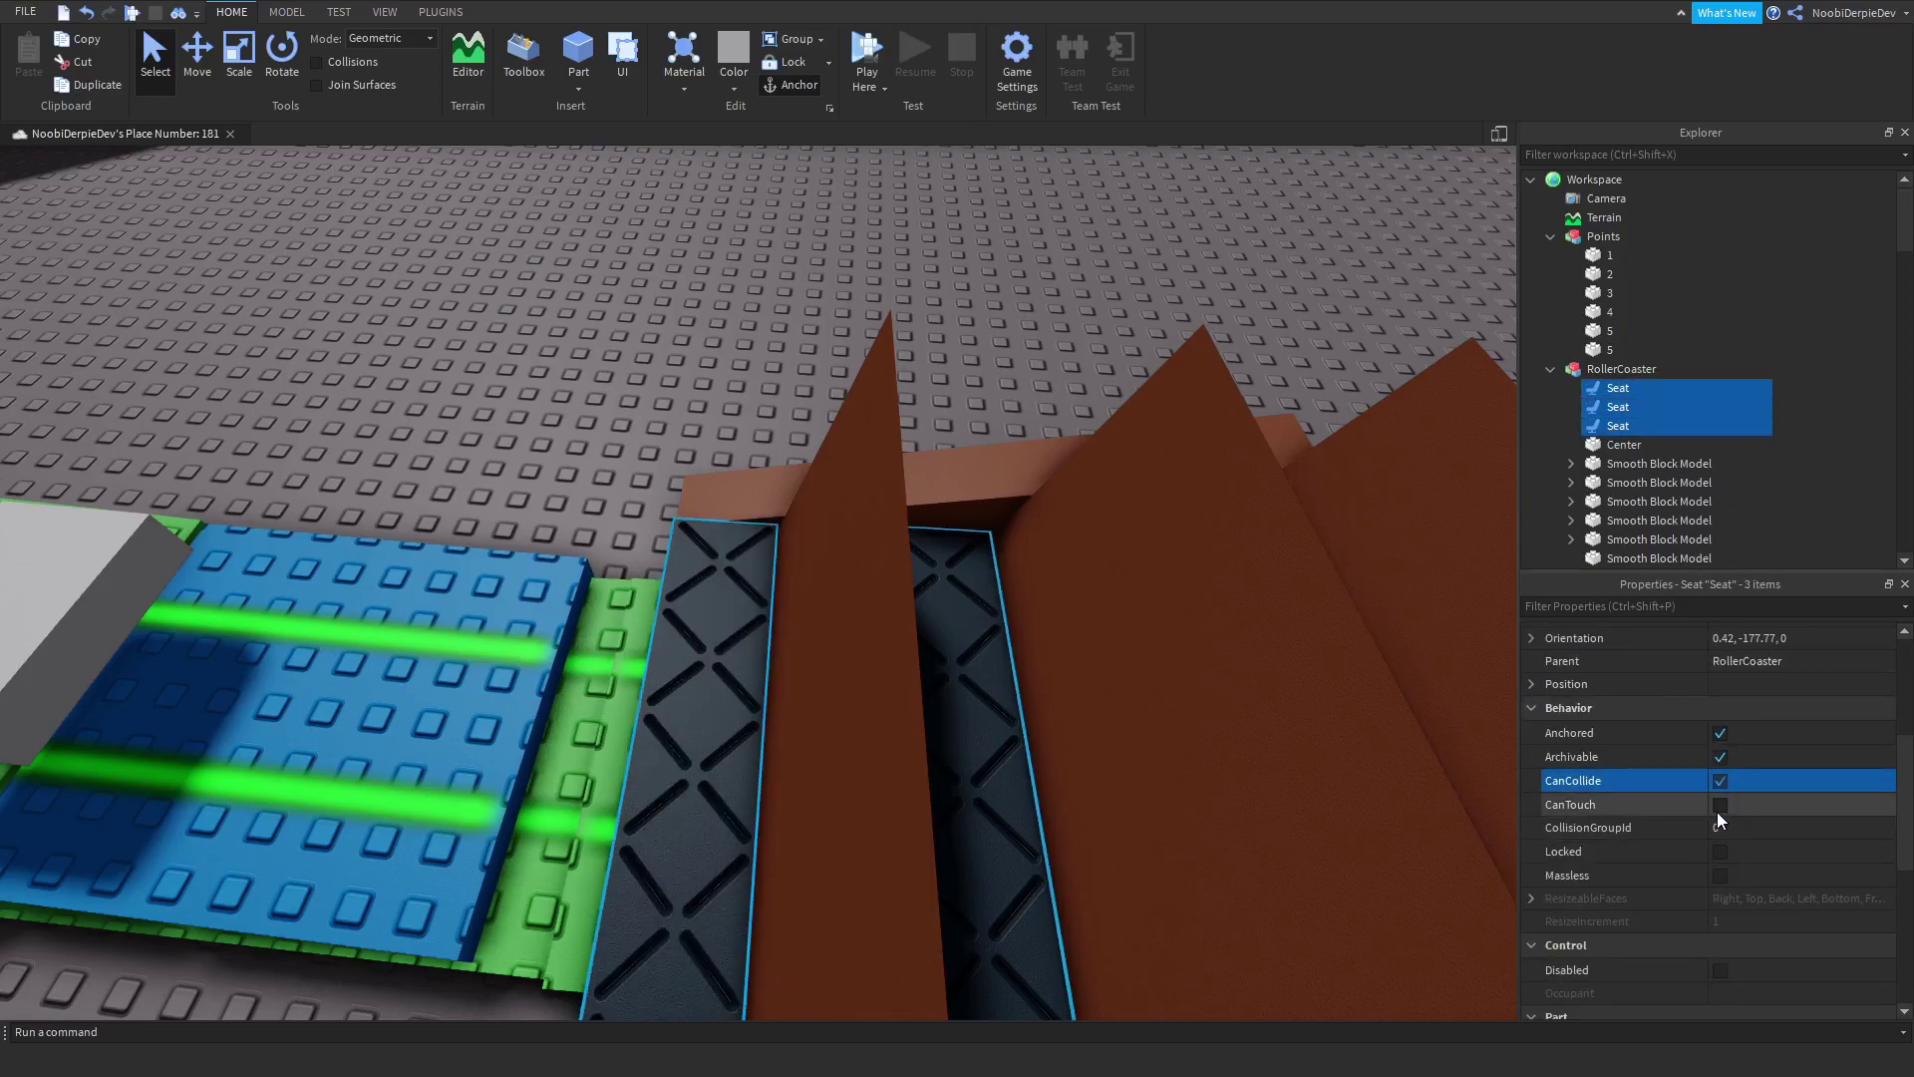
click(1717, 805)
right_drag(1435, 720, 827, 126)
click(865, 50)
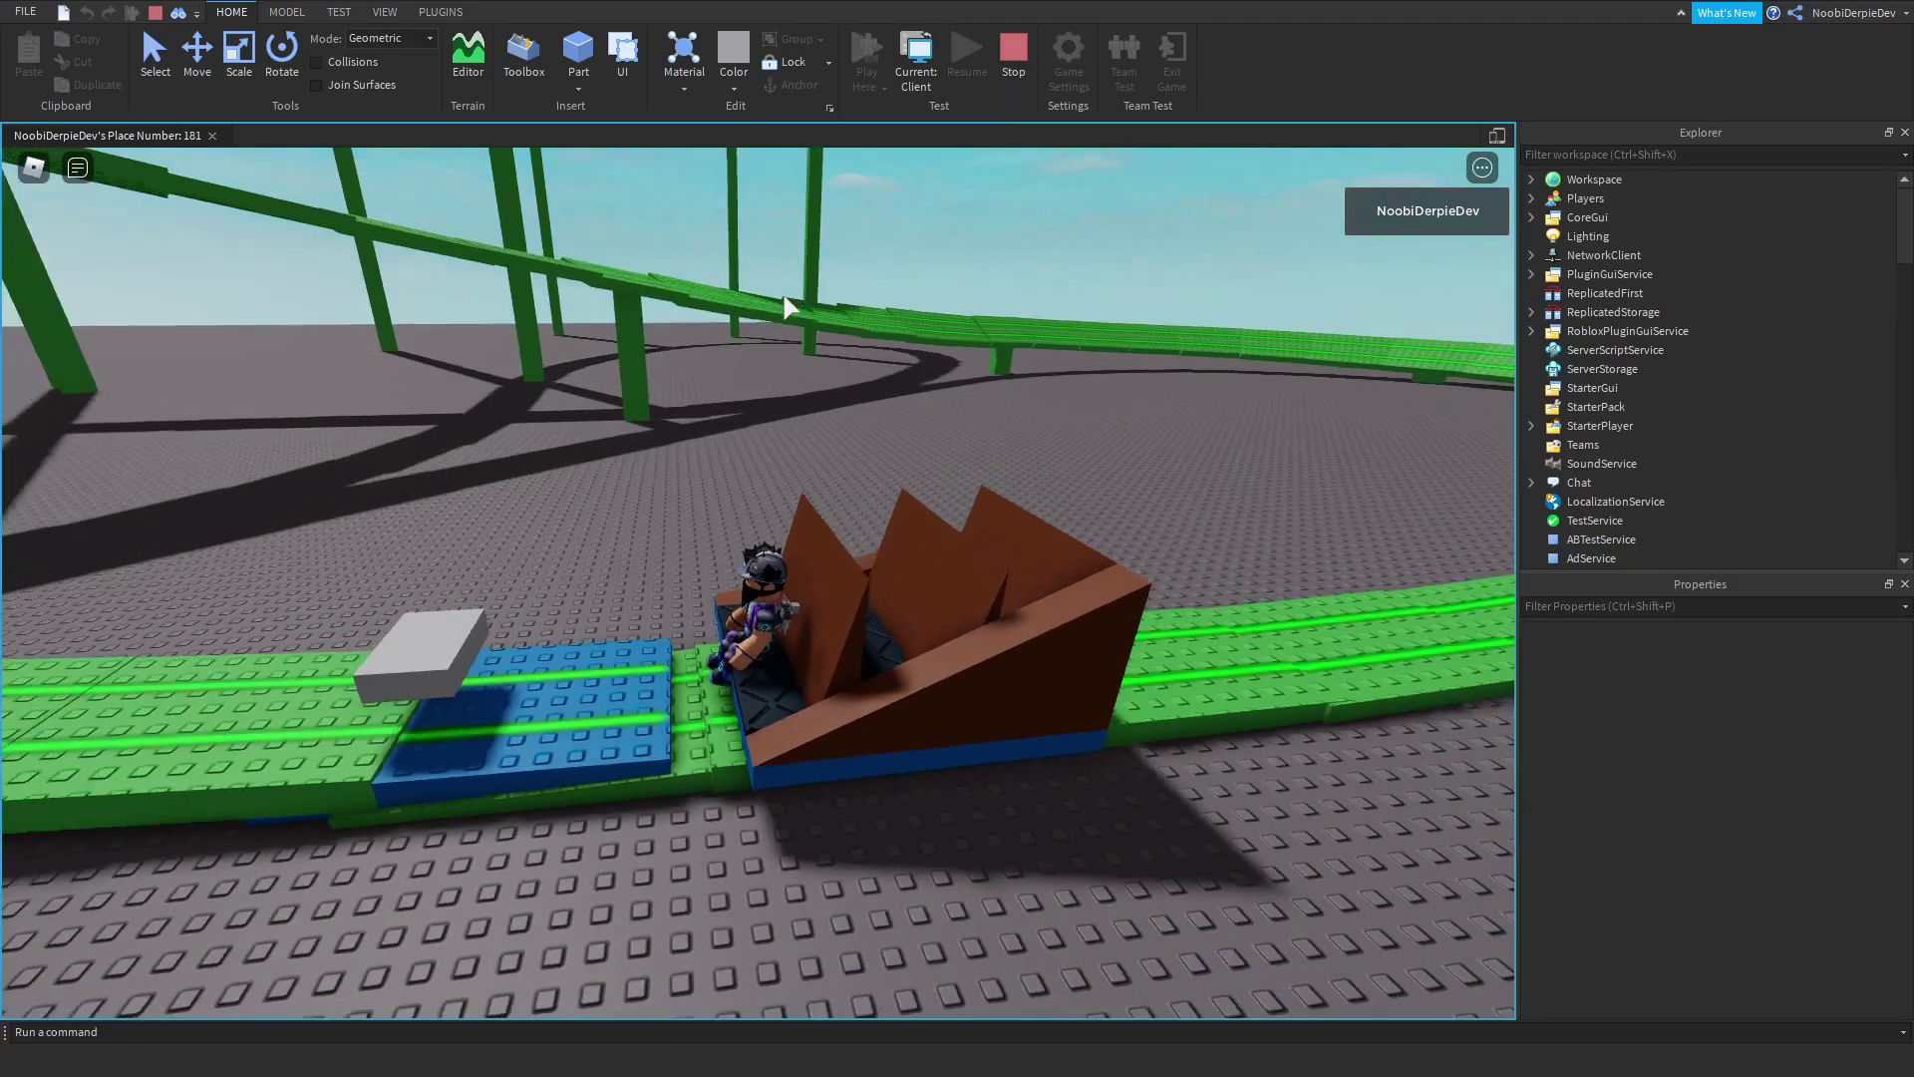
Step: Look around the character riding the cart, then stop the play test
right_drag(787, 306, 788, 347)
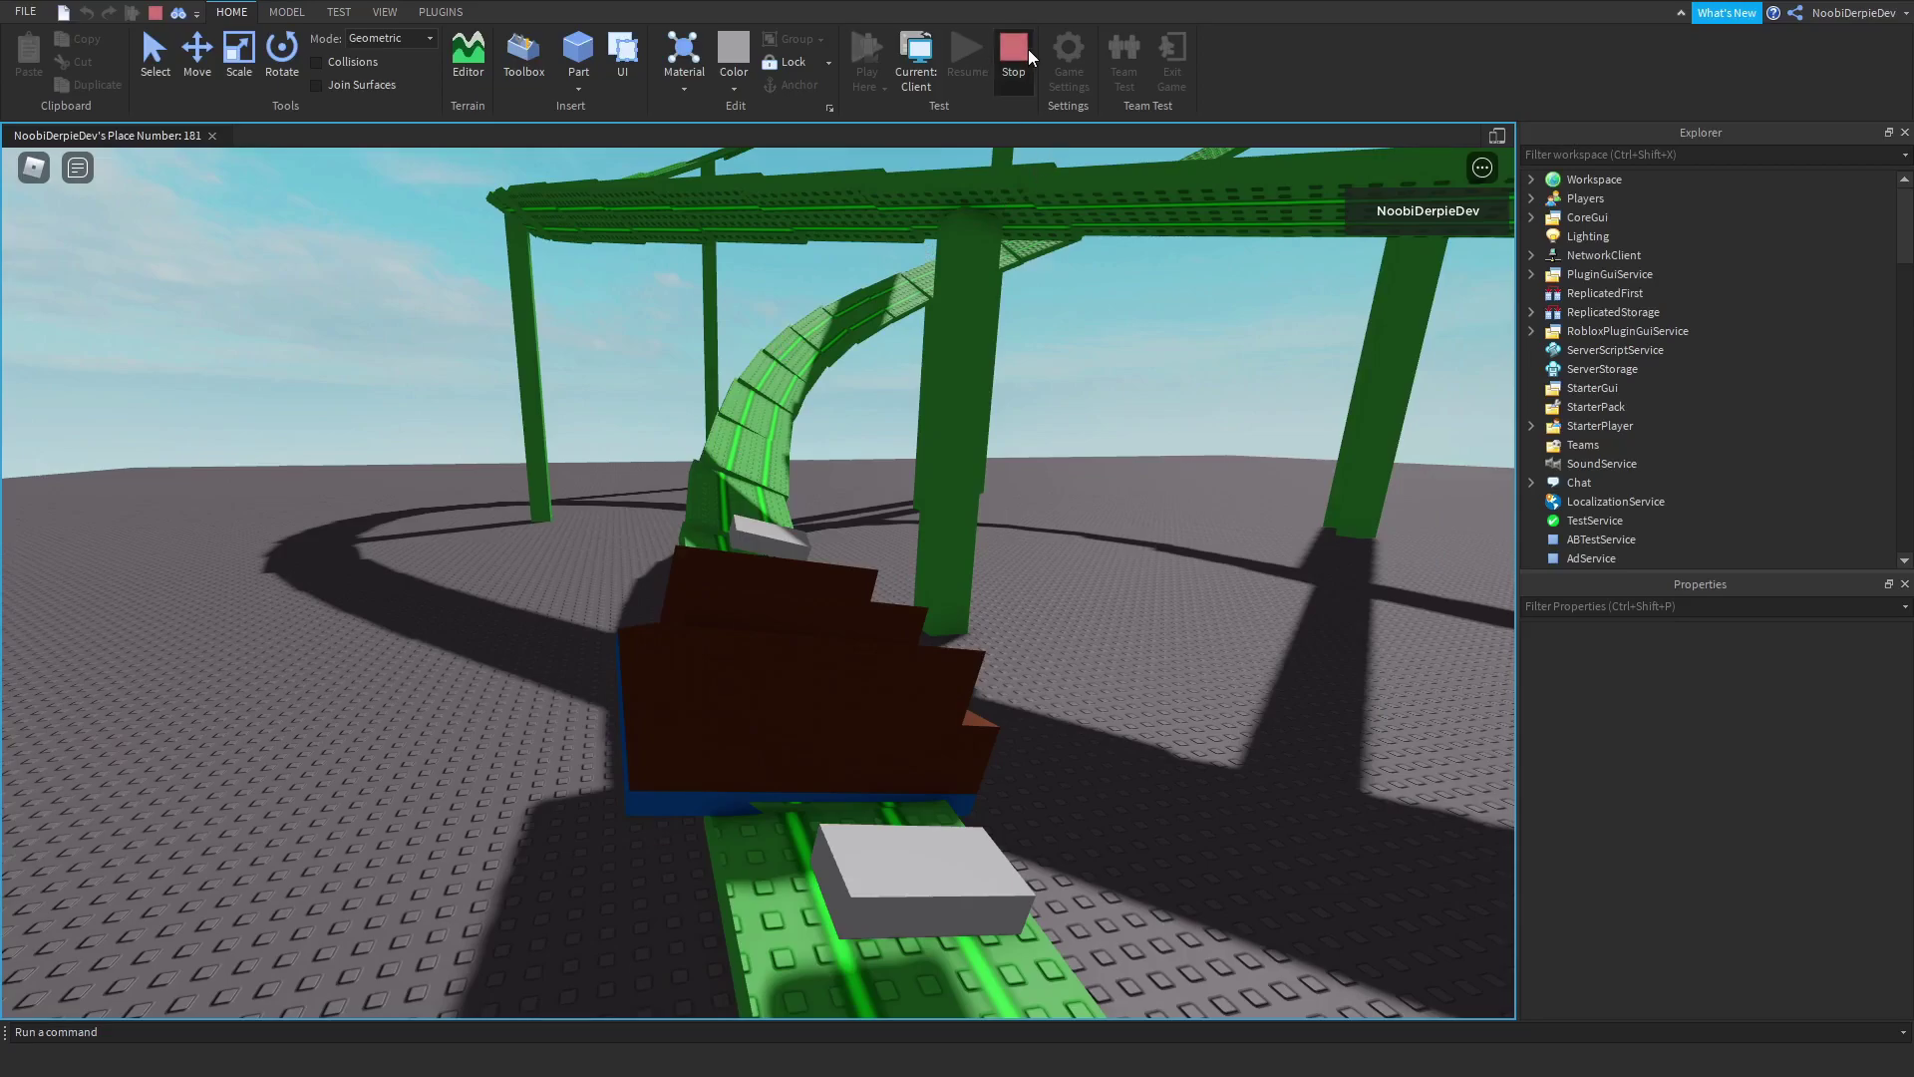
click(1014, 49)
Step: Replace the stray duplicate with a new waypoint 6 on the rails beyond point 5
click(1609, 348)
key(f)
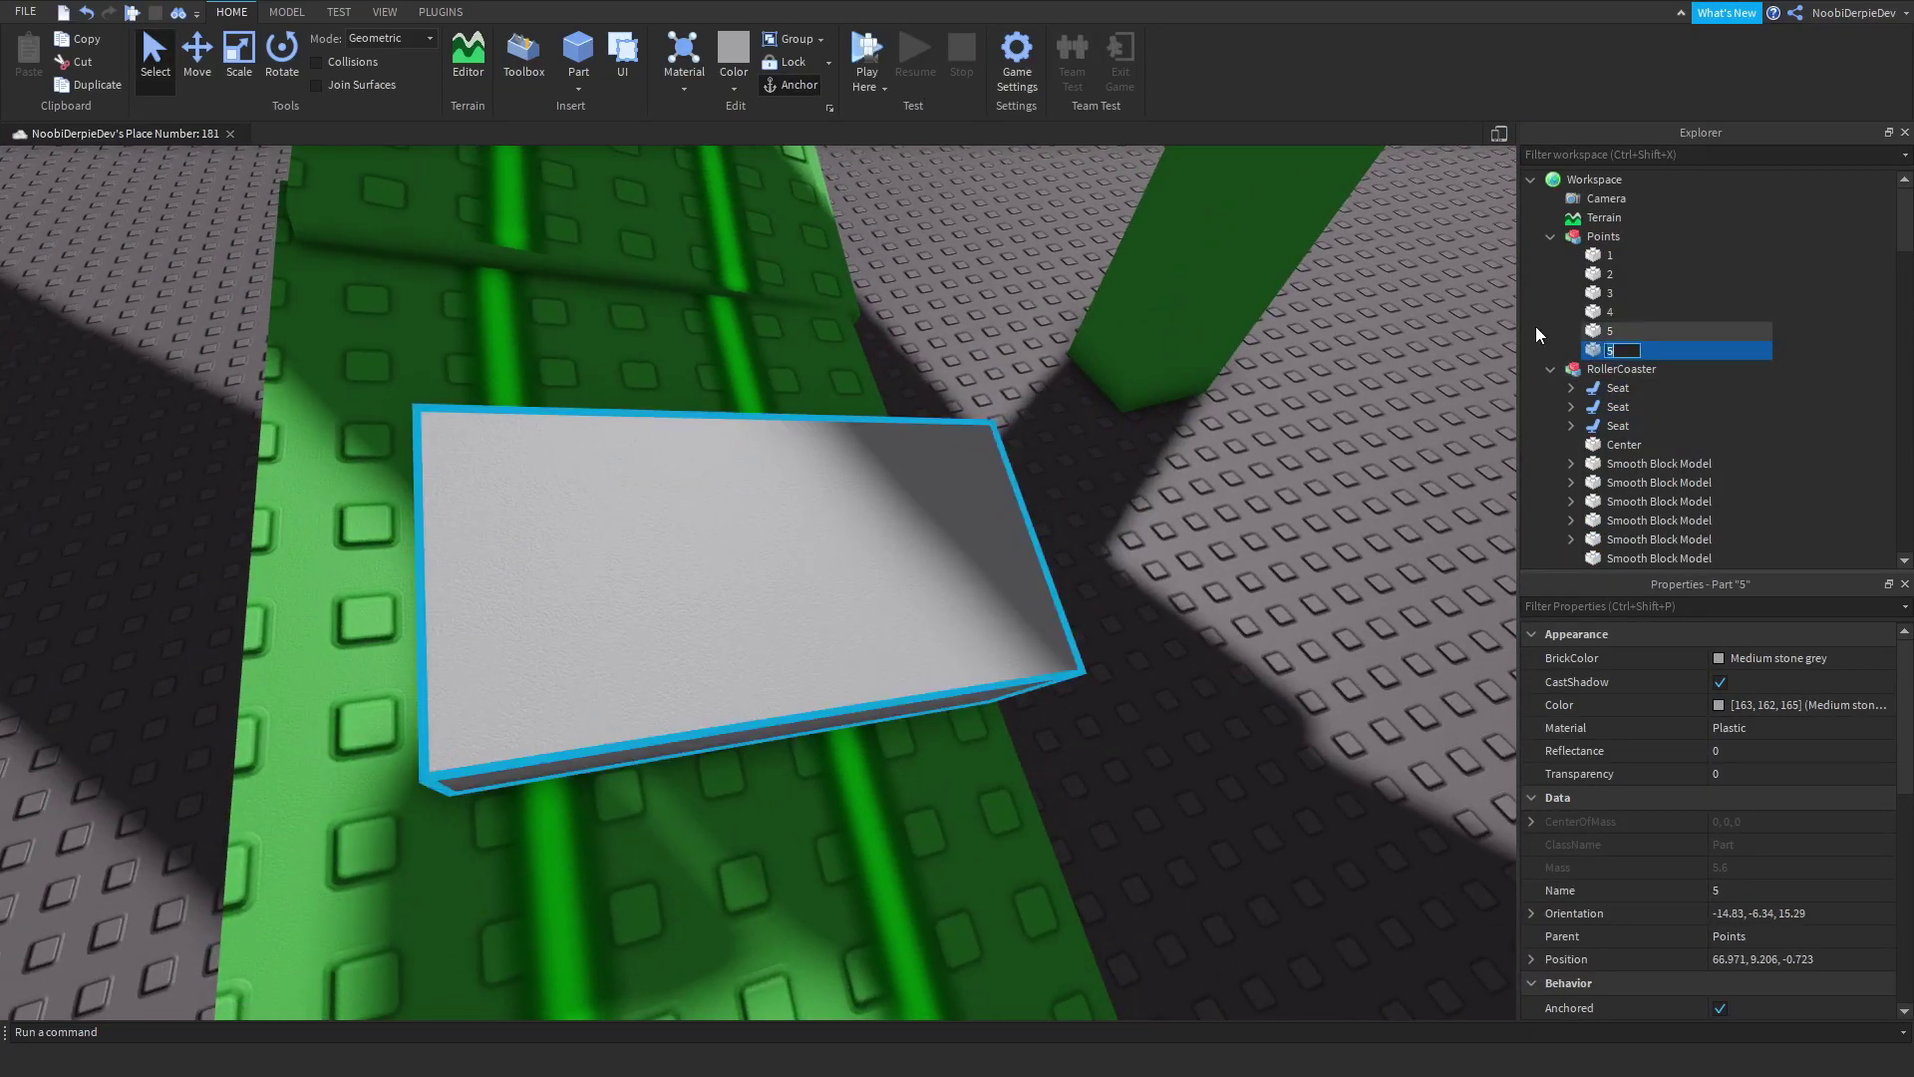
key(Delete)
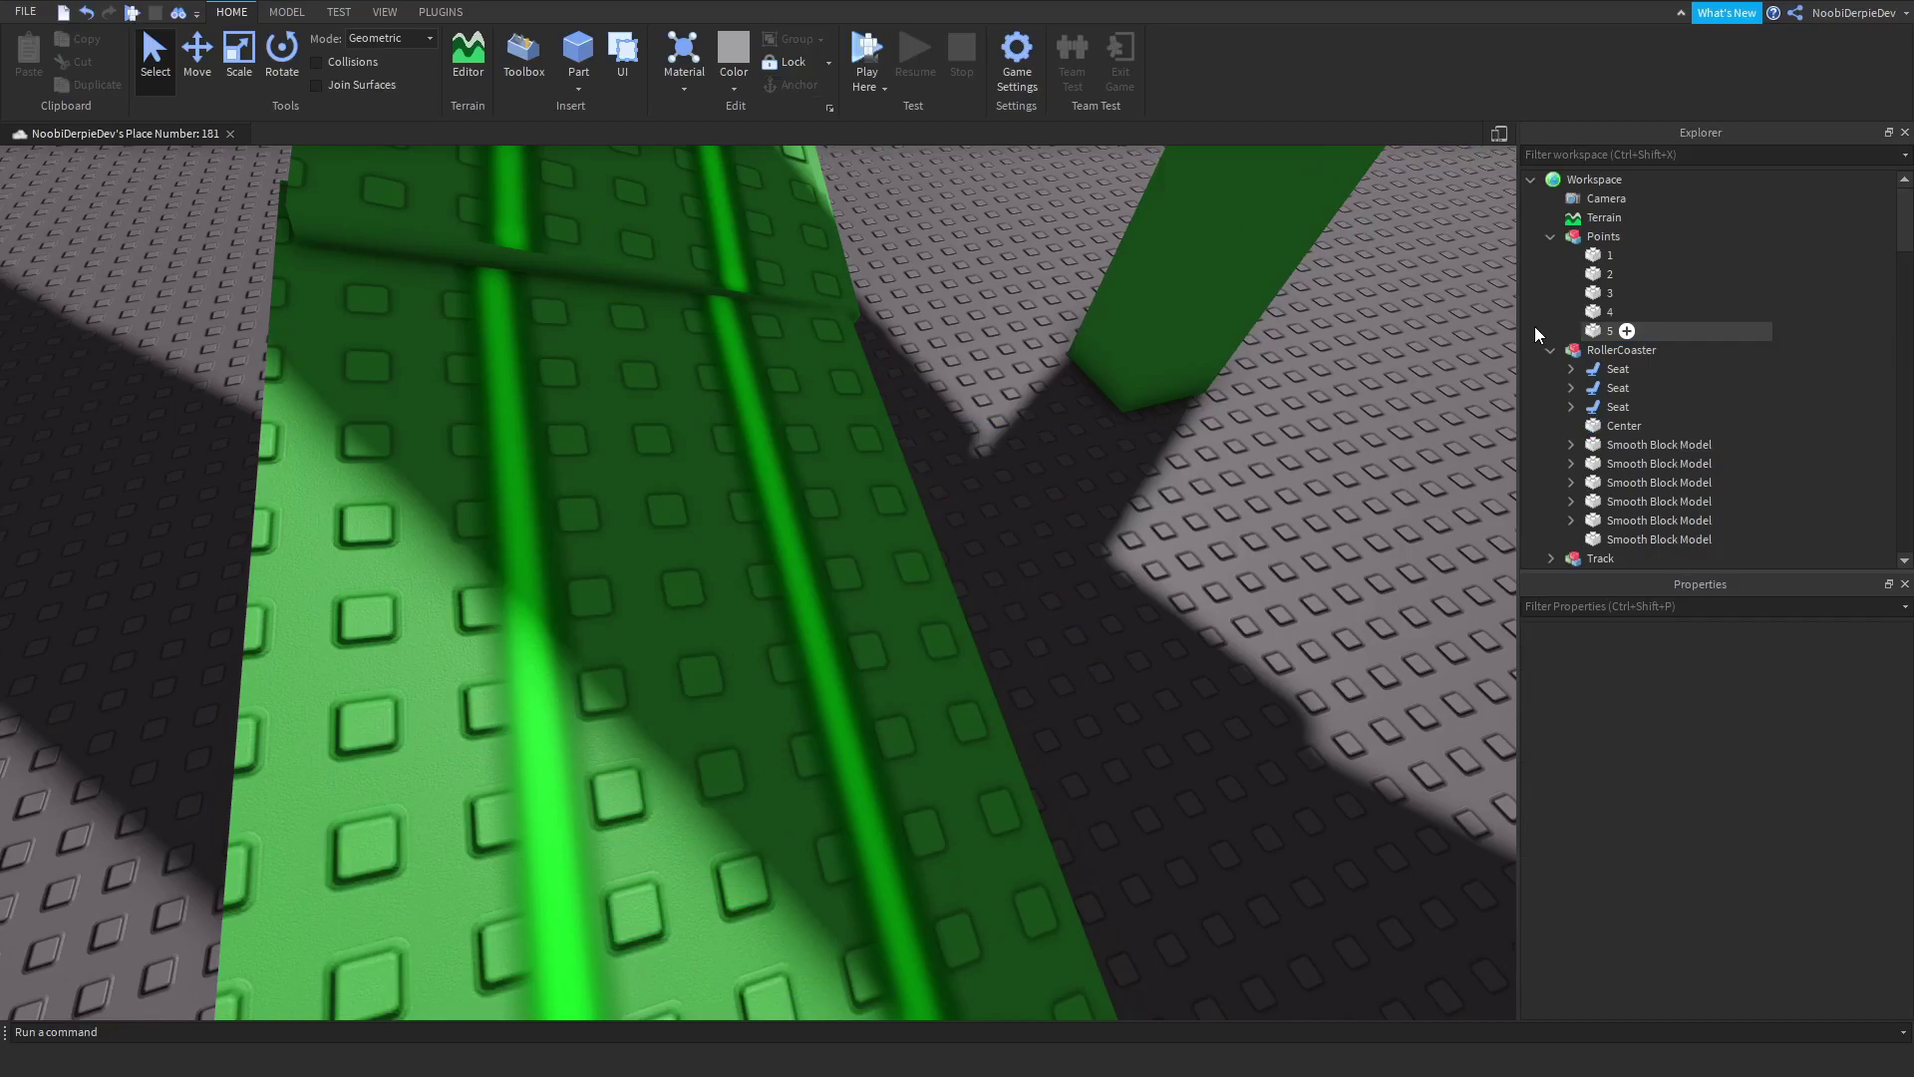
key(ctrl+d)
key(F2)
text(56)
right_drag(748, 598, 449, 448)
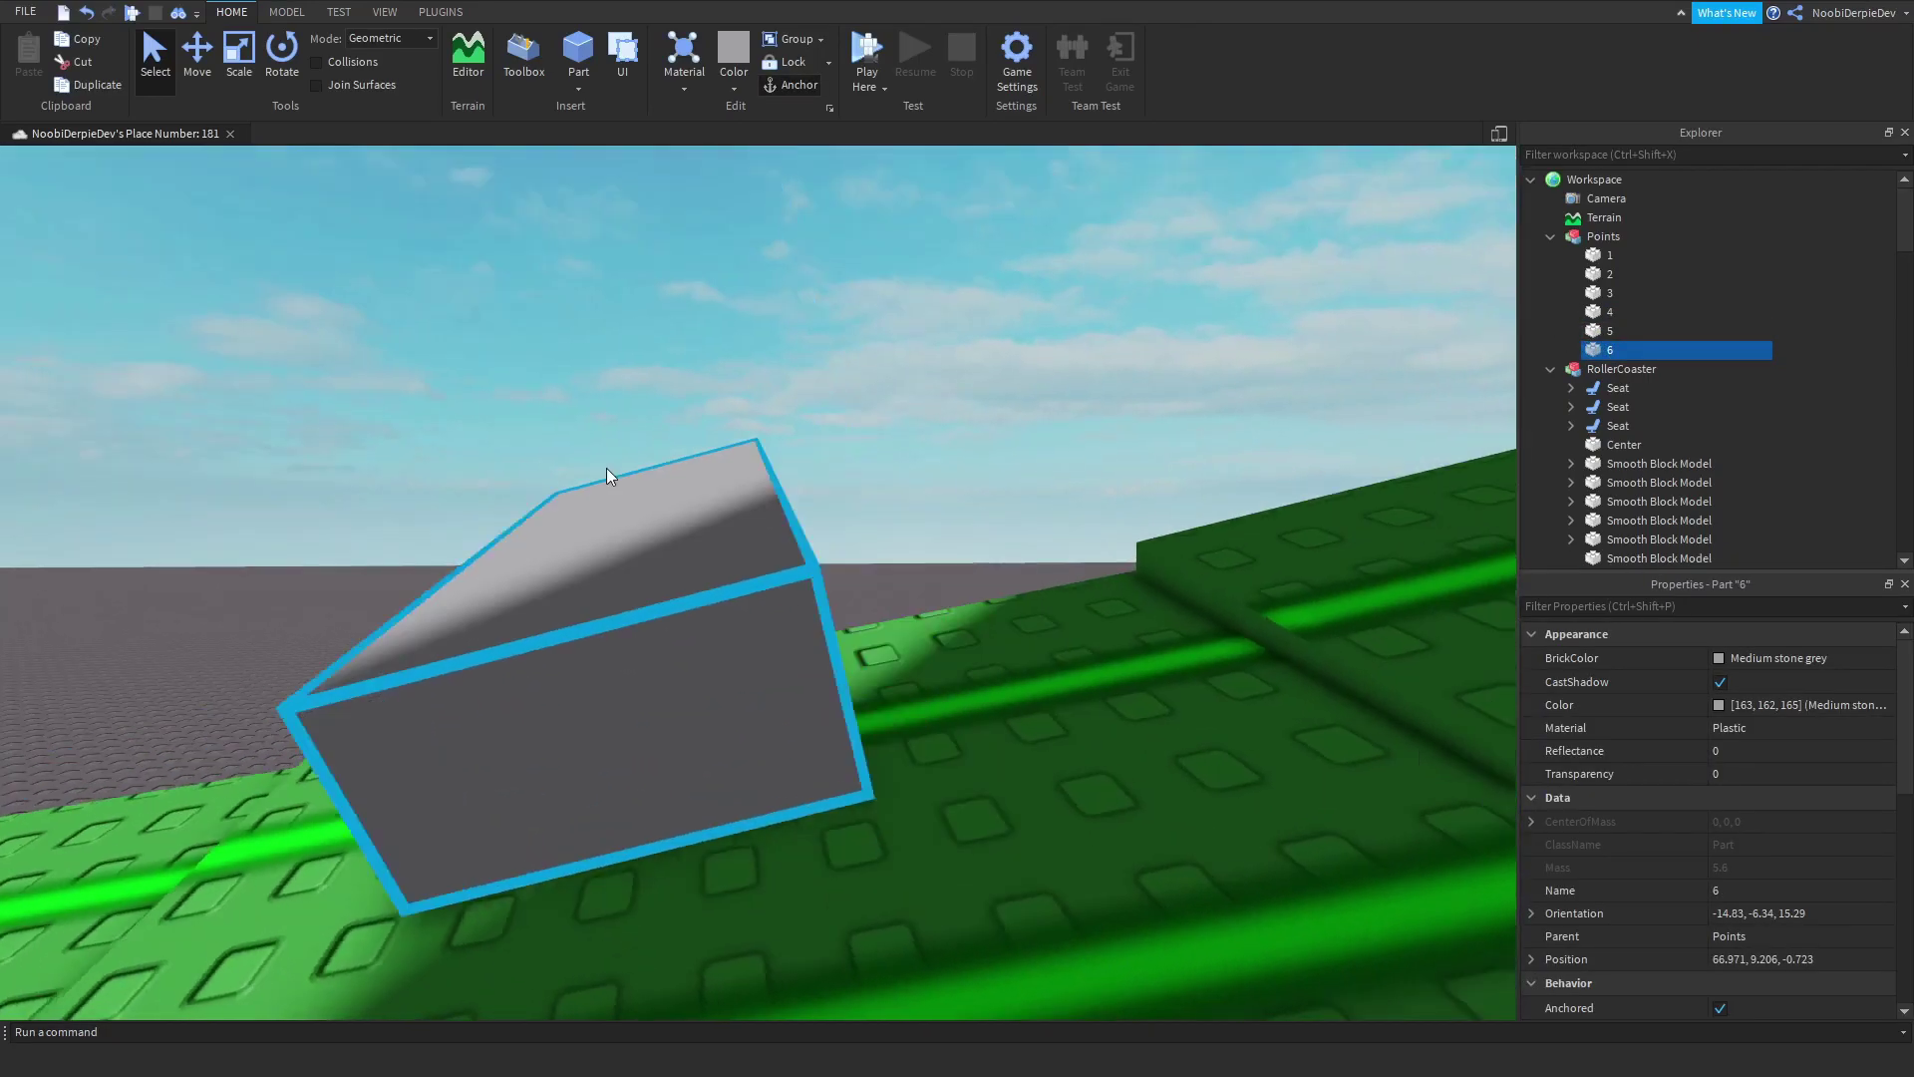
scroll(747, 599, down, 5)
key(ctrl+2)
drag(744, 581, 837, 582)
right_drag(897, 523, 802, 647)
drag(693, 546, 693, 449)
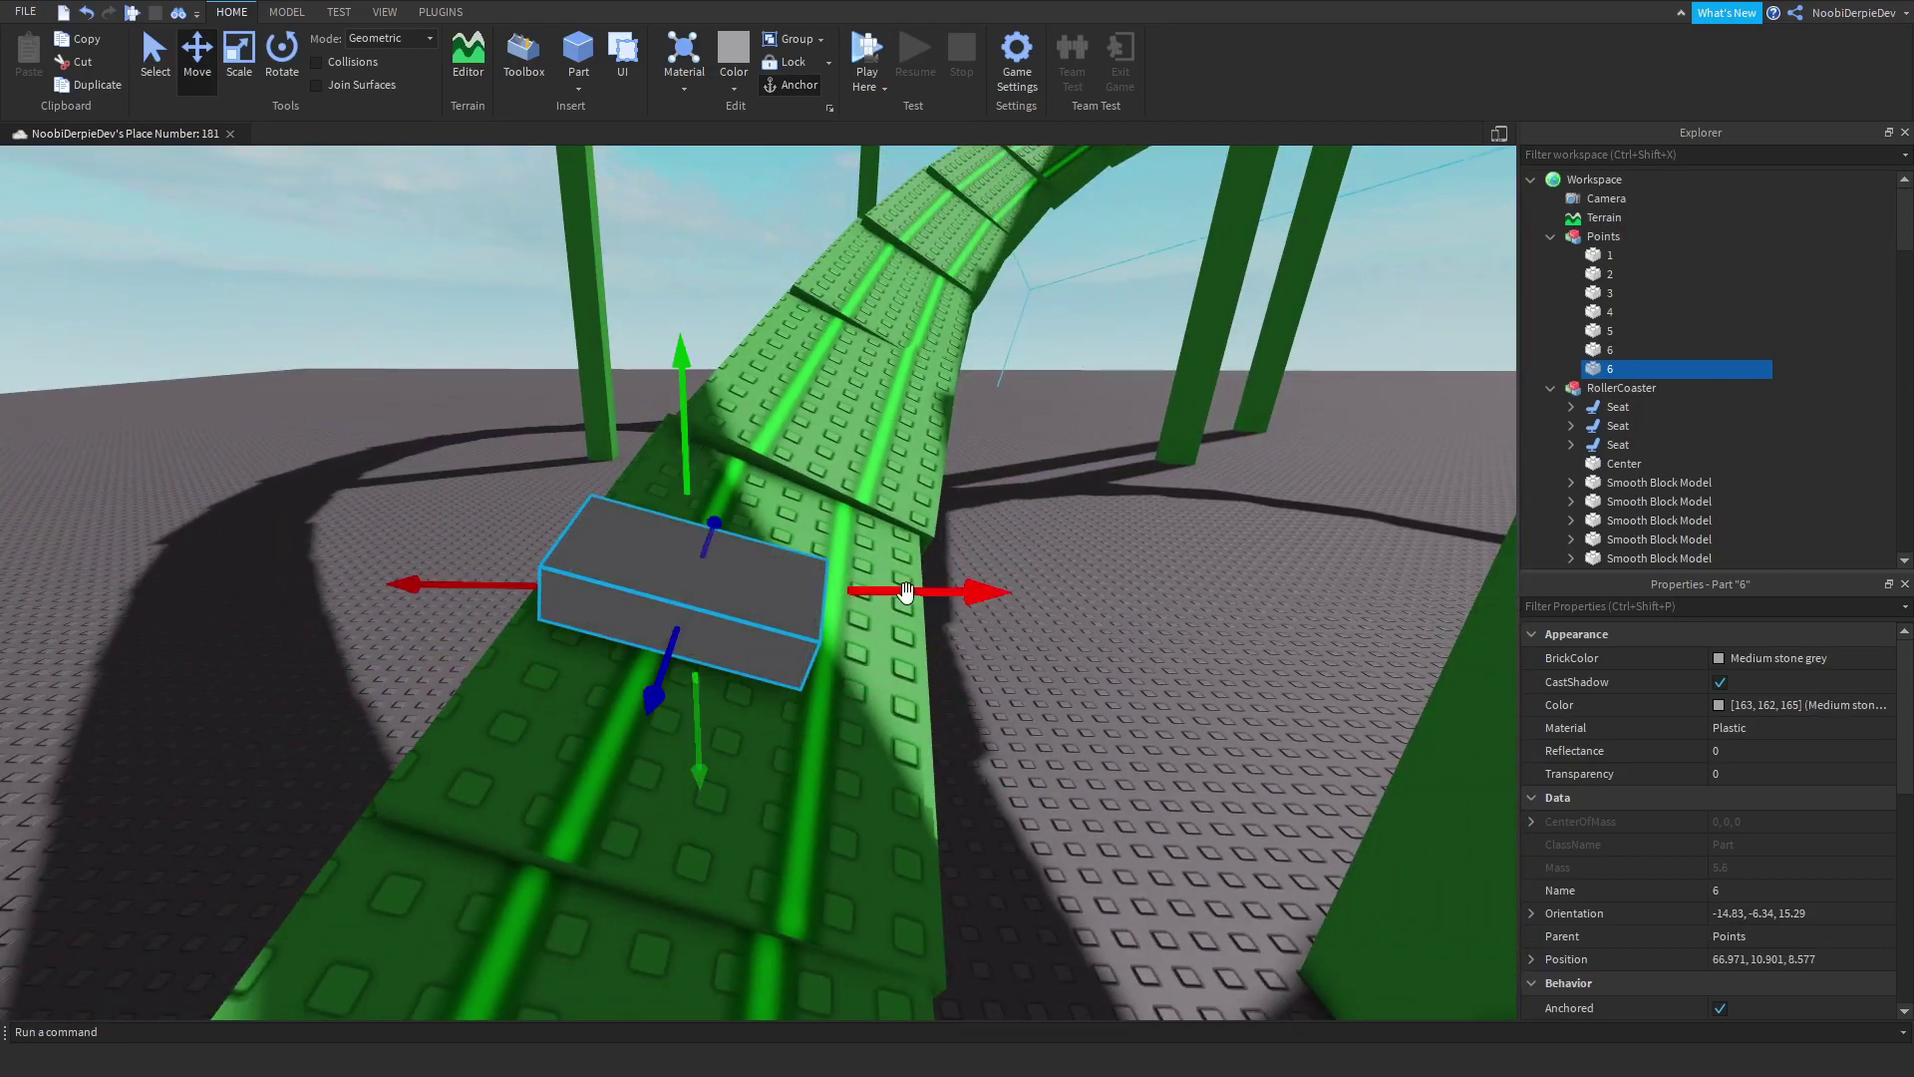
drag(898, 589, 1017, 591)
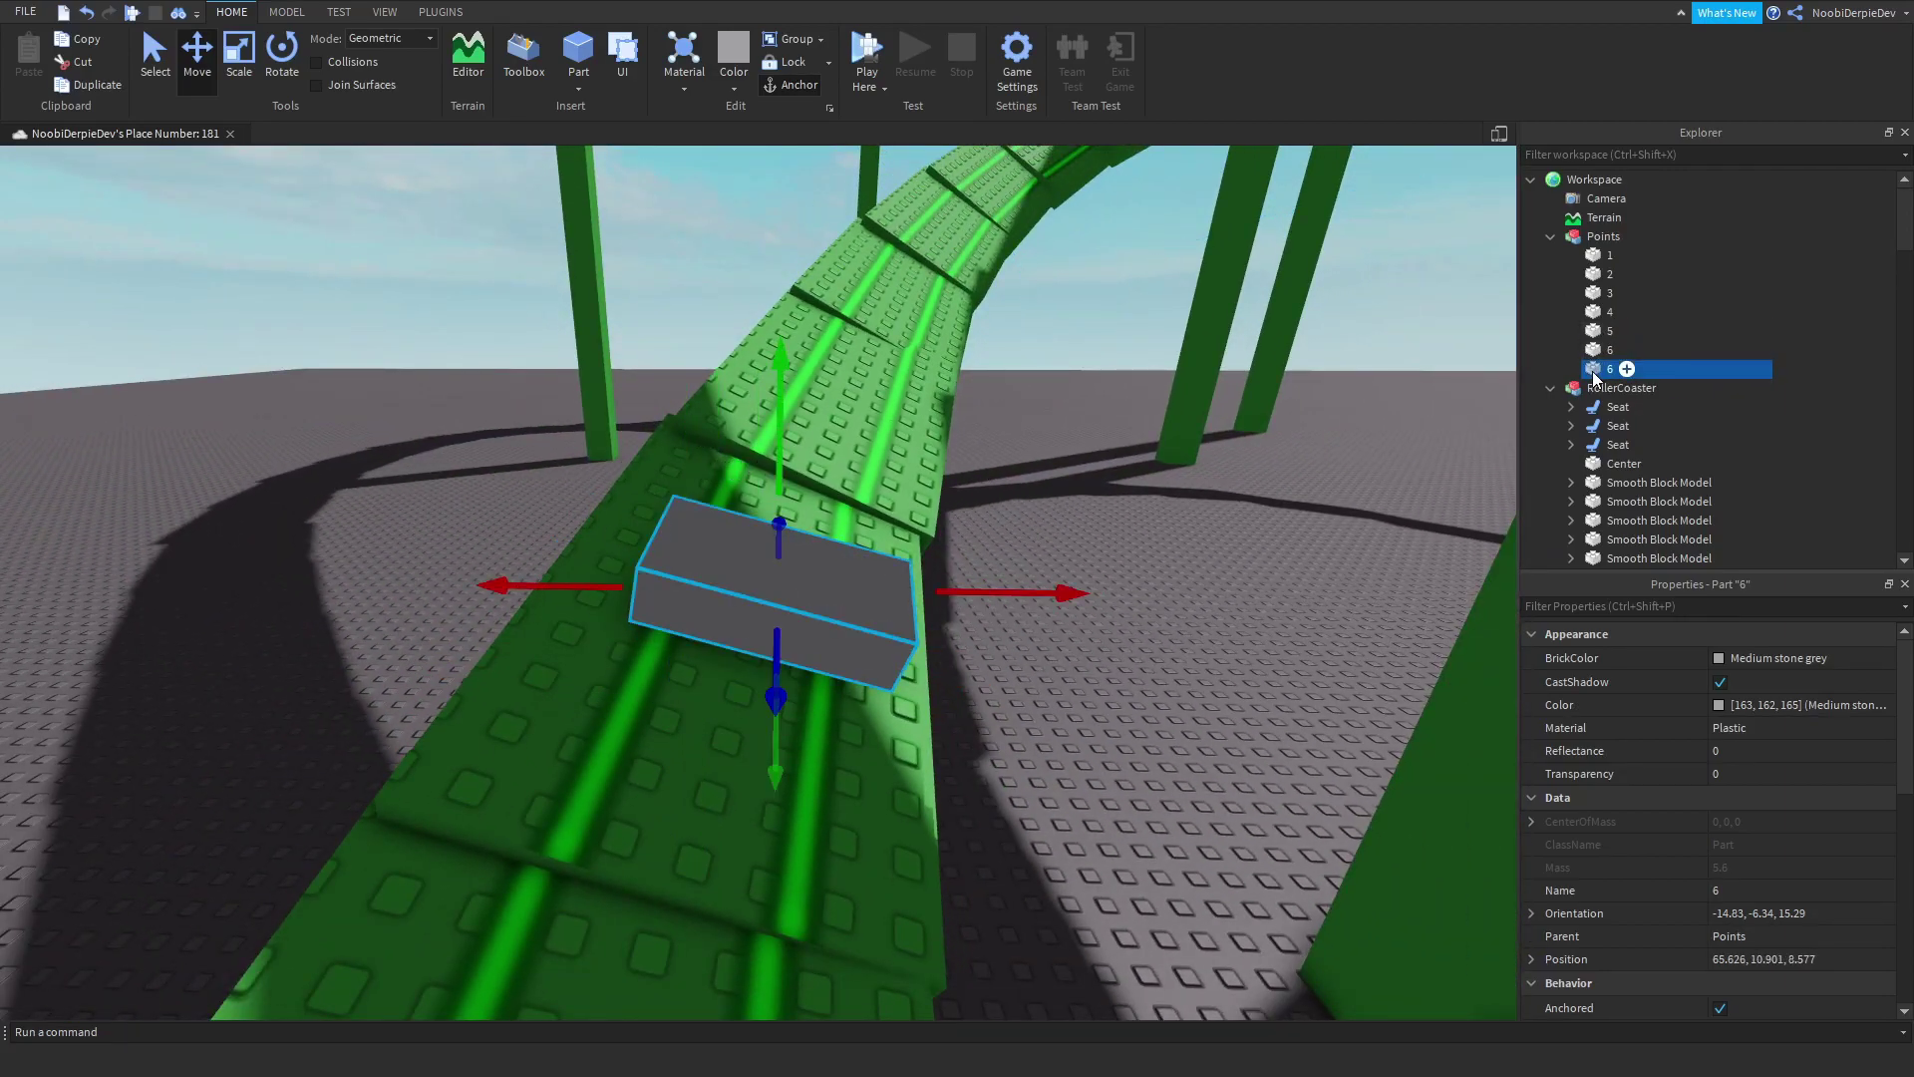
Step: Duplicate waypoint 7, place and tilt the copy on the sloping track, and name it 8
right_drag(1048, 599, 747, 450)
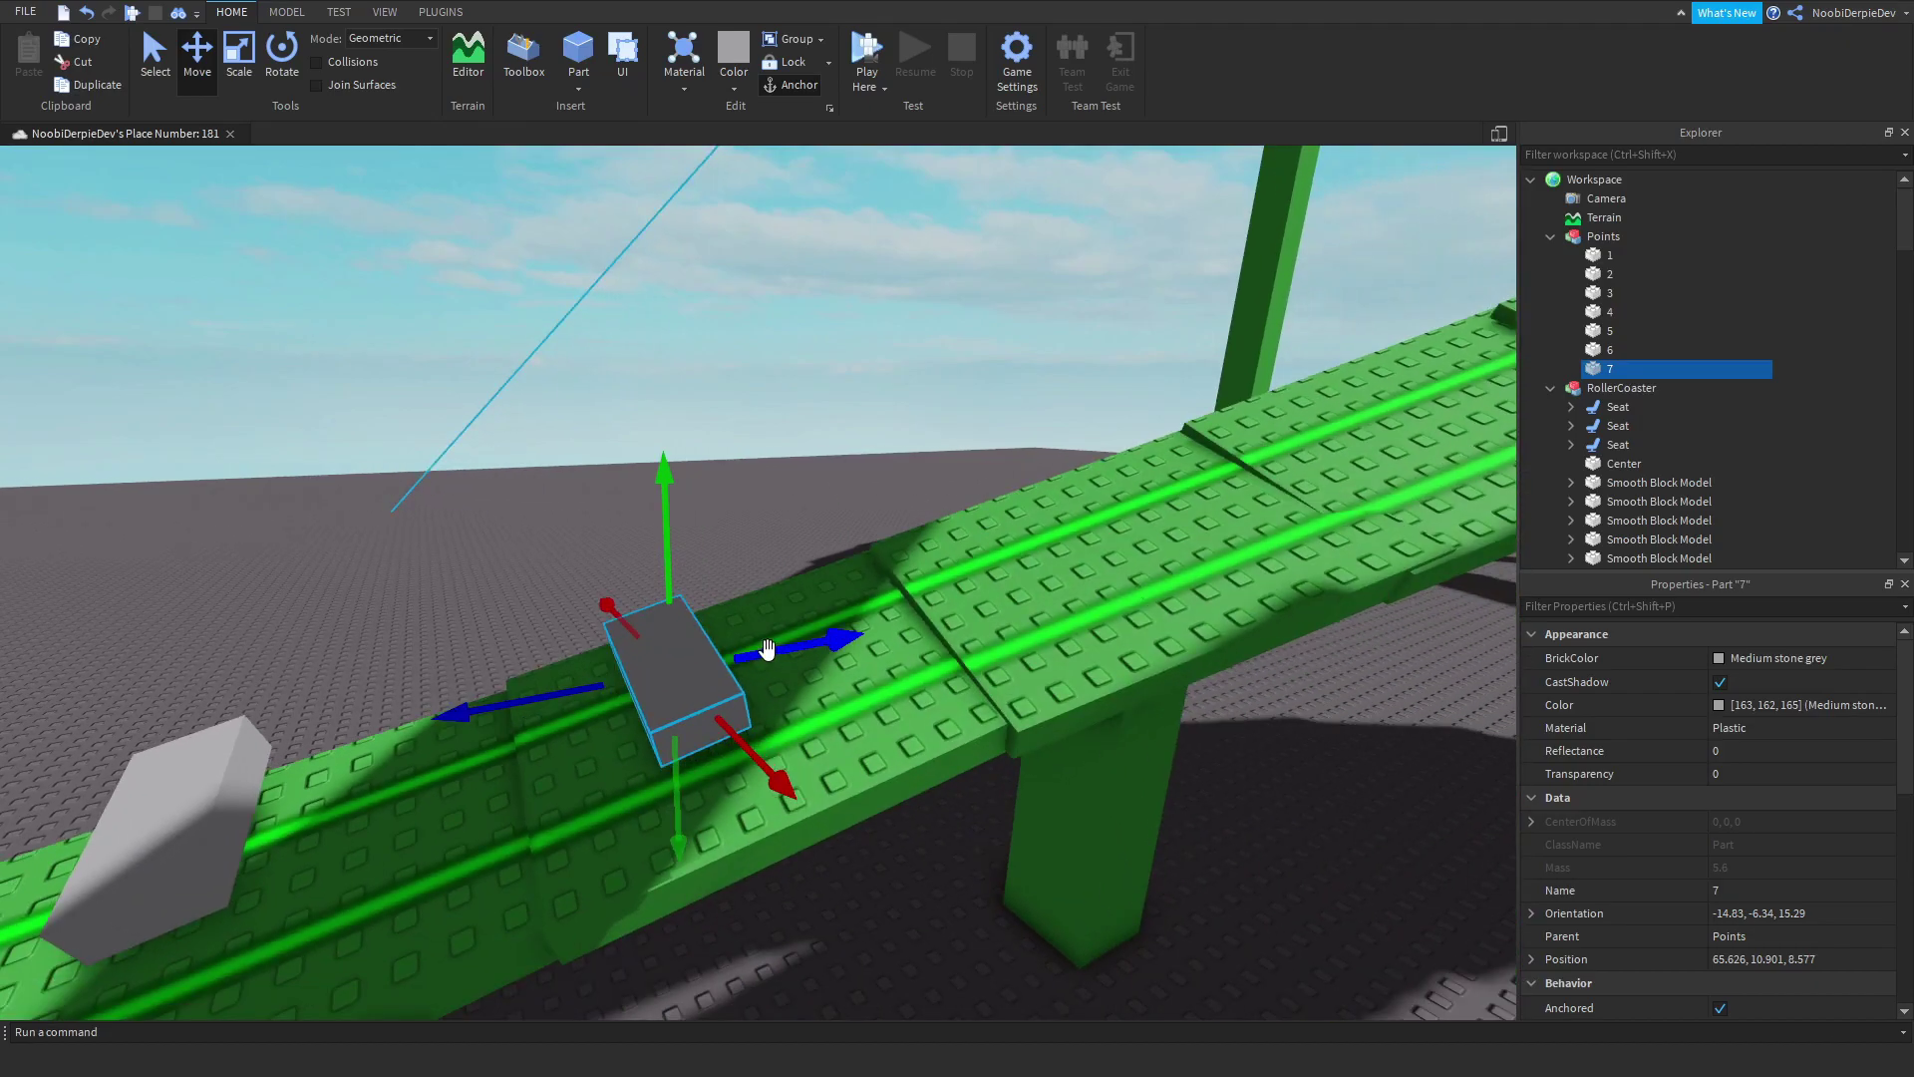
key(ctrl+d)
drag(718, 643, 1092, 539)
right_drag(1054, 478, 897, 418)
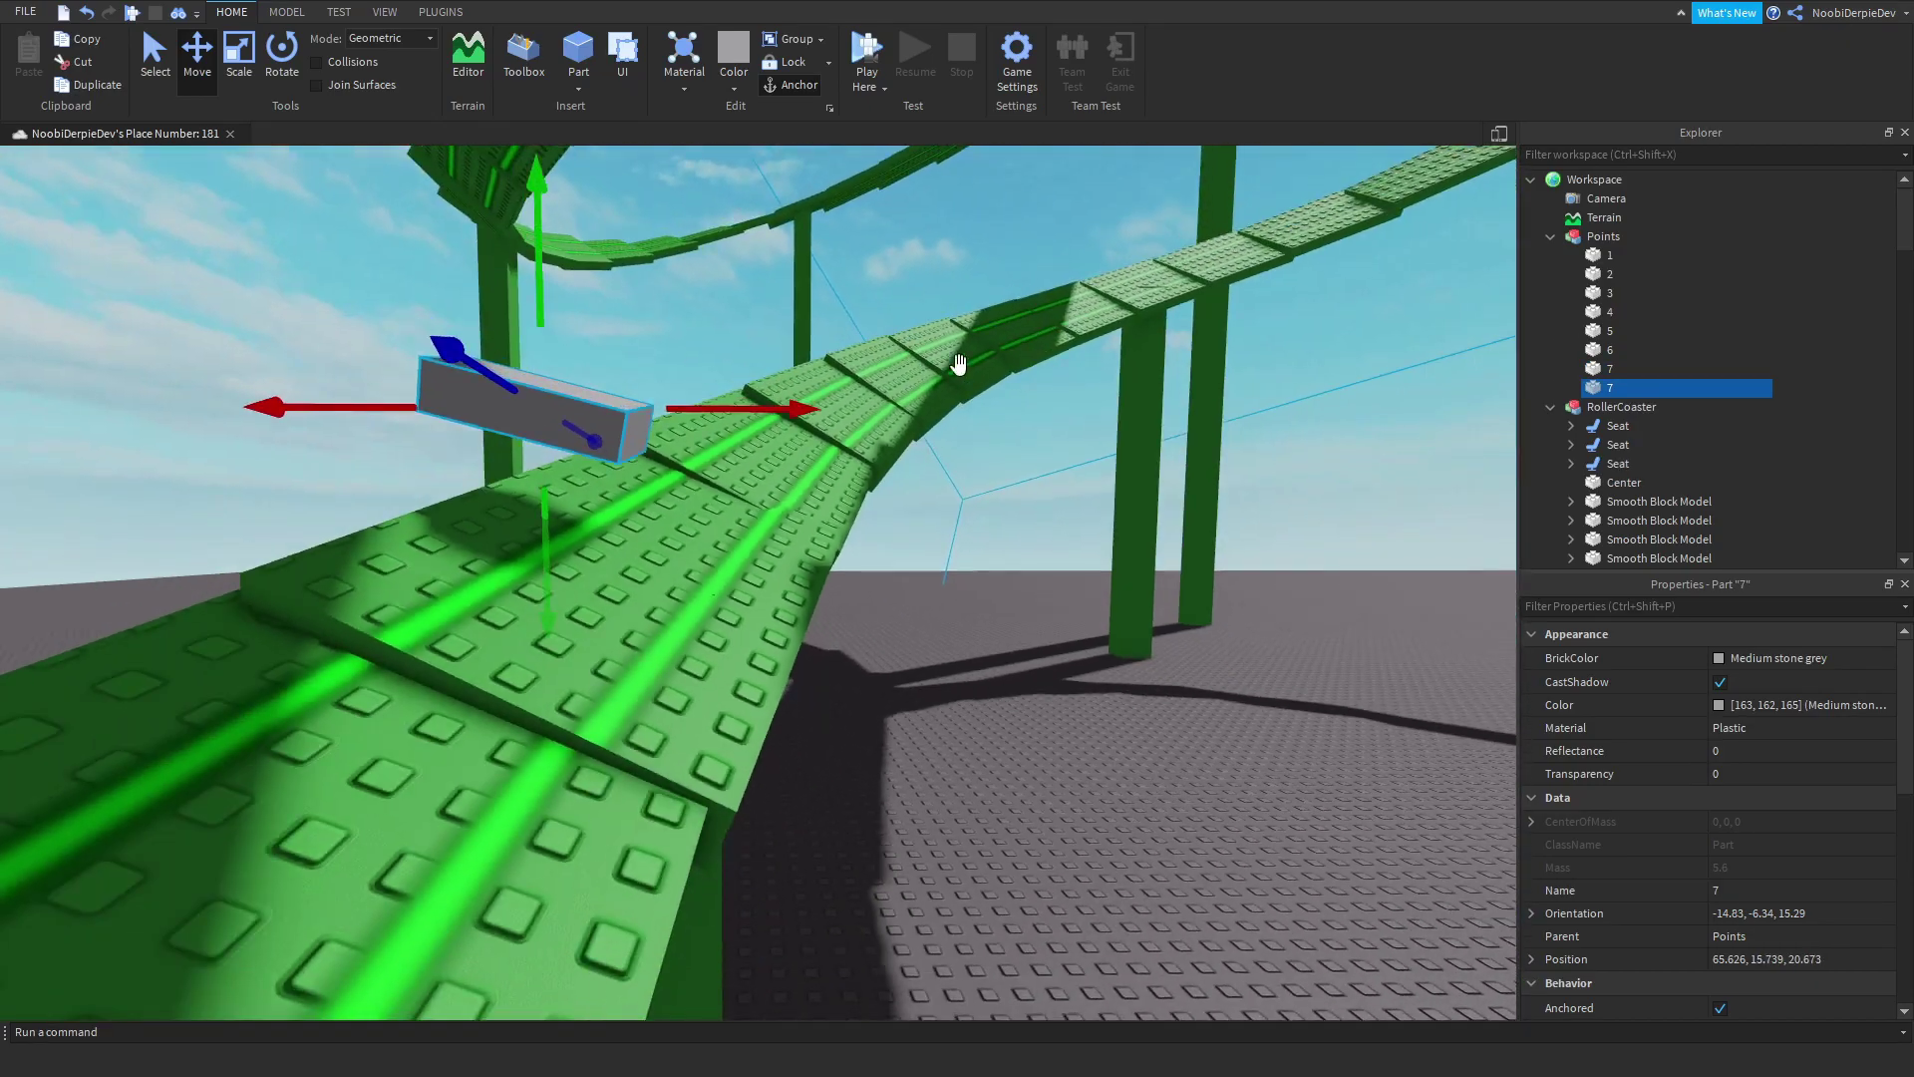
drag(807, 404, 886, 422)
drag(650, 481, 651, 502)
key(ctrl+4)
right_drag(748, 449, 928, 389)
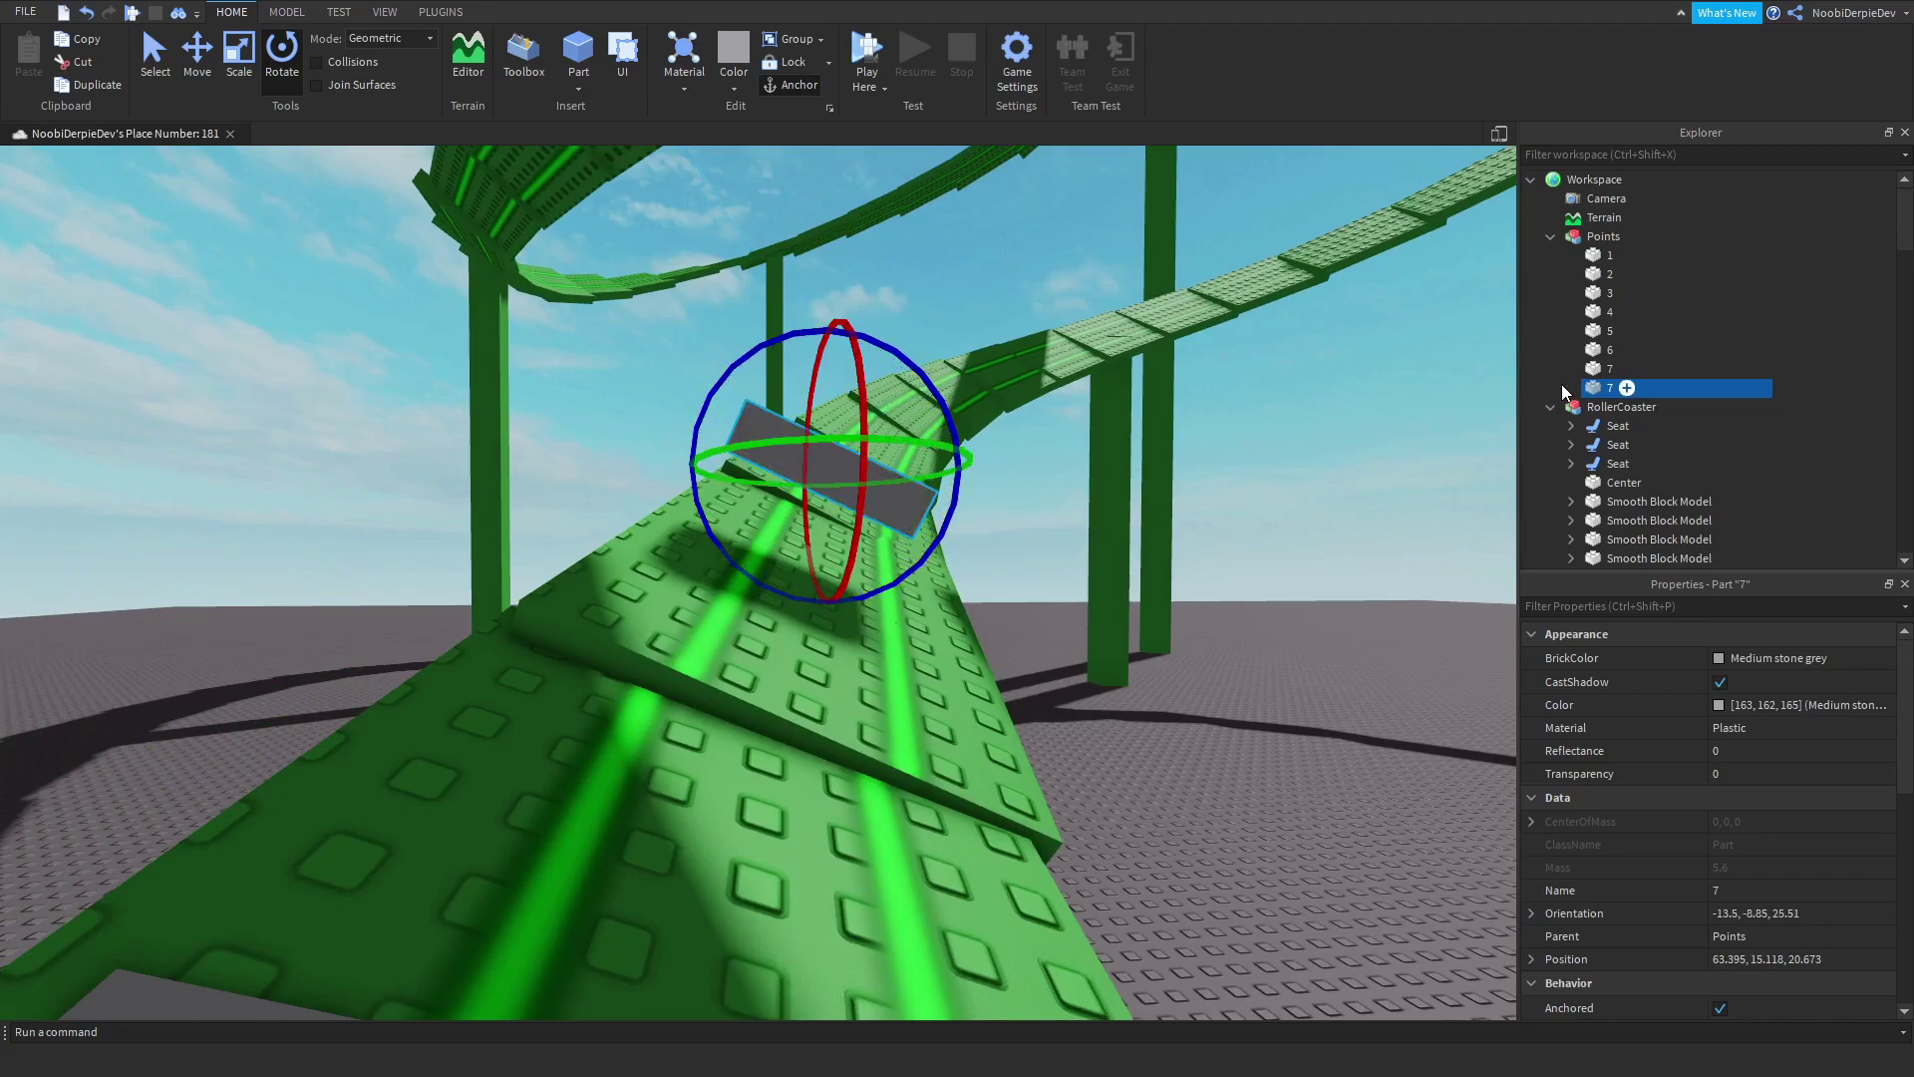
double_click(1608, 387)
text(8)
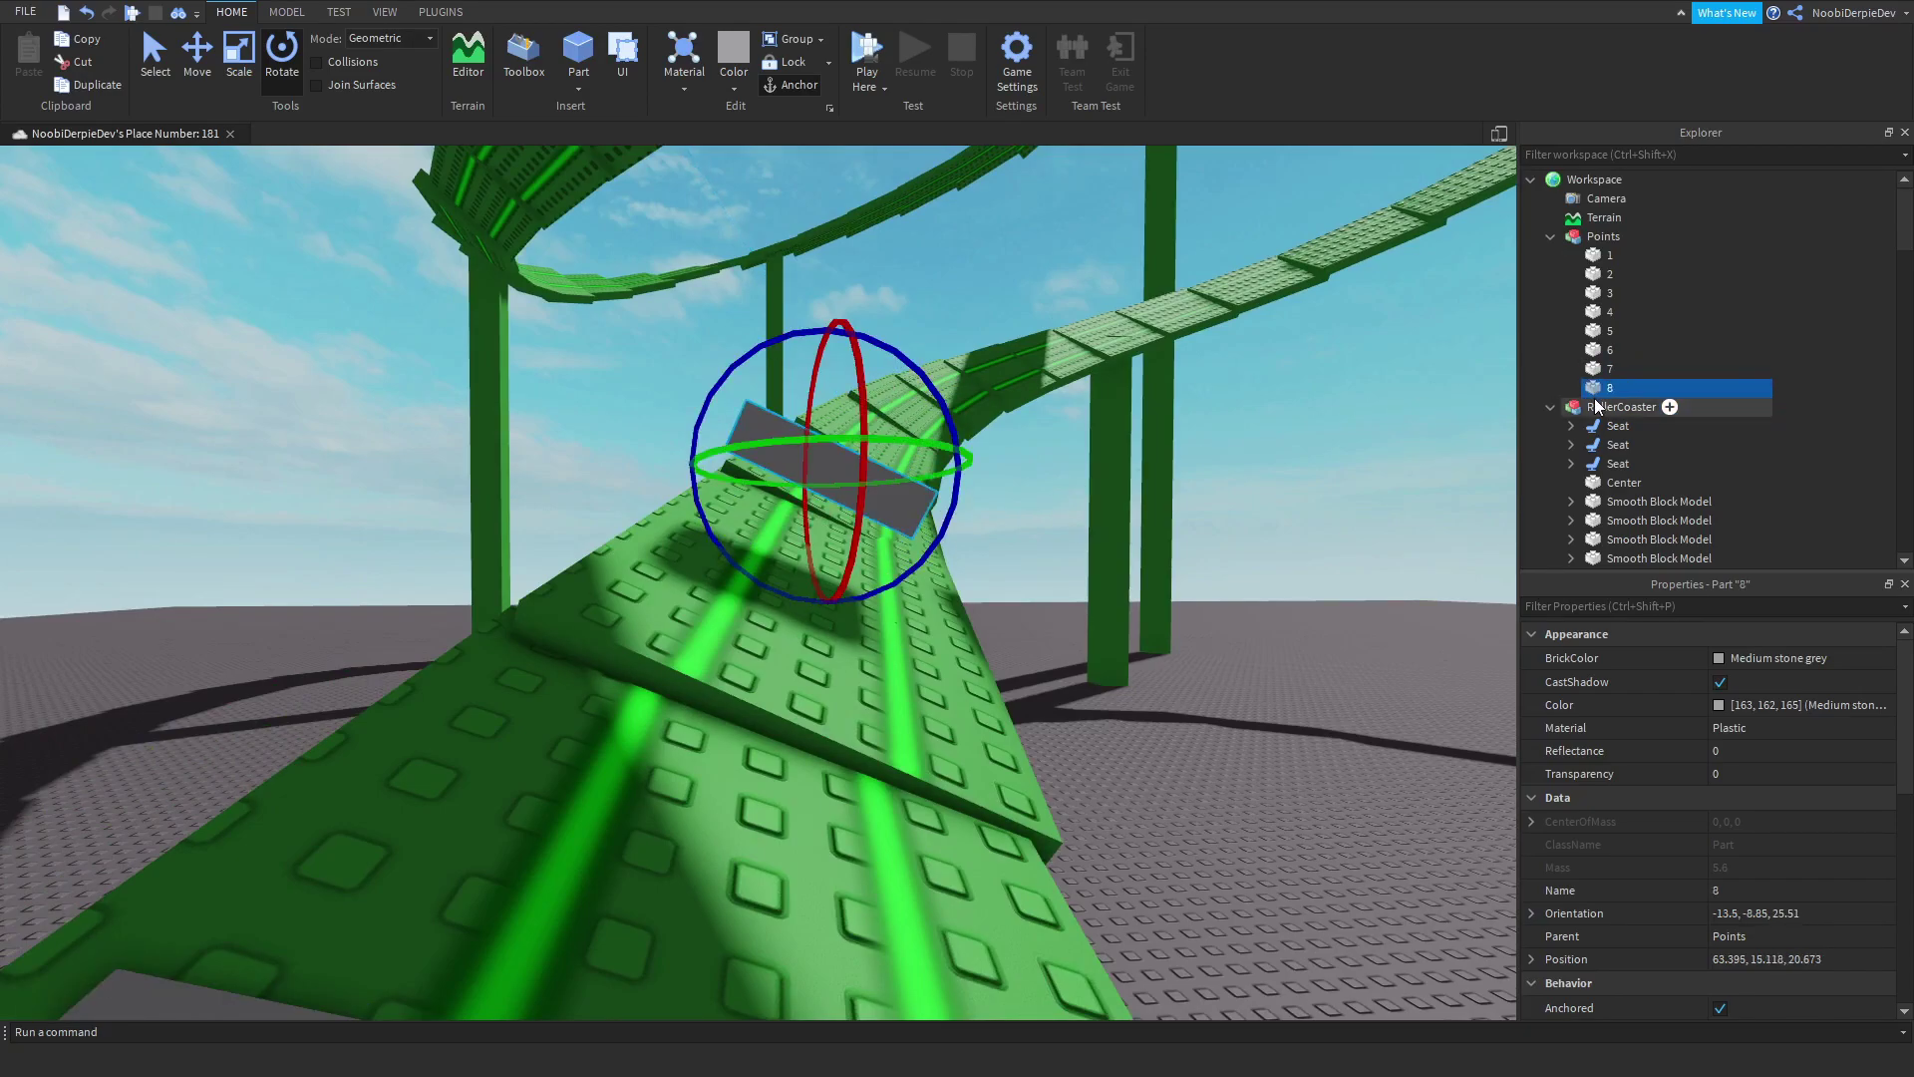
Step: Duplicate waypoint 8 as waypoint 9 and move it further along the track
key(ctrl+d)
right_drag(898, 450, 598, 524)
key(ctrl+2)
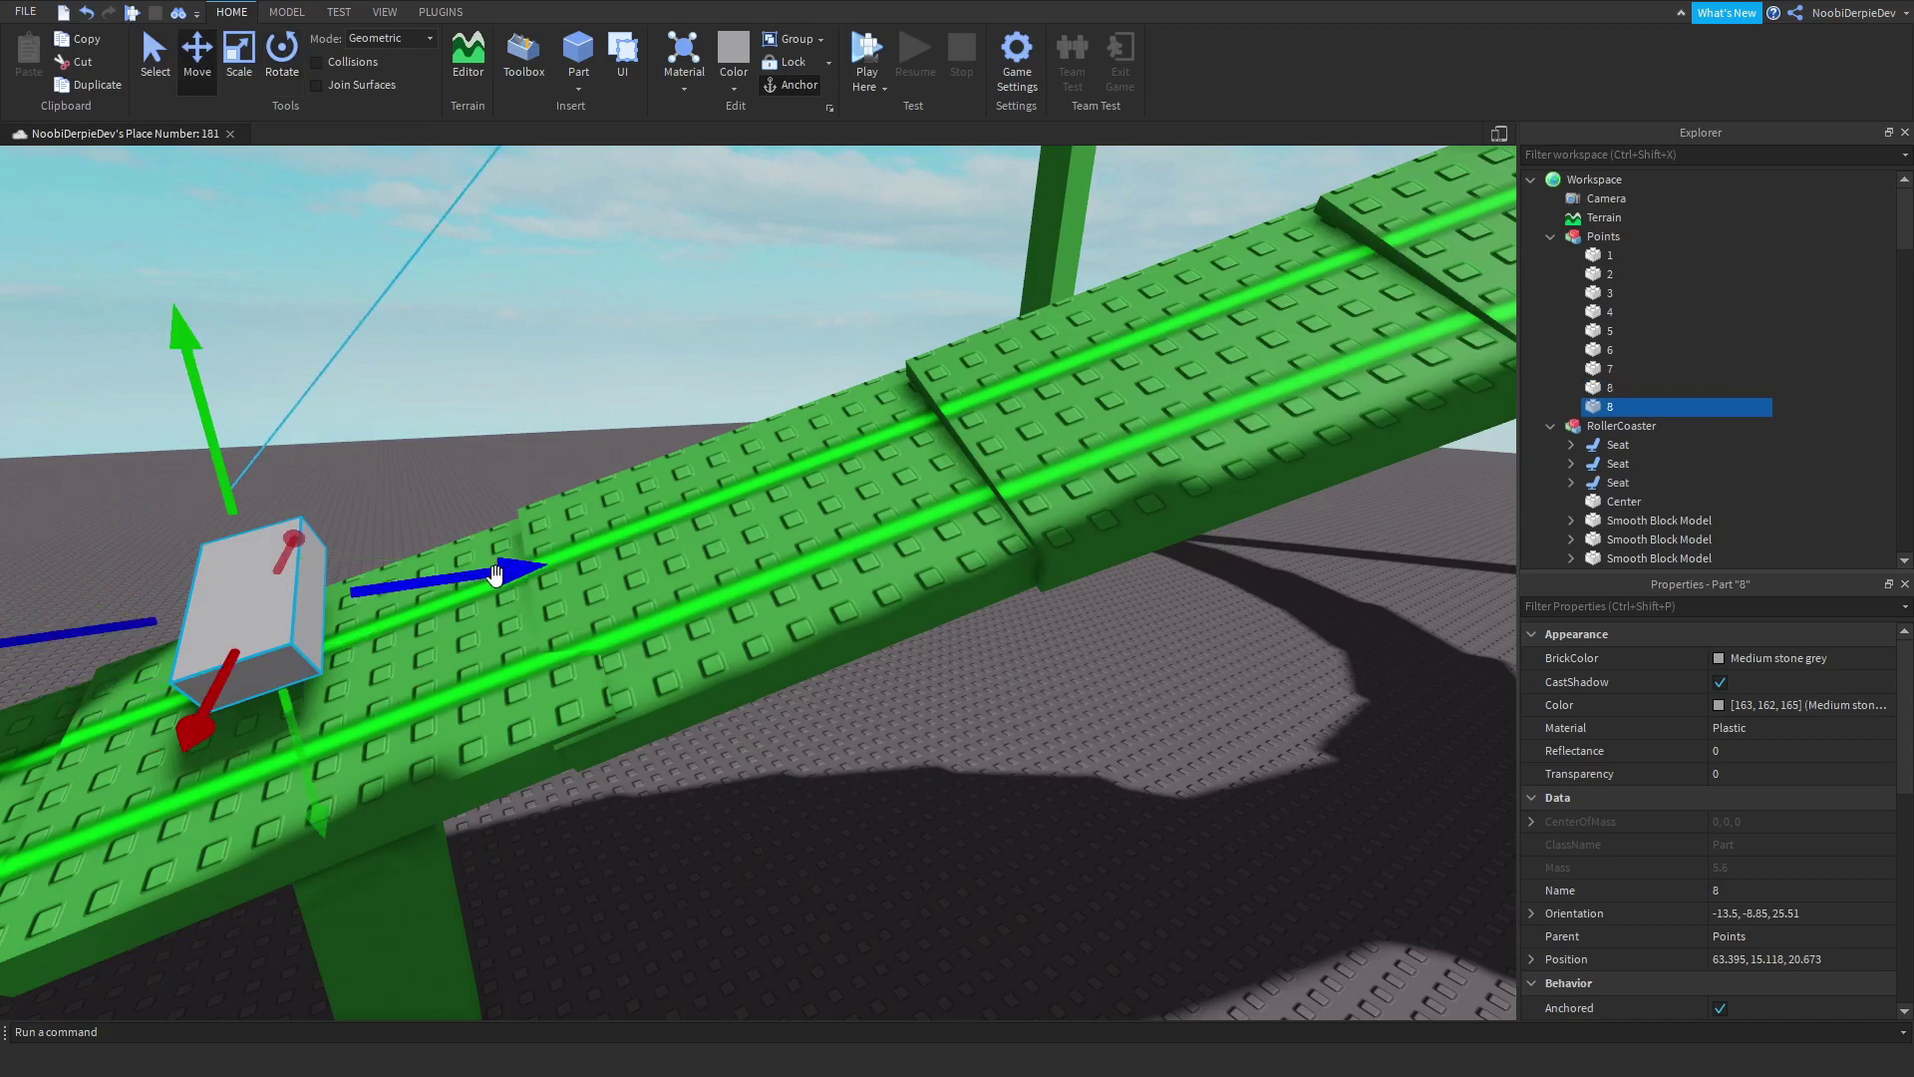
drag(883, 516, 876, 518)
right_drag(897, 599, 673, 569)
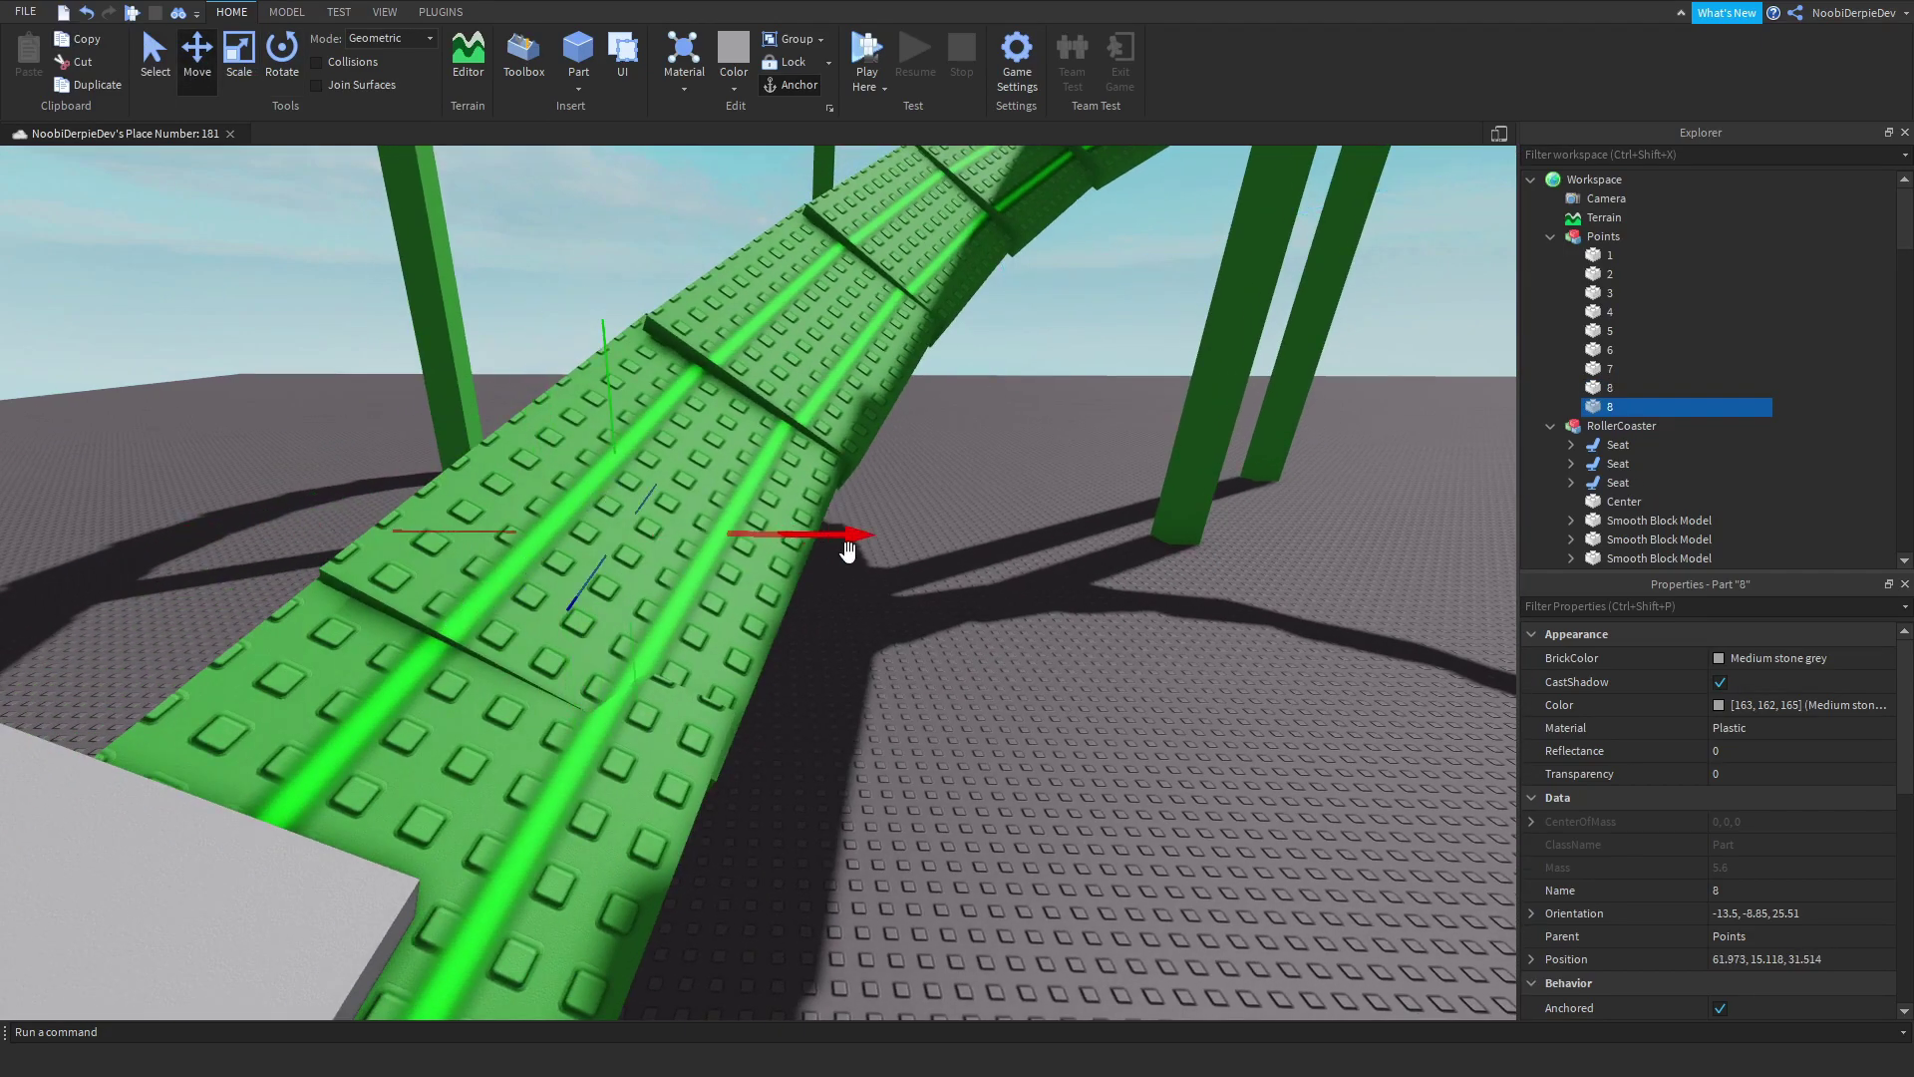
click(738, 498)
click(1627, 331)
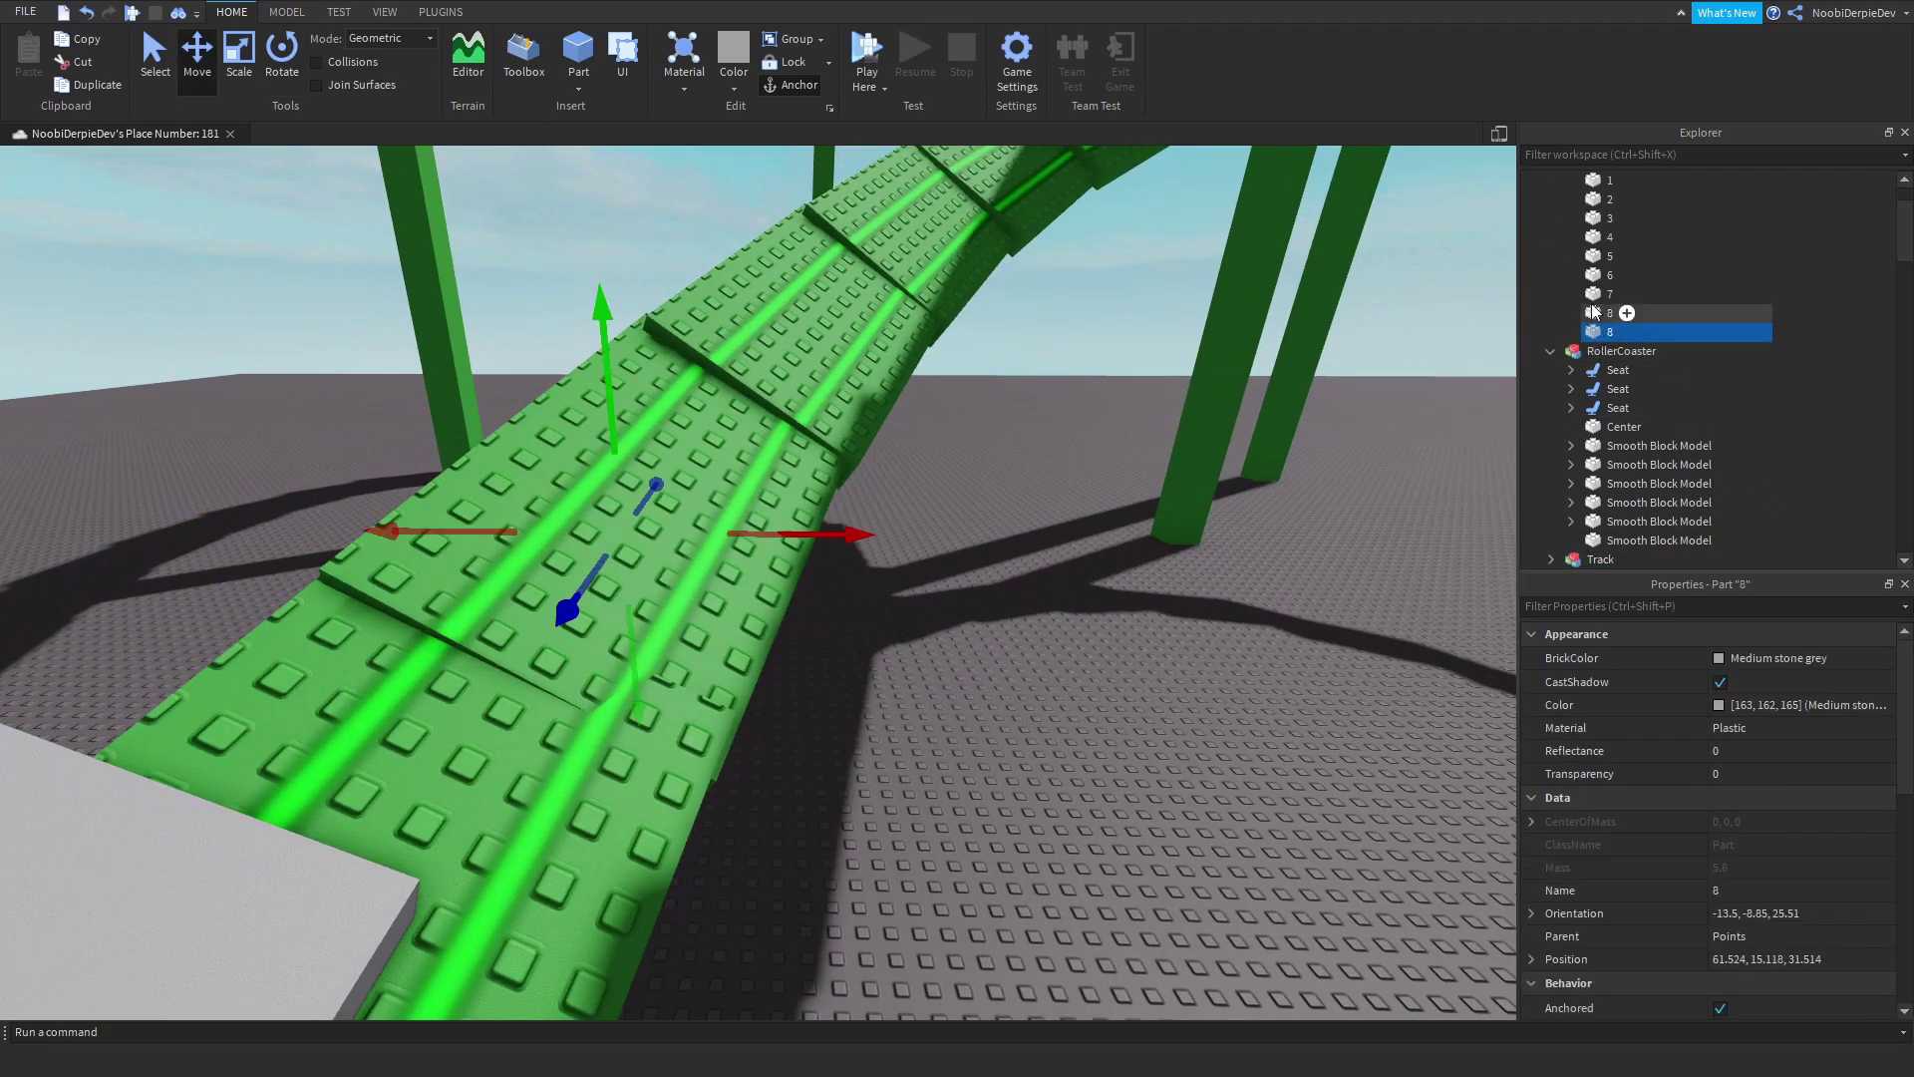
text(9)
Step: Lift waypoint 9 onto the rails and rotate it to follow the track's curve
drag(600, 388, 597, 270)
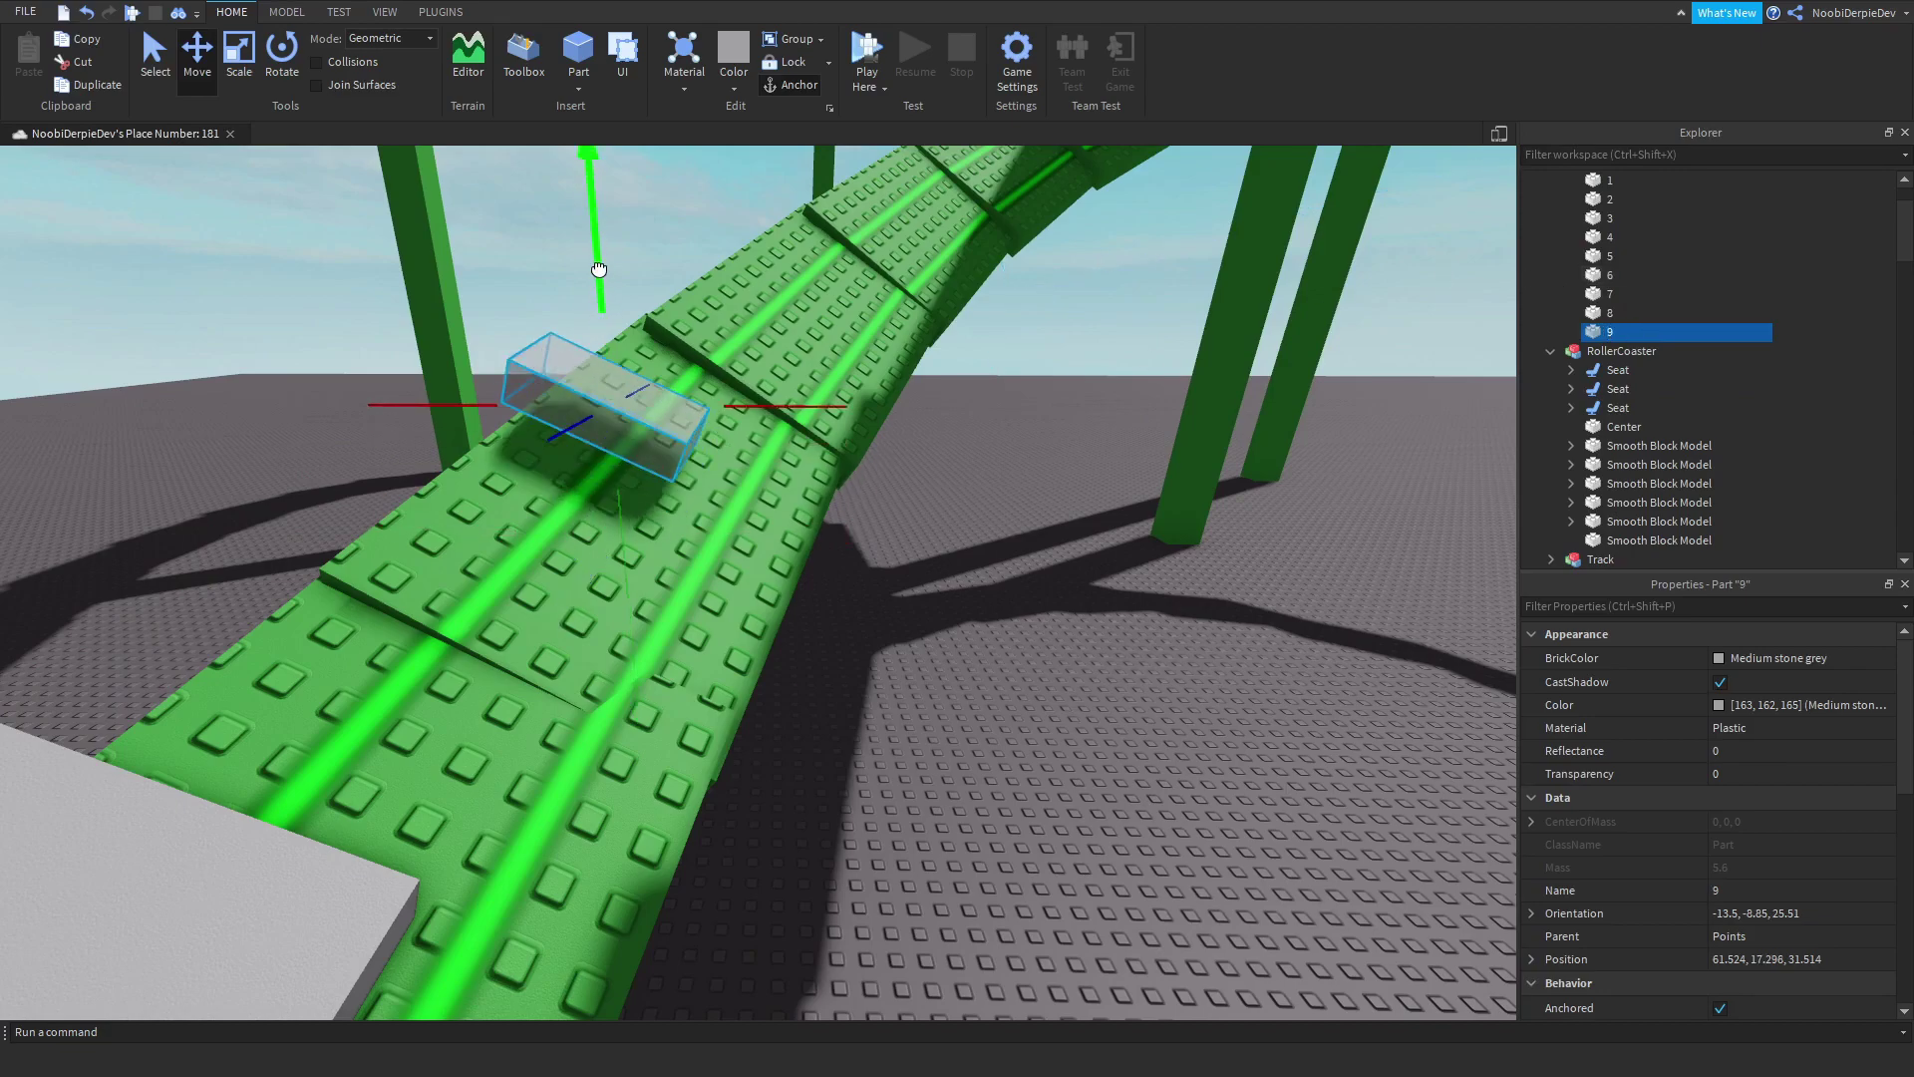
drag(753, 396, 719, 442)
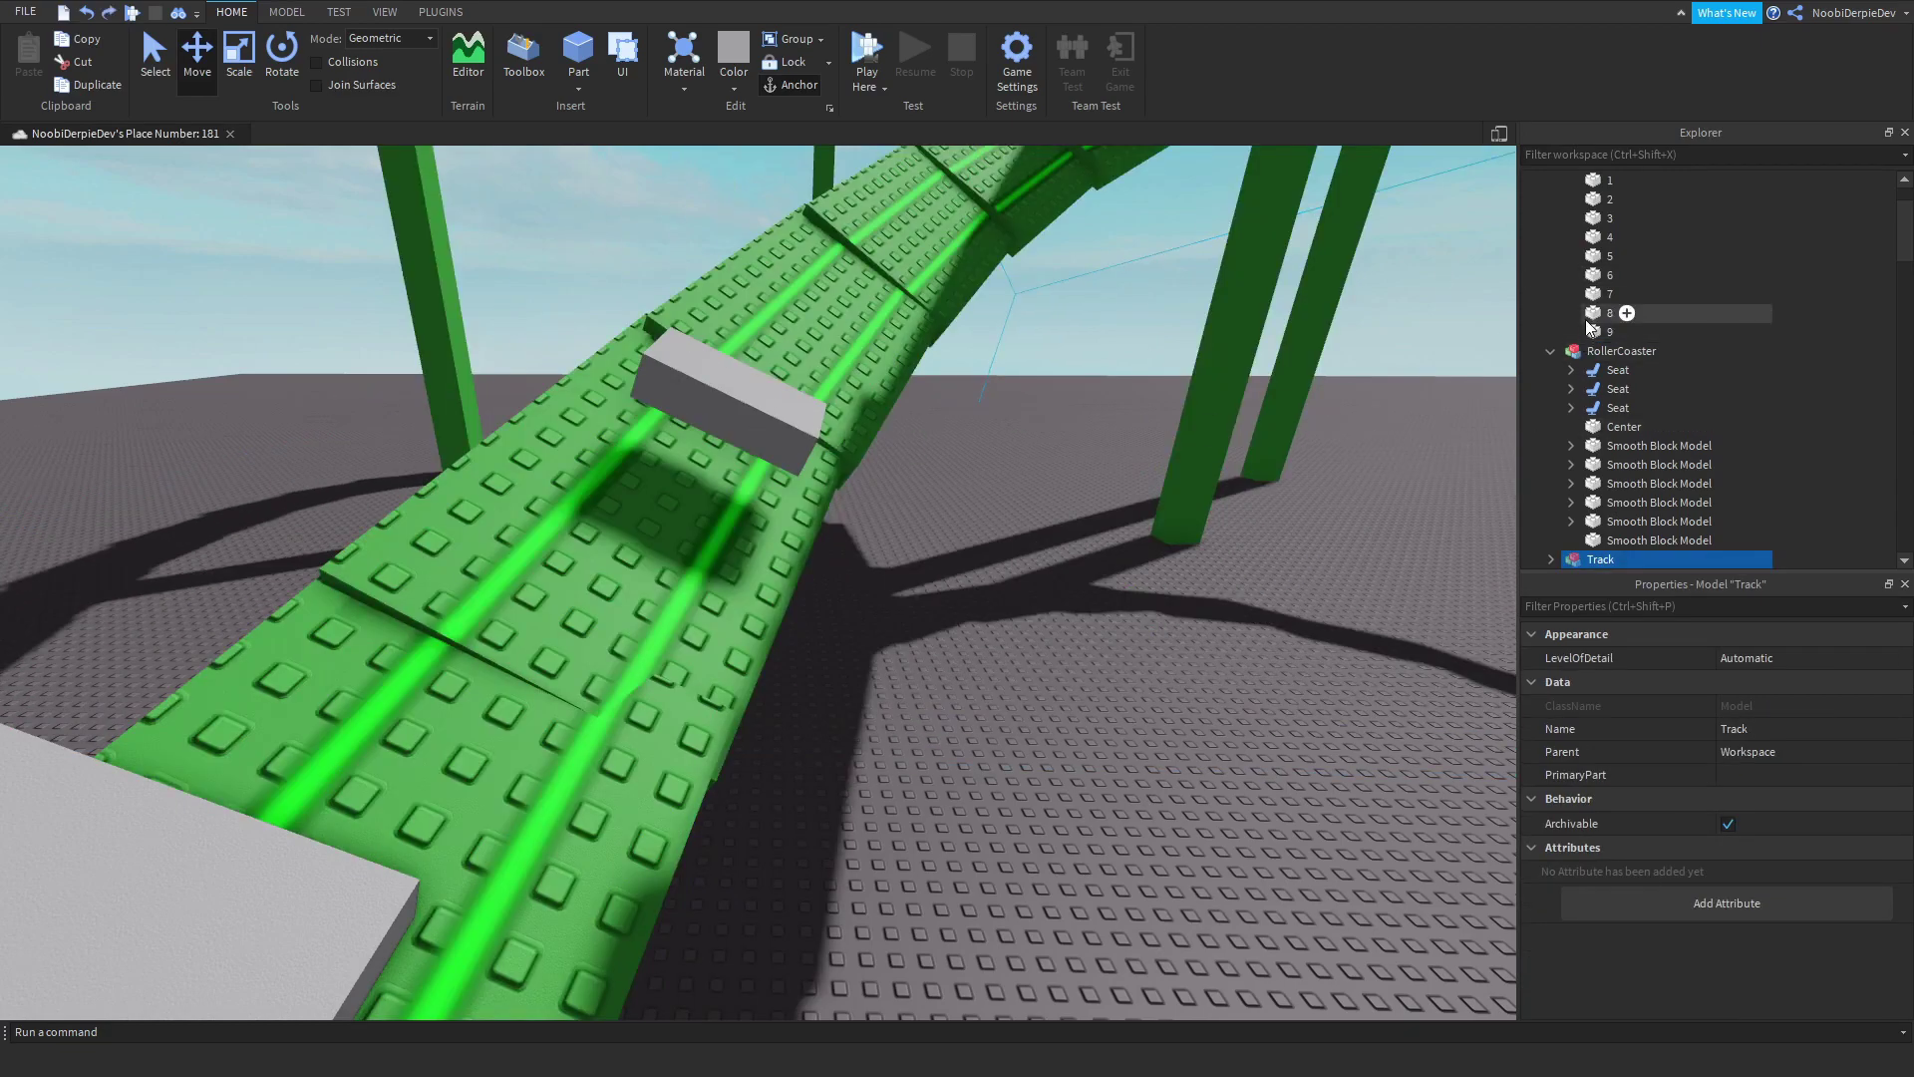
click(1608, 331)
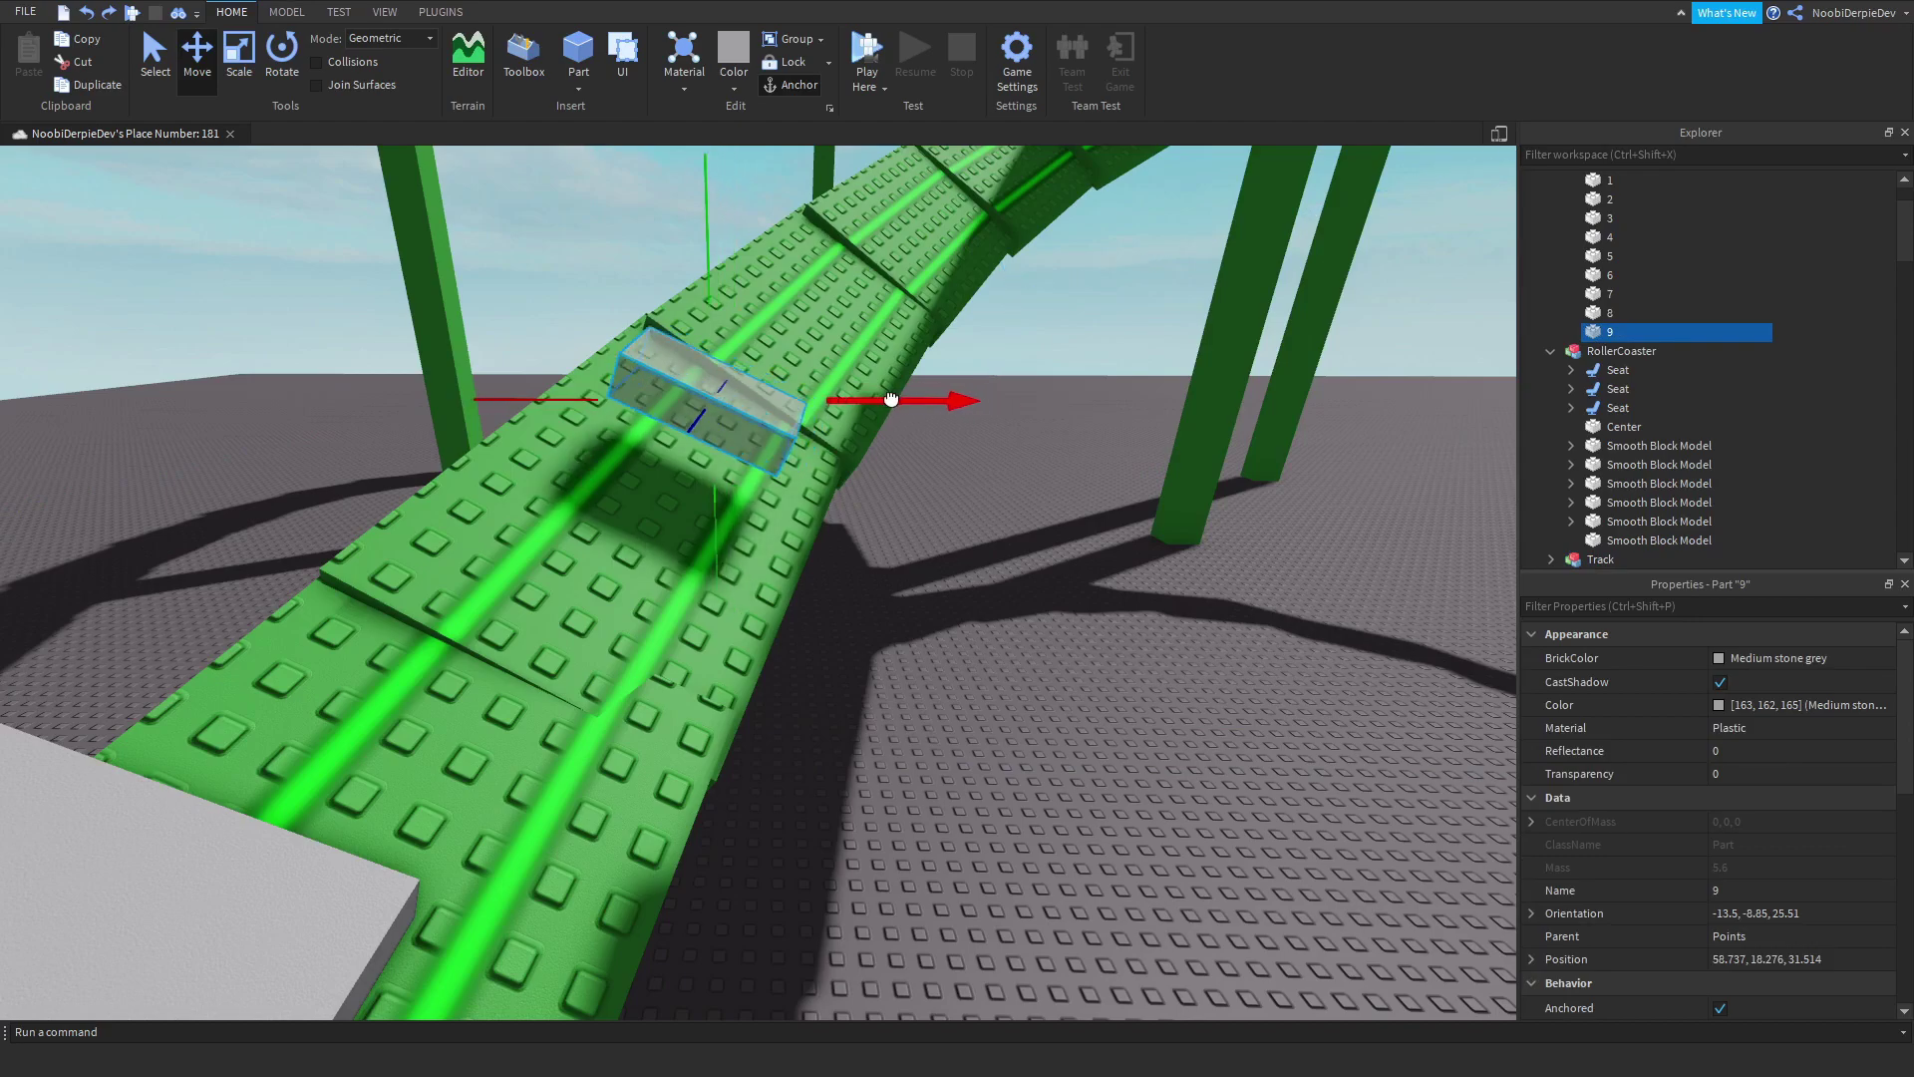
right_drag(681, 299, 957, 341)
key(ctrl+4)
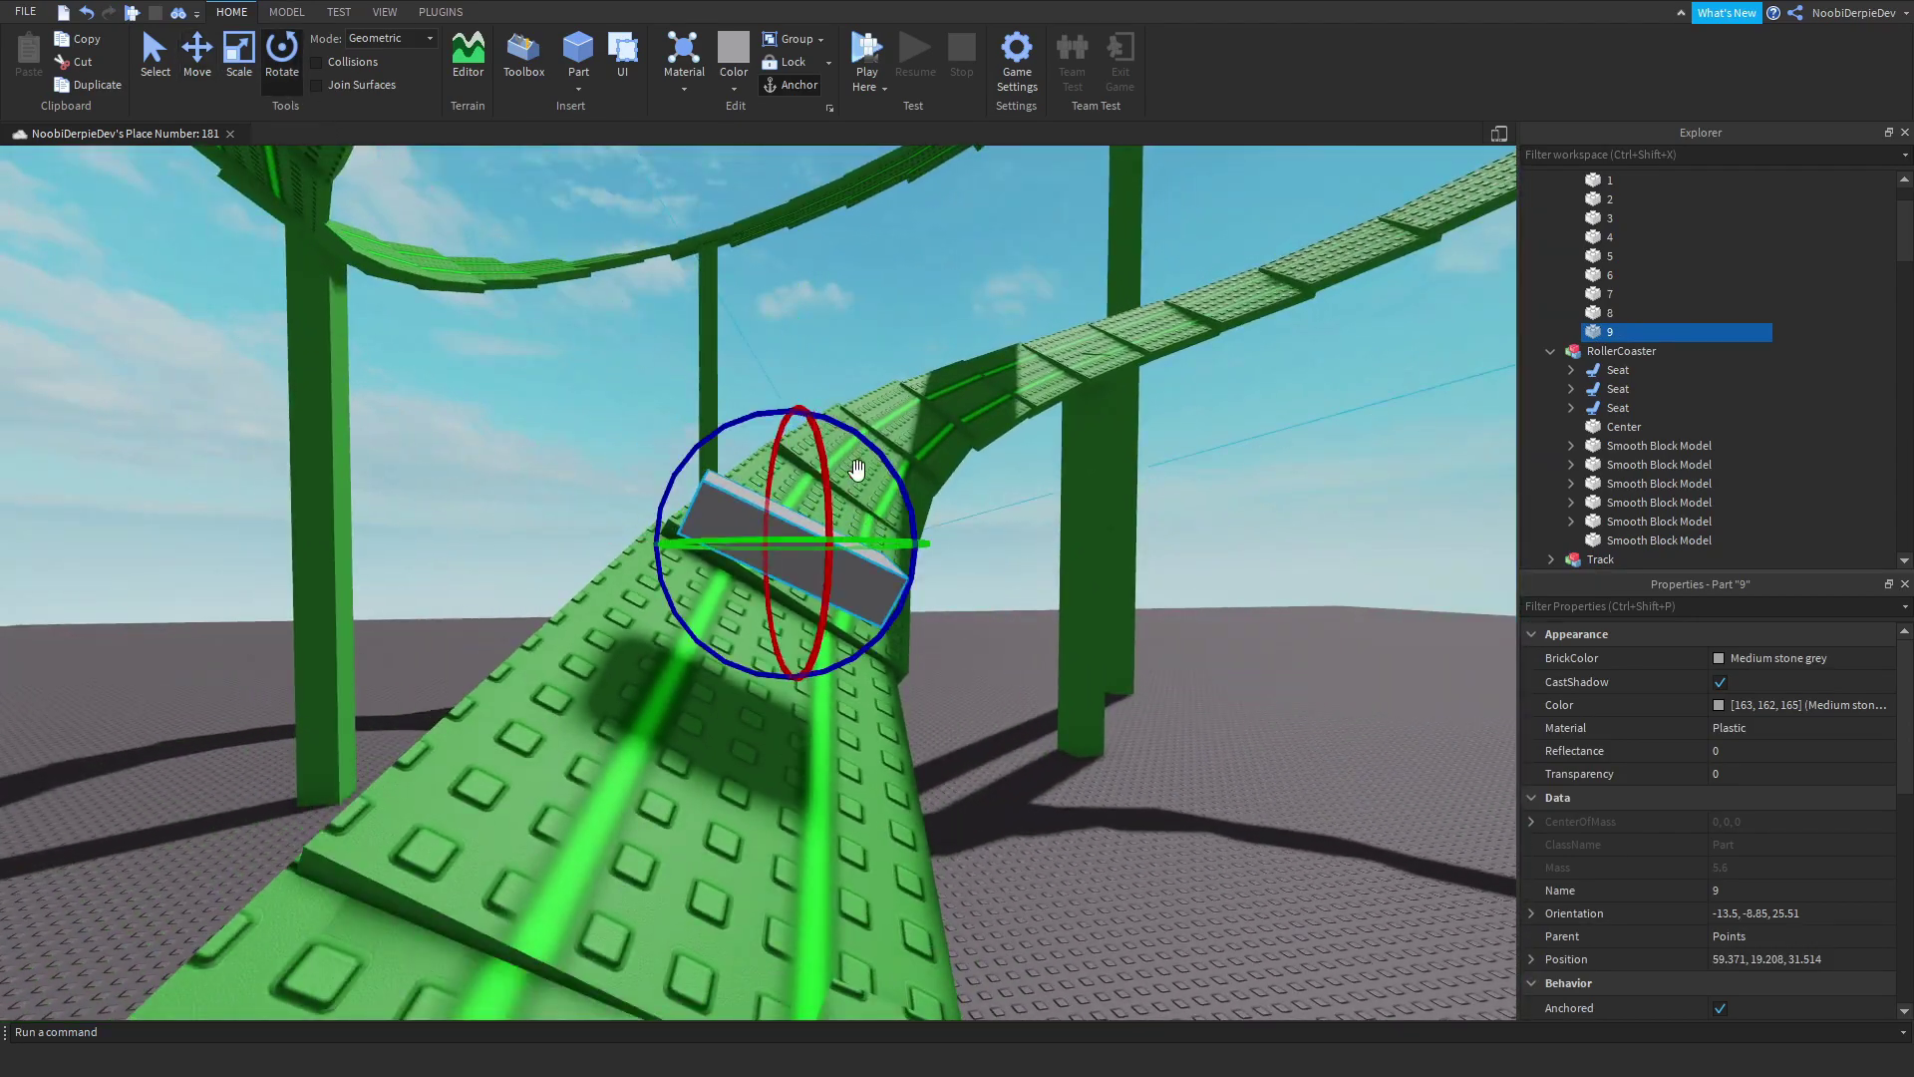
drag(877, 441, 880, 443)
right_drag(879, 443, 834, 506)
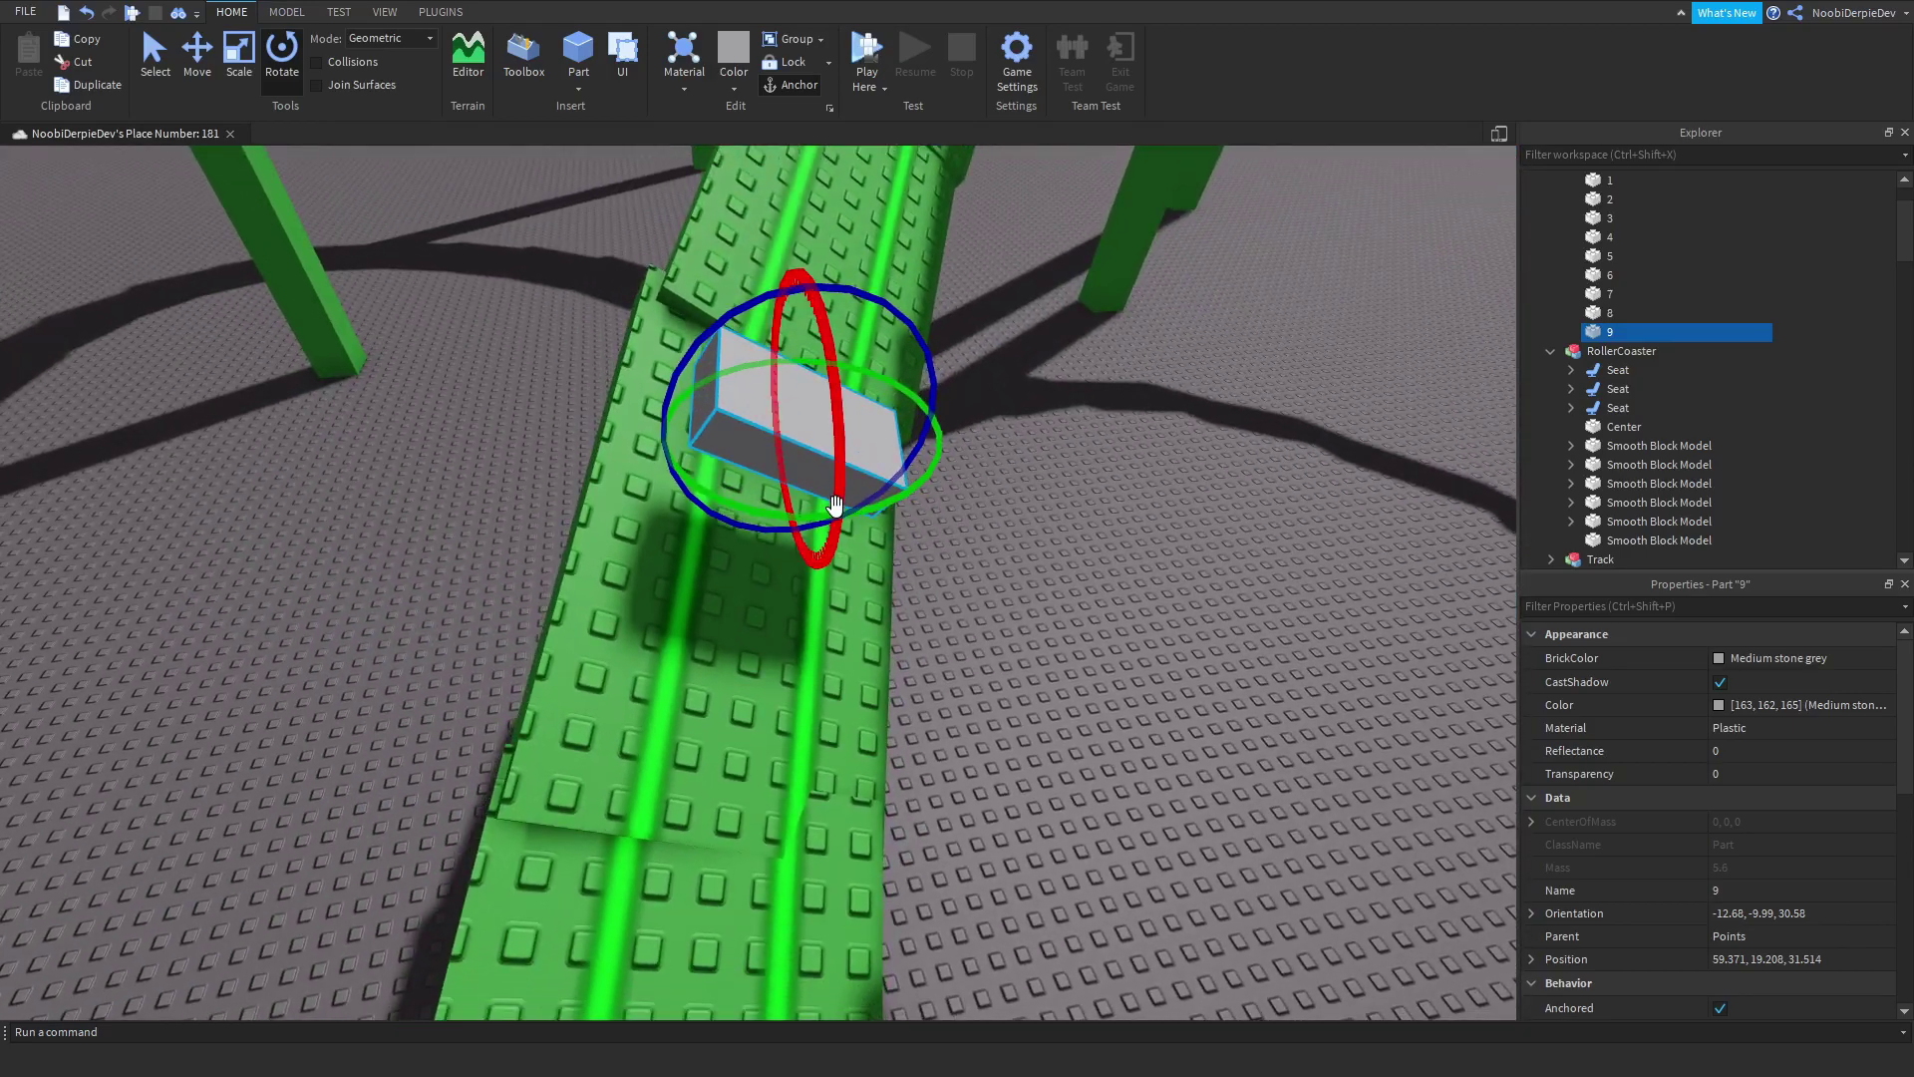
drag(800, 515, 793, 526)
right_drag(778, 526, 388, 284)
click(197, 59)
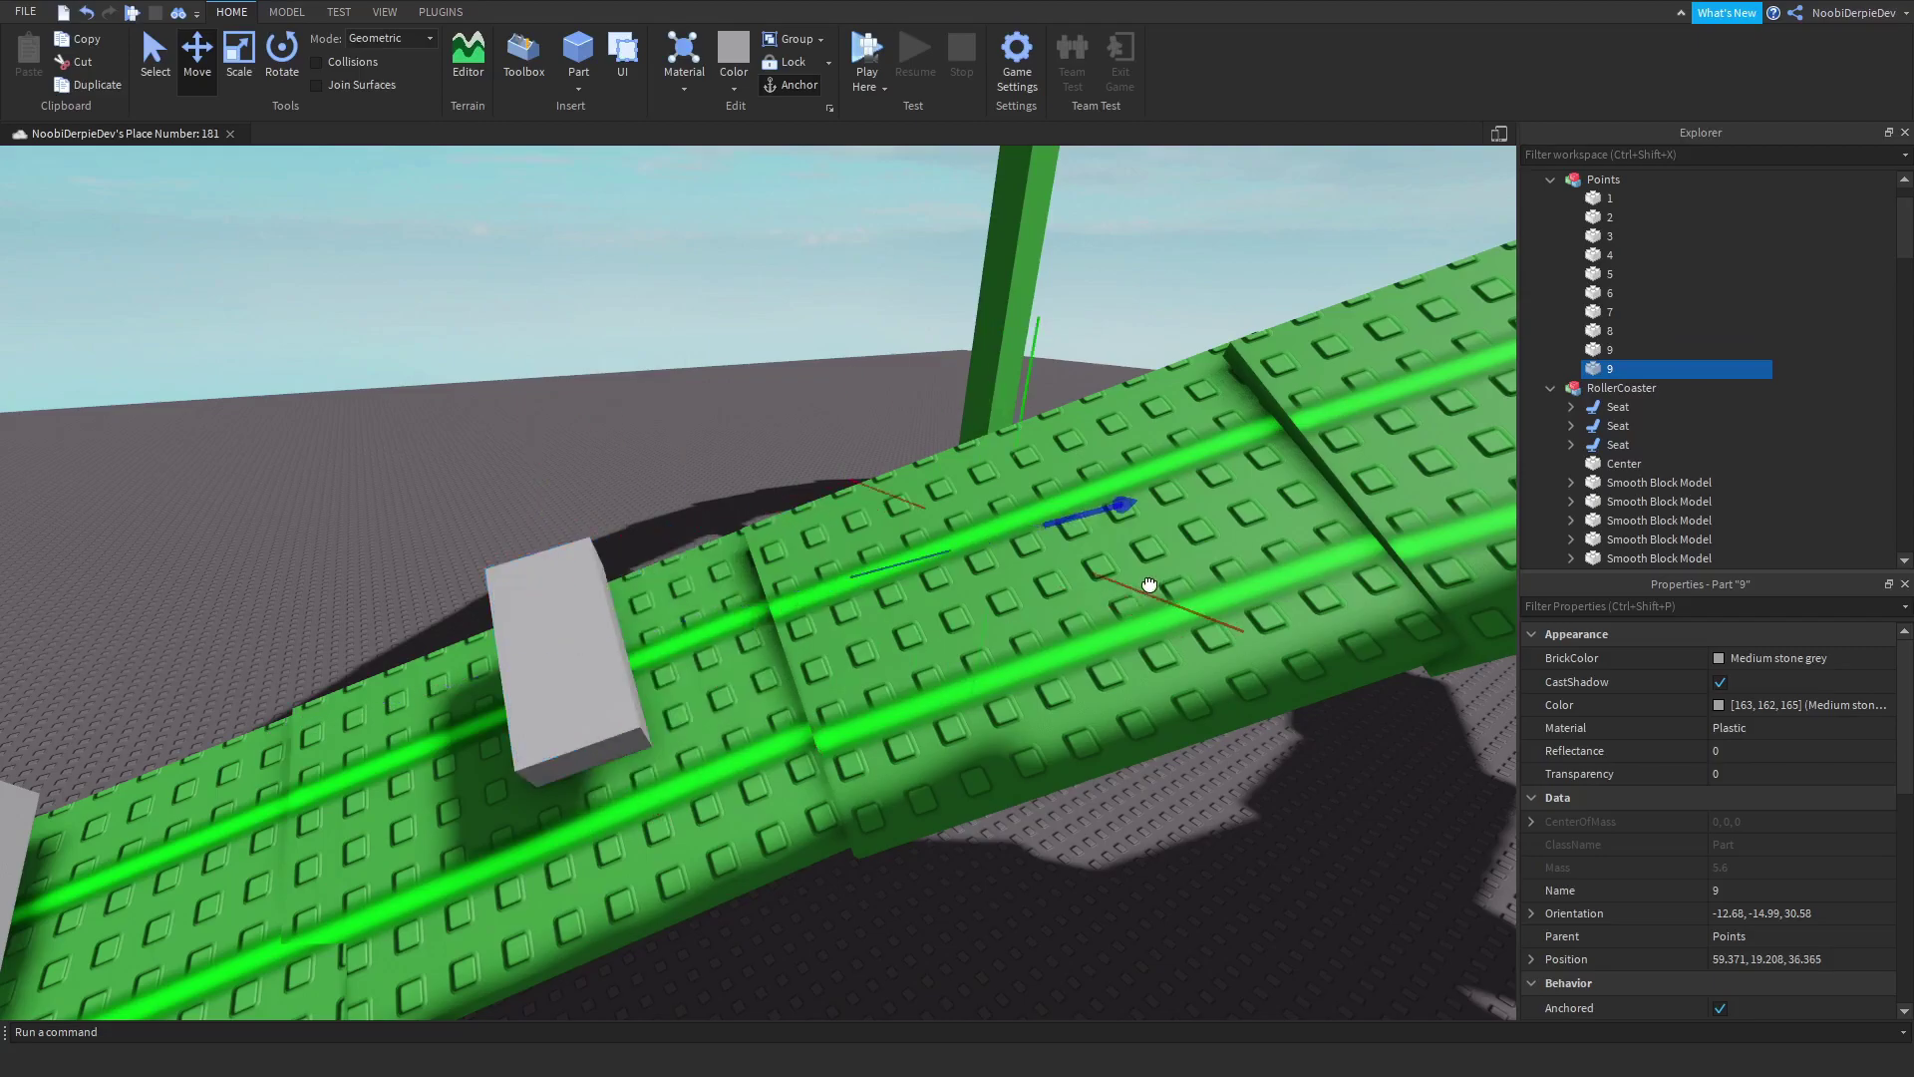
drag(1036, 281, 1037, 284)
click(1129, 458)
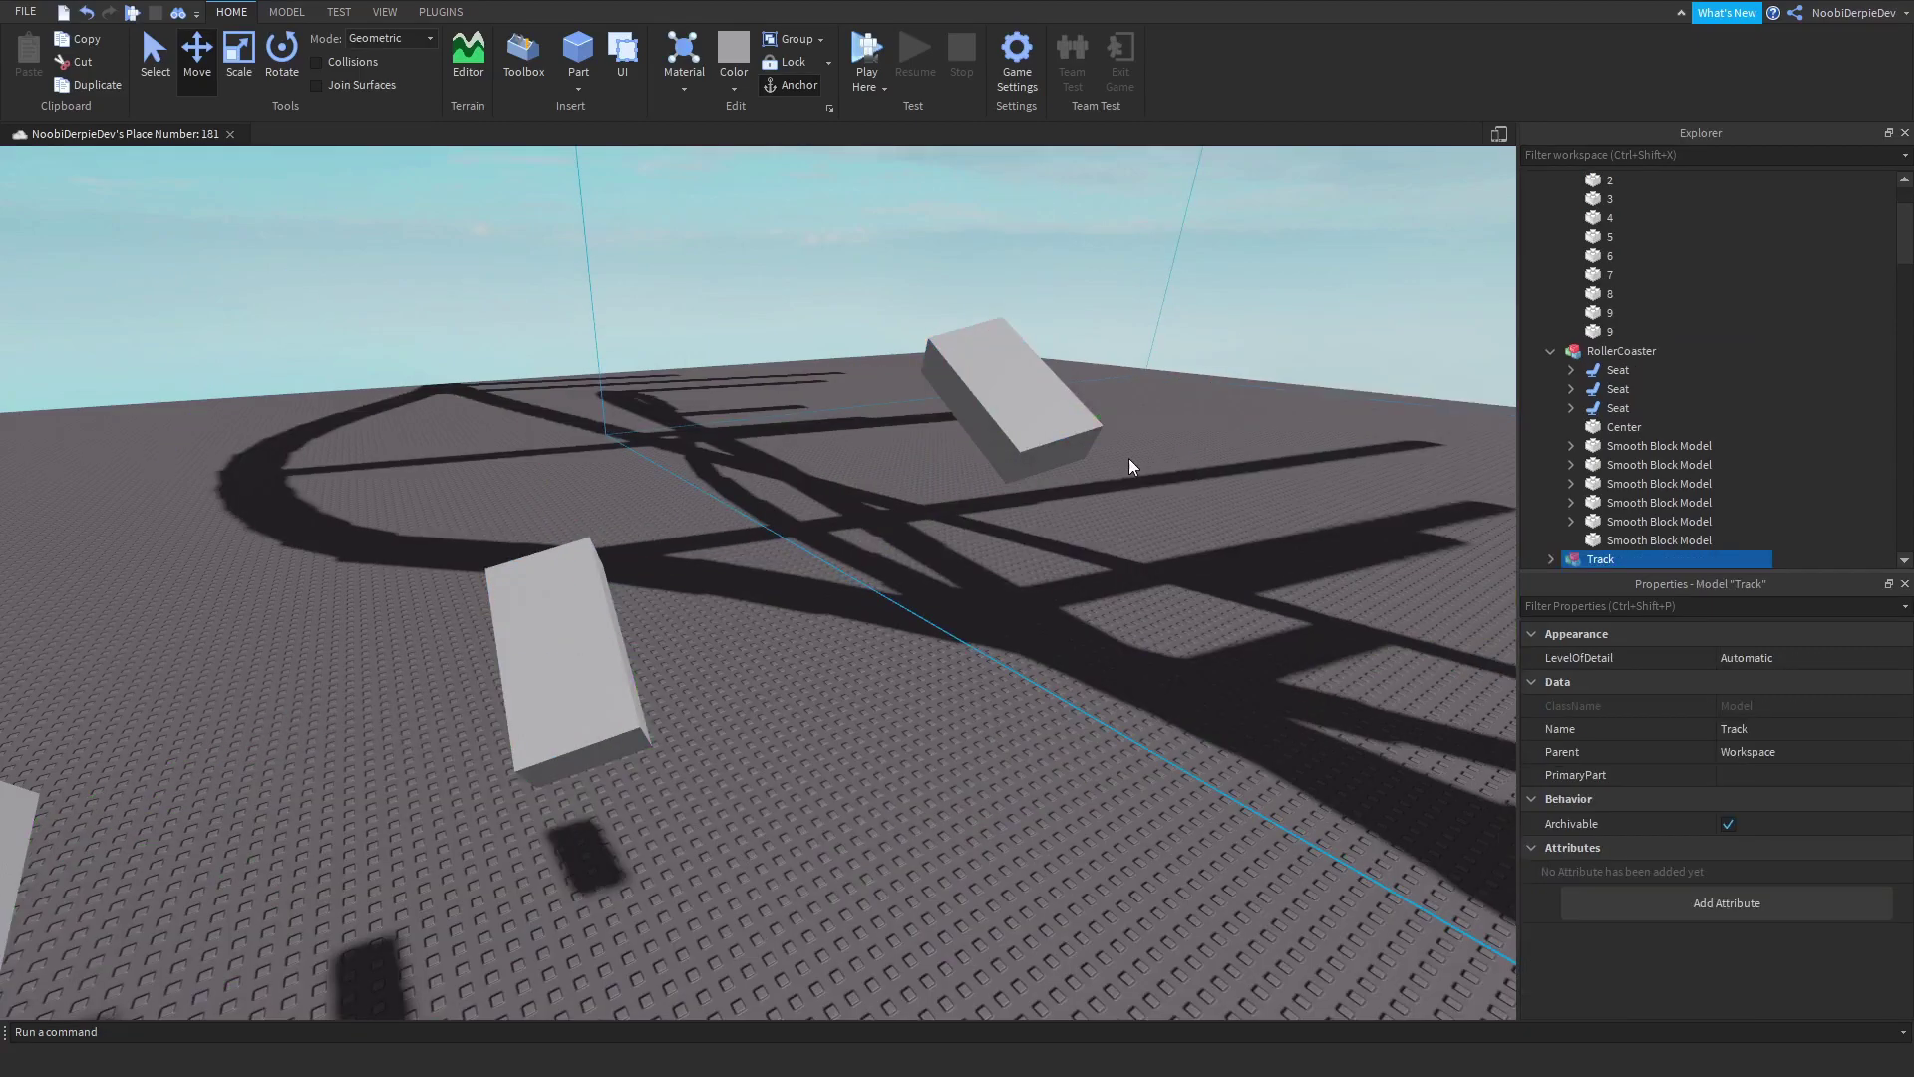
Step: Add waypoint 10 further up the track, rotate it to the curve, and start a play test
key(ctrl+z)
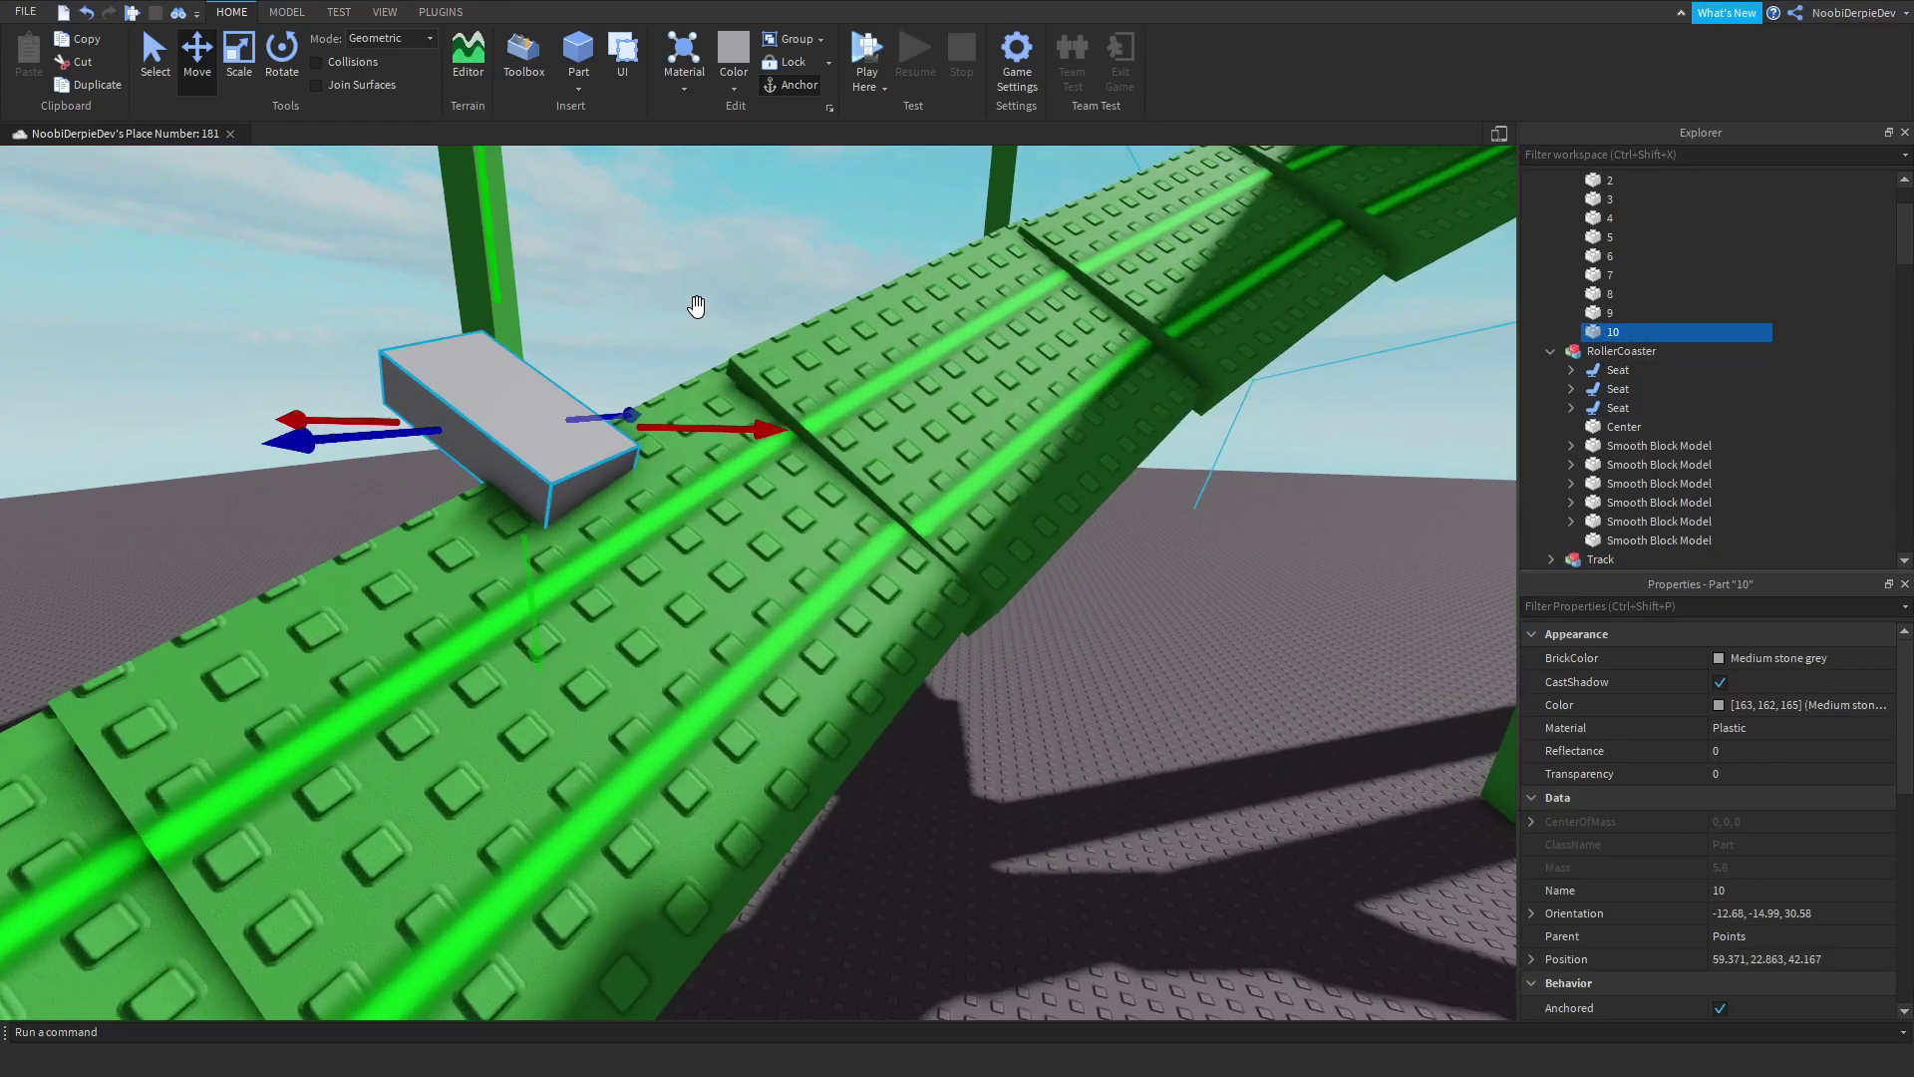
right_drag(599, 448, 240, 105)
drag(1047, 404, 1030, 481)
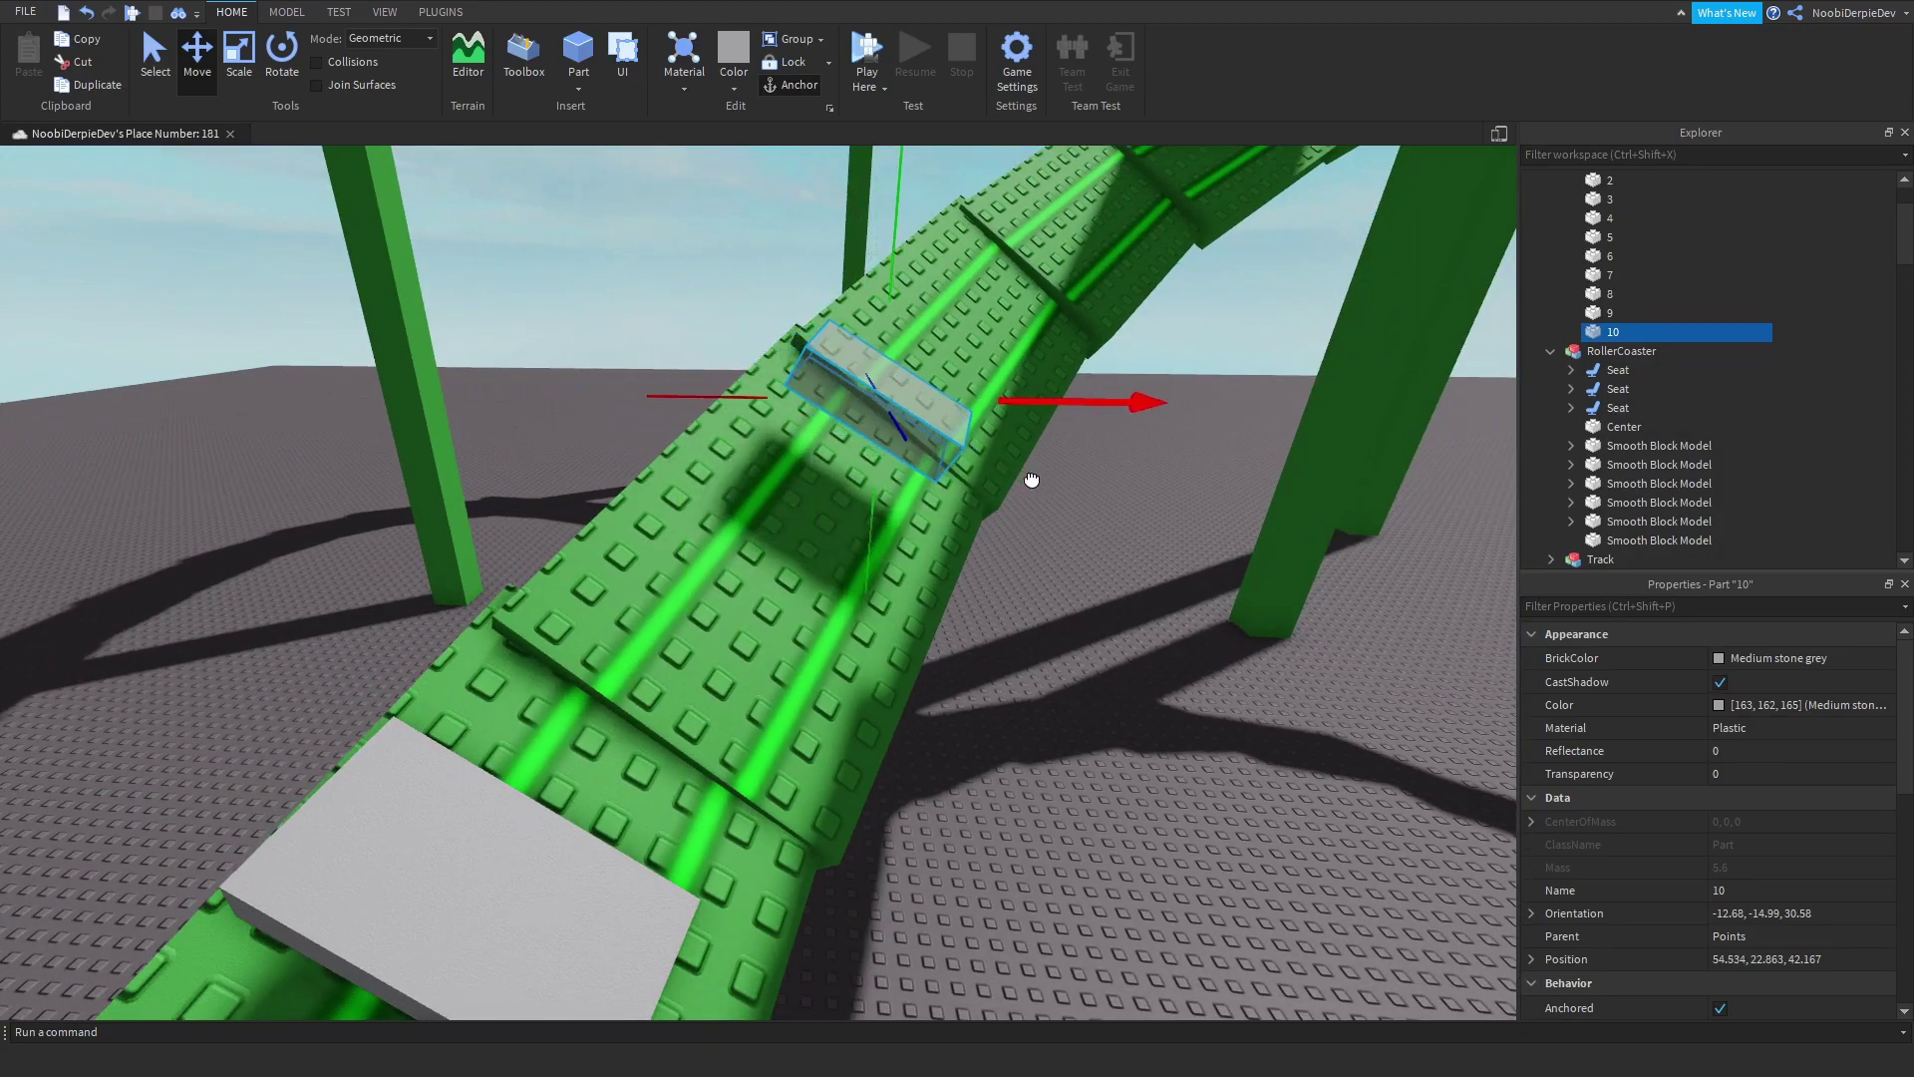
mouse_move(1029, 482)
right_down()
mouse_move(860, 434)
mouse_move(471, 145)
right_up()
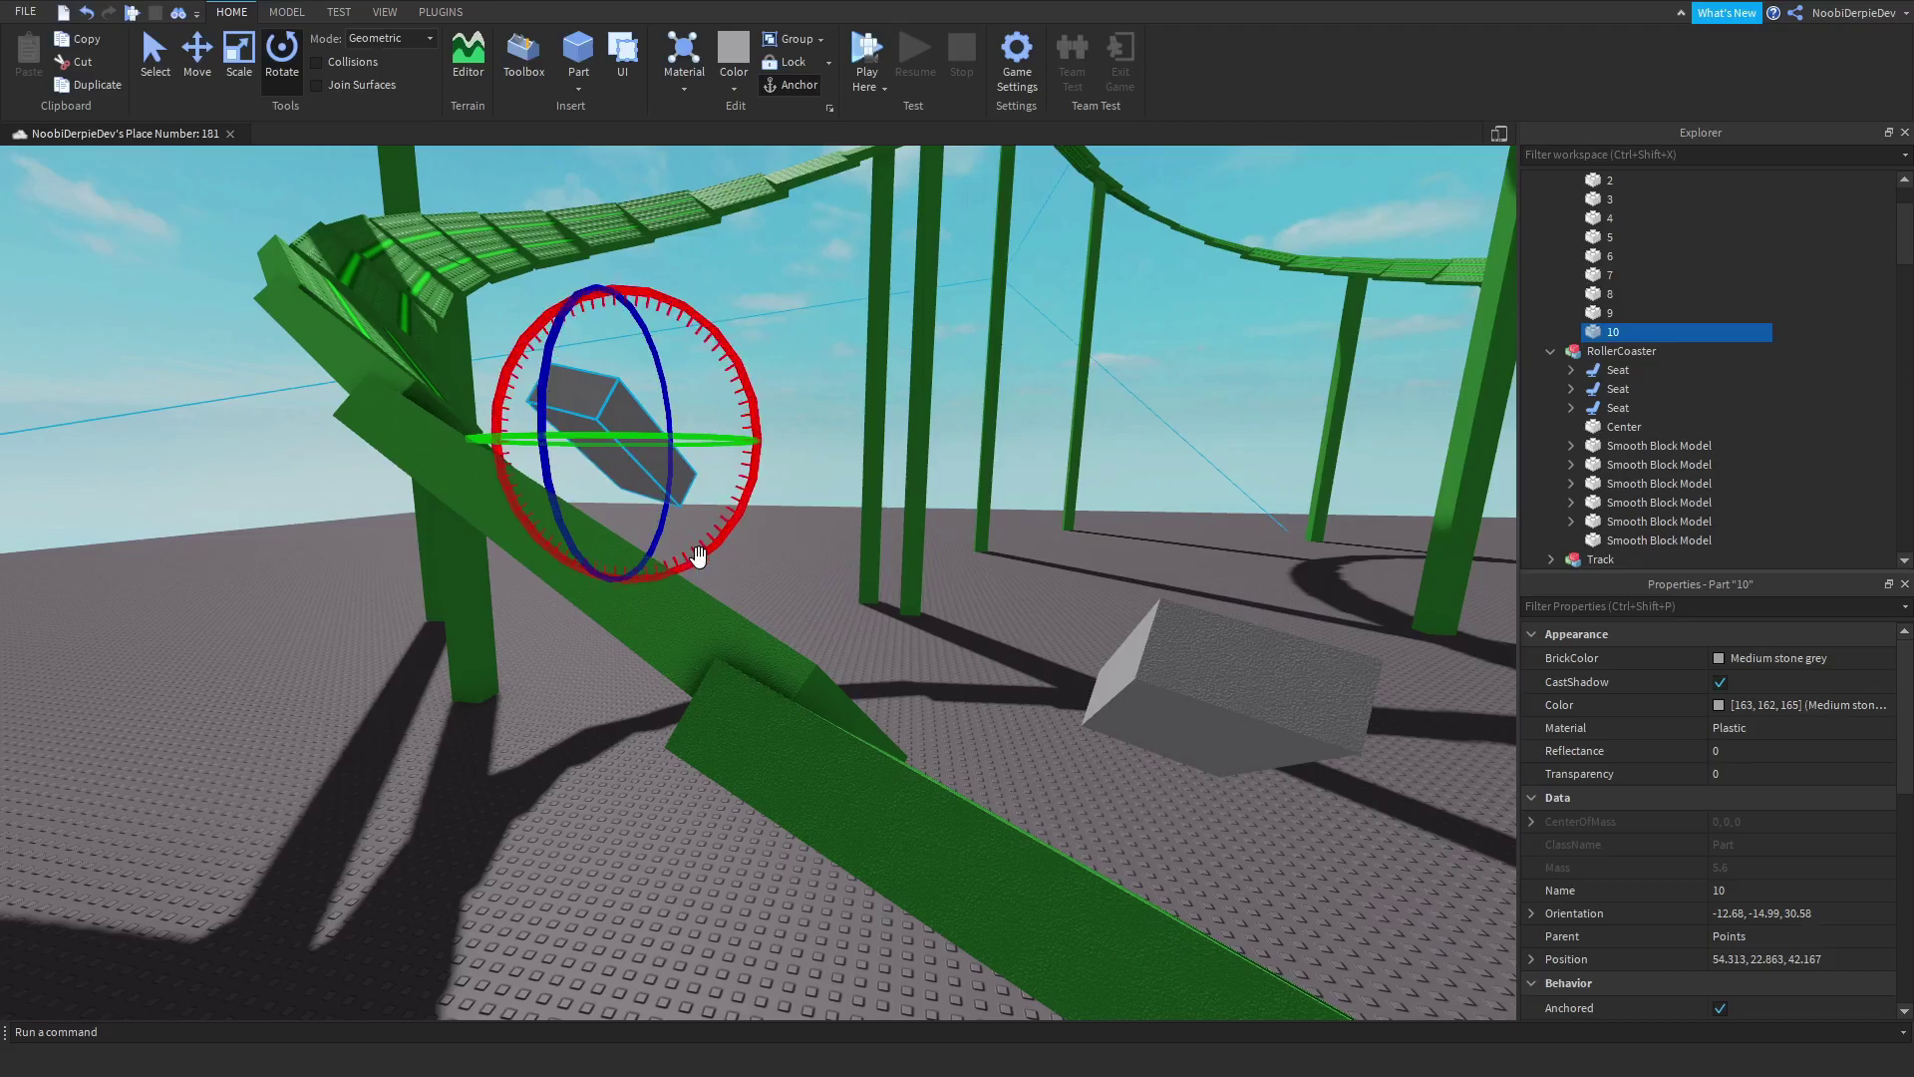
mouse_move(695, 557)
right_down()
mouse_move(801, 449)
mouse_move(783, 179)
right_up()
click(866, 60)
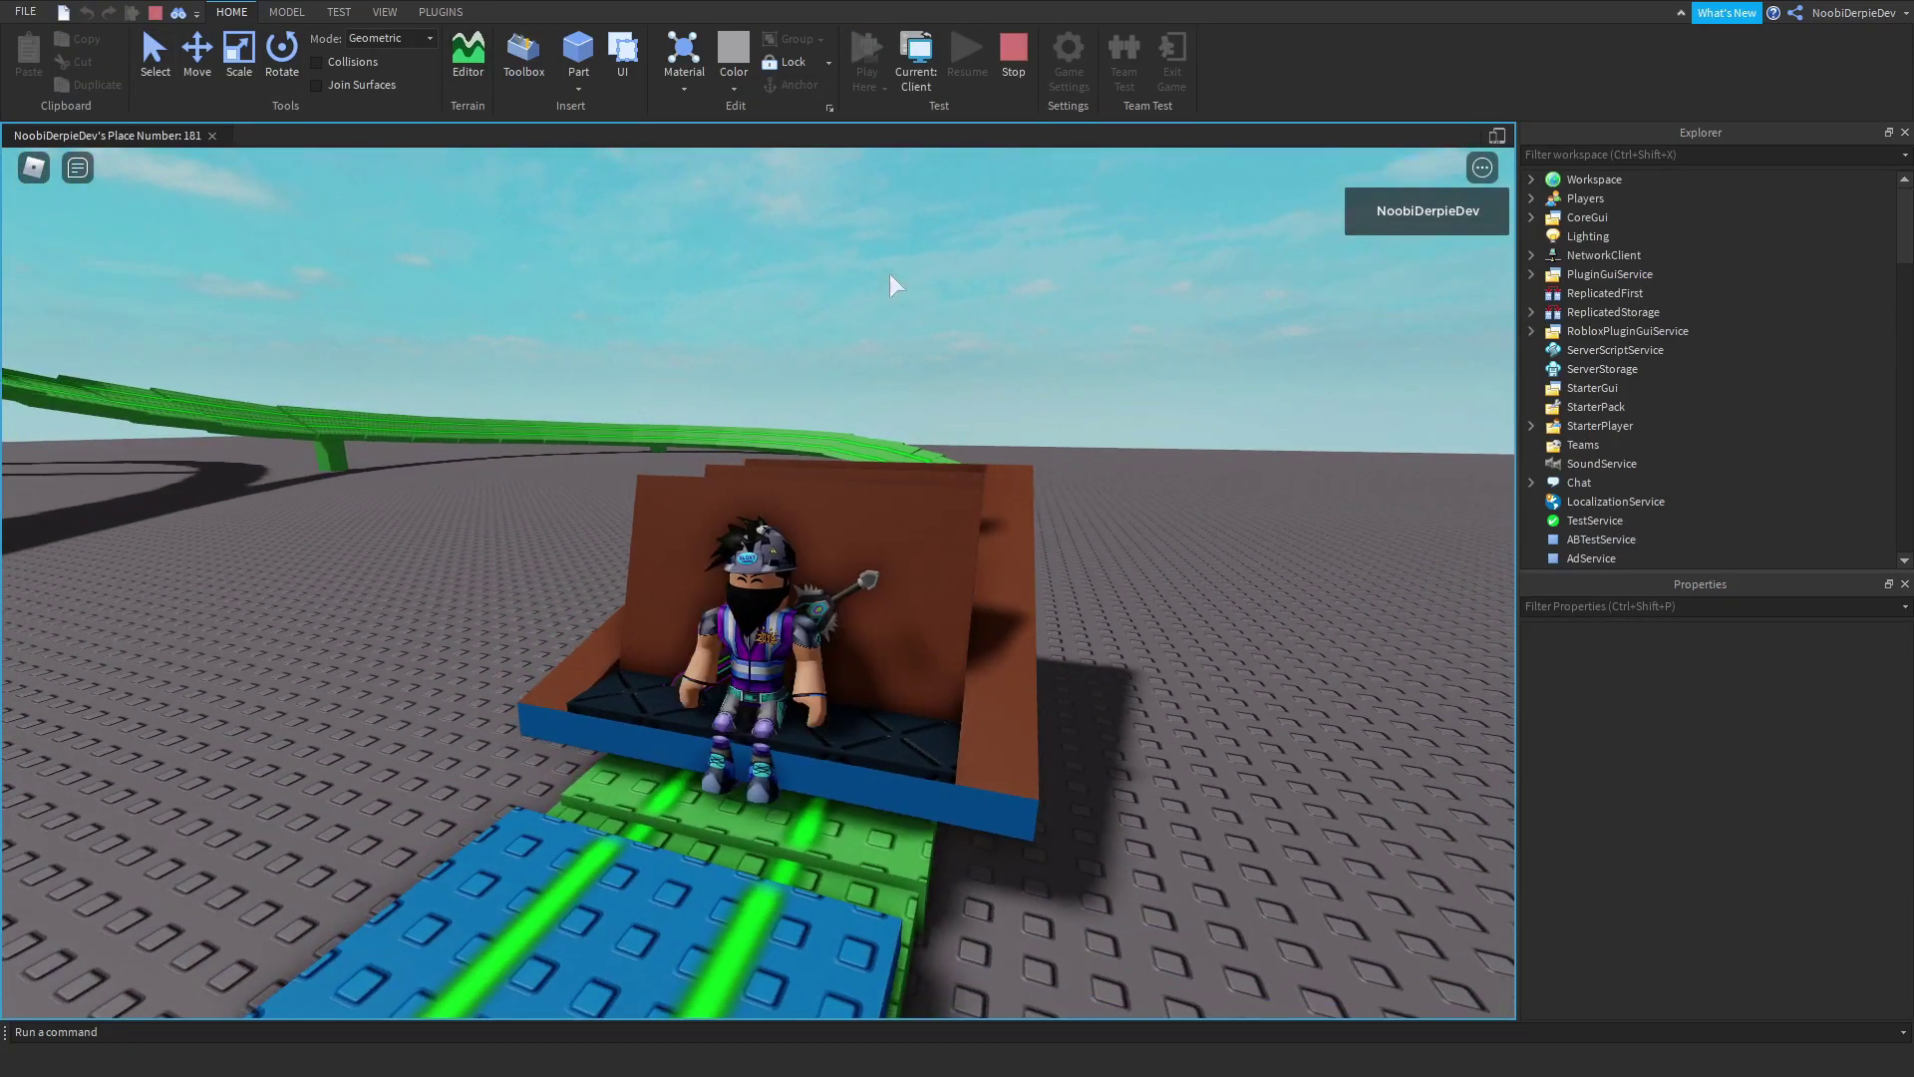
Step: Orbit the test camera around the character to watch the riding cart from overhead
right_drag(890, 274, 888, 269)
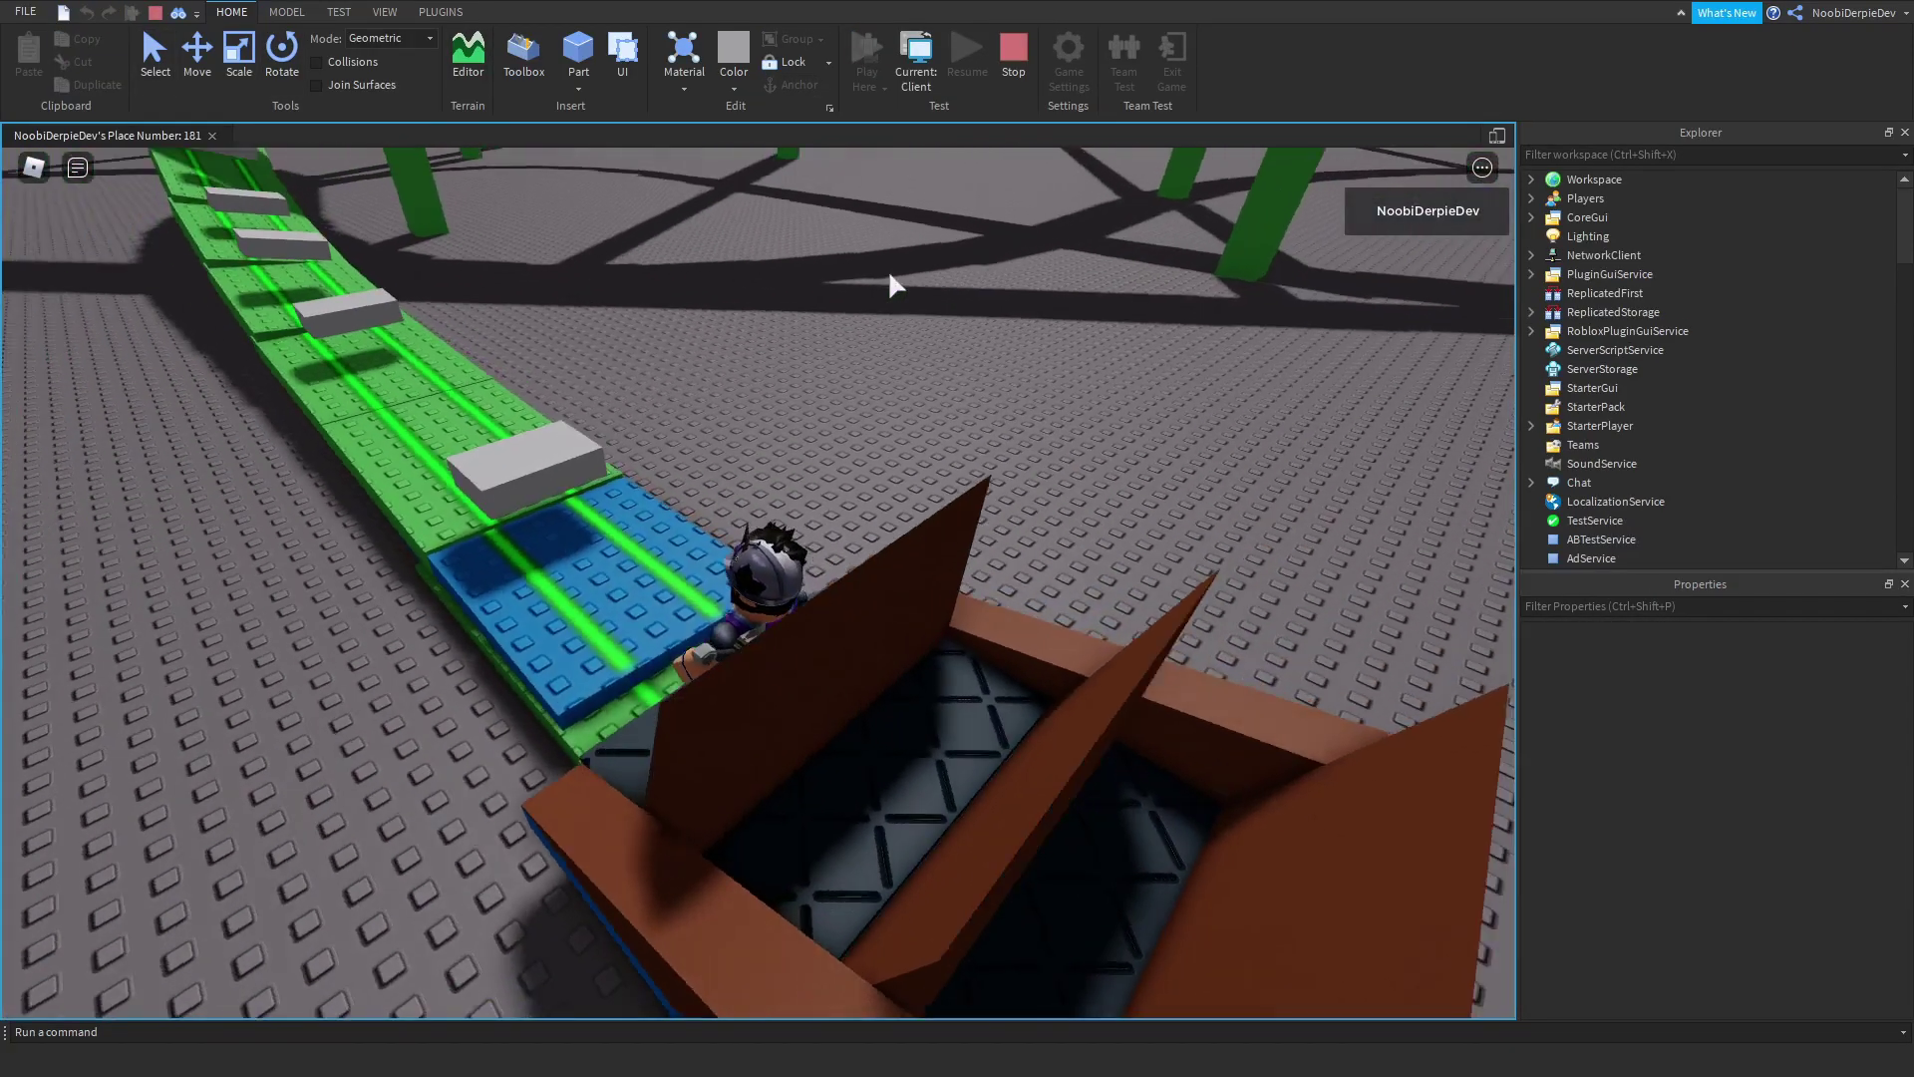
scroll(890, 271, up, 5)
scroll(757, 579, down, 5)
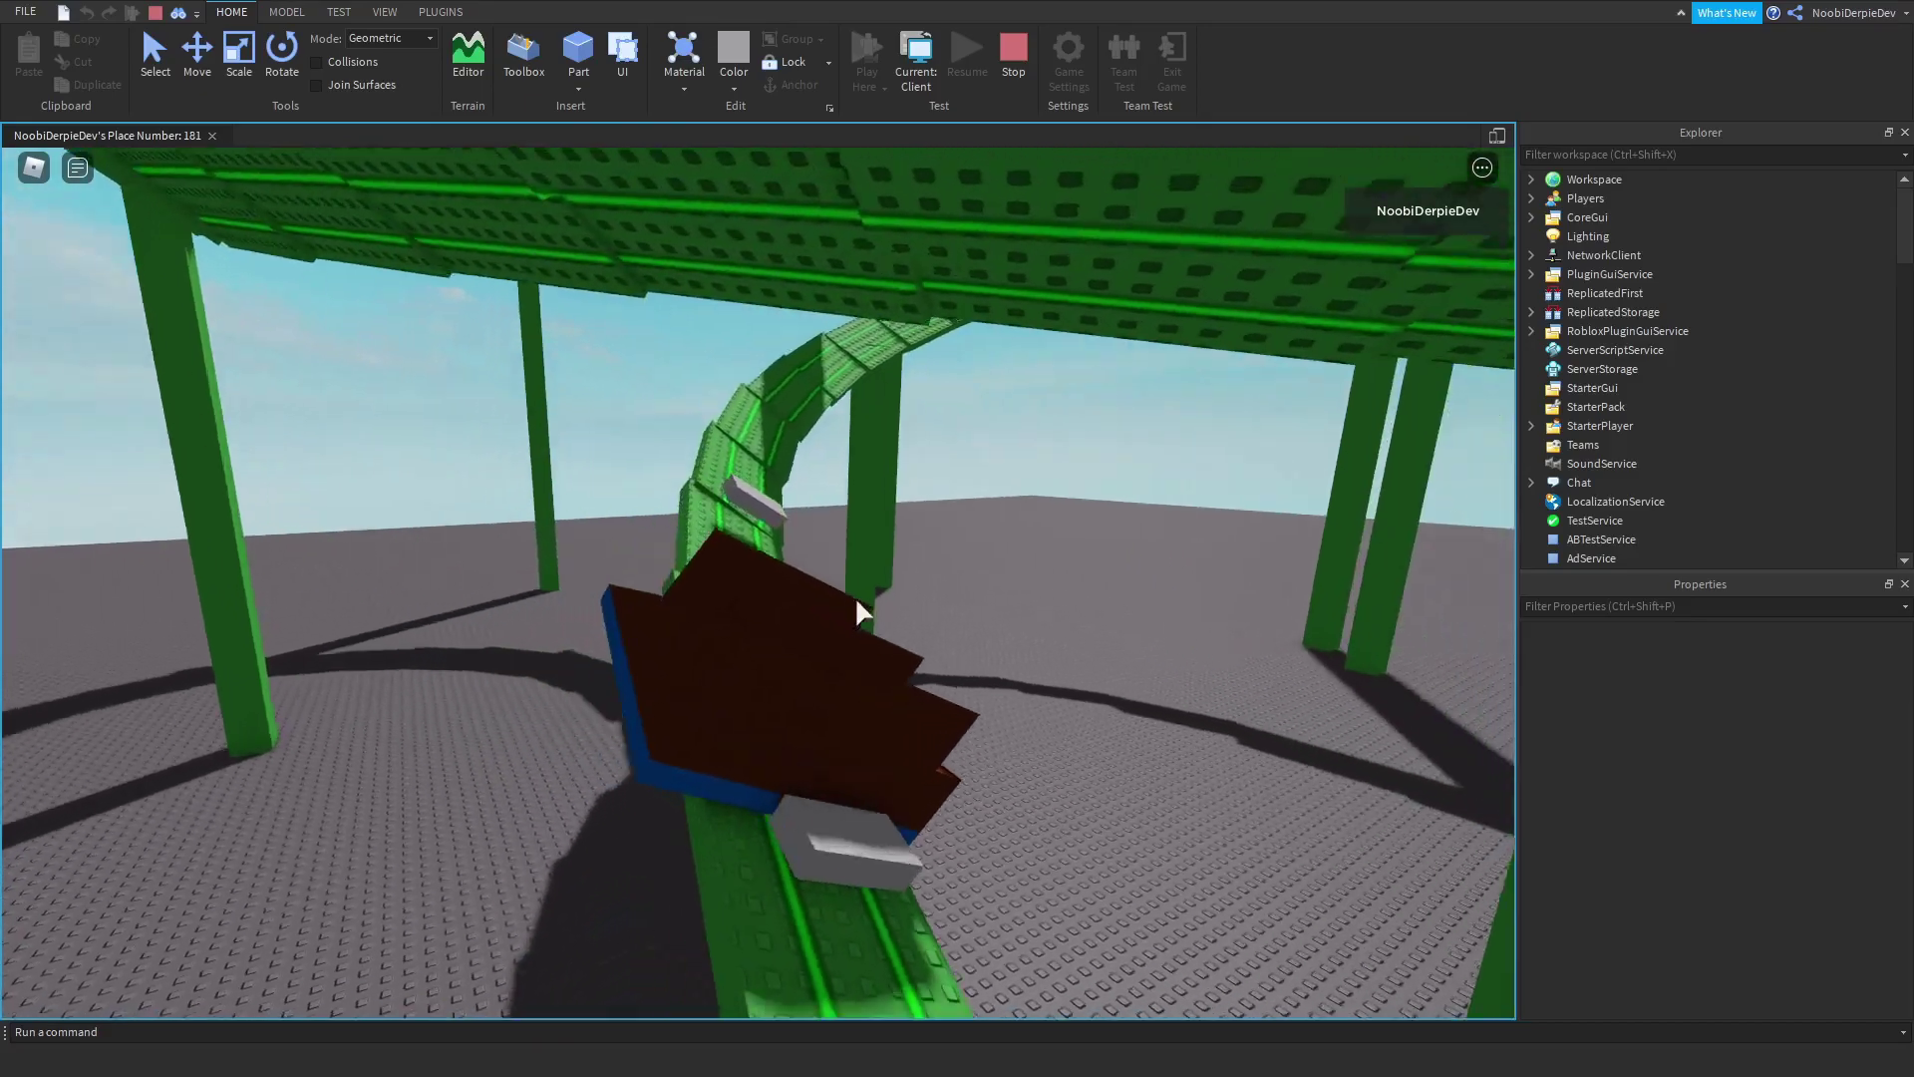
scroll(862, 611, down, 8)
right_drag(861, 611, 855, 597)
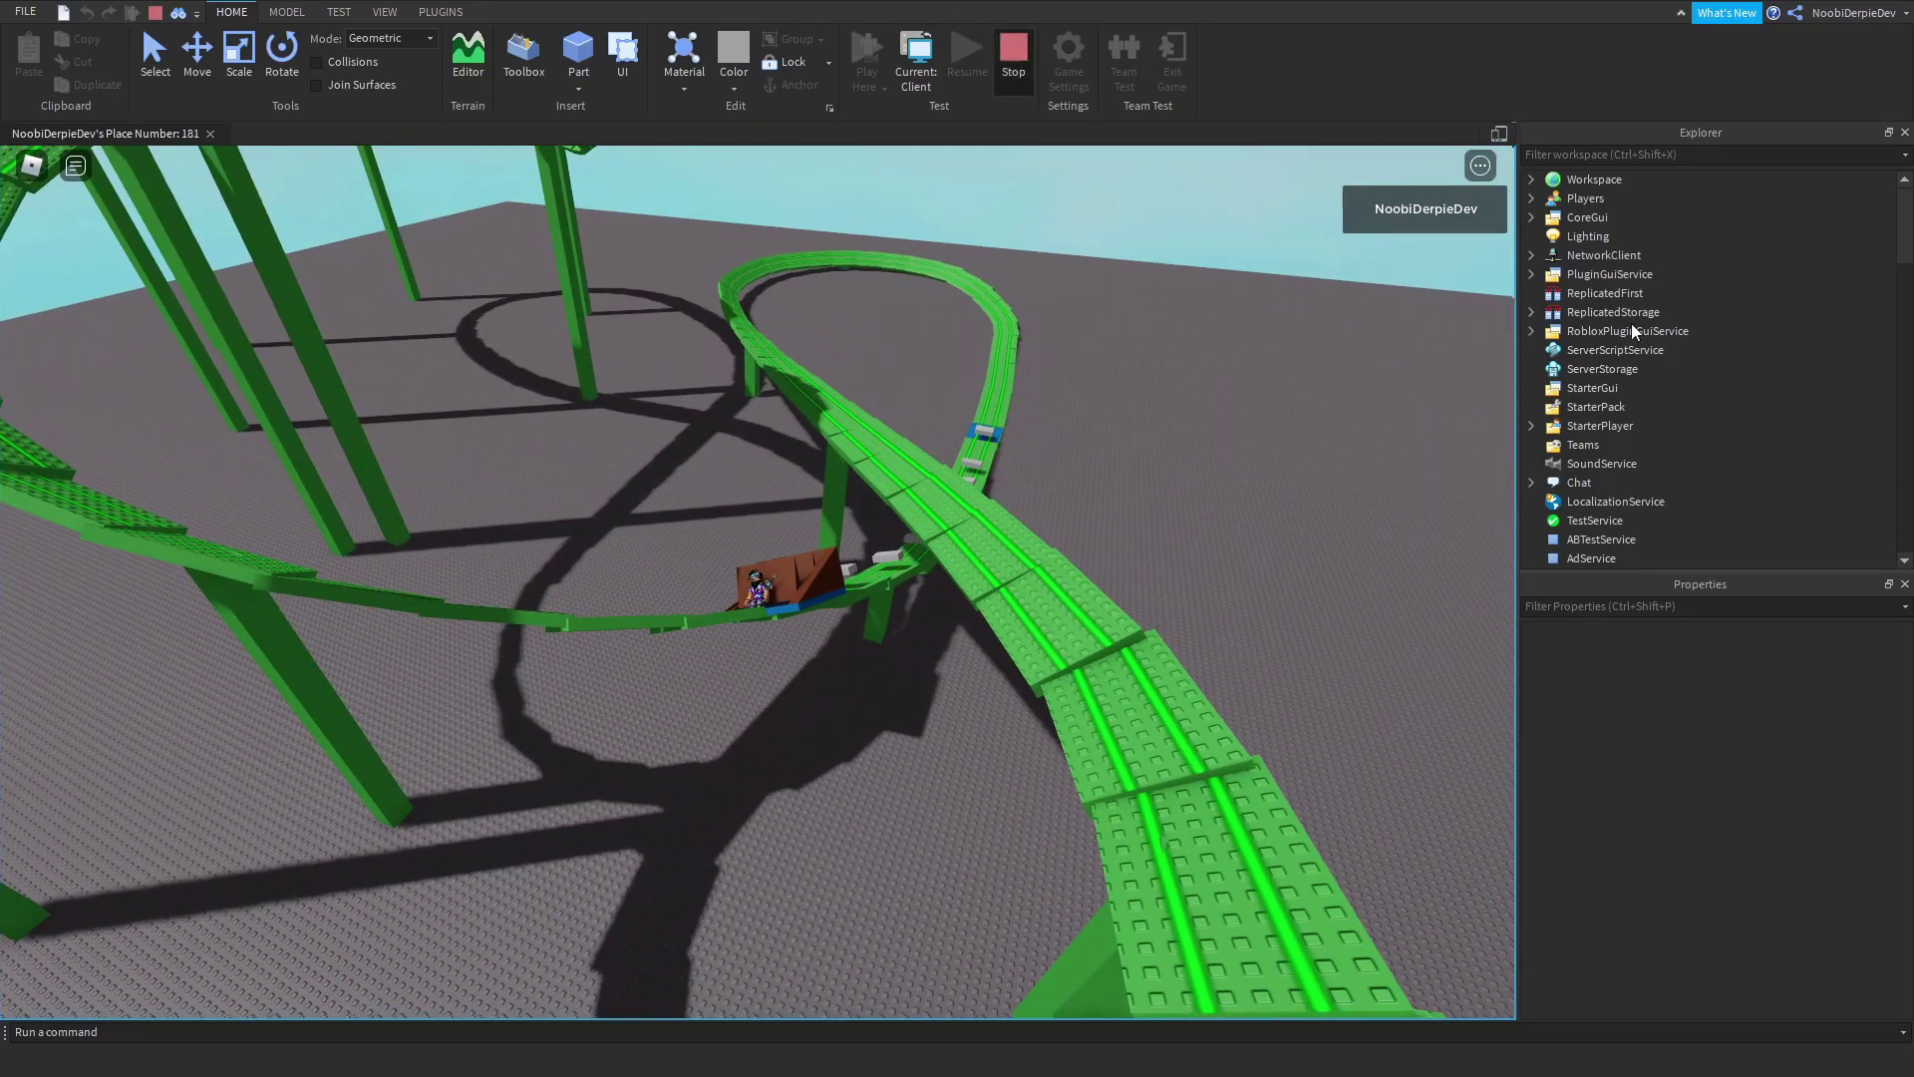
Step: Stop the test and set Transparency to 1 on all ten waypoints
key(shift+F5)
click(1575, 234)
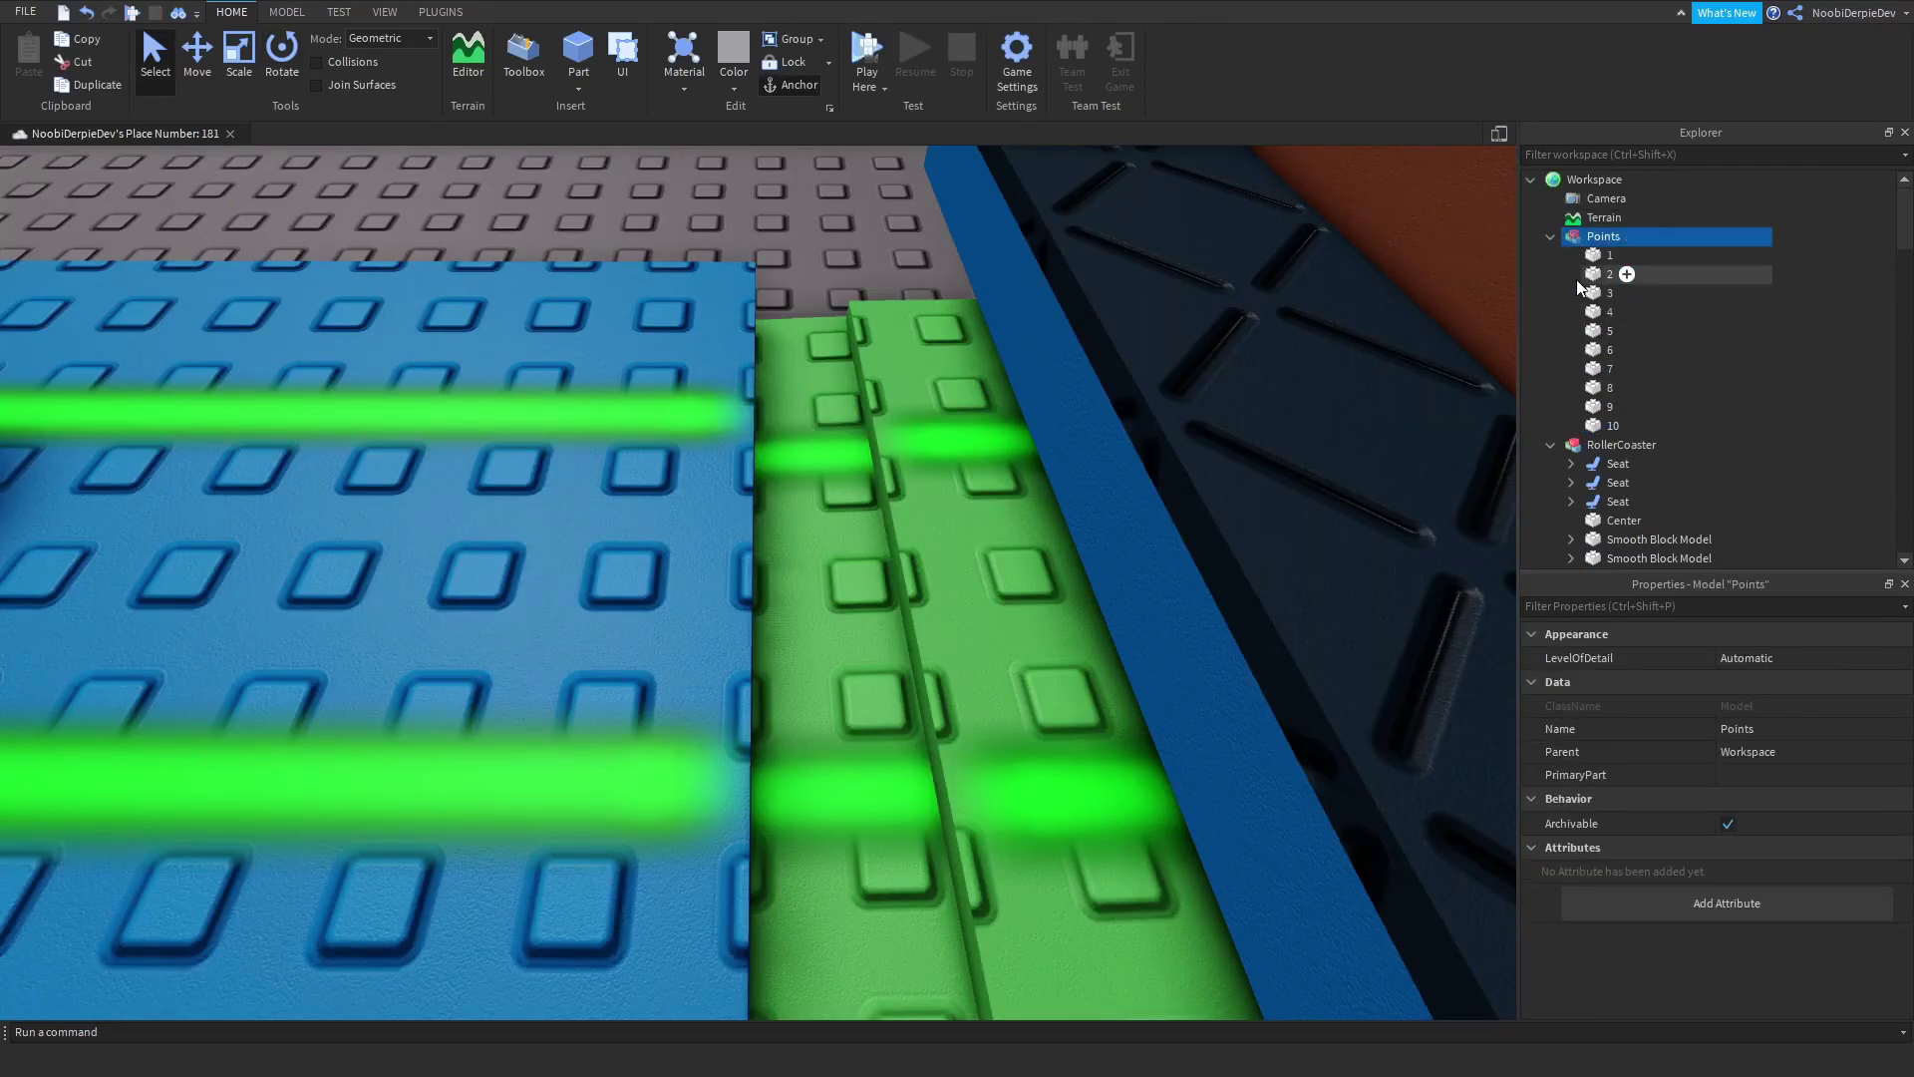
click(1609, 255)
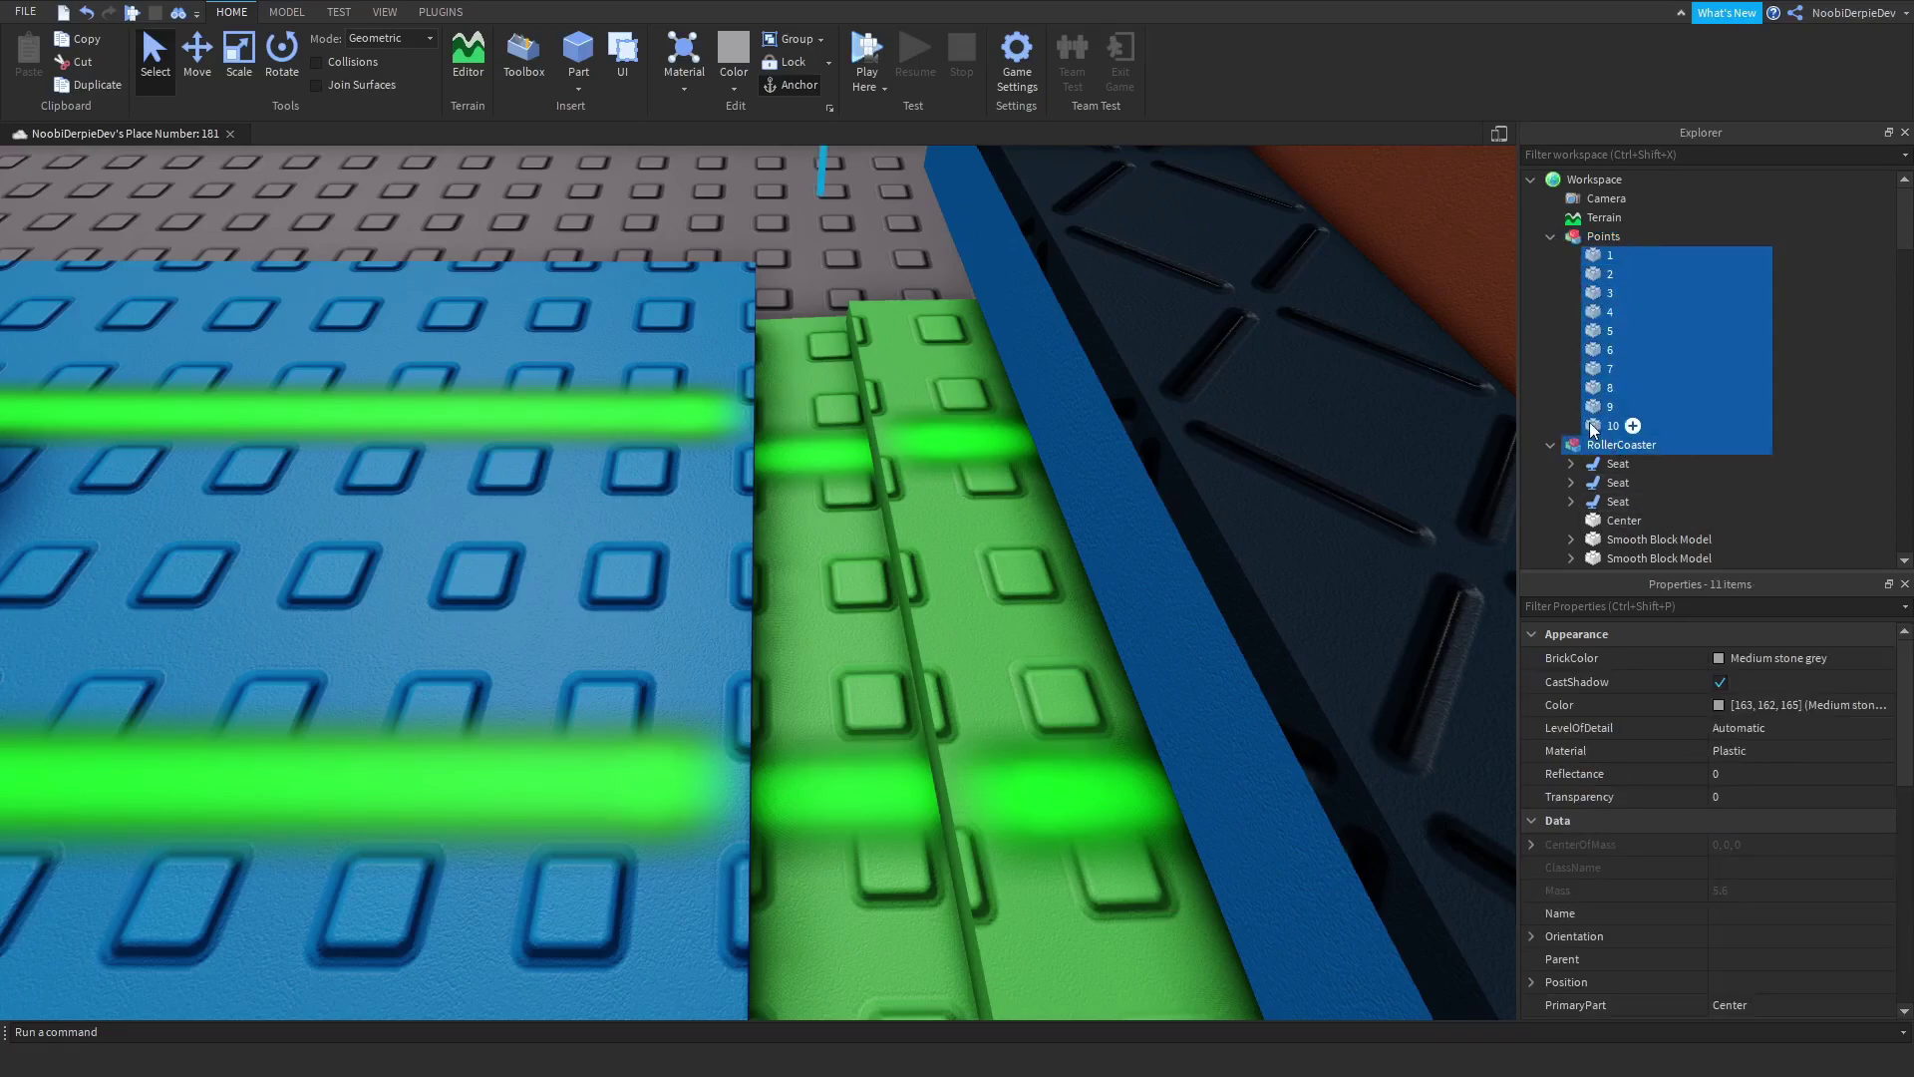
click(1721, 774)
text(1)
key(Return)
middle_drag(1101, 598, 1102, 481)
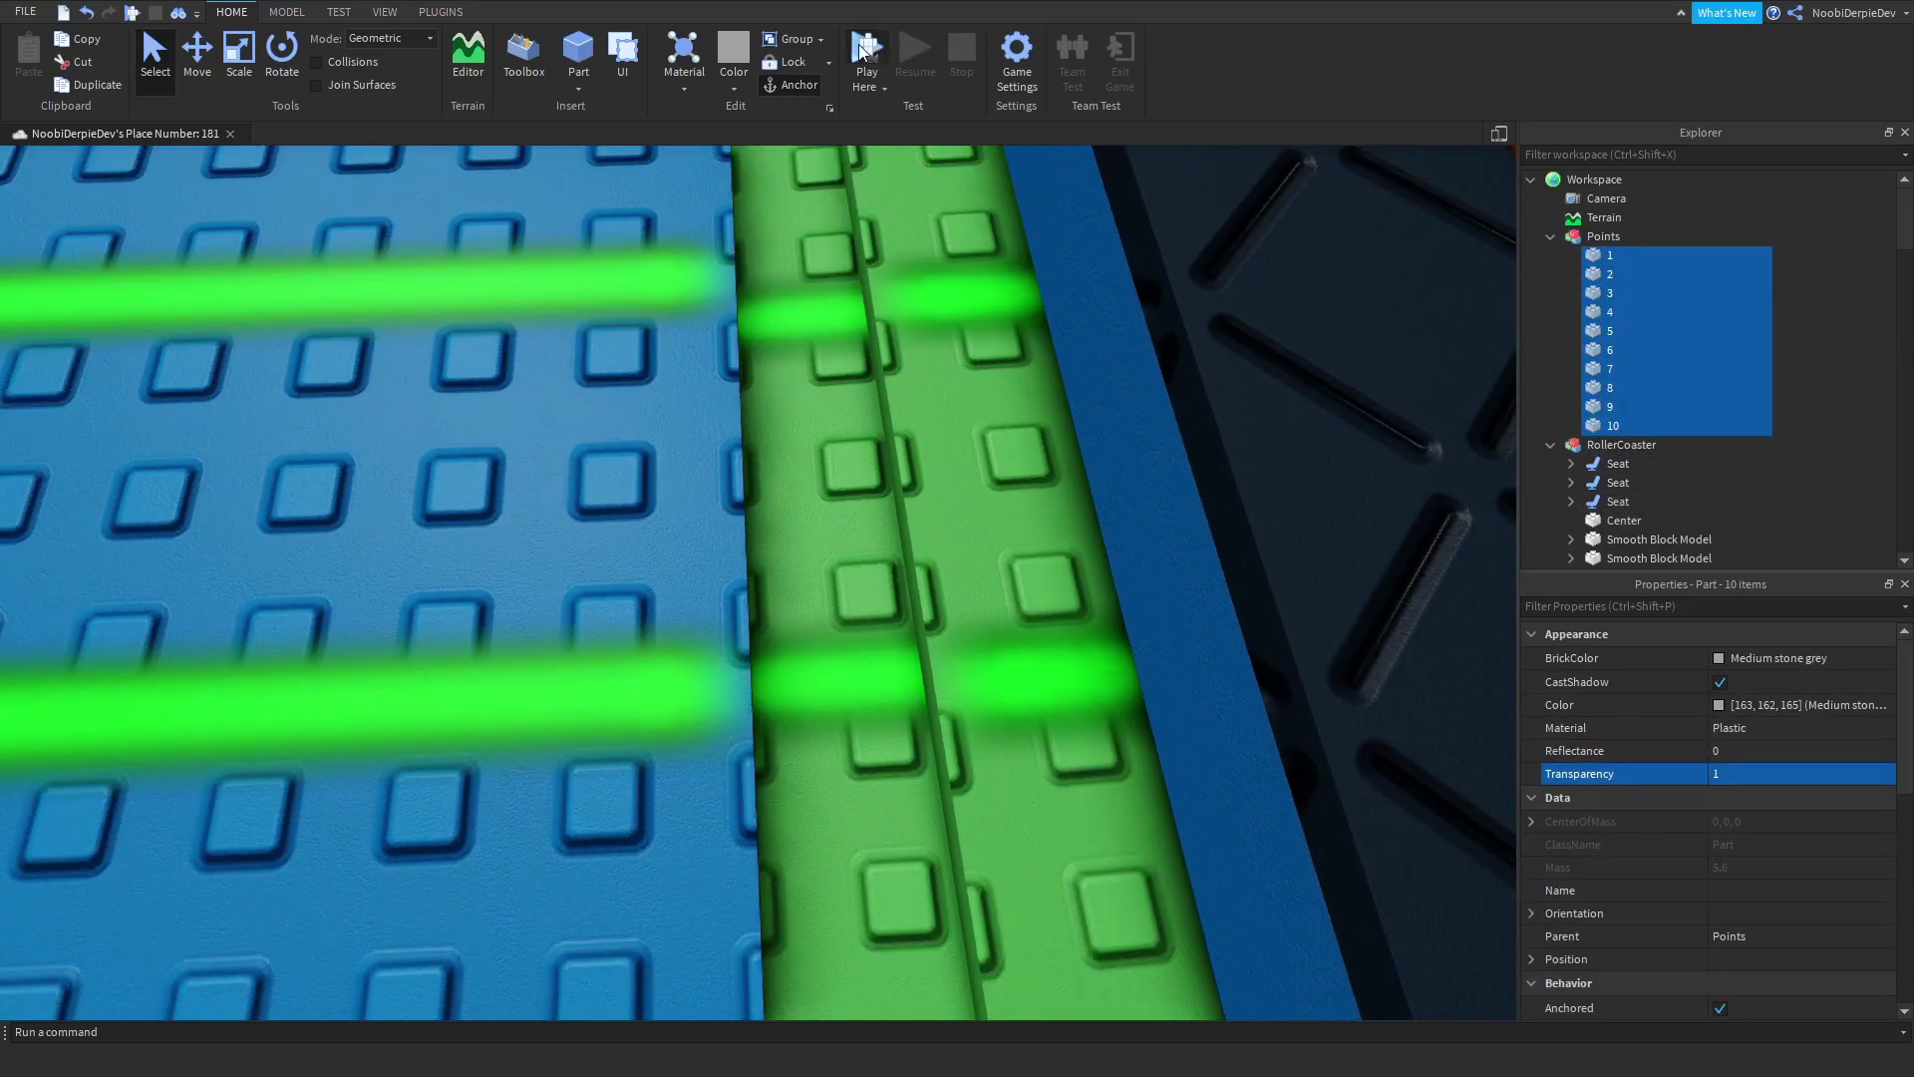
Step: Play-test again, orbiting the camera to follow the cart along the track
click(867, 48)
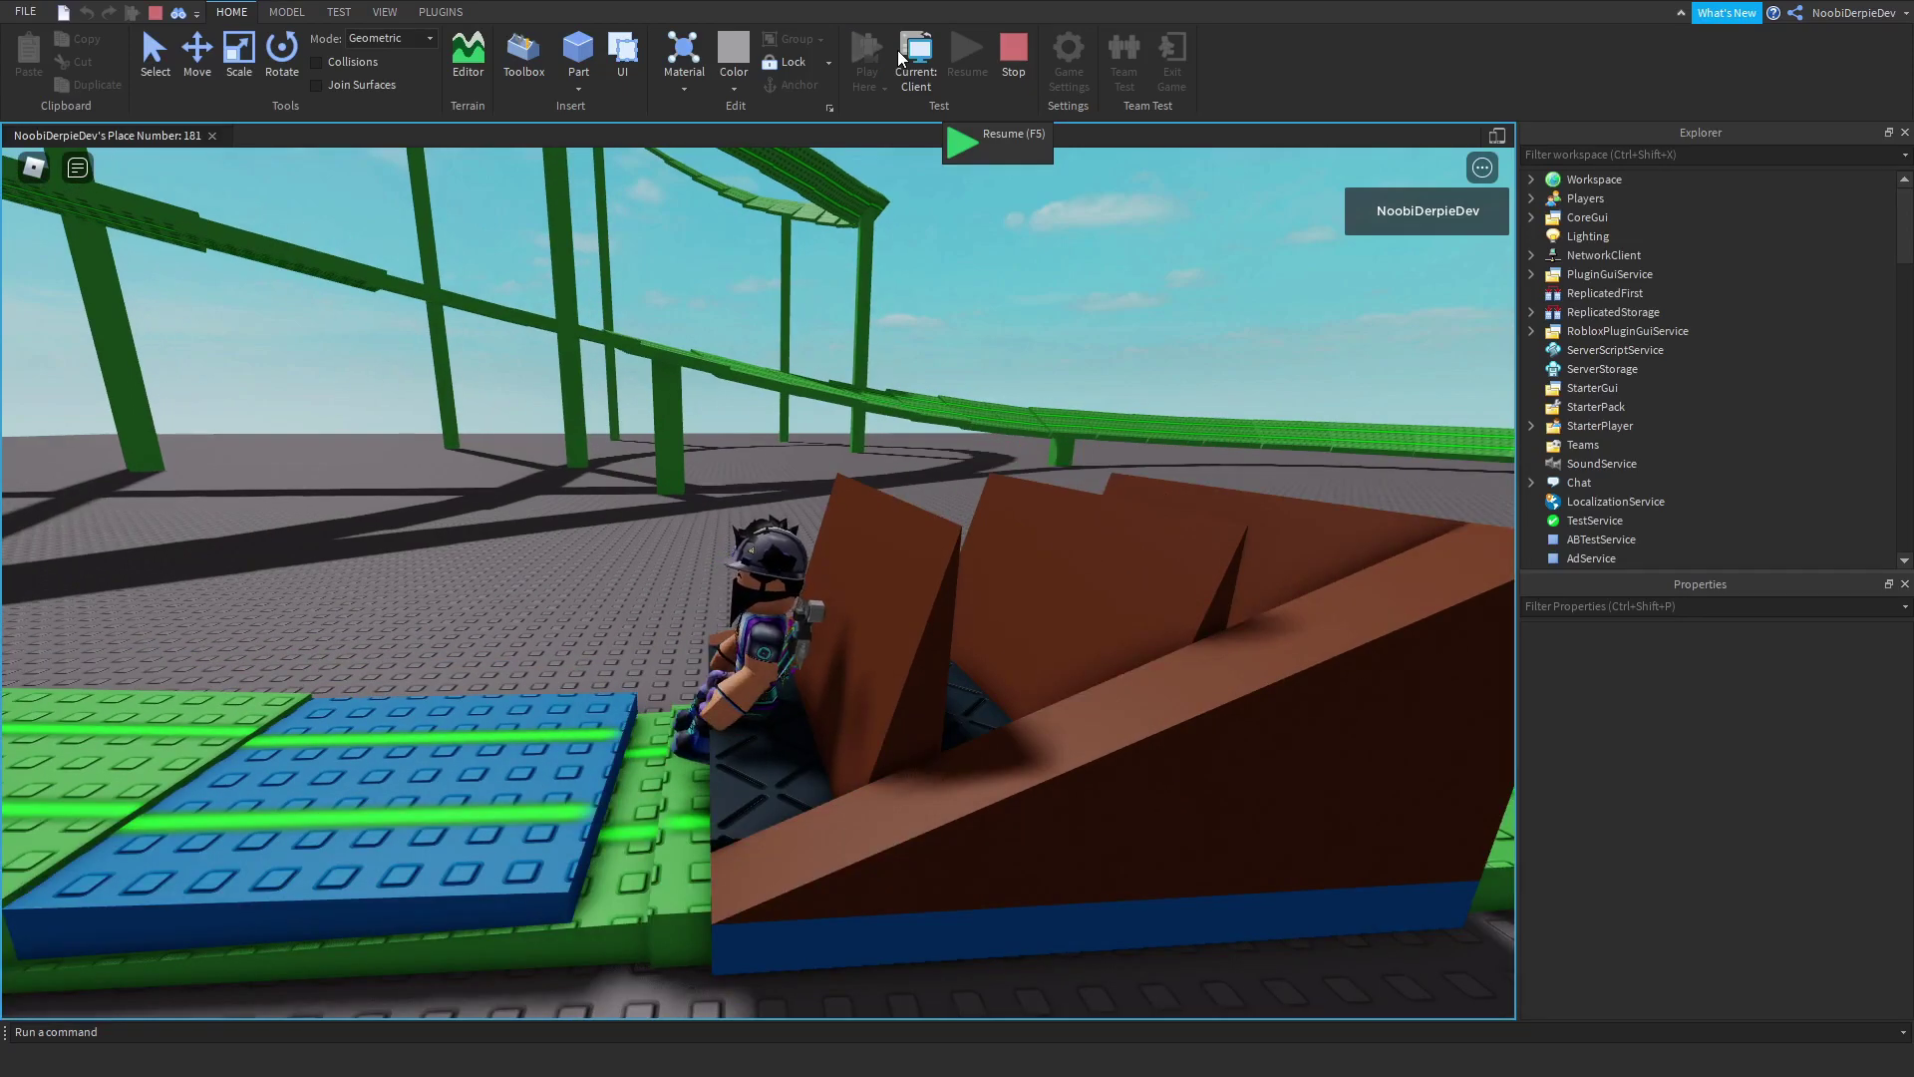
right_drag(1212, 225, 1076, 443)
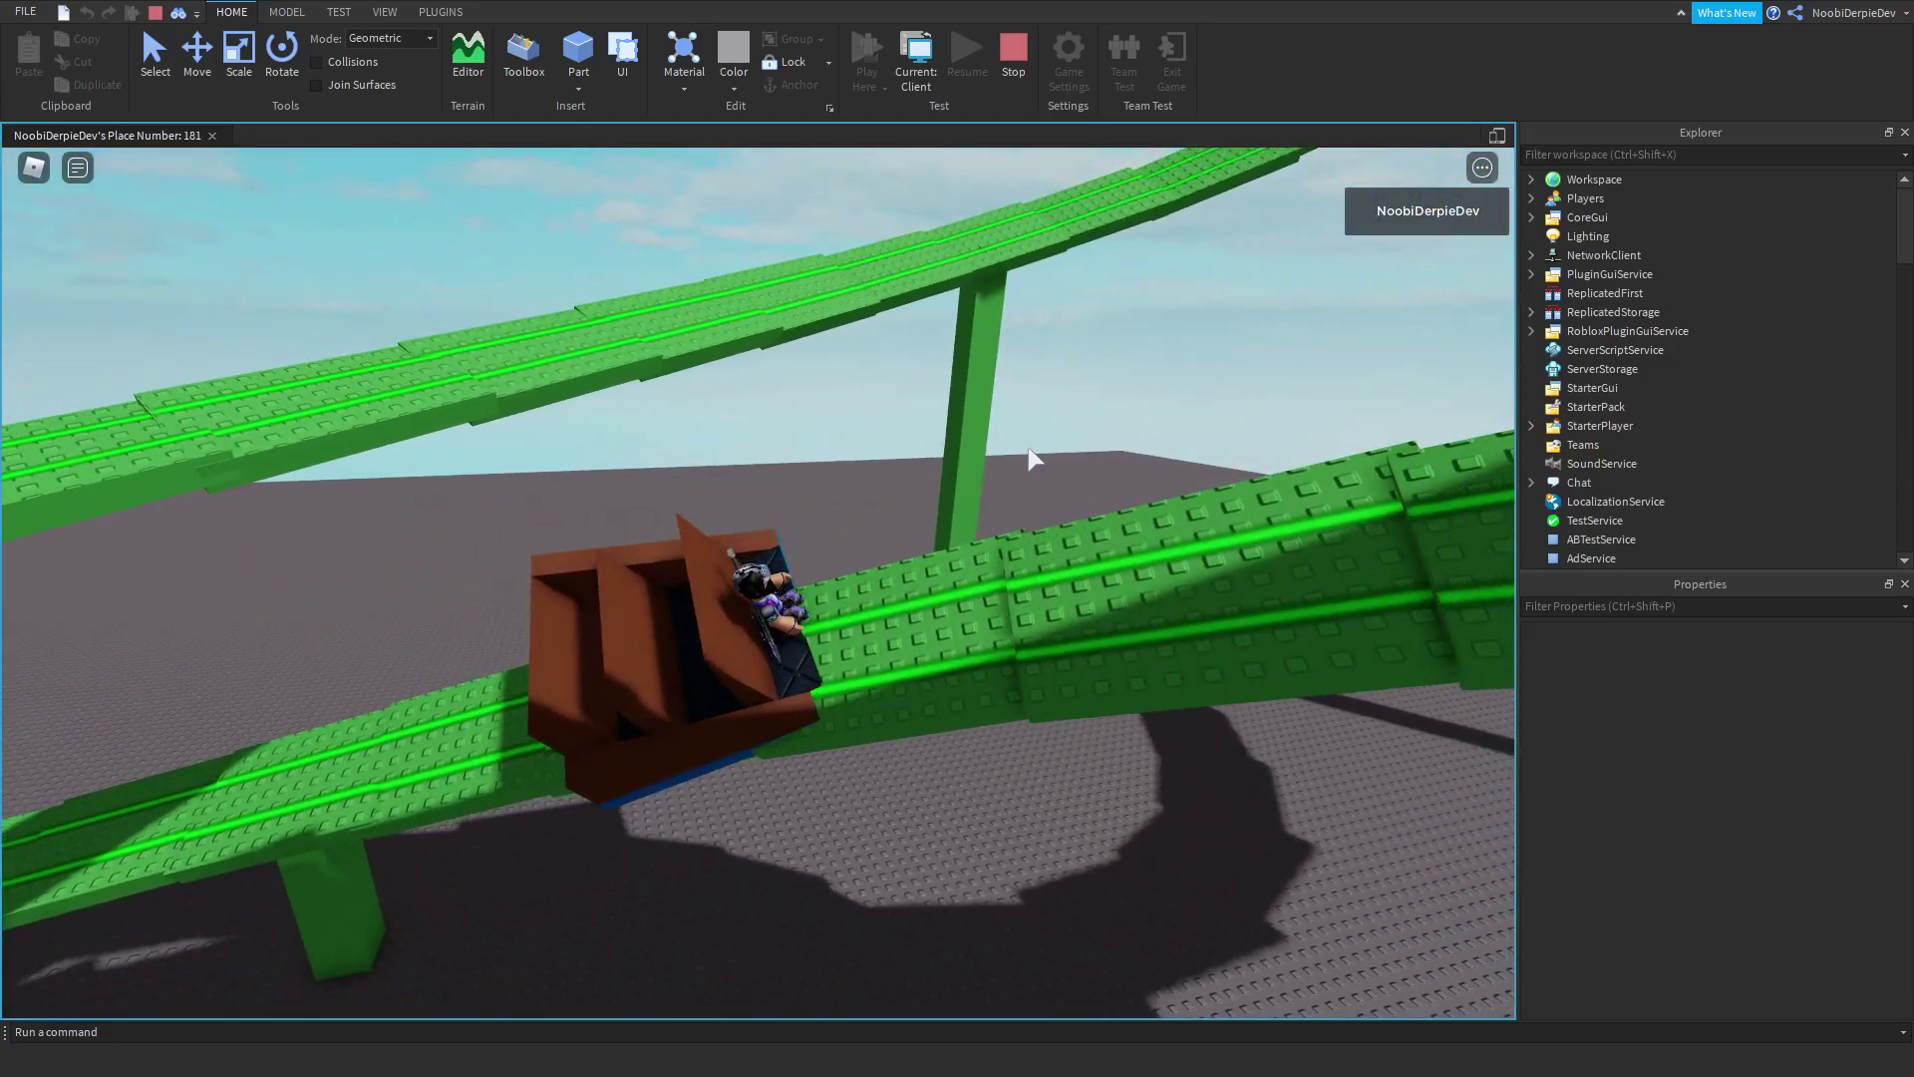
right_drag(1033, 440, 812, 444)
scroll(812, 443, down, 5)
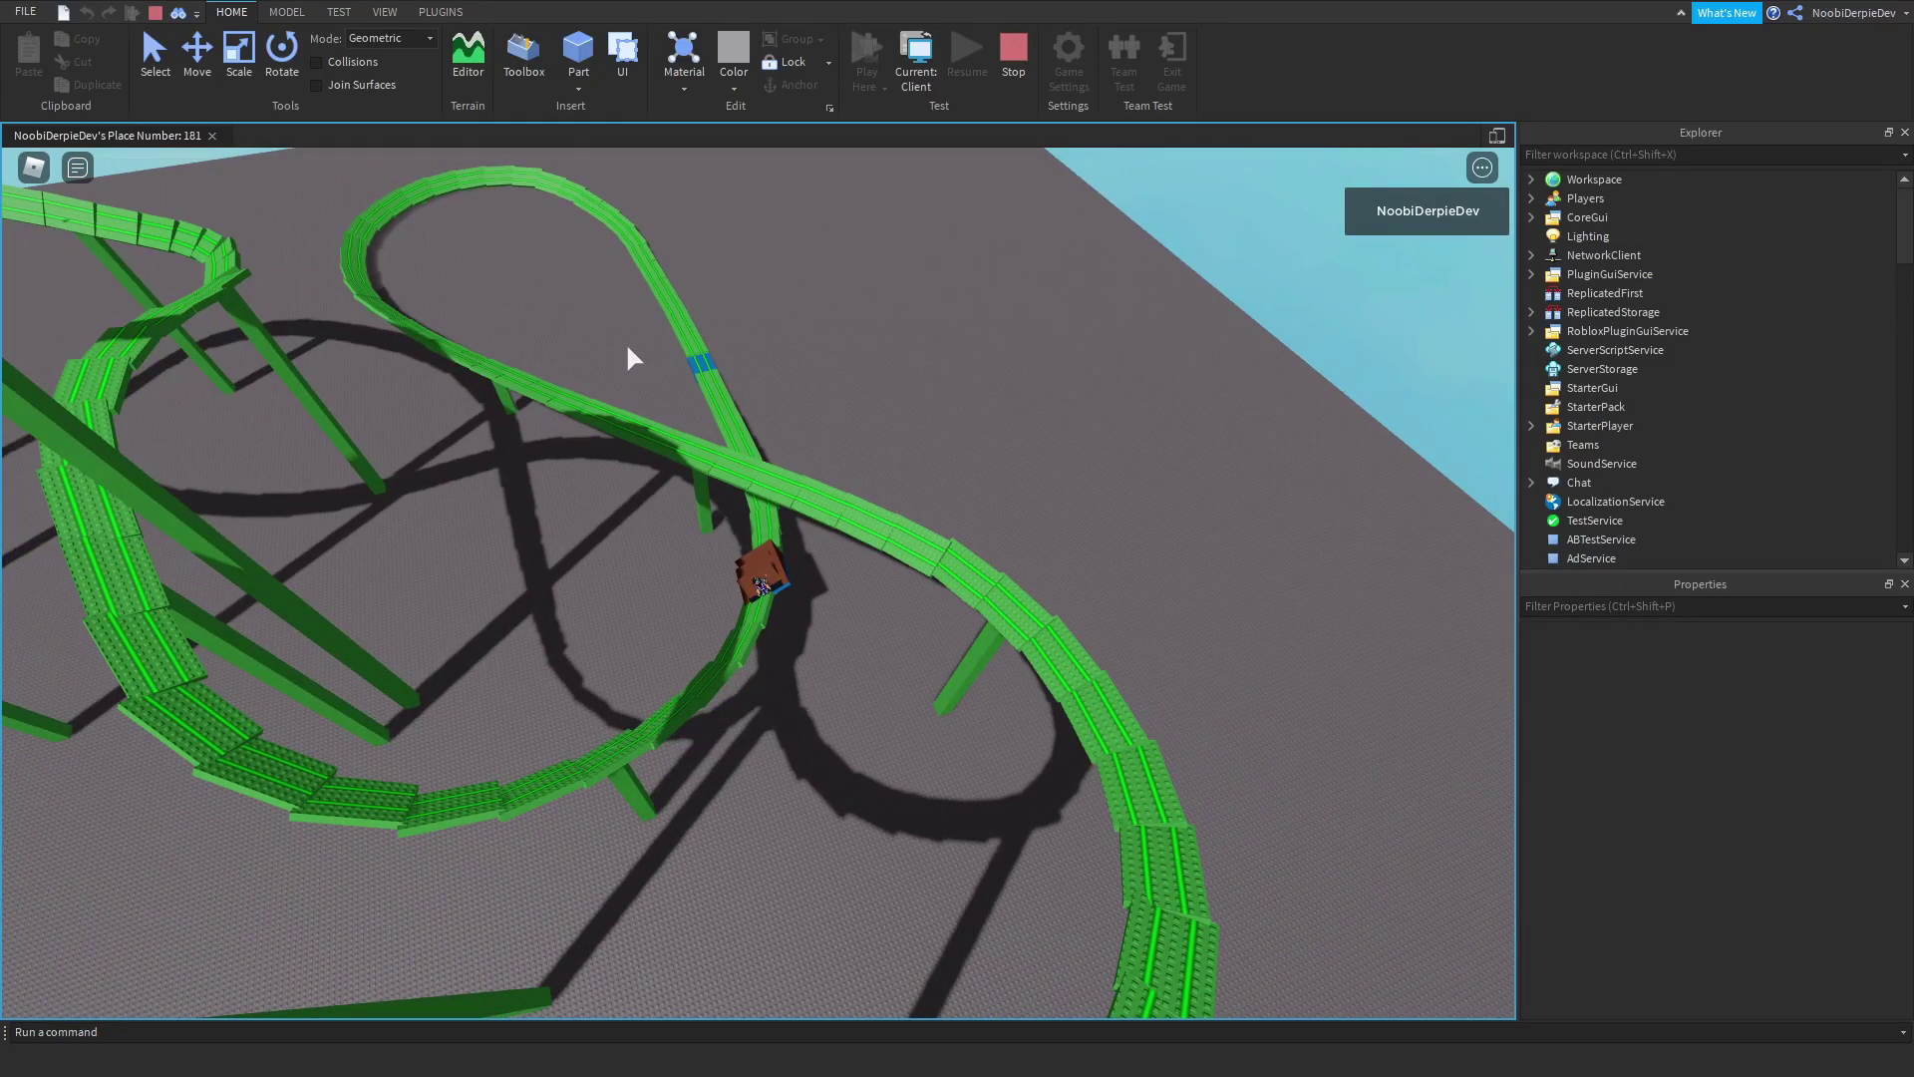
right_drag(627, 343, 684, 393)
scroll(683, 394, up, 8)
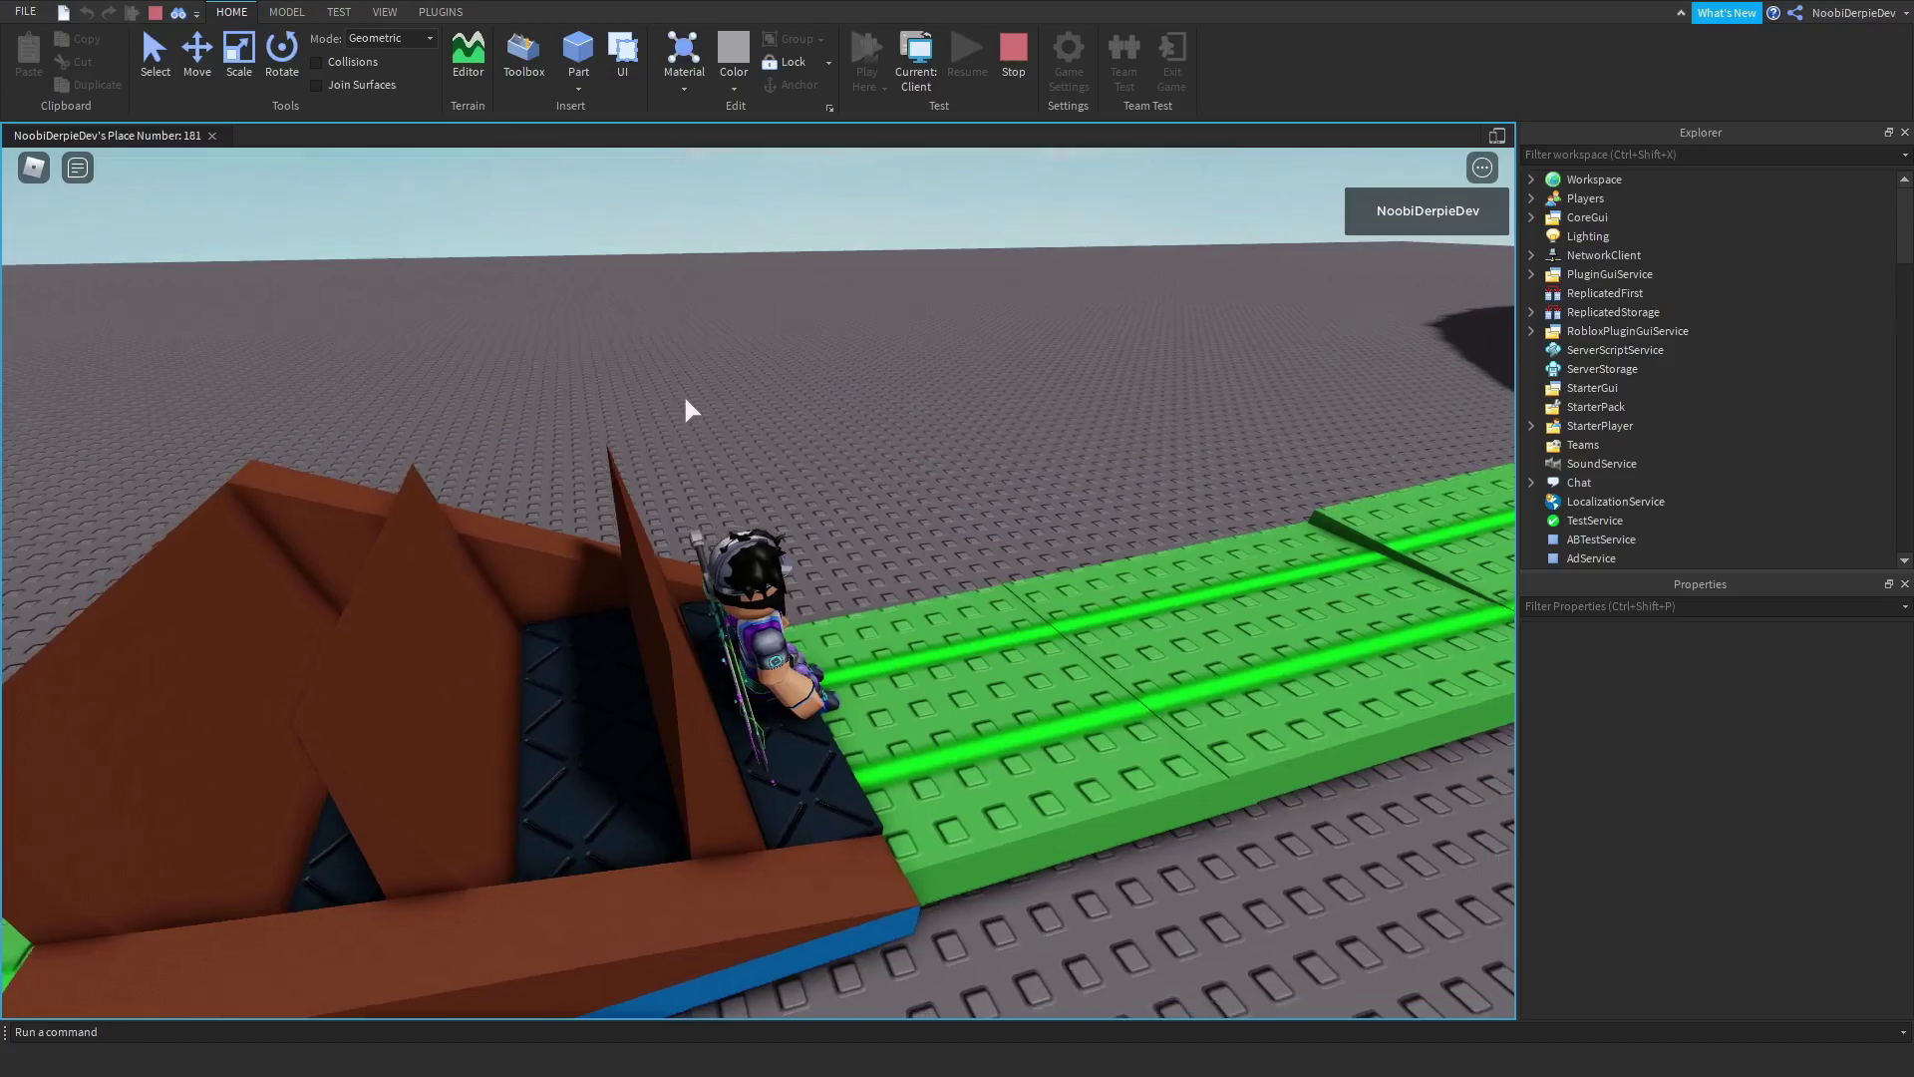
right_drag(683, 394, 798, 619)
scroll(684, 394, down, 5)
scroll(798, 619, down, 5)
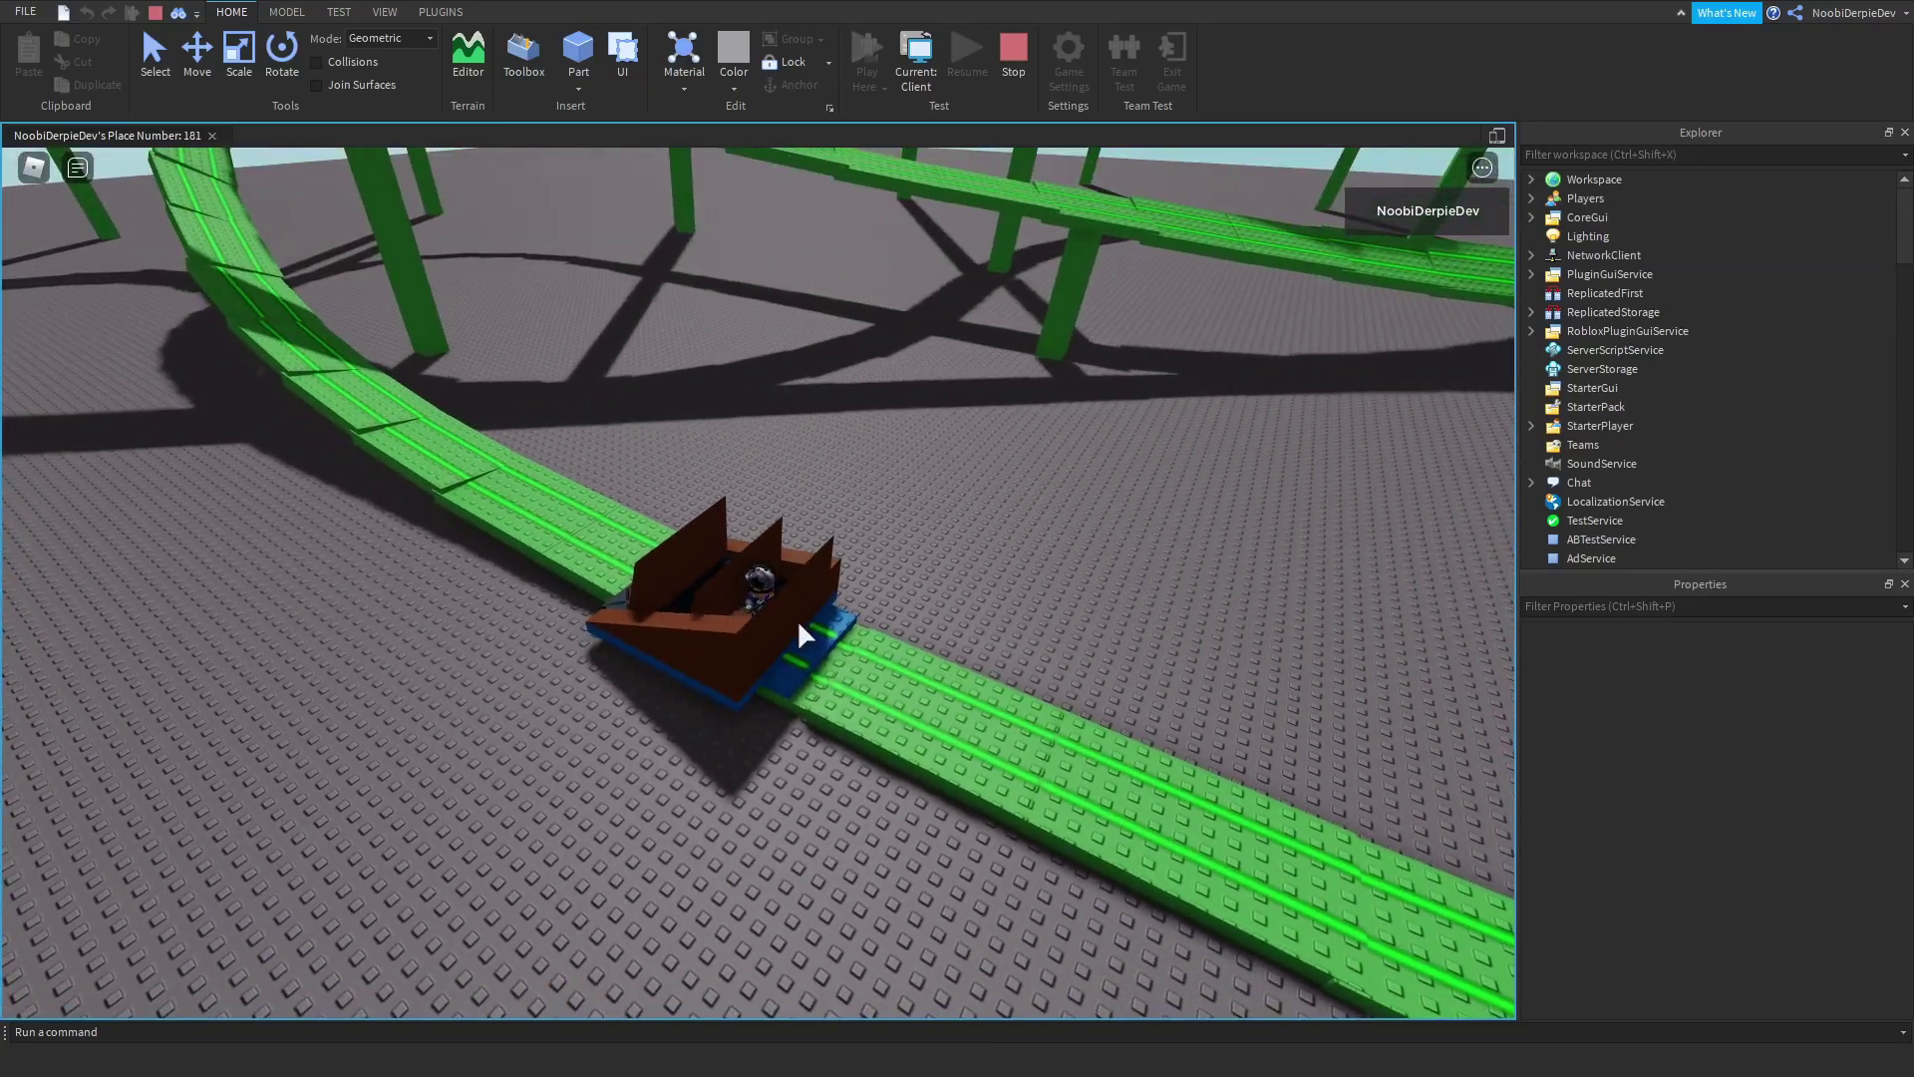
scroll(796, 619, down, 4)
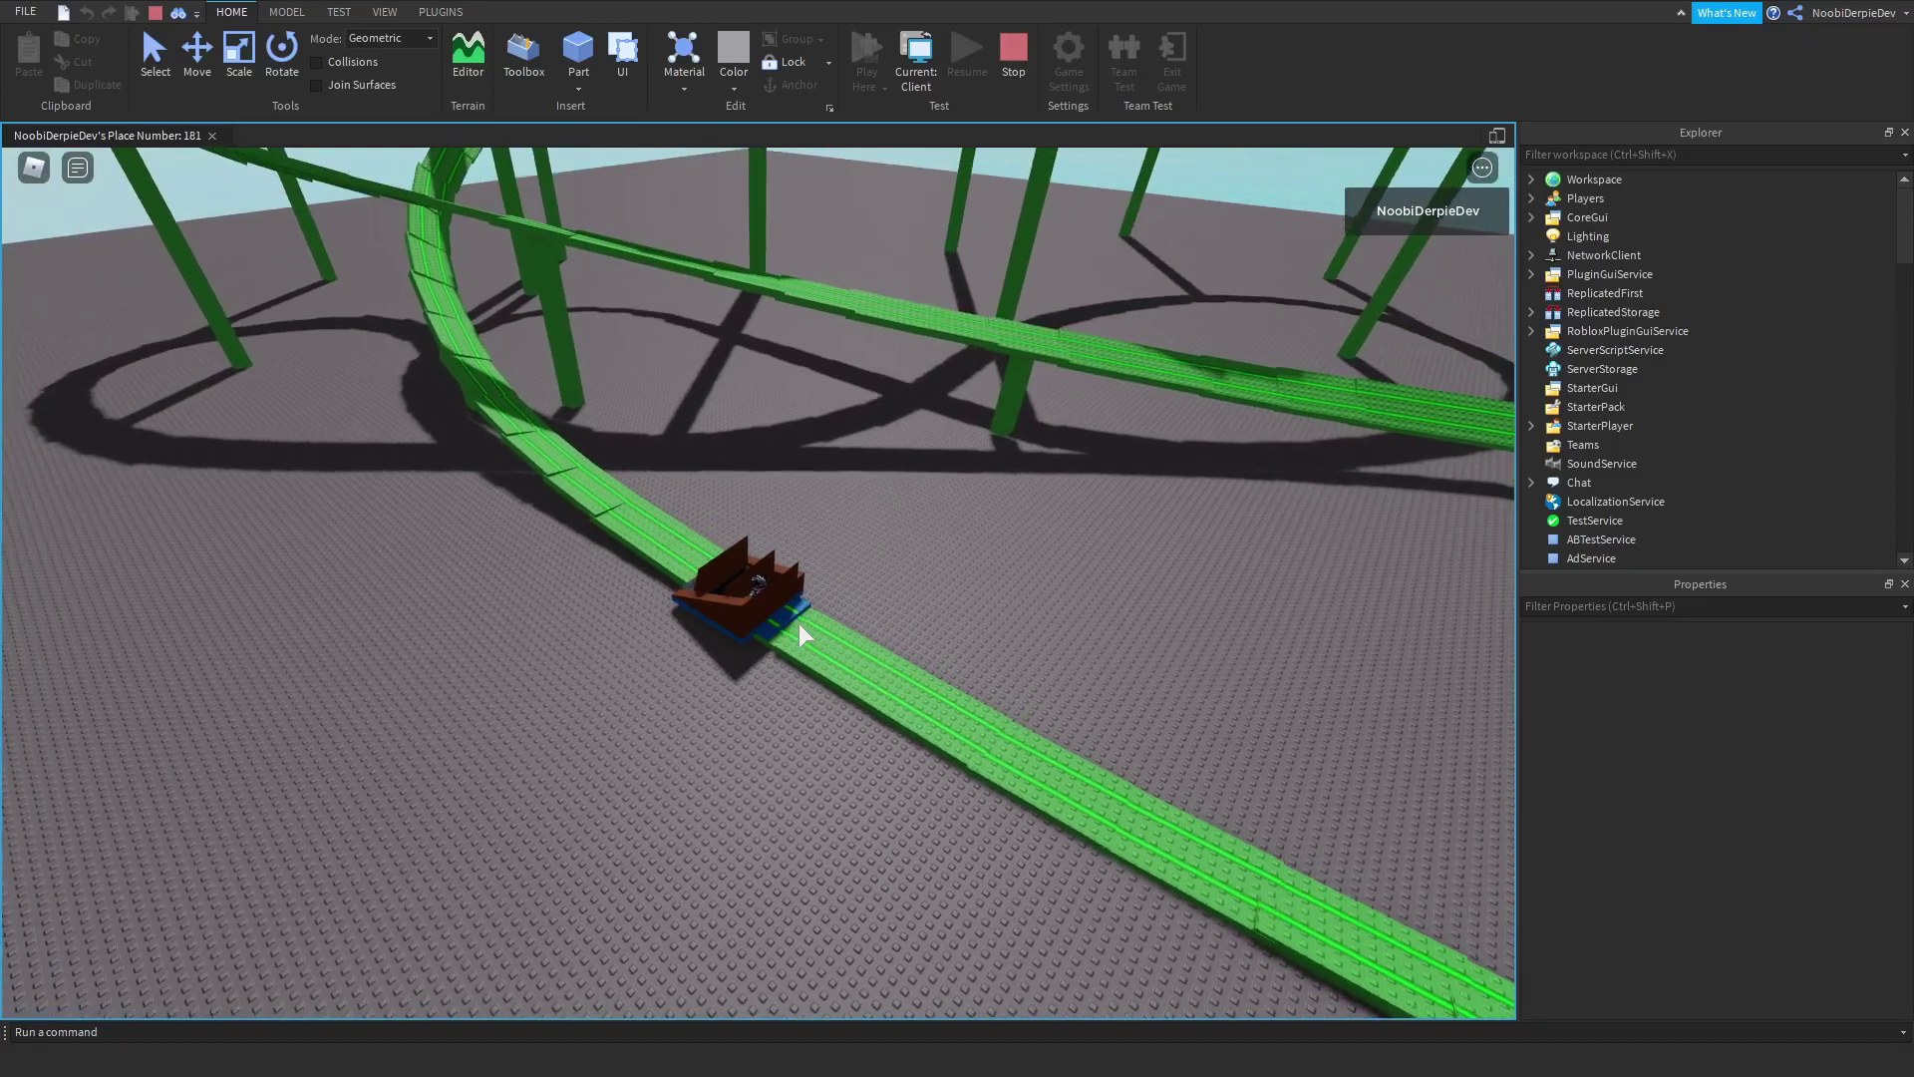
right_drag(798, 624, 797, 620)
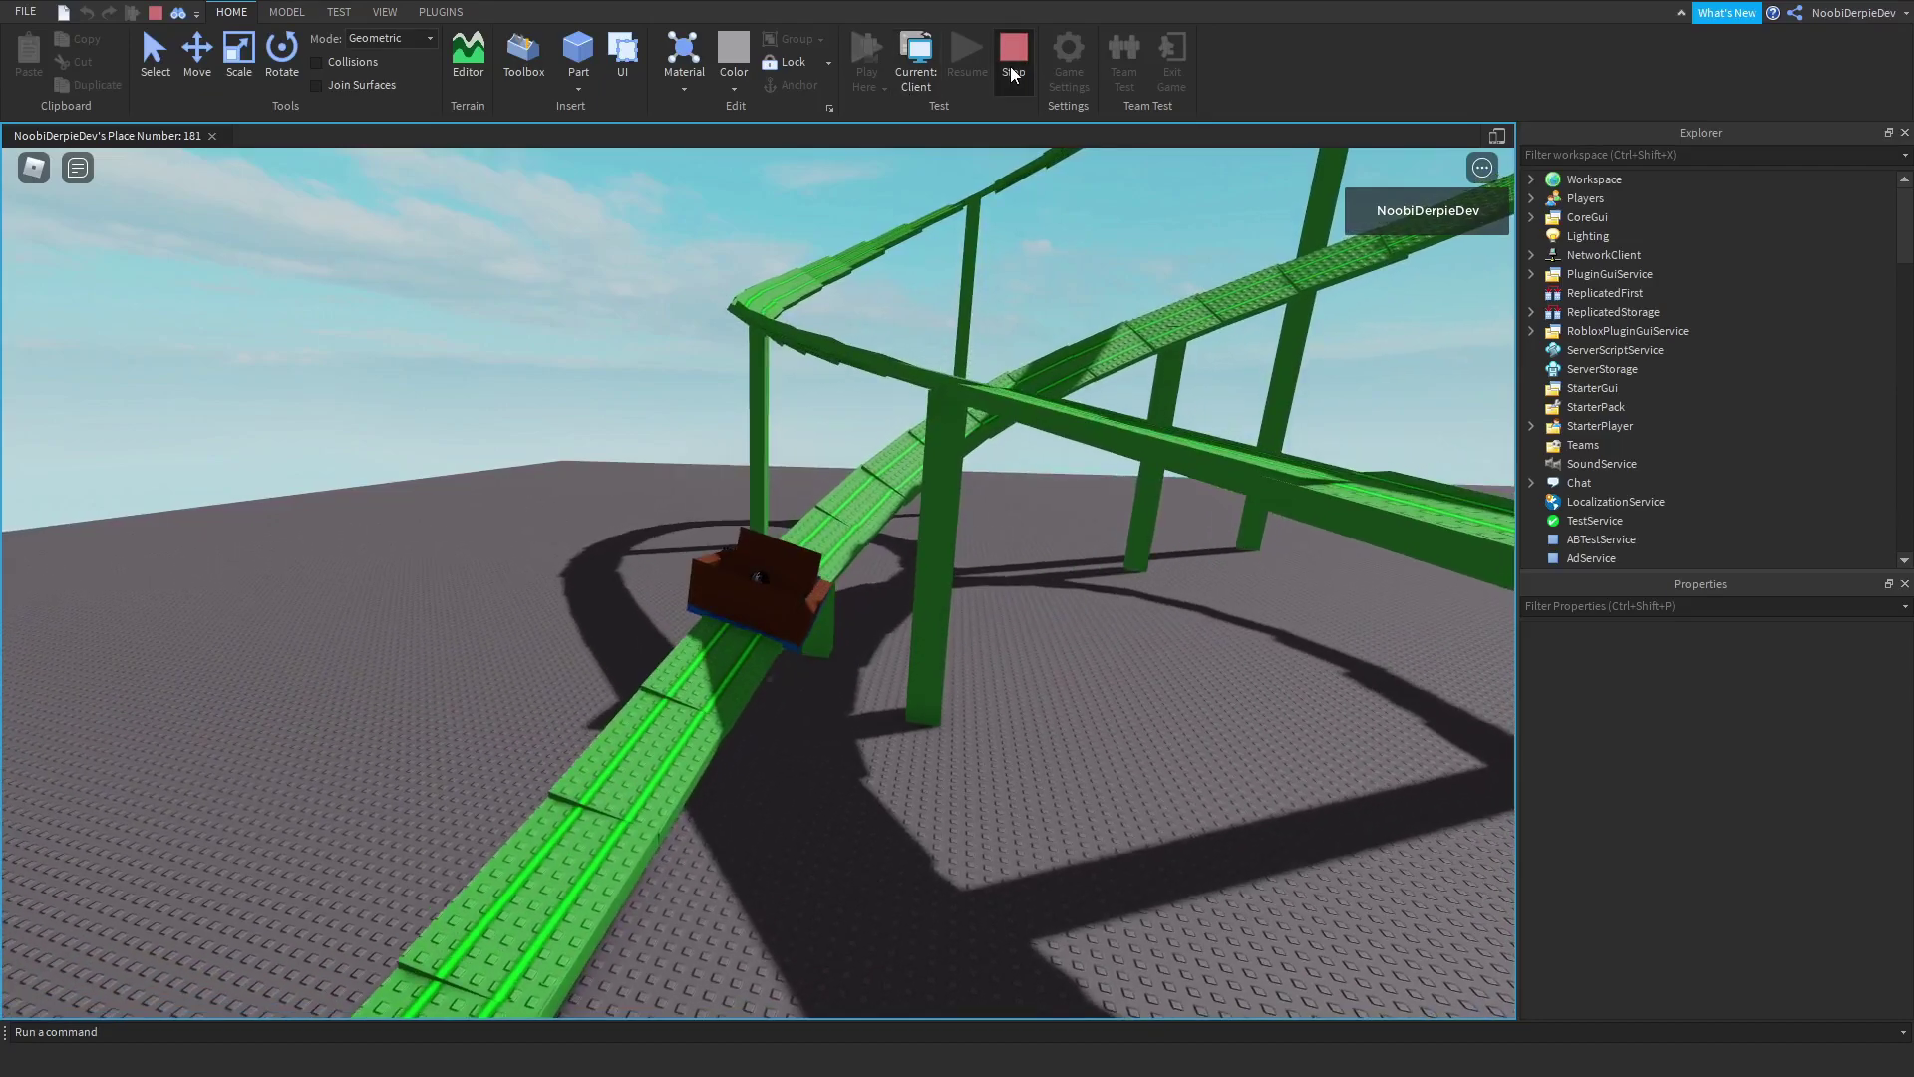
Step: Stop the play test, orbit out to a wide view of the coaster, and deselect
click(1013, 60)
scroll(547, 495, down, 5)
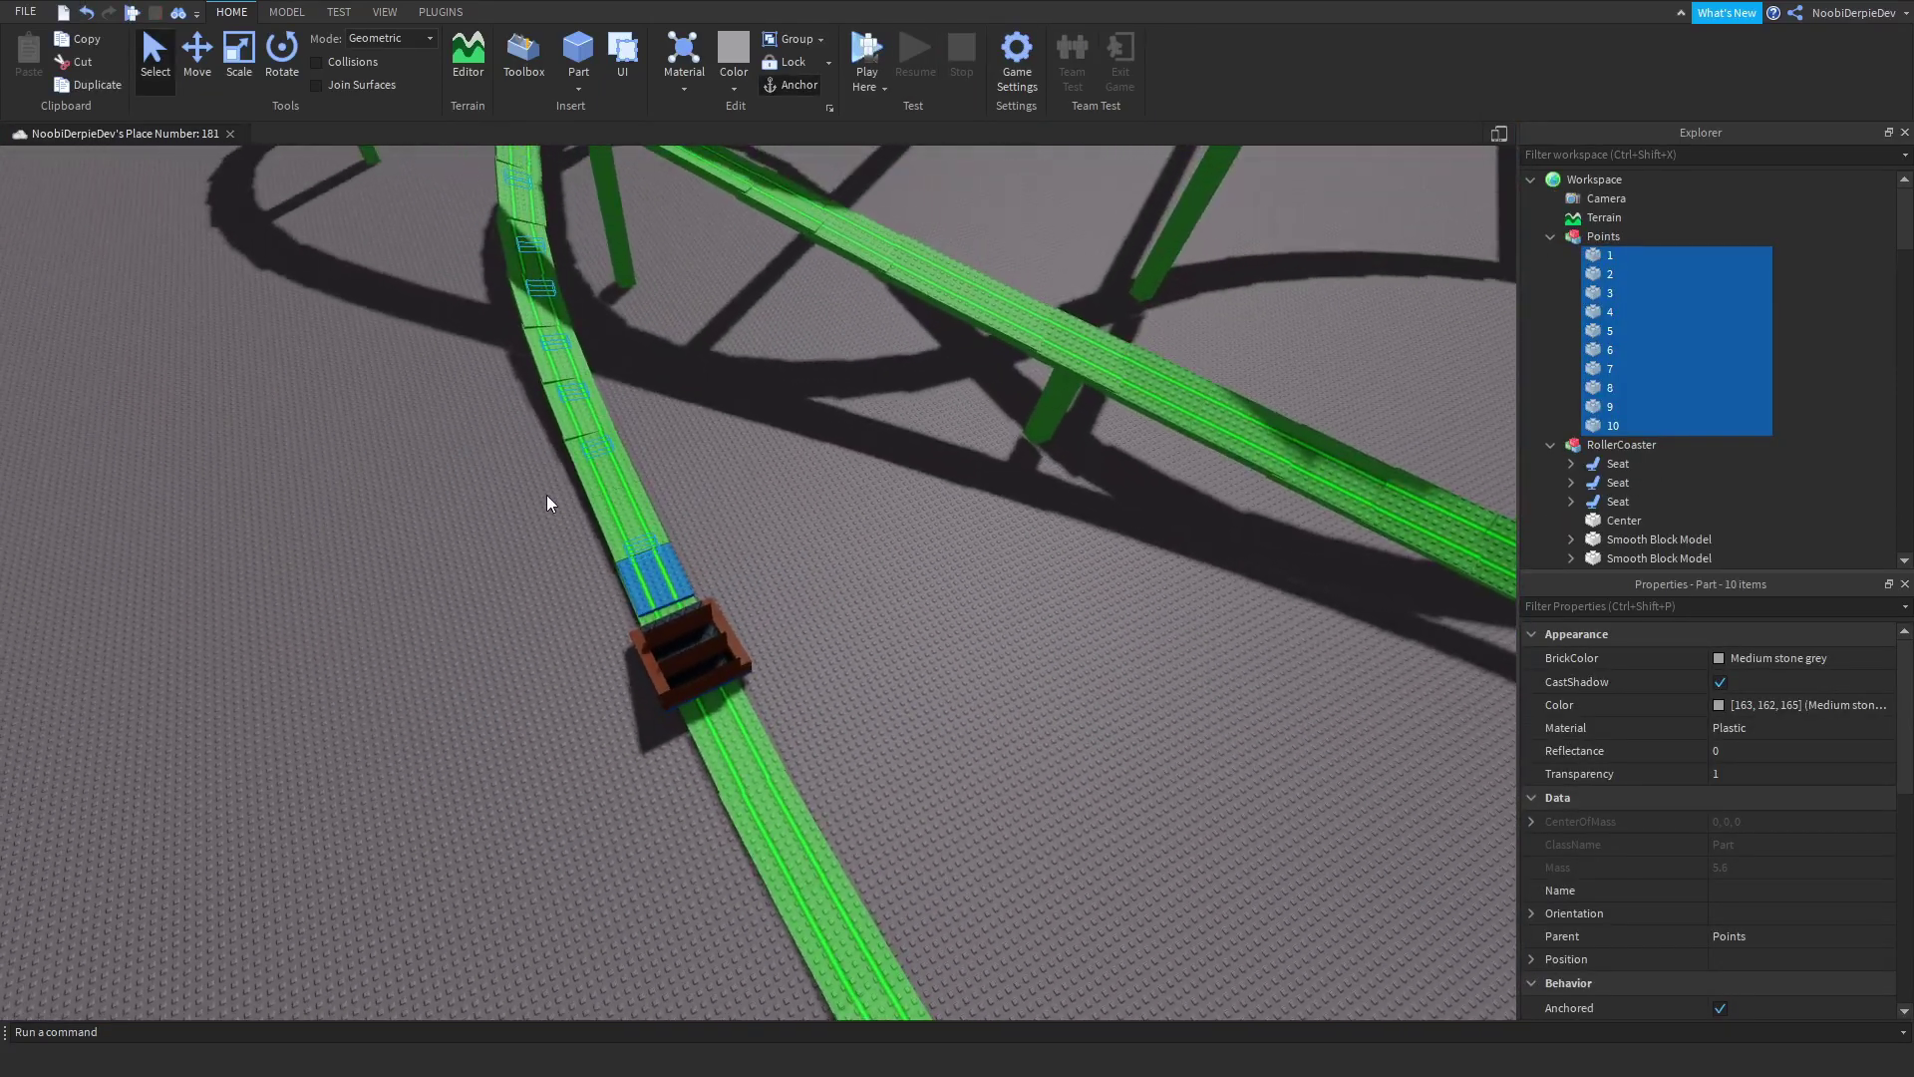
right_drag(475, 481, 592, 414)
click(475, 481)
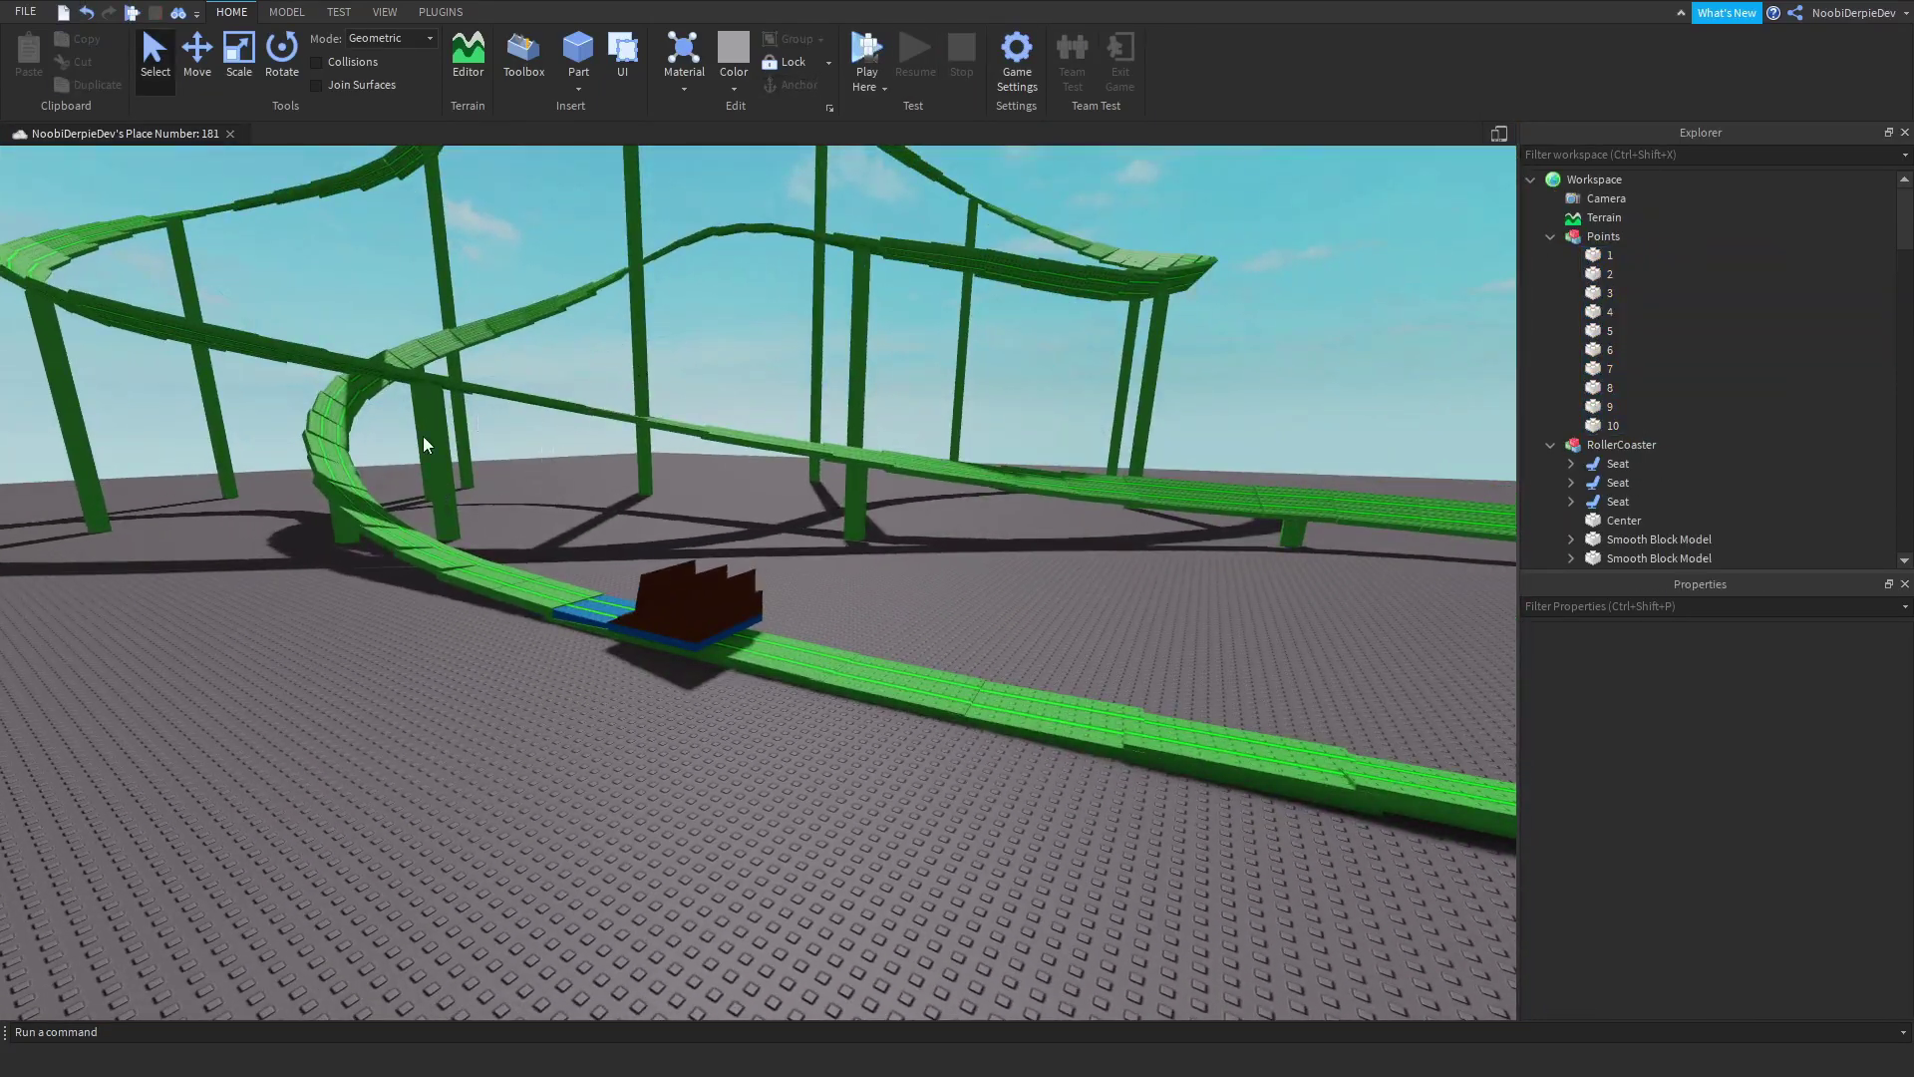